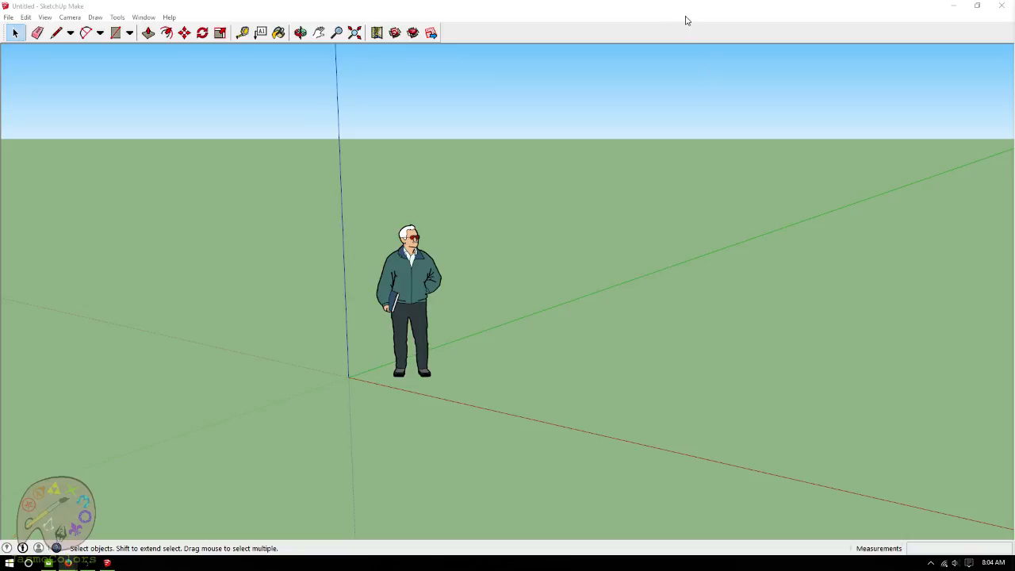
# Open the recent FunHouse model.
pyautogui.click(8, 17)
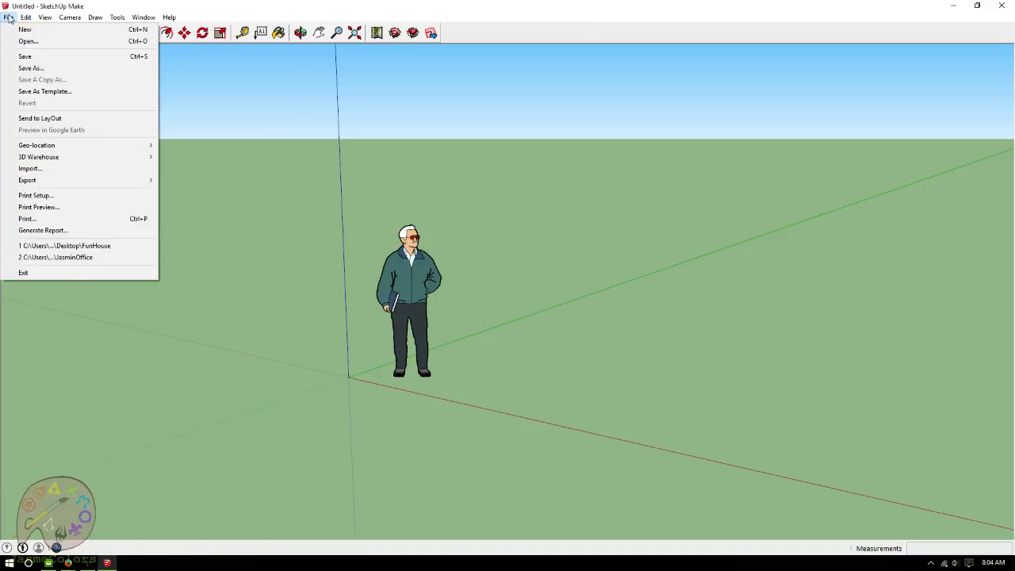
pyautogui.click(47, 246)
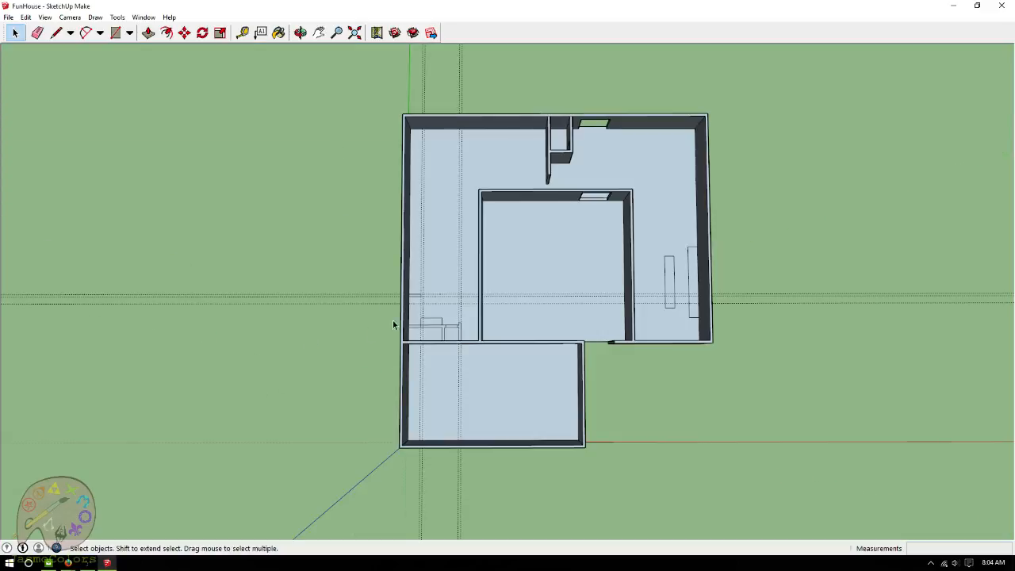
pyautogui.scroll(3, 369, 317)
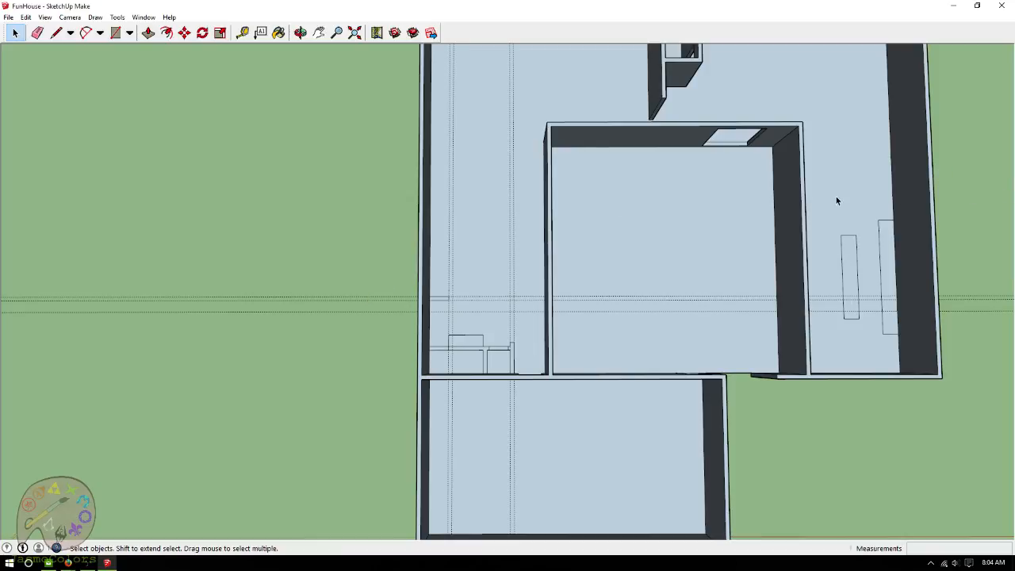
# Examine the house floor plan from several angles, then closely inspect the narrow room containing the small wall outlines.
pyautogui.click(300, 33)
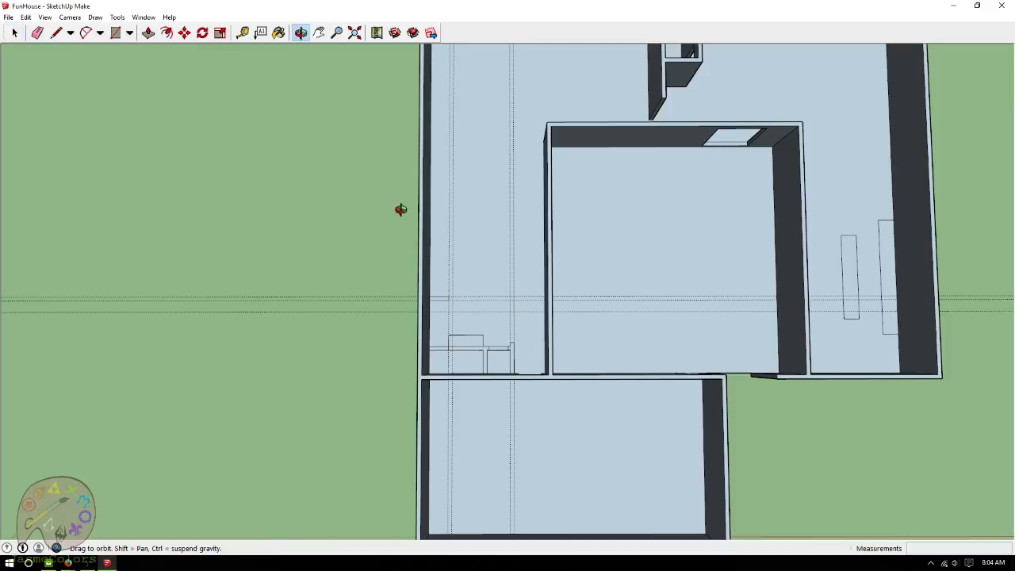
pyautogui.moveTo(354, 142); pyautogui.dragTo(335, 286)
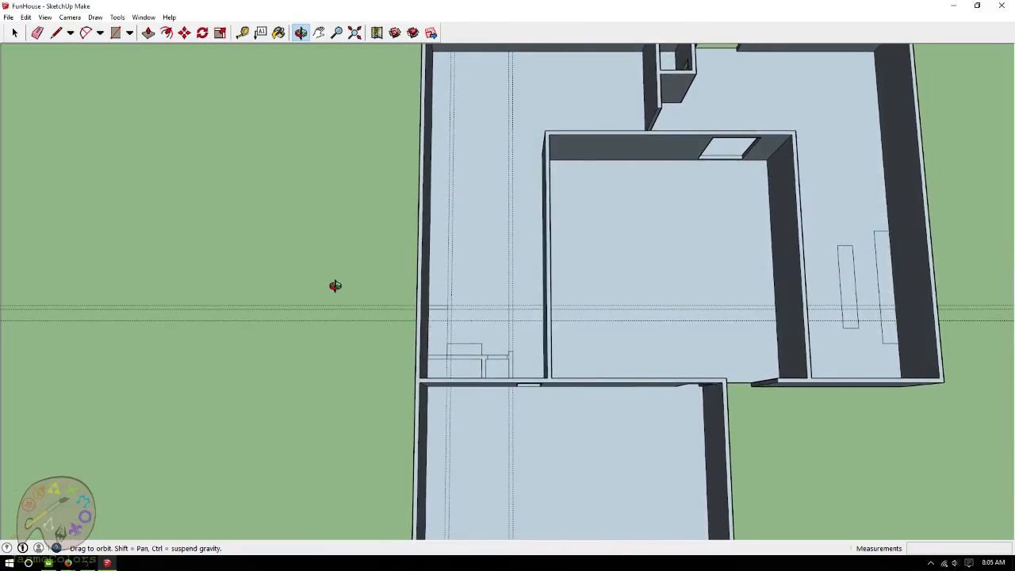
pyautogui.scroll(2, 420, 278)
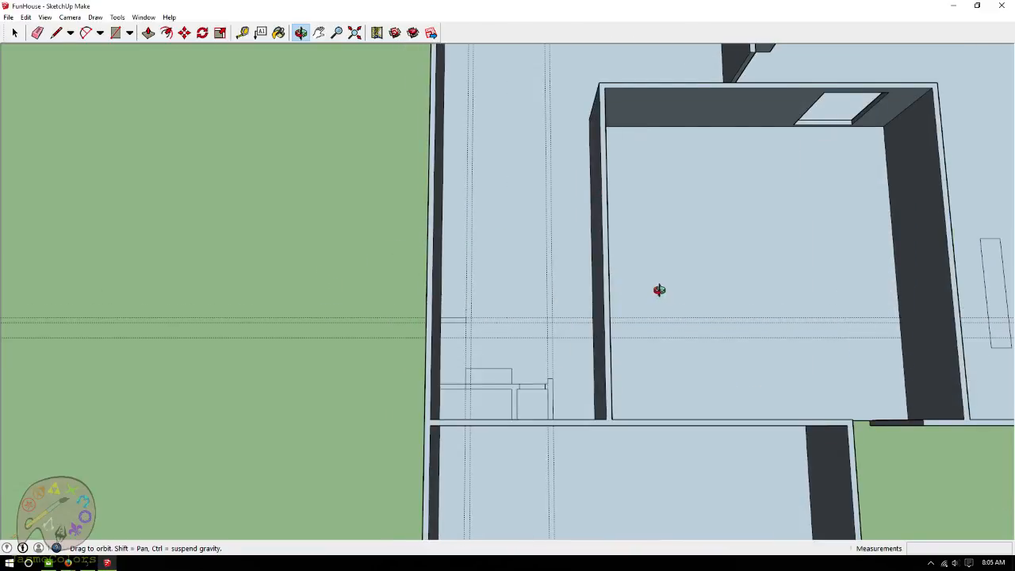
pyautogui.moveTo(656, 292); pyautogui.dragTo(884, 170)
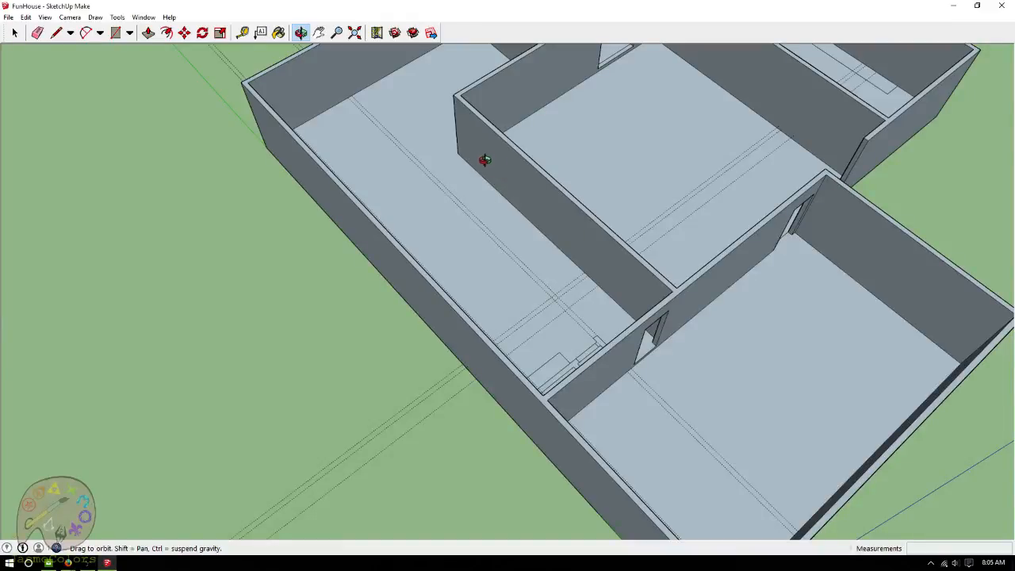
pyautogui.moveTo(513, 168); pyautogui.dragTo(608, 236)
pyautogui.moveTo(687, 256); pyautogui.dragTo(660, 274)
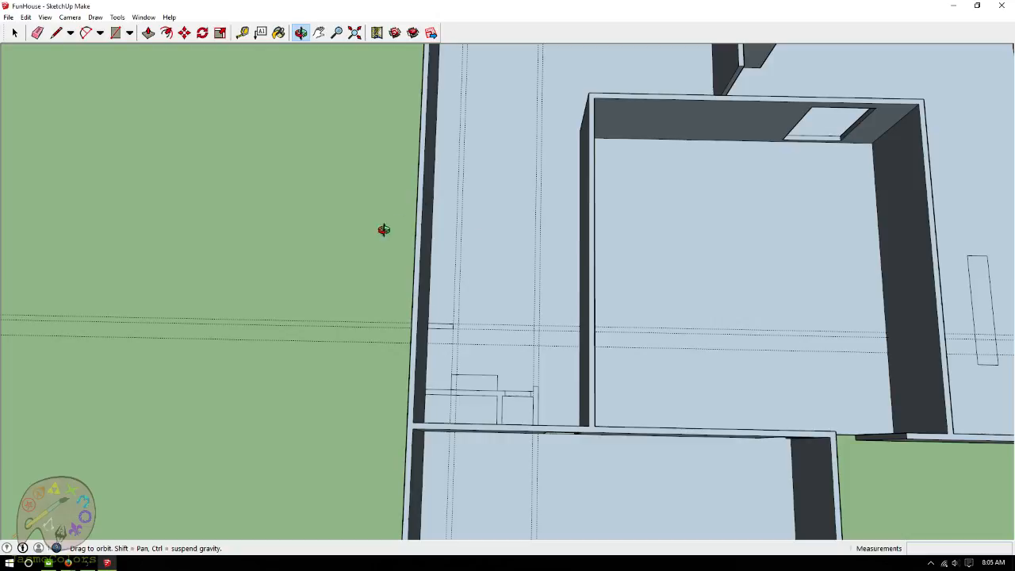
pyautogui.scroll(5, 390, 229)
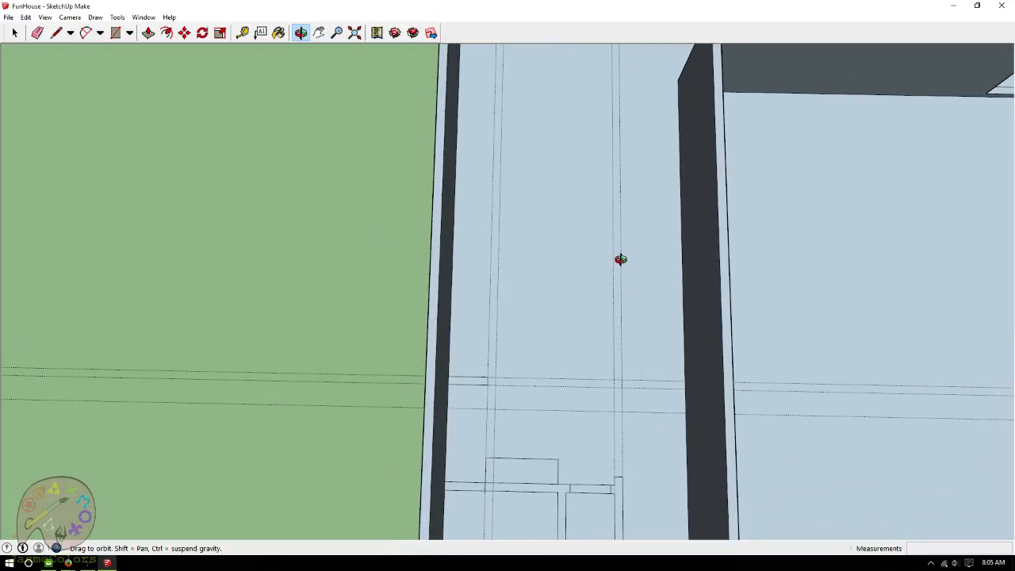
pyautogui.moveTo(596, 306)
pyautogui.mouseDown()
pyautogui.moveTo(603, 241)
pyautogui.moveTo(604, 318)
pyautogui.mouseUp()
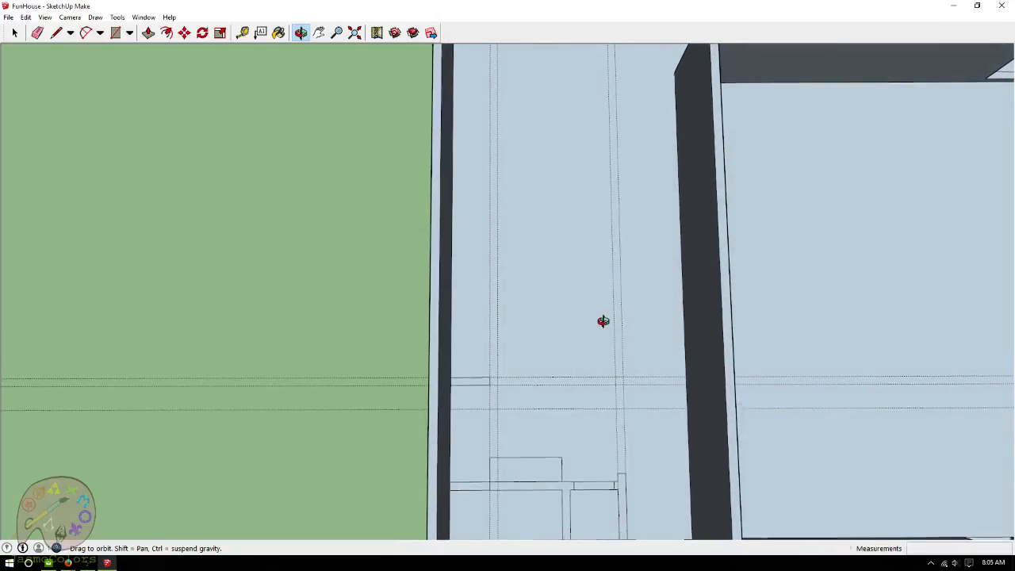
# Delete the crosswise guide nearest the wall outlines and the short wall-outline lines projecting from the narrow room's outer wall.
pyautogui.click(14, 33)
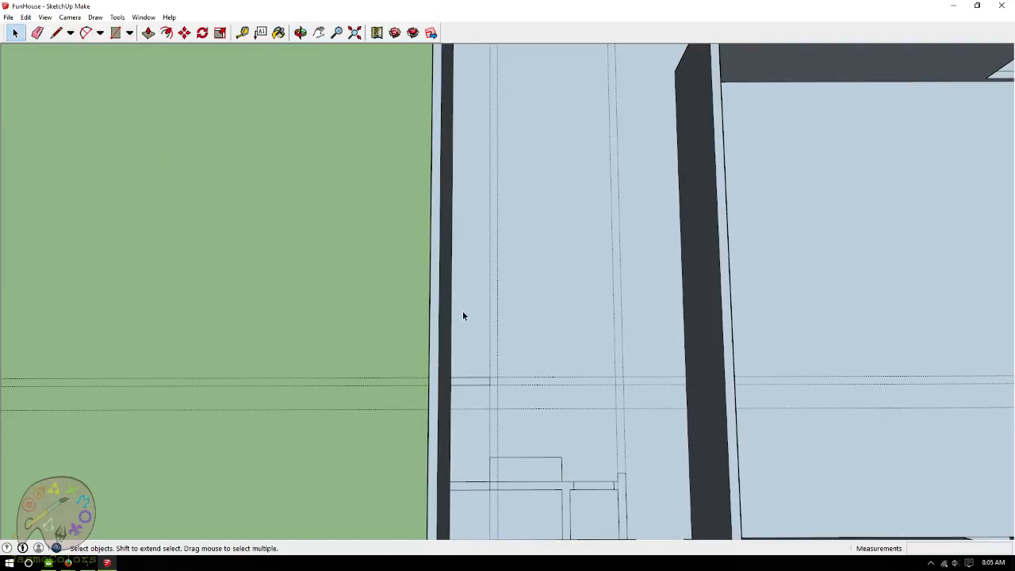
pyautogui.press('Delete')
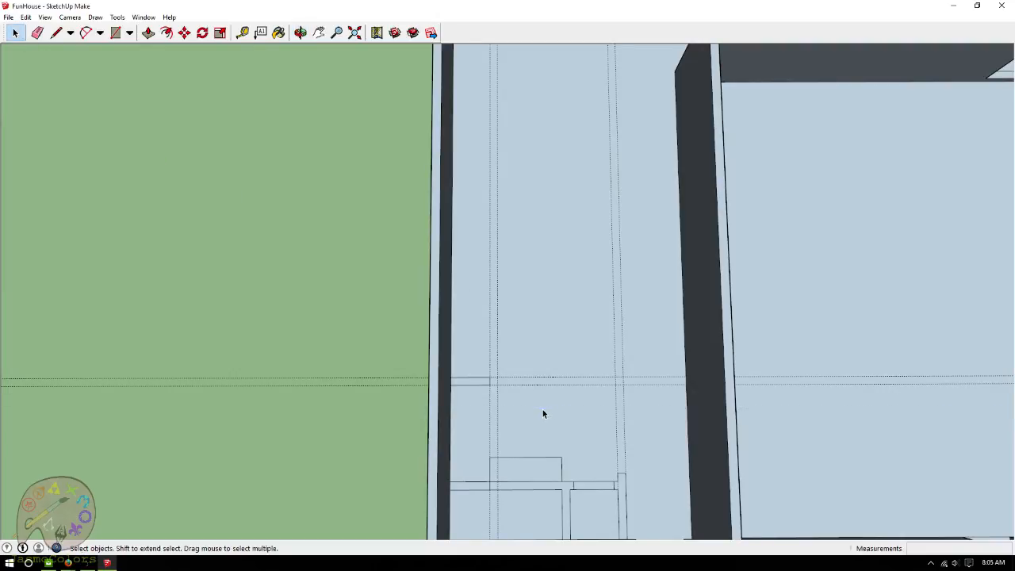
pyautogui.click(474, 382)
pyautogui.scroll(2, 476, 392)
pyautogui.click(495, 370)
pyautogui.press('Delete')
pyautogui.hotkey('ctrl', 'z')
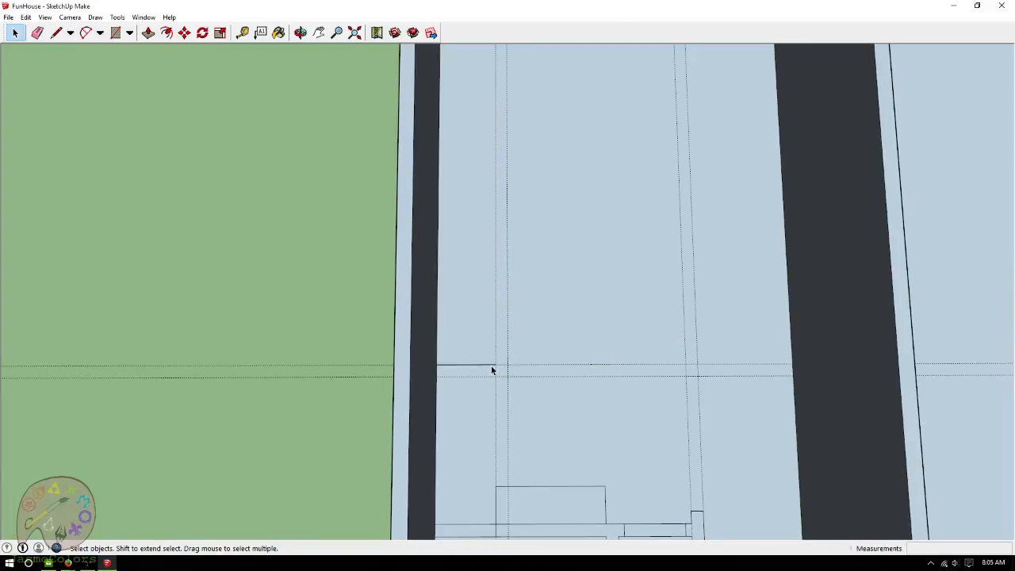
# Delete all remaining guides from the model.
pyautogui.scroll(-2, 281, 267)
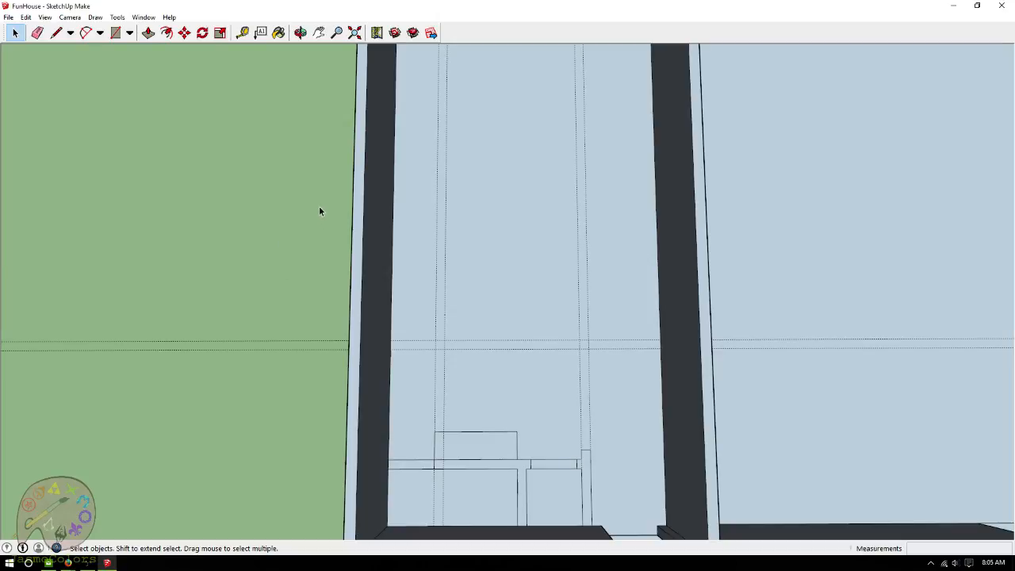
pyautogui.scroll(-1, 183, 172)
pyautogui.scroll(2, 107, 136)
pyautogui.scroll(-1, 154, 118)
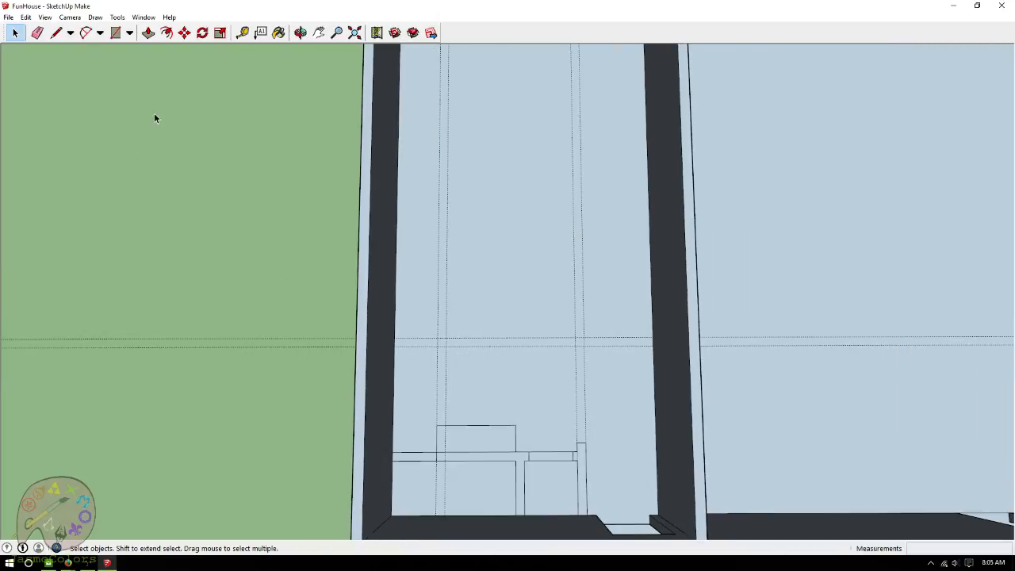
pyautogui.click(9, 17)
pyautogui.moveTo(70, 151)
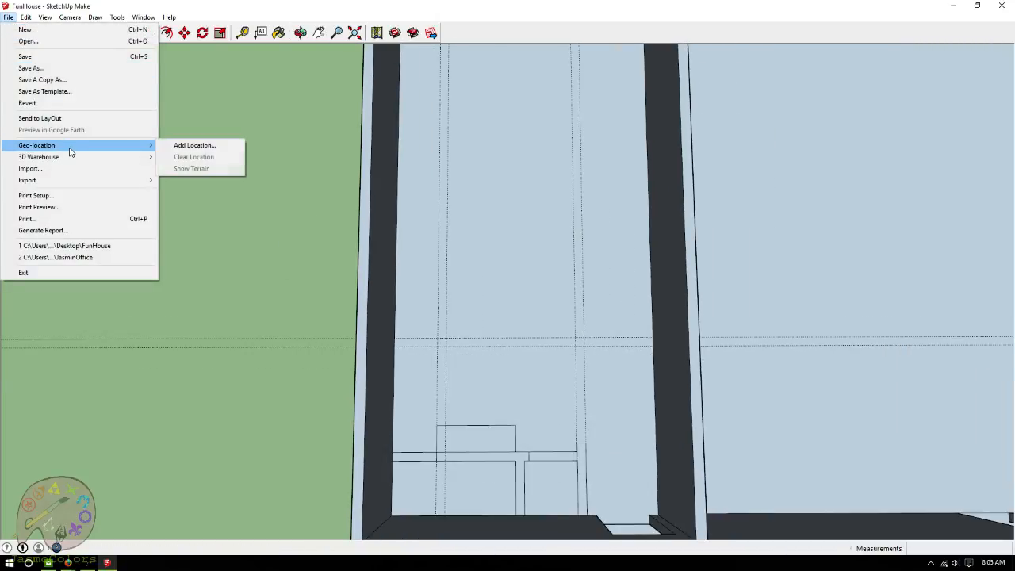
pyautogui.moveTo(26, 16)
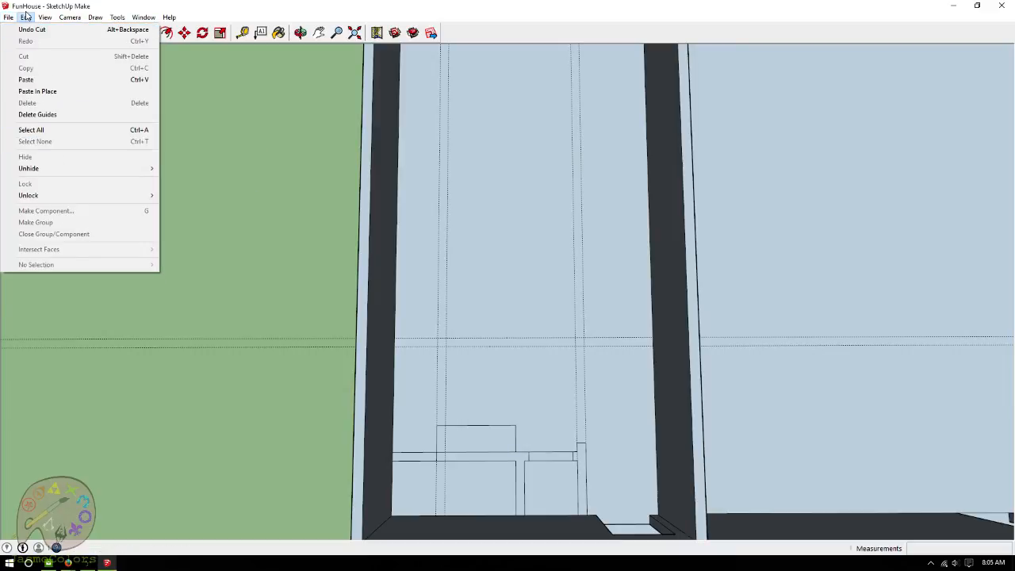
pyautogui.click(27, 116)
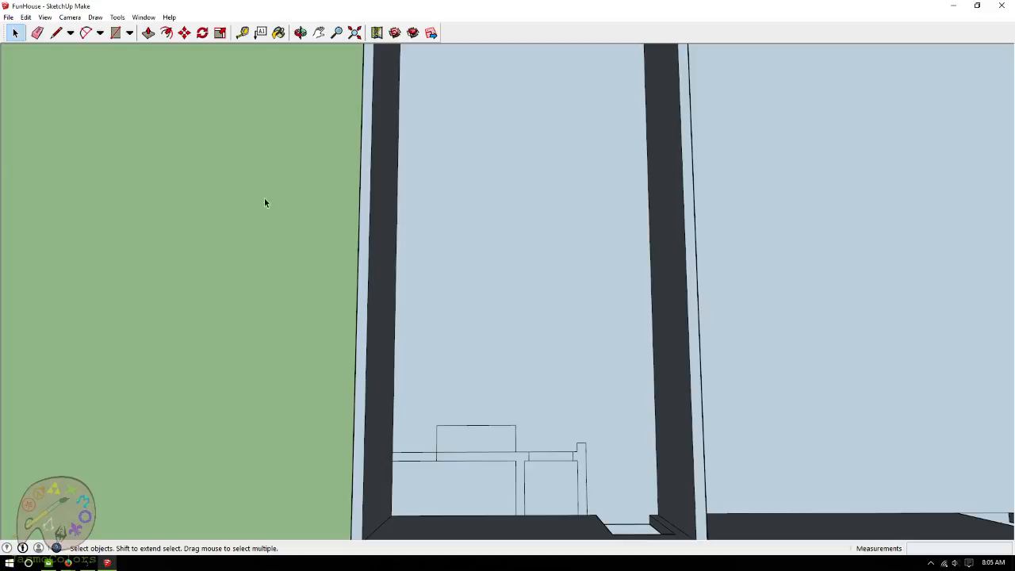
# Place a crosswise guide 3' from the far edge of the small rectangle drawn on the narrow room's floor.
pyautogui.click(242, 32)
pyautogui.scroll(3, 464, 429)
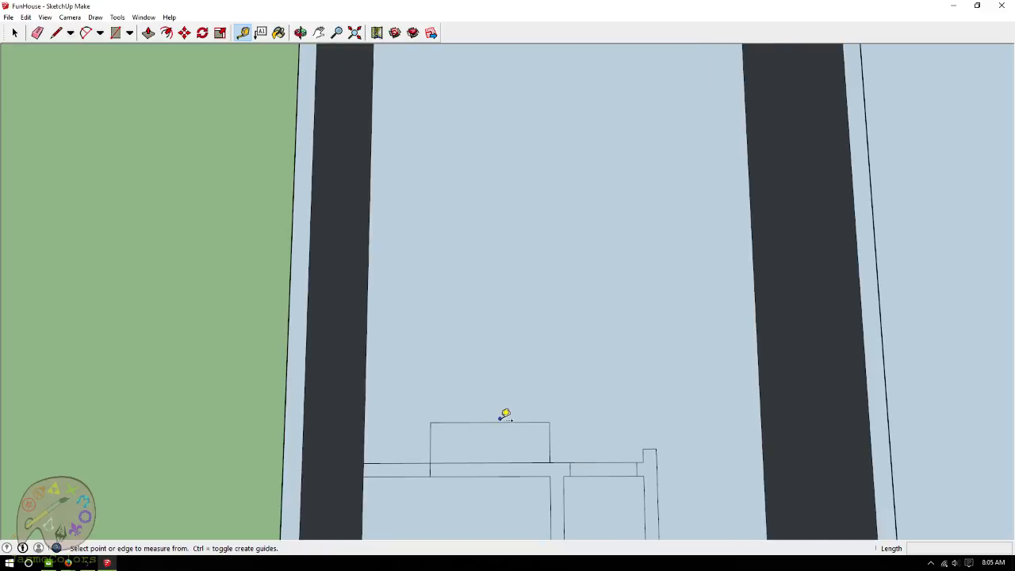
pyautogui.click(502, 422)
pyautogui.write("3'")
pyautogui.press('Return')
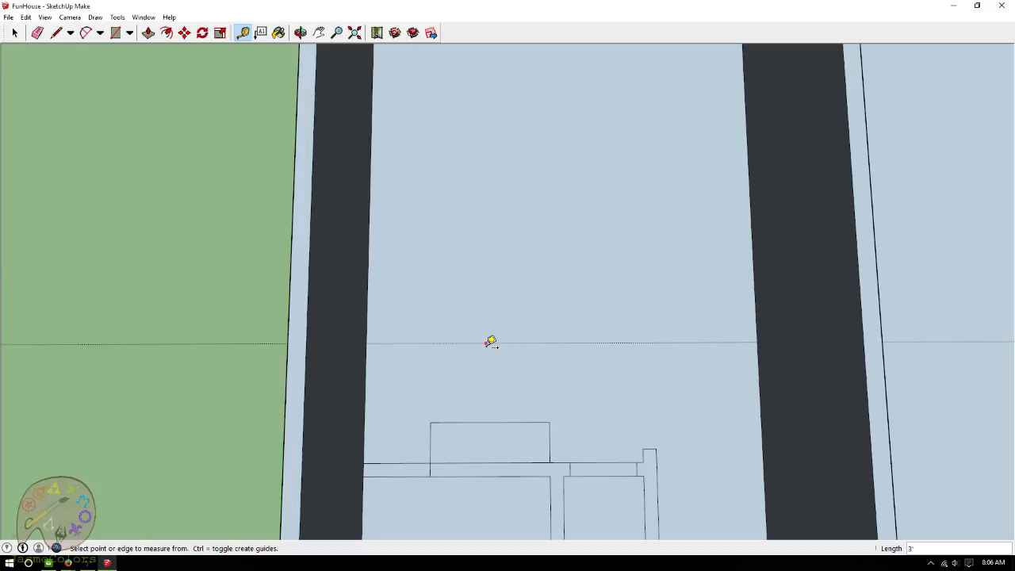
# Add a second crosswise guide 3' beyond the first, and a third one 6" beyond the second.
pyautogui.click(469, 343)
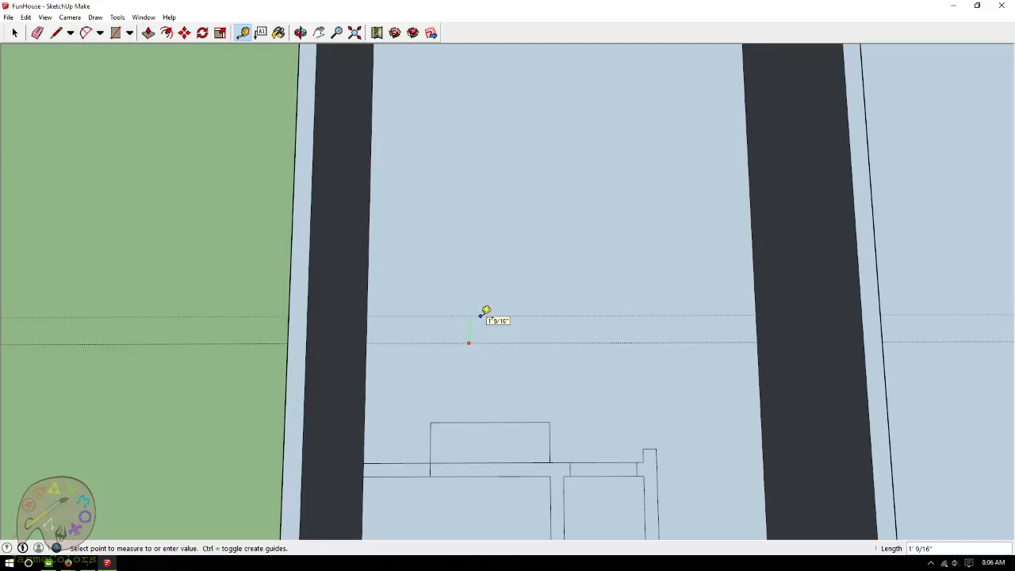
pyautogui.write('3')
pyautogui.press('Return')
pyautogui.click(456, 264)
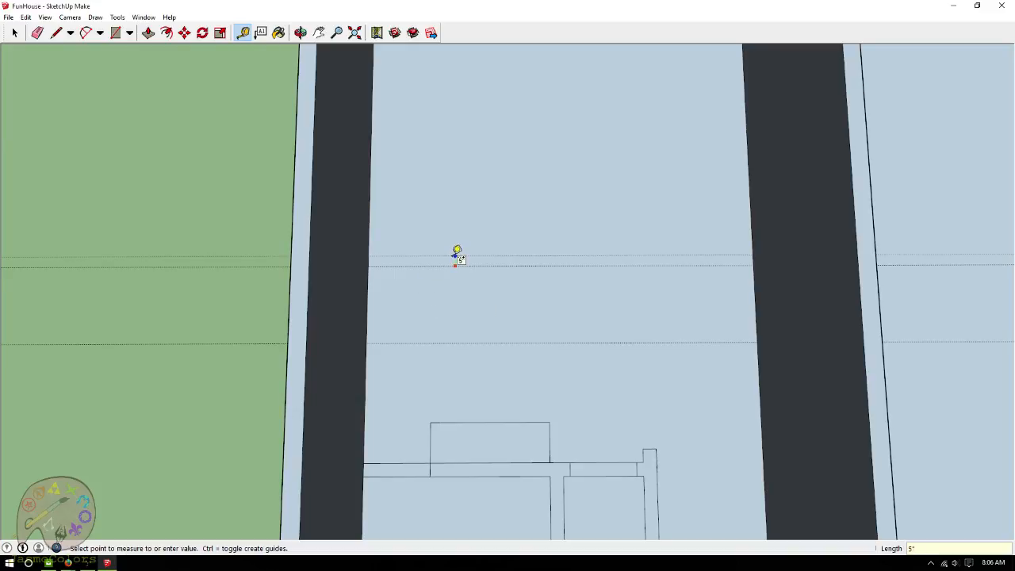
pyautogui.press('Return')
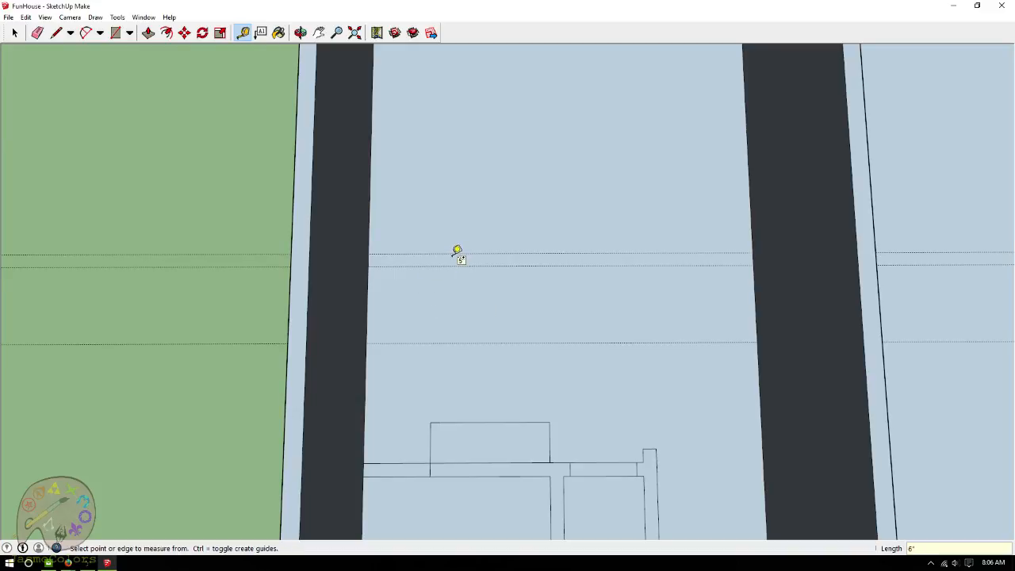
# Place two lengthwise guides 6" apart, in line with both sides of the short wall stub on the floor.
pyautogui.click(758, 320)
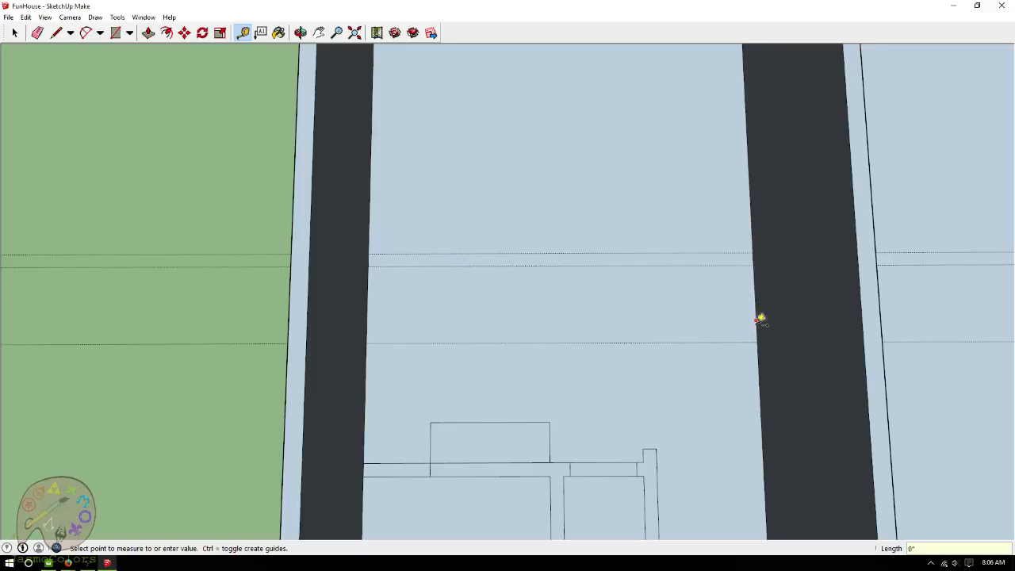
pyautogui.click(664, 451)
pyautogui.click(657, 432)
pyautogui.click(647, 448)
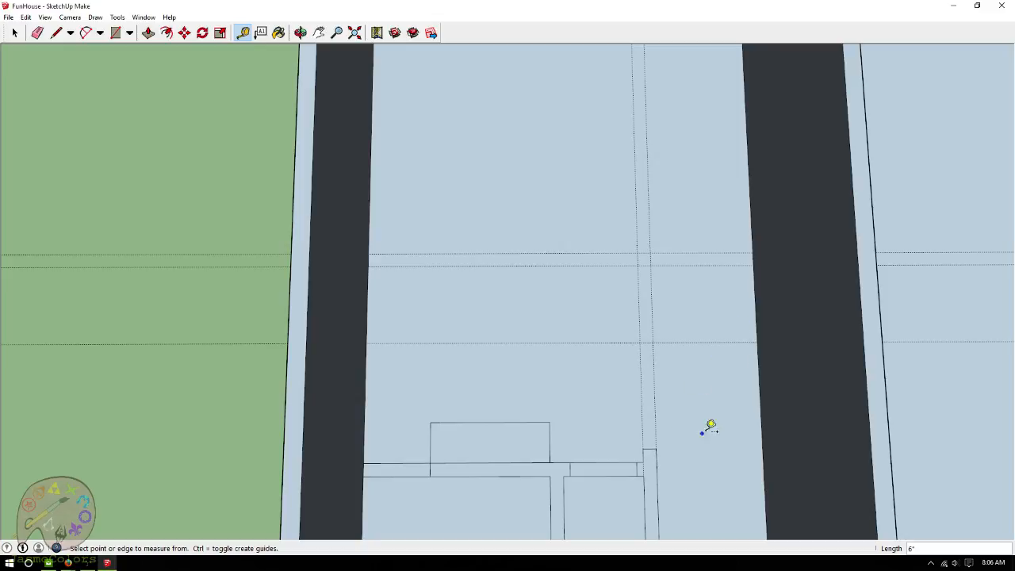
# Try to place a lengthwise guide 30" from the wall stub's inner guide, towards the outer wall, and undo it.
pyautogui.scroll(-3, 645, 330)
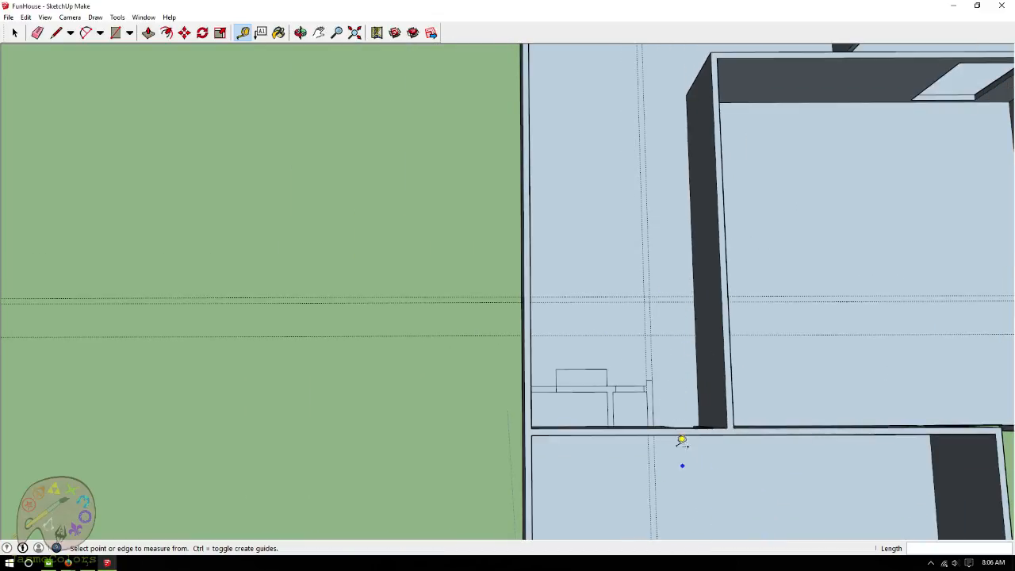
pyautogui.scroll(3, 657, 334)
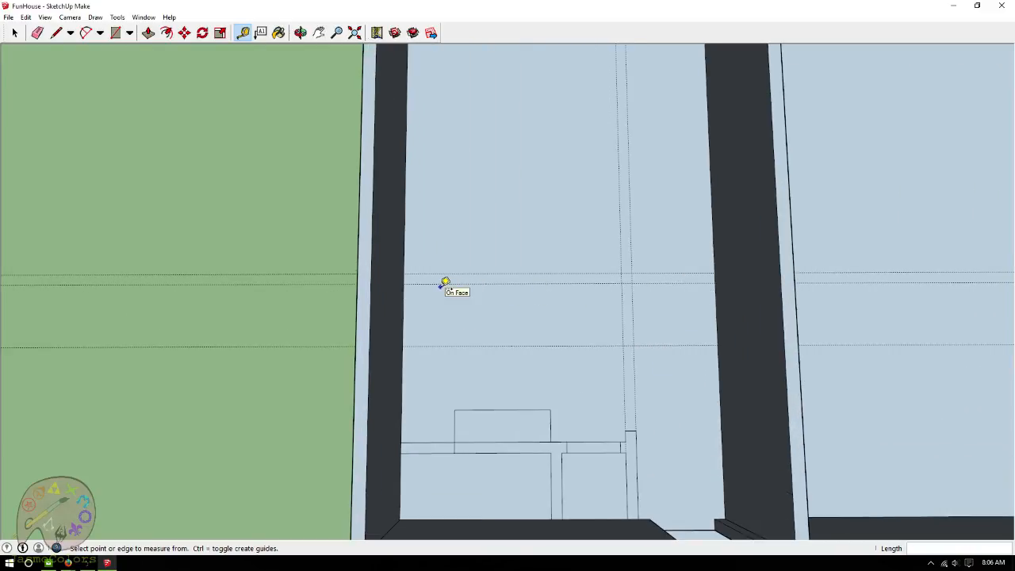
pyautogui.scroll(1, 445, 283)
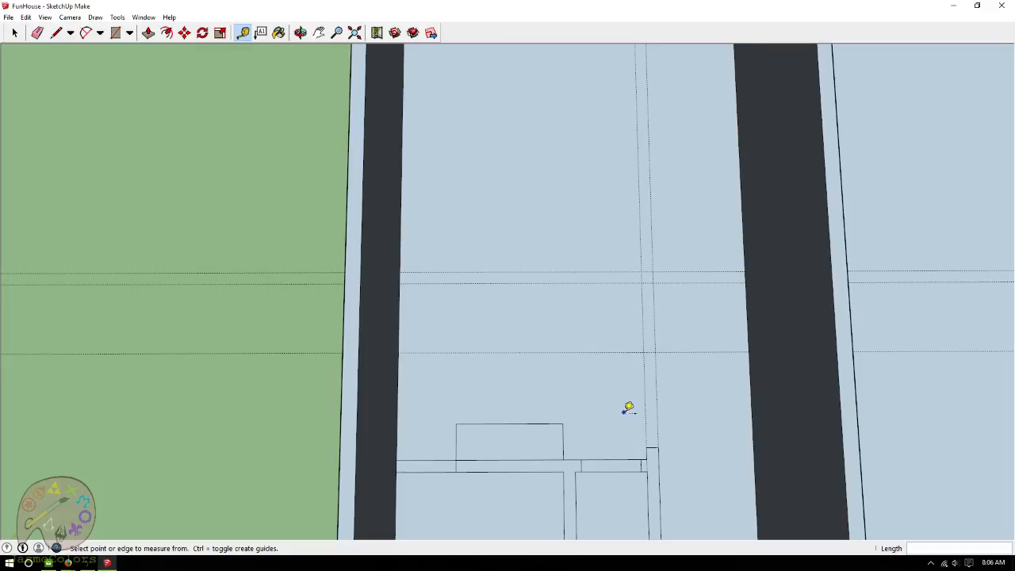
pyautogui.click(641, 251)
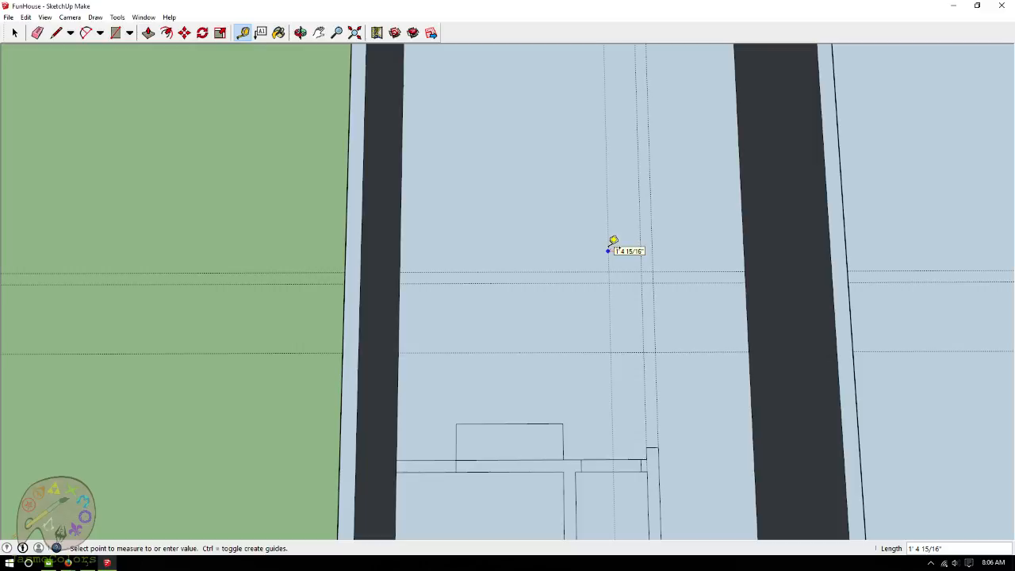
pyautogui.write("30'")
pyautogui.press('Return')
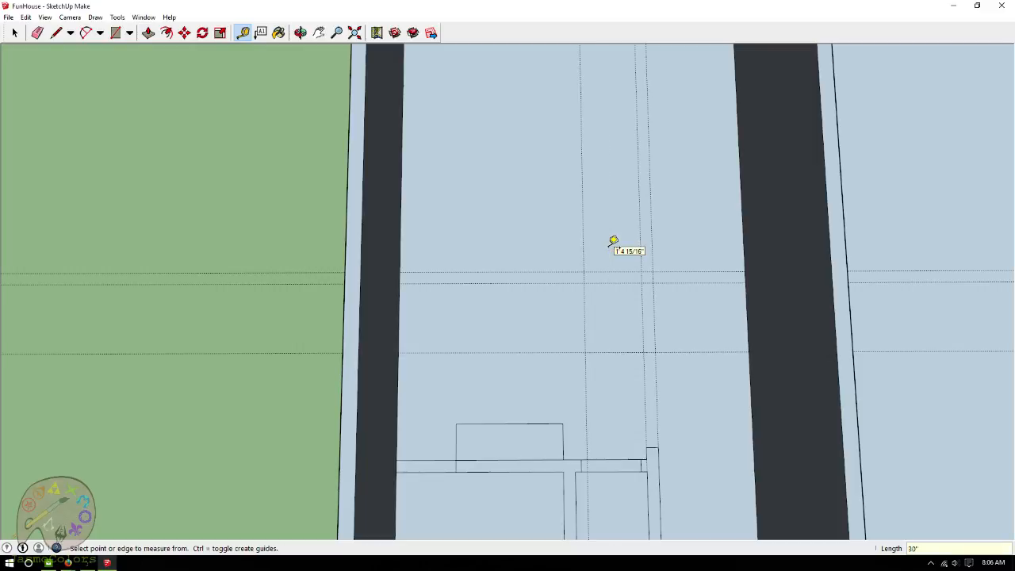
pyautogui.hotkey('ctrl', 'z')
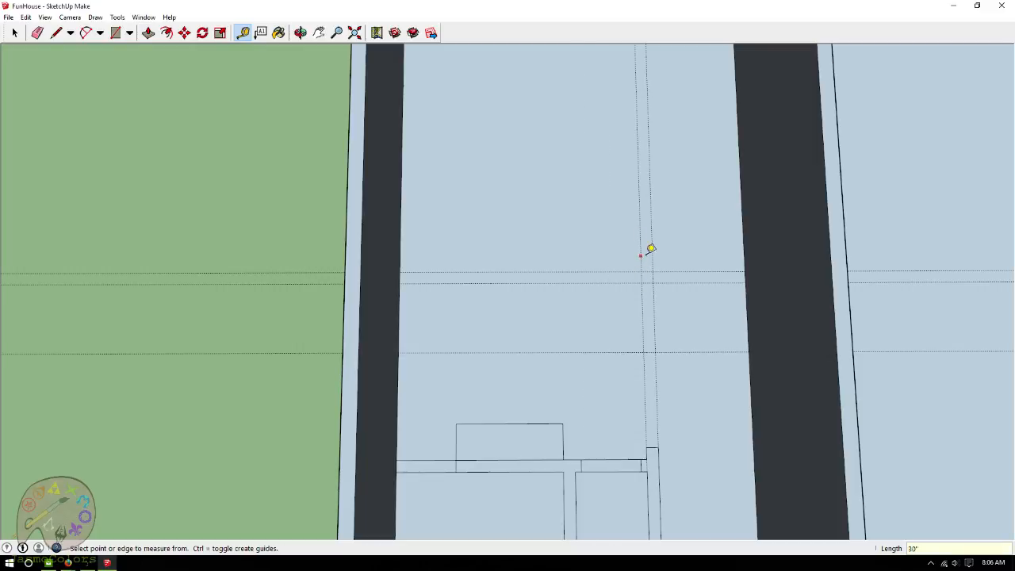
# Measure the gap between the wall stub's inner side and the nearest end line of the adjoining wall opening.
pyautogui.click(651, 447)
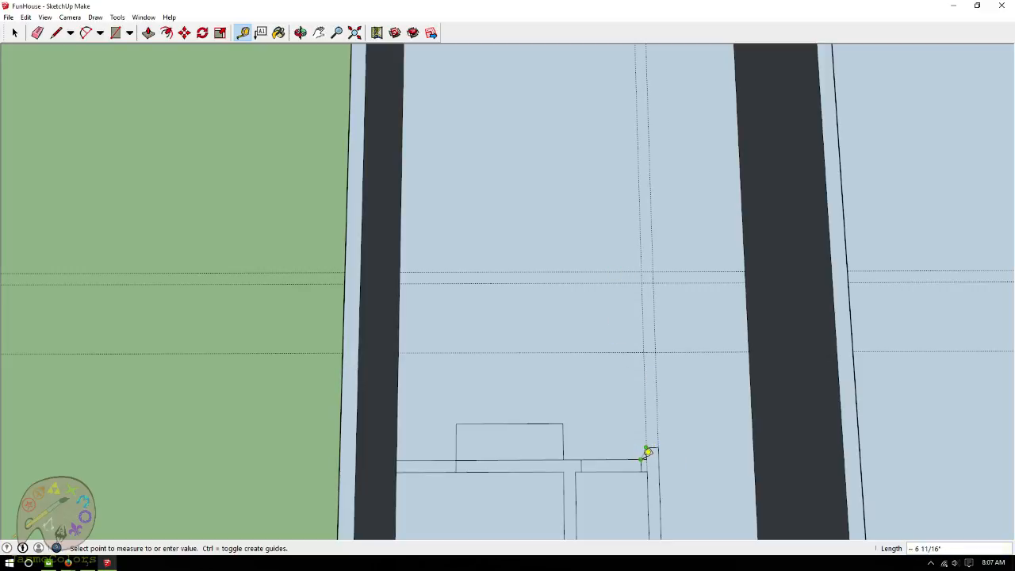
pyautogui.scroll(3, 649, 448)
pyautogui.click(660, 442)
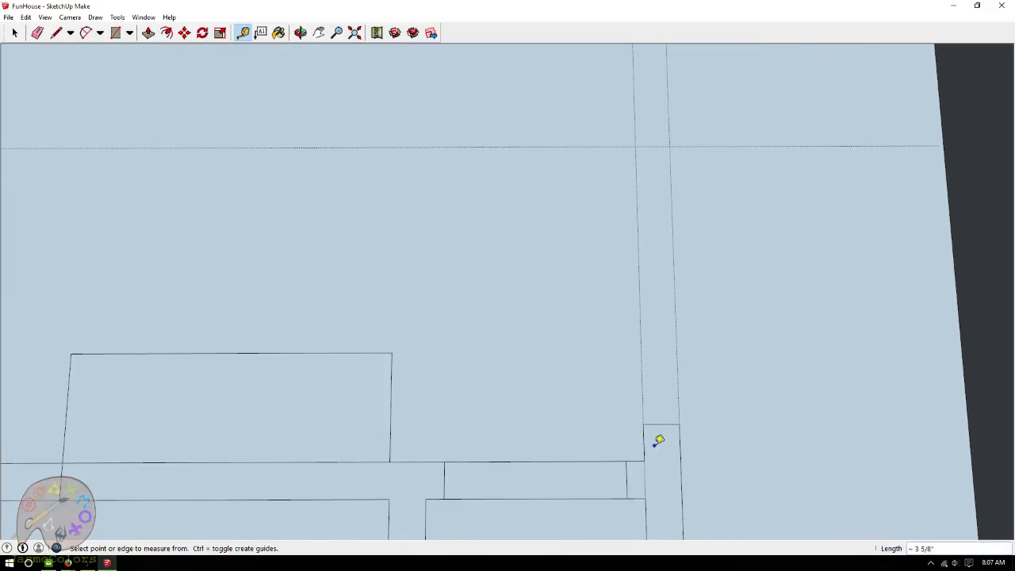
pyautogui.click(646, 438)
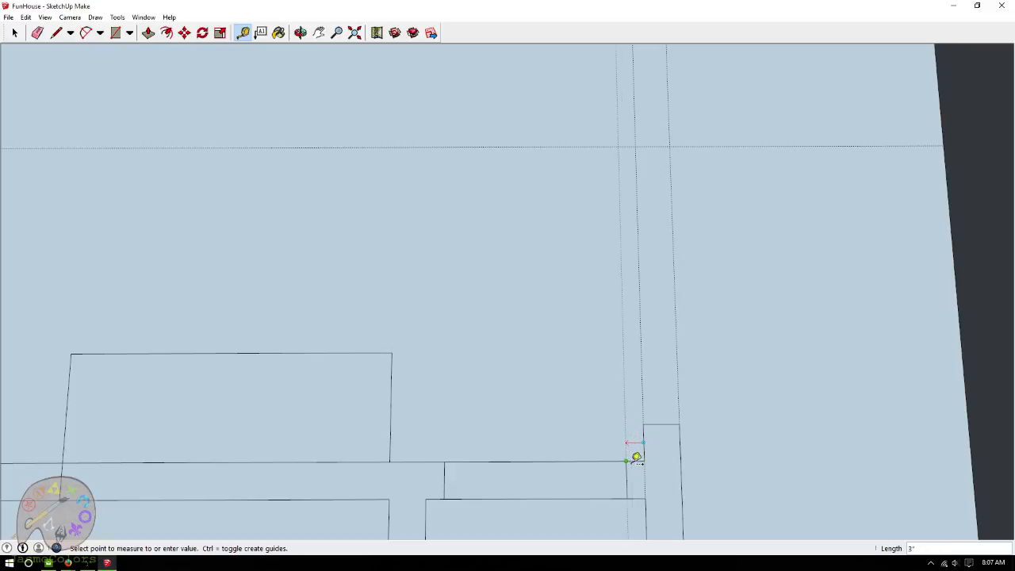
pyautogui.click(631, 456)
# Place a lengthwise guide 3" from the wall stub's inner guide, towards the outer wall, and another one 30" beyond it.
pyautogui.scroll(-4, 793, 484)
pyautogui.click(719, 228)
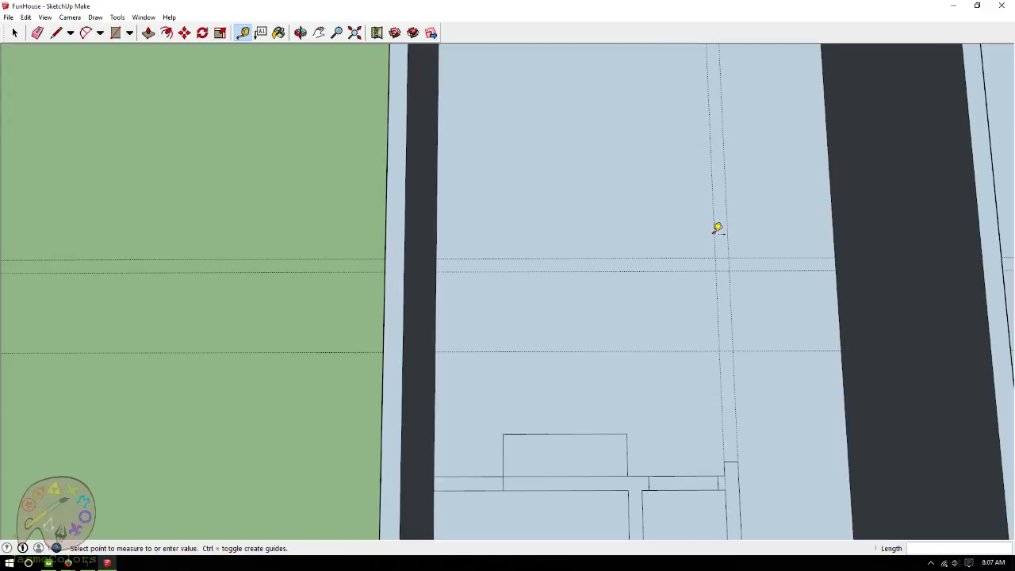
pyautogui.click(714, 230)
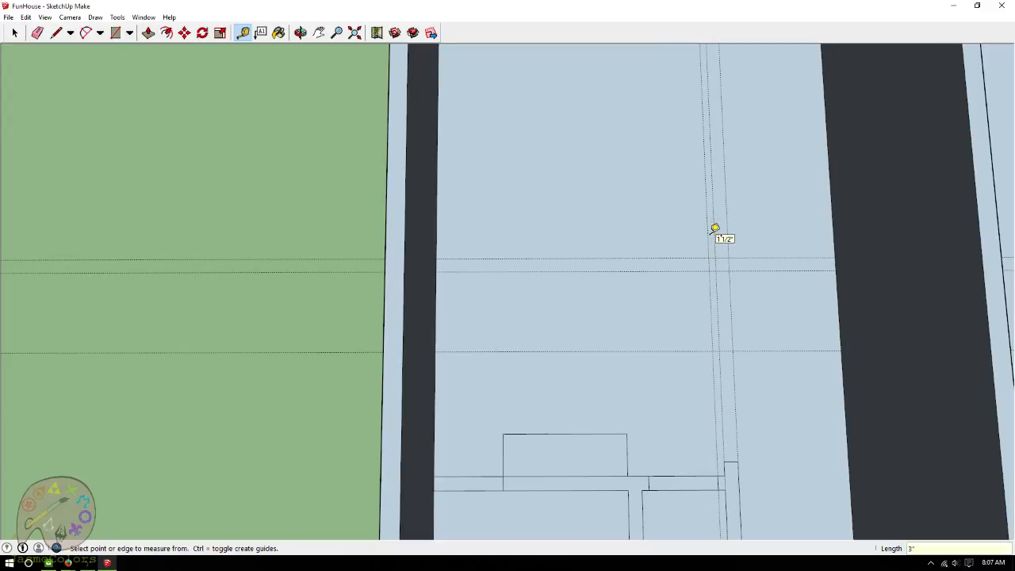
pyautogui.scroll(2, 716, 232)
pyautogui.click(706, 241)
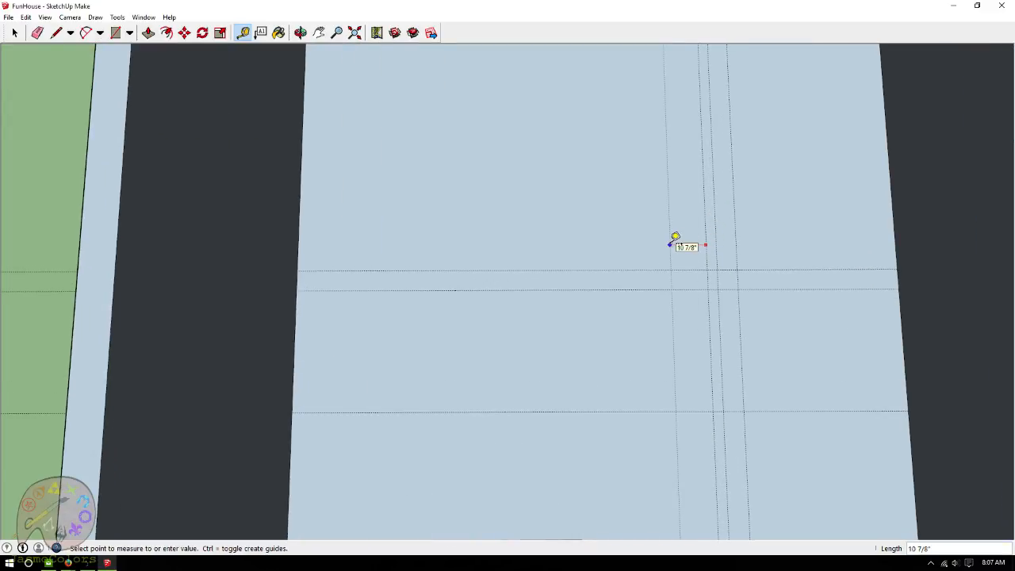
pyautogui.write('30')
pyautogui.press('Return')
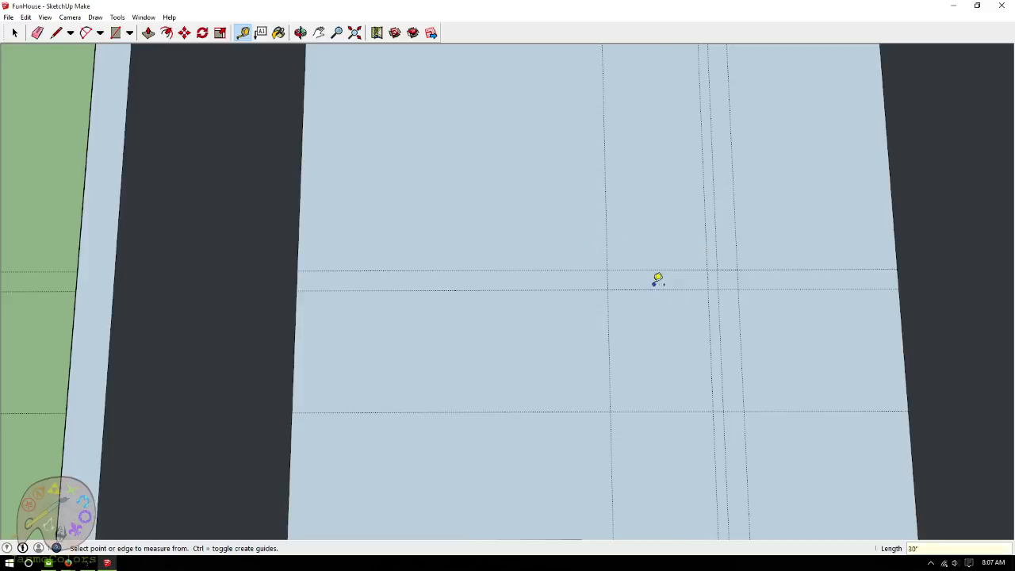
# Draw a 2' 6" by 6" rectangle for the opening between the two lengthwise guides 30" apart and the 6" pair of crosswise guides.
pyautogui.click(115, 32)
pyautogui.click(608, 270)
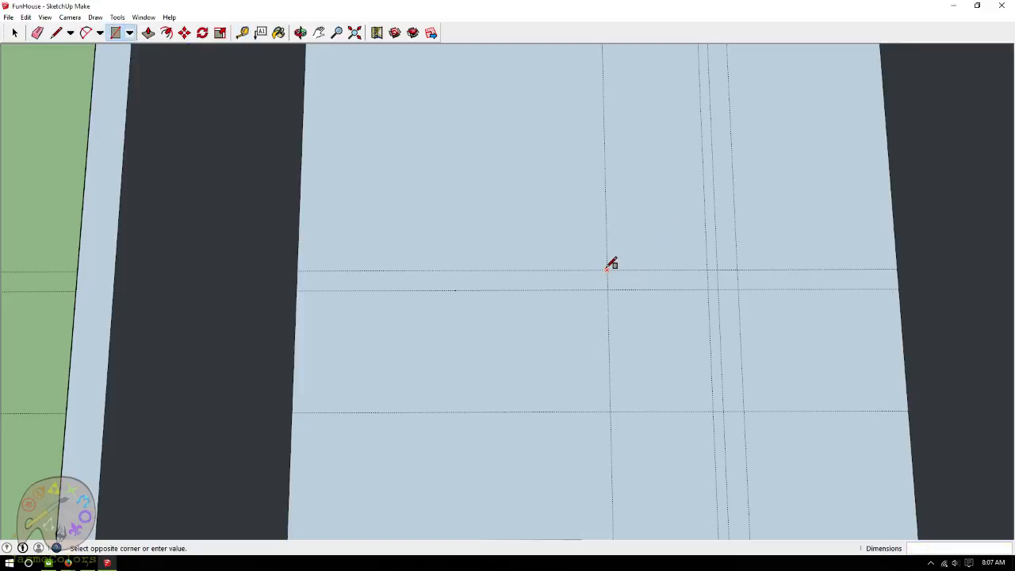
pyautogui.click(708, 289)
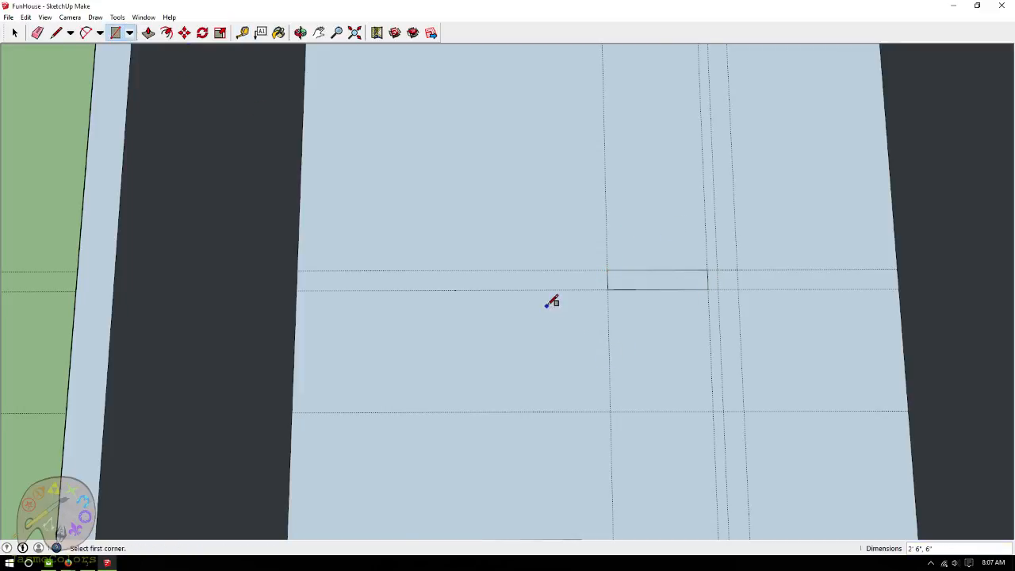
# Try to draw a 7' 9" by 6" wall rectangle from the opening's end to the outer wall, and undo it.
pyautogui.scroll(-3, 547, 297)
pyautogui.scroll(3, 542, 290)
pyautogui.click(604, 272)
pyautogui.click(311, 291)
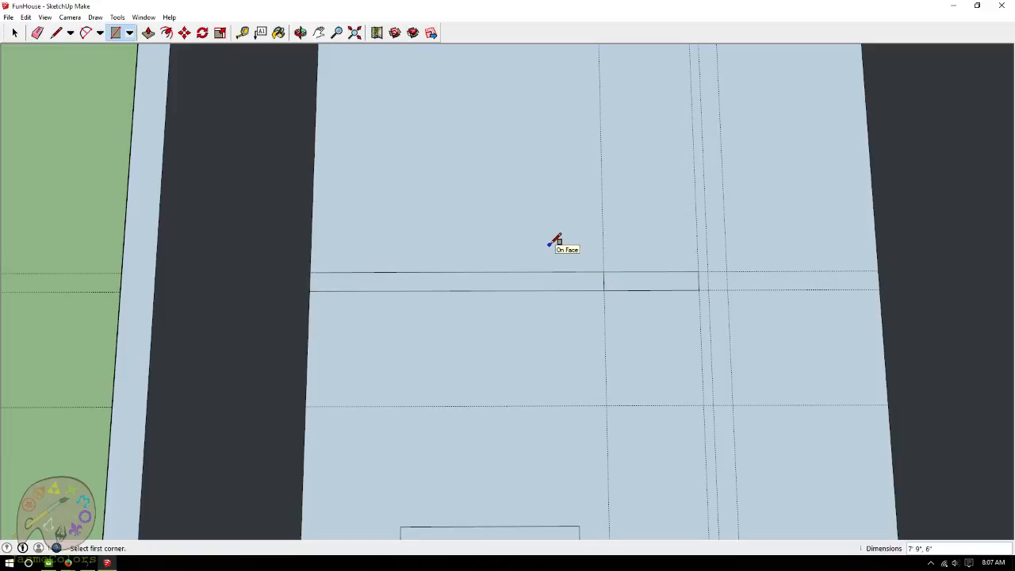
pyautogui.scroll(-1, 556, 241)
pyautogui.scroll(2, 555, 241)
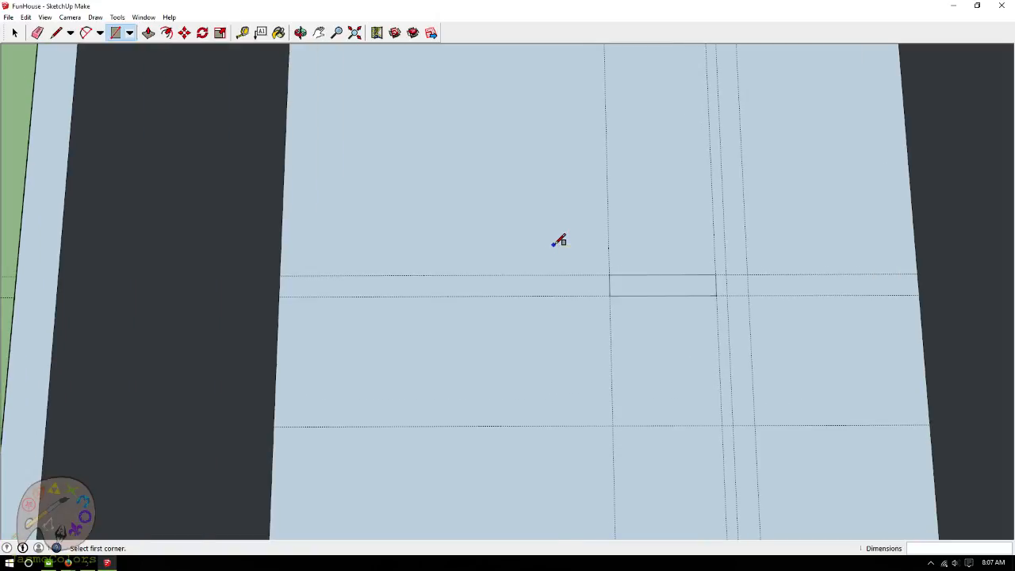
# Place a lengthwise guide 2" from the opening rectangle's end, towards the outer wall.
pyautogui.click(243, 33)
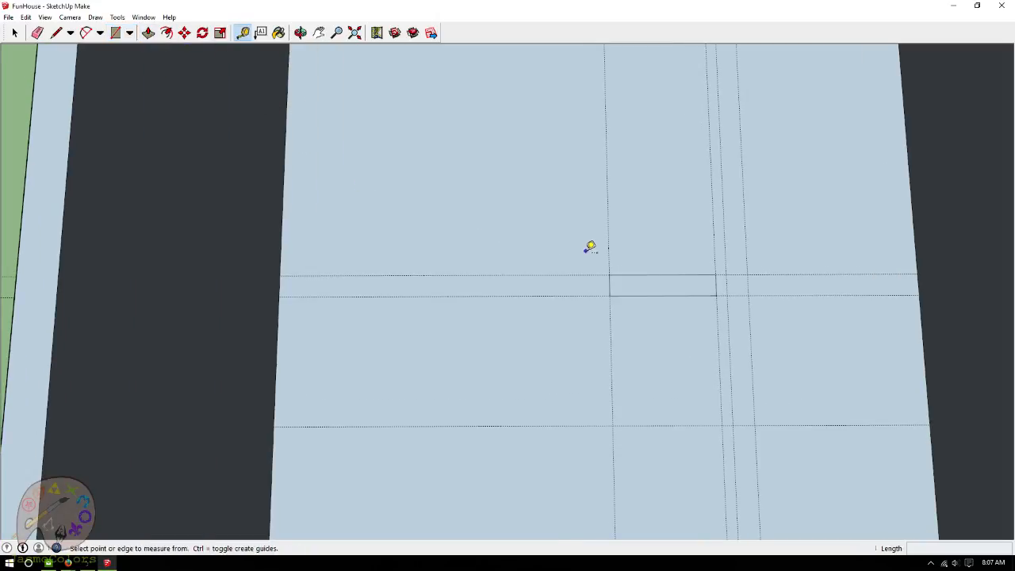
pyautogui.click(615, 281)
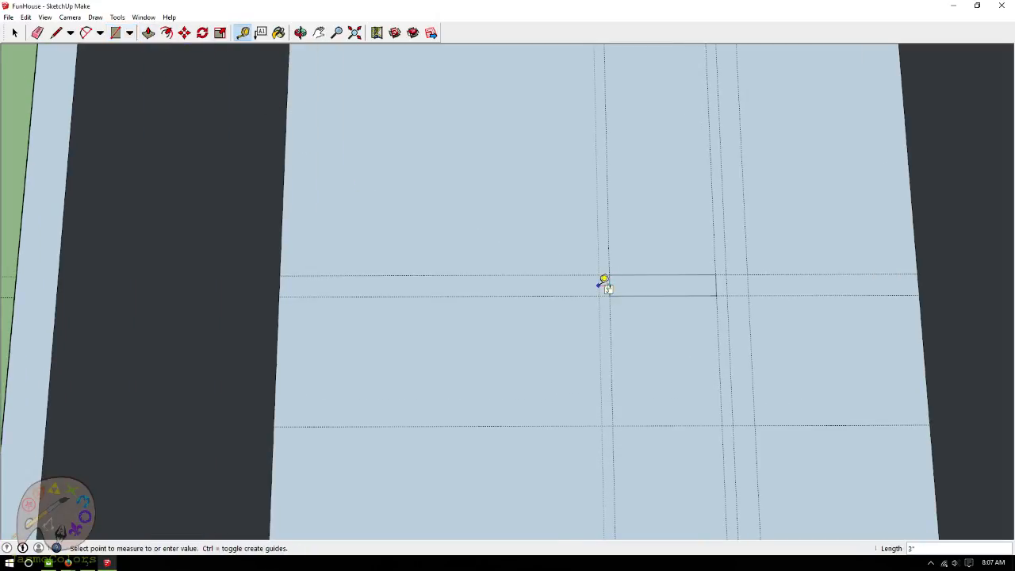
pyautogui.click(603, 282)
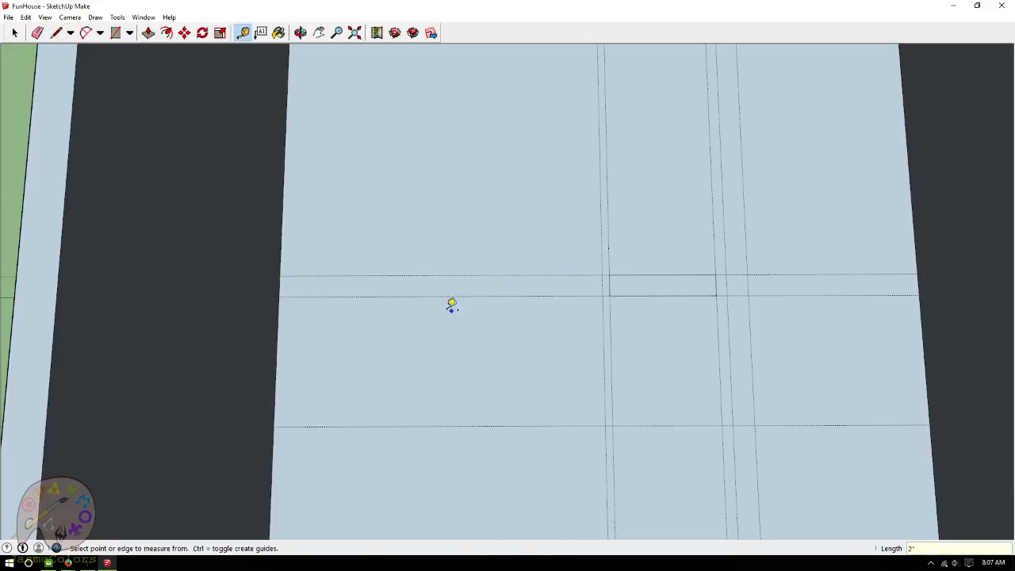
# Draw a wall rectangle from the outer wall to the 2" guide, plus a 6" by 2" rectangle between it and the opening.
pyautogui.click(115, 33)
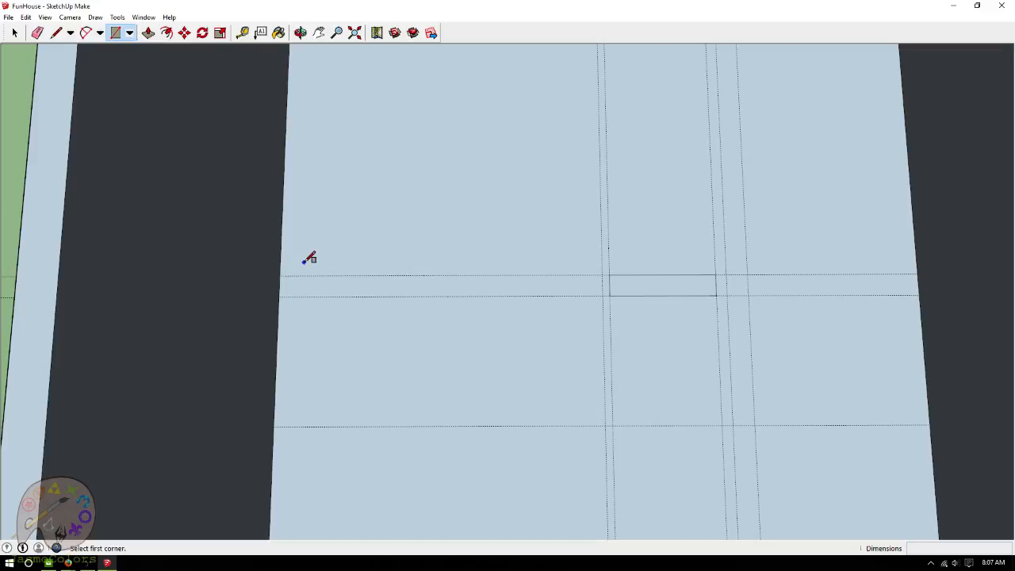
pyautogui.click(279, 276)
pyautogui.click(607, 294)
pyautogui.scroll(2, 605, 285)
pyautogui.click(602, 261)
pyautogui.click(620, 297)
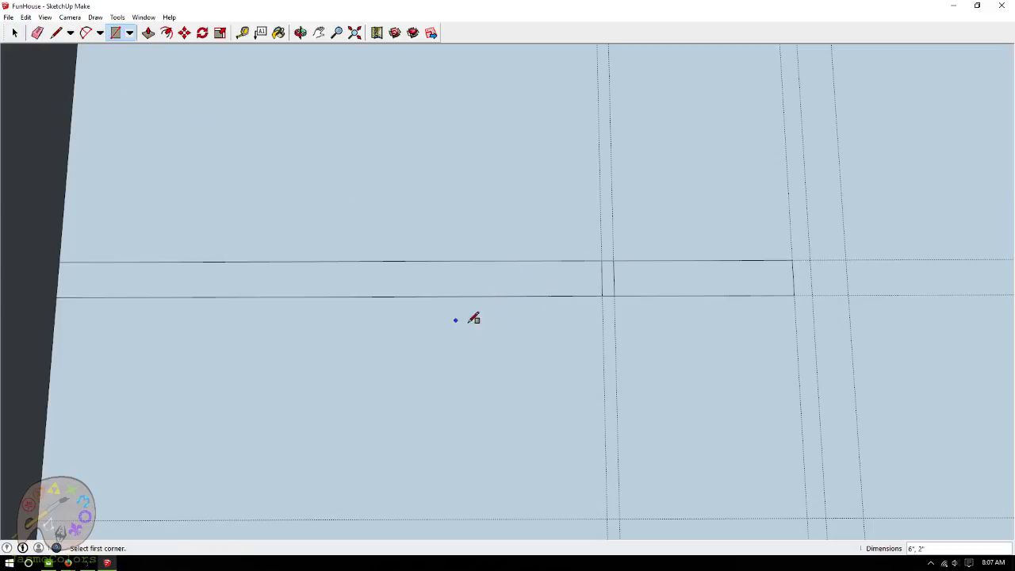
# Draw a rectangle from the outer wall to the 2" guide, between the wall strip and the neighbouring crosswise guide.
pyautogui.scroll(-2, 677, 257)
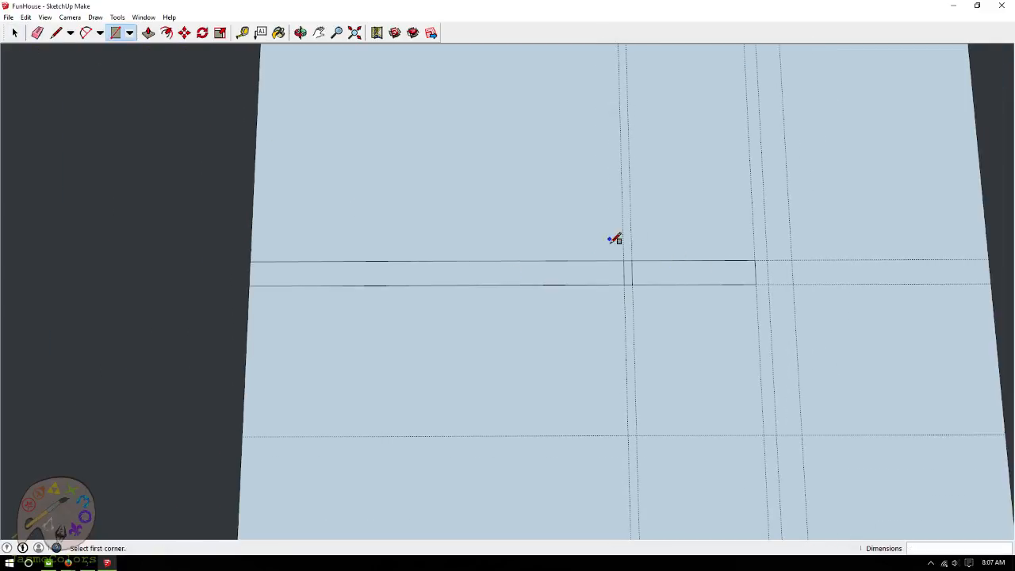
pyautogui.scroll(-1, 714, 301)
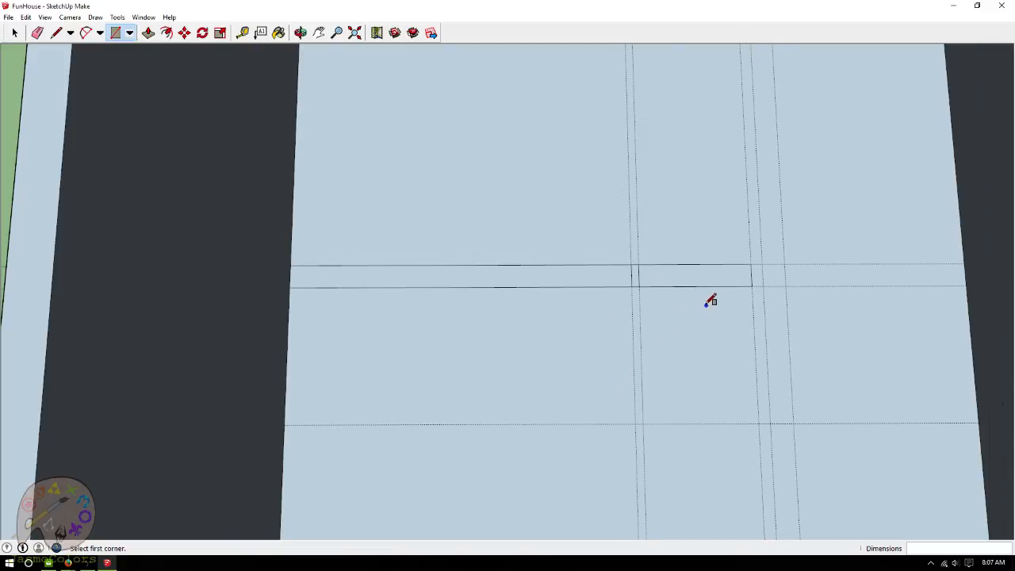
pyautogui.click(635, 424)
pyautogui.click(301, 287)
pyautogui.scroll(-3, 340, 290)
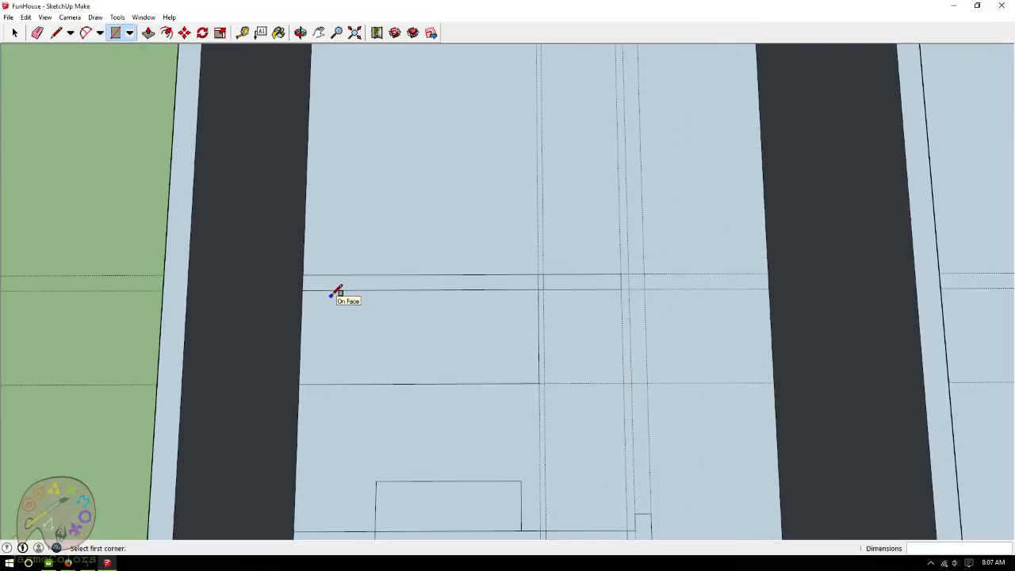
# Place a crosswise guide 14' from the new wall strip's edge, up the length of the narrow room.
pyautogui.scroll(-4, 580, 306)
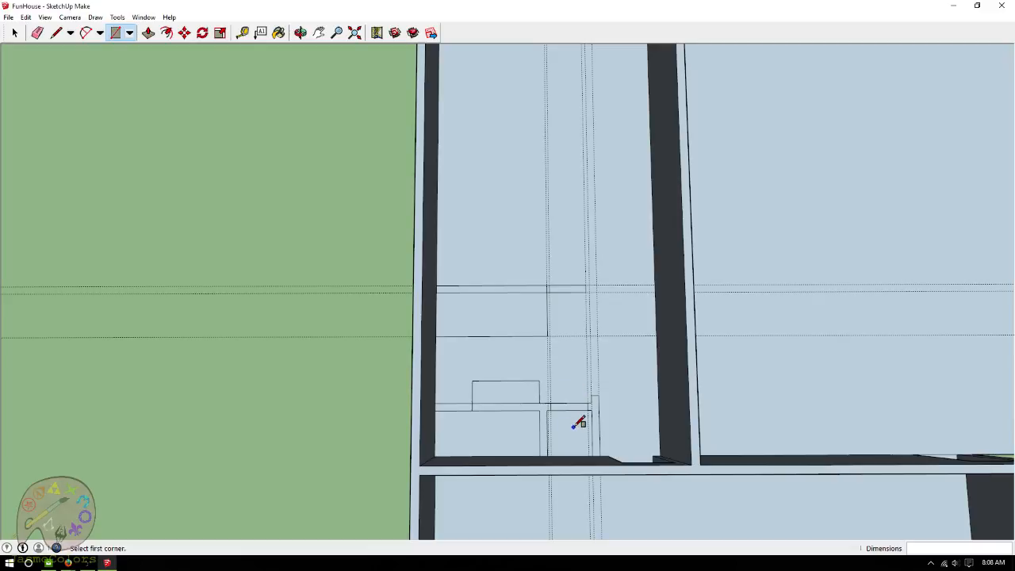
pyautogui.scroll(-5, 587, 444)
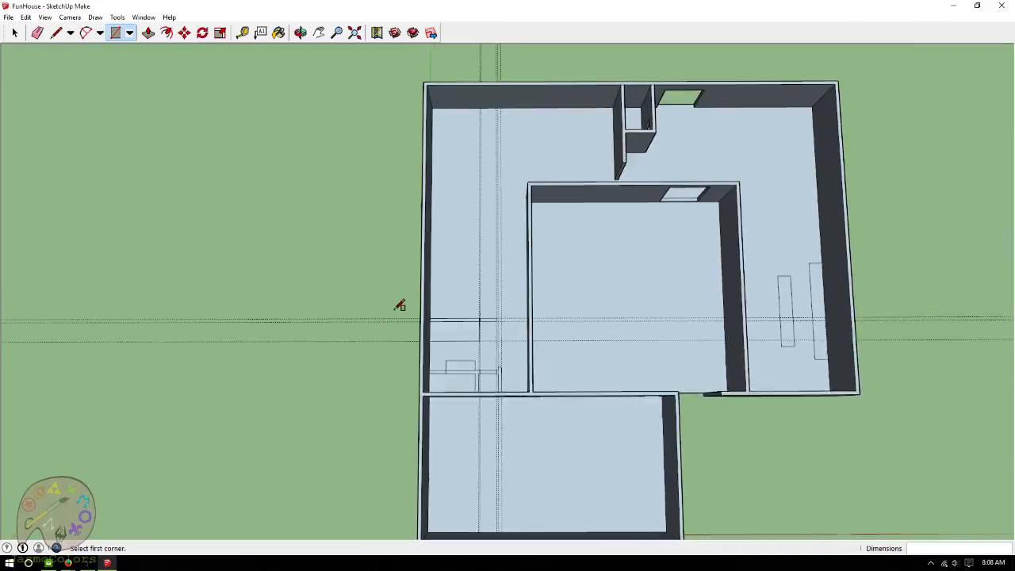
pyautogui.scroll(-2, 400, 306)
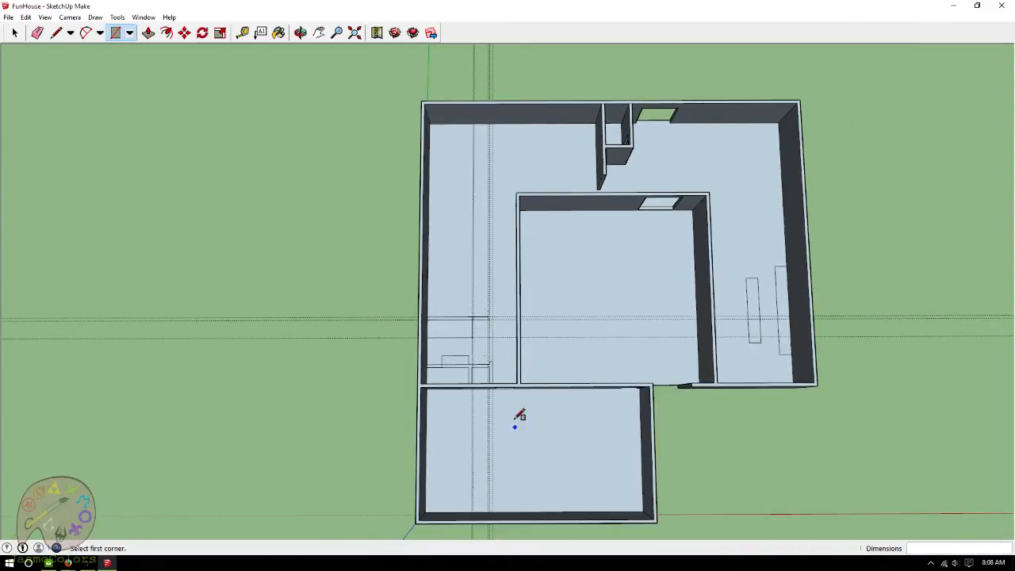
pyautogui.scroll(2, 400, 230)
pyautogui.scroll(4, 400, 231)
pyautogui.scroll(2, 534, 324)
pyautogui.click(242, 33)
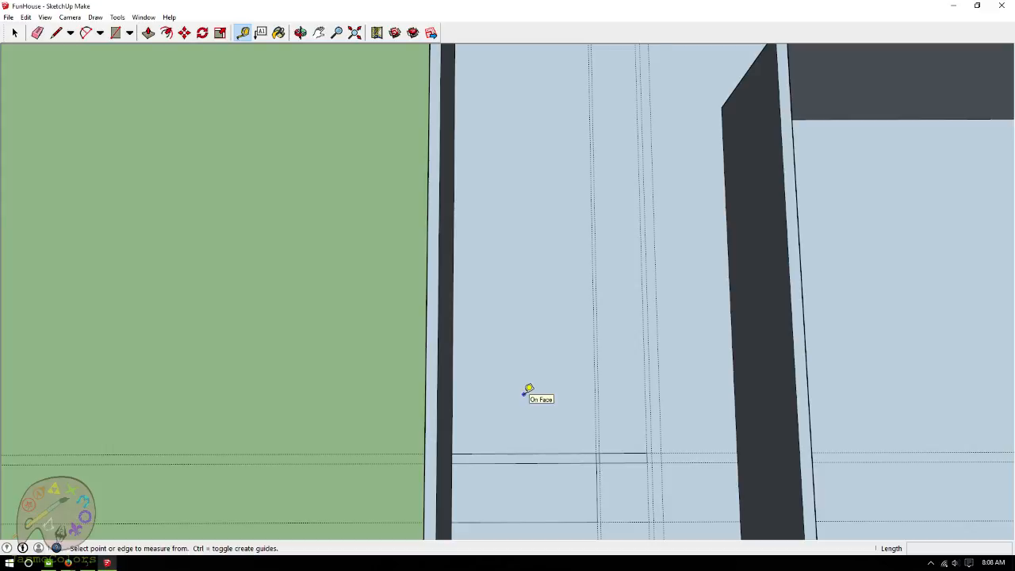
pyautogui.click(535, 453)
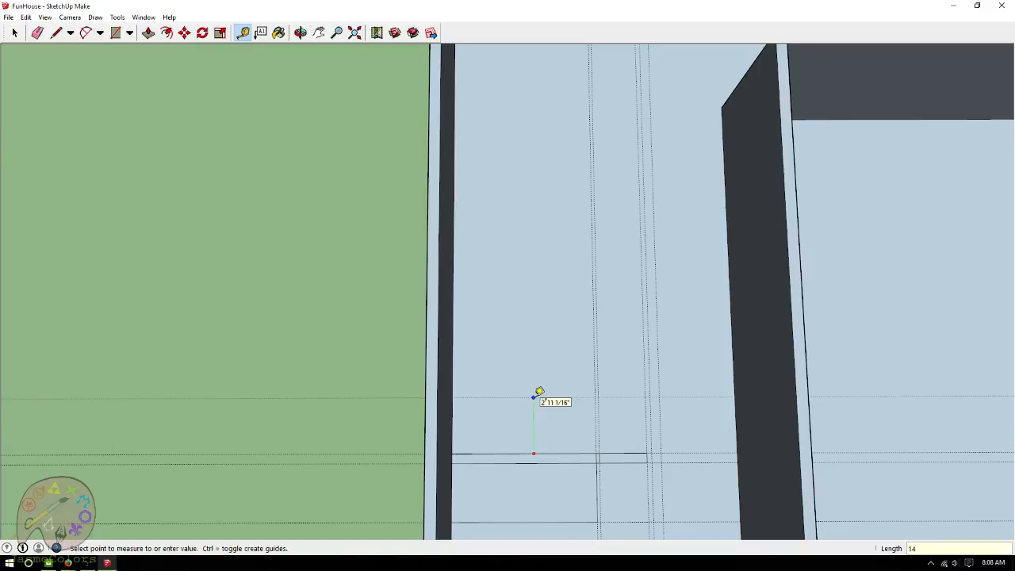
pyautogui.press('Return')
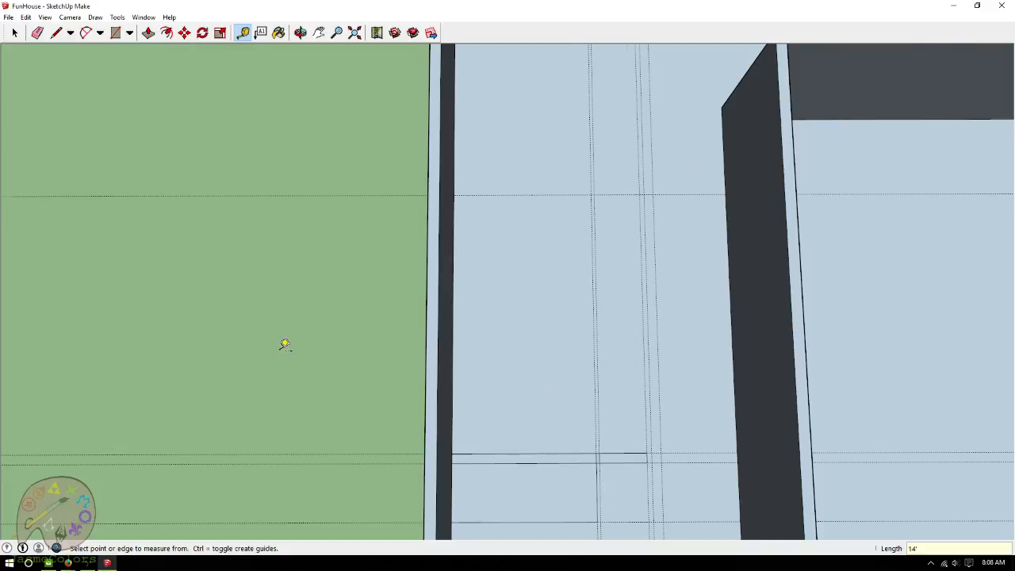
# Examine the whole house layout and how the narrow room's guides relate to the surrounding rooms.
pyautogui.scroll(-2, 281, 344)
pyautogui.scroll(-2, 280, 343)
pyautogui.scroll(-2, 488, 462)
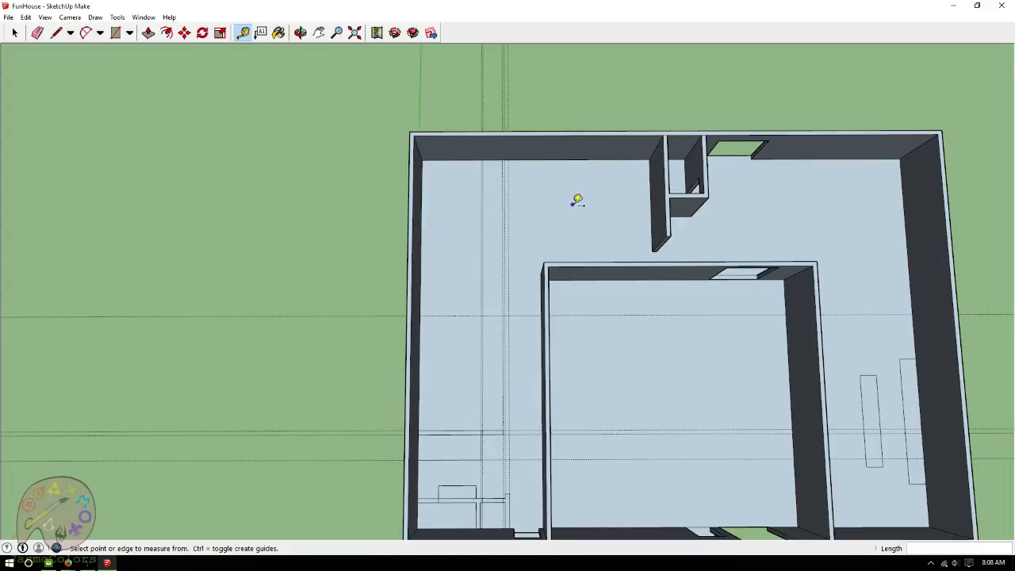
pyautogui.scroll(-4, 333, 226)
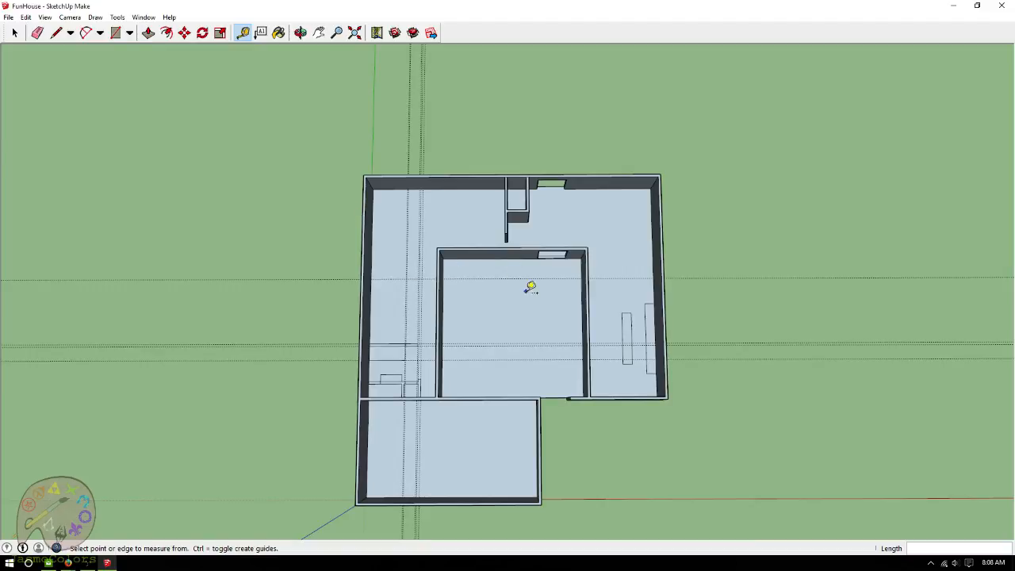
pyautogui.scroll(1, 507, 344)
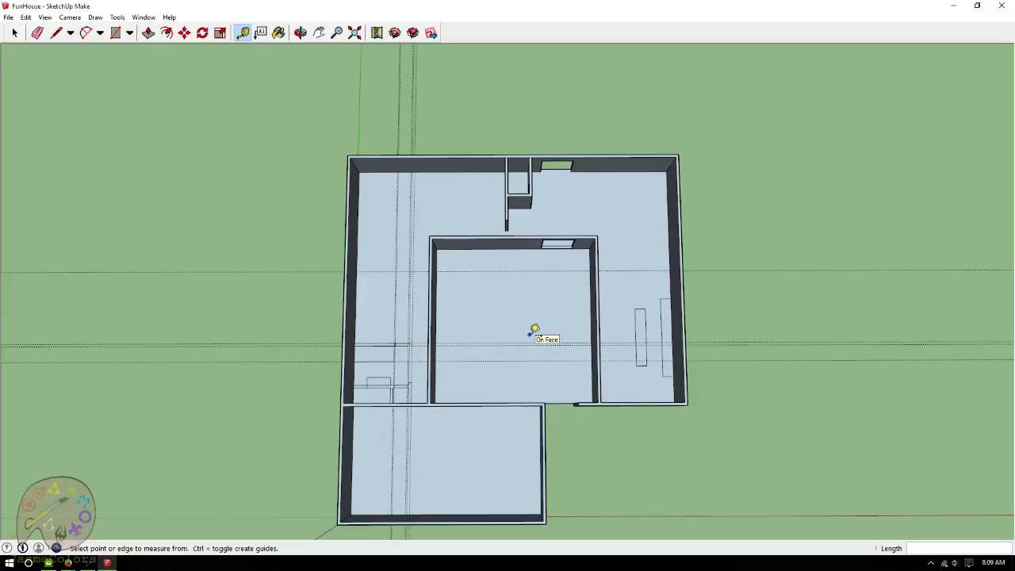
pyautogui.scroll(2, 461, 359)
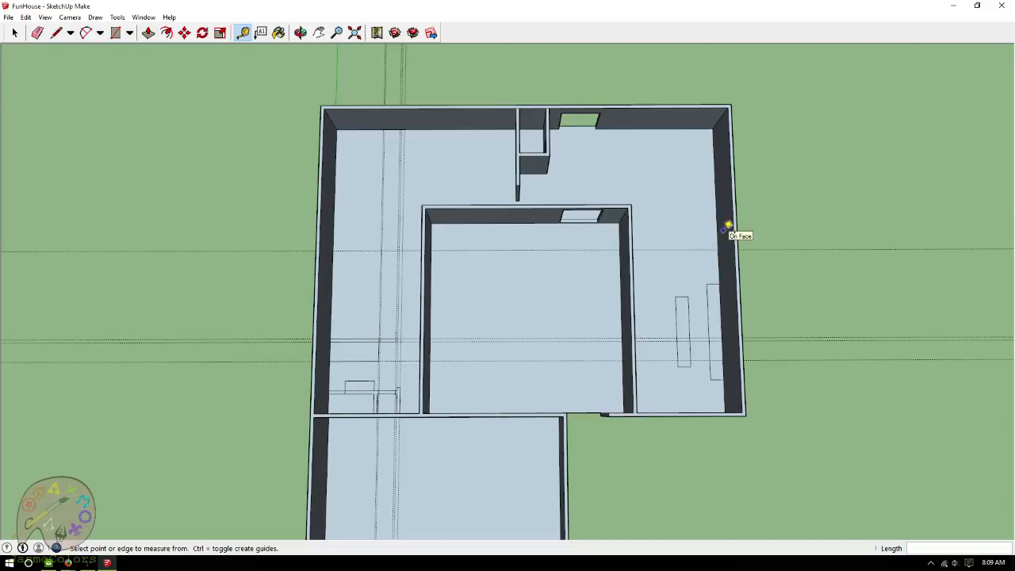
pyautogui.scroll(-3, 513, 325)
pyautogui.scroll(3, 499, 376)
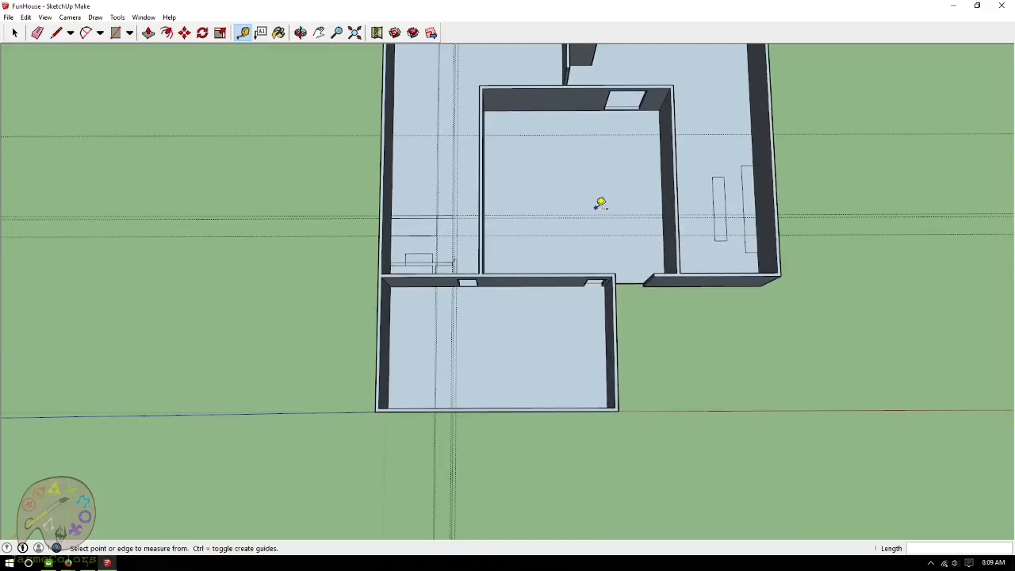
pyautogui.scroll(-1, 447, 417)
pyautogui.scroll(-1, 446, 417)
pyautogui.scroll(3, 476, 325)
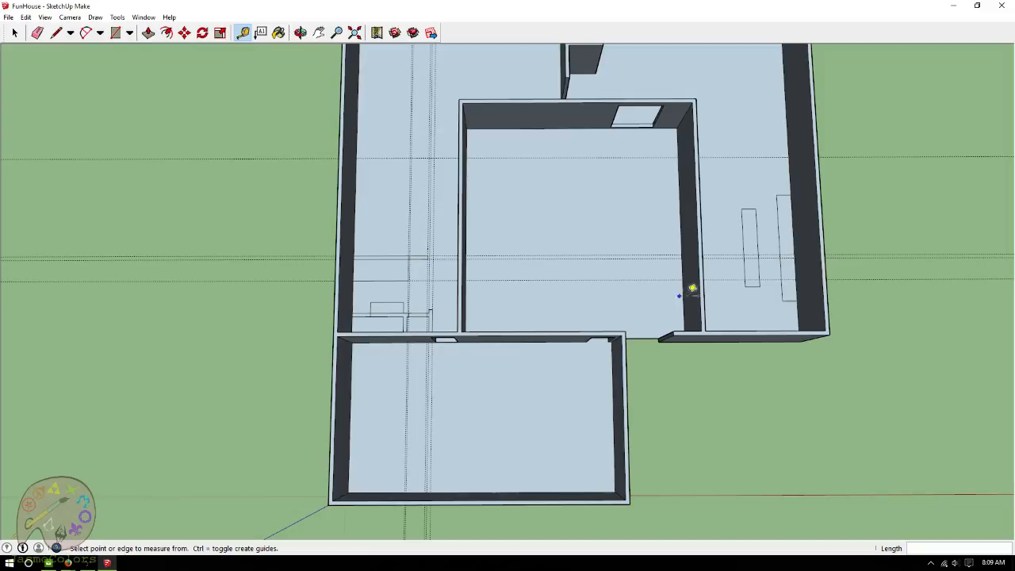
pyautogui.scroll(-1, 807, 482)
pyautogui.scroll(2, 408, 249)
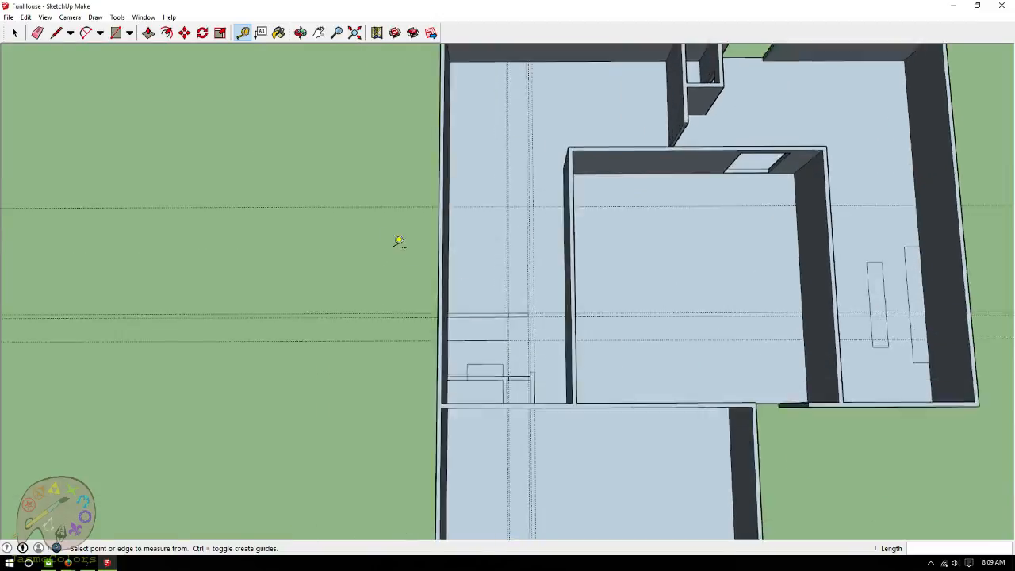
pyautogui.scroll(2, 489, 290)
pyautogui.scroll(1, 412, 301)
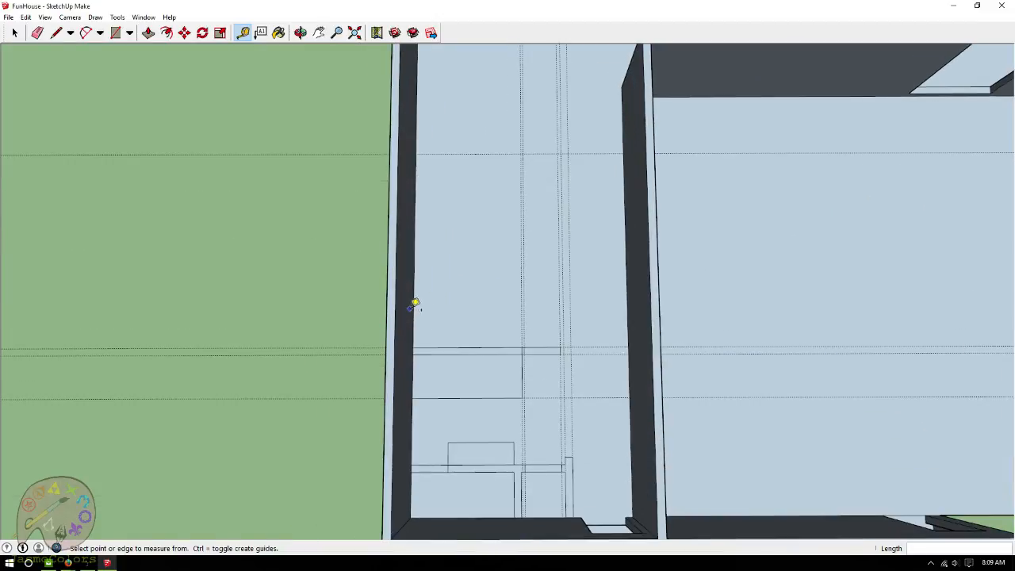
pyautogui.scroll(1, 357, 254)
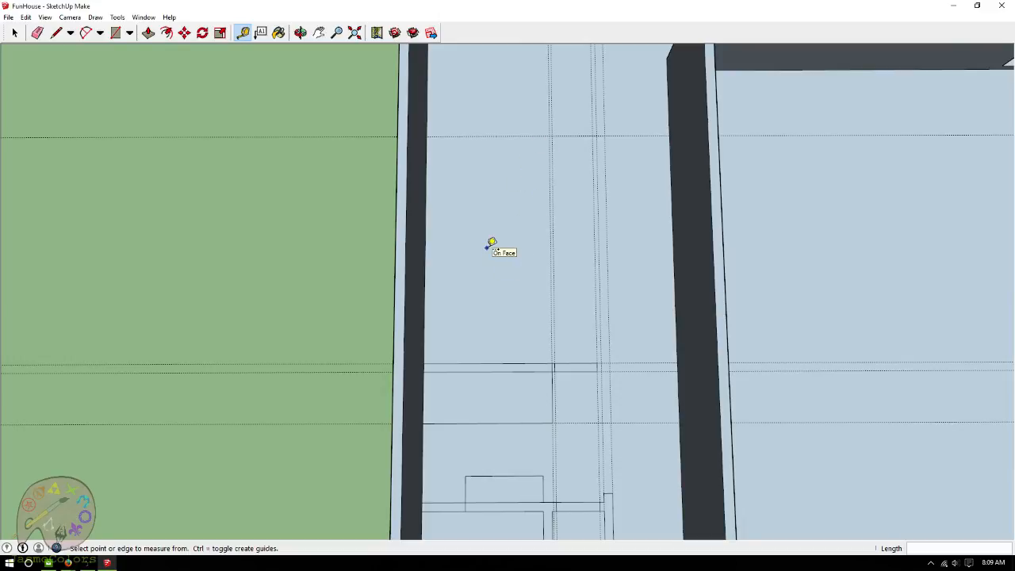
# Undo the crosswise guide placed 14' from the wall strip.
pyautogui.hotkey('ctrl', 'z')
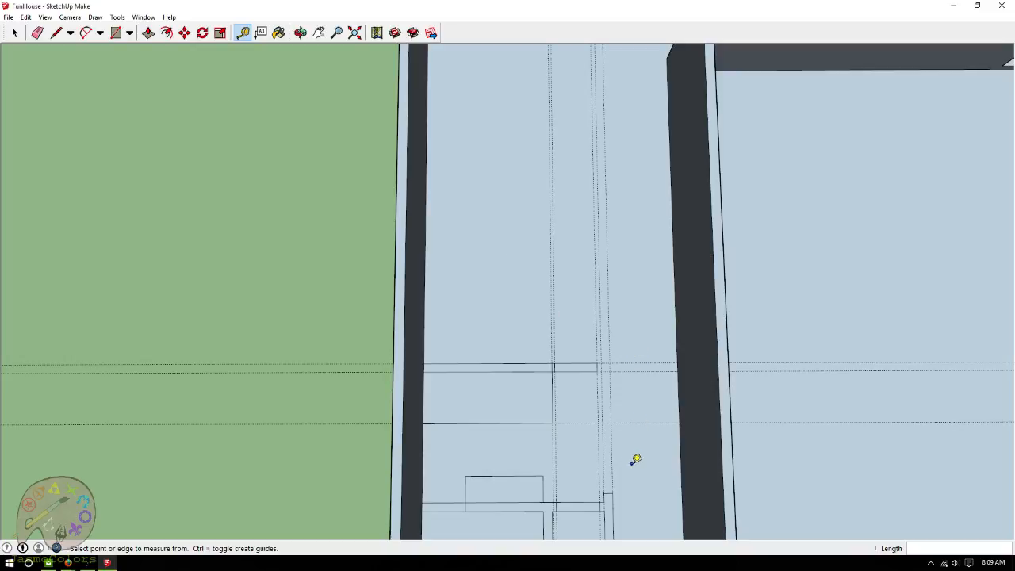
pyautogui.scroll(-2, 632, 441)
pyautogui.scroll(2, 487, 339)
# Add a crosswise guide 14' from the wall strip's far edge, up the length of the narrow room.
pyautogui.click(507, 389)
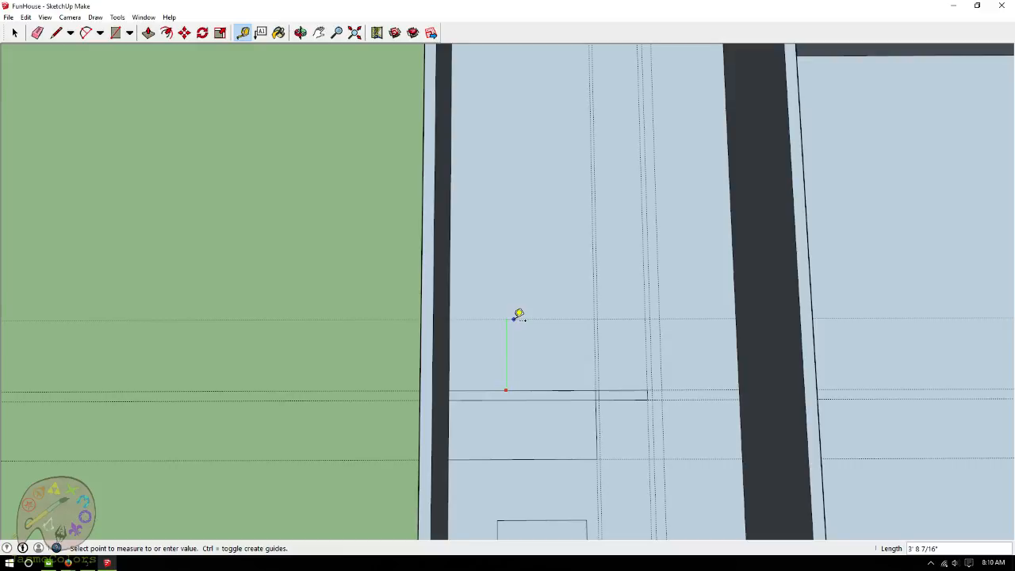
pyautogui.write("14'")
pyautogui.press('Return')
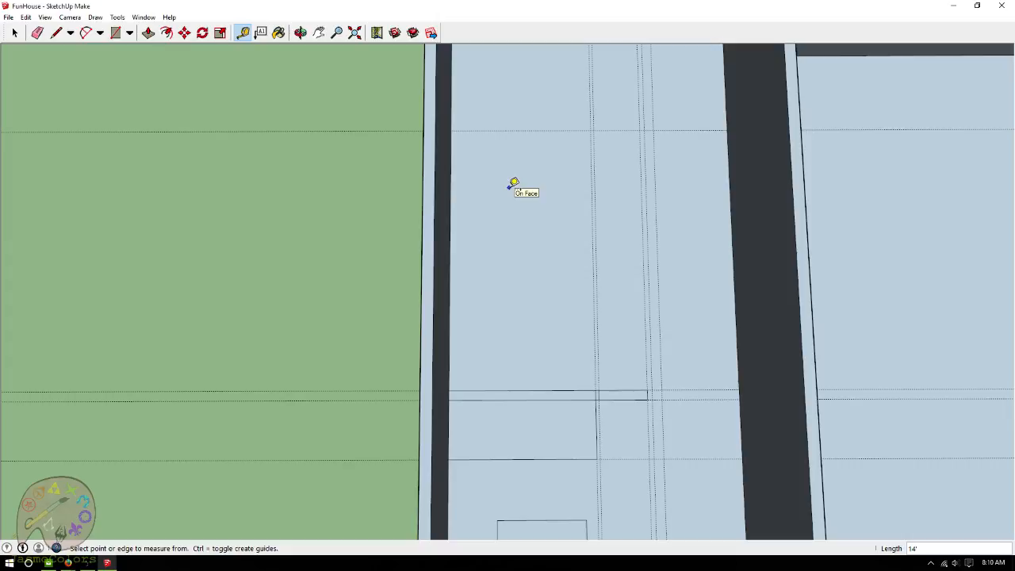
# Place a crosswise guide 12' from the wall strip's far edge and a parallel guide 6" beyond it.
pyautogui.click(531, 390)
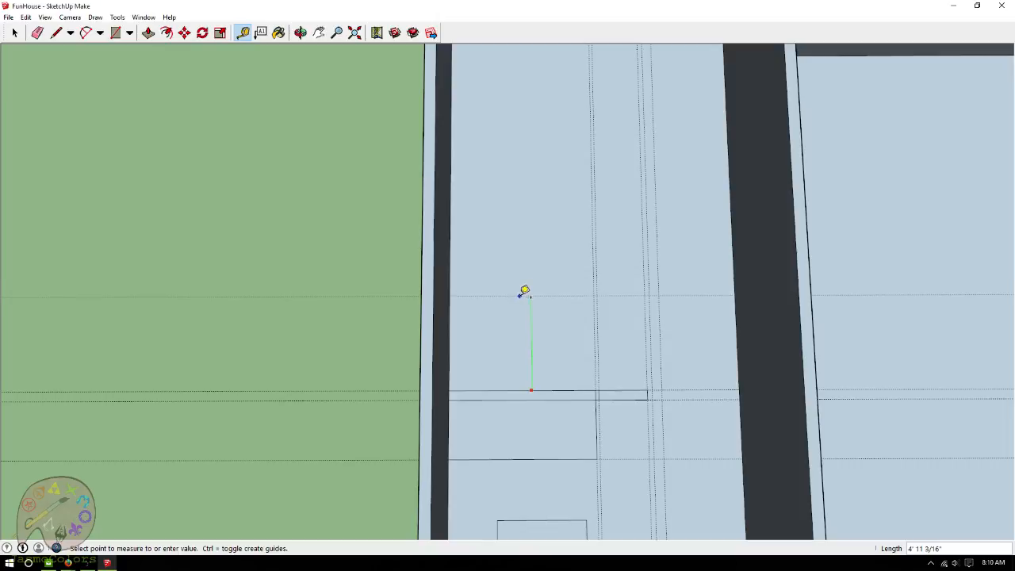
pyautogui.write("12'")
pyautogui.press('Return')
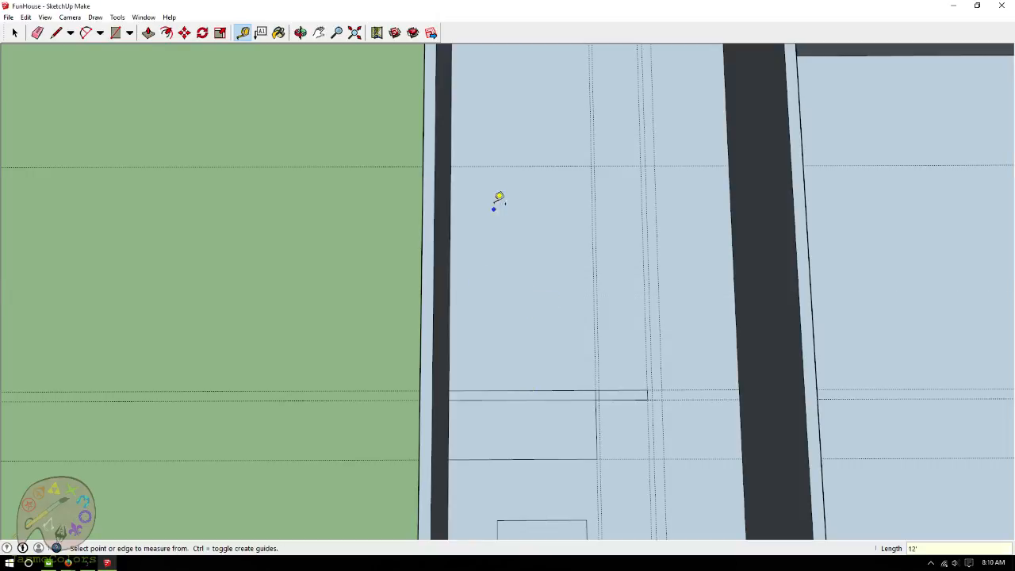
pyautogui.click(516, 165)
pyautogui.write('6')
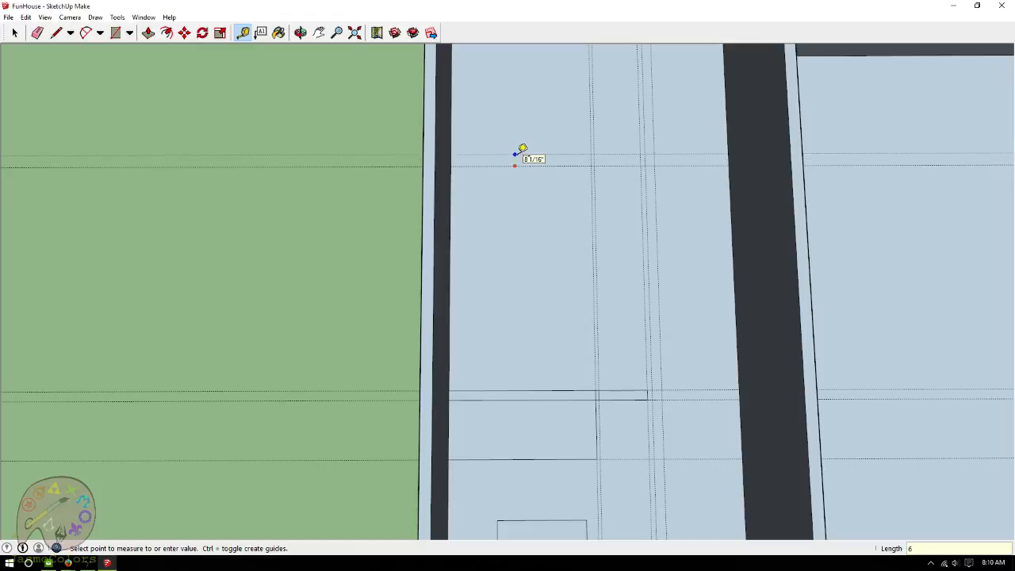
pyautogui.press('Return')
pyautogui.scroll(-2, 492, 139)
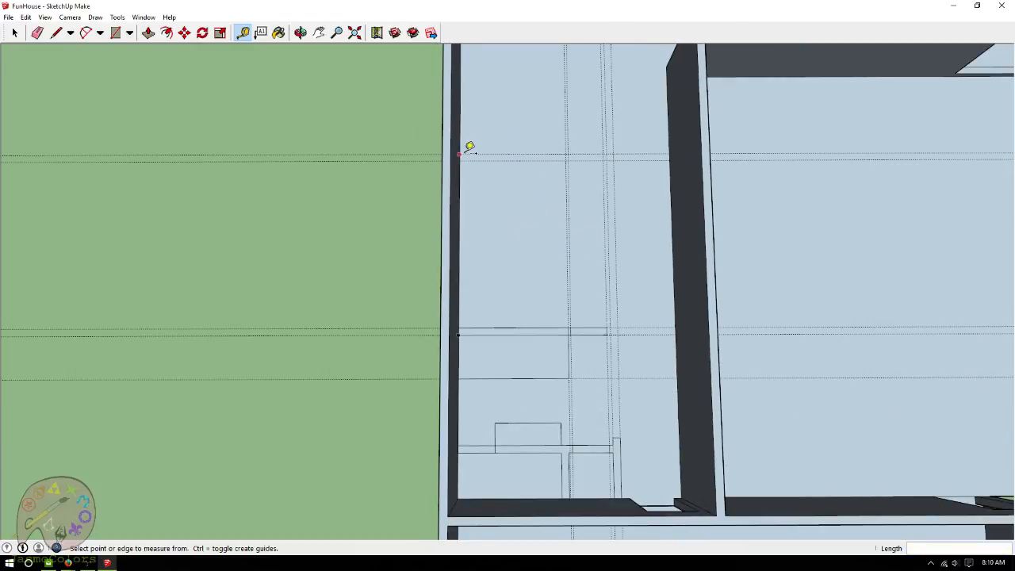
# Draw the new wall's outer edge lines along the far crosswise guide and down the outer lengthwise guide to the existing short wall strip.
pyautogui.click(55, 33)
pyautogui.scroll(2, 500, 166)
pyautogui.click(446, 149)
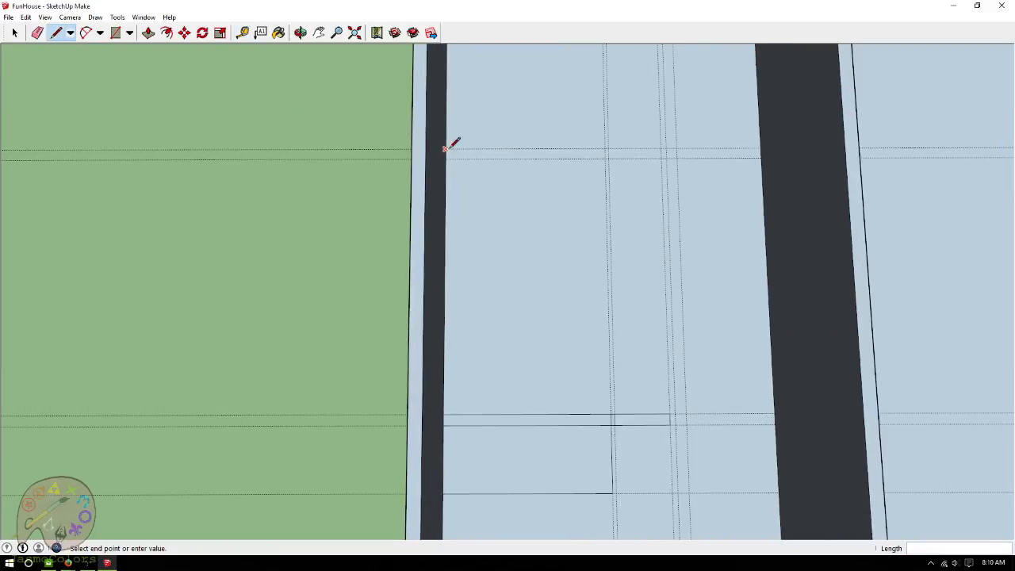
pyautogui.click(675, 147)
pyautogui.scroll(-3, 676, 137)
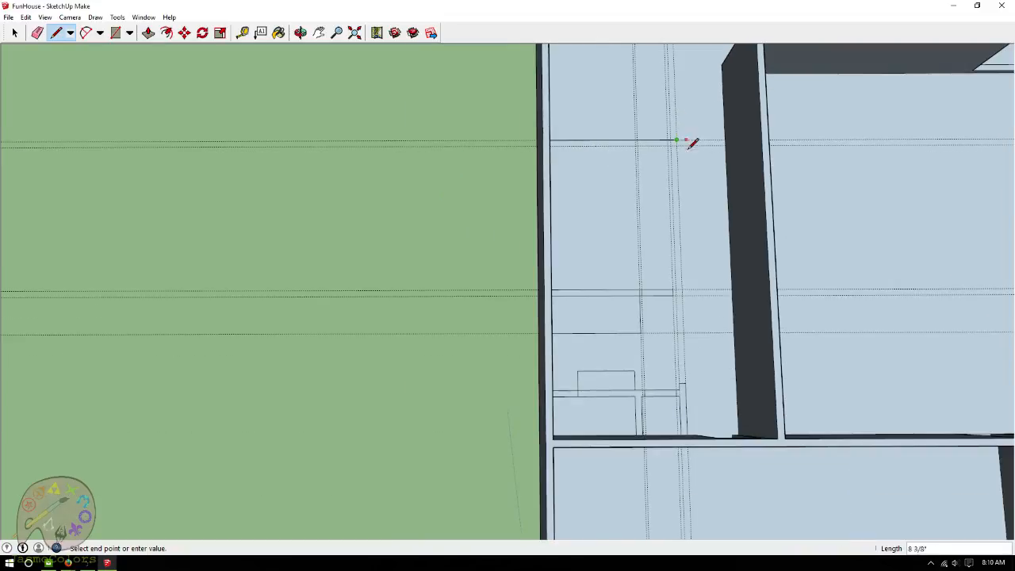
pyautogui.scroll(2, 690, 377)
pyautogui.click(669, 388)
# Draw the wall's inner edge lines up the inner lengthwise guide and across the near crosswise guide to the house's outer wall.
pyautogui.click(670, 388)
pyautogui.scroll(-2, 671, 387)
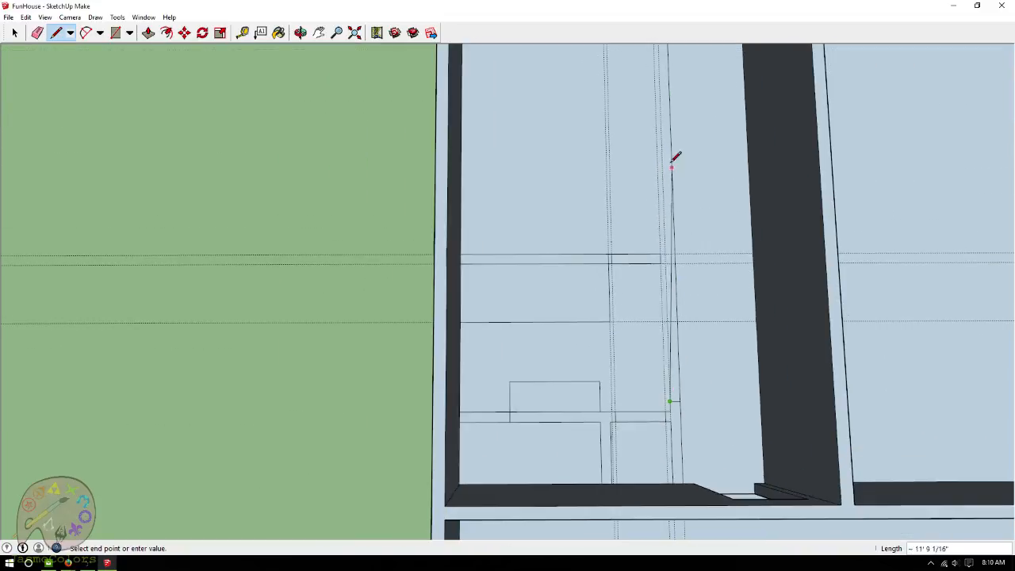
pyautogui.scroll(-2, 652, 349)
pyautogui.scroll(3, 665, 127)
pyautogui.click(683, 142)
pyautogui.click(428, 142)
pyautogui.scroll(-2, 456, 127)
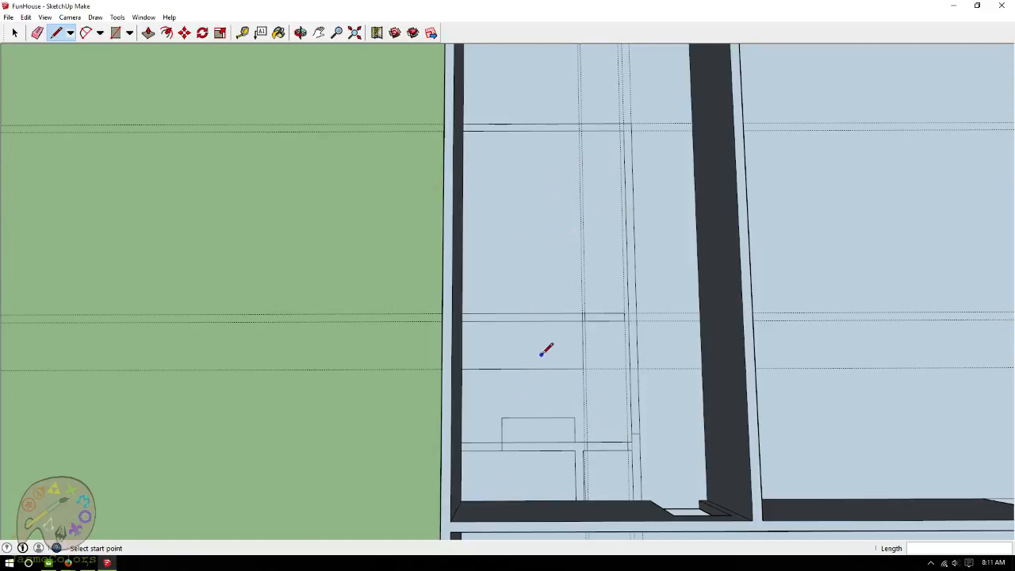
# Measure the distance from the outer wall across to the side edge of the rectangle beside the crosswise wall strip.
pyautogui.click(242, 33)
pyautogui.scroll(3, 488, 365)
pyautogui.click(452, 324)
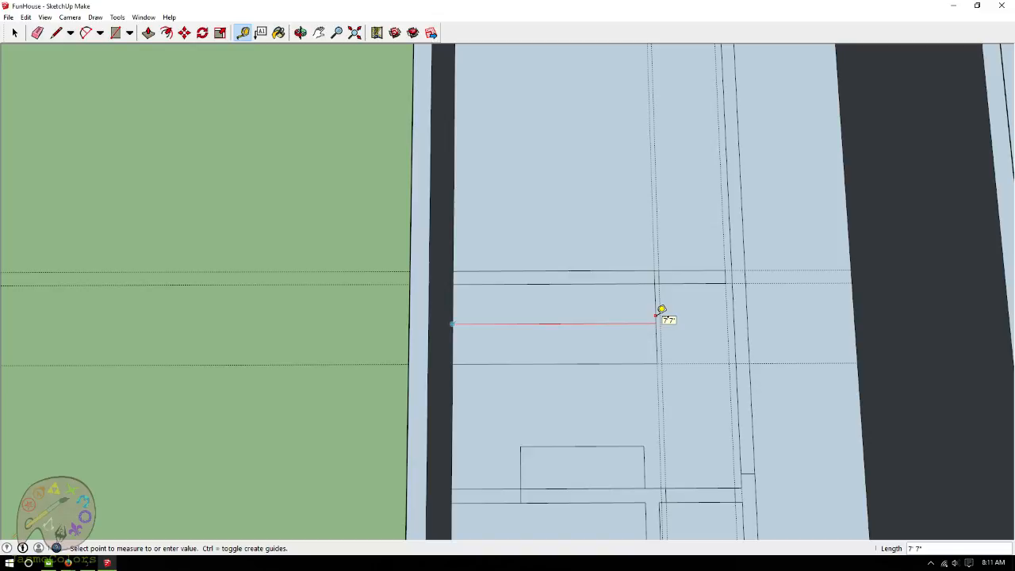
pyautogui.click(658, 315)
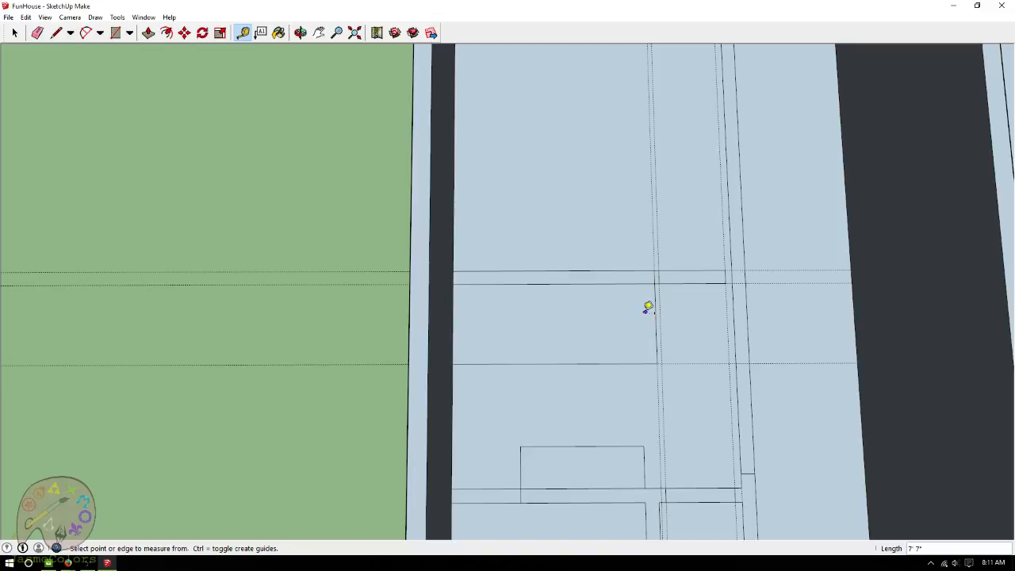
# Delete all the guides from the house floor plan.
pyautogui.scroll(-2, 391, 436)
pyautogui.scroll(-1, 710, 428)
pyautogui.scroll(-1, 675, 426)
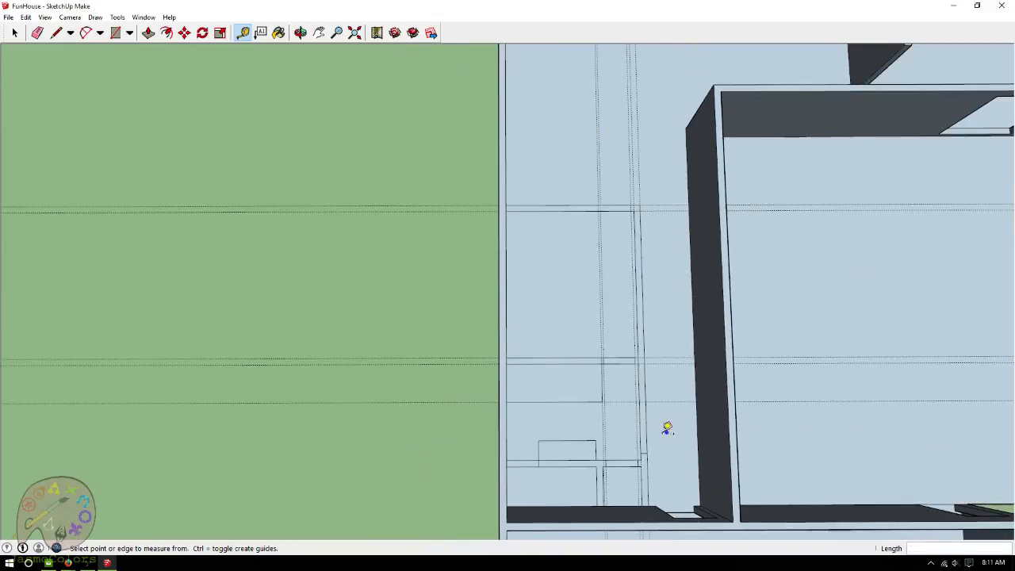
pyautogui.scroll(-1, 340, 426)
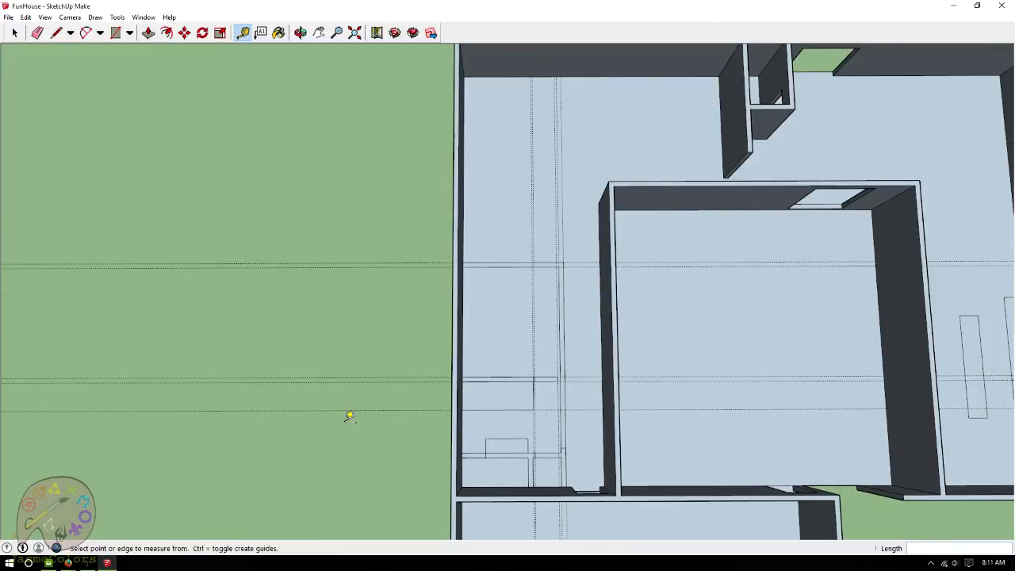
pyautogui.scroll(-2, 317, 393)
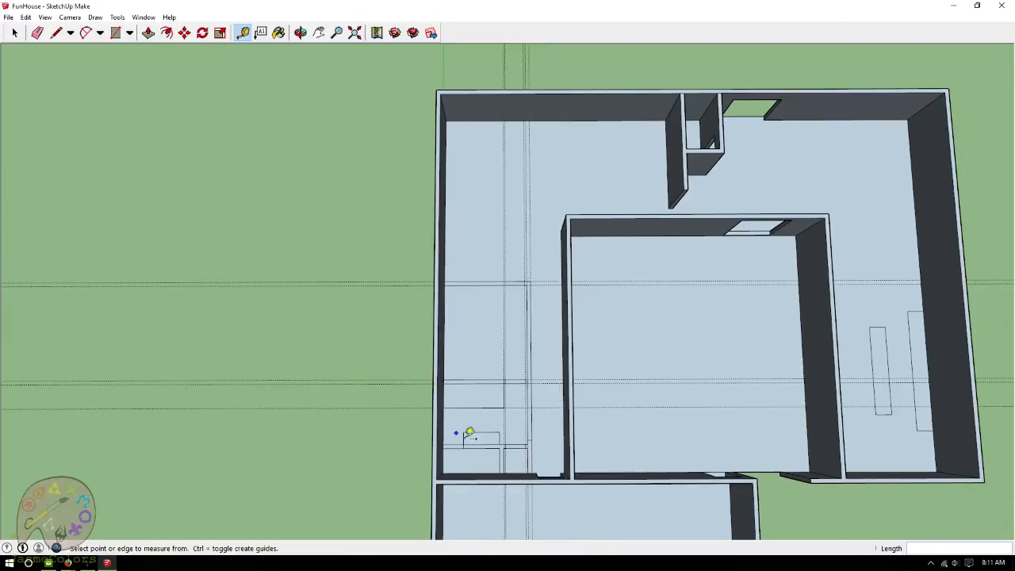
pyautogui.click(26, 17)
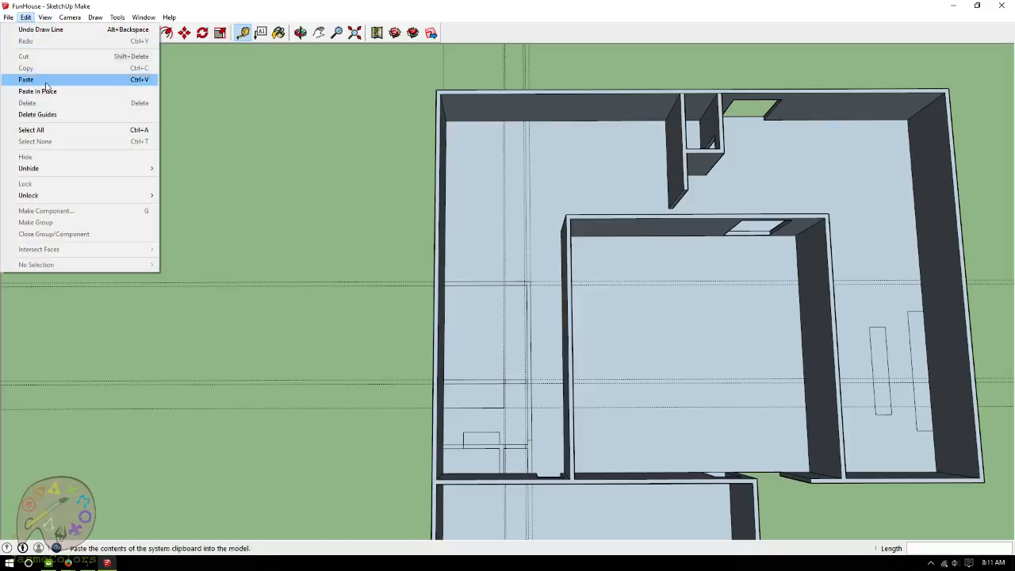
pyautogui.click(65, 116)
pyautogui.scroll(-2, 290, 122)
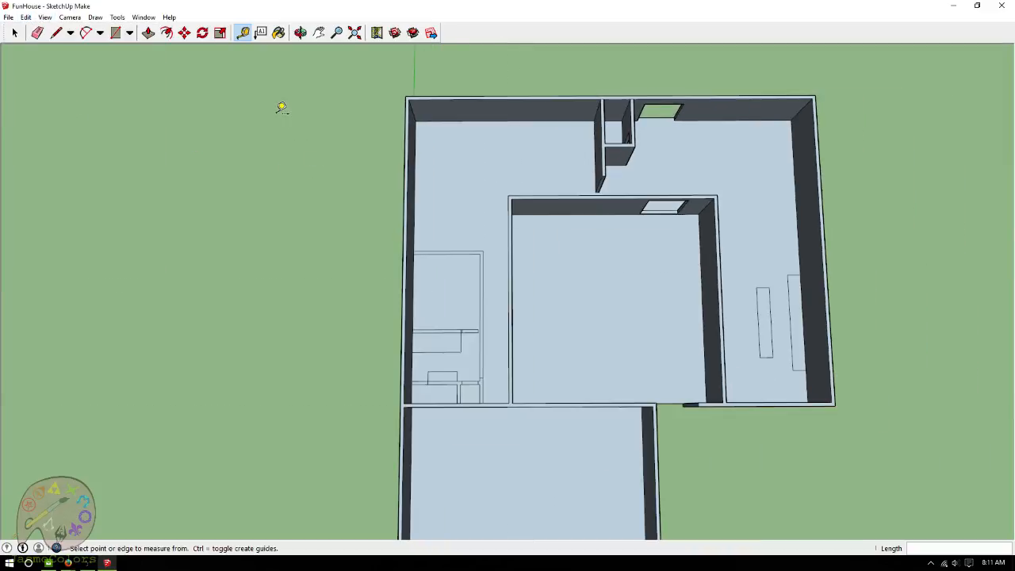
pyautogui.scroll(2, 489, 404)
pyautogui.scroll(2, 421, 319)
pyautogui.scroll(2, 428, 321)
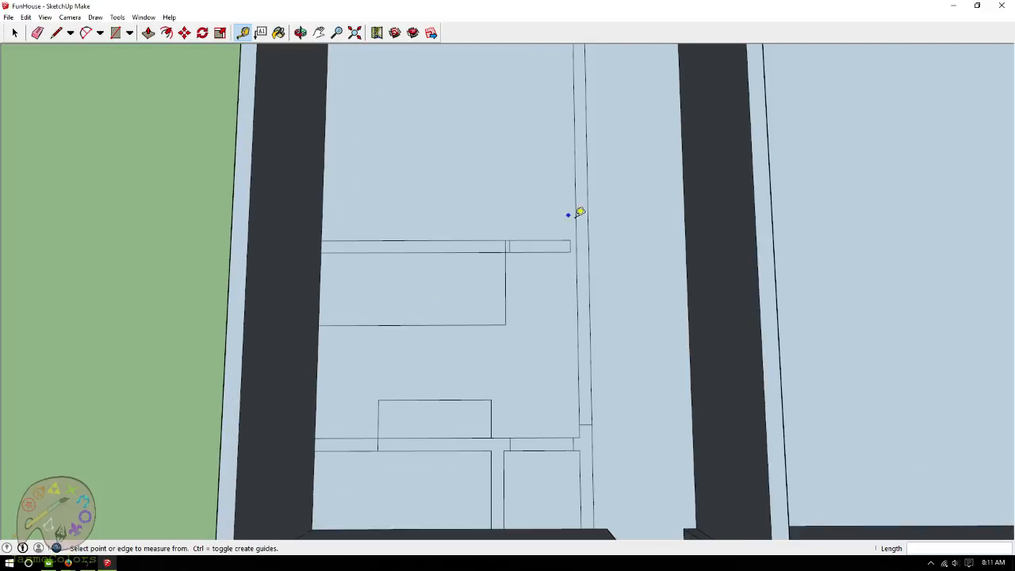
pyautogui.scroll(2, 563, 208)
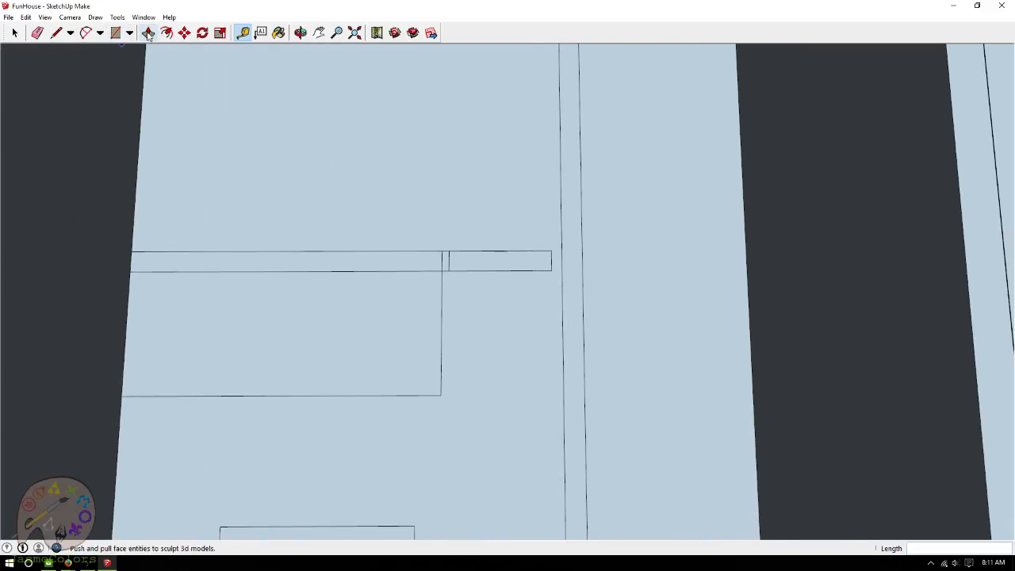
pyautogui.click(113, 35)
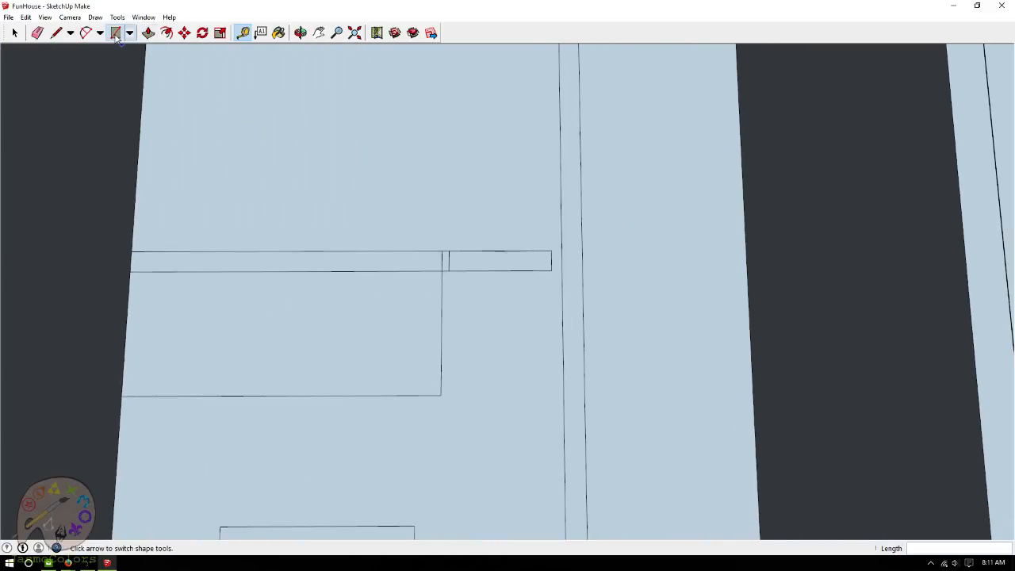
pyautogui.click(551, 250)
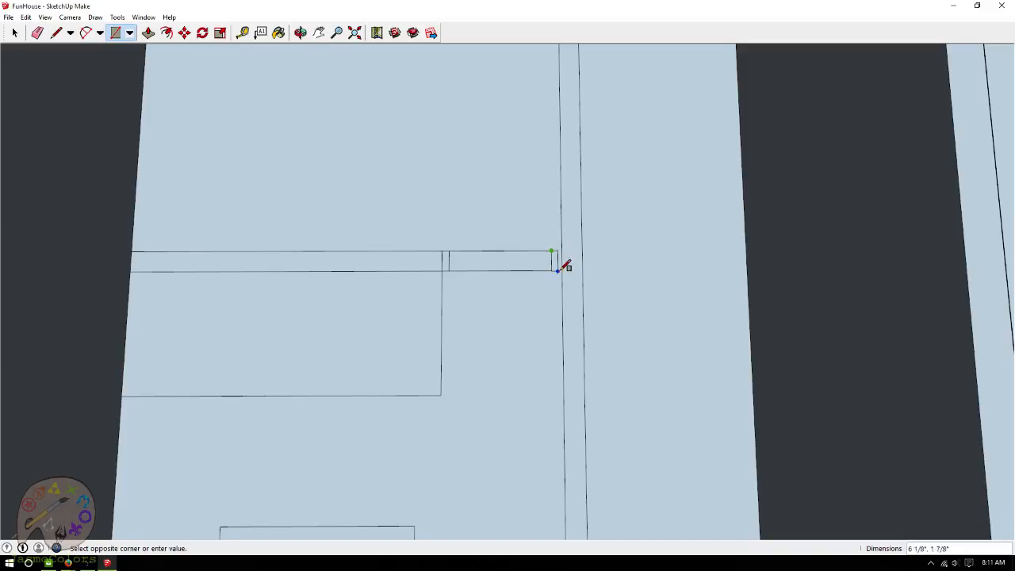
pyautogui.press('Escape')
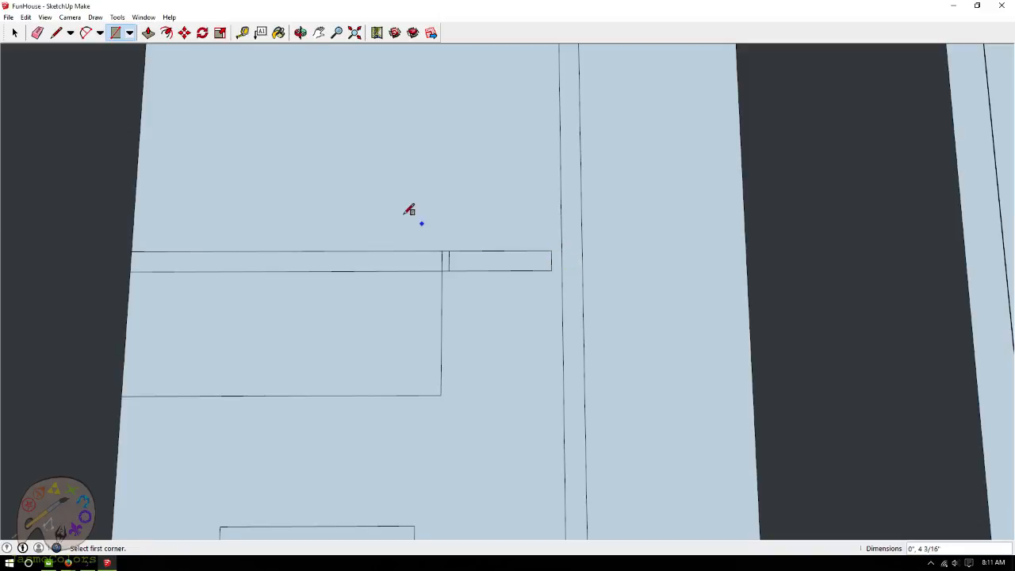
# Extend the crosswise wall strip's two long edges with guides and draw a rectangle filling its gap to the lengthwise wall.
pyautogui.click(242, 33)
pyautogui.click(536, 268)
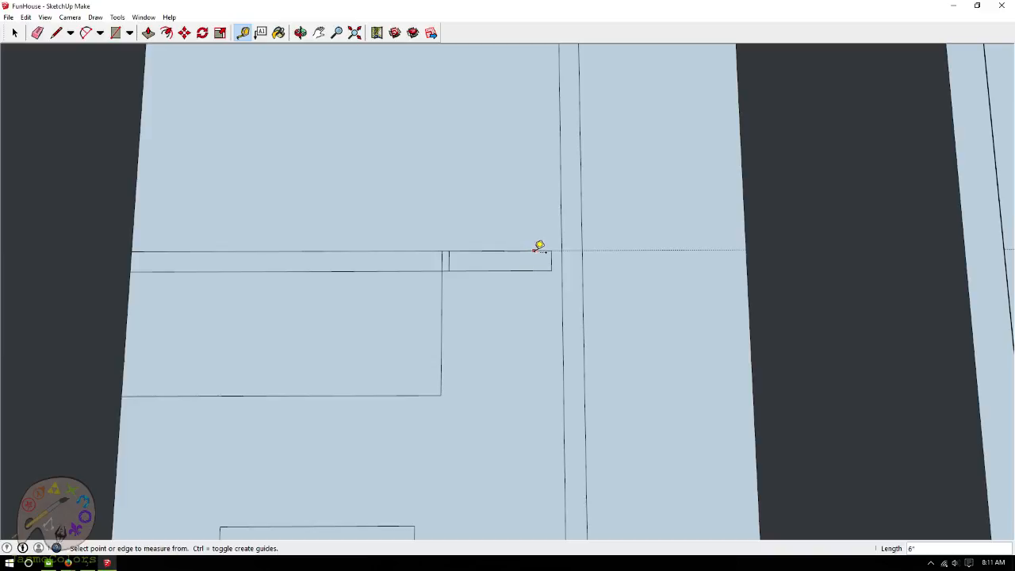
pyautogui.click(541, 269)
pyautogui.click(124, 34)
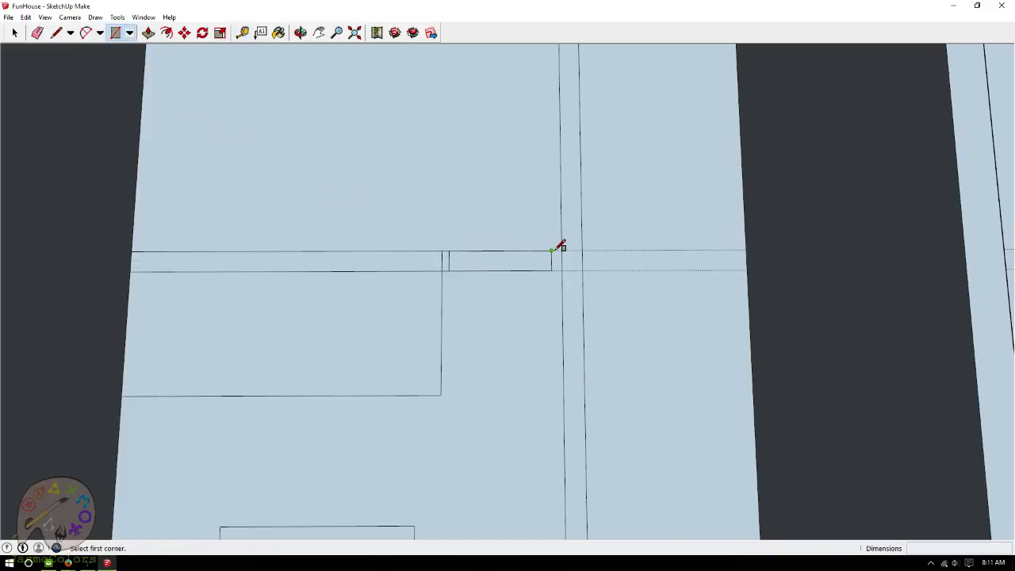
pyautogui.click(553, 252)
pyautogui.click(563, 269)
# Delete the stray edge across the crosswise wall strip beside the opening and the edge separating that strip from the lengthwise wall.
pyautogui.click(16, 33)
pyautogui.click(16, 32)
pyautogui.click(442, 262)
pyautogui.press('Delete')
pyautogui.click(563, 260)
pyautogui.press('Delete')
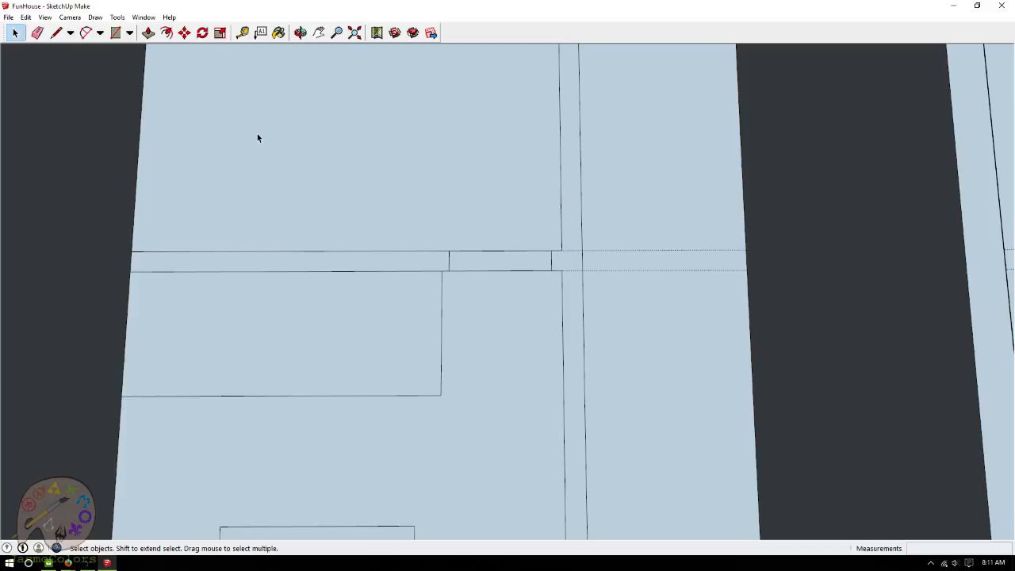
# Delete the guides used to extend the crosswise wall strip.
pyautogui.click(25, 17)
pyautogui.click(68, 114)
pyautogui.scroll(-5, 467, 232)
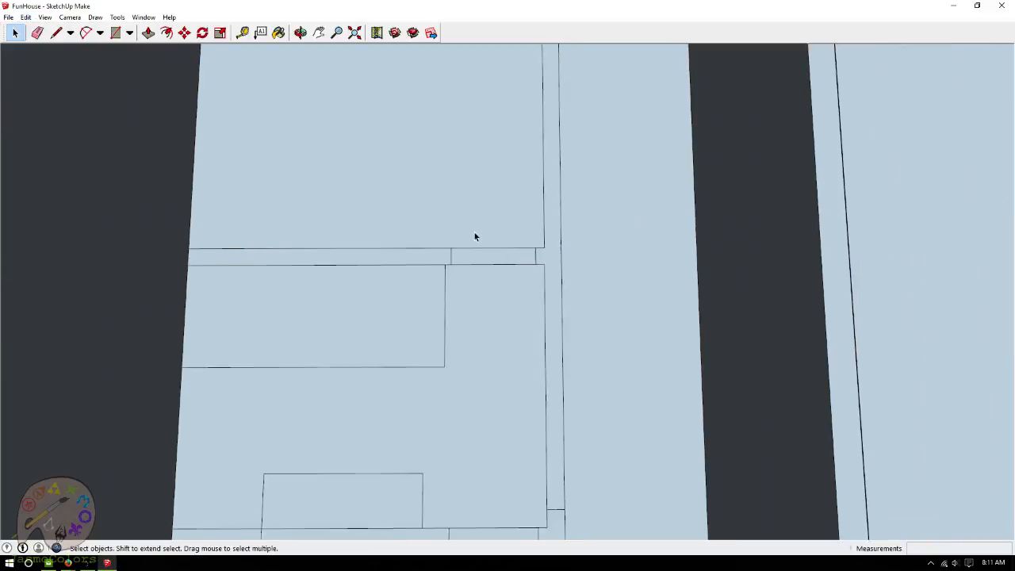
pyautogui.scroll(-6, 579, 232)
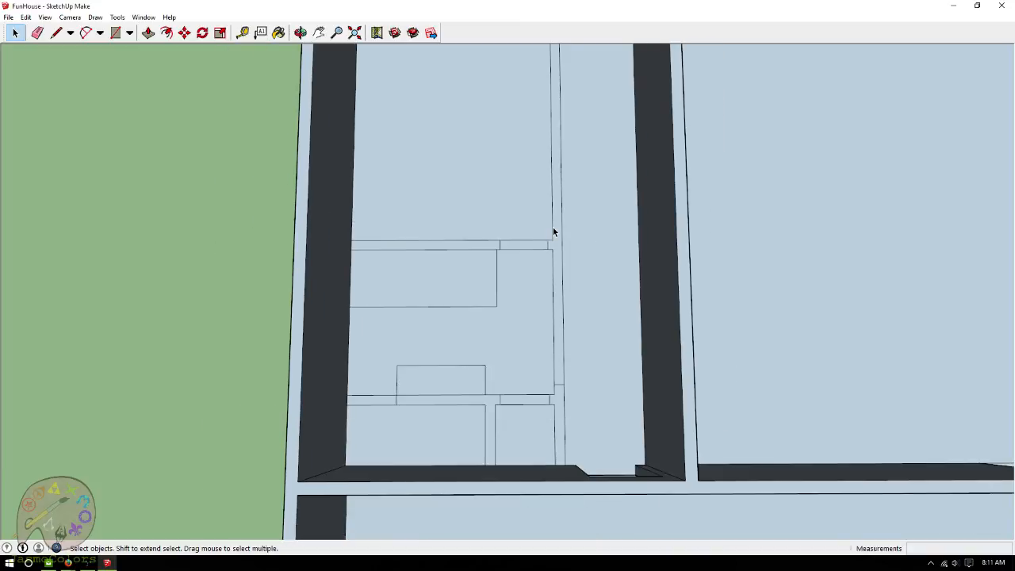
# Examine the whole house from above and from low outside angles, checking the room layout, openings and new wall outlines.
pyautogui.scroll(-2, 293, 235)
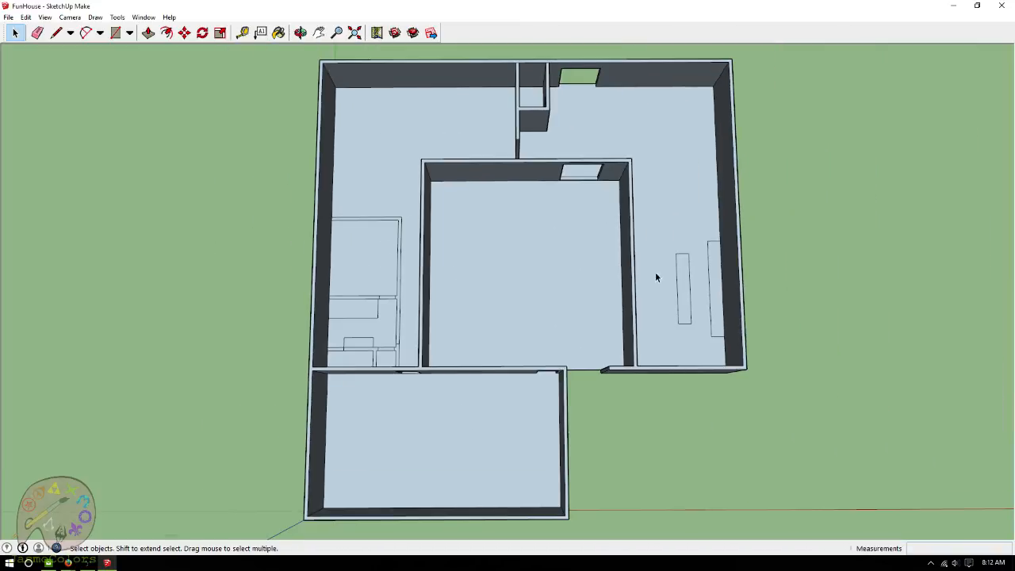
pyautogui.scroll(5, 209, 259)
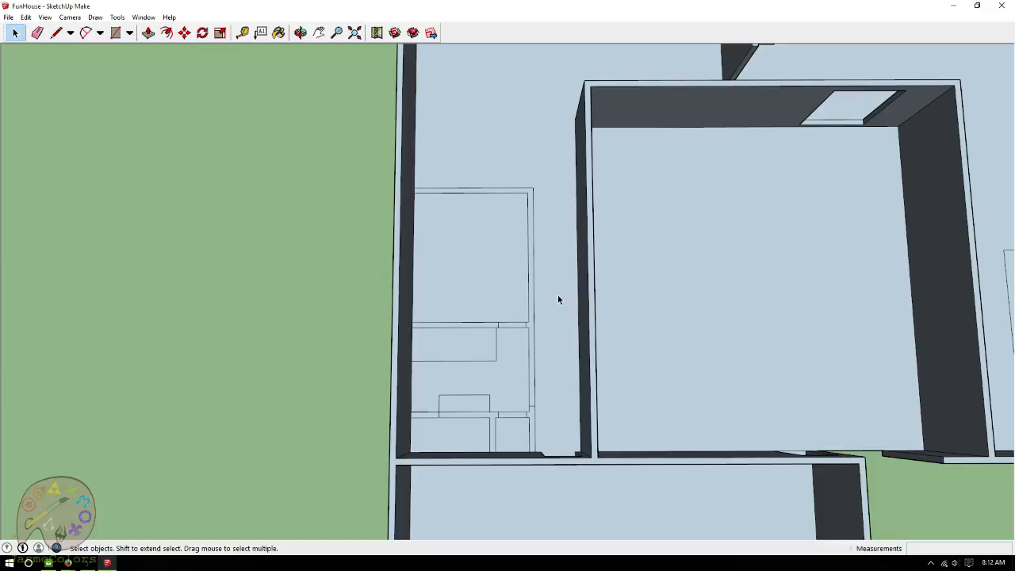
pyautogui.scroll(-5, 381, 283)
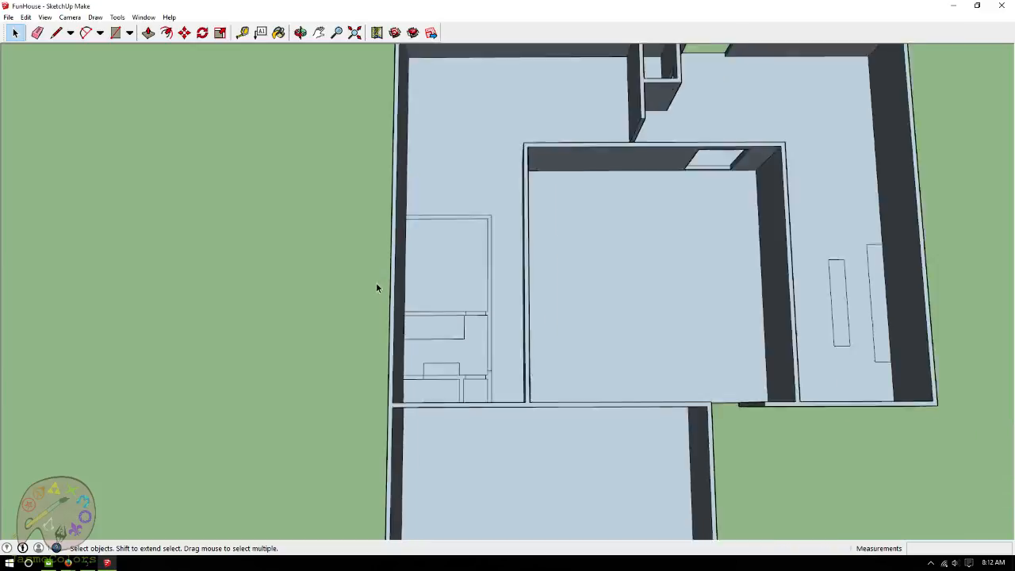
pyautogui.scroll(2, 371, 284)
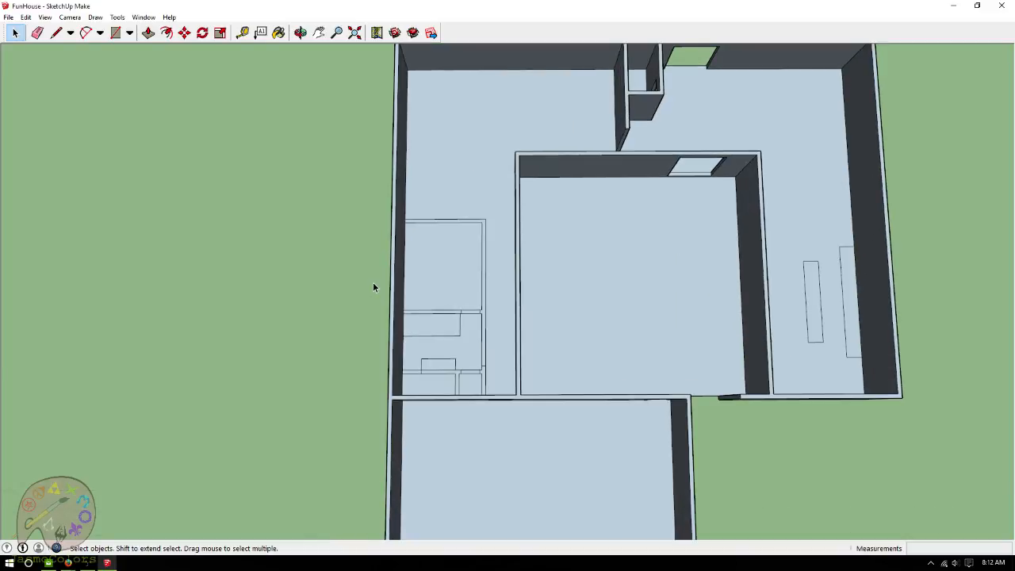
pyautogui.scroll(2, 373, 284)
pyautogui.scroll(-2, 373, 285)
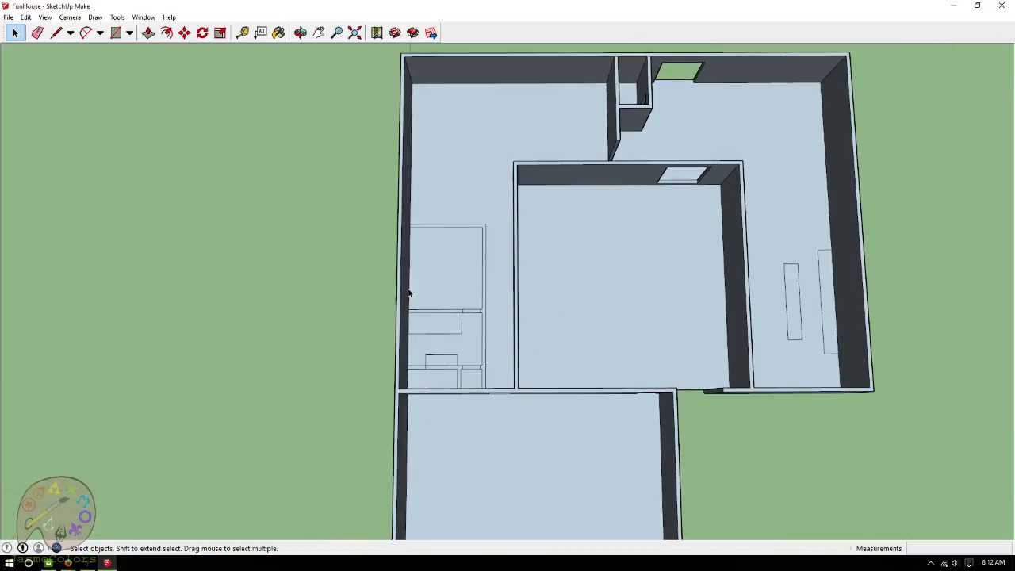
pyautogui.click(300, 33)
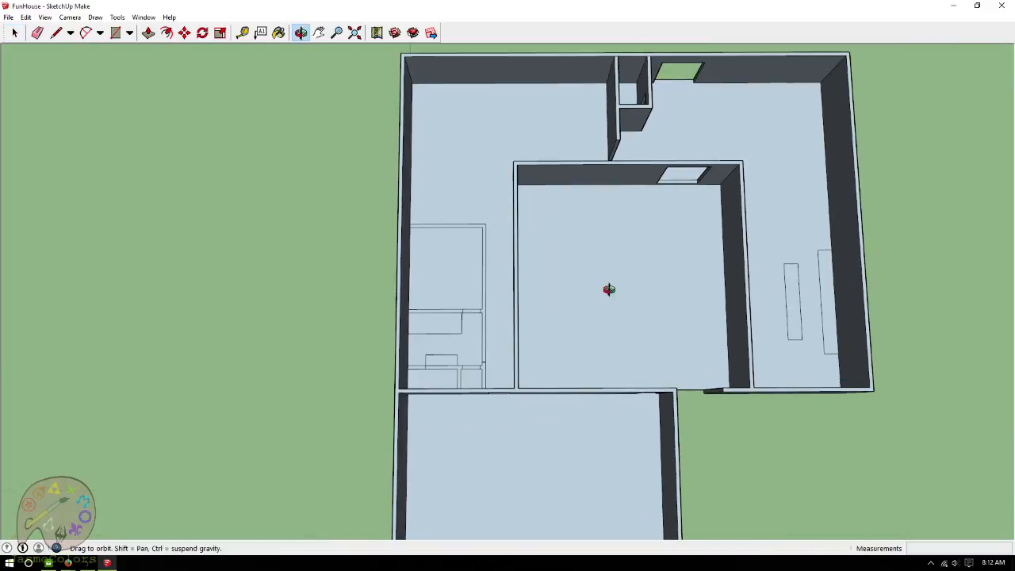
pyautogui.moveTo(608, 288); pyautogui.dragTo(602, 265)
pyautogui.moveTo(623, 366); pyautogui.dragTo(517, 229)
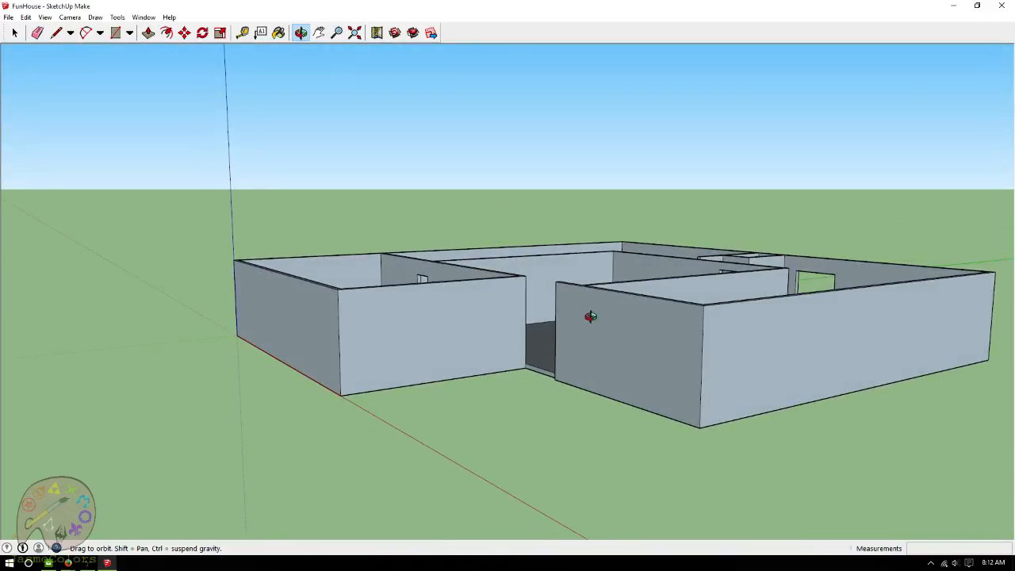
pyautogui.moveTo(463, 341); pyautogui.dragTo(616, 388)
pyautogui.scroll(10, 587, 337)
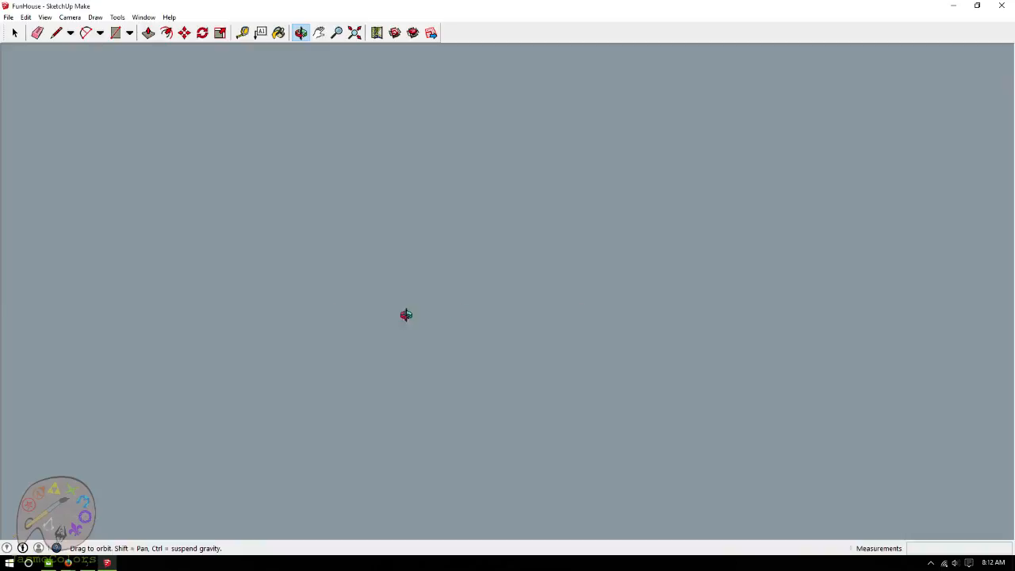
pyautogui.moveTo(407, 314); pyautogui.dragTo(712, 442)
pyautogui.scroll(-10, 712, 443)
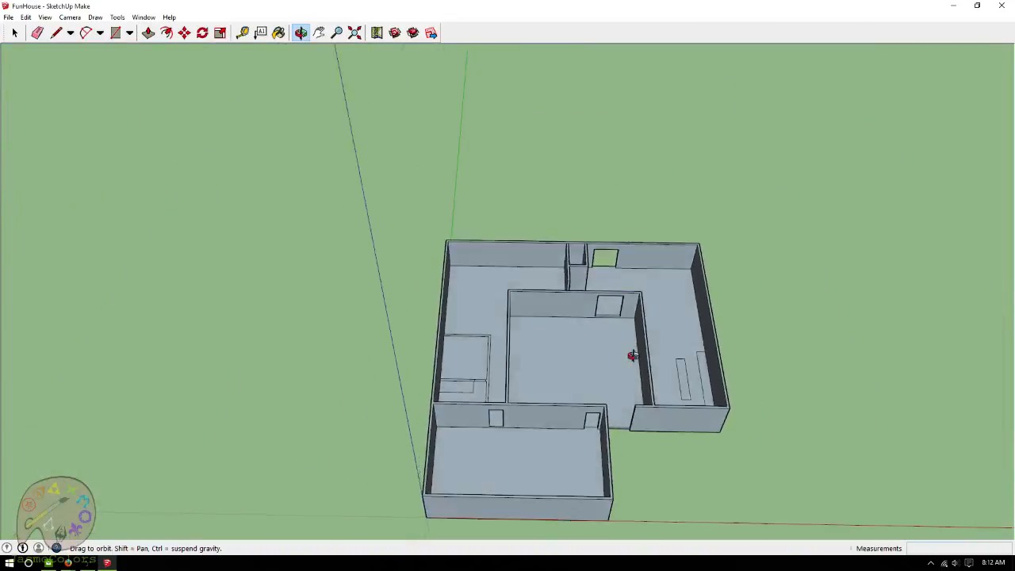
pyautogui.moveTo(639, 450); pyautogui.dragTo(603, 438)
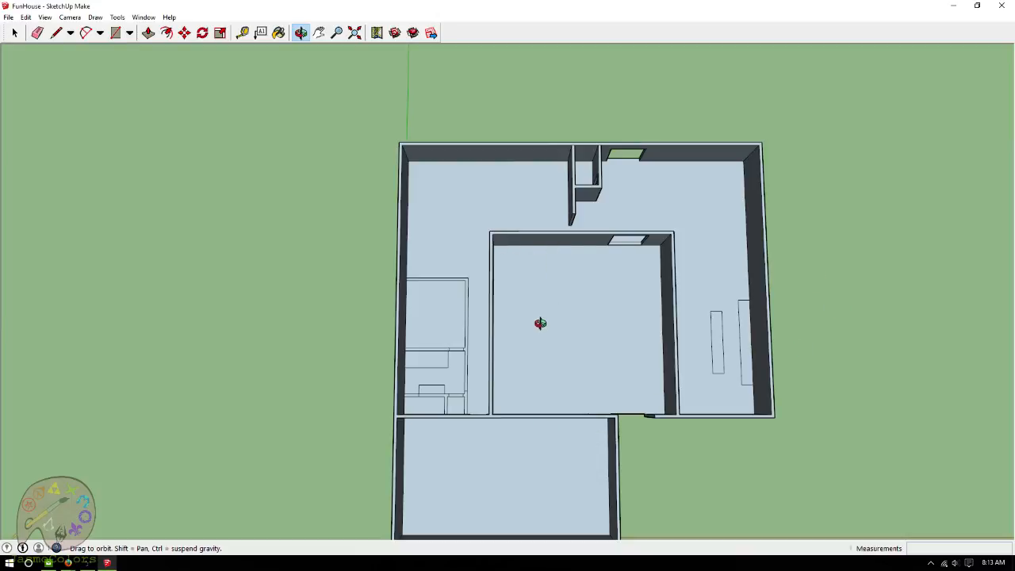
pyautogui.moveTo(577, 345)
pyautogui.mouseDown()
pyautogui.moveTo(576, 385)
pyautogui.moveTo(590, 331)
pyautogui.moveTo(578, 362)
pyautogui.mouseUp()
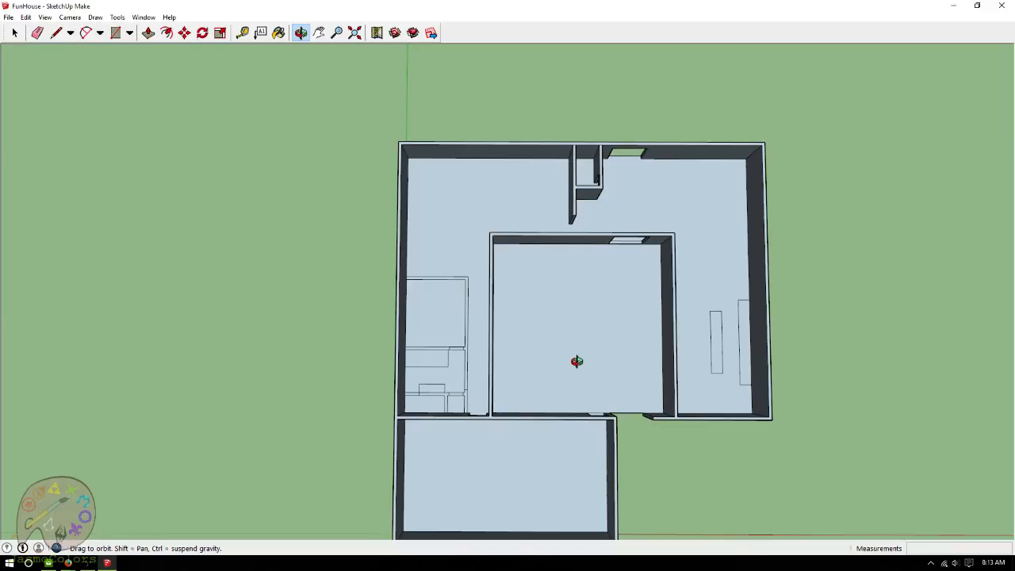
pyautogui.scroll(5, 453, 236)
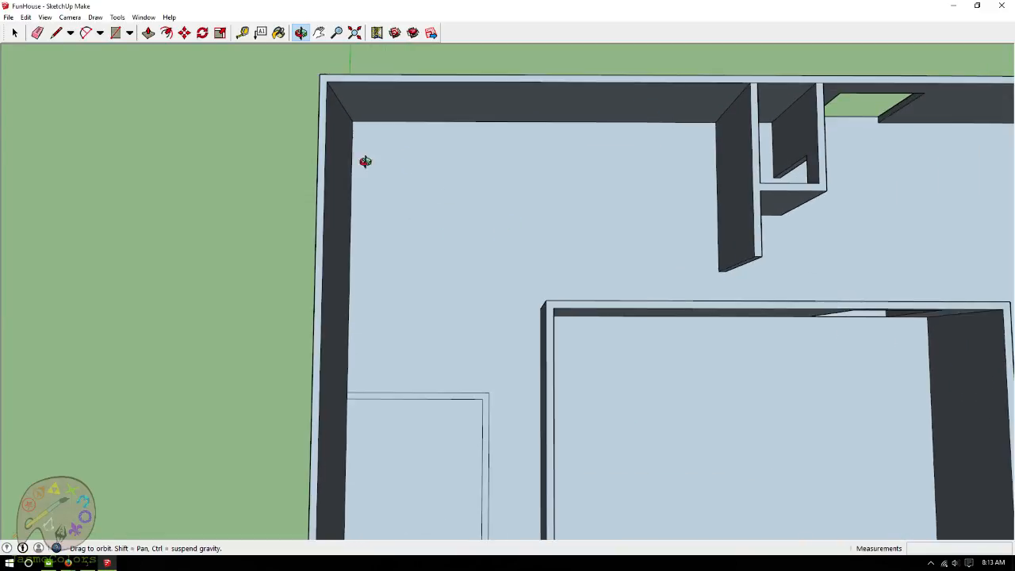
pyautogui.click(242, 33)
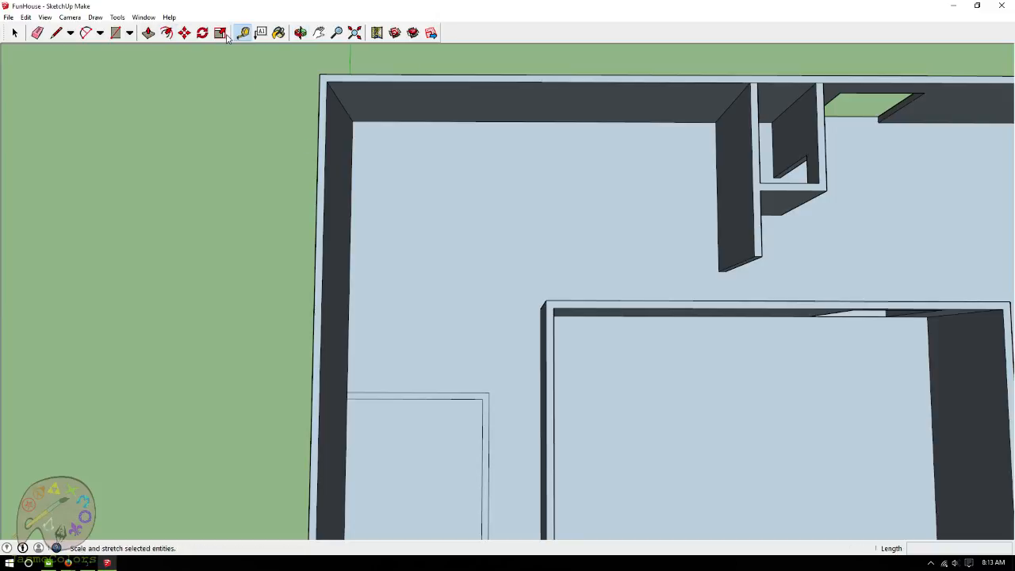
pyautogui.click(717, 166)
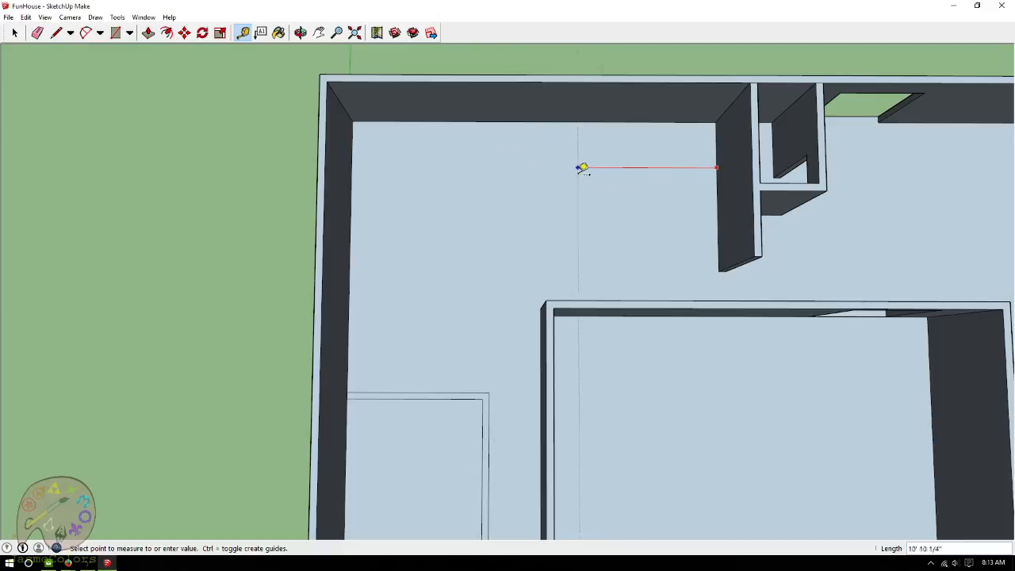
pyautogui.click(531, 167)
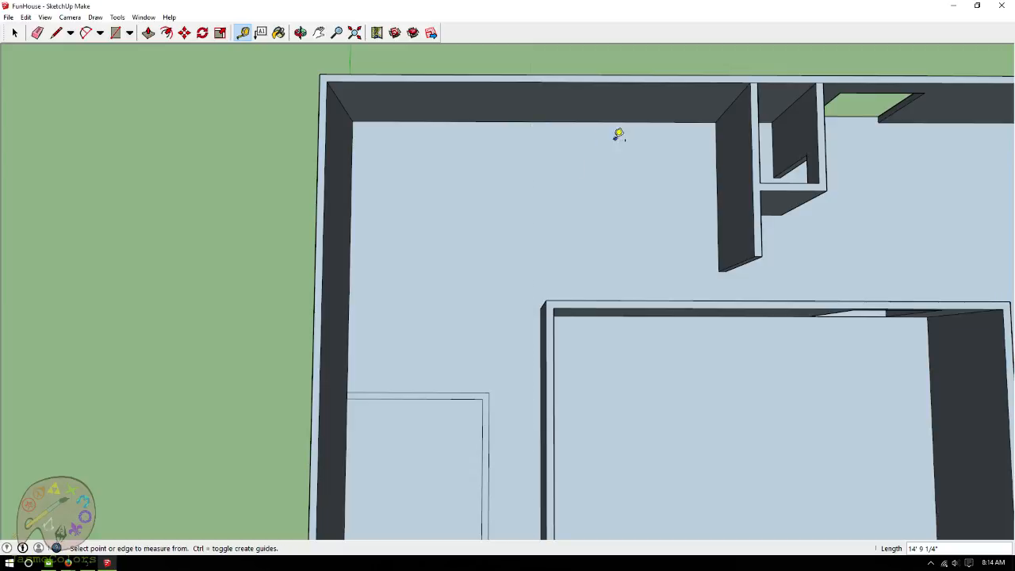
pyautogui.click(650, 121)
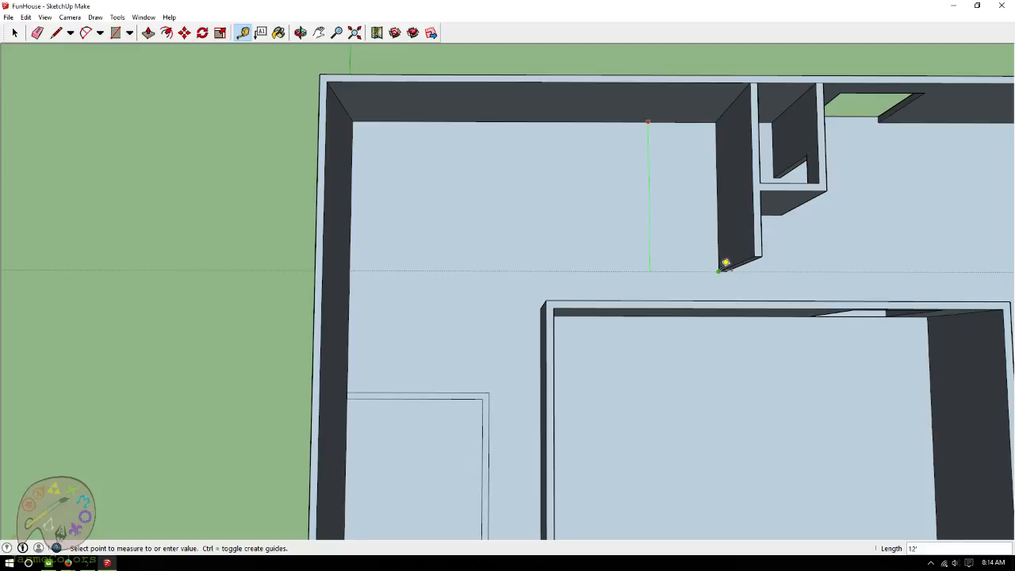
pyautogui.click(725, 264)
pyautogui.click(396, 392)
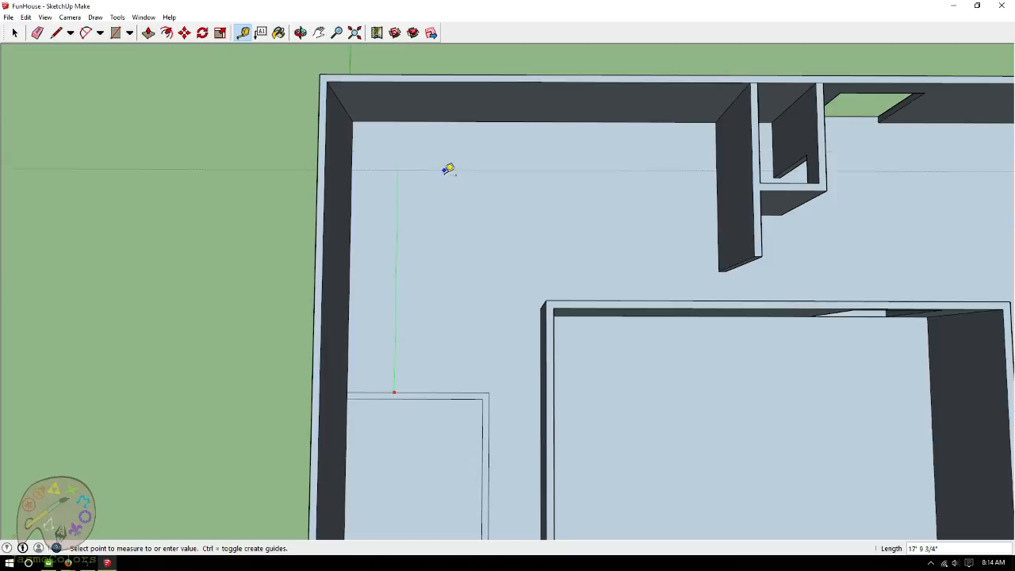
pyautogui.press('Return')
pyautogui.click(347, 316)
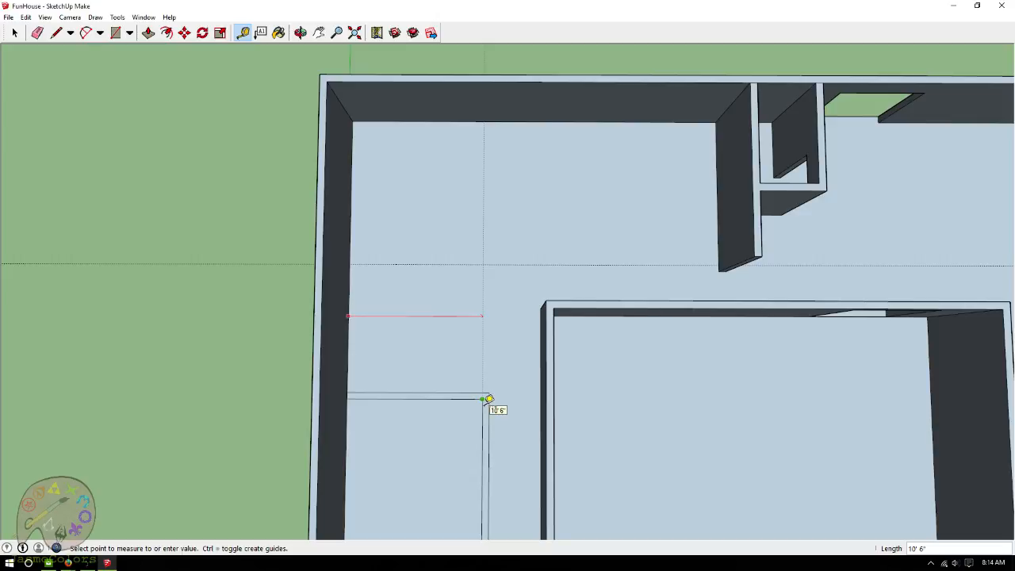
pyautogui.click(488, 399)
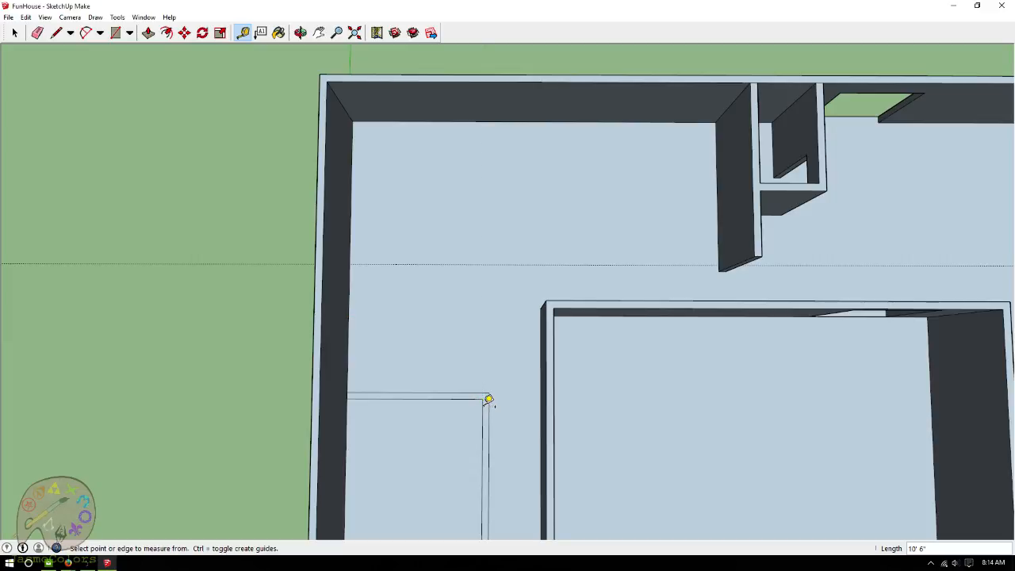
pyautogui.hotkey('ctrl', 'z')
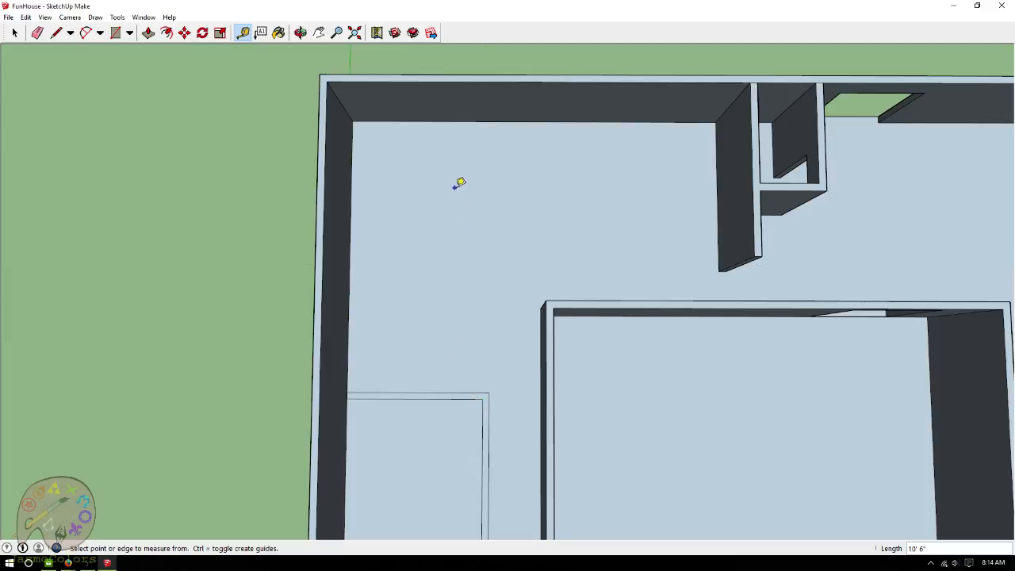
# Place a guide 12' from the back wall through the partition's free end and one 10' 6" from the outer side wall through the floor outline's inner corner.
pyautogui.click(540, 114)
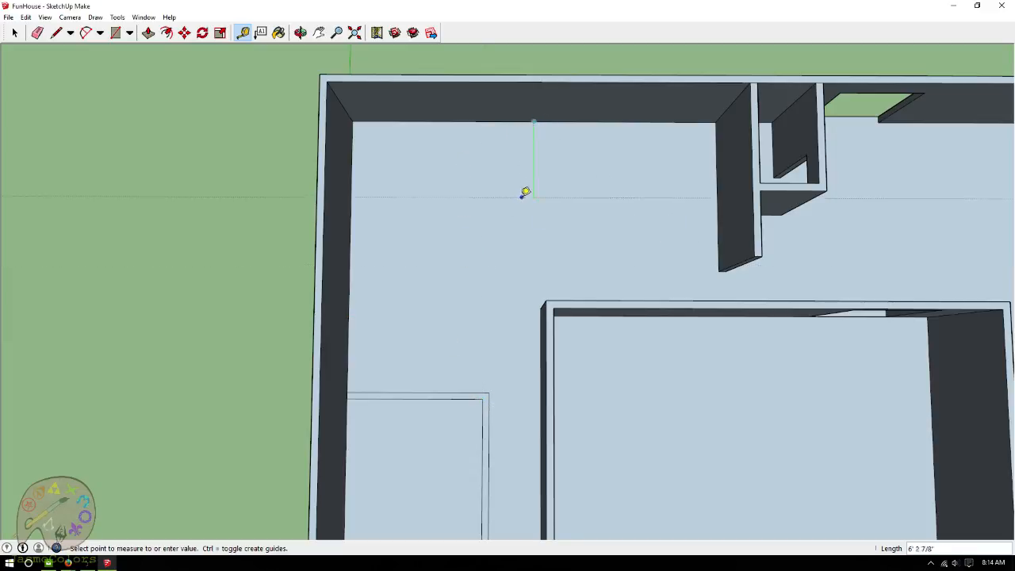
pyautogui.click(723, 263)
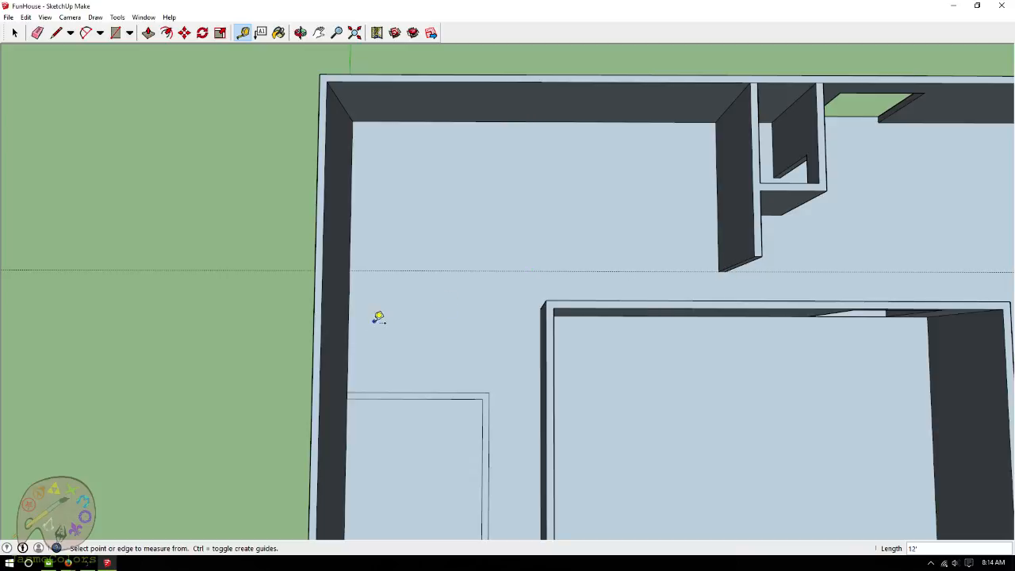
pyautogui.click(349, 323)
pyautogui.click(484, 413)
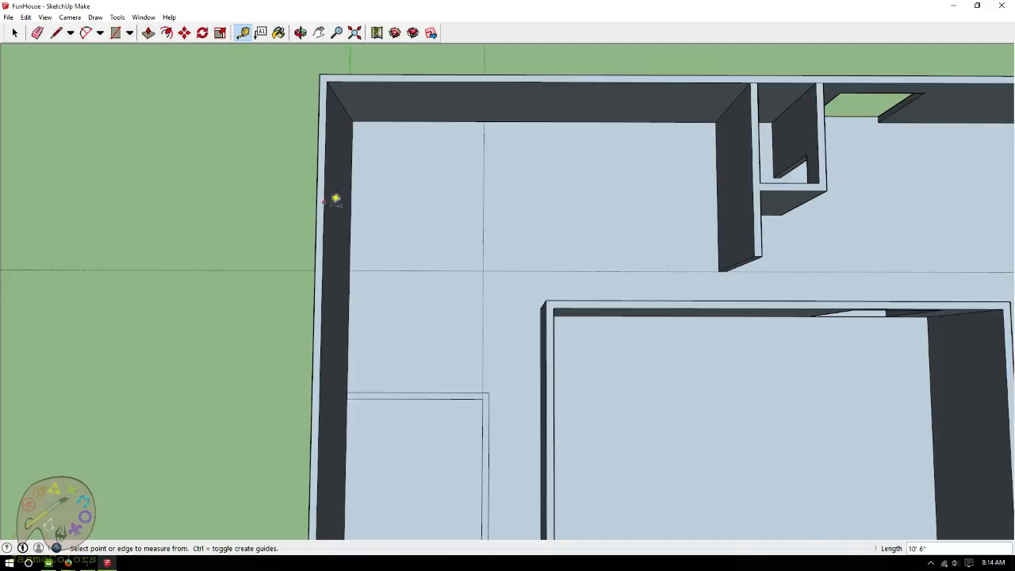
# Place two parallel guides 6" apart, extending both faces of the partition's free end toward the central room's wall.
pyautogui.scroll(-3, 361, 215)
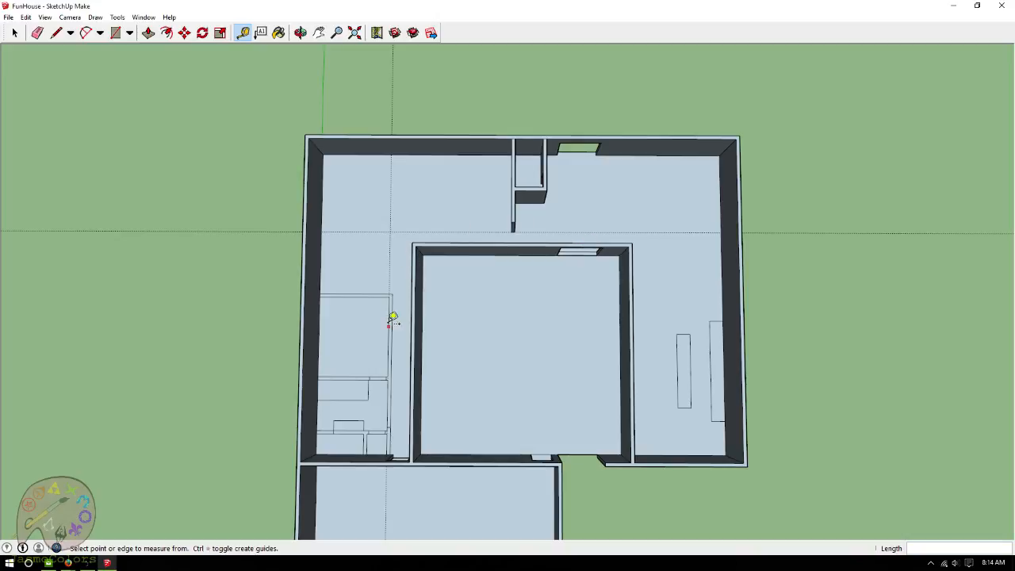
pyautogui.scroll(-2, 794, 251)
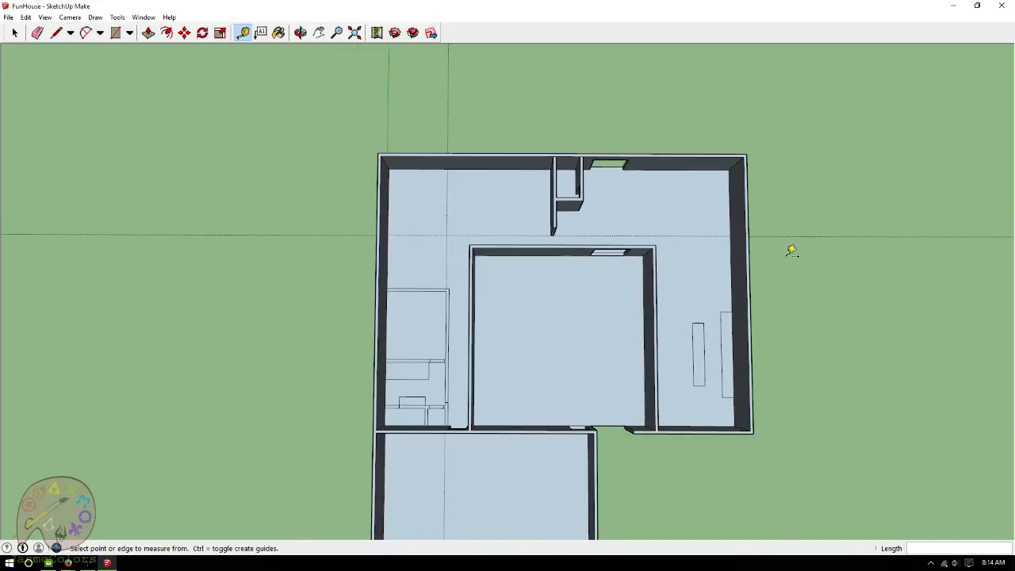
pyautogui.scroll(2, 484, 207)
pyautogui.scroll(1, 397, 219)
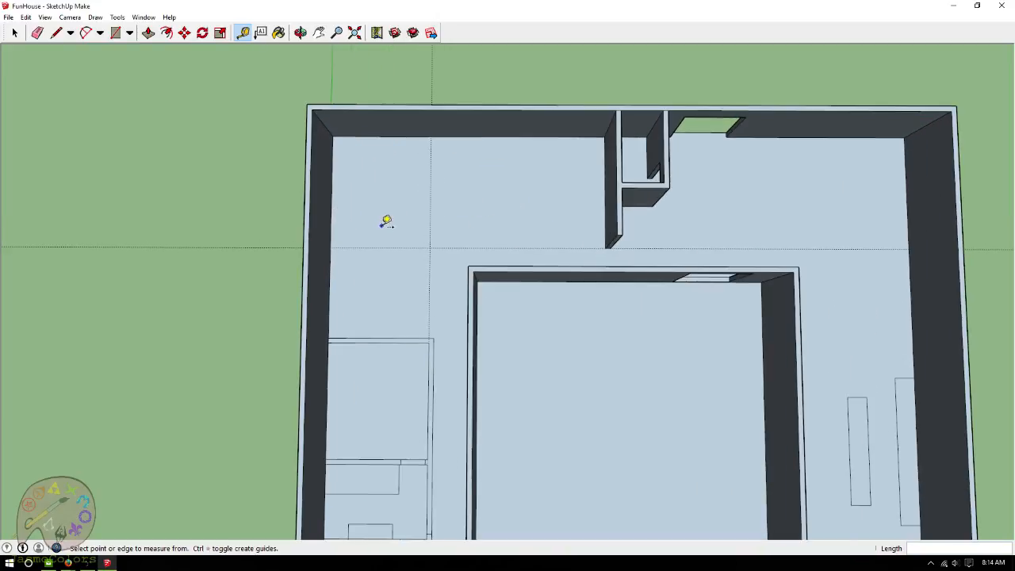
pyautogui.scroll(1, 386, 221)
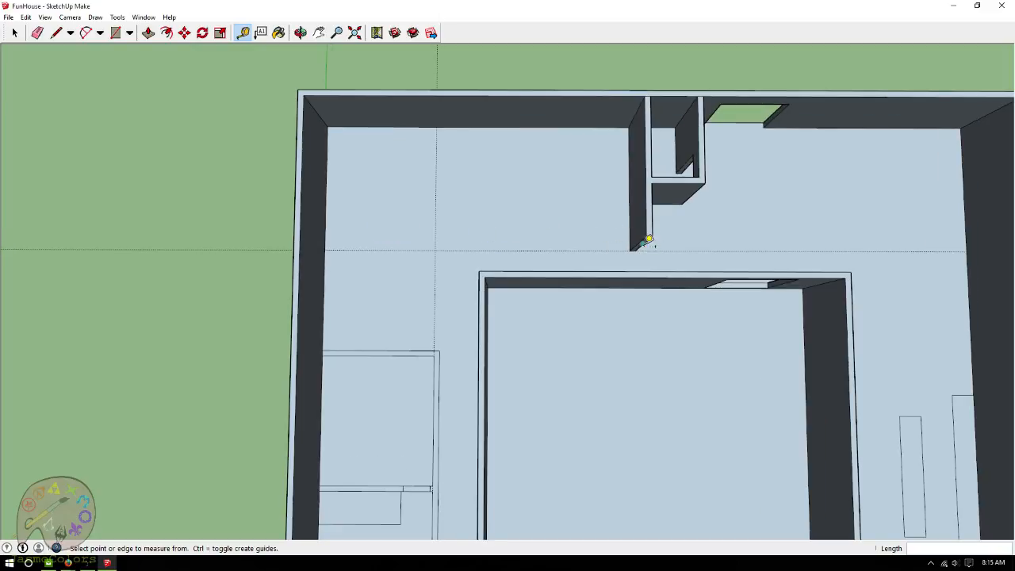
pyautogui.scroll(1, 732, 203)
pyautogui.scroll(1, 635, 178)
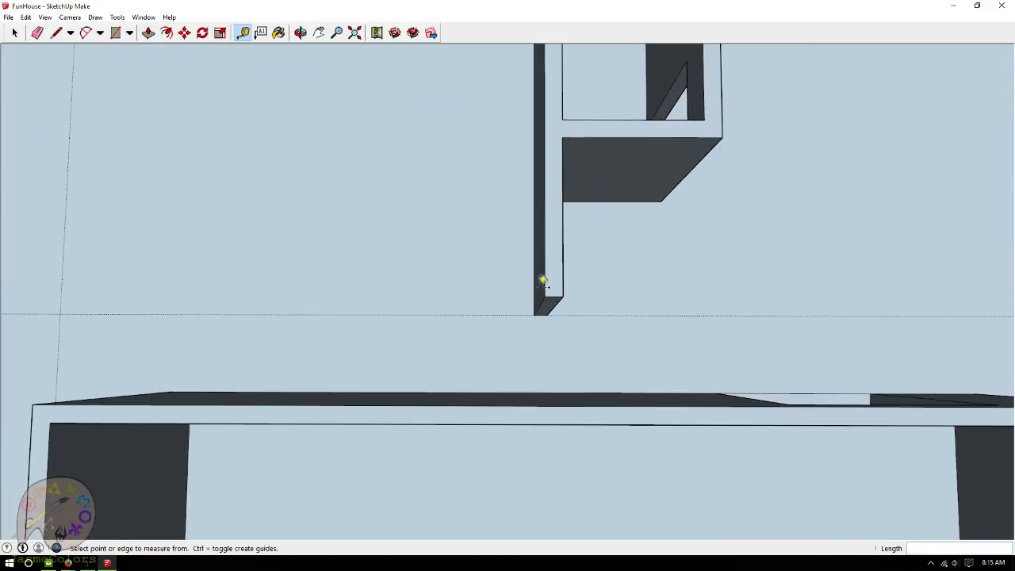
pyautogui.click(58, 349)
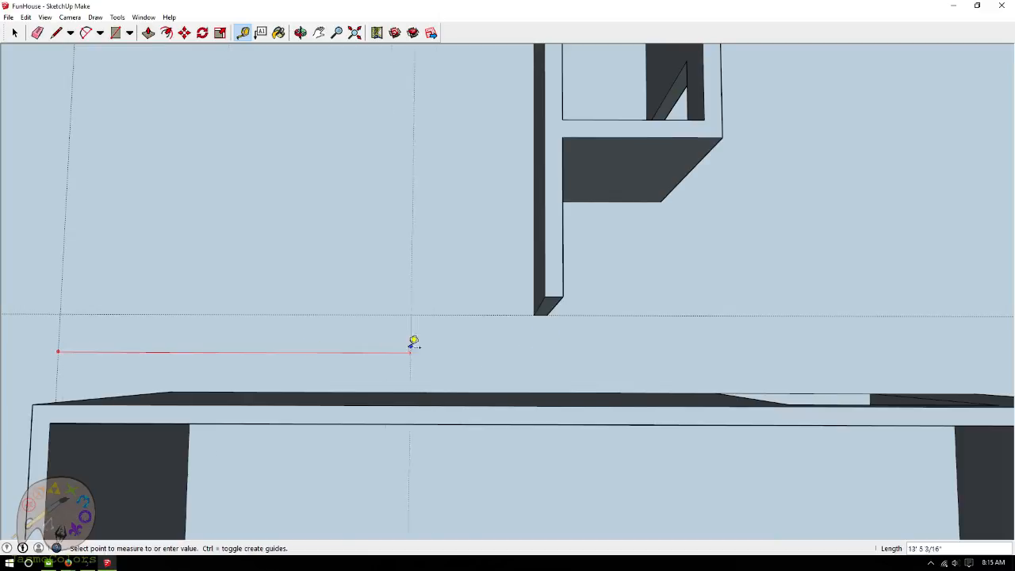
pyautogui.click(534, 314)
pyautogui.click(535, 332)
pyautogui.click(551, 308)
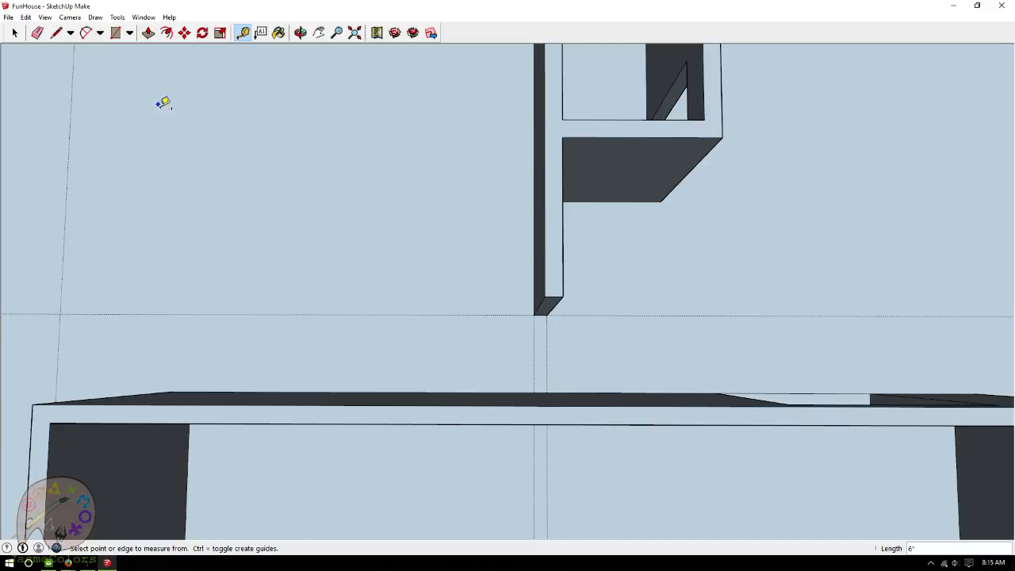
# Draw a 3' by 6" rectangle between the partition's free end and the central room's wall, and pull it up 9' to wall height.
pyautogui.click(115, 32)
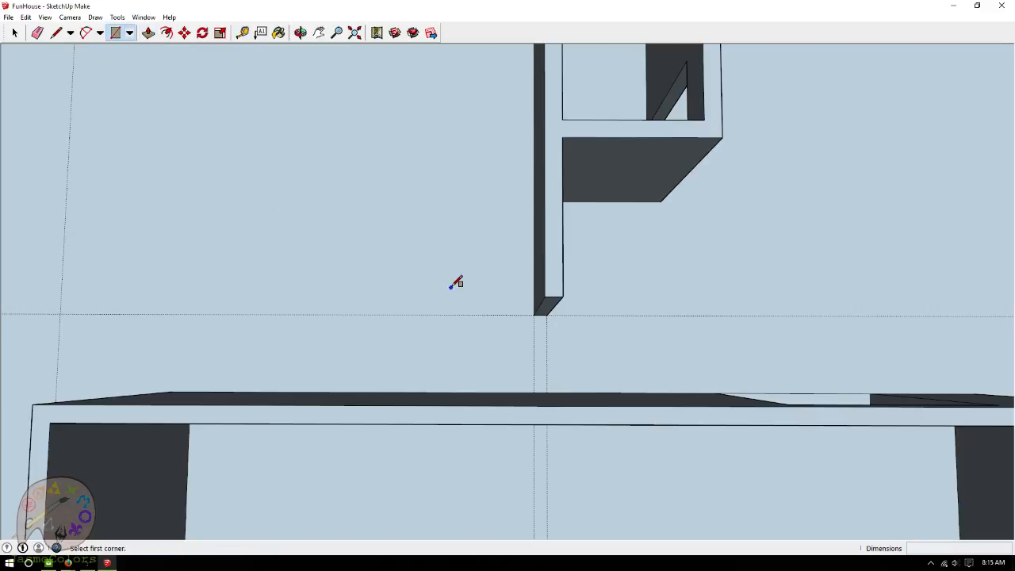
pyautogui.click(535, 314)
pyautogui.click(546, 392)
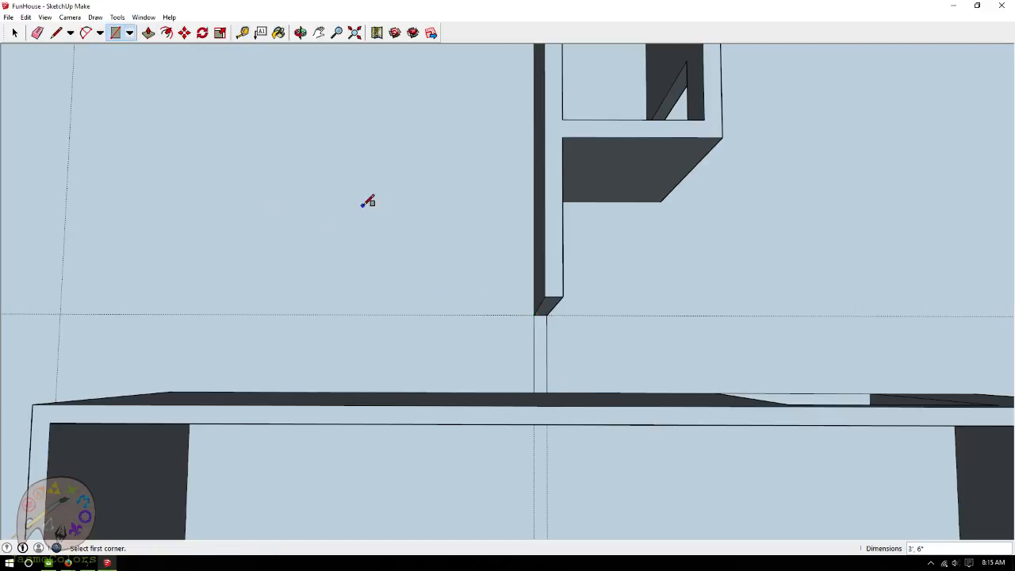
pyautogui.click(153, 32)
pyautogui.click(540, 340)
pyautogui.click(548, 283)
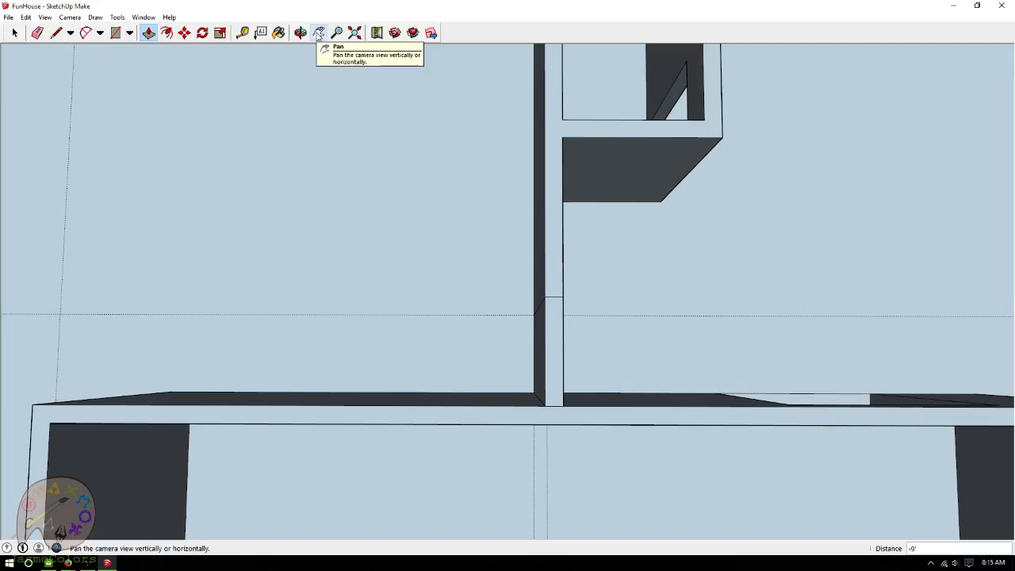
# Measure the length of the new wall section along its top.
pyautogui.click(242, 33)
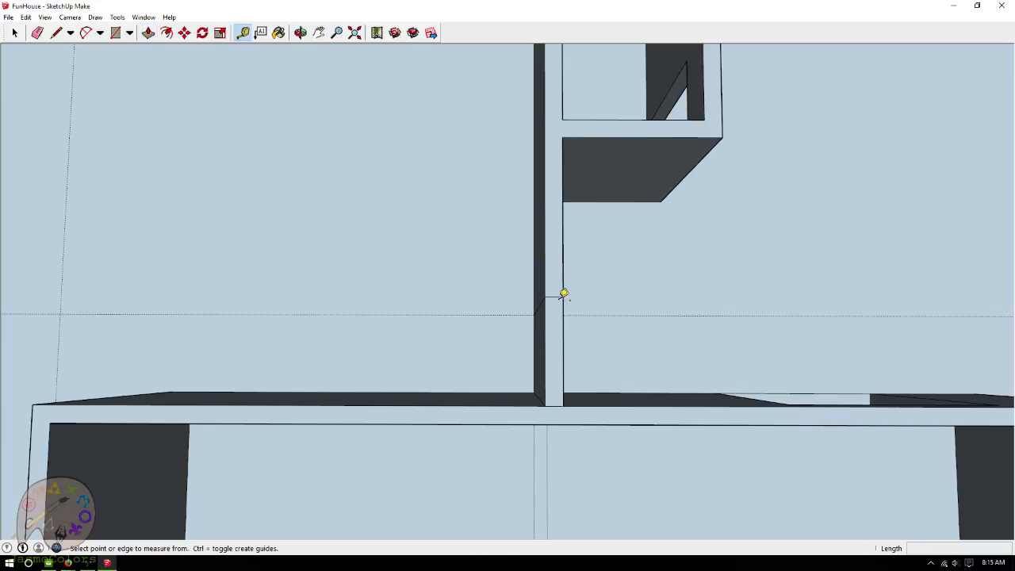
pyautogui.click(562, 297)
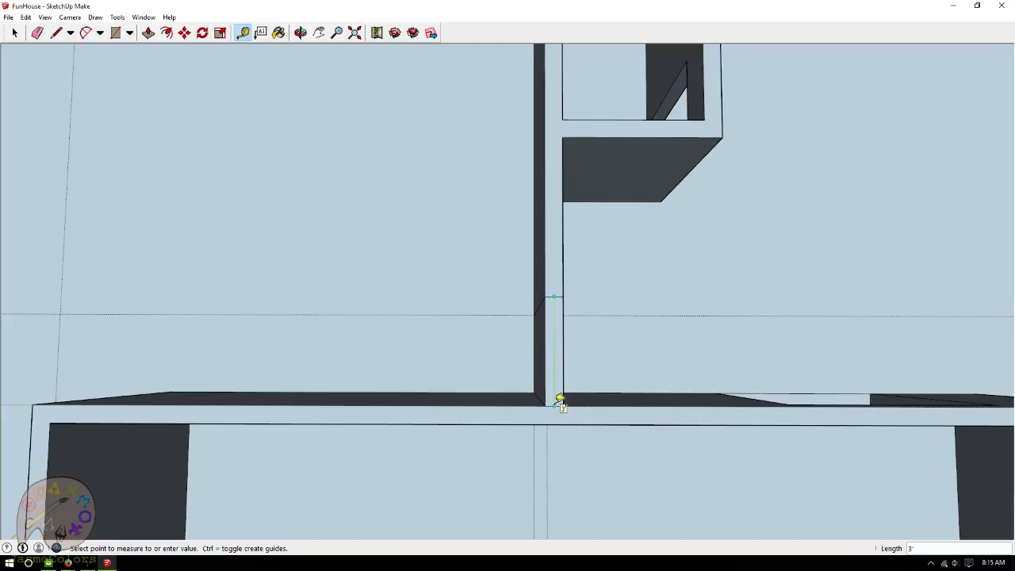
pyautogui.click(558, 397)
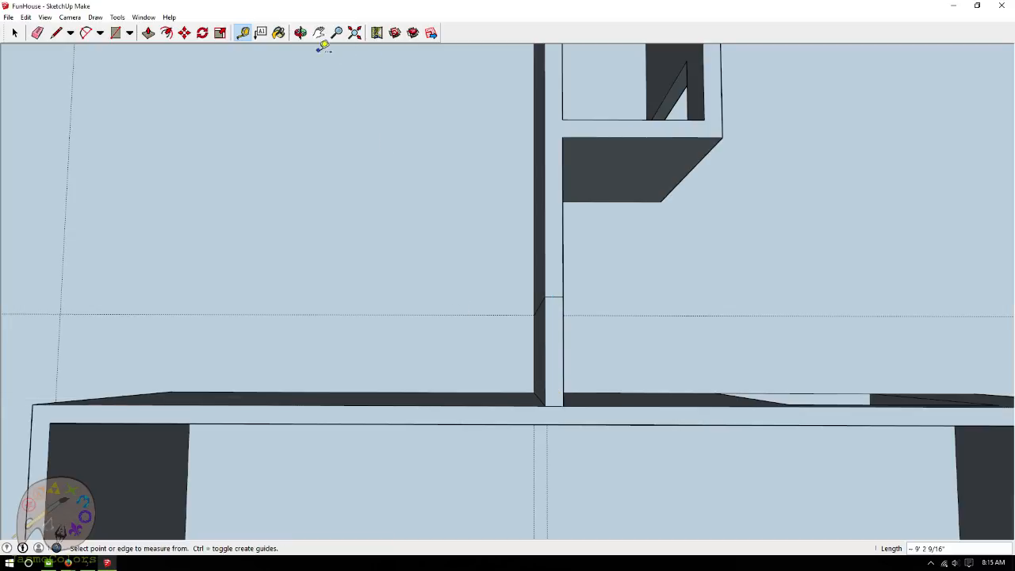
# On the new wall section's face, place a vertical guide 1' 6" from the corner with the central room's wall and guides 15" to either side of it.
pyautogui.click(301, 33)
pyautogui.moveTo(646, 252); pyautogui.dragTo(399, 182)
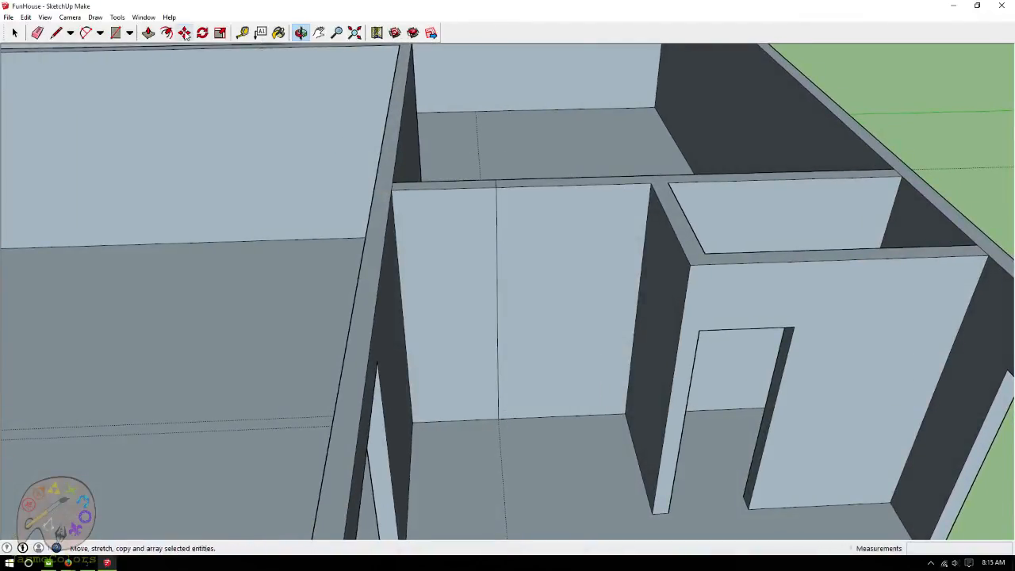
pyautogui.click(242, 32)
pyautogui.scroll(2, 444, 256)
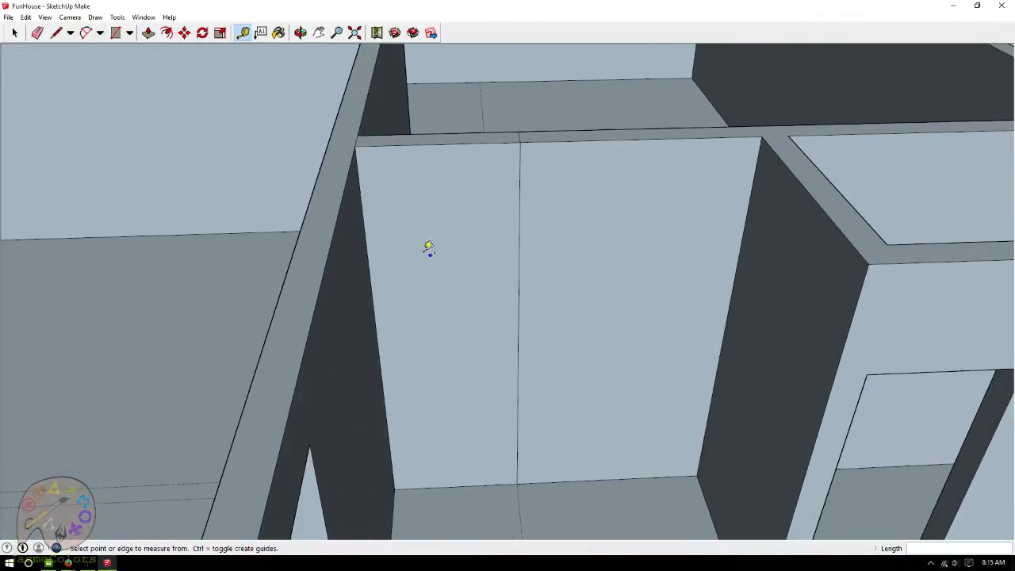
pyautogui.click(360, 195)
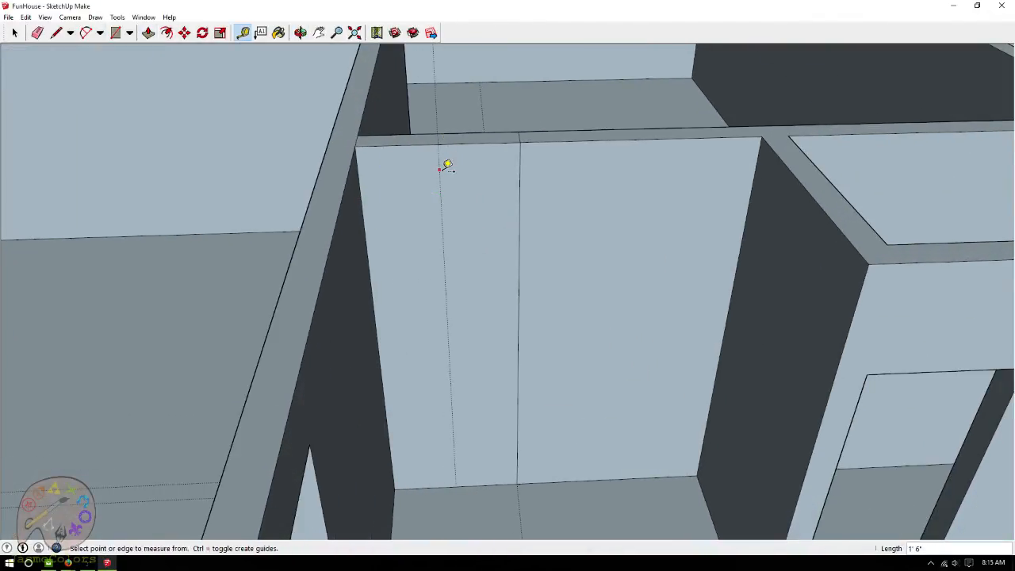
pyautogui.press('Return')
pyautogui.click(439, 170)
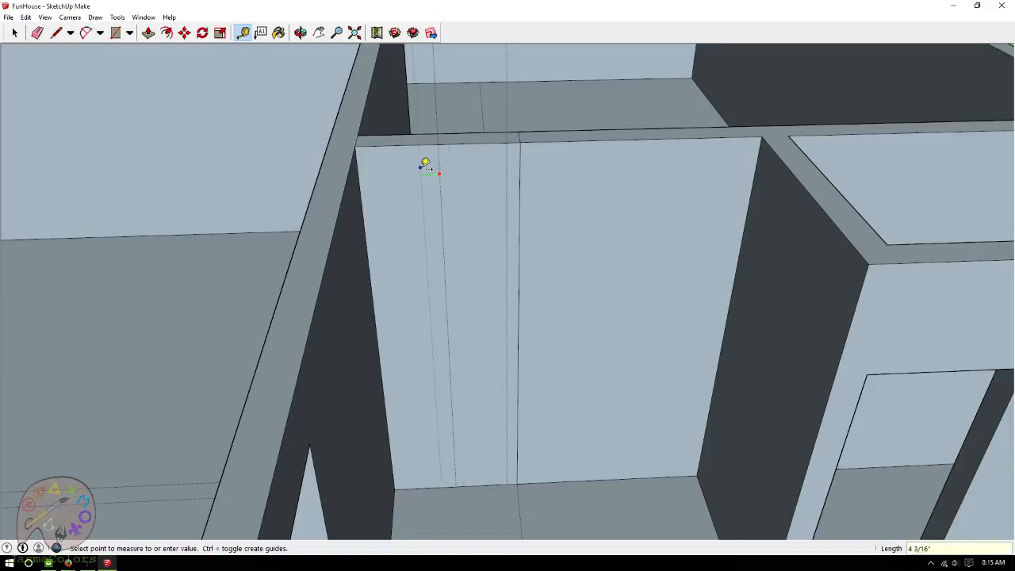
pyautogui.click(425, 163)
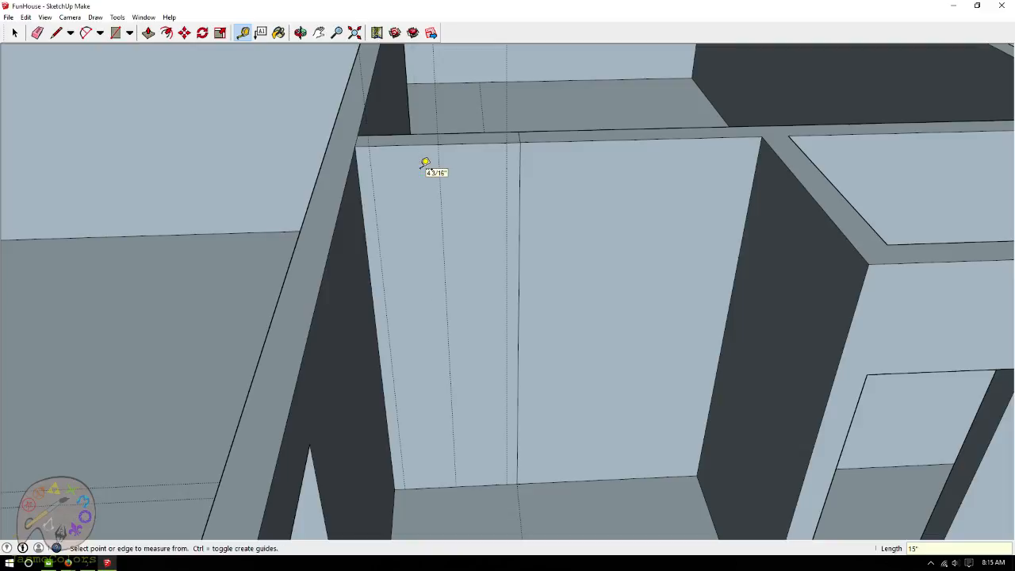
# Place a guide 7' above the floor on the new wall section and draw the doorway rectangle between the two outer vertical guides.
pyautogui.click(439, 485)
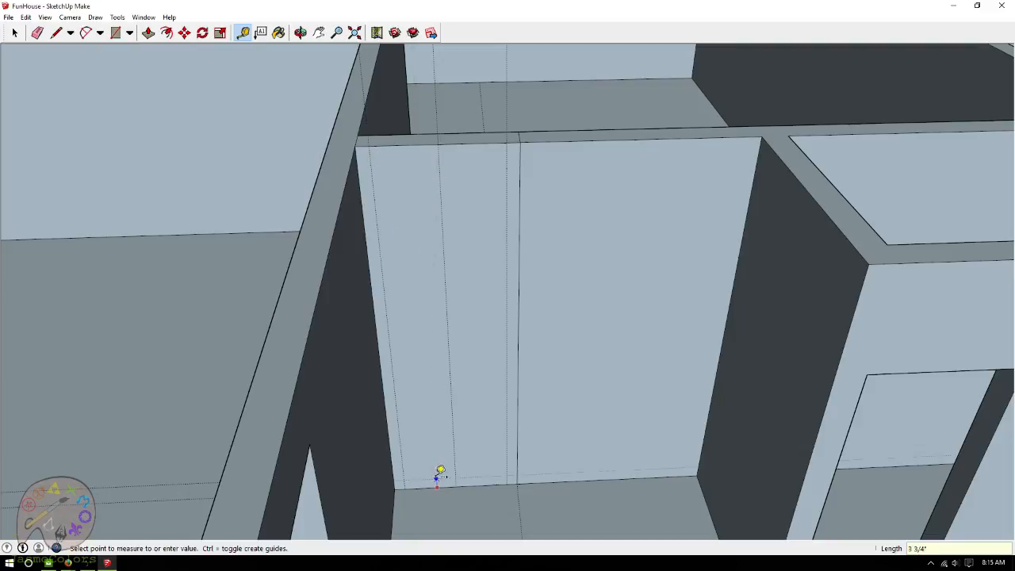
pyautogui.write("7'")
pyautogui.press('Return')
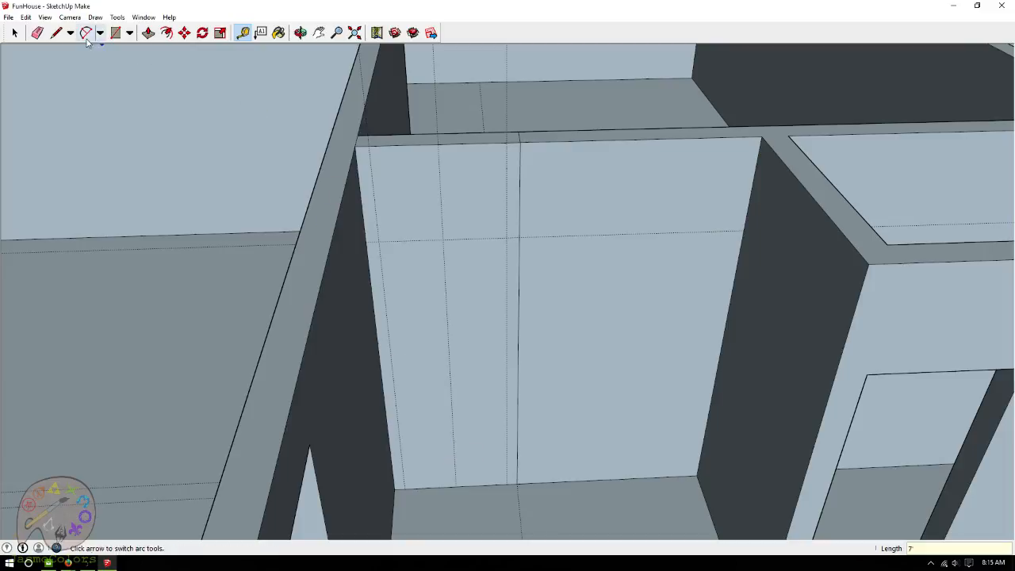
pyautogui.click(116, 35)
pyautogui.click(379, 241)
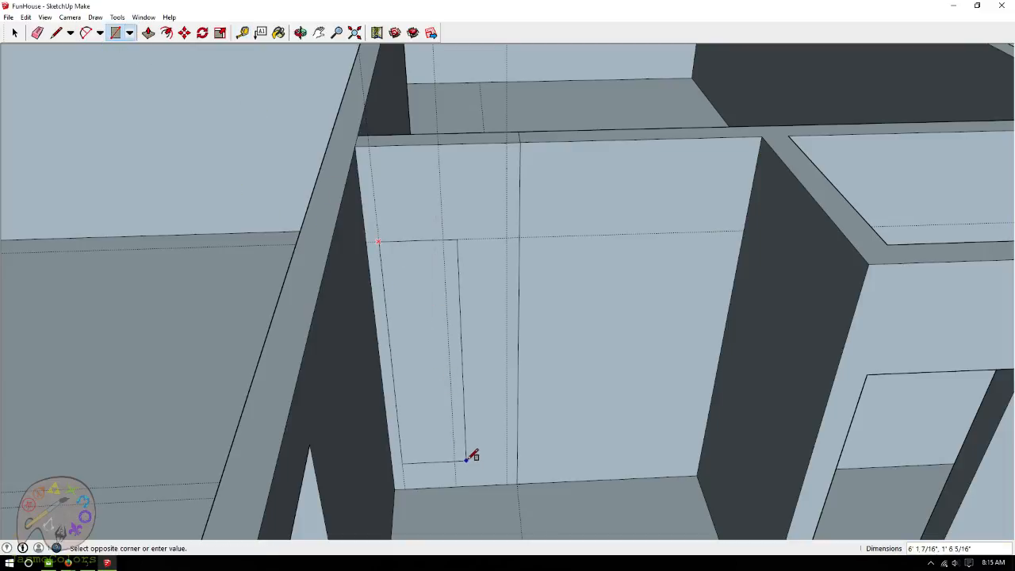
pyautogui.click(514, 480)
# Push the doorway rectangle 6" through the new wall section and delete the leftover edge across the threshold.
pyautogui.click(149, 32)
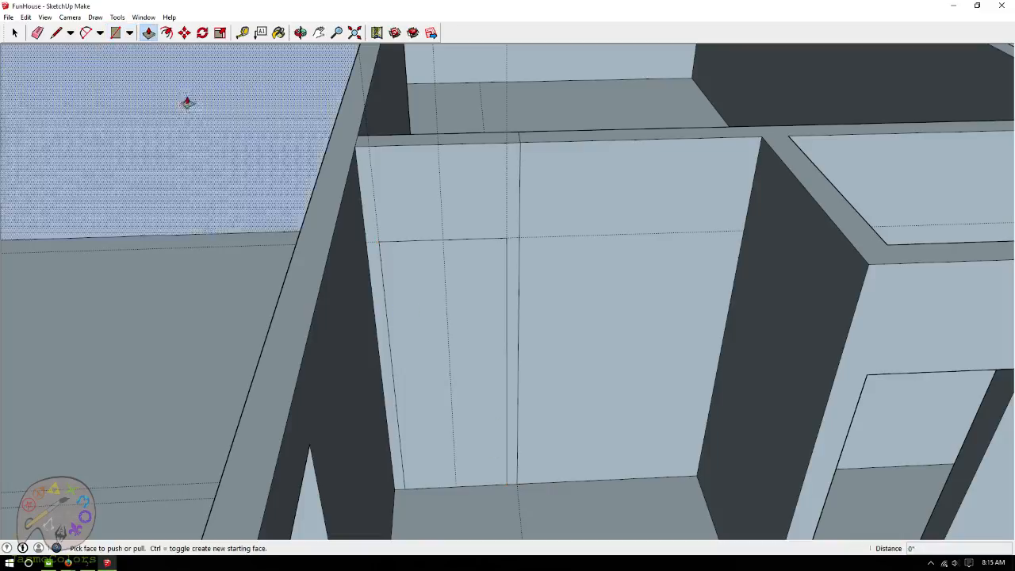
pyautogui.moveTo(415, 453); pyautogui.dragTo(440, 409)
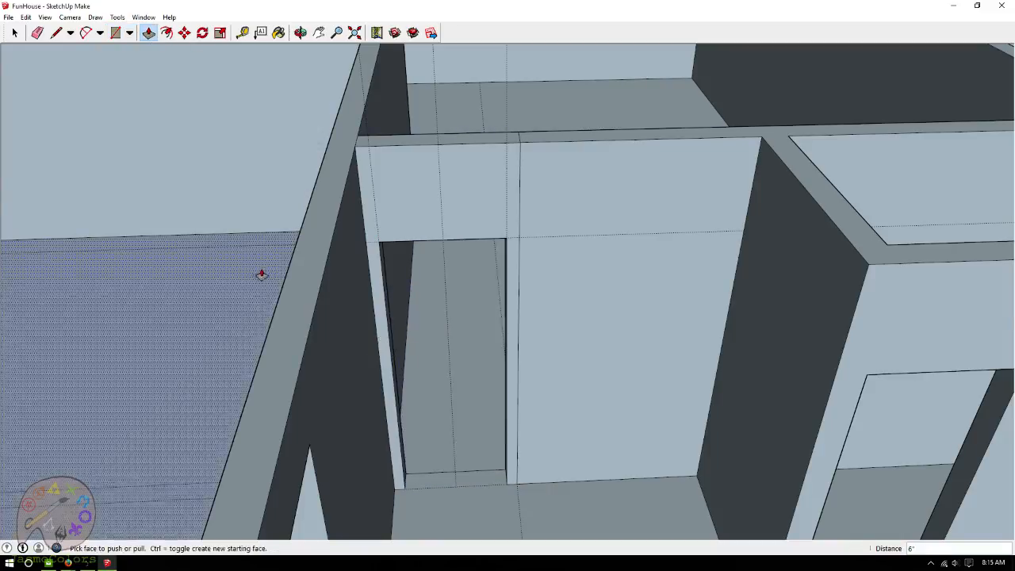
pyautogui.press('space')
pyautogui.click(451, 474)
pyautogui.click(451, 472)
pyautogui.press('Delete')
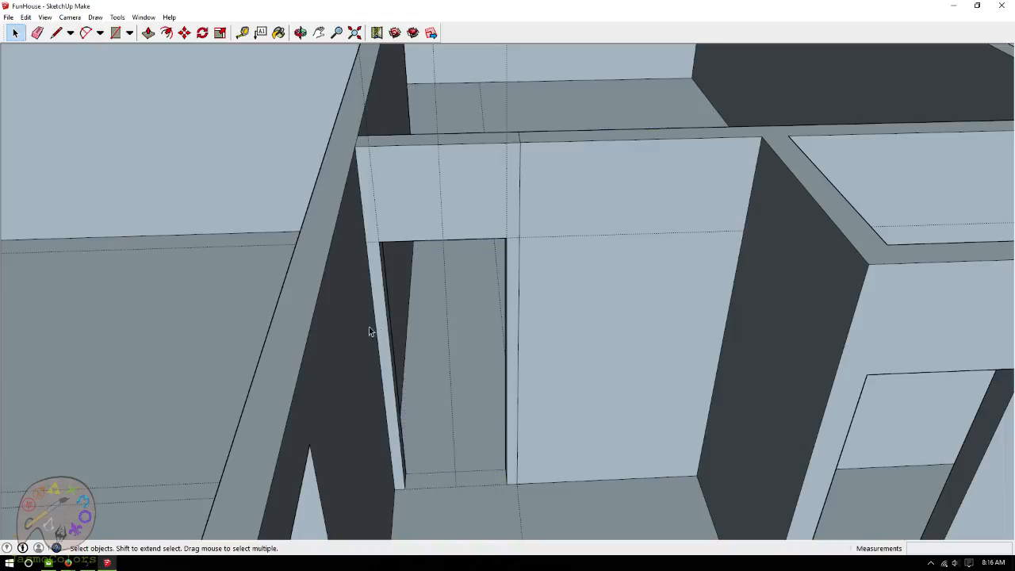
# Delete the seam edges where the new wall section meets the partition, and remove all guides from the model.
pyautogui.click(520, 246)
pyautogui.press('Delete')
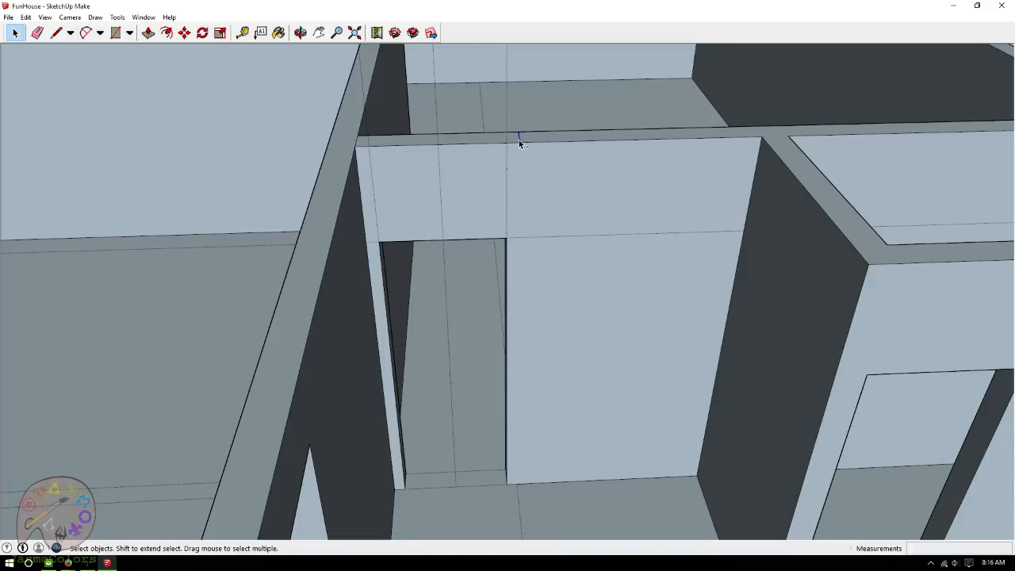
pyautogui.click(25, 17)
pyautogui.click(58, 114)
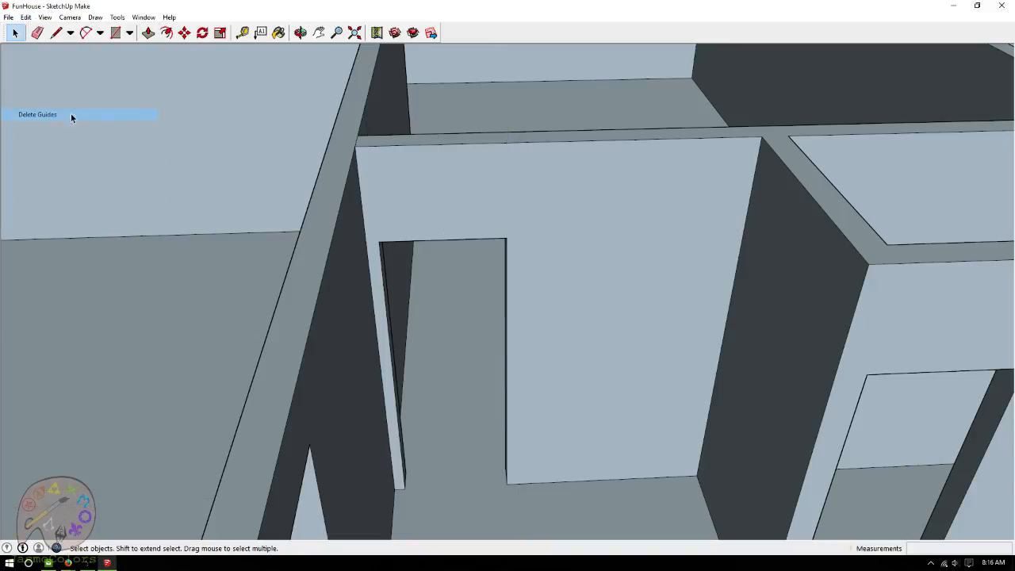
# Delete the leftover seam edge on the opposite face of the partition, beside the new doorway.
pyautogui.click(300, 32)
pyautogui.moveTo(754, 381); pyautogui.dragTo(274, 104)
pyautogui.click(14, 32)
pyautogui.click(647, 96)
pyautogui.click(651, 94)
pyautogui.press('Delete')
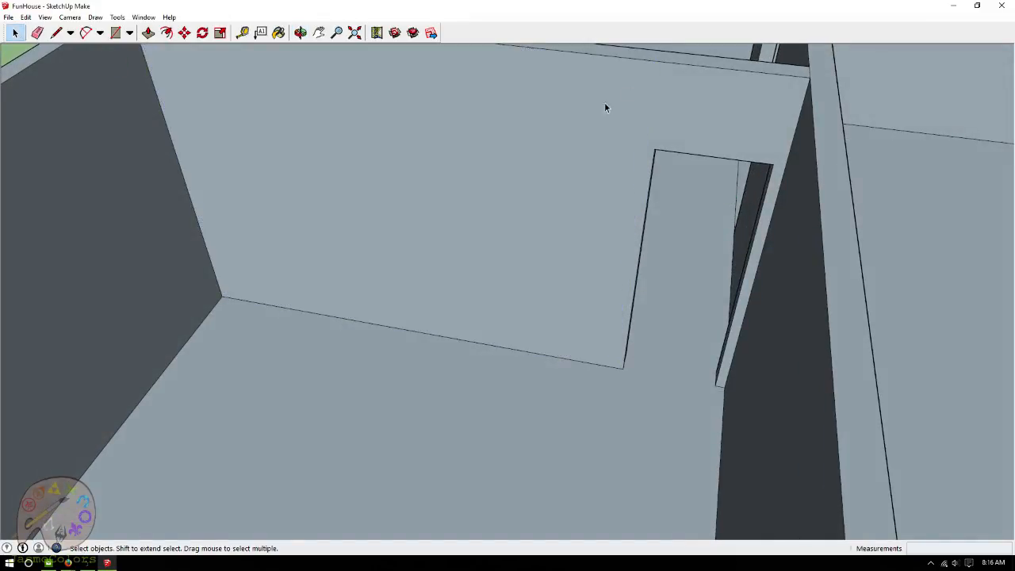
# Examine the whole floor plan from above and from the outer corner, focusing on the open L-shaped area beyond the new doorway.
pyautogui.scroll(-3, 308, 292)
pyautogui.click(301, 32)
pyautogui.moveTo(692, 173); pyautogui.dragTo(263, 283)
pyautogui.scroll(-6, 528, 245)
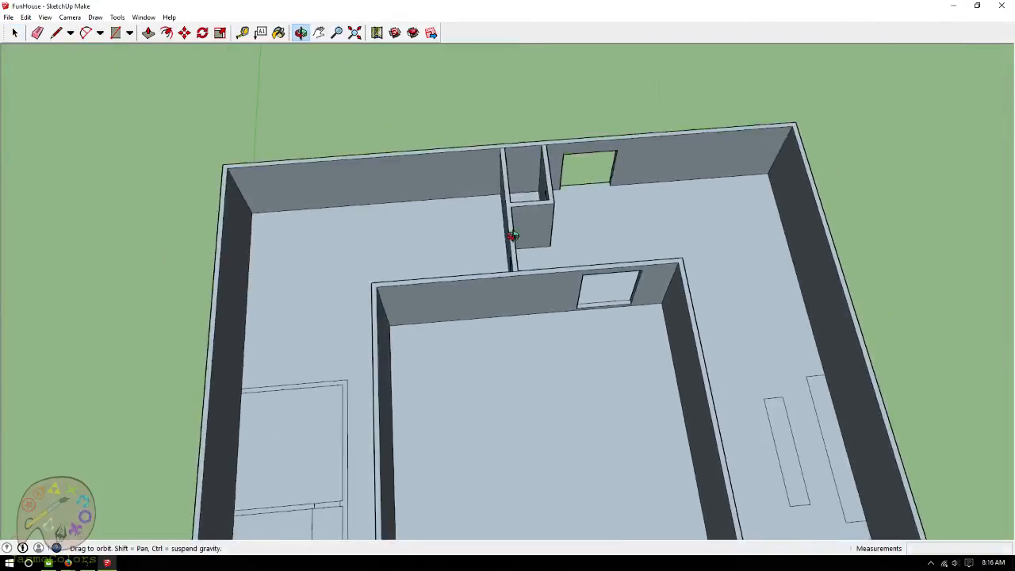
pyautogui.scroll(1, 520, 245)
pyautogui.moveTo(520, 244); pyautogui.dragTo(374, 218)
pyautogui.moveTo(474, 386); pyautogui.dragTo(851, 426)
pyautogui.moveTo(463, 334); pyautogui.dragTo(534, 385)
pyautogui.moveTo(495, 298)
pyautogui.mouseDown()
pyautogui.moveTo(487, 322)
pyautogui.moveTo(493, 312)
pyautogui.mouseUp()
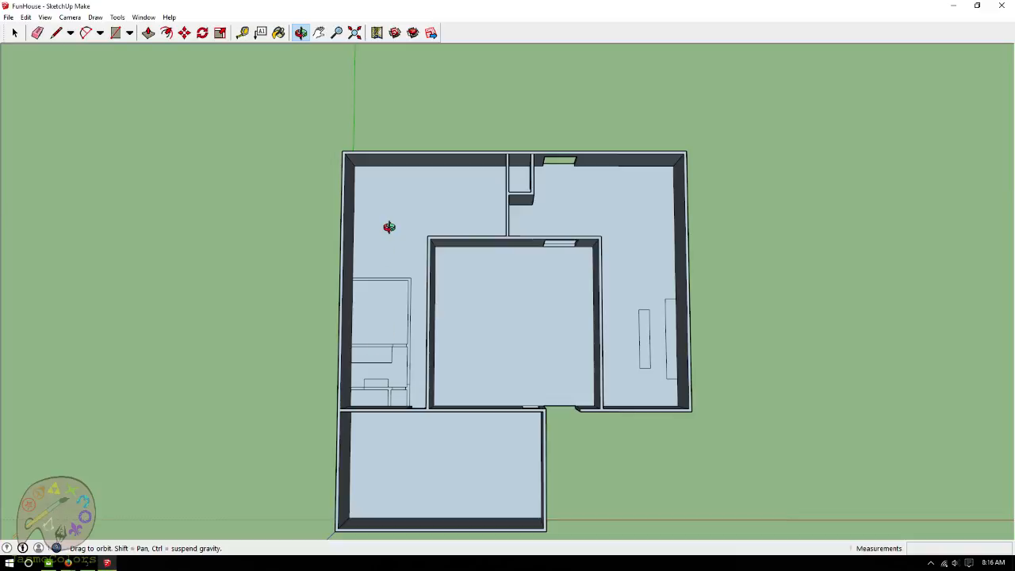
pyautogui.moveTo(436, 287); pyautogui.dragTo(551, 415)
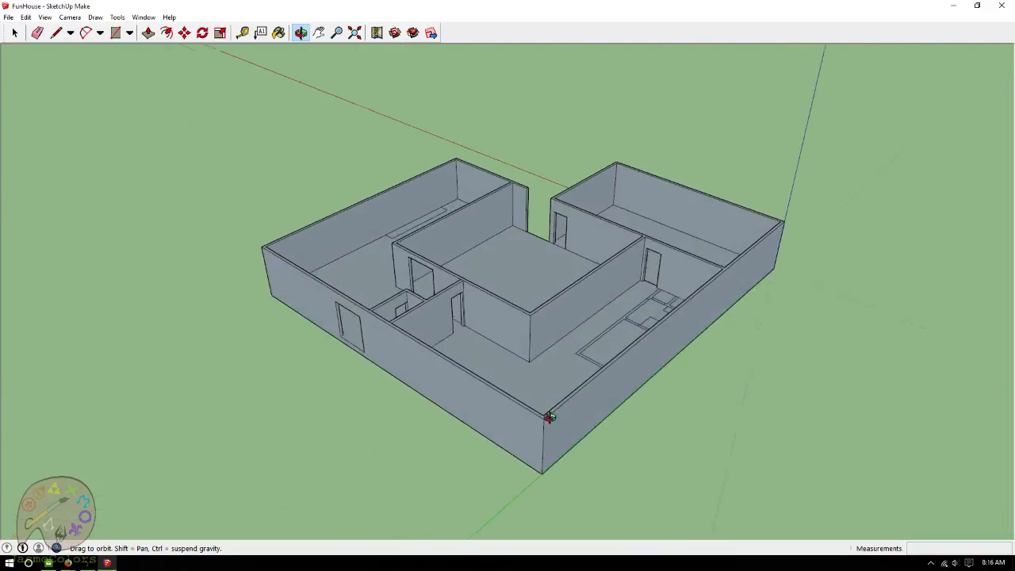
pyautogui.scroll(3, 550, 415)
pyautogui.scroll(3, 548, 339)
pyautogui.moveTo(546, 331); pyautogui.dragTo(823, 474)
pyautogui.moveTo(526, 347); pyautogui.dragTo(900, 381)
pyautogui.moveTo(592, 340); pyautogui.dragTo(649, 397)
pyautogui.scroll(-4, 567, 476)
pyautogui.moveTo(605, 305); pyautogui.dragTo(546, 367)
pyautogui.moveTo(367, 322); pyautogui.dragTo(523, 313)
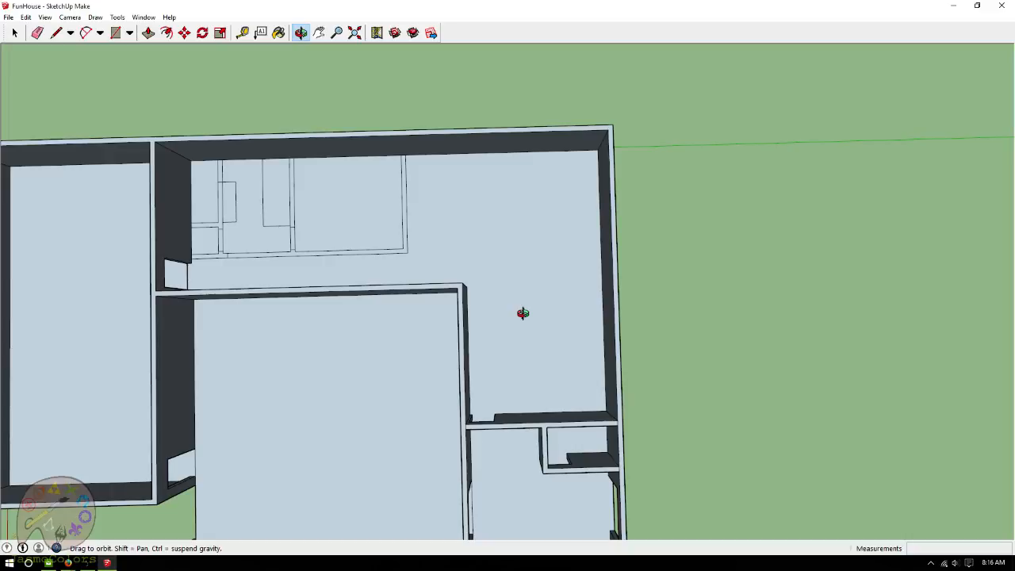
# Place floor guides 10' inside both outer walls that meet at the corner of the L-shaped area.
pyautogui.click(242, 33)
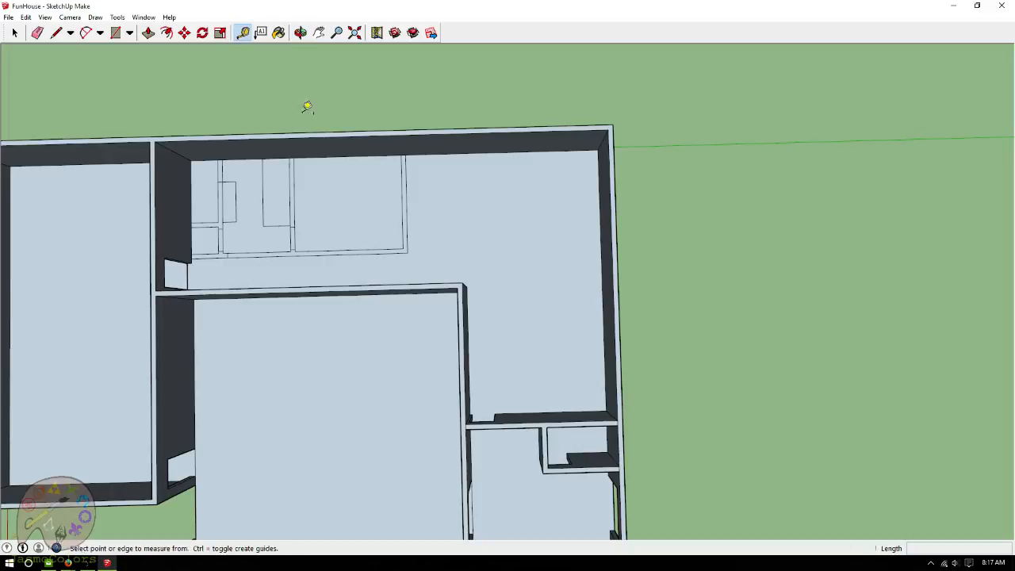
pyautogui.click(557, 152)
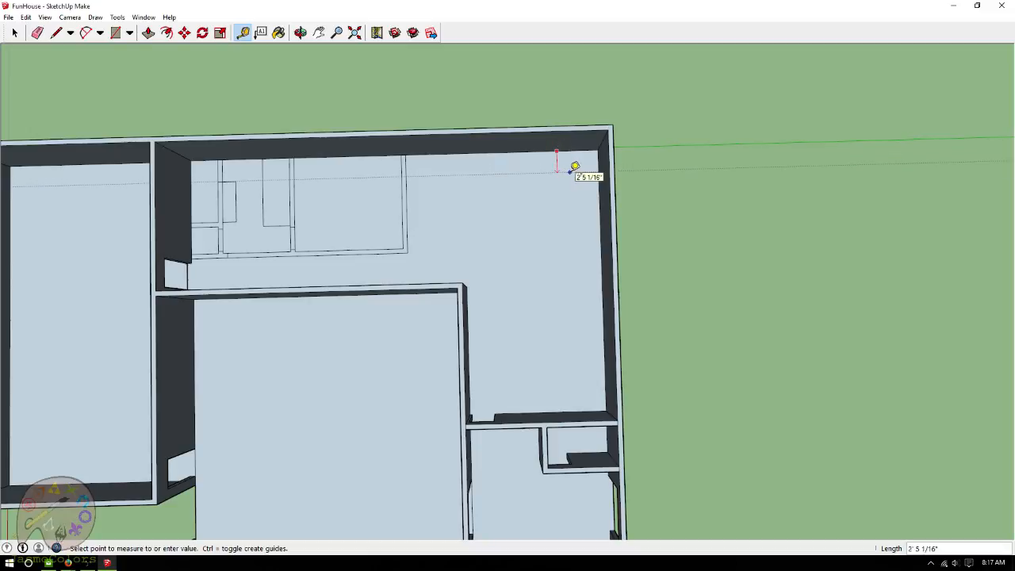
pyautogui.write("10'")
pyautogui.press('Return')
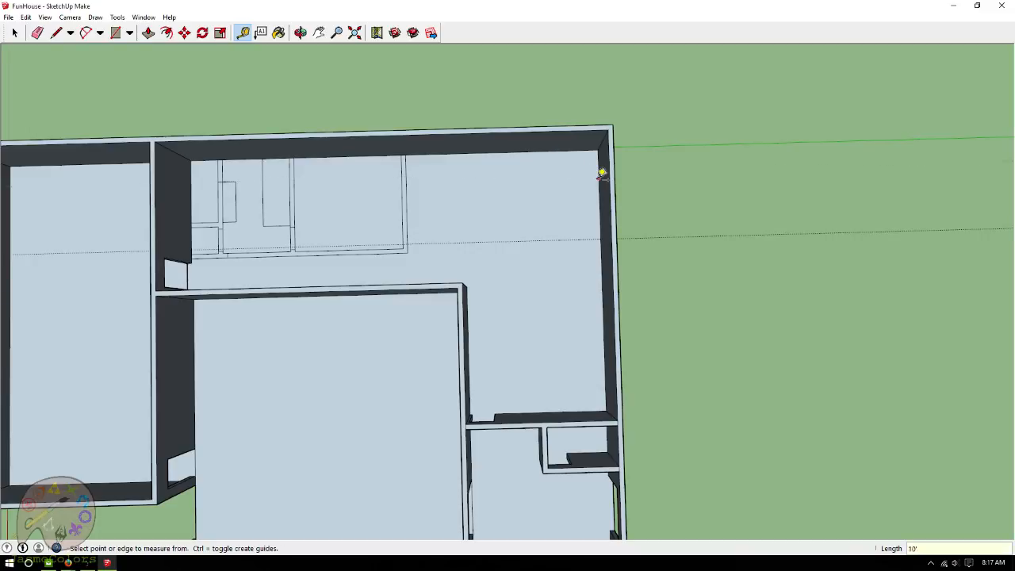
pyautogui.click(602, 168)
pyautogui.write("10'")
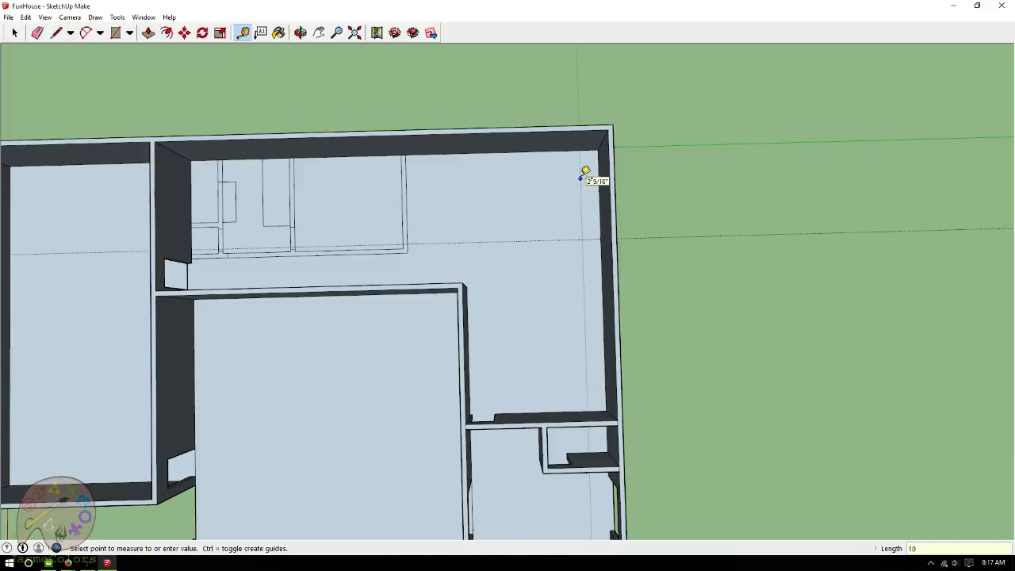
pyautogui.press('Return')
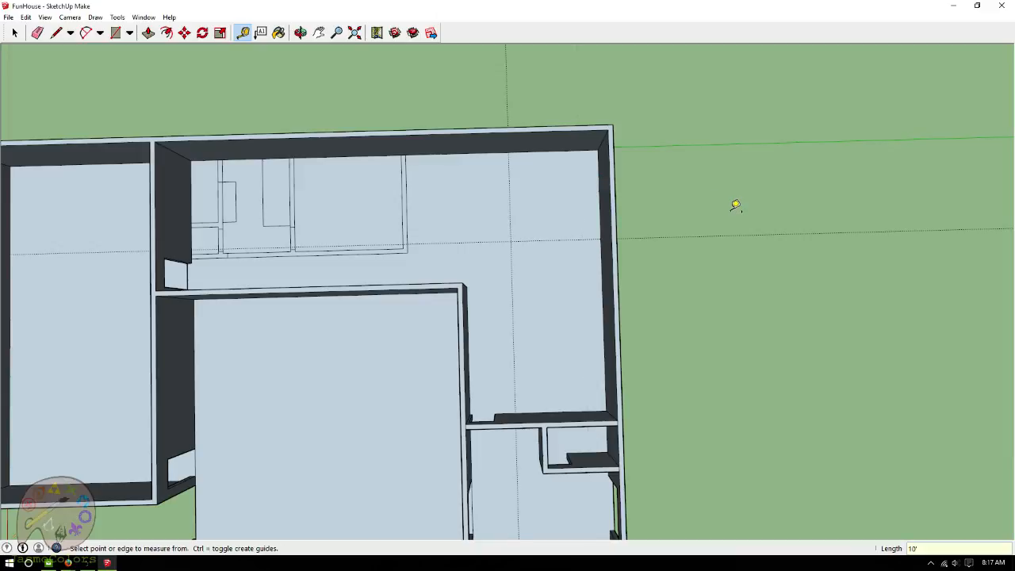
# Place a floor guide 8' from the partition with the new doorway, and measure its distance to the parallel 10' guide.
pyautogui.scroll(2, 483, 270)
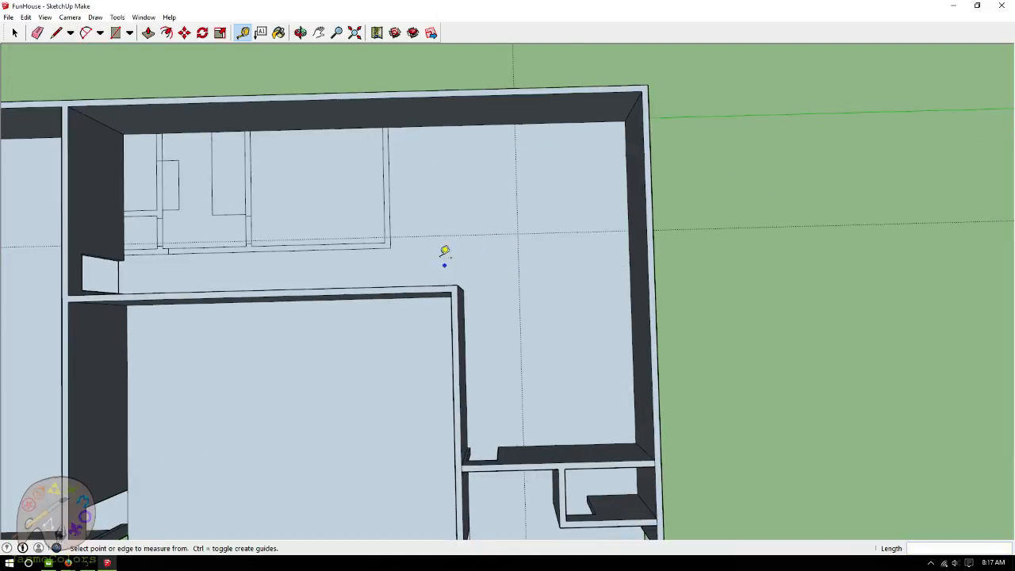
pyautogui.click(300, 32)
pyautogui.moveTo(338, 161); pyautogui.dragTo(645, 316)
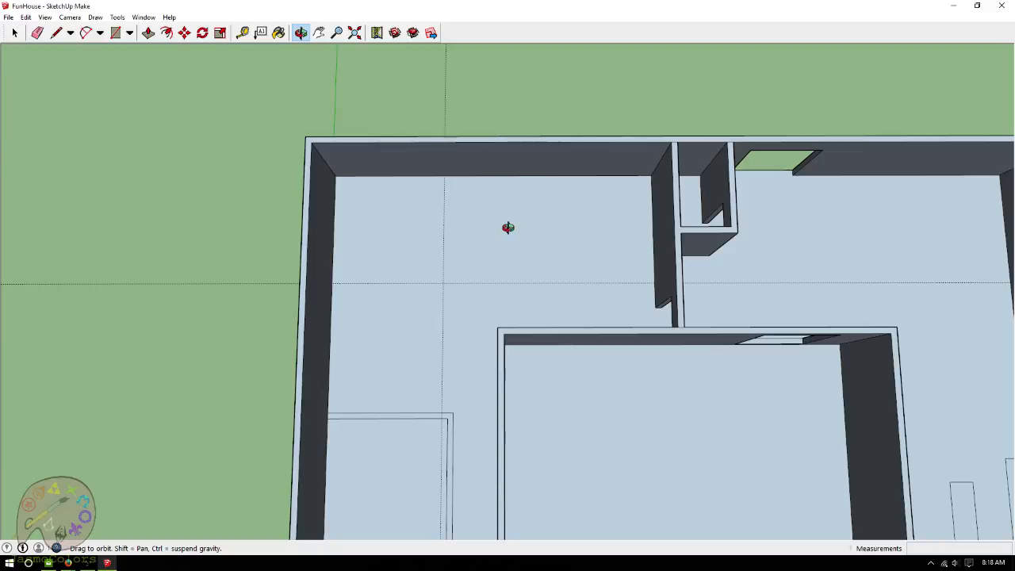
pyautogui.scroll(2, 295, 124)
pyautogui.click(243, 32)
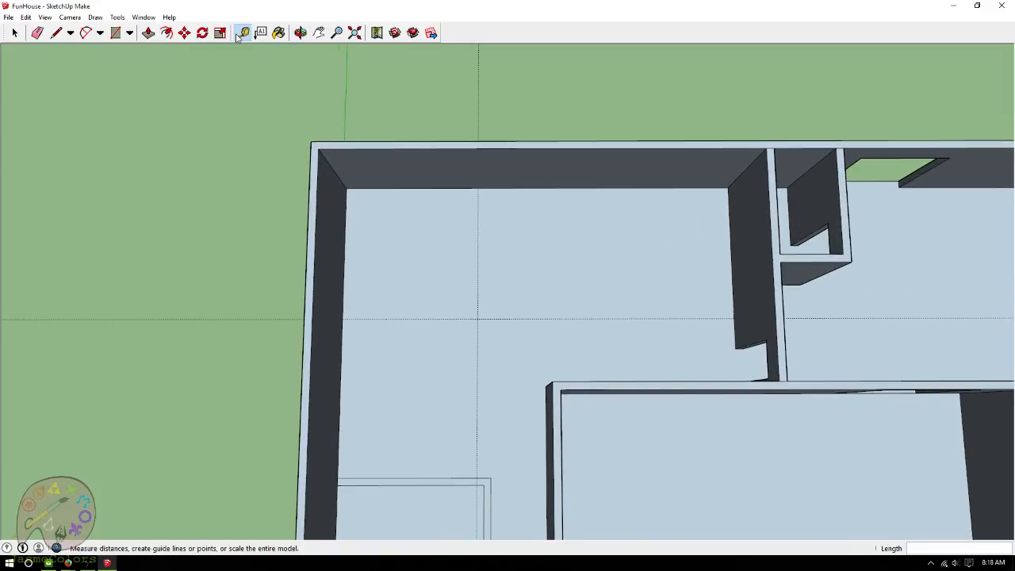
pyautogui.click(730, 224)
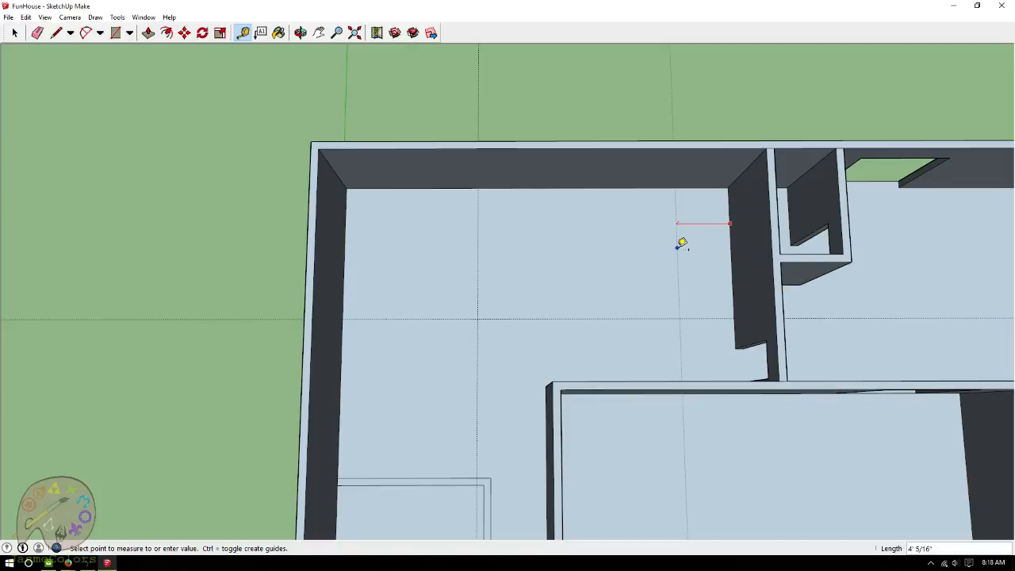
pyautogui.write("8'")
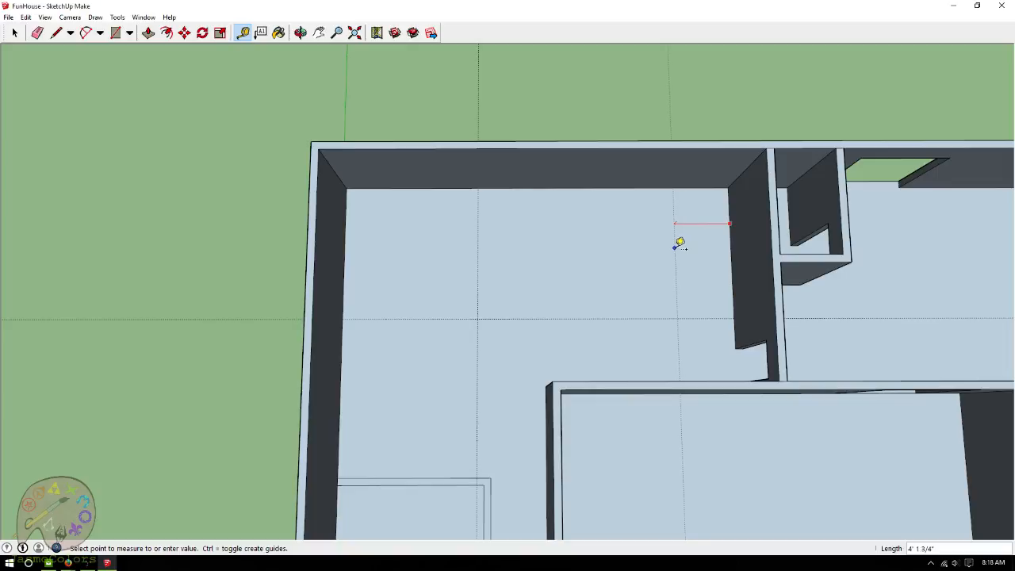
pyautogui.press('Return')
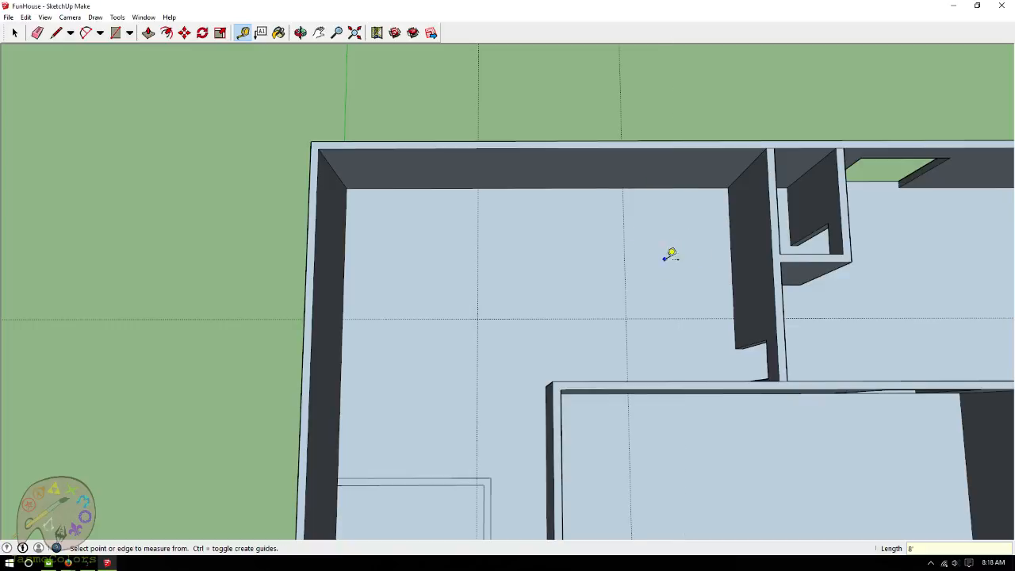
pyautogui.click(624, 215)
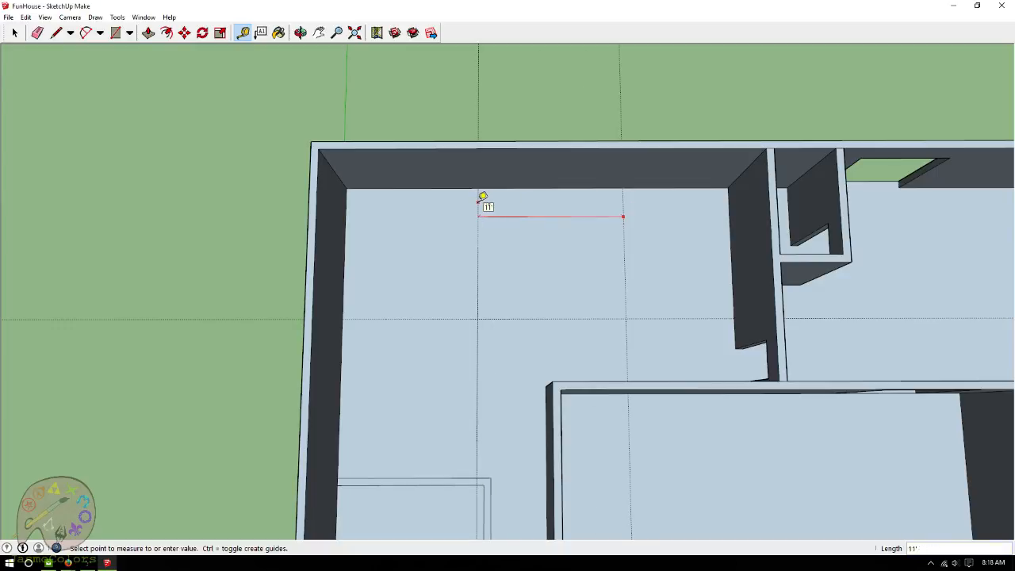
pyautogui.click(484, 201)
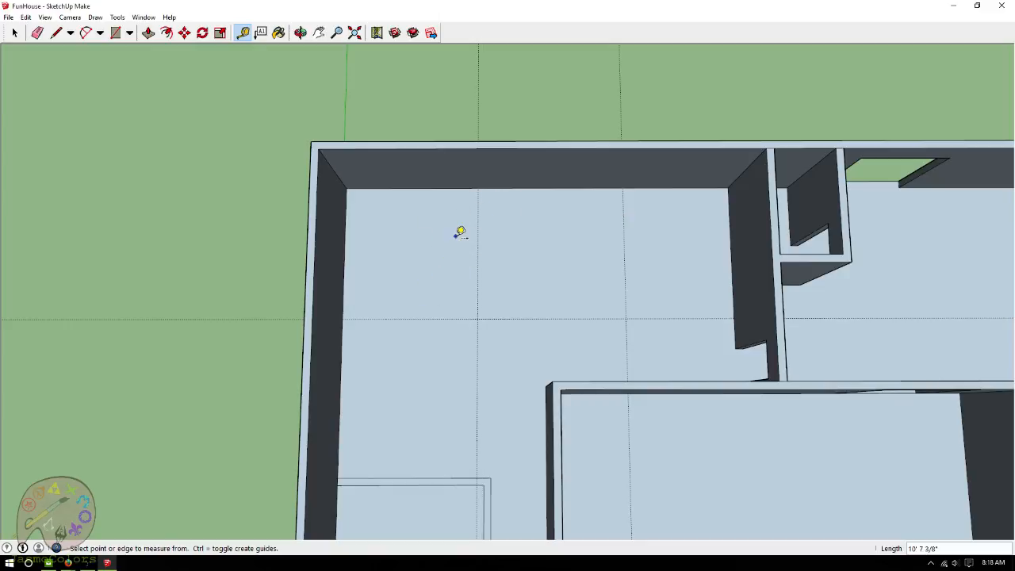
# Place a floor guide 11' from the outer side wall, parallel to the existing 10' guide.
pyautogui.scroll(1, 436, 228)
pyautogui.scroll(1, 365, 224)
pyautogui.click(314, 228)
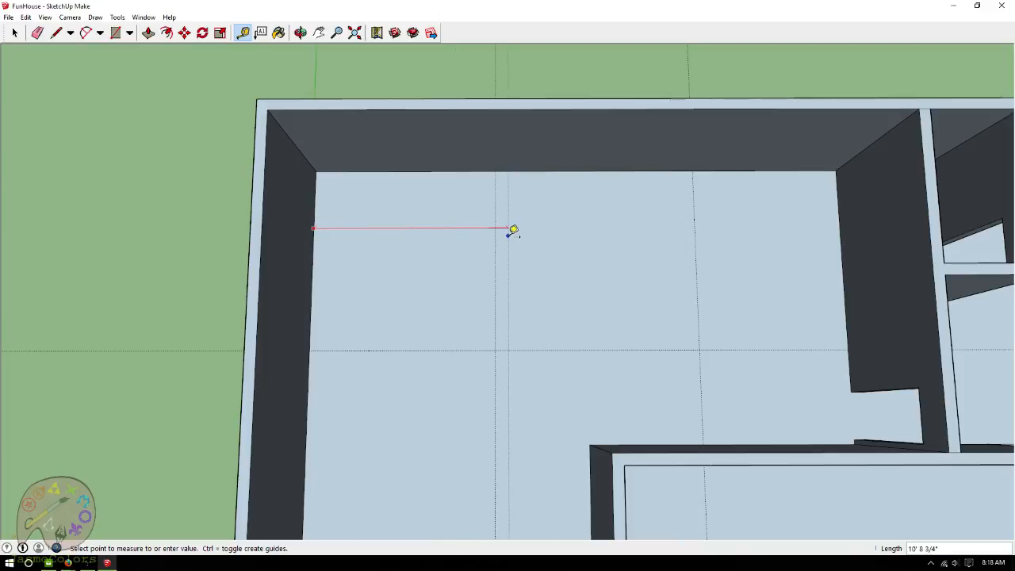
pyautogui.write("11'")
pyautogui.press('Return')
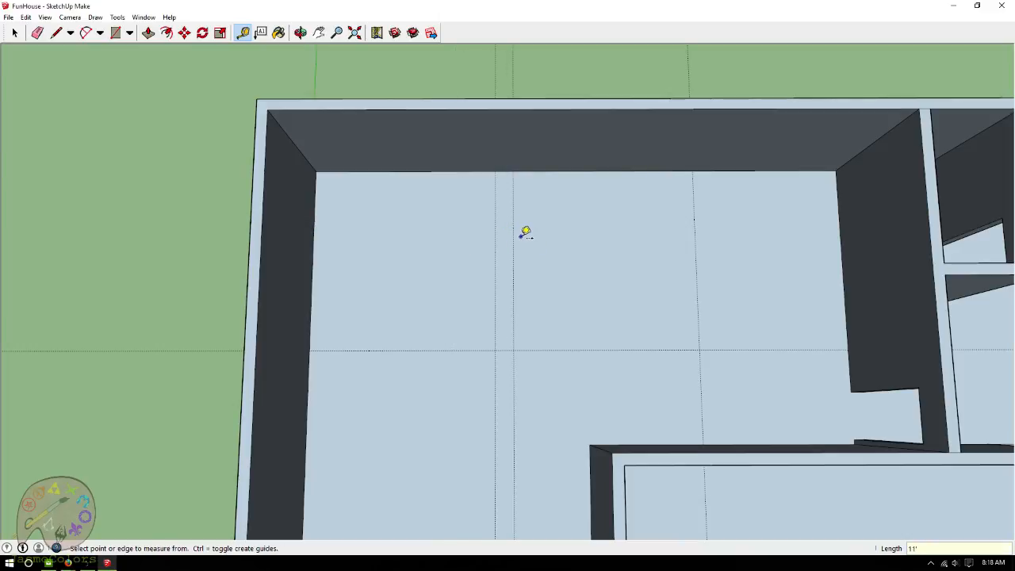
pyautogui.scroll(-2, 406, 57)
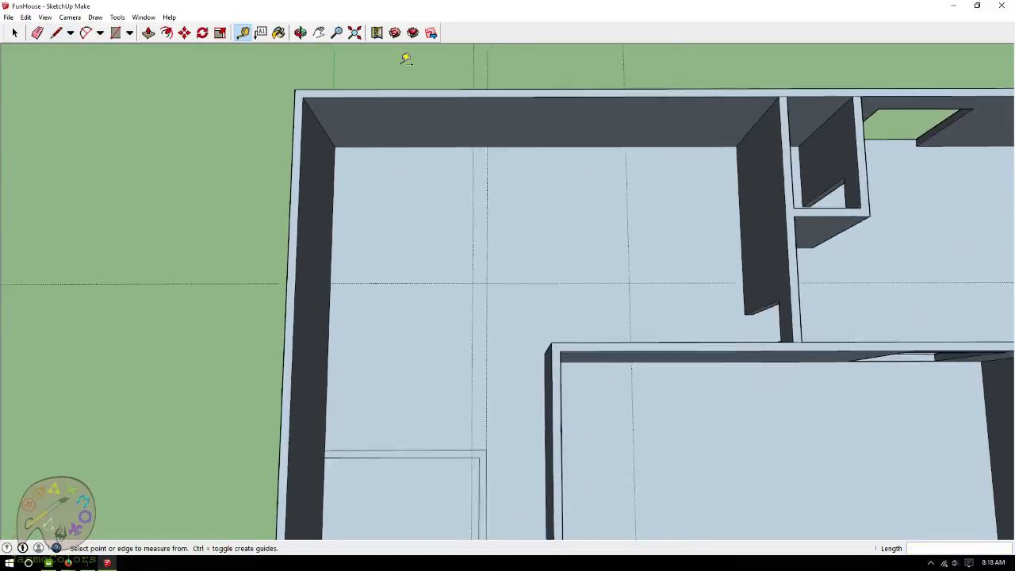
# Delete the 10' guide parallel to the outer side wall, keeping the 11' guide beside it.
pyautogui.click(333, 313)
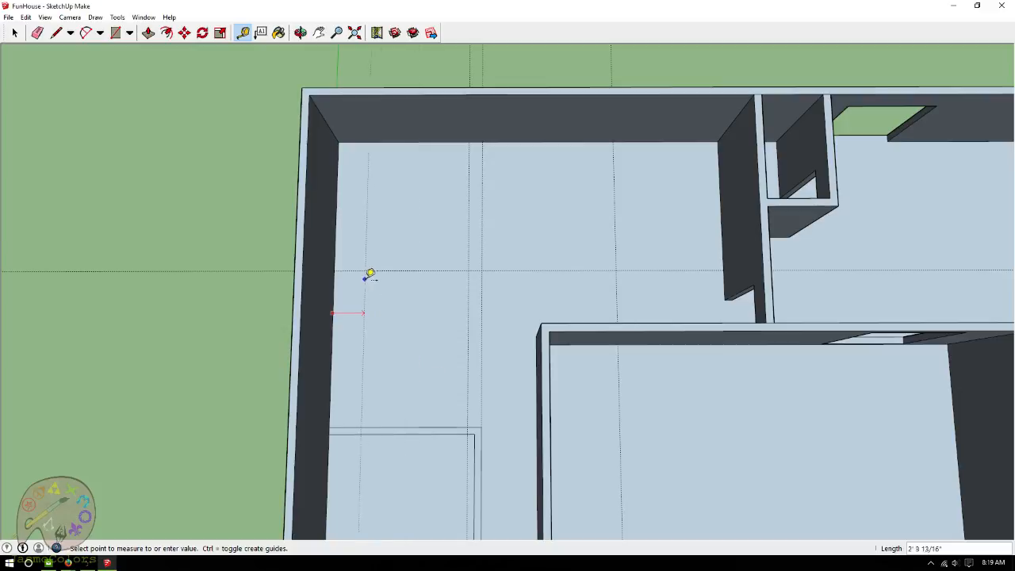
pyautogui.click(13, 34)
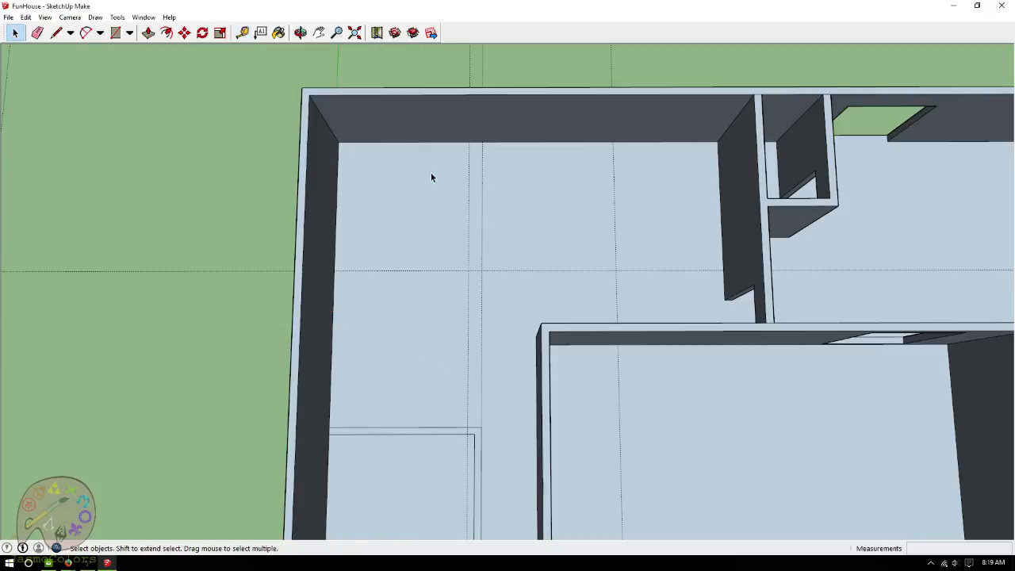
pyautogui.click(468, 161)
pyautogui.press('Delete')
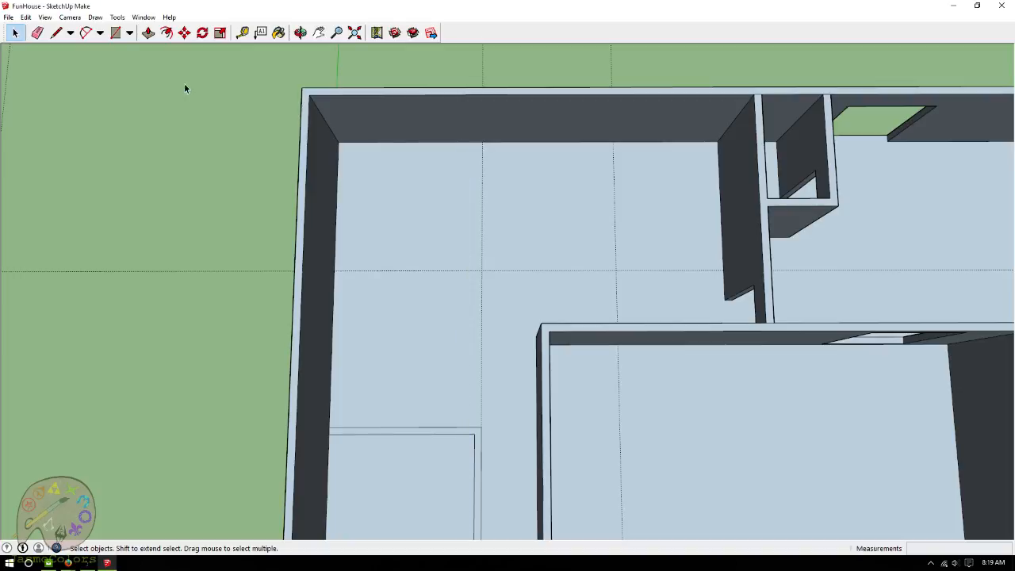
# Offset a guide from the 11' guide toward the outer side wall, aligned with the inner line of the outlined room's wall.
pyautogui.click(242, 33)
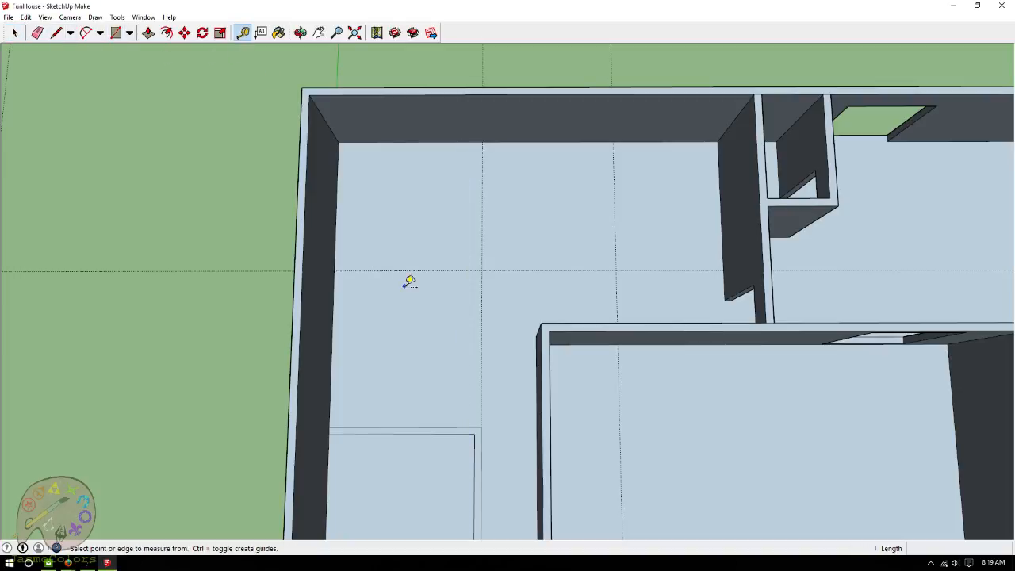
pyautogui.scroll(3, 493, 402)
pyautogui.click(493, 372)
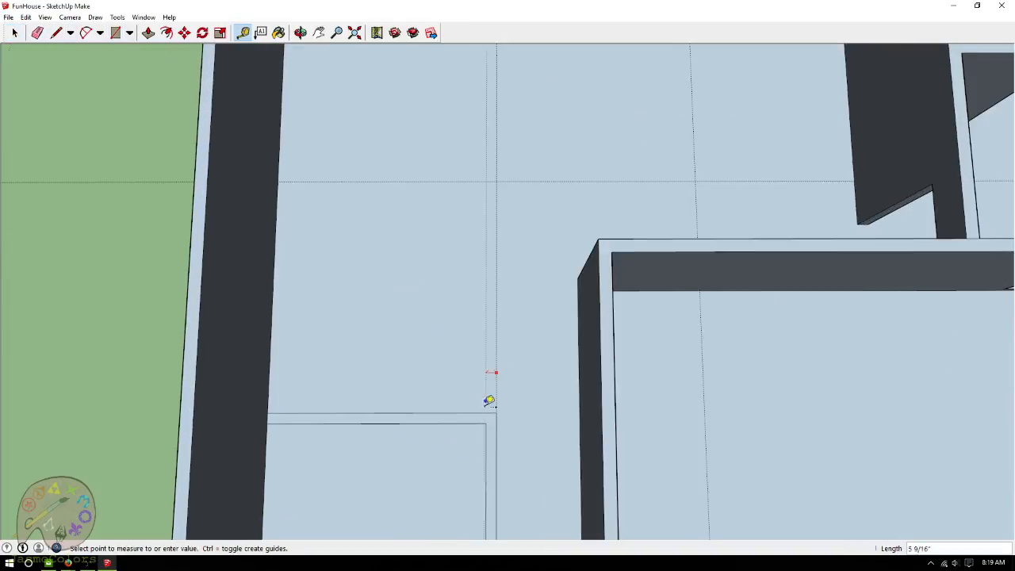
pyautogui.click(492, 433)
pyautogui.scroll(-3, 627, 458)
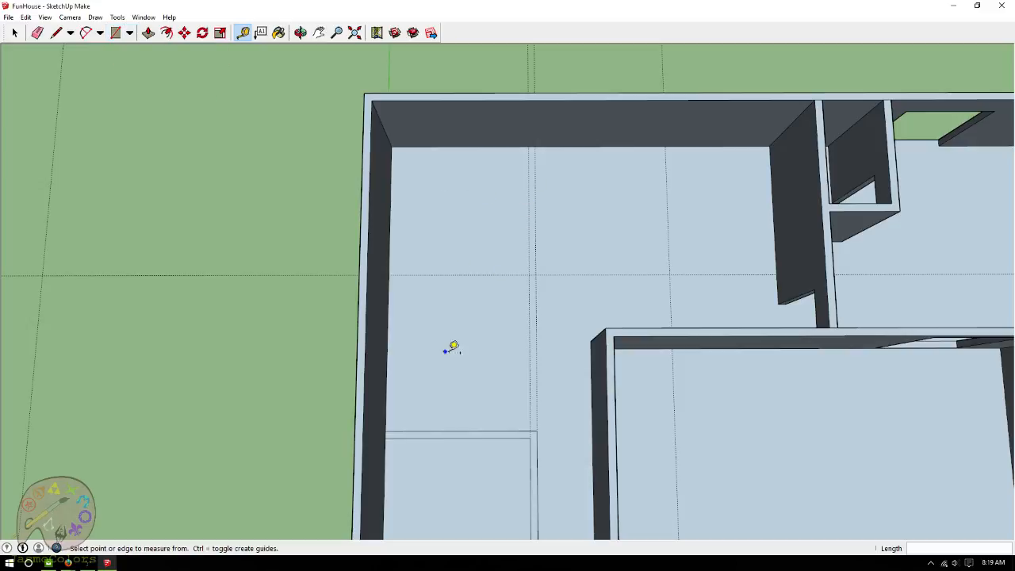
pyautogui.scroll(-4, 429, 179)
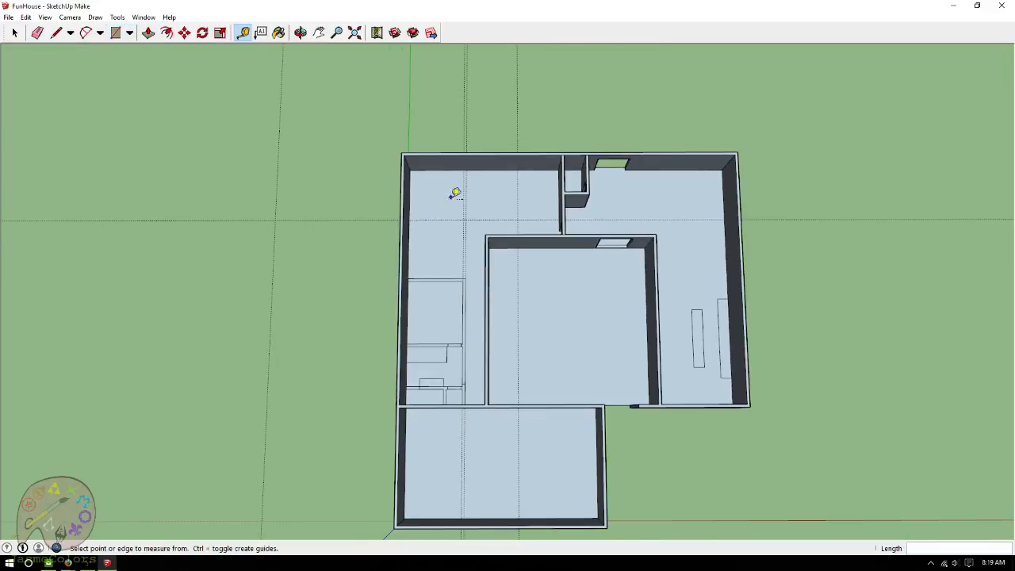
pyautogui.scroll(5, 449, 220)
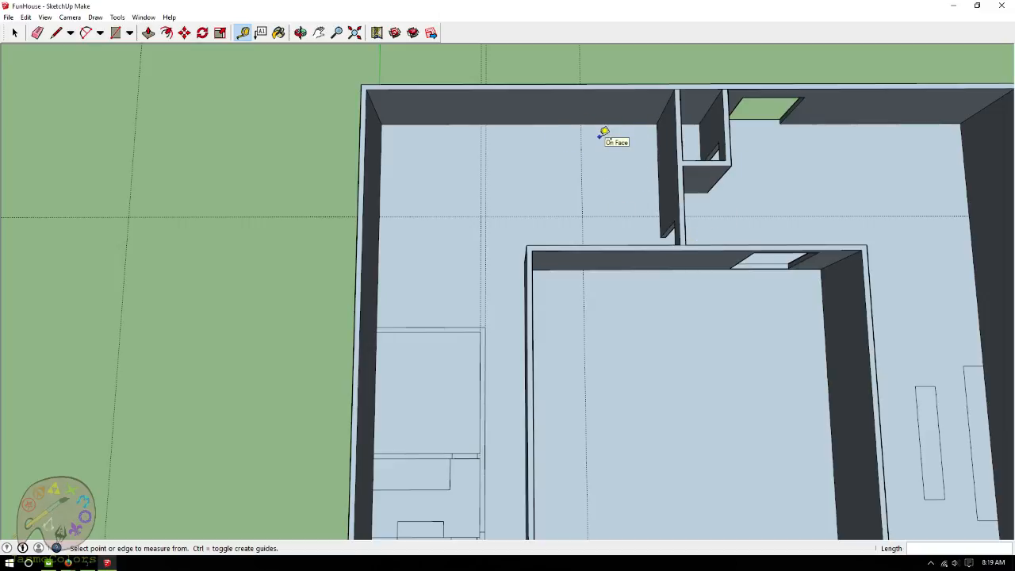
pyautogui.scroll(2, 516, 166)
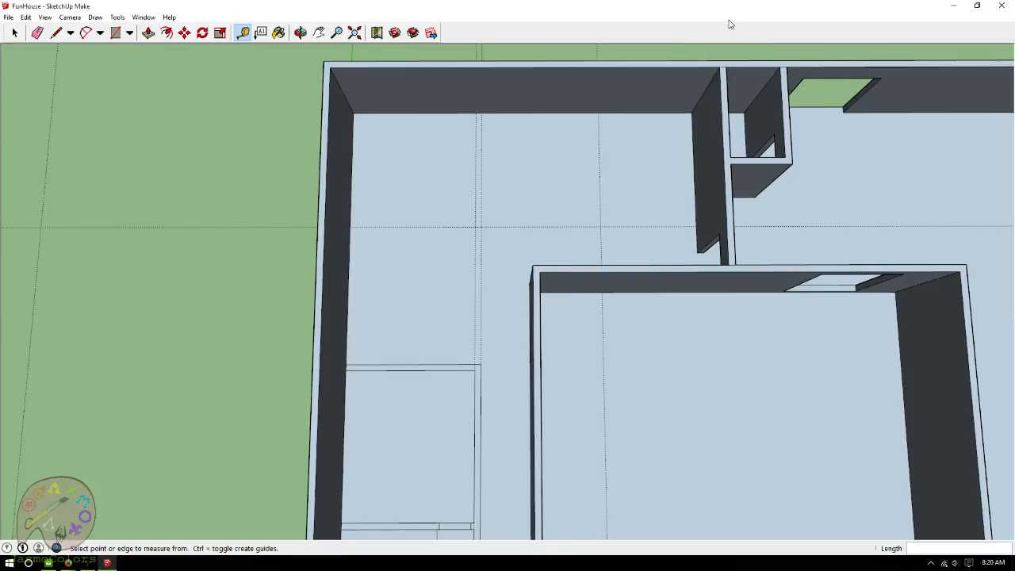
# Measure the distance between the 11' guide and the parallel guide 8' from the partition.
pyautogui.scroll(-3, 164, 132)
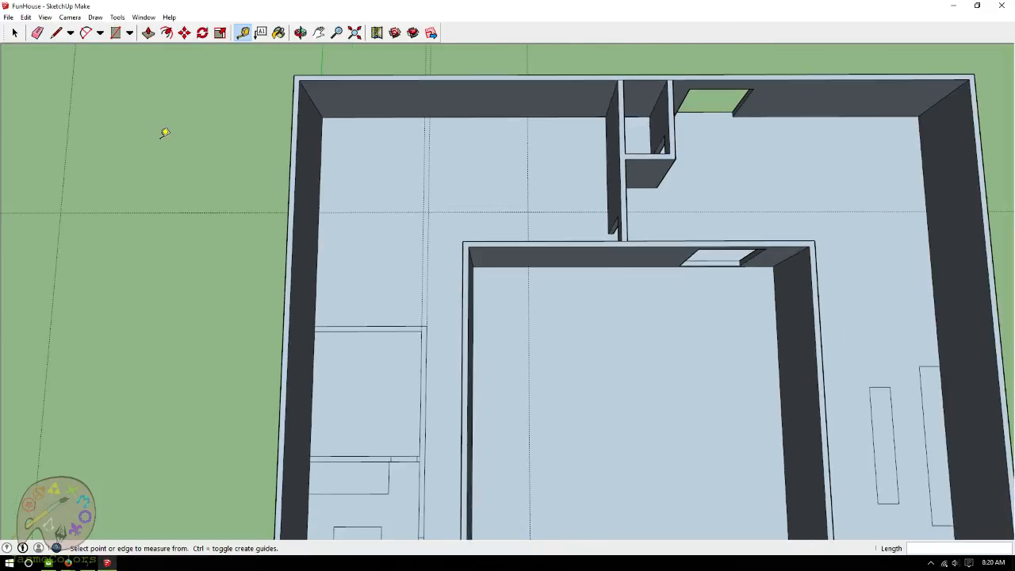
pyautogui.scroll(2, 163, 132)
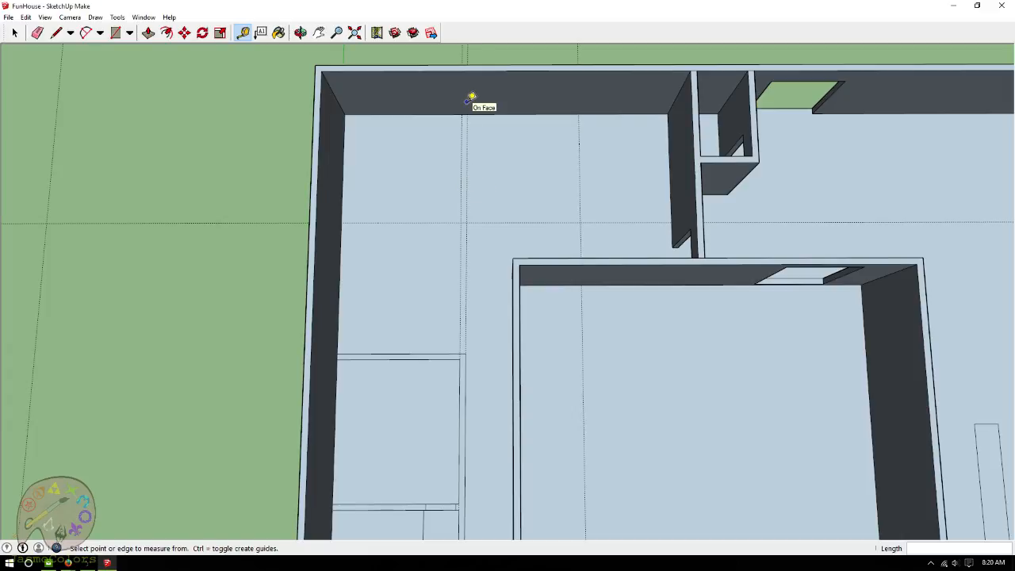
pyautogui.click(467, 134)
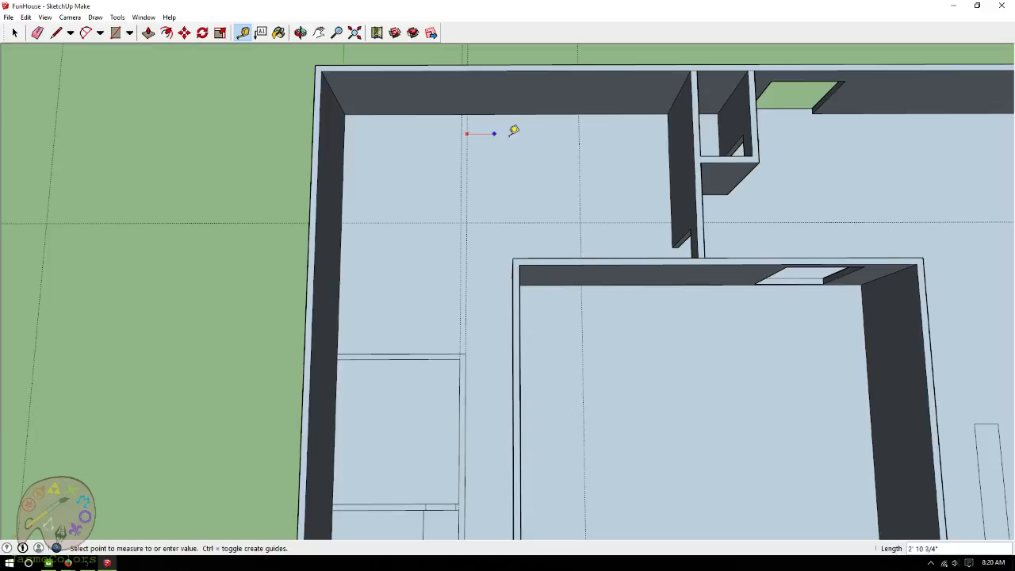
pyautogui.click(571, 124)
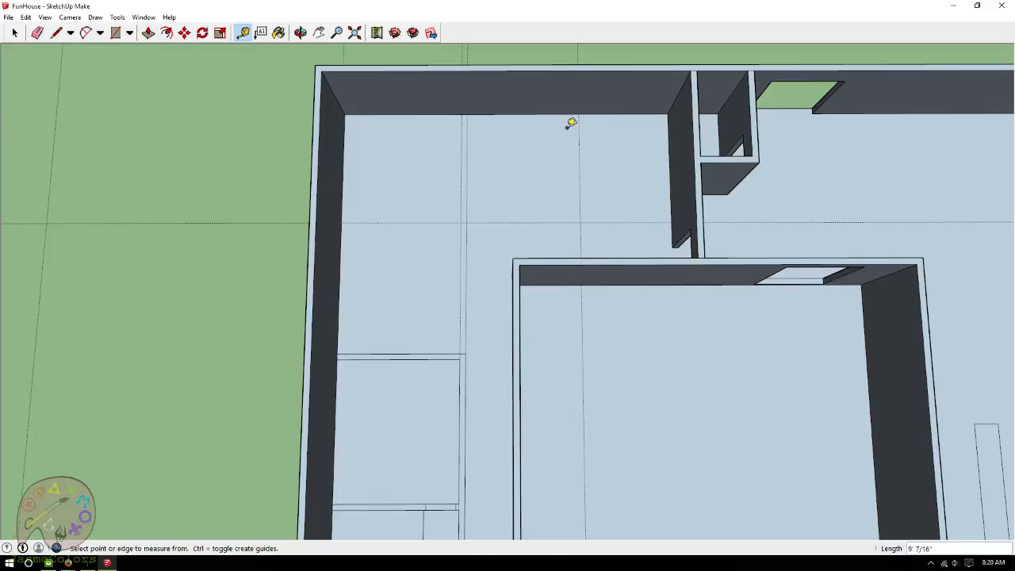
# Delete all construction guides from the model.
pyautogui.click(14, 32)
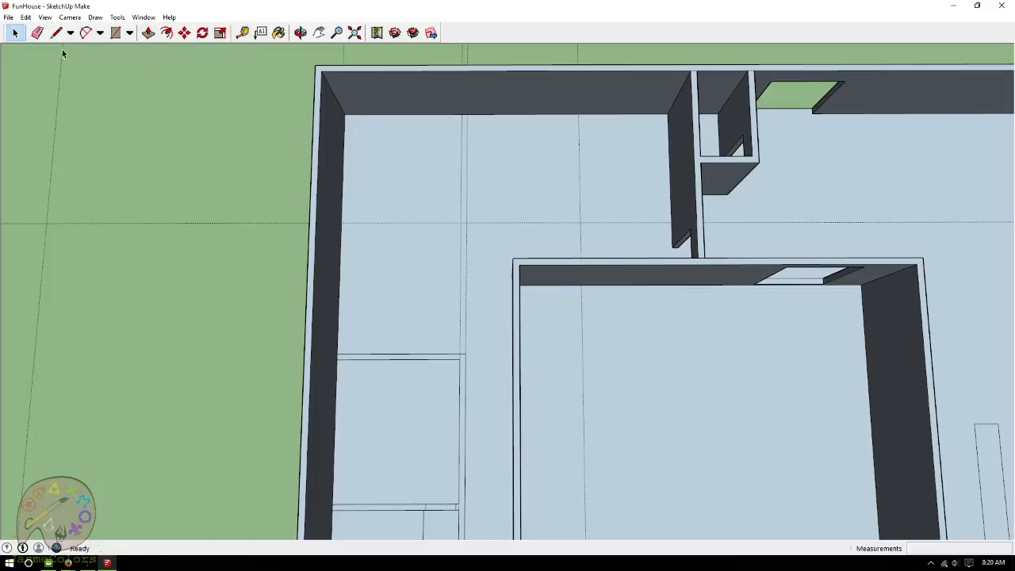
pyautogui.click(465, 179)
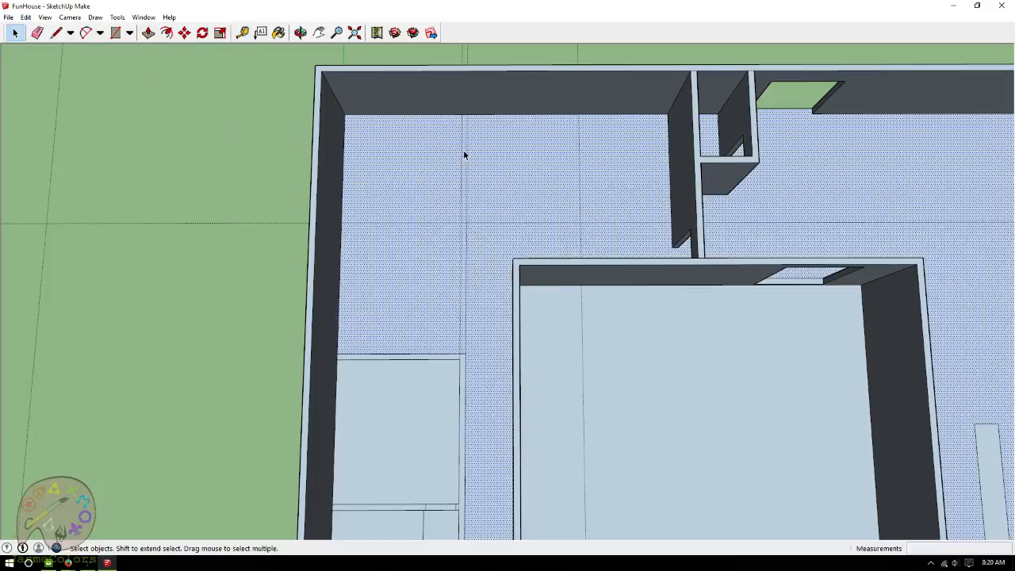
pyautogui.click(170, 84)
pyautogui.click(25, 17)
pyautogui.click(56, 116)
pyautogui.scroll(2, 495, 132)
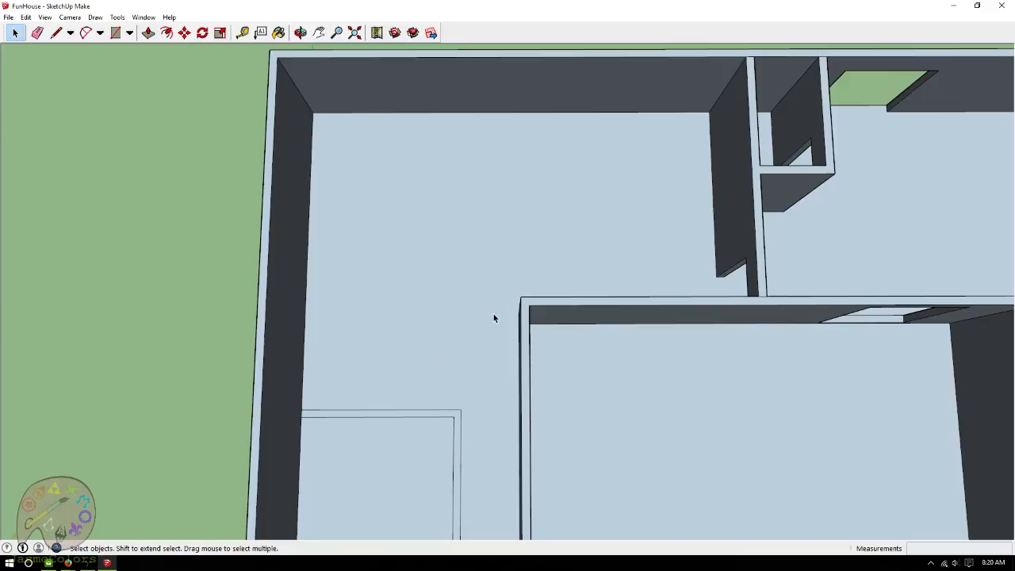
# Place a floor guide 12' from the outer side wall, parallel to it.
pyautogui.click(242, 32)
pyautogui.click(319, 168)
pyautogui.press('Escape')
pyautogui.click(311, 168)
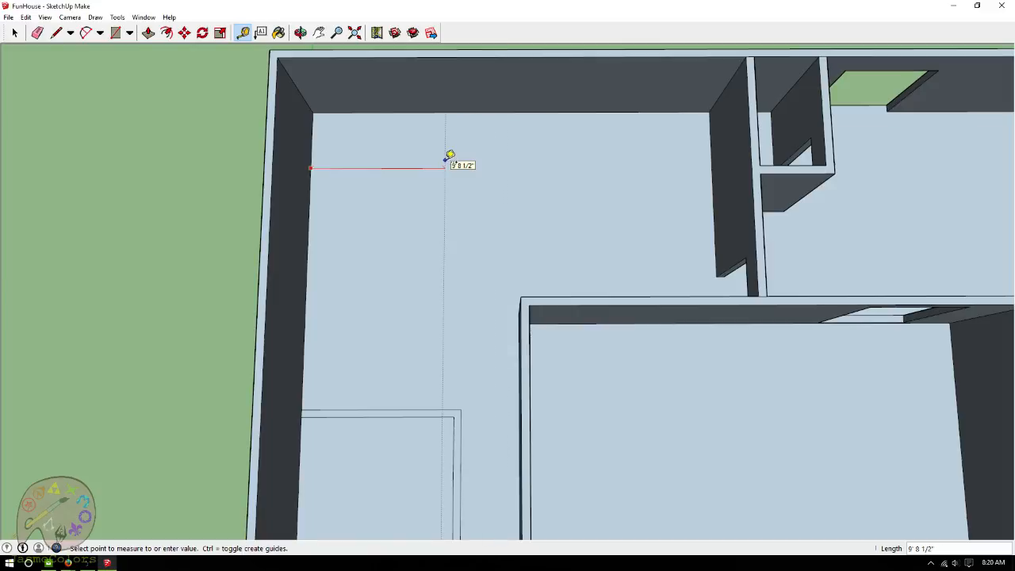
pyautogui.write("12'")
pyautogui.press('Return')
pyautogui.click(476, 152)
pyautogui.write("6'")
pyautogui.press('Return')
pyautogui.hotkey('ctrl', 'z')
# Offset a parallel guide 6" from the 12' guide, on the side away from the outer side wall.
pyautogui.click(477, 150)
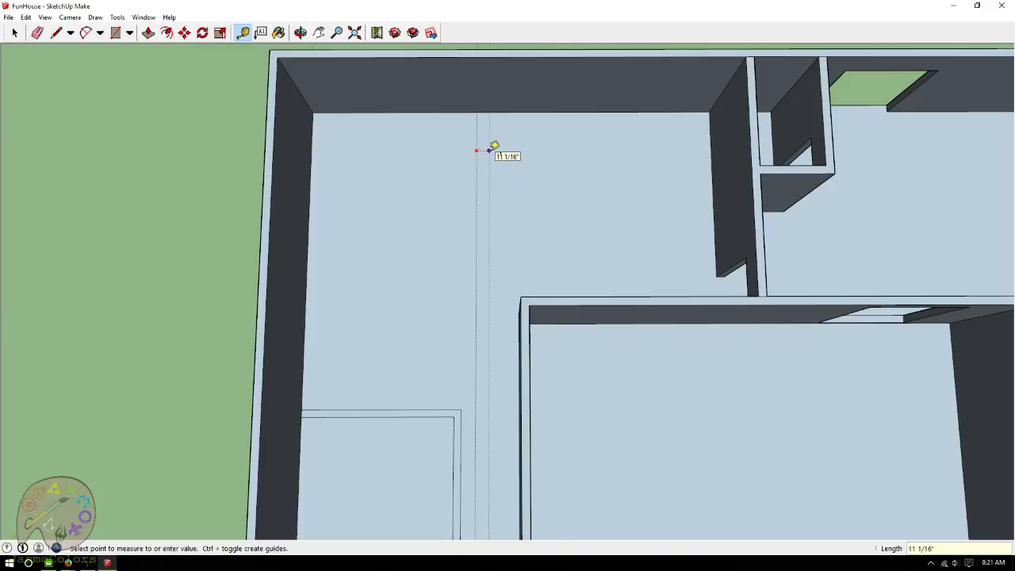
pyautogui.press('Return')
# Place a floor guide 10' from the back wall and measure its distance to the outlined room's nearest wall line.
pyautogui.click(410, 113)
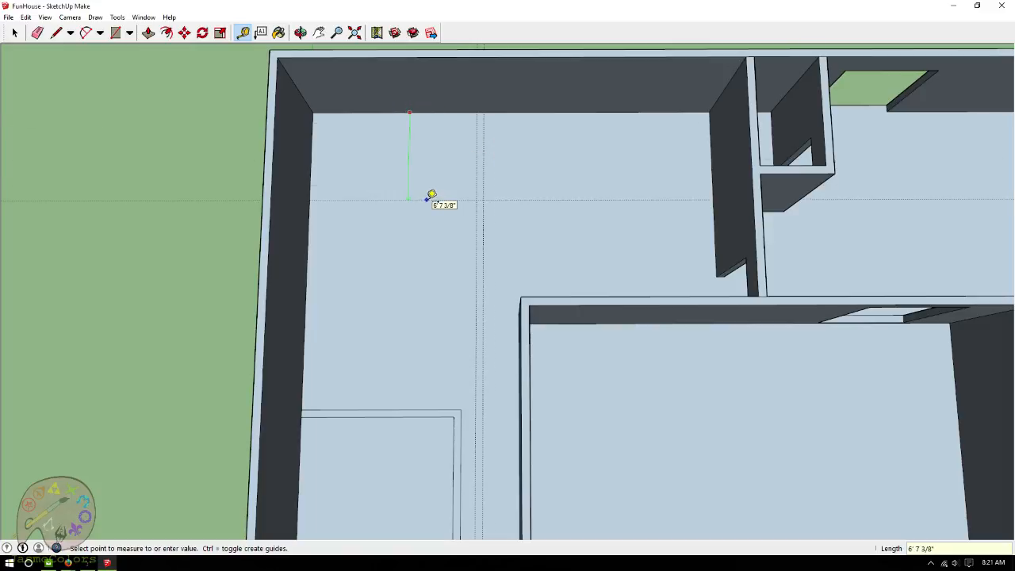
pyautogui.press('Return')
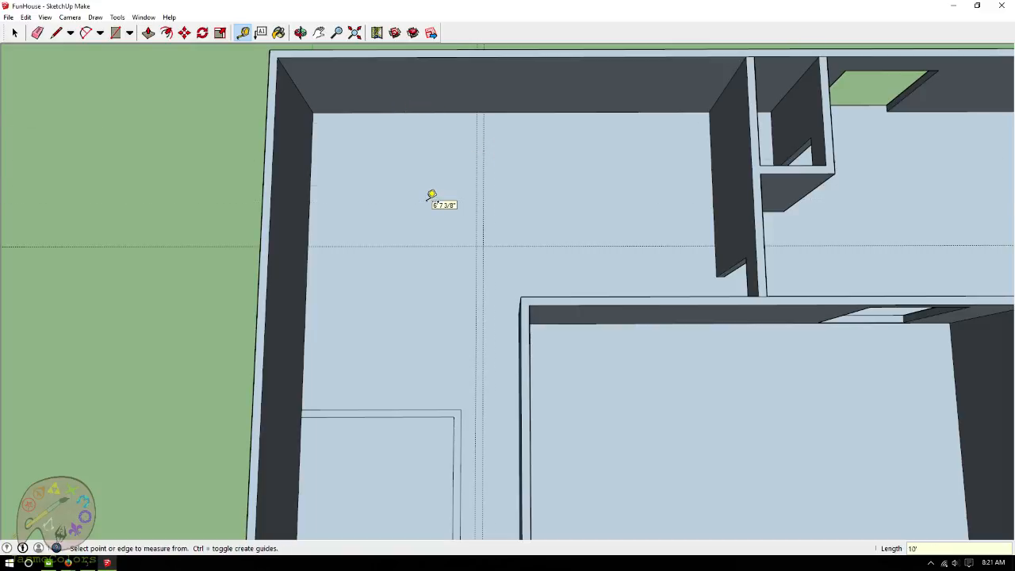
pyautogui.click(401, 246)
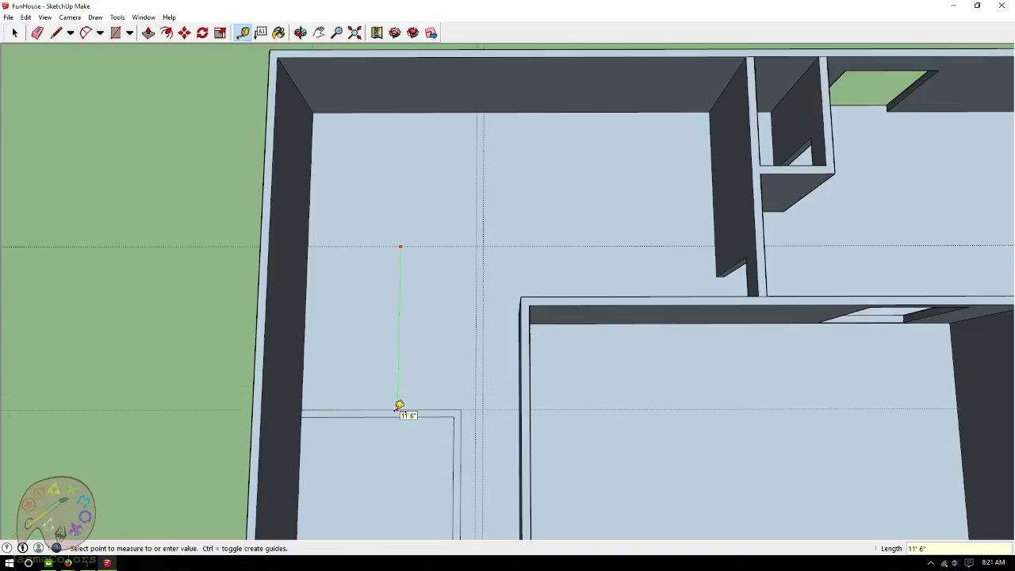
pyautogui.press('Escape')
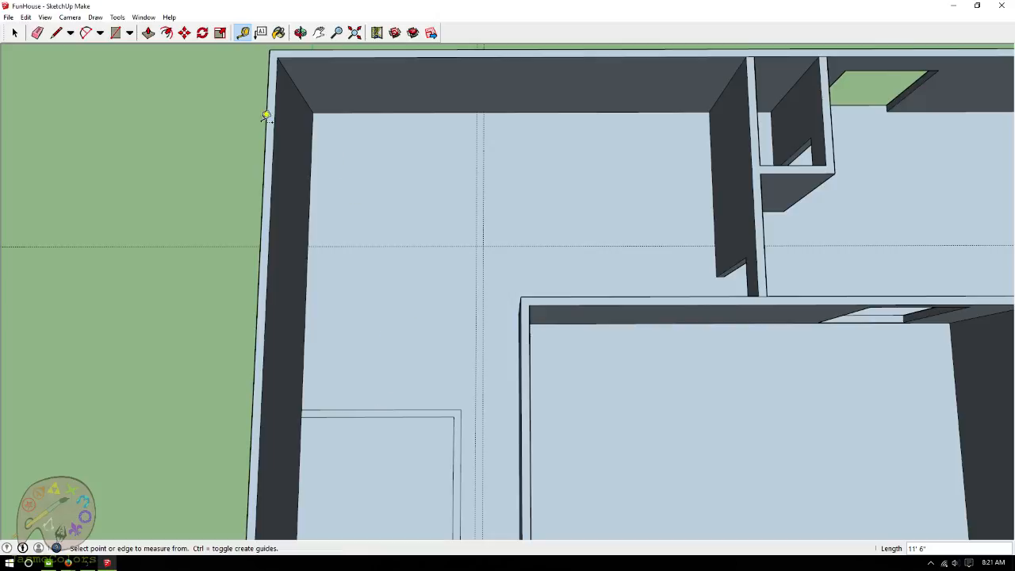
# Draw a 6" by 10' wall rectangle between the paired guides, from the back wall to the 10' guide.
pyautogui.click(115, 32)
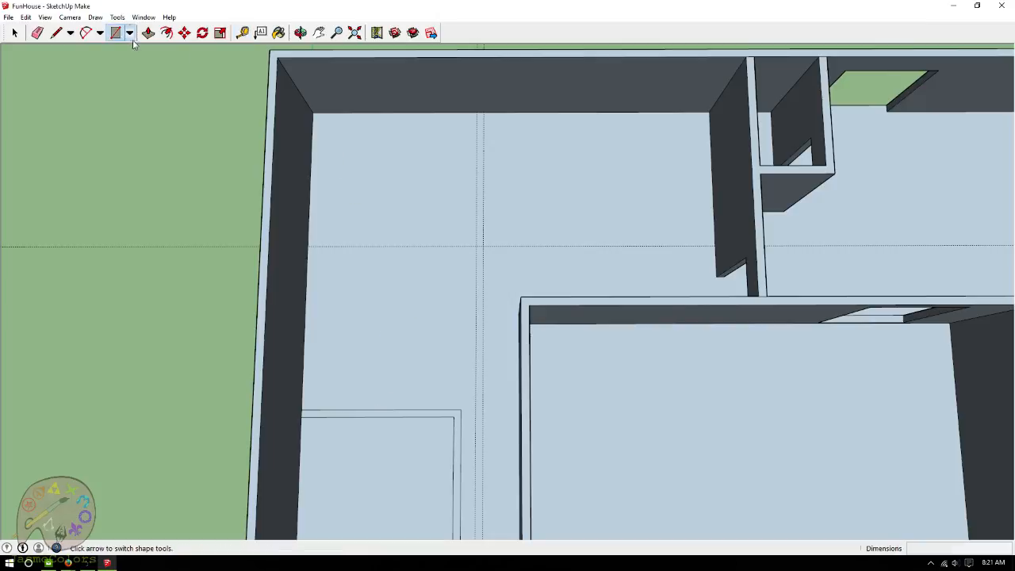
pyautogui.click(477, 113)
pyautogui.click(483, 246)
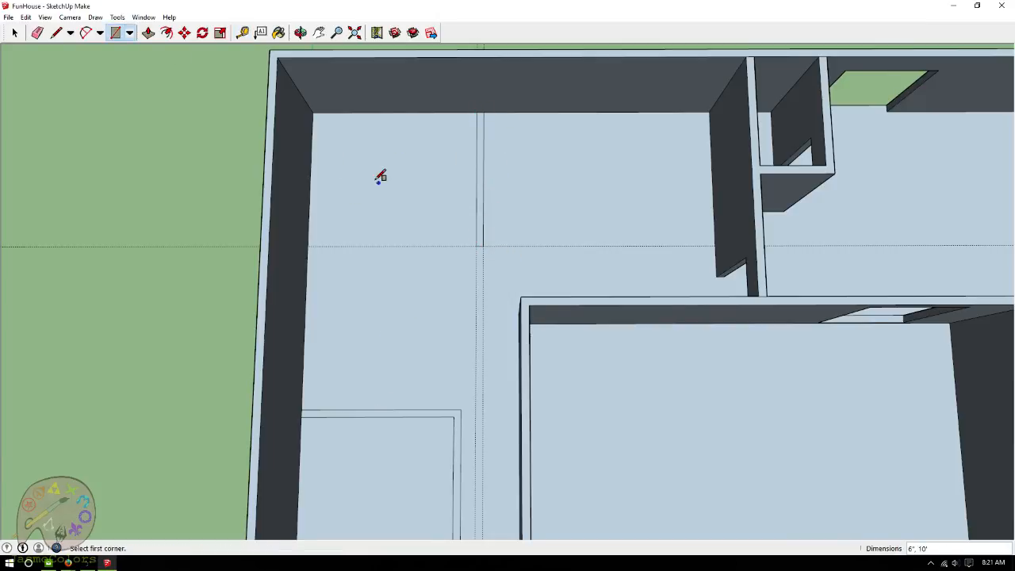
# Examine the floor plan from several angles, checking the new wall outline and the L-shaped area around the central room.
pyautogui.scroll(-1, 388, 181)
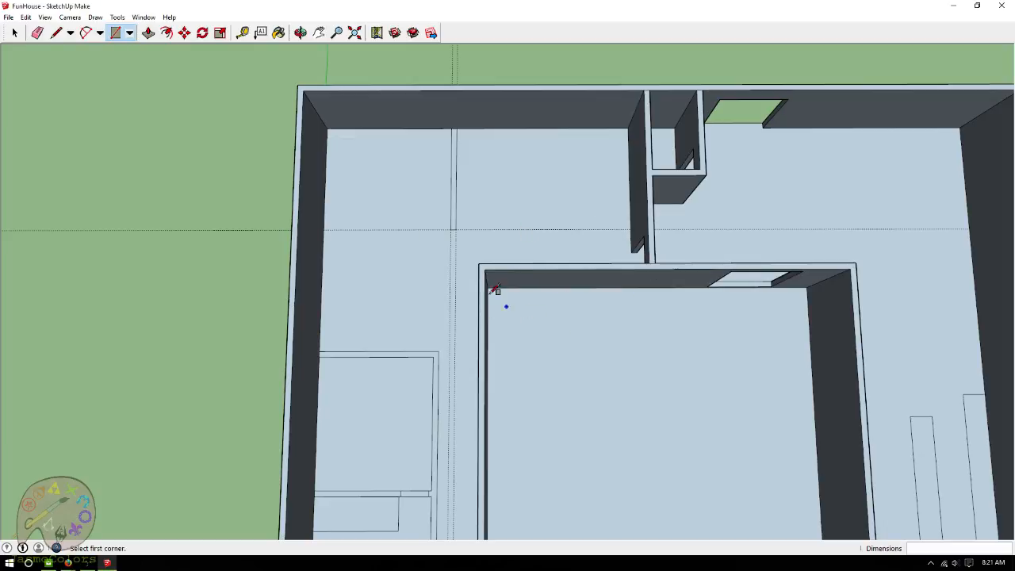
pyautogui.click(300, 32)
pyautogui.moveTo(591, 222); pyautogui.dragTo(577, 165)
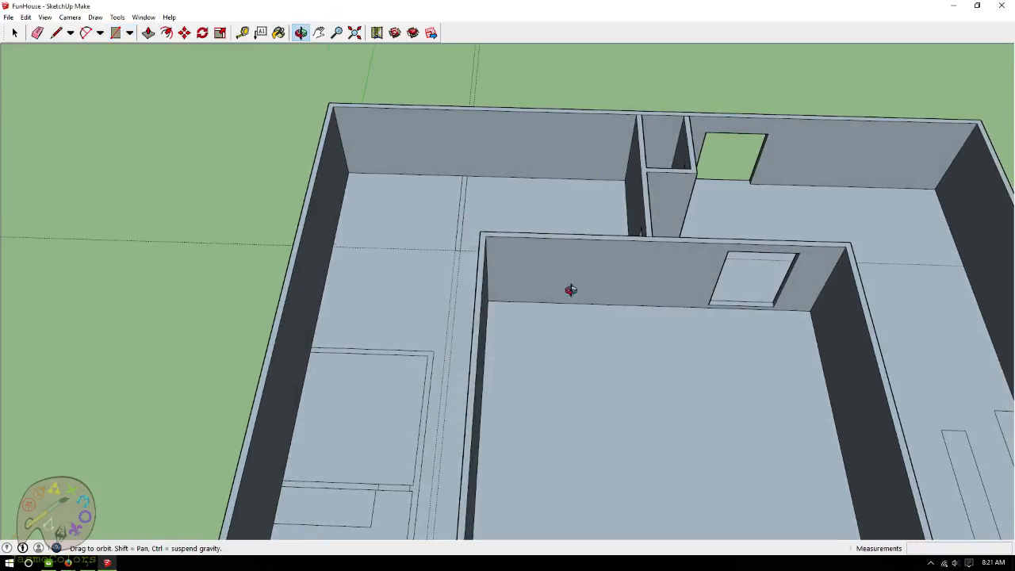
pyautogui.moveTo(627, 288); pyautogui.dragTo(478, 240)
pyautogui.moveTo(531, 275); pyautogui.dragTo(285, 261)
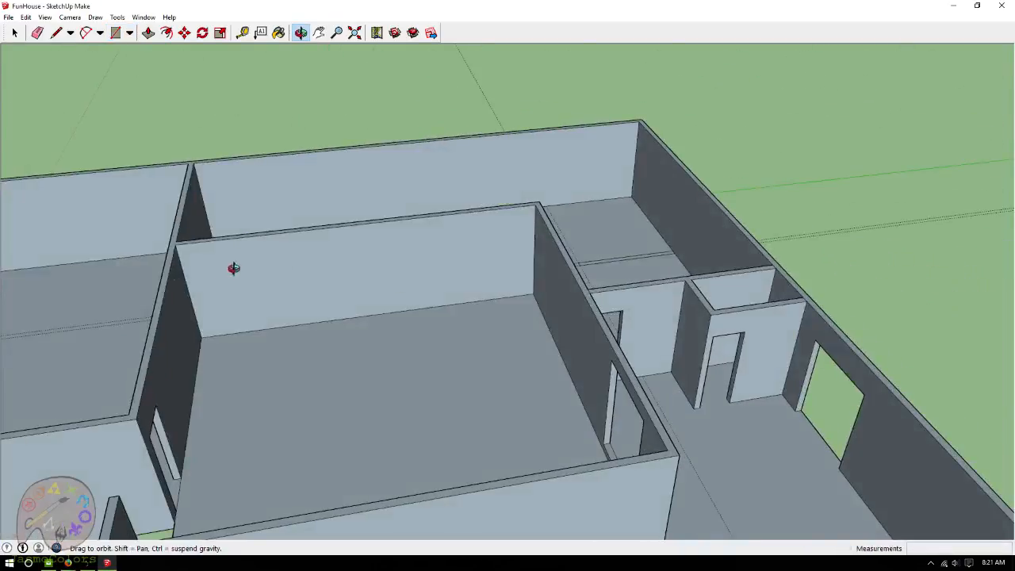
pyautogui.moveTo(570, 285); pyautogui.dragTo(594, 290)
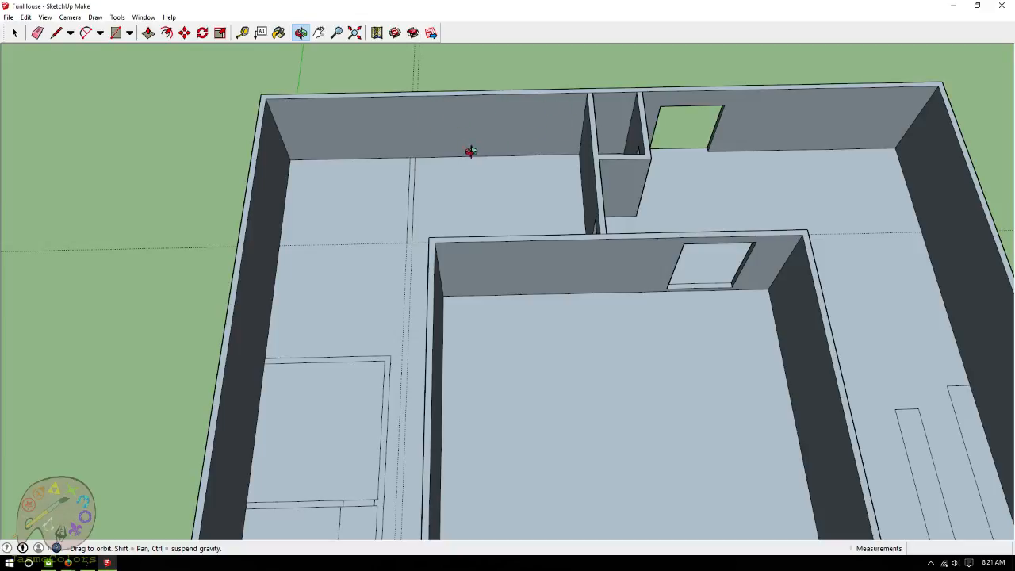
pyautogui.moveTo(540, 341); pyautogui.dragTo(452, 205)
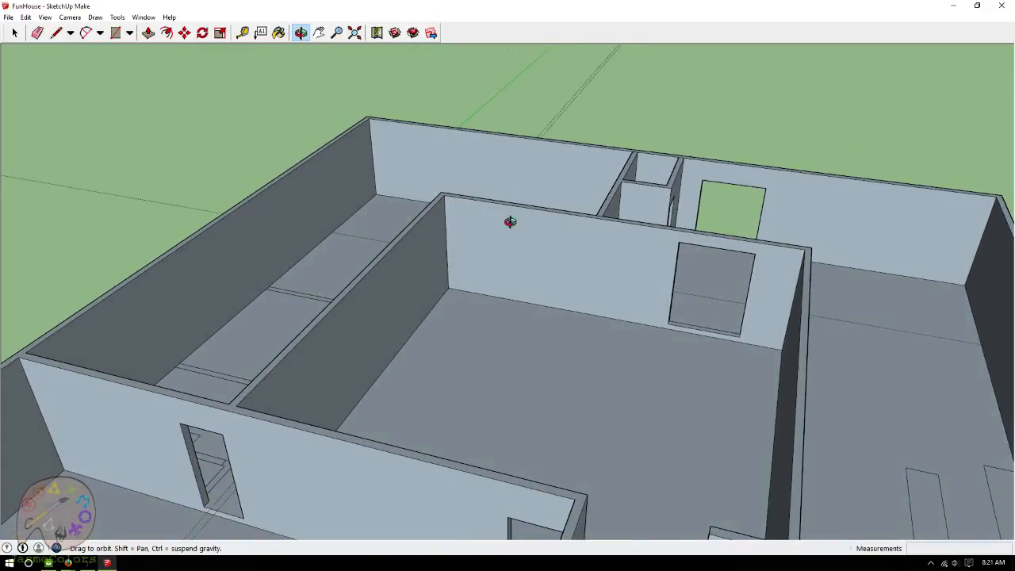
pyautogui.moveTo(548, 237); pyautogui.dragTo(440, 233)
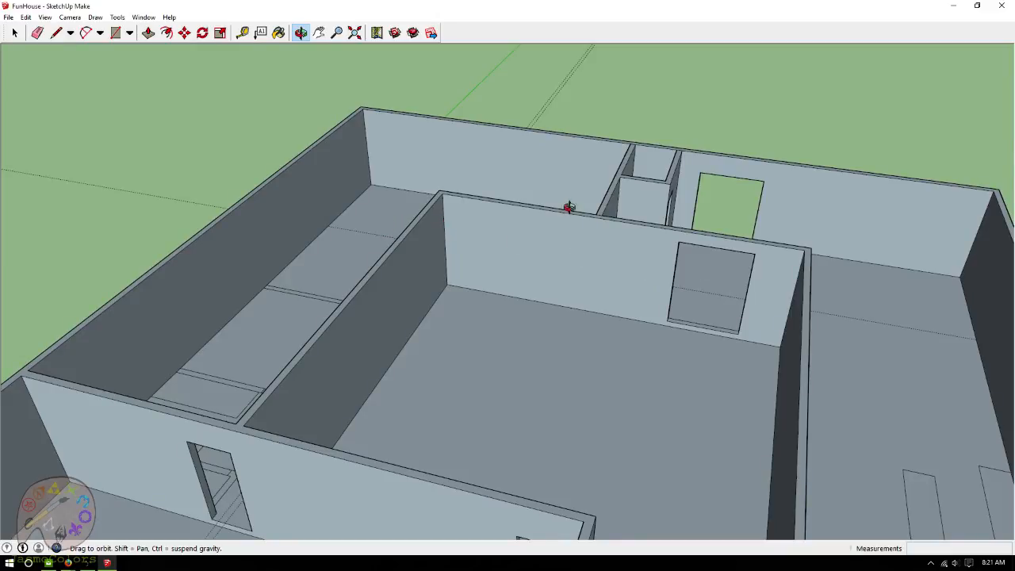
pyautogui.moveTo(431, 218); pyautogui.dragTo(268, 52)
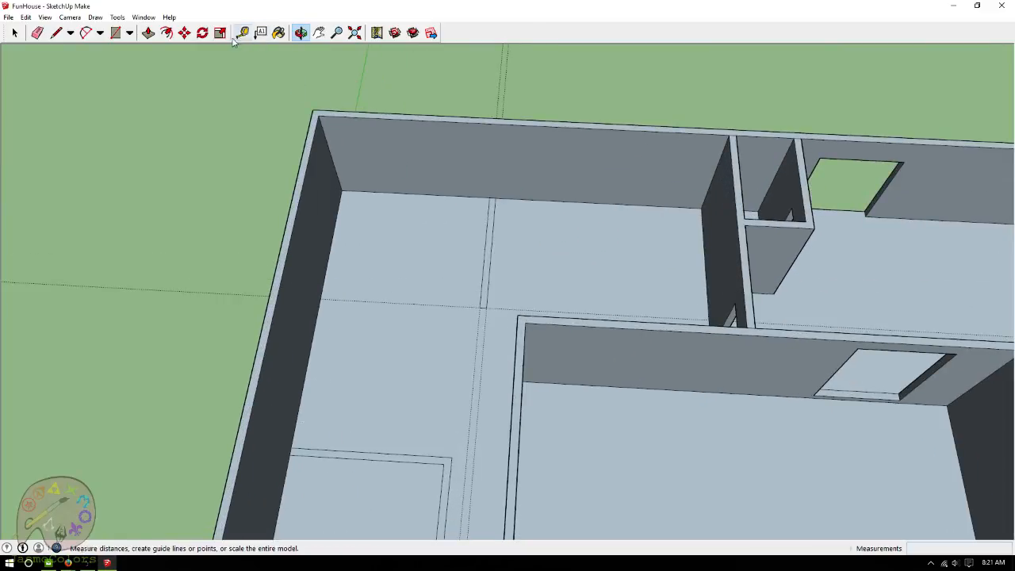
# Push/Pull the new 6" by 10' wall rectangle up to the top of the outer walls.
pyautogui.click(148, 33)
pyautogui.click(492, 214)
pyautogui.click(493, 211)
pyautogui.click(491, 210)
pyautogui.click(492, 204)
pyautogui.click(451, 129)
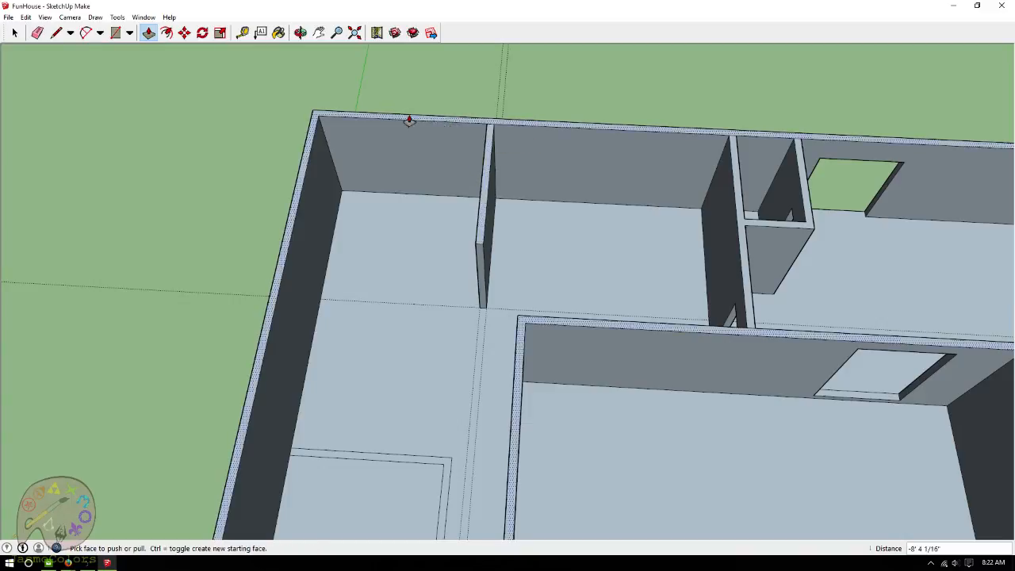
# Push/Pull the outlined room's wall strip beside the outer side wall up 9', level with the outer walls.
pyautogui.scroll(-4, 472, 90)
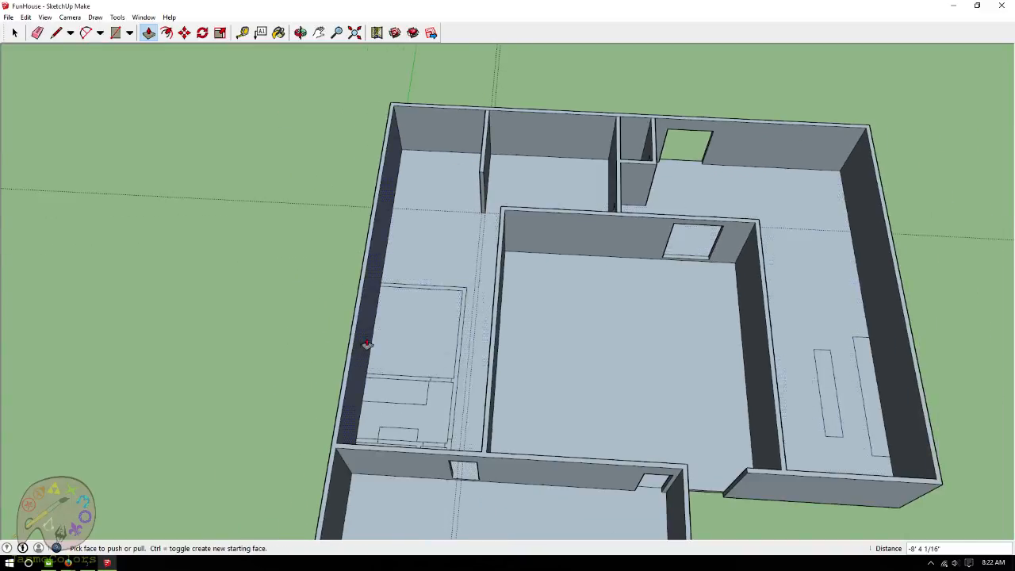
pyautogui.scroll(3, 364, 350)
pyautogui.click(396, 275)
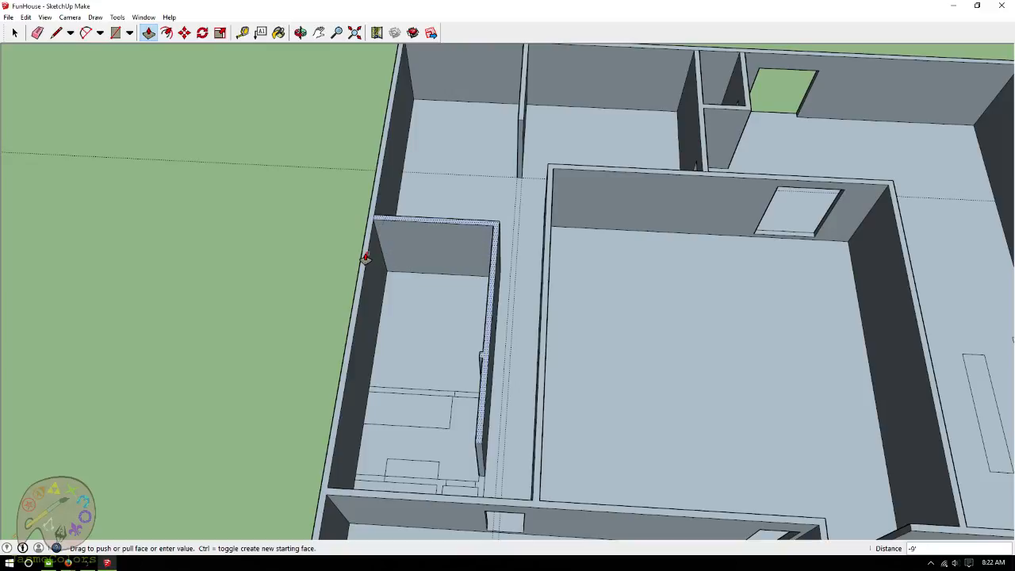
pyautogui.click(381, 256)
# Raise the outlined room's dividing wall, including its short end segment, and the rectangle against it to the outer walls' height.
pyautogui.click(384, 394)
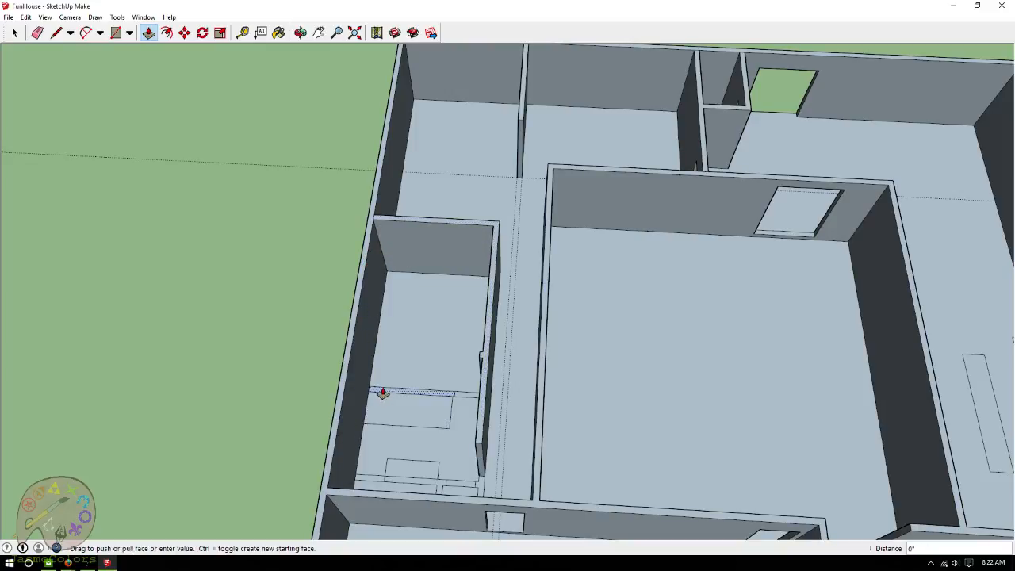
pyautogui.click(349, 379)
pyautogui.click(462, 397)
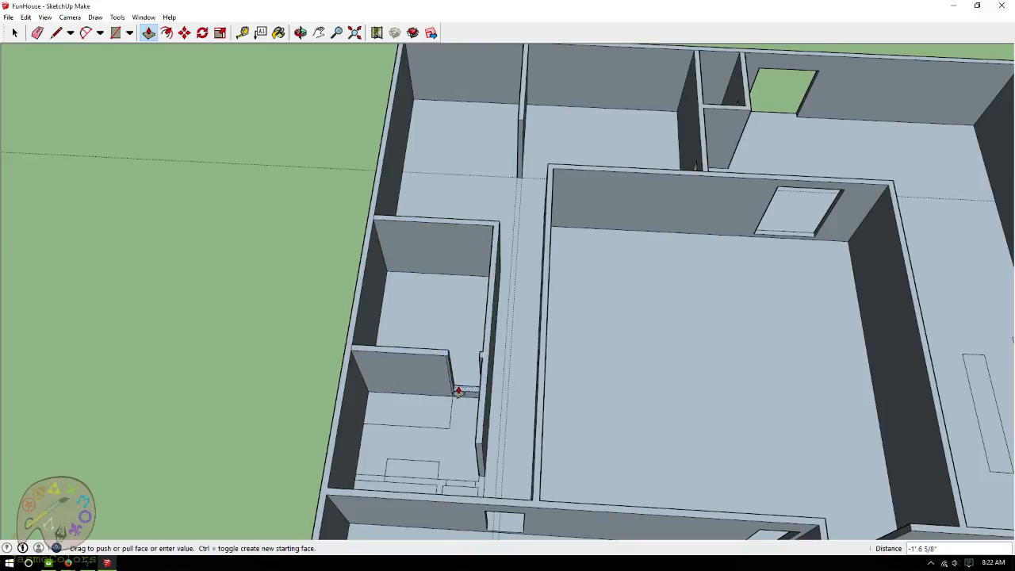
pyautogui.click(447, 358)
pyautogui.click(397, 415)
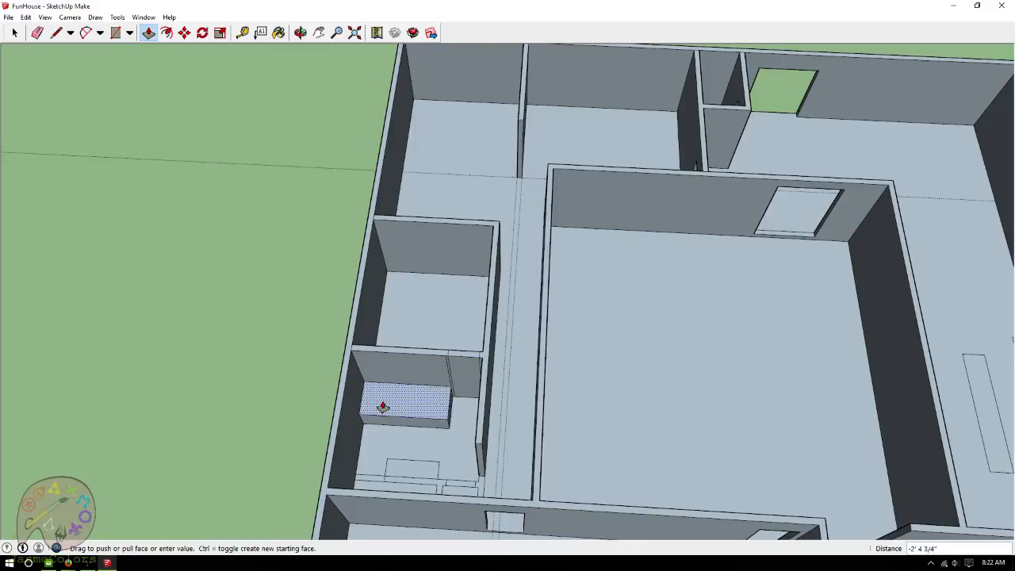
pyautogui.click(343, 387)
# Raise the L-shaped wall and the short wall segment beside it, at the end of the outlined room, to full wall height.
pyautogui.scroll(-1, 642, 363)
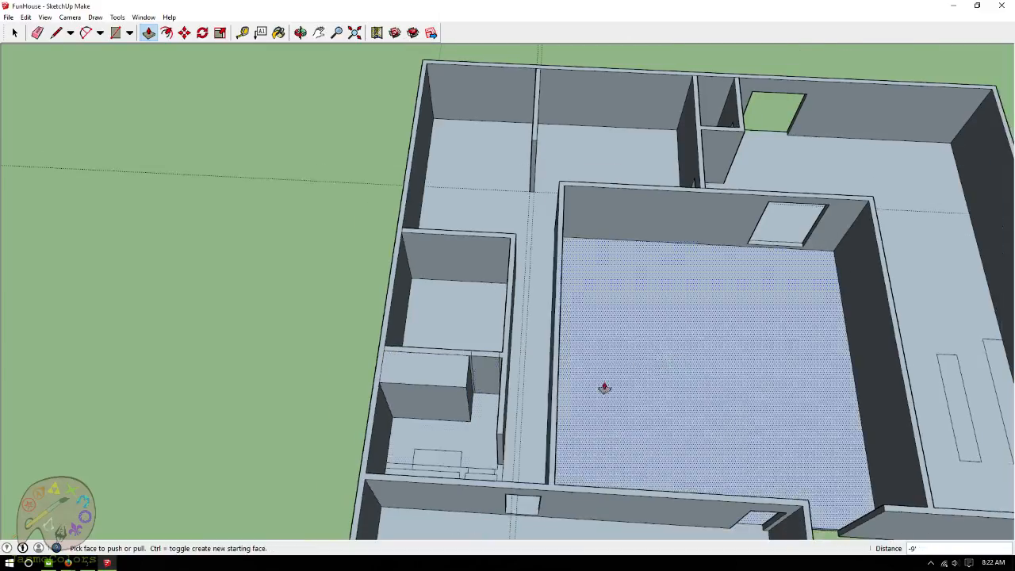
pyautogui.click(431, 472)
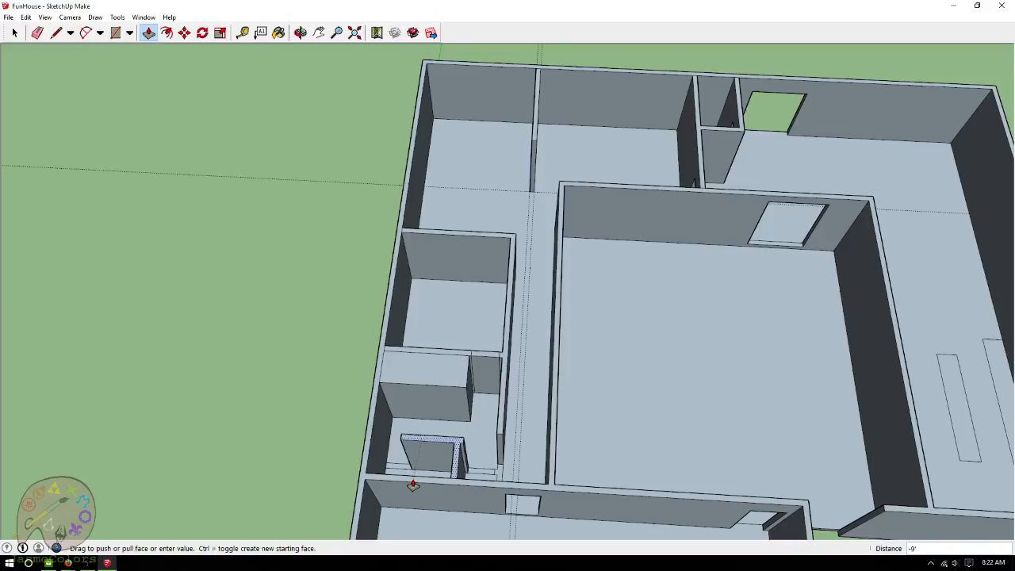
pyautogui.click(488, 486)
pyautogui.scroll(4, 429, 491)
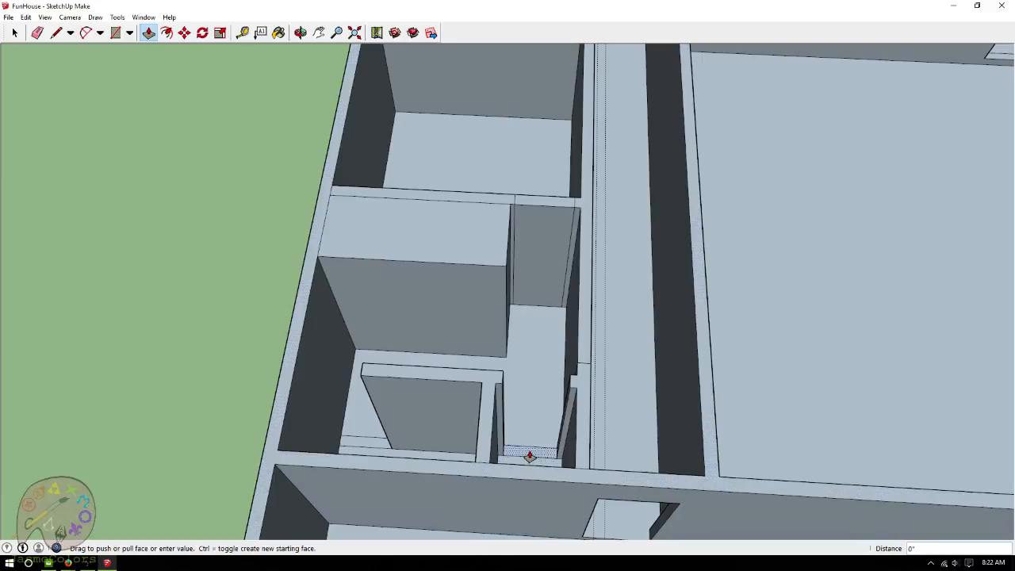
pyautogui.doubleClick(499, 444)
# Push/Pull the narrow floor strip between the outer side wall and the L-shaped wall up 2".
pyautogui.scroll(5, 357, 444)
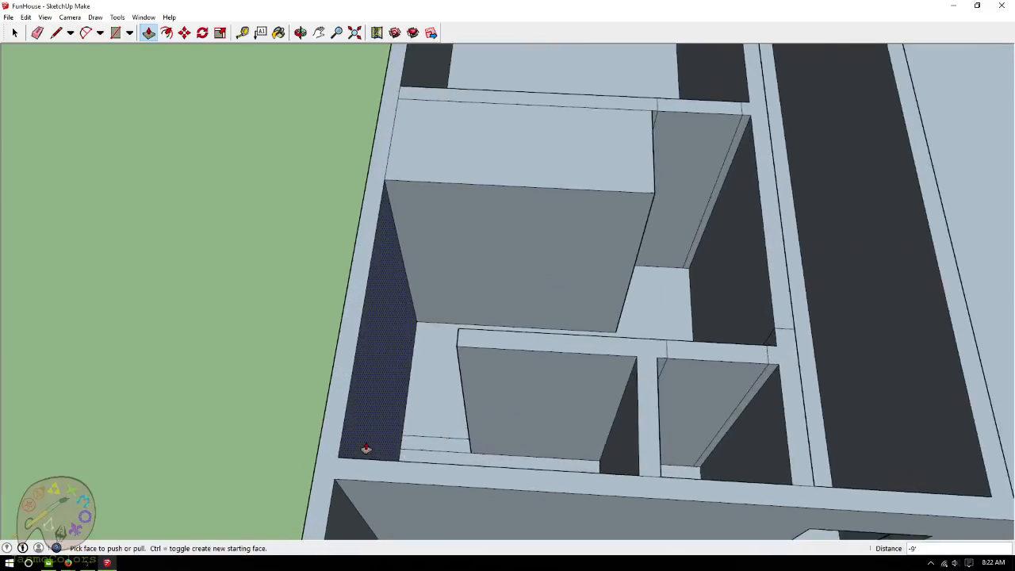
pyautogui.click(452, 446)
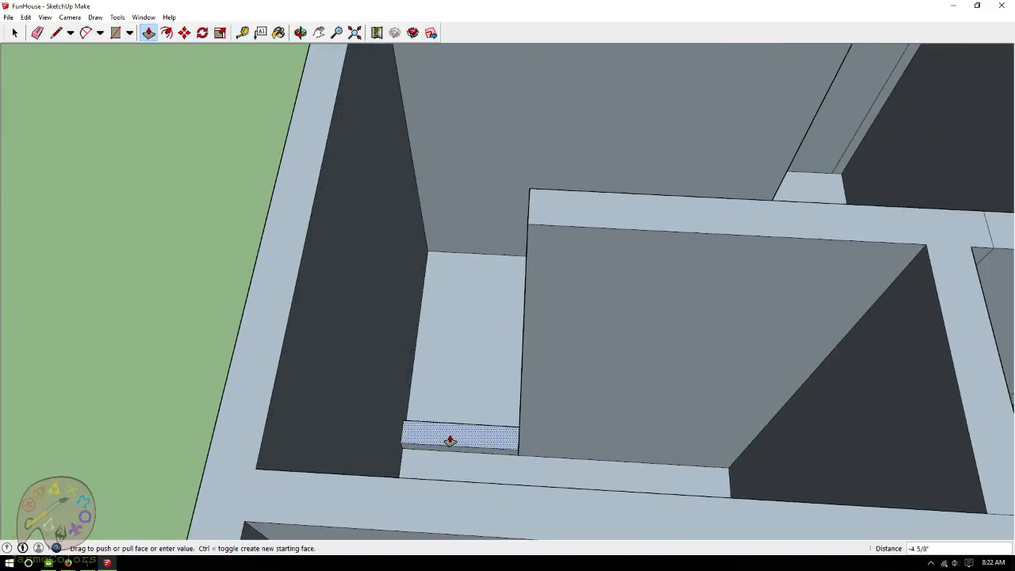
pyautogui.write('2')
pyautogui.press('Return')
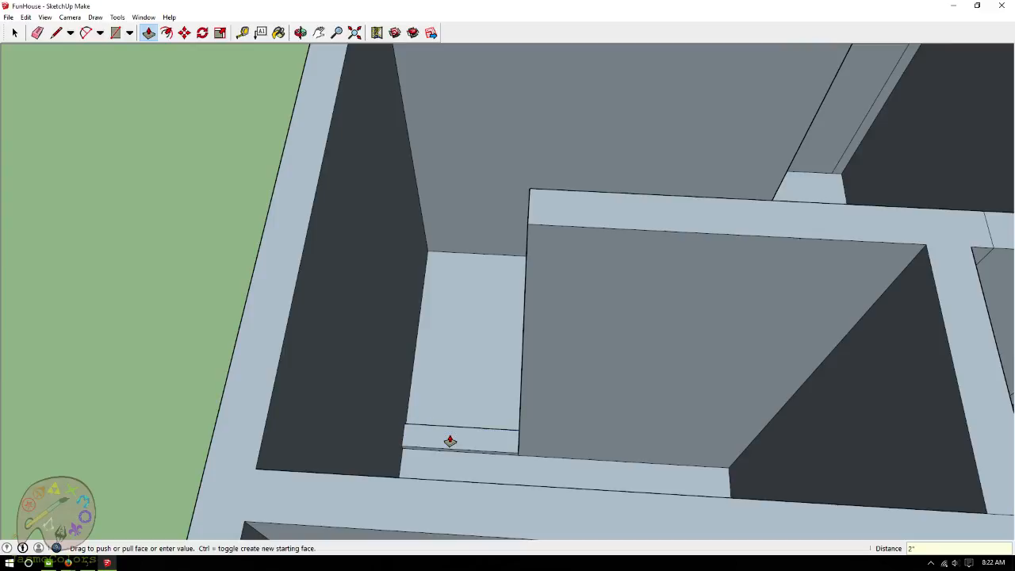
pyautogui.scroll(-4, 279, 400)
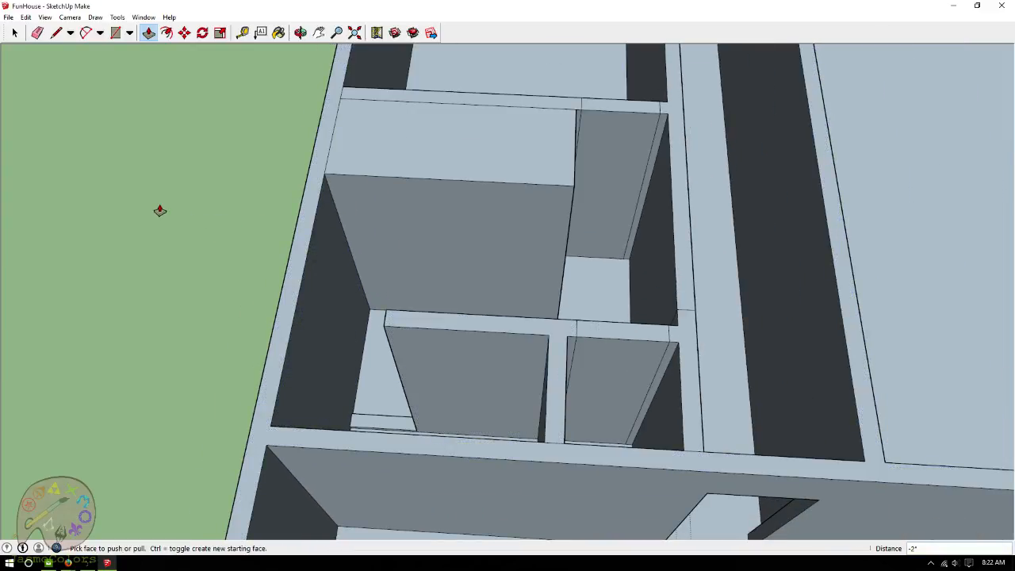
# Place guides 7' above the floor on the two cross walls that carry door outlines.
pyautogui.scroll(-1, 82, 231)
pyautogui.scroll(4, 553, 312)
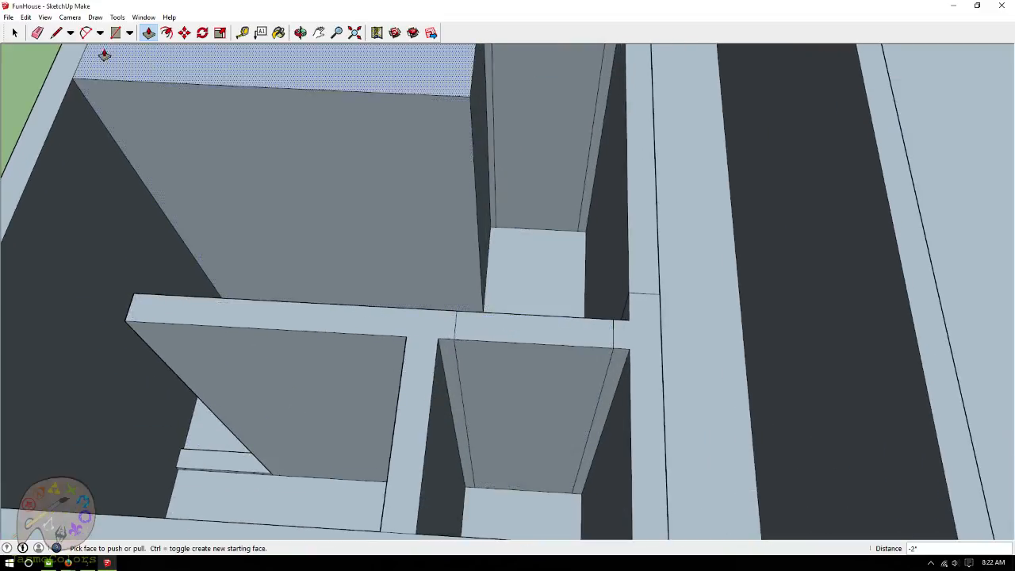
pyautogui.click(242, 33)
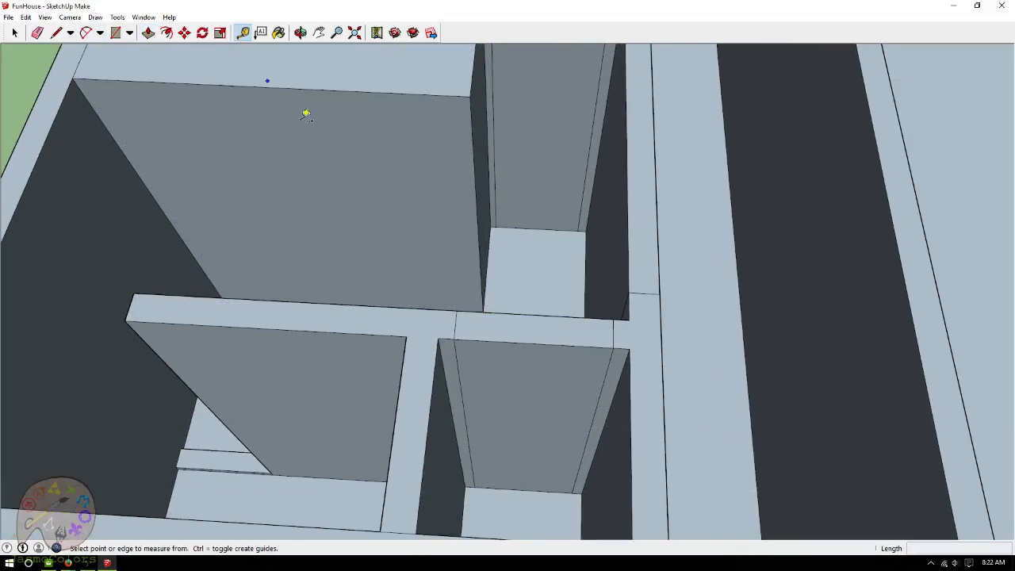
pyautogui.click(523, 488)
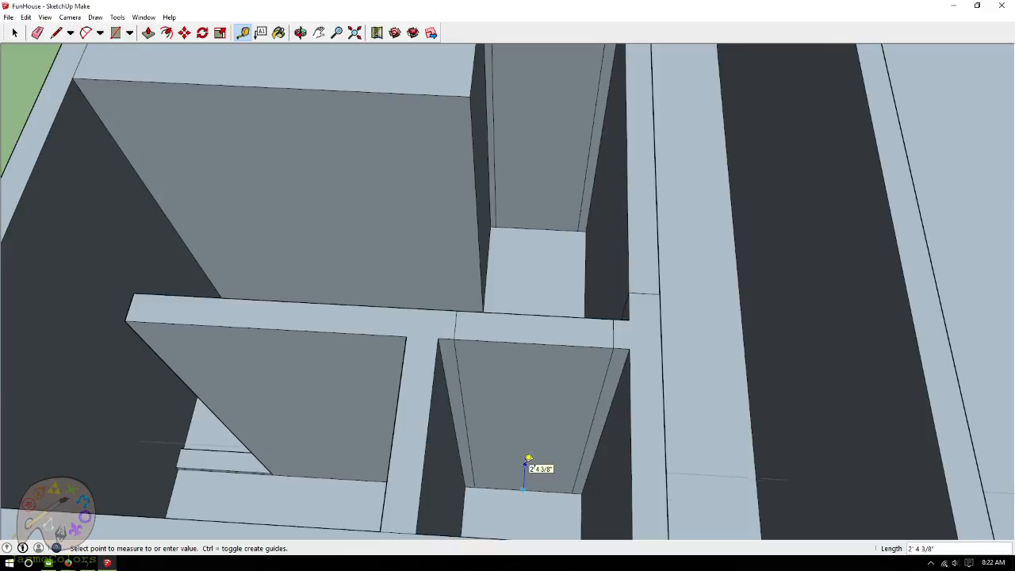
pyautogui.write("7'")
pyautogui.press('Return')
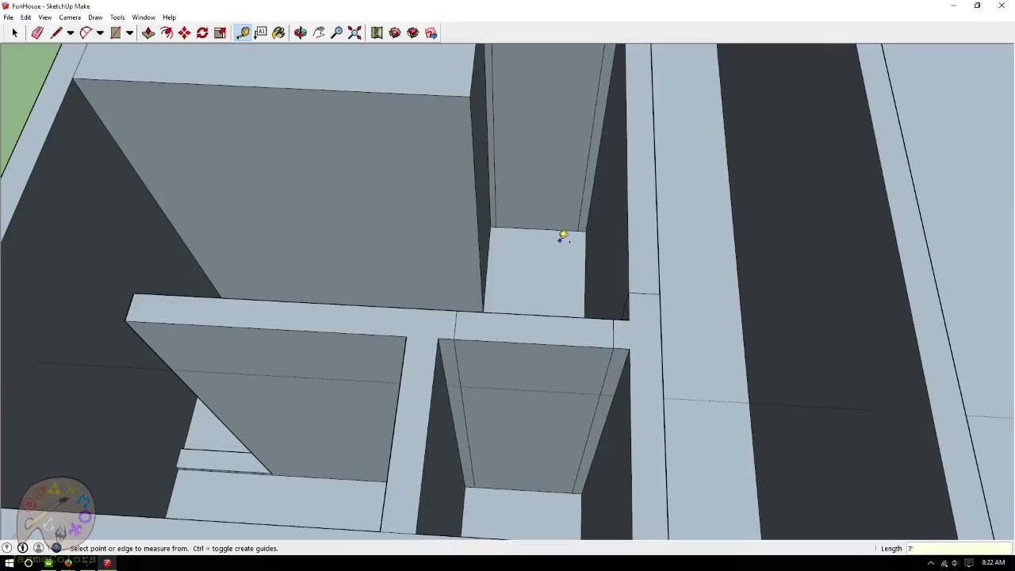
pyautogui.click(526, 228)
pyautogui.write("7'")
pyautogui.press('Return')
pyautogui.scroll(-1, 510, 176)
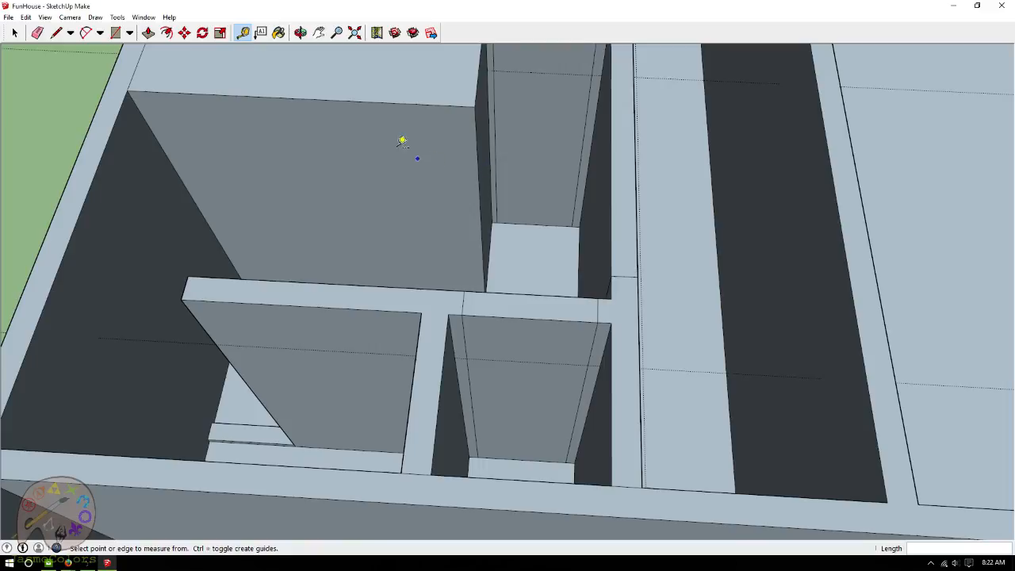
# Draw door-head lines along the 7' guides between the vertical outline edges on both cross walls.
pyautogui.click(58, 32)
pyautogui.click(494, 71)
pyautogui.click(594, 72)
pyautogui.click(467, 358)
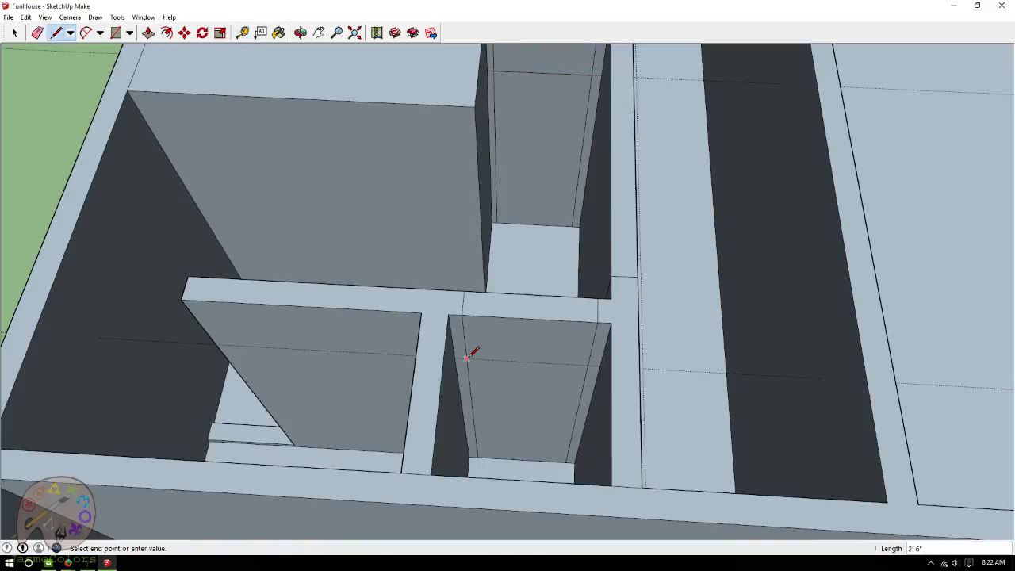
pyautogui.click(588, 365)
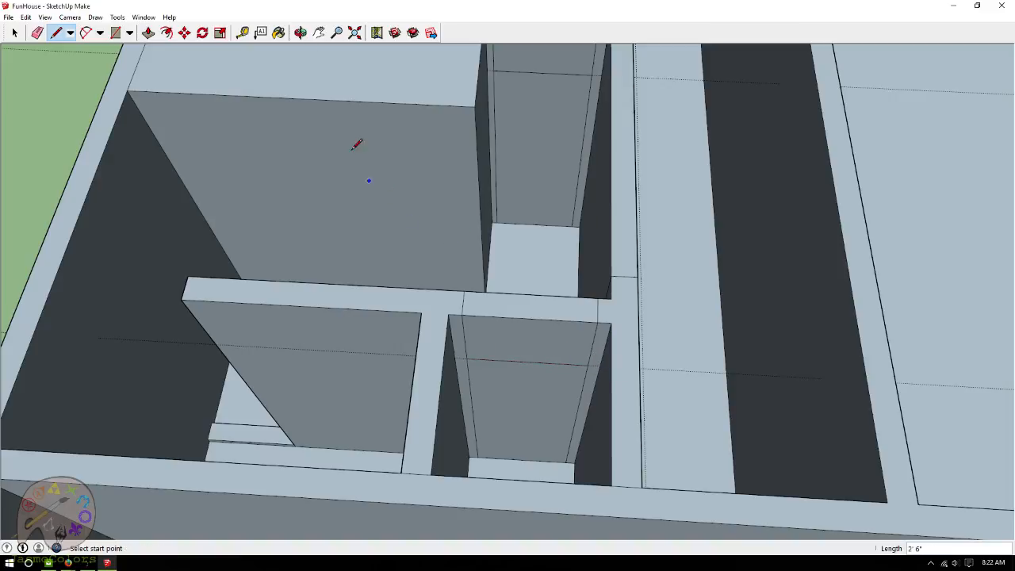
# Push/Pull the two outlined door faces through their walls to cut the doorways.
pyautogui.click(301, 33)
pyautogui.moveTo(492, 222); pyautogui.dragTo(415, 182)
pyautogui.click(148, 32)
pyautogui.click(511, 206)
pyautogui.click(518, 185)
pyautogui.click(507, 406)
pyautogui.click(514, 378)
# Delete the leftover door-outline edges above both new doorways, including the threshold line in the doorway of the smaller room.
pyautogui.click(20, 35)
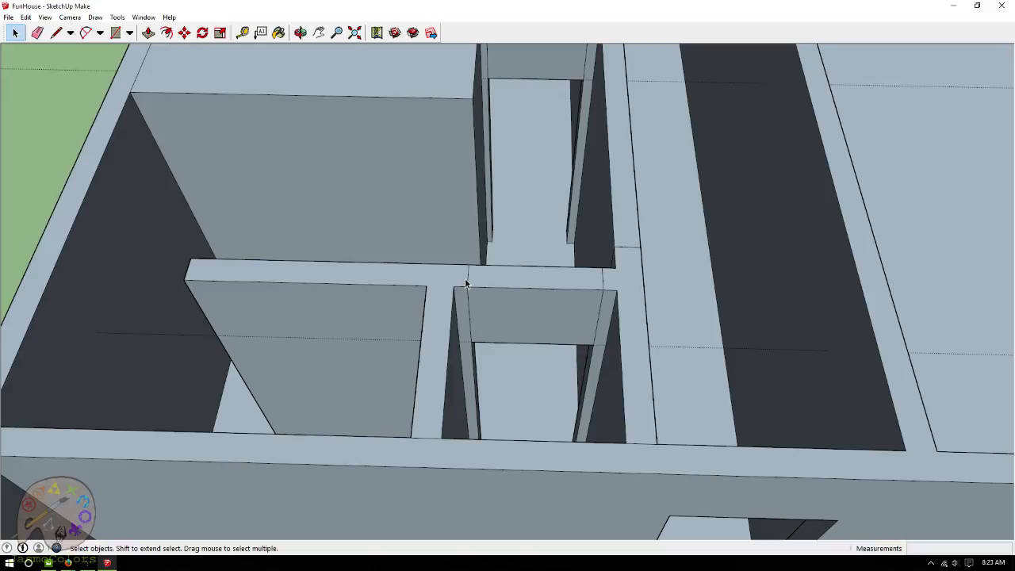
pyautogui.click(469, 302)
pyautogui.scroll(-6, 603, 347)
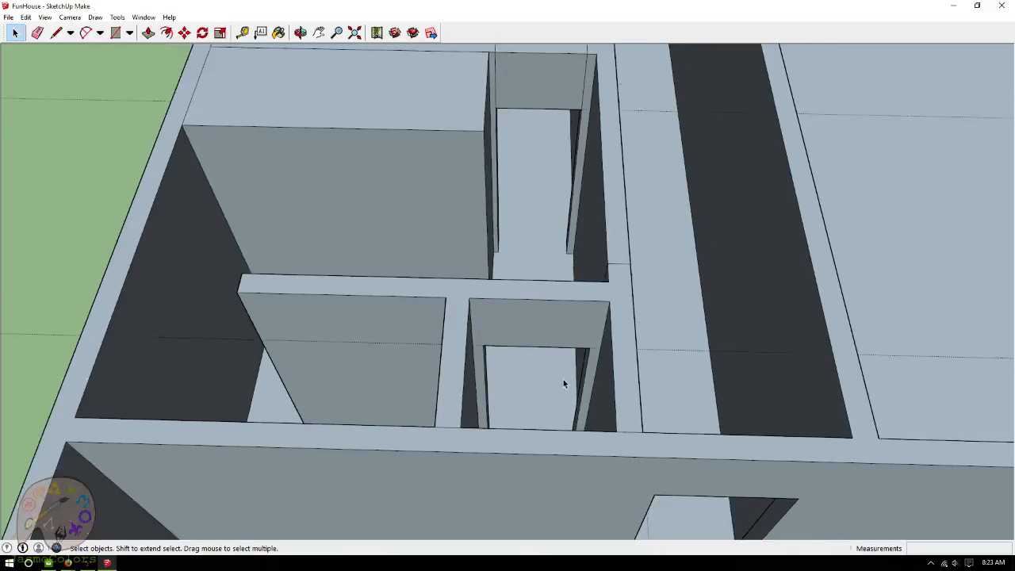
pyautogui.scroll(6, 355, 342)
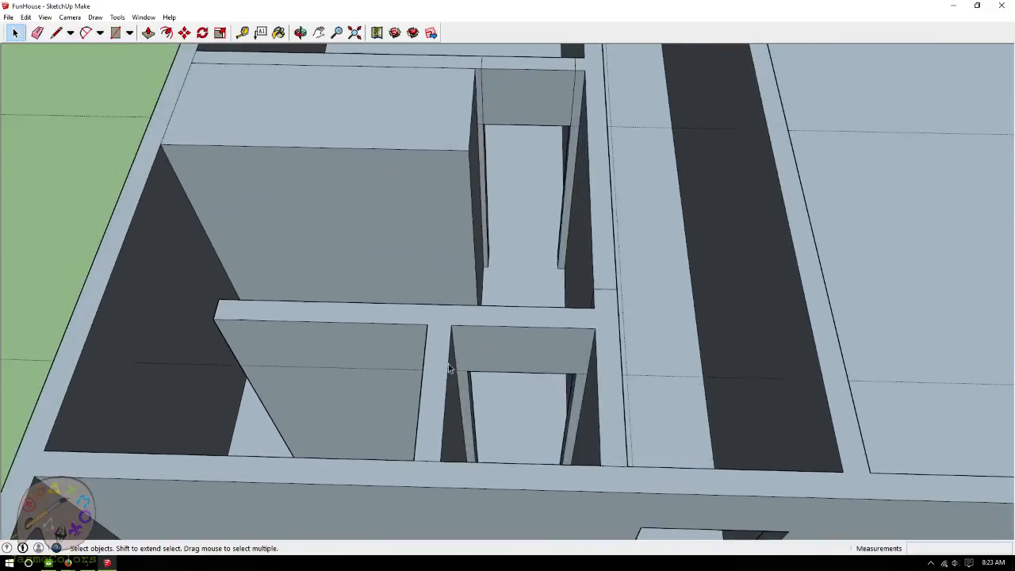
pyautogui.click(520, 499)
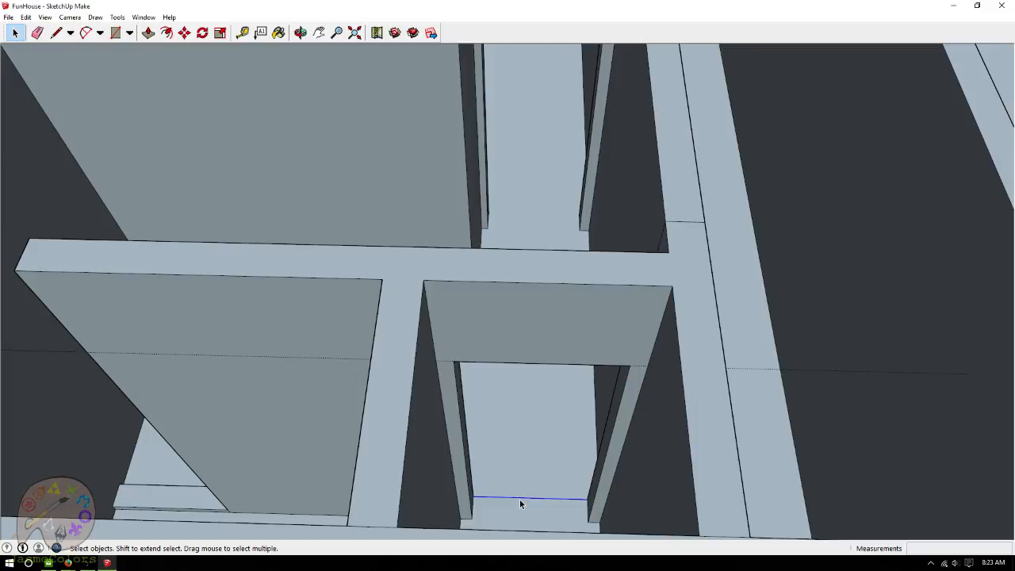
pyautogui.press('Delete')
pyautogui.scroll(-4, 521, 500)
pyautogui.scroll(2, 538, 144)
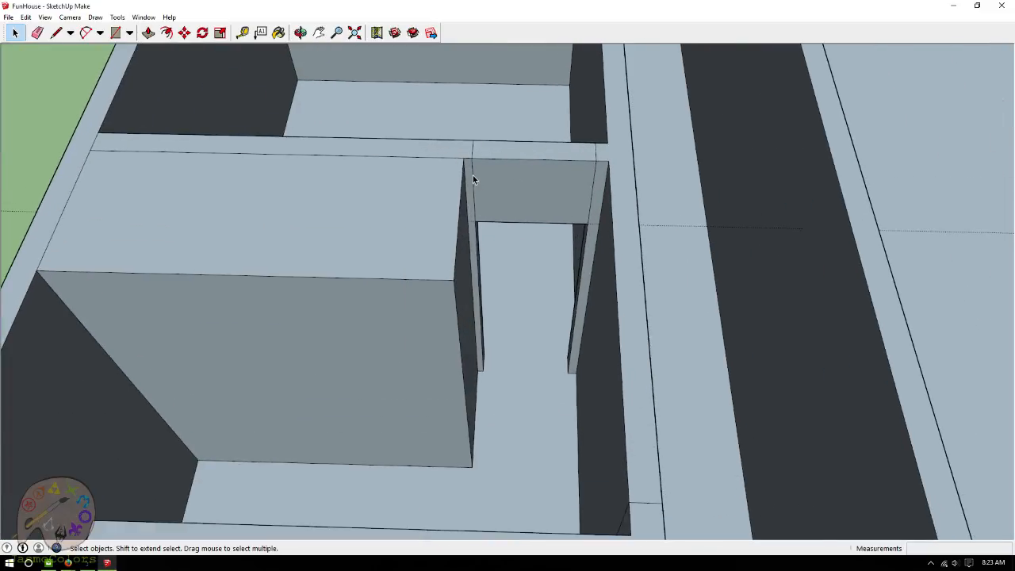
pyautogui.keyDown('shift'); pyautogui.click(473, 150); pyautogui.keyUp('shift')
pyautogui.press('Delete')
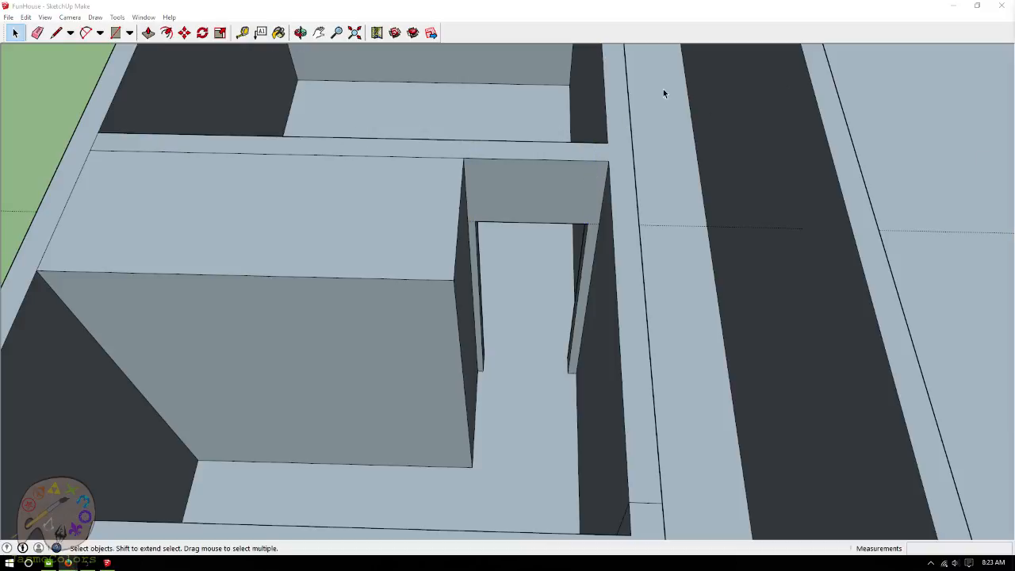
# Delete the leftover outline edges above both doorways on the opposite faces of their walls.
pyautogui.click(301, 32)
pyautogui.moveTo(369, 174); pyautogui.dragTo(583, 403)
pyautogui.moveTo(658, 310); pyautogui.dragTo(198, 101)
pyautogui.press('space')
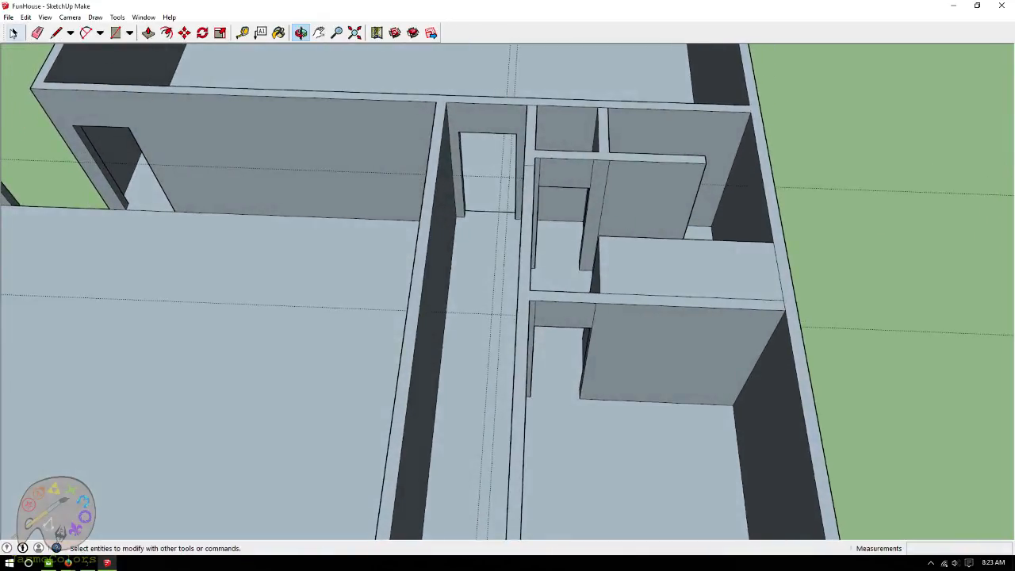
pyautogui.scroll(3, 567, 357)
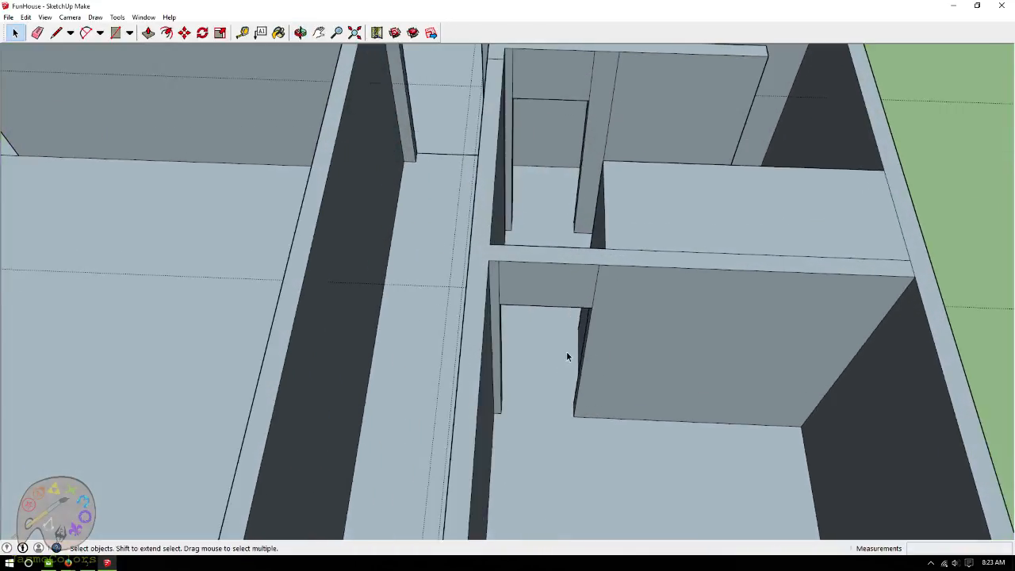
pyautogui.click(498, 279)
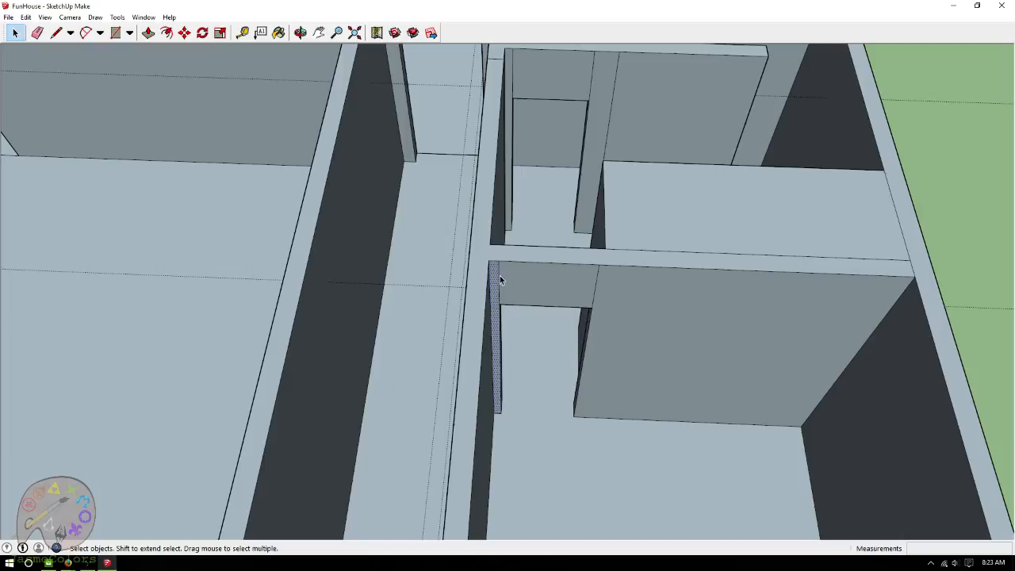
pyautogui.keyDown('shift'); pyautogui.click(598, 280); pyautogui.keyUp('shift')
pyautogui.press('Delete')
pyautogui.keyDown('shift'); pyautogui.click(592, 74); pyautogui.keyUp('shift')
pyautogui.press('Delete')
pyautogui.scroll(-3, 504, 319)
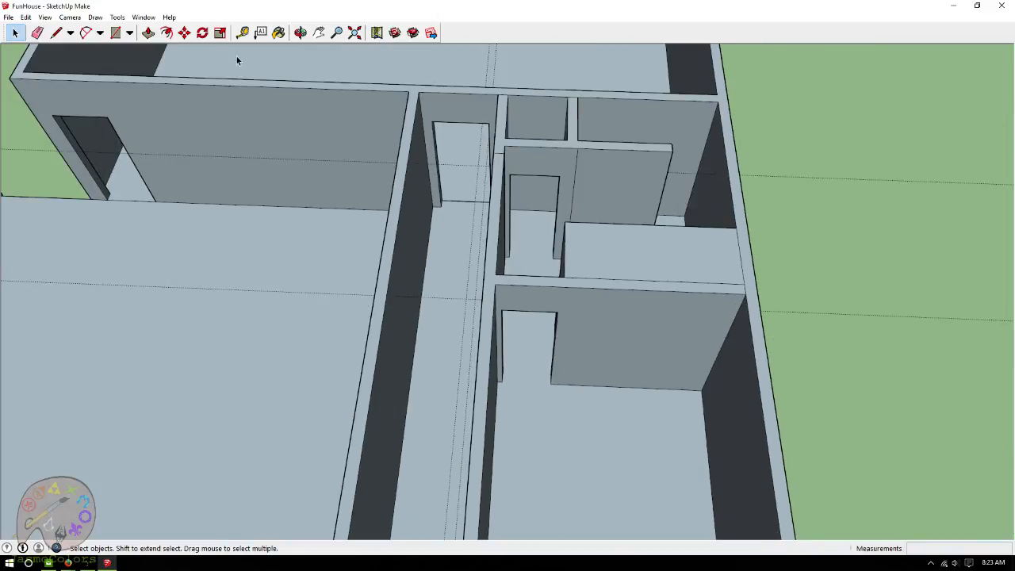
# Push/Pull the small floor rectangle against the bathroom-sized room's dividing wall up into a low block.
pyautogui.click(300, 33)
pyautogui.moveTo(587, 161); pyautogui.dragTo(766, 223)
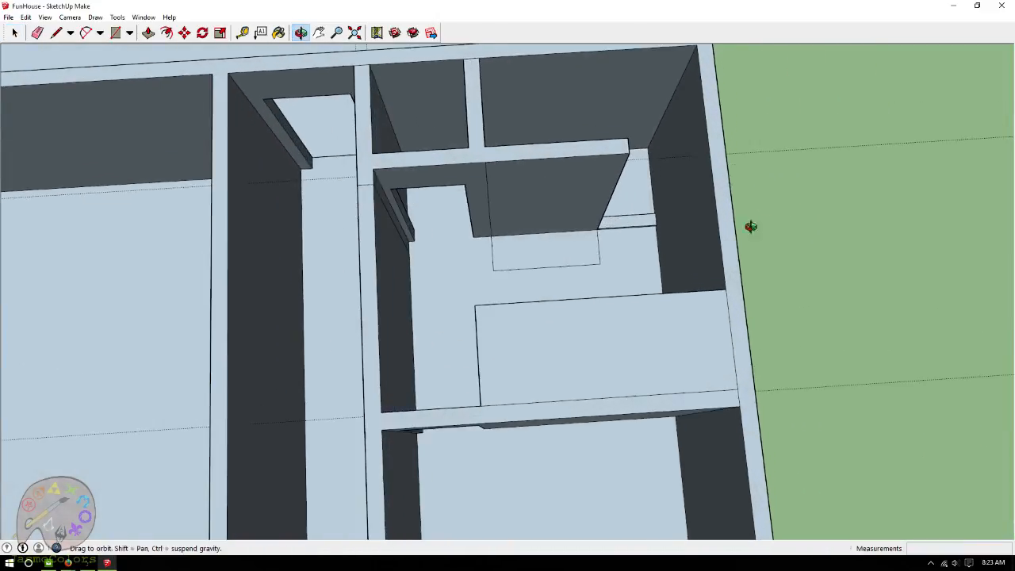
pyautogui.scroll(3, 595, 288)
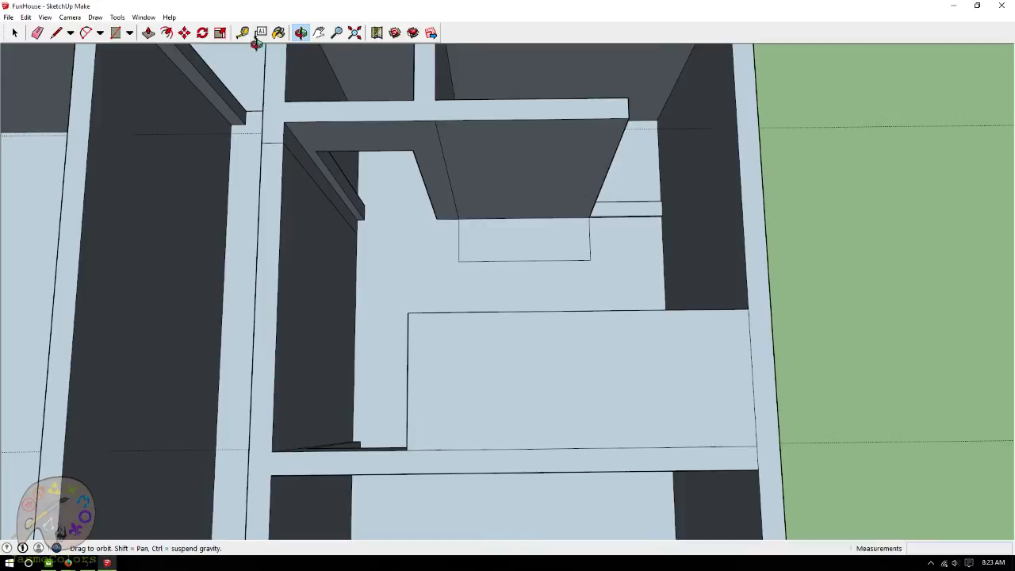
pyautogui.click(149, 32)
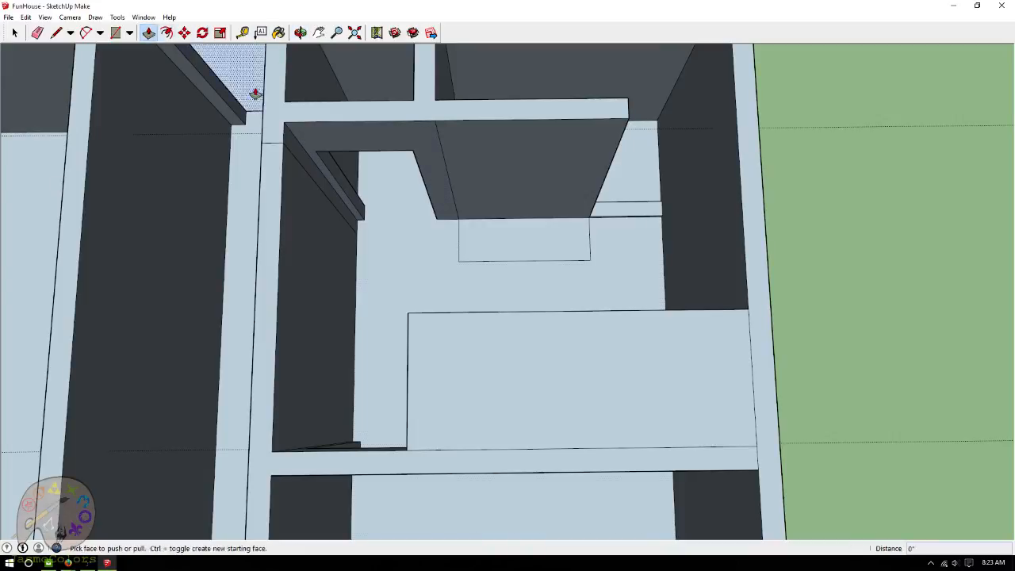
pyautogui.moveTo(483, 245); pyautogui.dragTo(483, 240)
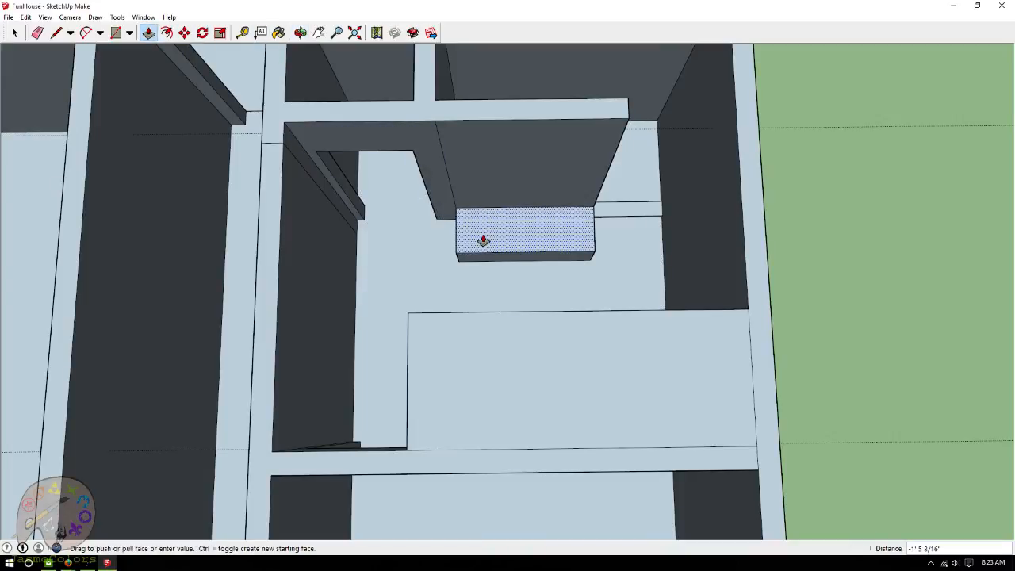
pyautogui.press('Return')
pyautogui.press('space')
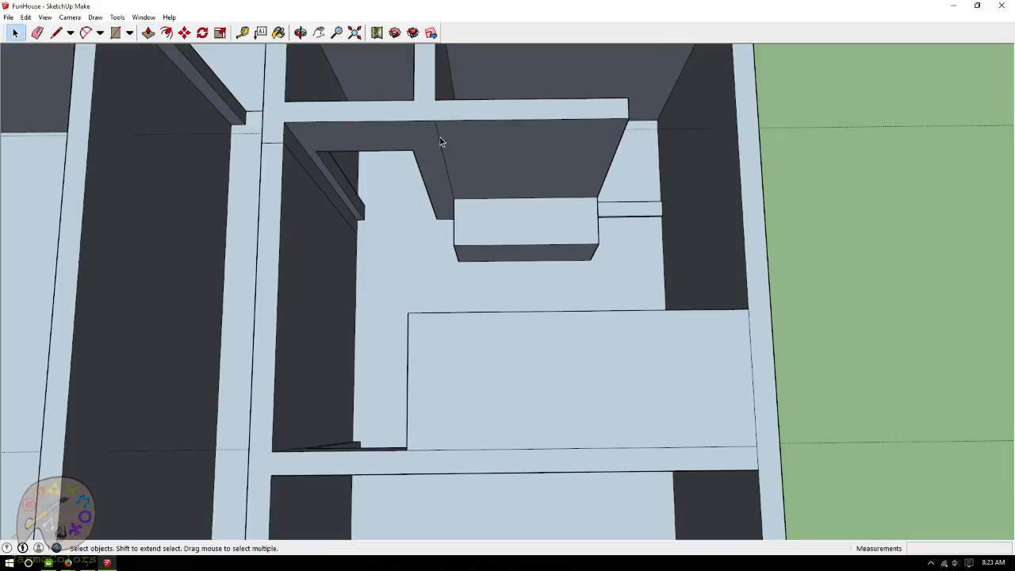
# Place doorway guides on the wall beside the hallway, one offset from the existing vertical edge and one 7' above the floor.
pyautogui.click(243, 33)
pyautogui.click(326, 197)
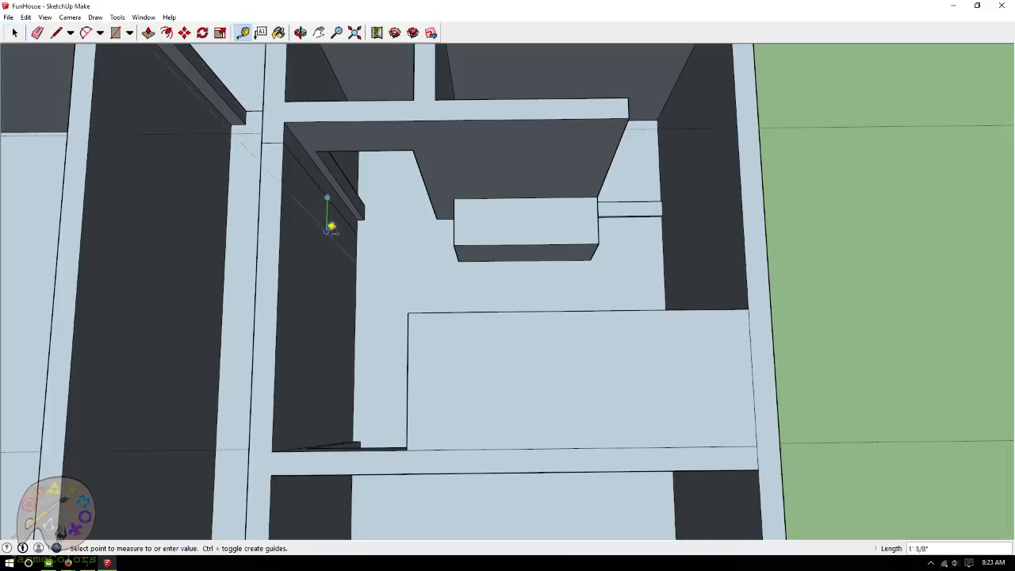
pyautogui.press('Return')
pyautogui.click(354, 264)
pyautogui.click(355, 268)
pyautogui.click(326, 252)
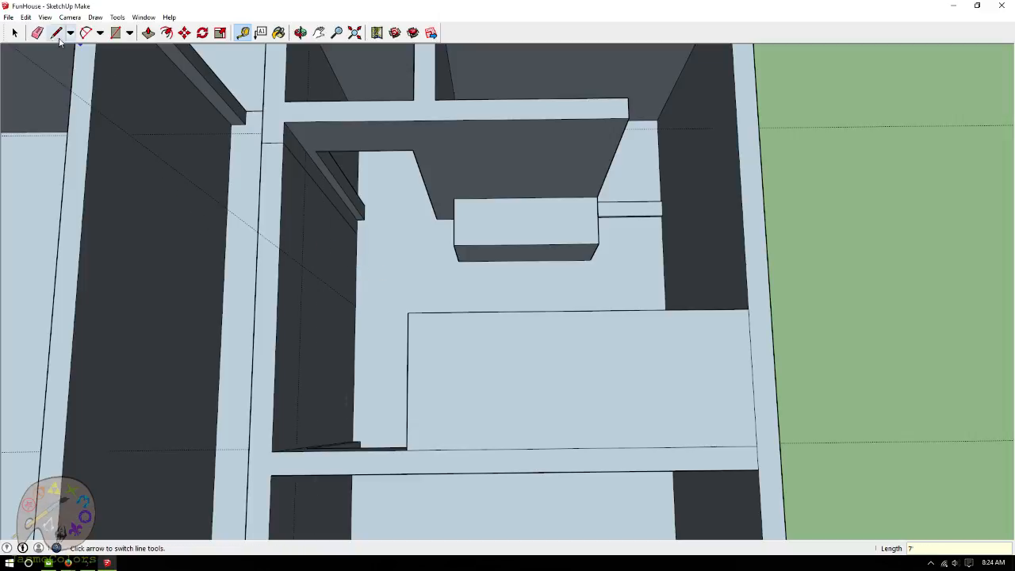
# Draw the doorway rectangle between the guides on the hallway wall and push it into the wall.
pyautogui.click(115, 32)
pyautogui.click(303, 265)
pyautogui.click(361, 228)
pyautogui.click(149, 32)
pyautogui.click(352, 252)
pyautogui.click(329, 253)
pyautogui.click(327, 252)
pyautogui.click(335, 242)
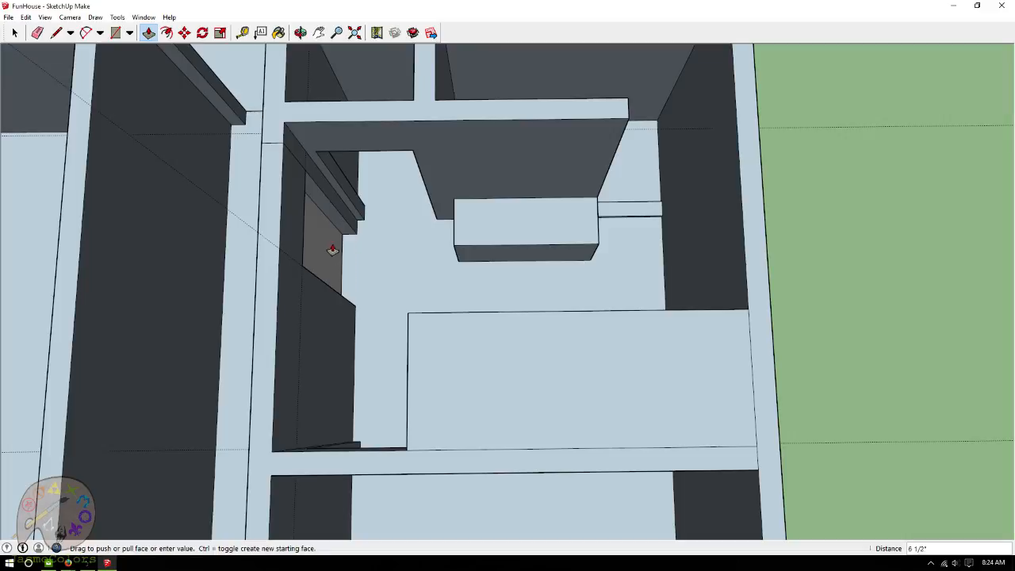
# Push/Pull the remaining door face to open the doorway completely through the hallway wall.
pyautogui.click(301, 33)
pyautogui.moveTo(301, 119); pyautogui.dragTo(394, 358)
pyautogui.moveTo(478, 152); pyautogui.dragTo(362, 97)
pyautogui.click(148, 33)
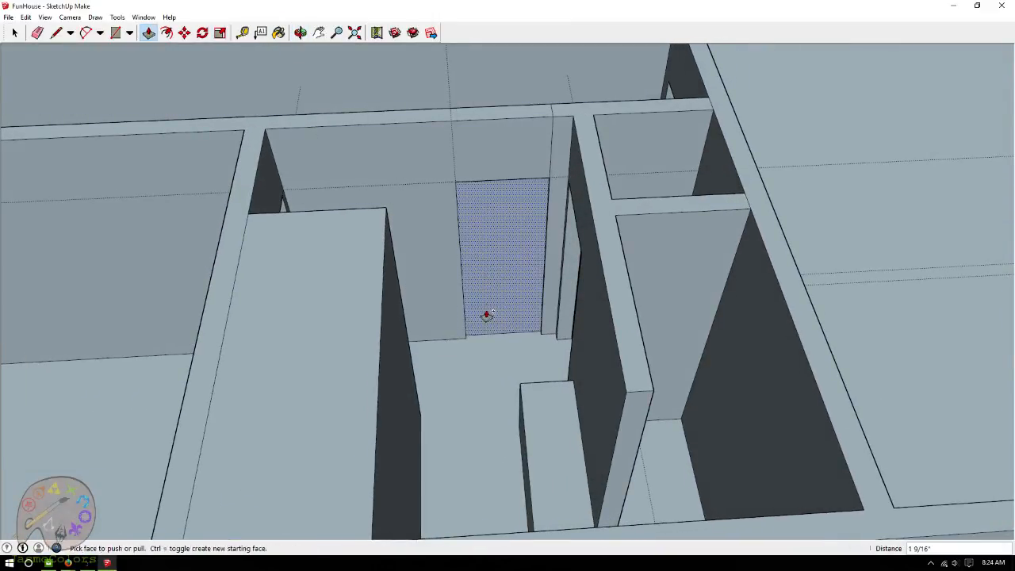
pyautogui.click(479, 330)
pyautogui.click(483, 297)
# Delete the leftover edges around the hallway doorway and all guides in the model.
pyautogui.click(14, 33)
pyautogui.click(503, 324)
pyautogui.press('Delete')
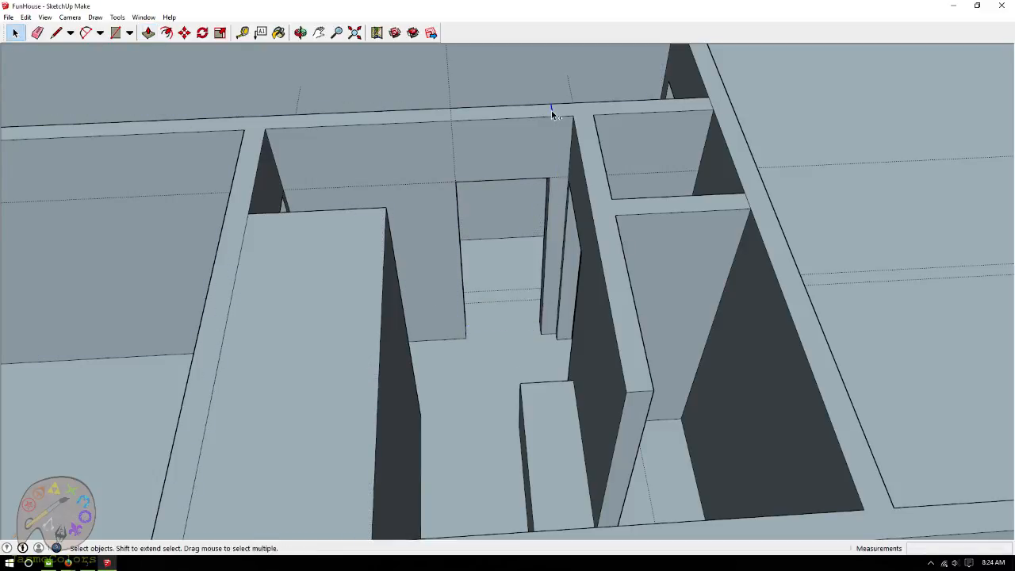
pyautogui.click(25, 17)
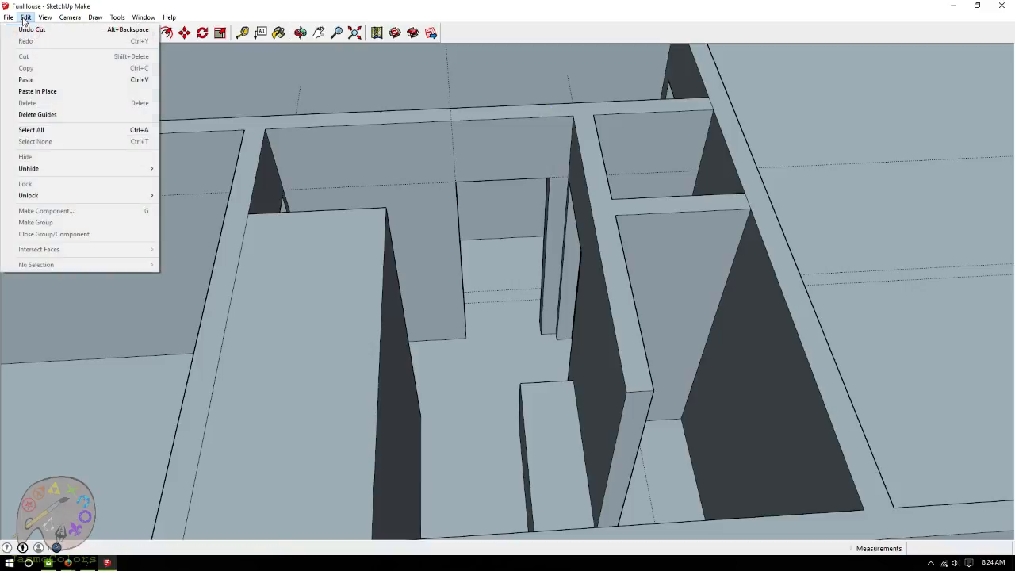
pyautogui.click(71, 115)
# Examine the new doorways, small rooms and overall wall layout of the house from several angles.
pyautogui.press('o')
pyautogui.moveTo(471, 230); pyautogui.dragTo(843, 254)
pyautogui.click(15, 32)
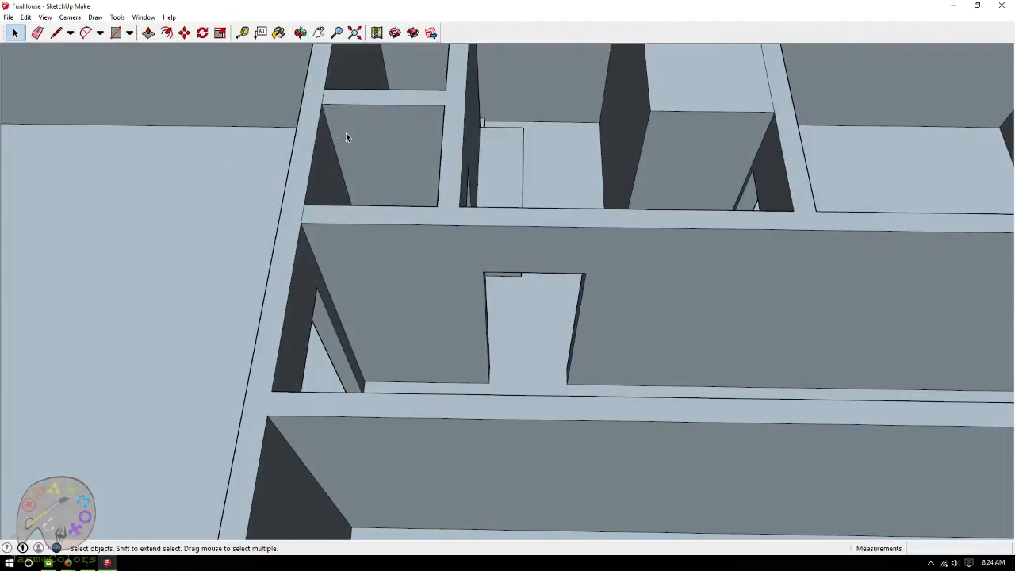
pyautogui.click(301, 32)
pyautogui.moveTo(508, 266); pyautogui.dragTo(810, 288)
pyautogui.scroll(-6, 514, 238)
pyautogui.moveTo(510, 211); pyautogui.dragTo(587, 222)
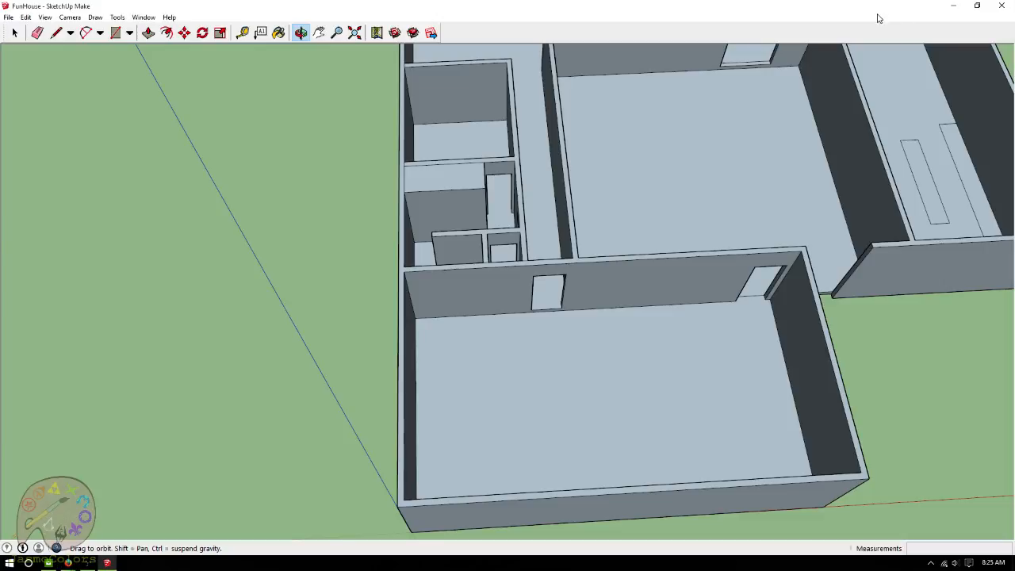
pyautogui.moveTo(707, 238); pyautogui.dragTo(496, 230)
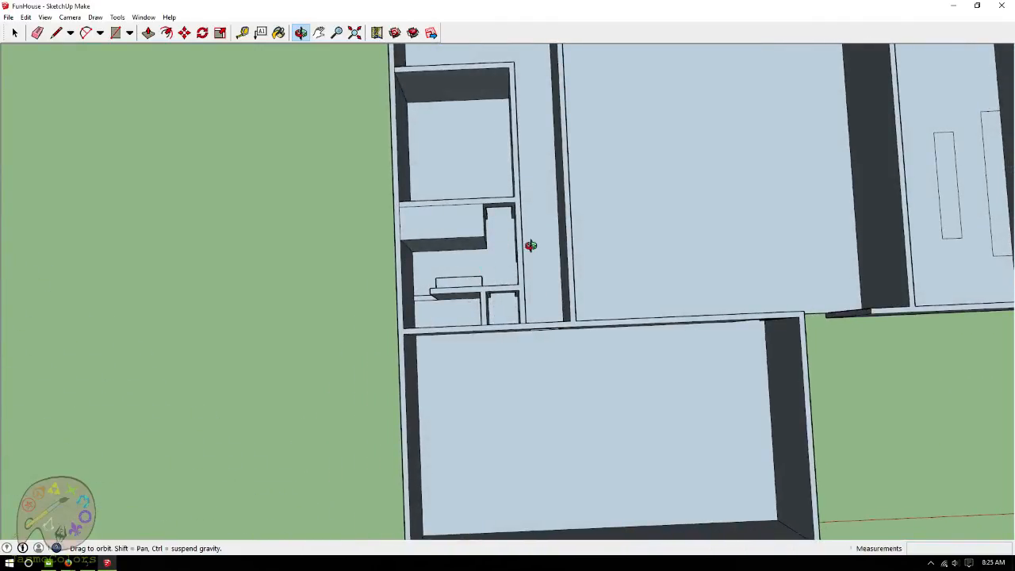
pyautogui.moveTo(611, 269); pyautogui.dragTo(633, 138)
pyautogui.moveTo(535, 376); pyautogui.dragTo(573, 407)
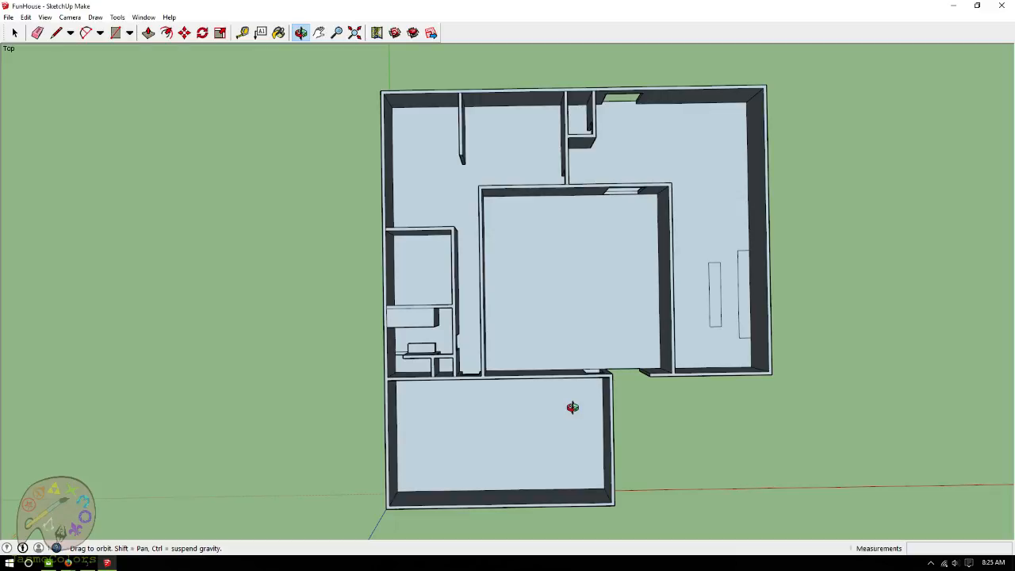
pyautogui.moveTo(601, 328); pyautogui.dragTo(577, 280)
pyautogui.scroll(4, 444, 73)
pyautogui.moveTo(444, 71); pyautogui.dragTo(580, 386)
pyautogui.scroll(-1, 403, 329)
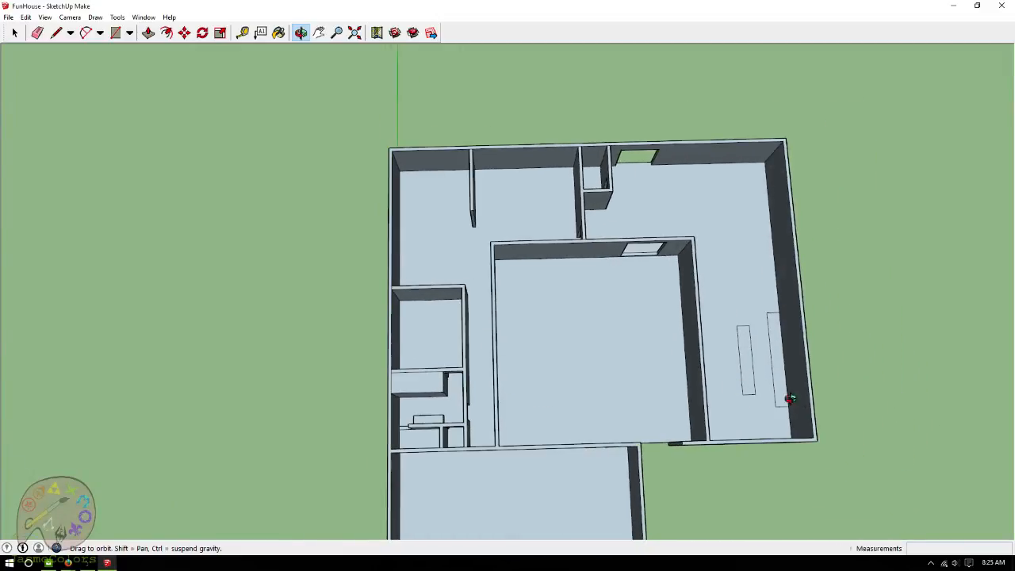
pyautogui.scroll(2, 797, 402)
pyautogui.moveTo(673, 382); pyautogui.dragTo(564, 127)
pyautogui.moveTo(691, 166); pyautogui.dragTo(600, 336)
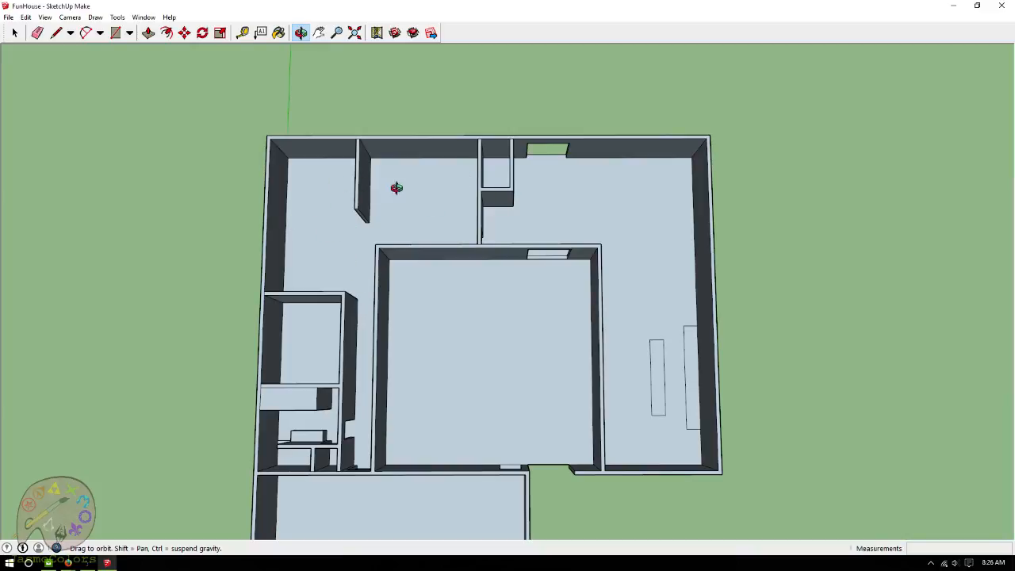
pyautogui.moveTo(461, 222); pyautogui.dragTo(504, 160)
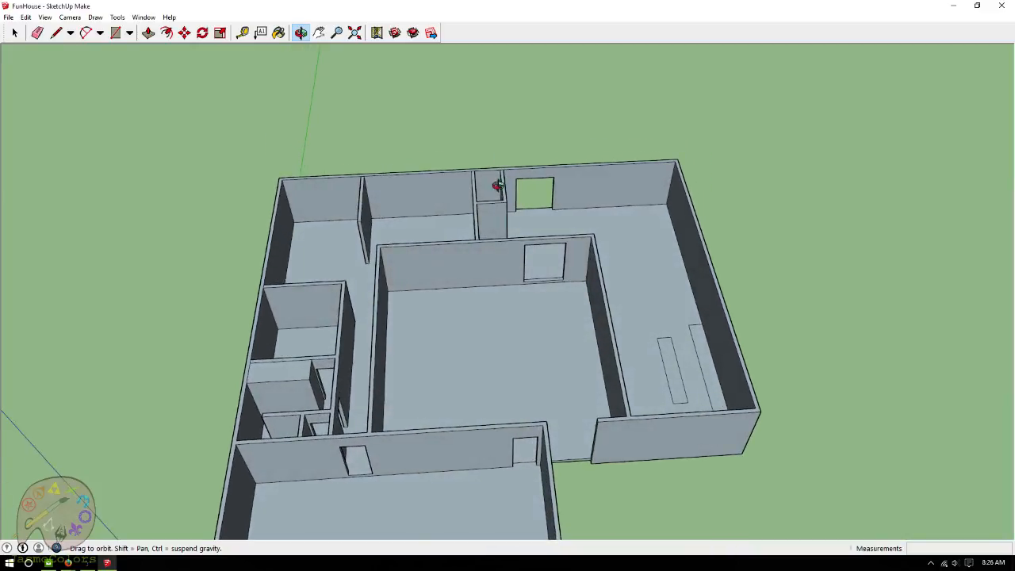
# Try the Concrete_Aggregate material from the Asphalt and Concrete collection on the large central room's floor.
pyautogui.moveTo(500, 220); pyautogui.dragTo(561, 396)
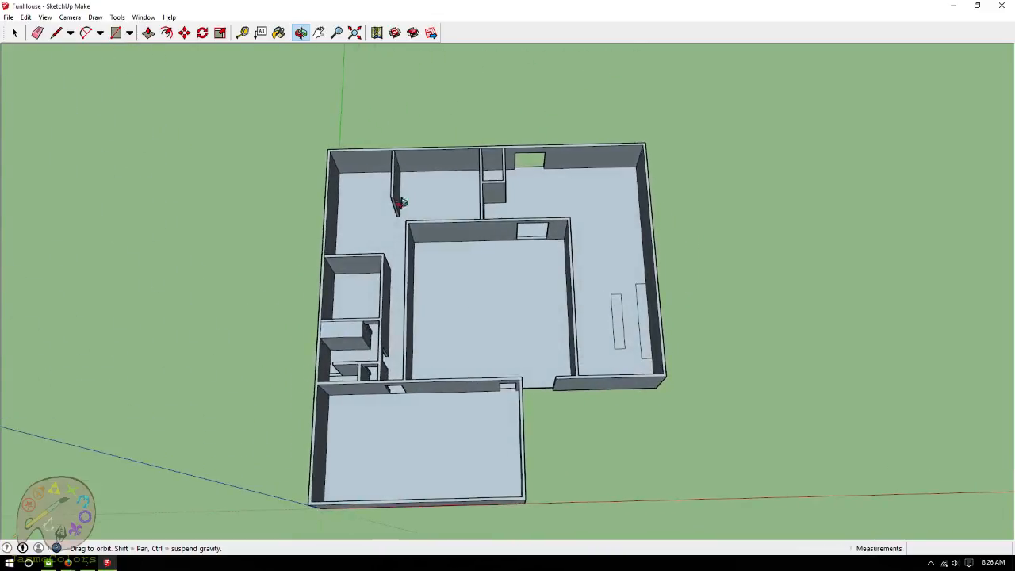
pyautogui.click(279, 32)
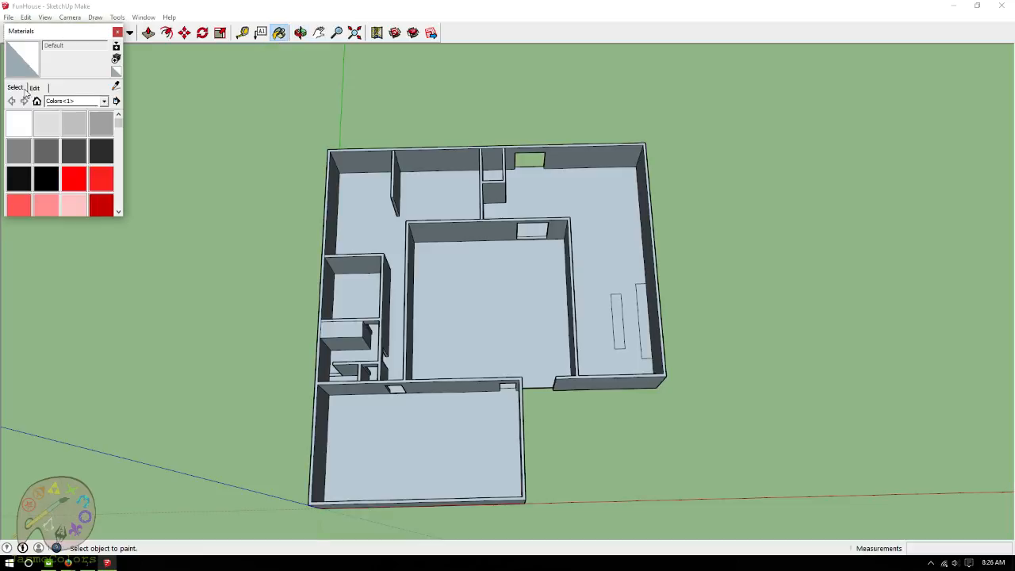
pyautogui.click(100, 103)
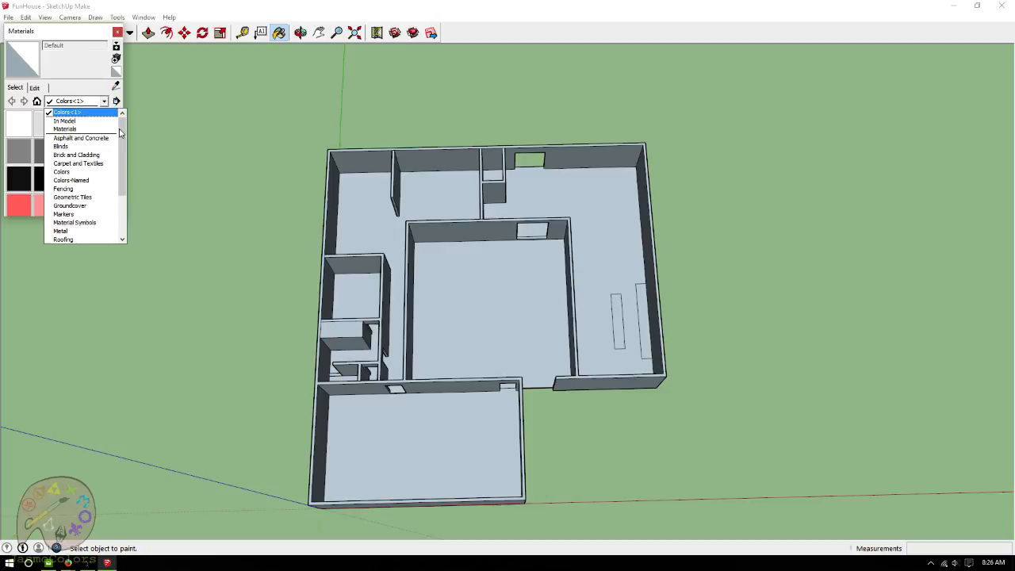
pyautogui.click(92, 139)
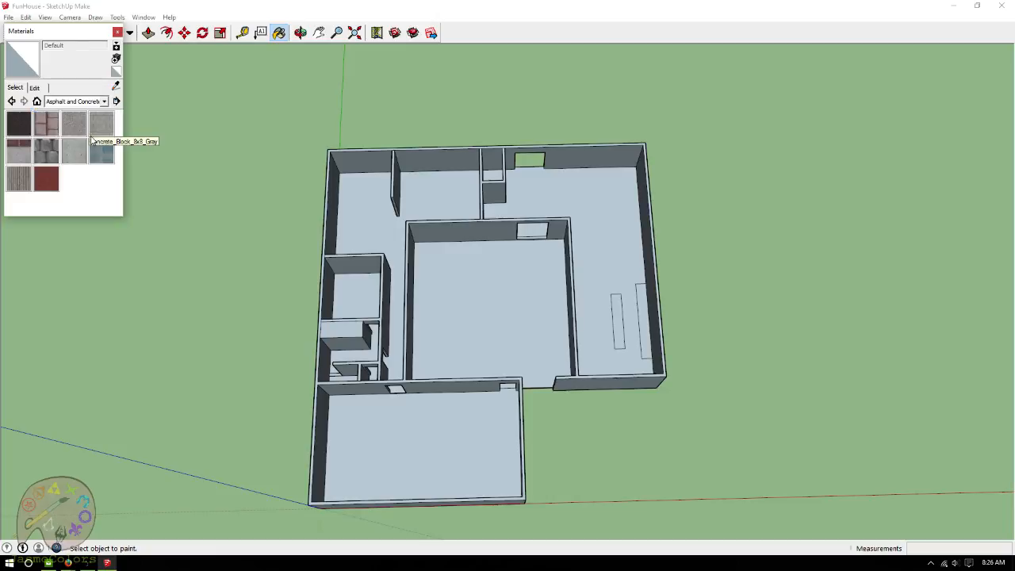
pyautogui.click(78, 132)
pyautogui.click(486, 257)
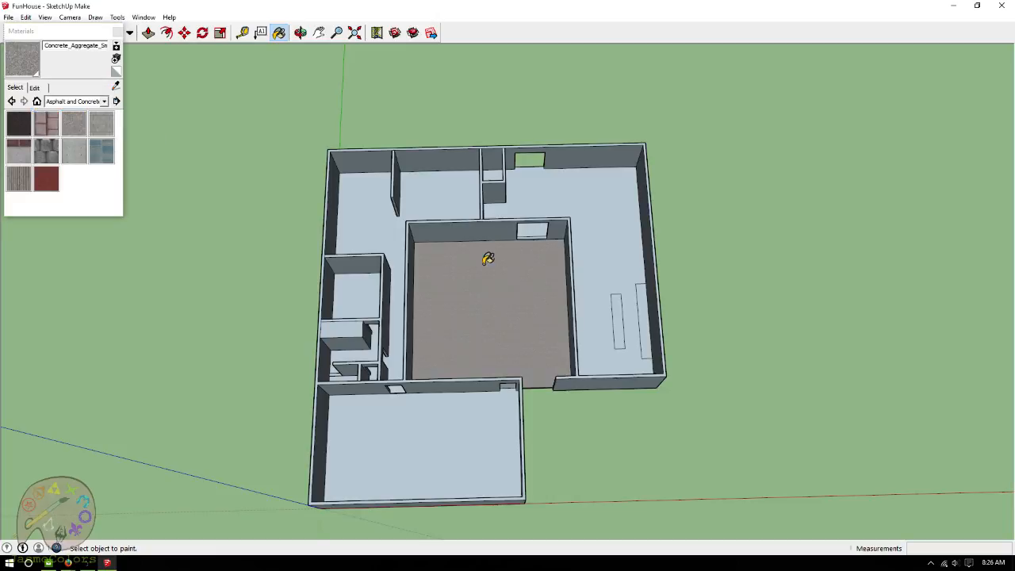
pyautogui.hotkey('ctrl', 'z')
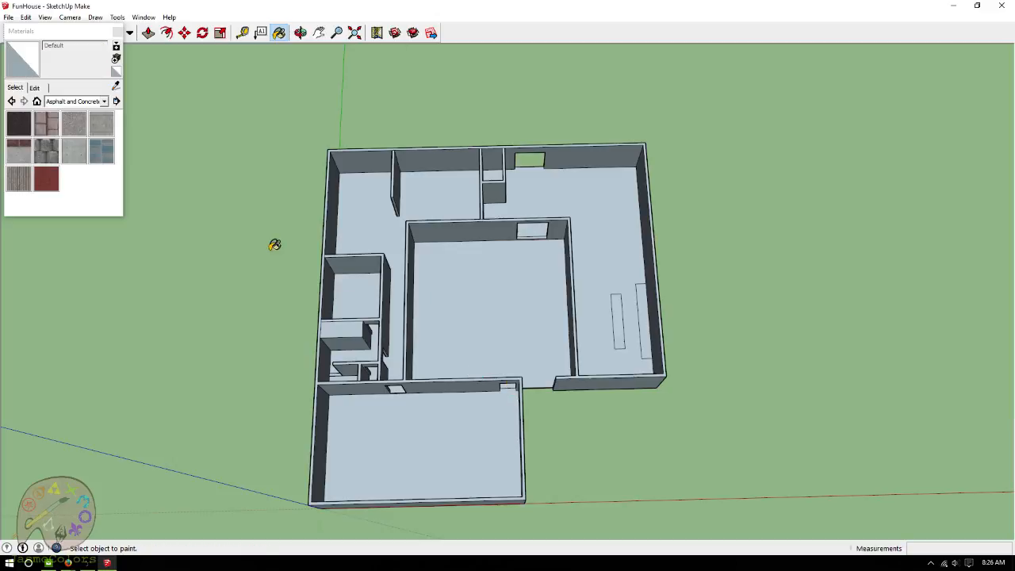
# Try the Concrete_Form_4x8 and red stamped concrete materials on the central room's floor.
pyautogui.click(74, 152)
pyautogui.click(450, 289)
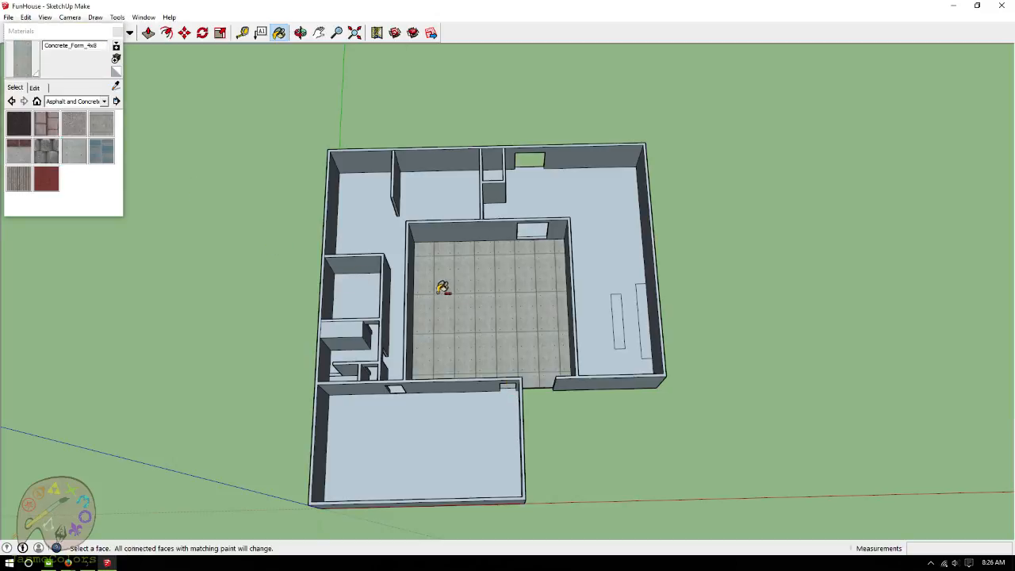
pyautogui.hotkey('ctrl', 'z')
pyautogui.click(46, 179)
pyautogui.click(481, 311)
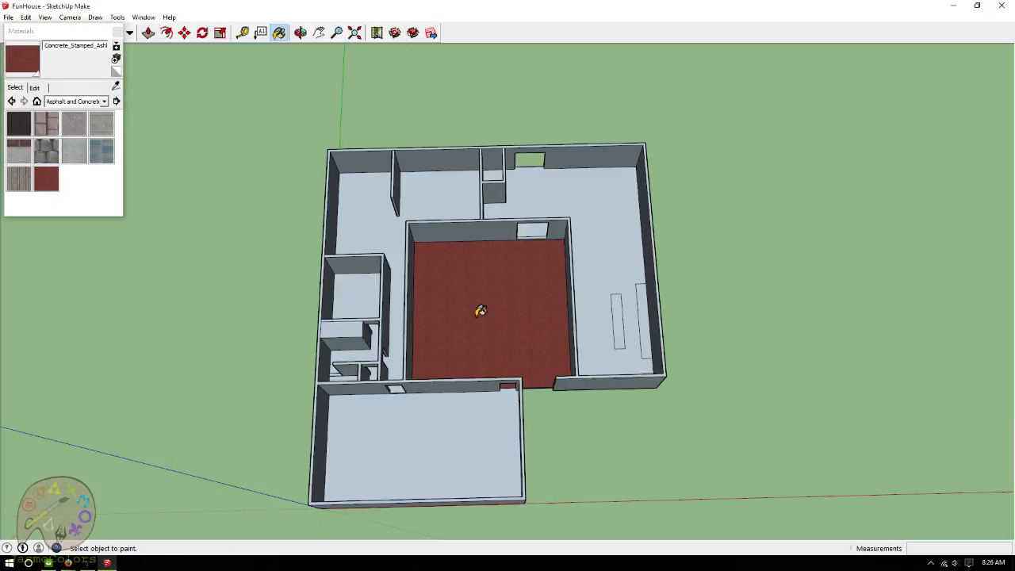
pyautogui.hotkey('ctrl', 'z')
# Paint the floors of the large central room and the large front room with Color_003 from the Colors collection.
pyautogui.click(104, 101)
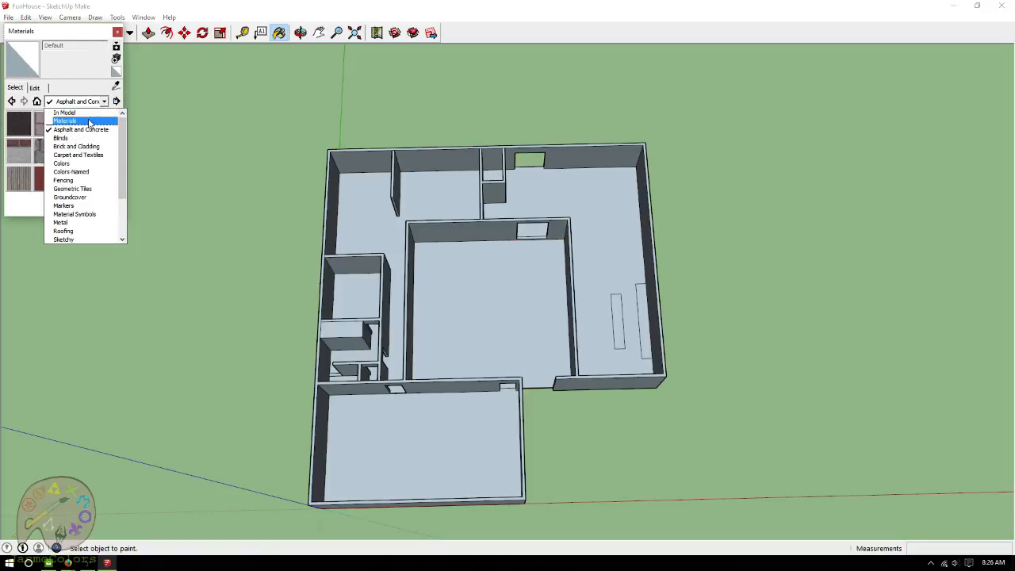
pyautogui.click(73, 162)
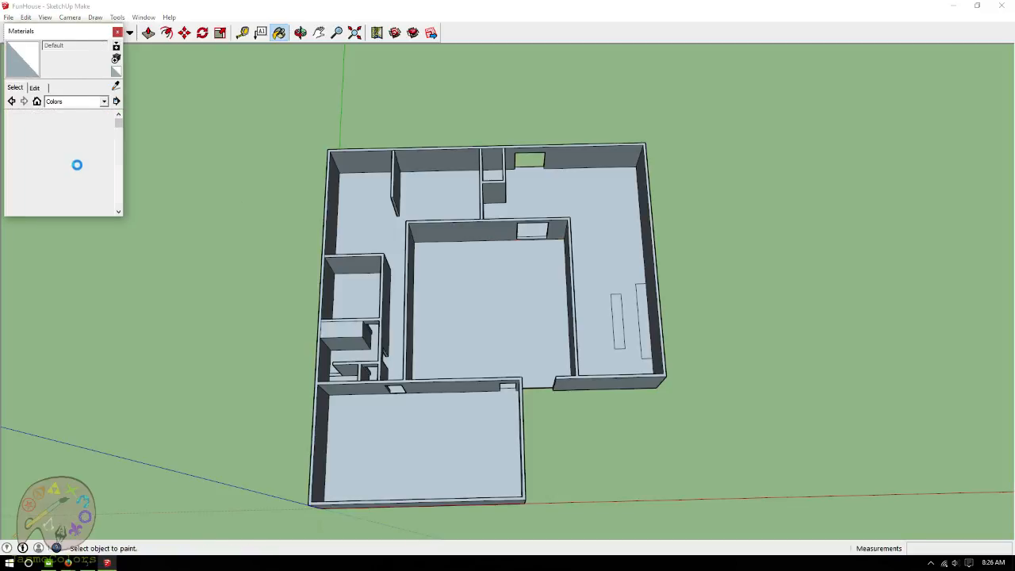
pyautogui.click(50, 124)
pyautogui.click(457, 279)
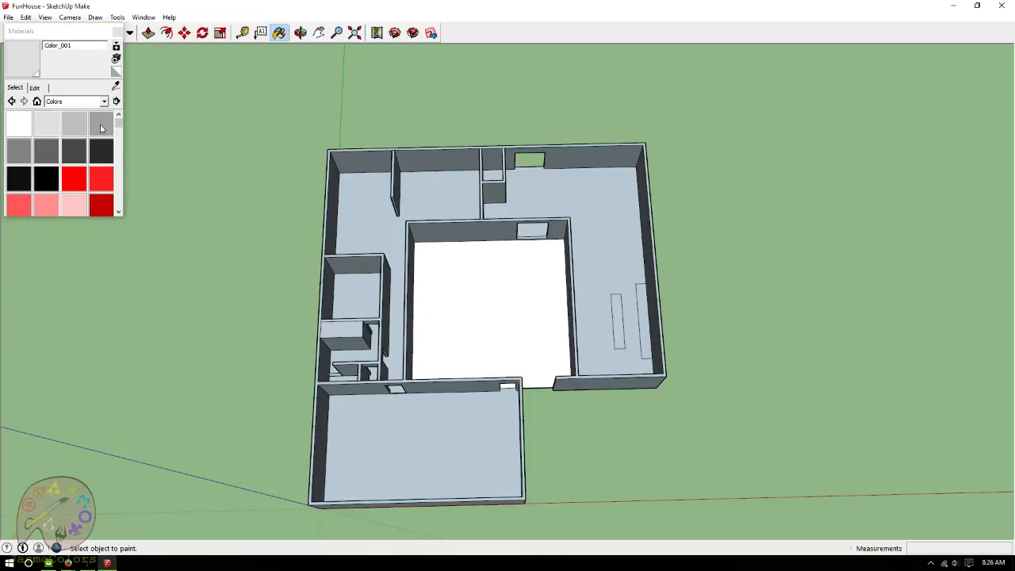
pyautogui.click(95, 128)
pyautogui.click(466, 333)
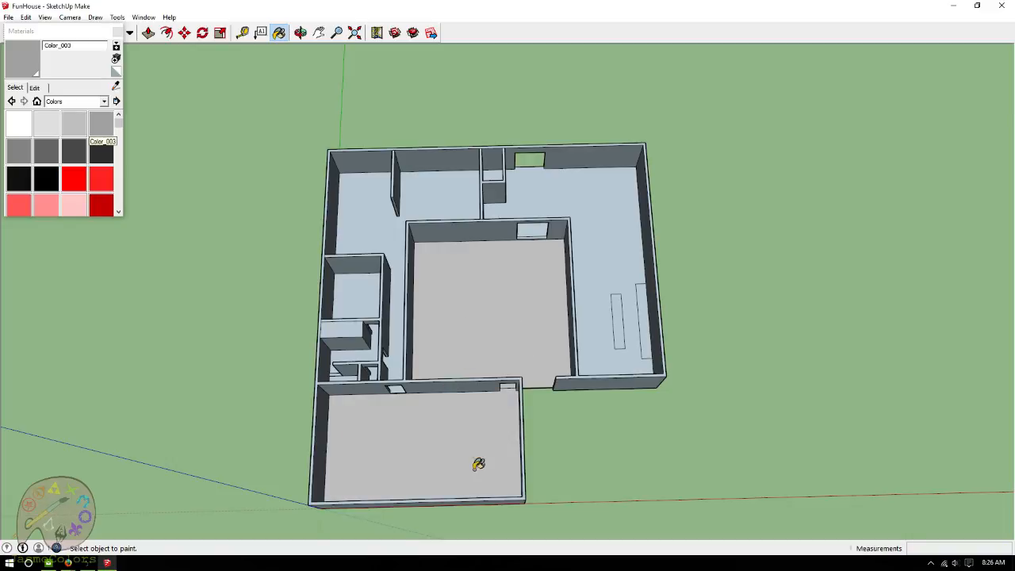
# Place a guide 11' from the outer side wall across the floor of the corner area beside the short partition wall.
pyautogui.scroll(3, 464, 493)
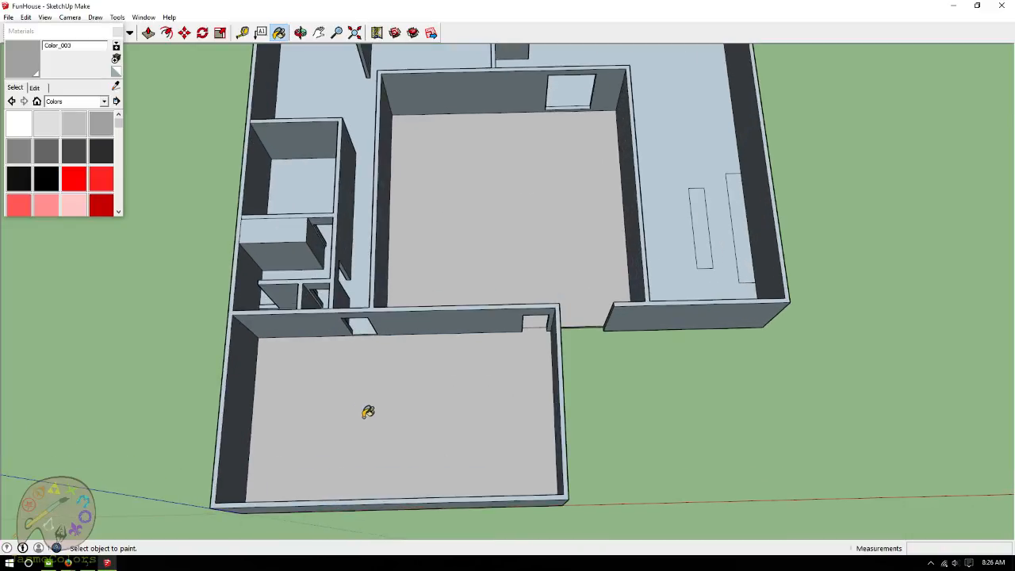
pyautogui.scroll(-3, 667, 413)
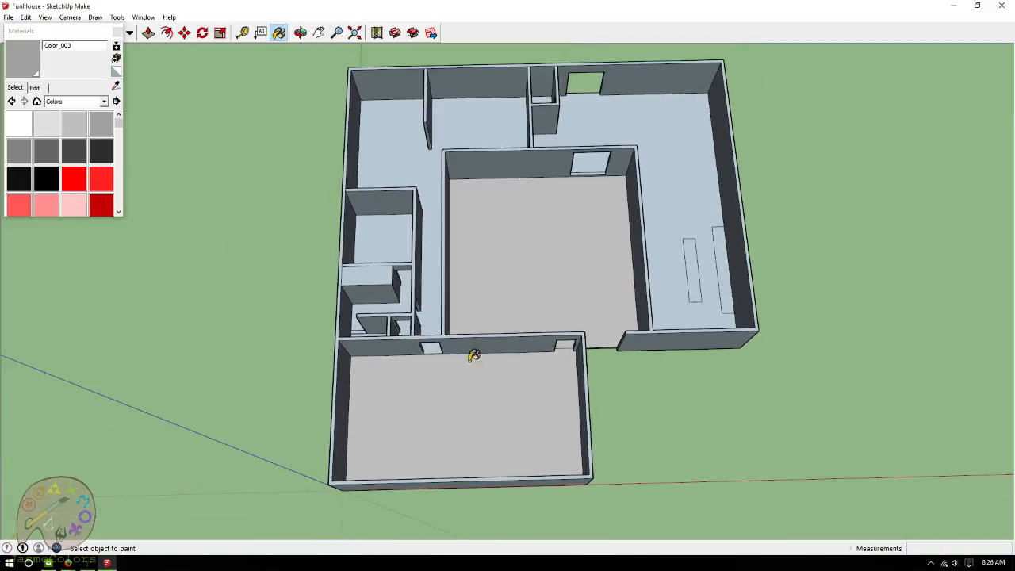
pyautogui.scroll(-1, 441, 405)
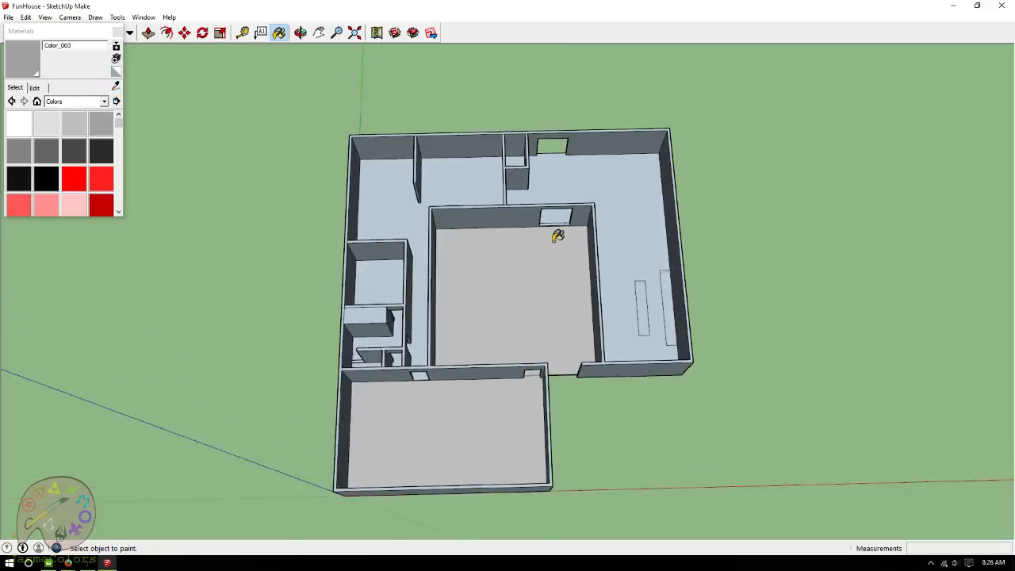
pyautogui.scroll(4, 557, 233)
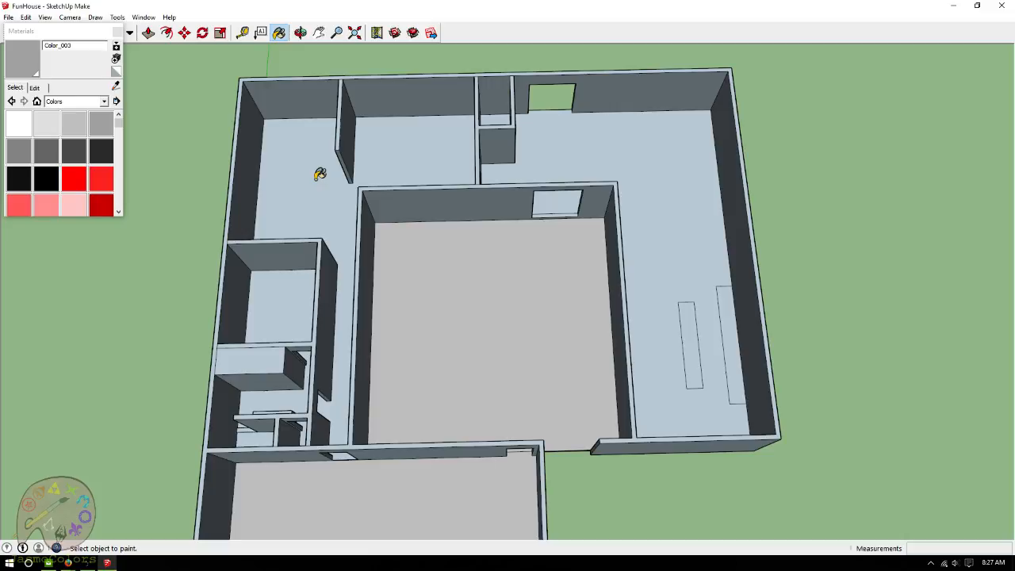
pyautogui.scroll(-3, 452, 182)
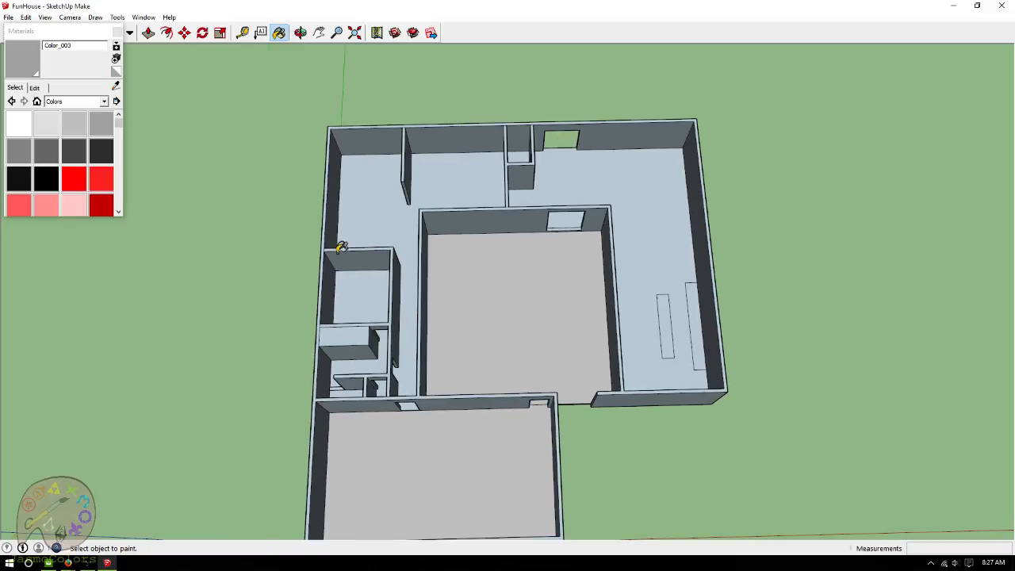
pyautogui.scroll(6, 389, 150)
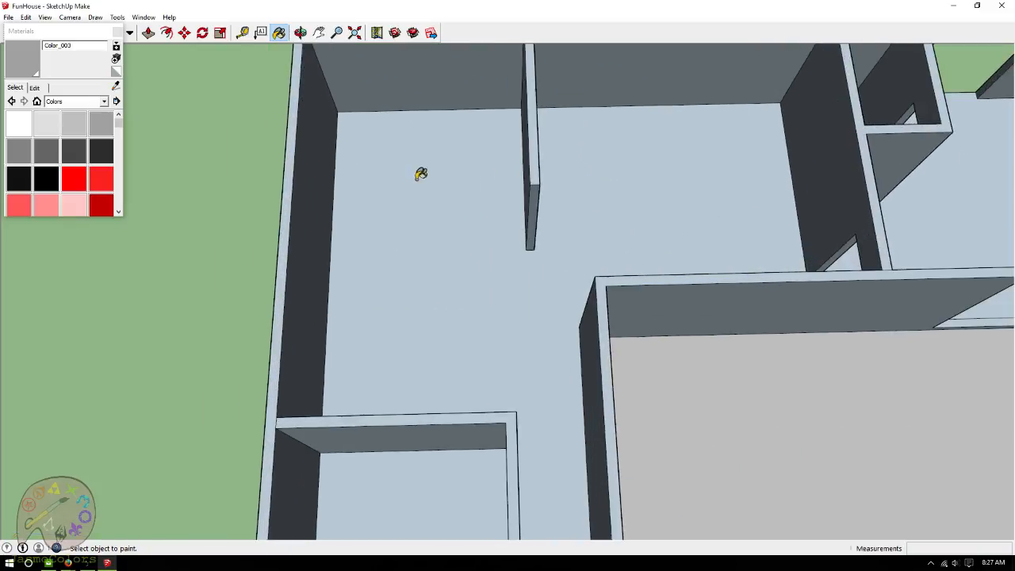
pyautogui.click(301, 33)
pyautogui.moveTo(562, 174); pyautogui.dragTo(558, 224)
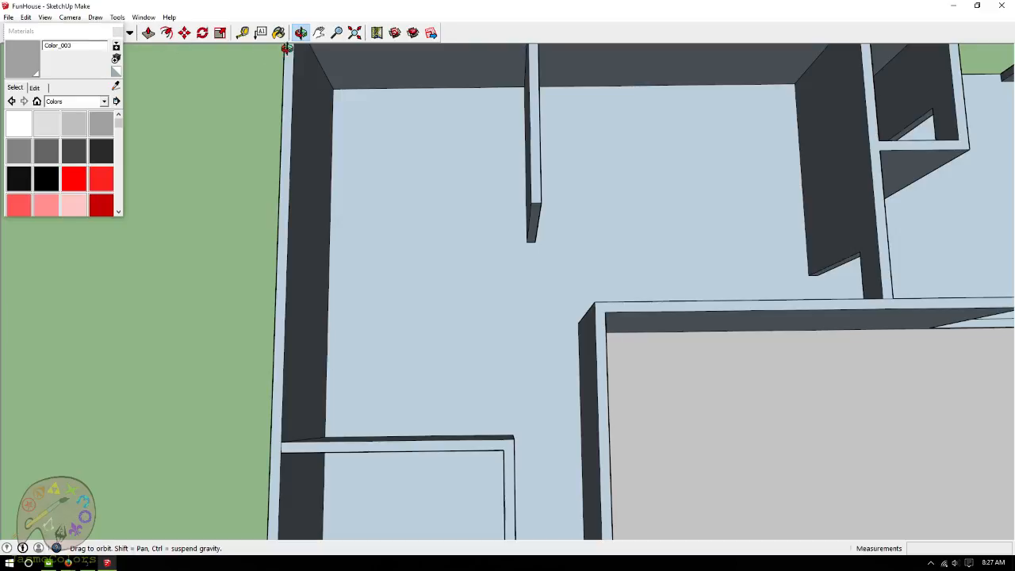
pyautogui.click(241, 33)
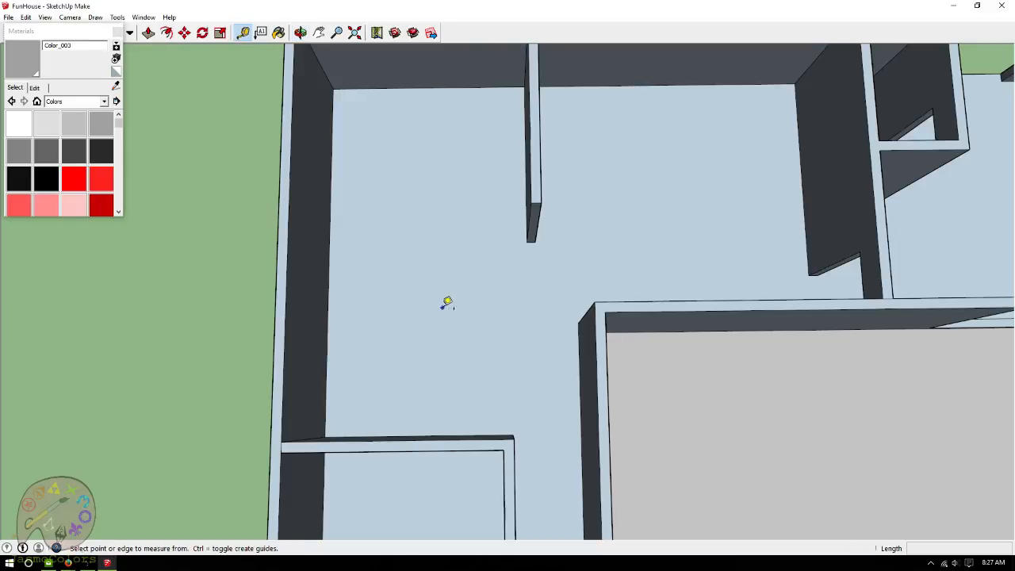
pyautogui.click(326, 361)
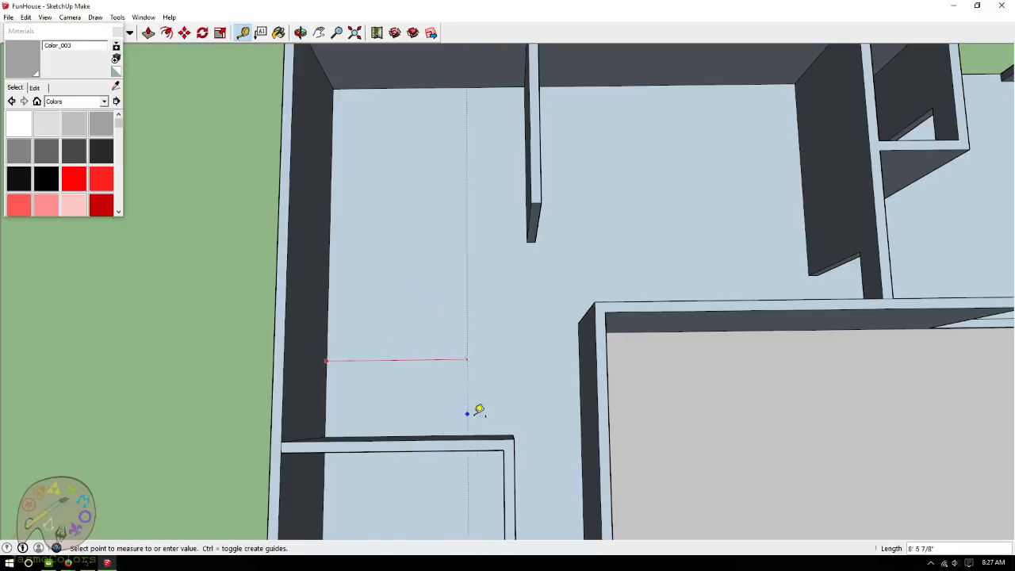
pyautogui.click(516, 428)
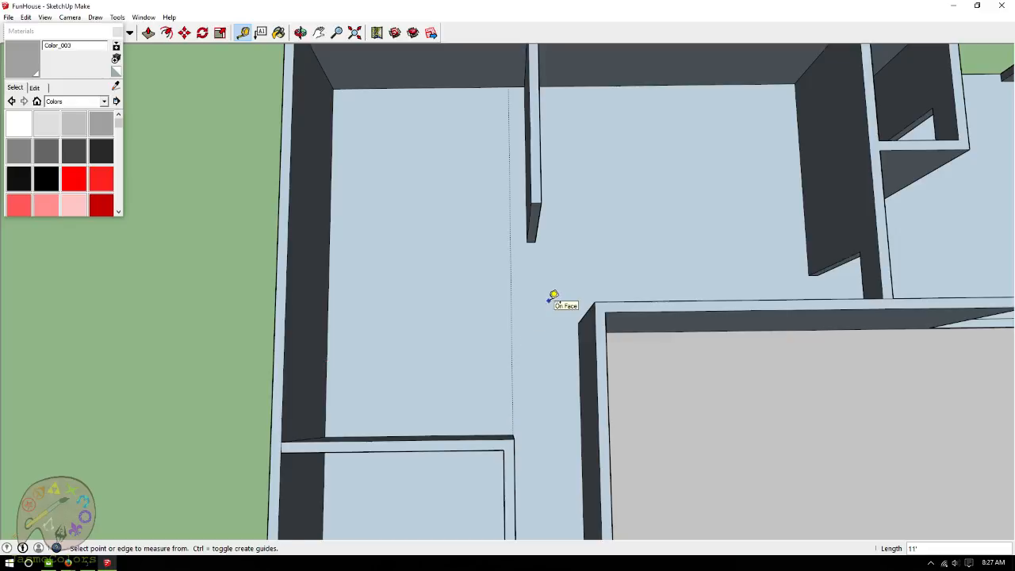
# Place a guide 11' 6" from the small room's wall, level with the short partition's end, and measure from it to the back wall.
pyautogui.click(430, 436)
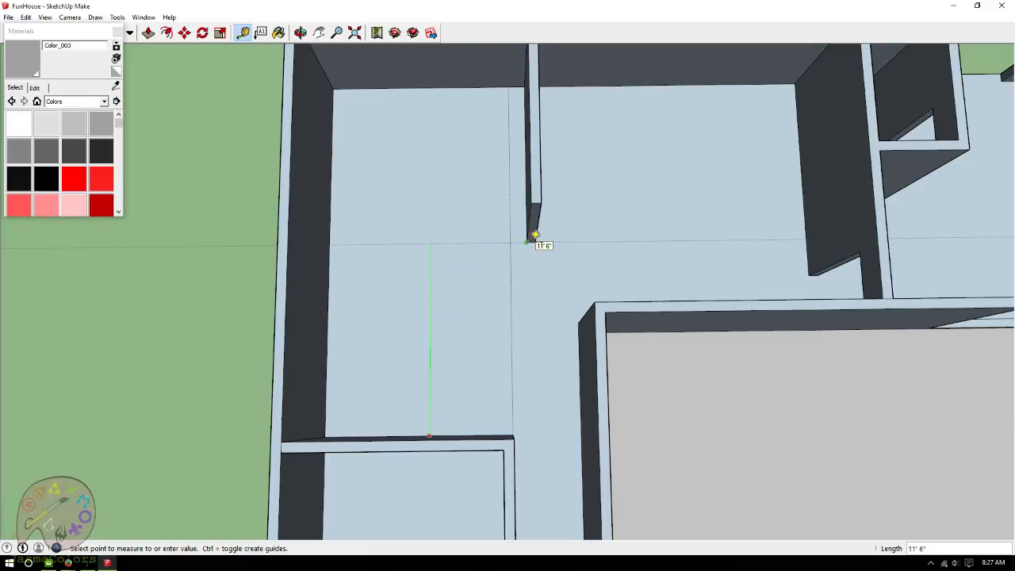
pyautogui.click(535, 235)
pyautogui.click(474, 243)
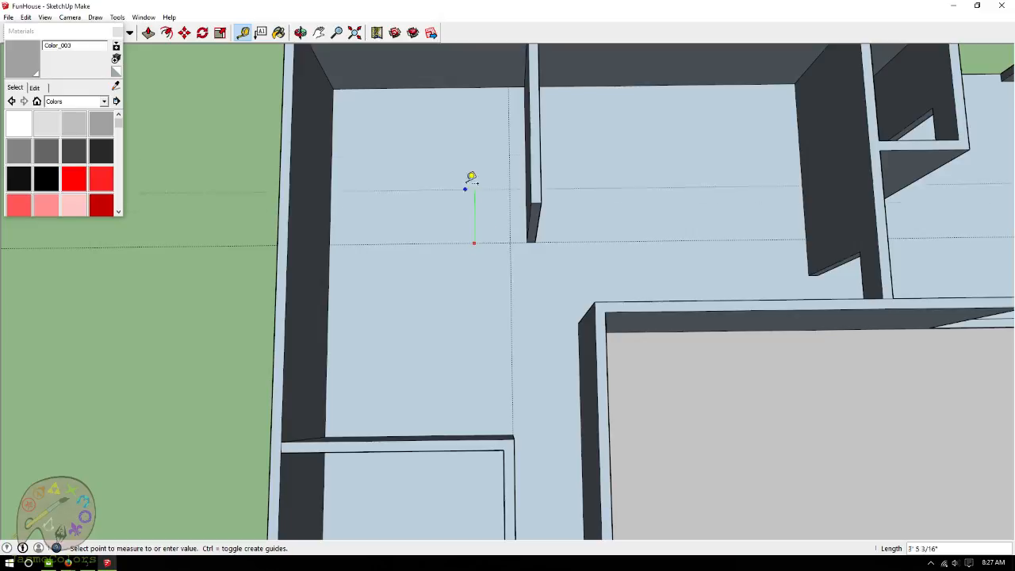
pyautogui.click(486, 81)
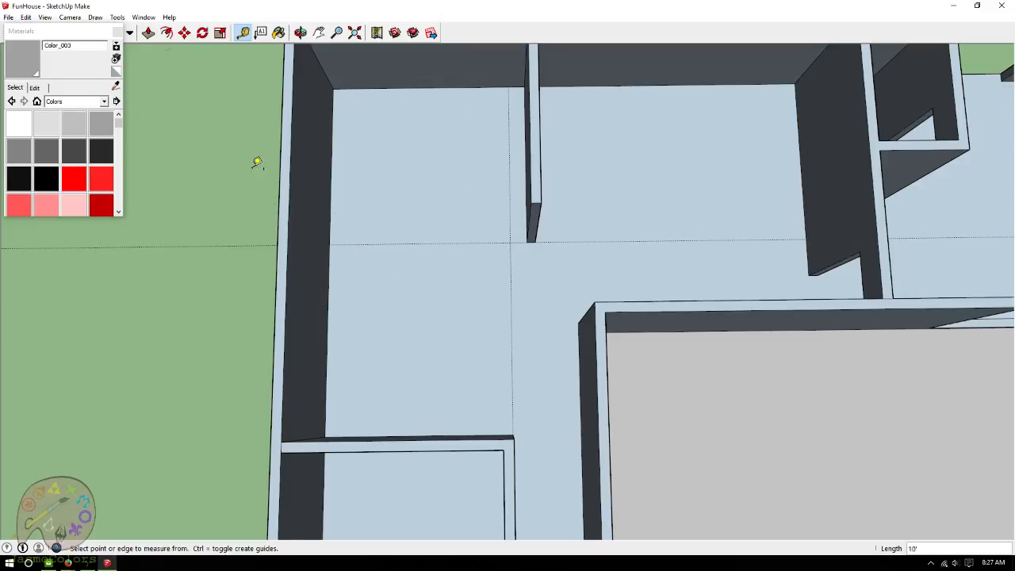
# Draw an 11' 6" by 11' floor rectangle from the guide intersection to the corner of the side wall and small room wall.
pyautogui.click(118, 31)
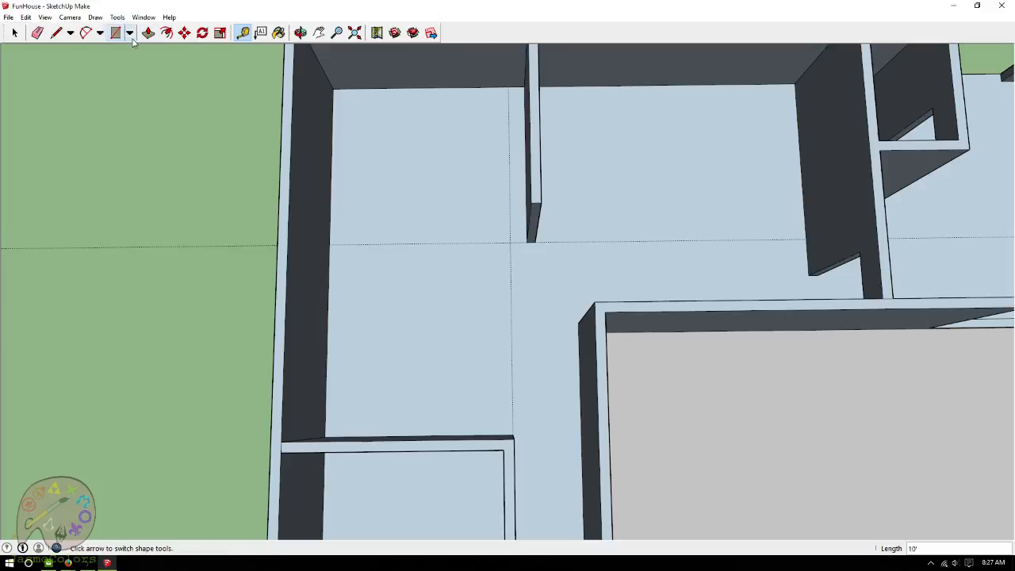
pyautogui.click(116, 32)
pyautogui.click(510, 243)
pyautogui.click(327, 435)
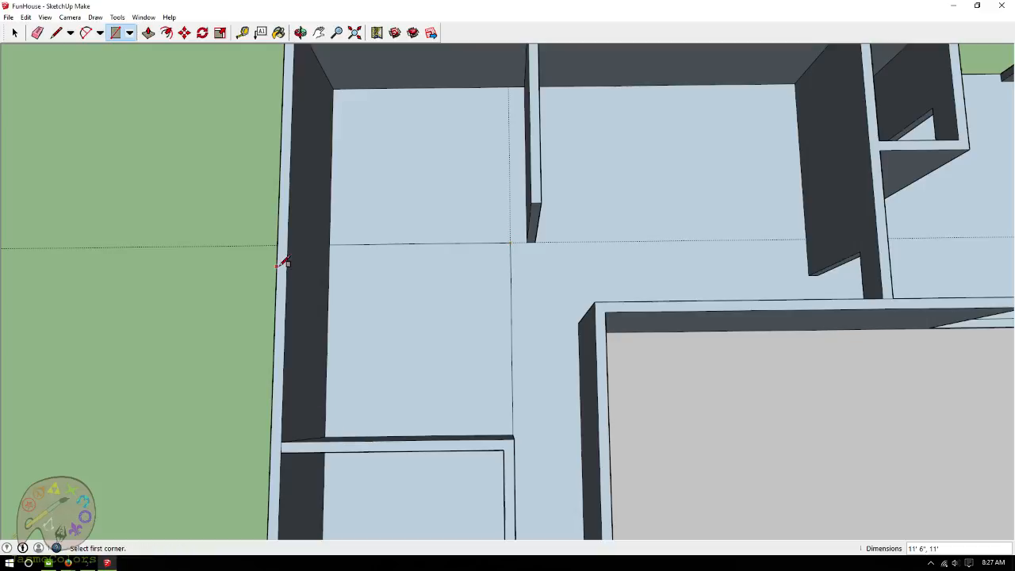
# Draw a 10' line along the guide from the floor rectangle's corner to the back wall.
pyautogui.click(279, 32)
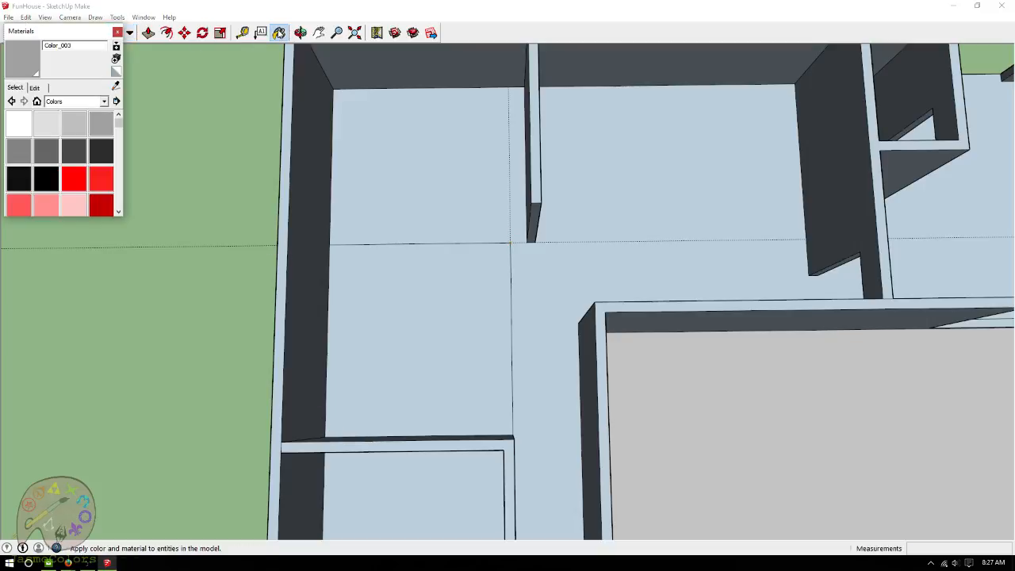
pyautogui.click(117, 32)
pyautogui.click(55, 32)
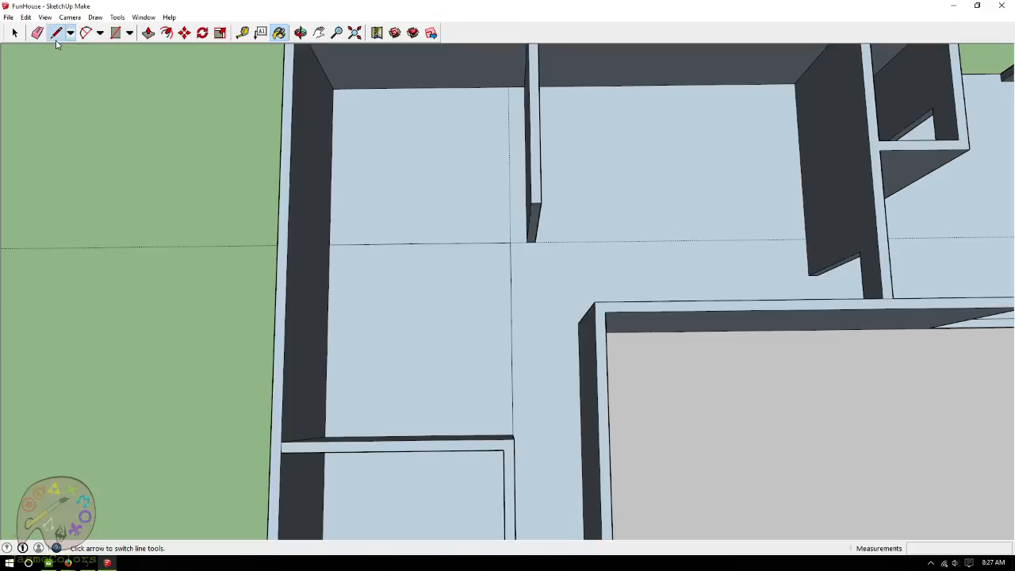
pyautogui.click(511, 242)
pyautogui.click(511, 88)
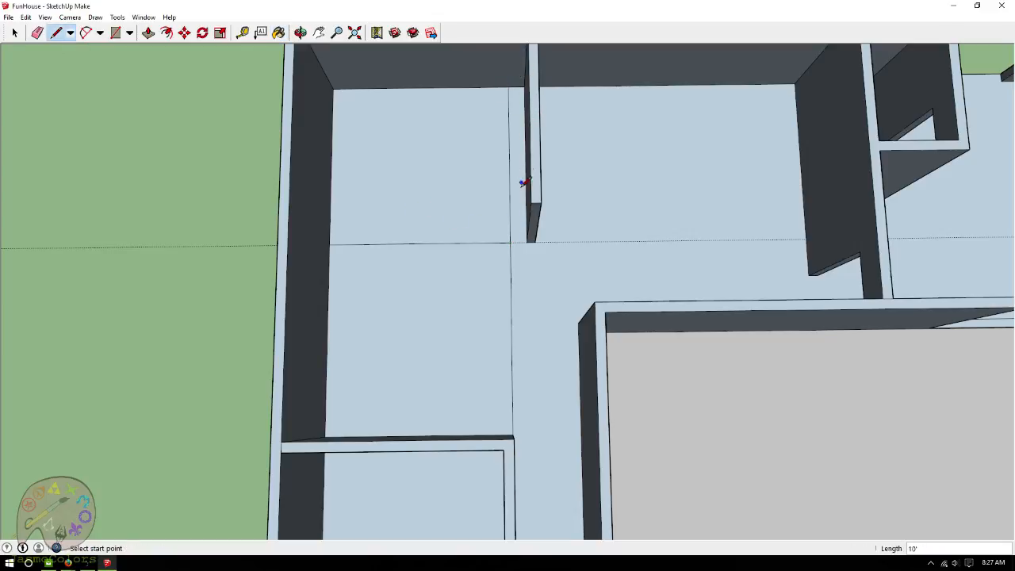
# Measure the gap between the new floor line and the short partition wall.
pyautogui.scroll(-3, 499, 230)
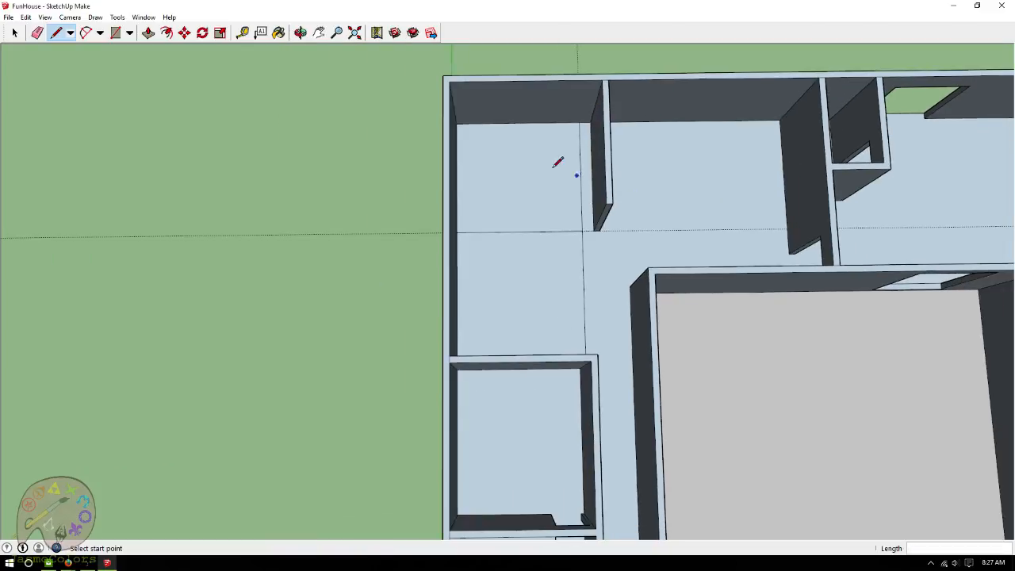
pyautogui.scroll(4, 632, 186)
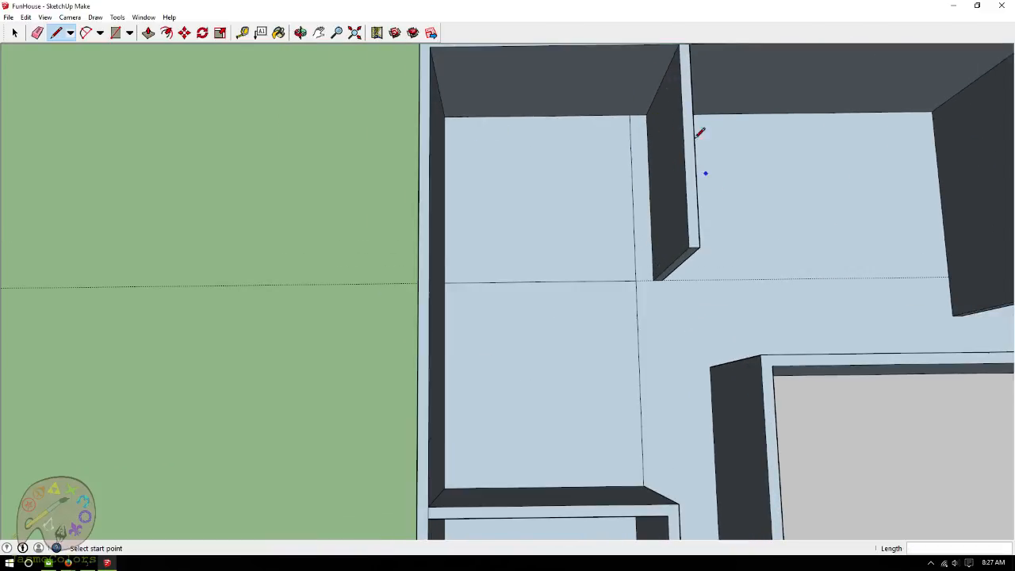
pyautogui.click(242, 33)
pyautogui.click(630, 134)
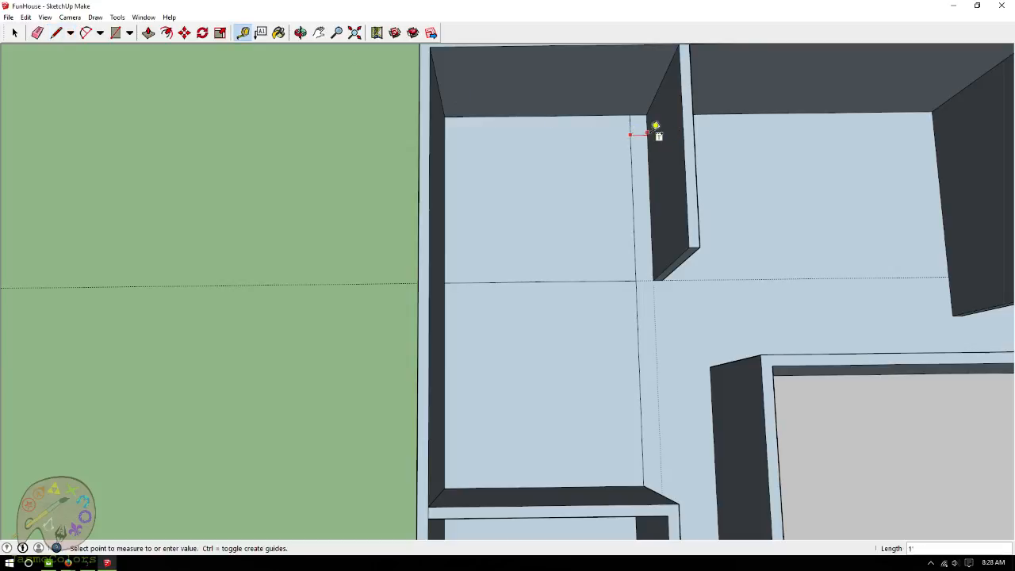
pyautogui.press('Escape')
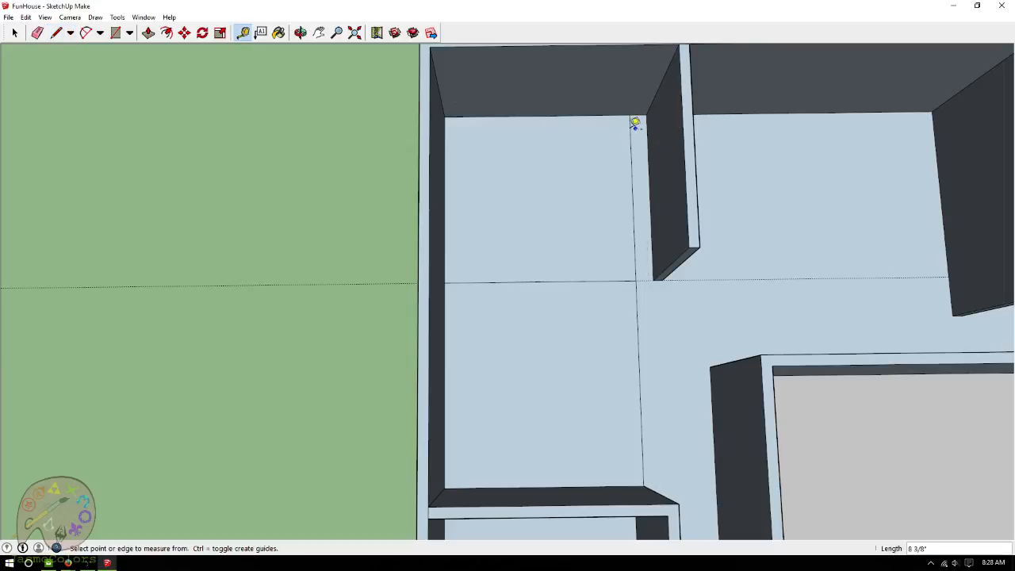
pyautogui.scroll(-2, 255, 184)
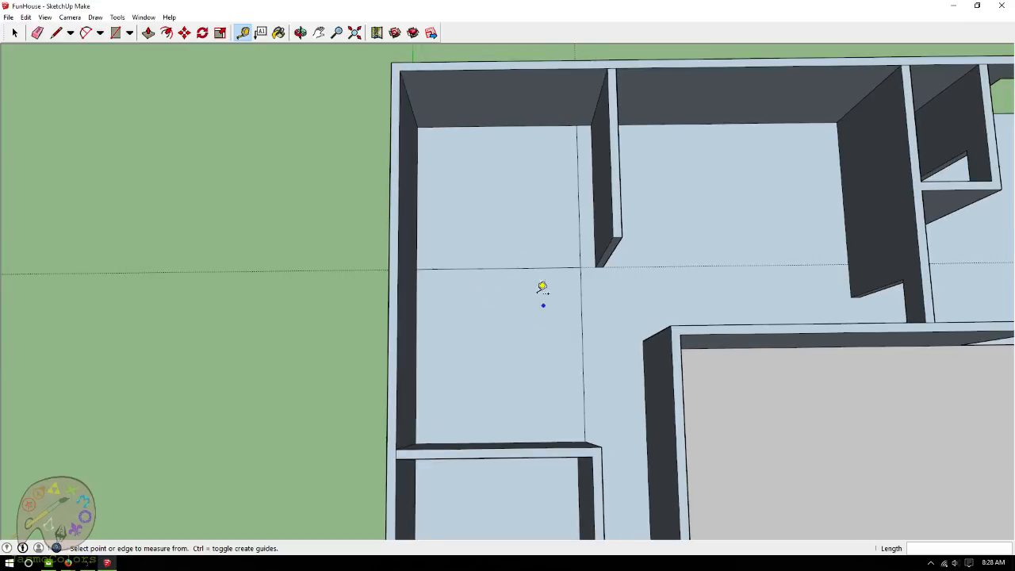
# Paint the back corner floor rectangle blue with Color_I01 and the adjoining 11' 6" by 11' rectangle dark with Color_H25.
pyautogui.click(278, 32)
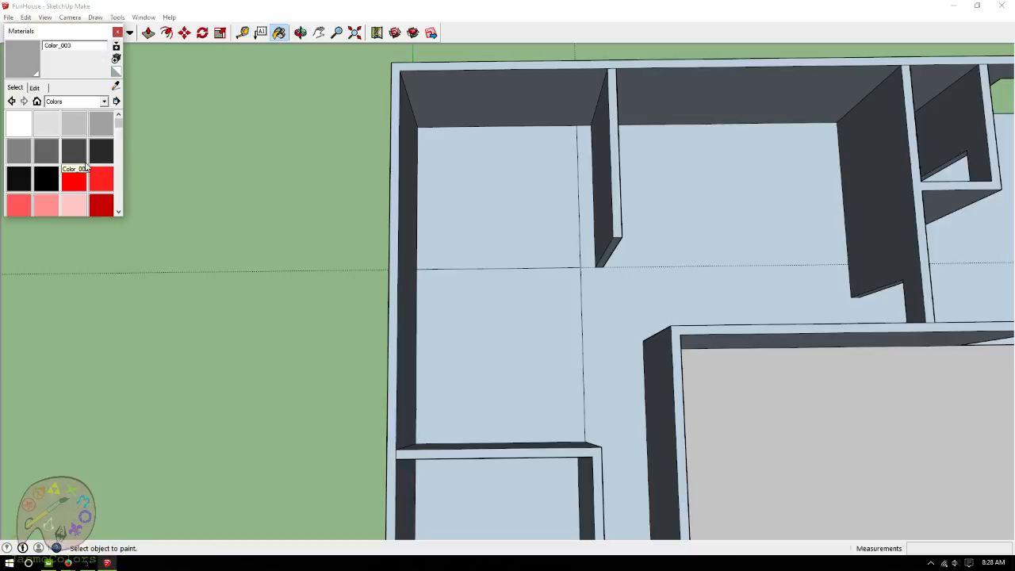
pyautogui.moveTo(119, 123); pyautogui.dragTo(112, 181)
pyautogui.click(73, 194)
pyautogui.click(444, 210)
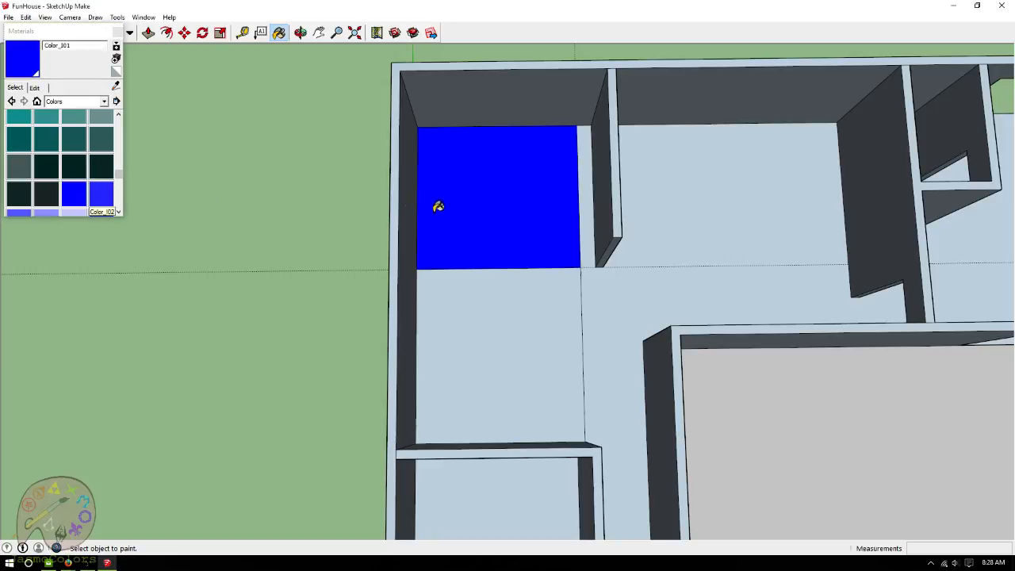
pyautogui.click(46, 194)
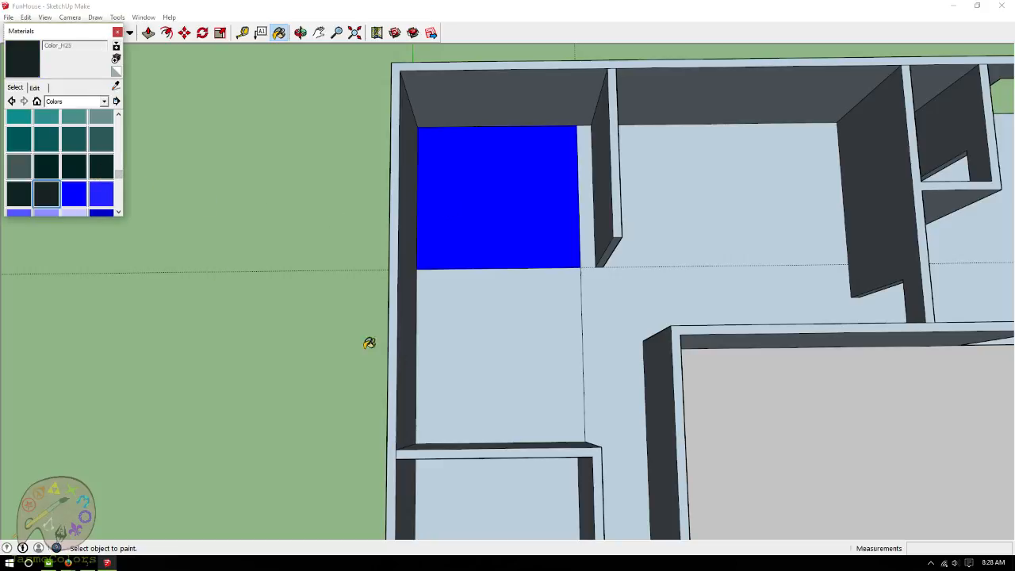
pyautogui.click(452, 359)
pyautogui.click(117, 32)
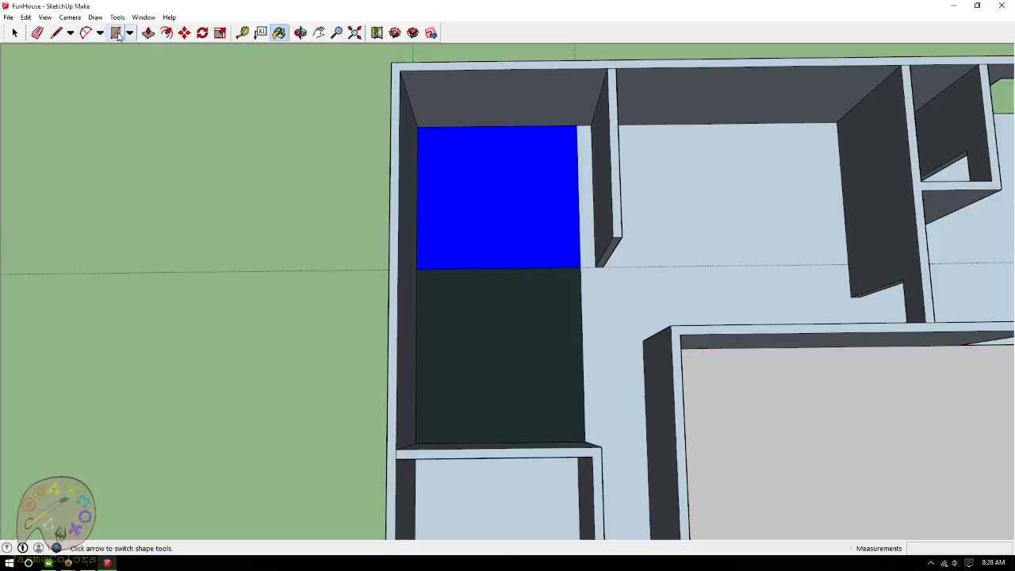
# Examine the whole floor plan from above, including the newly painted zones and the remaining unpainted floors.
pyautogui.click(301, 33)
pyautogui.moveTo(182, 195); pyautogui.dragTo(149, 143)
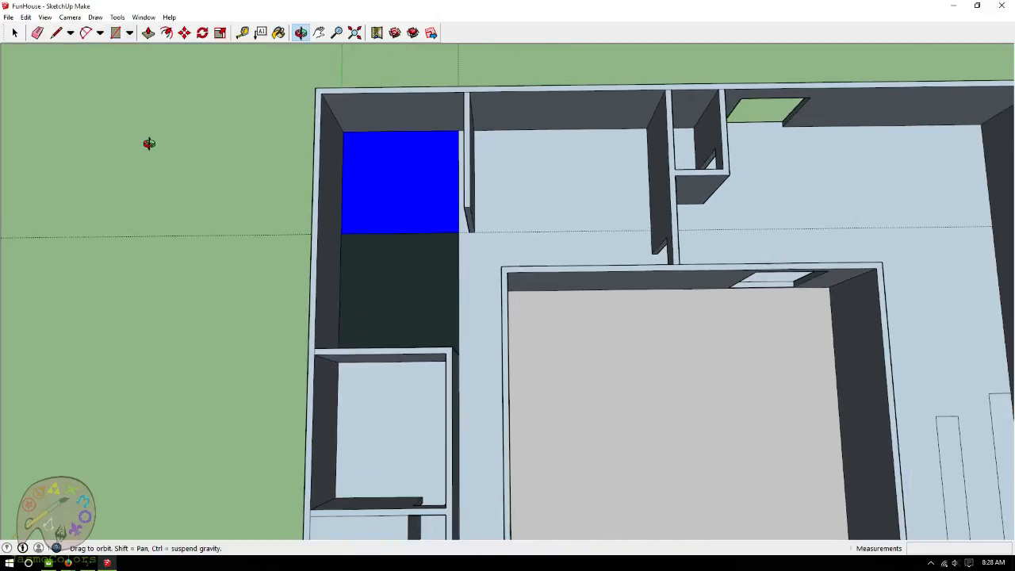
pyautogui.scroll(-3, 149, 142)
pyautogui.scroll(-2, 396, 62)
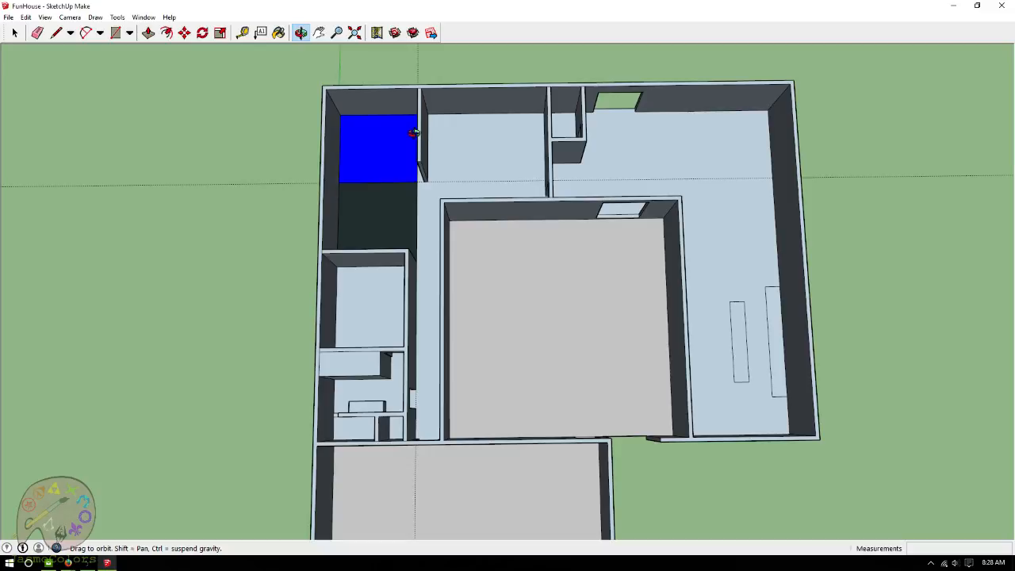
pyautogui.moveTo(435, 215)
pyautogui.mouseDown()
pyautogui.moveTo(437, 137)
pyautogui.moveTo(444, 170)
pyautogui.moveTo(425, 211)
pyautogui.mouseUp()
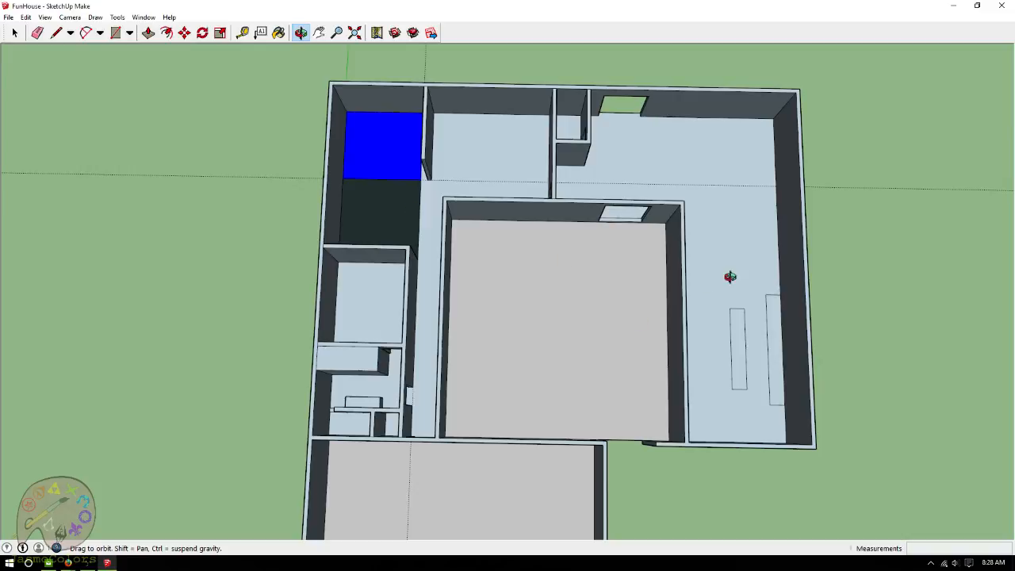
pyautogui.press('F2')
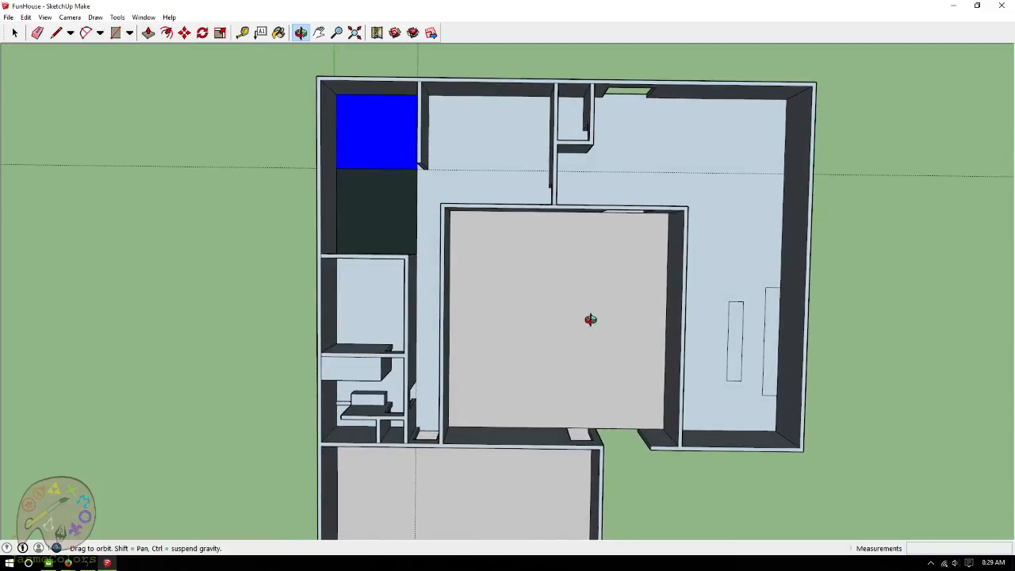
pyautogui.moveTo(591, 319); pyautogui.dragTo(603, 254)
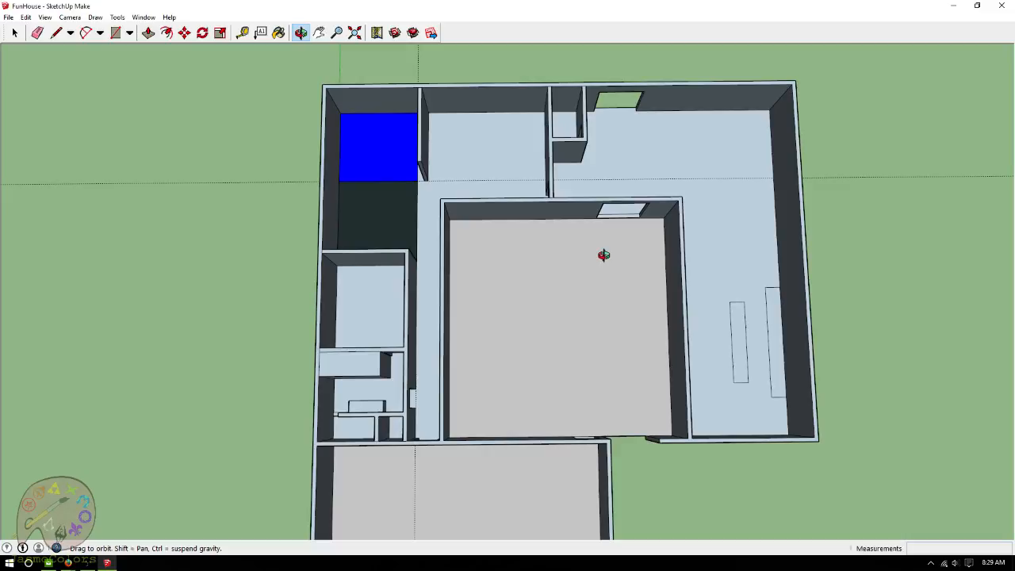
pyautogui.moveTo(535, 367); pyautogui.dragTo(651, 344)
pyautogui.scroll(1, 651, 344)
pyautogui.scroll(-1, 355, 342)
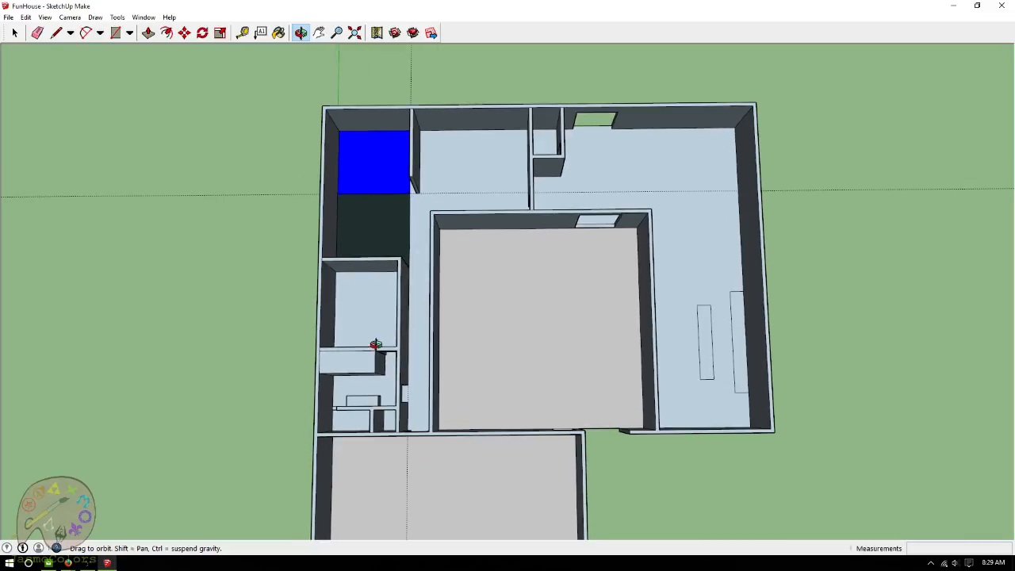
pyautogui.scroll(1, 784, 343)
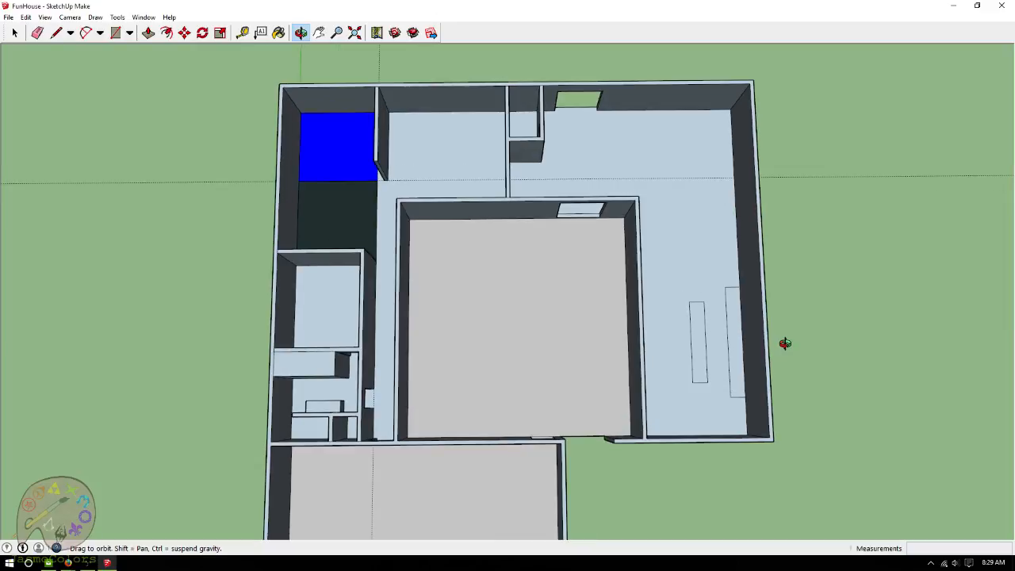
# Paint the remaining connected house floor with Wood_Floor_Light from the Wood materials.
pyautogui.click(279, 33)
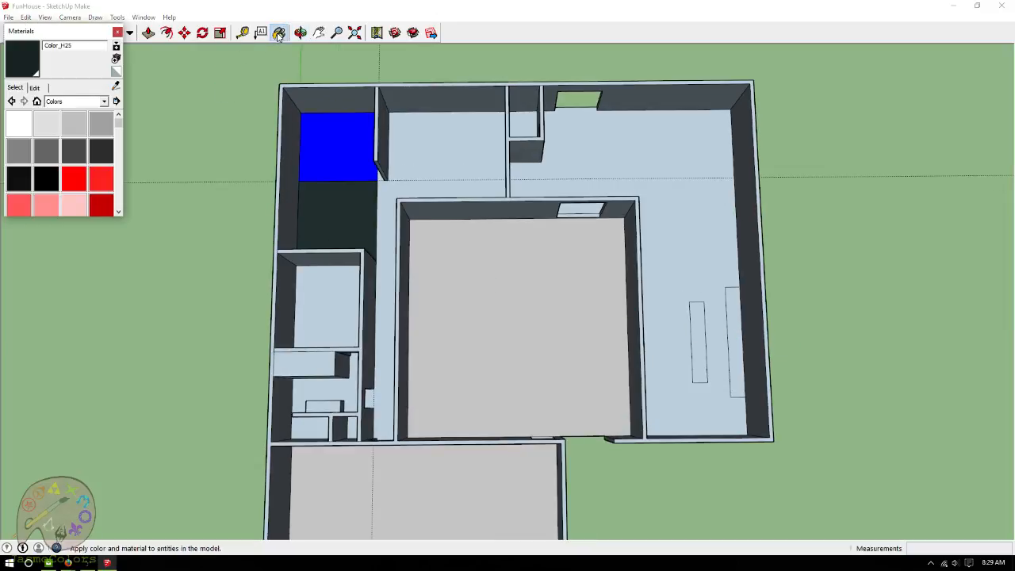
pyautogui.click(104, 102)
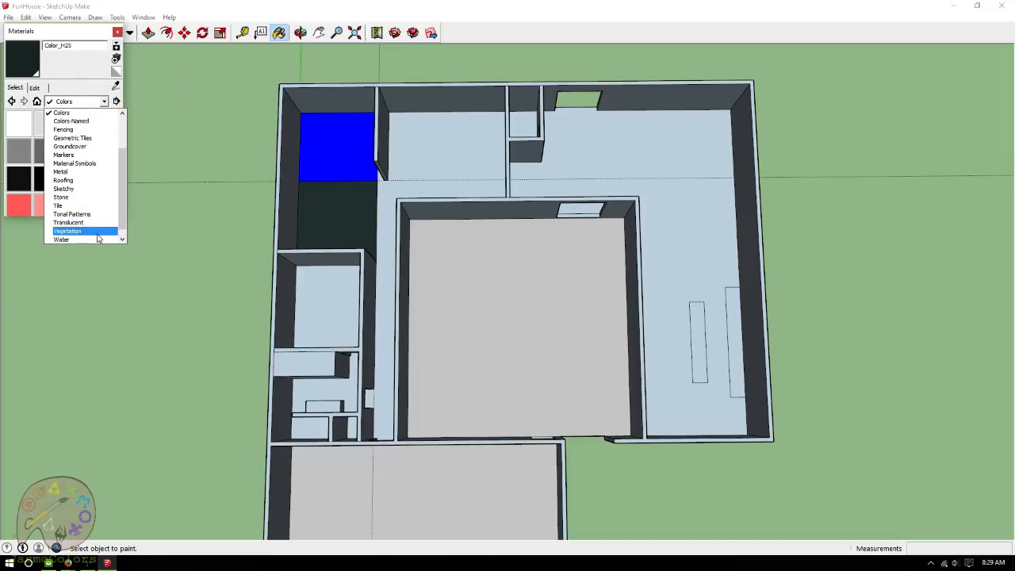
pyautogui.scroll(-1, 87, 235)
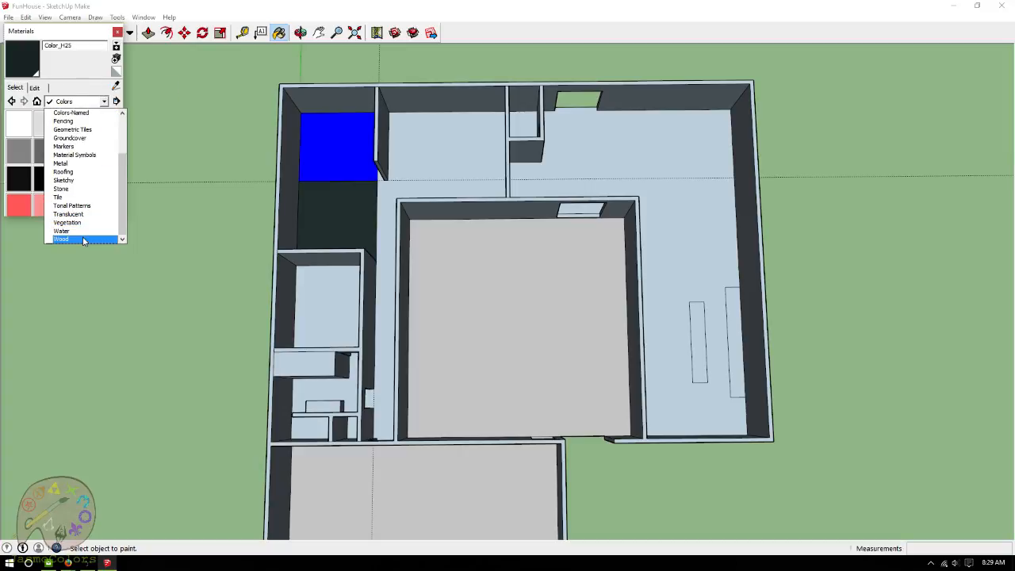
pyautogui.click(83, 239)
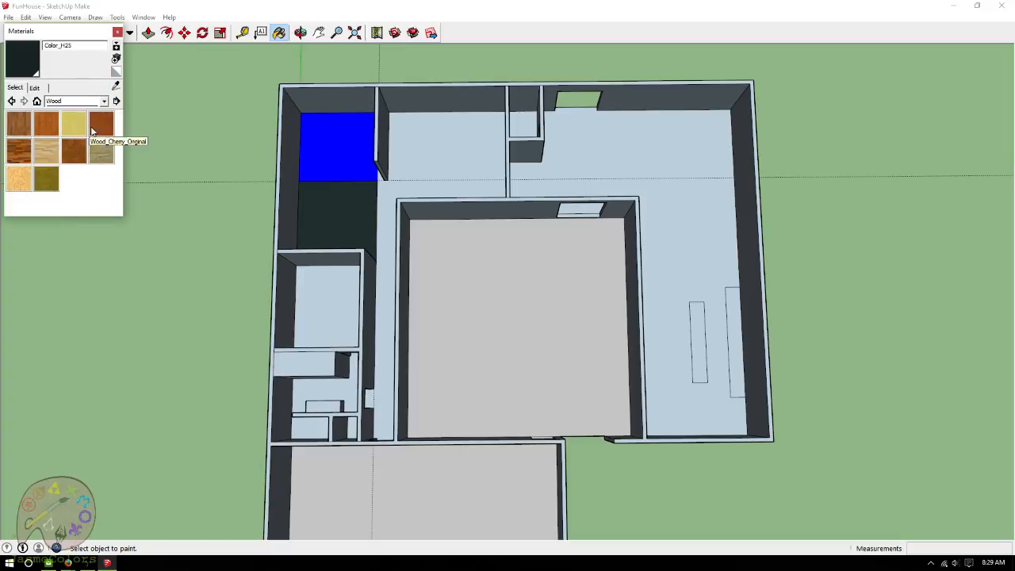
pyautogui.click(46, 151)
pyautogui.click(427, 167)
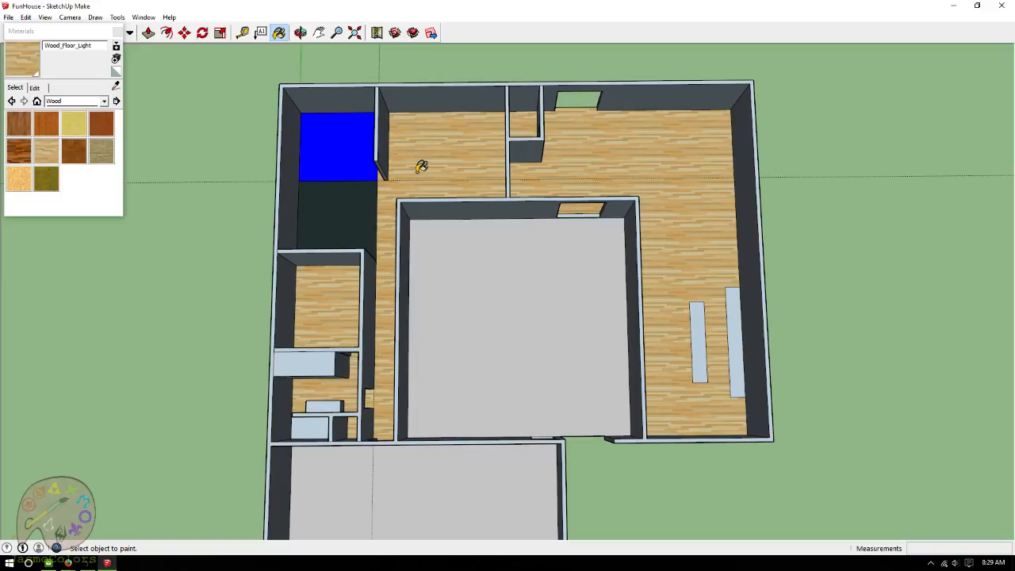
# Delete all guides from the model.
pyautogui.scroll(-2, 421, 167)
pyautogui.click(45, 18)
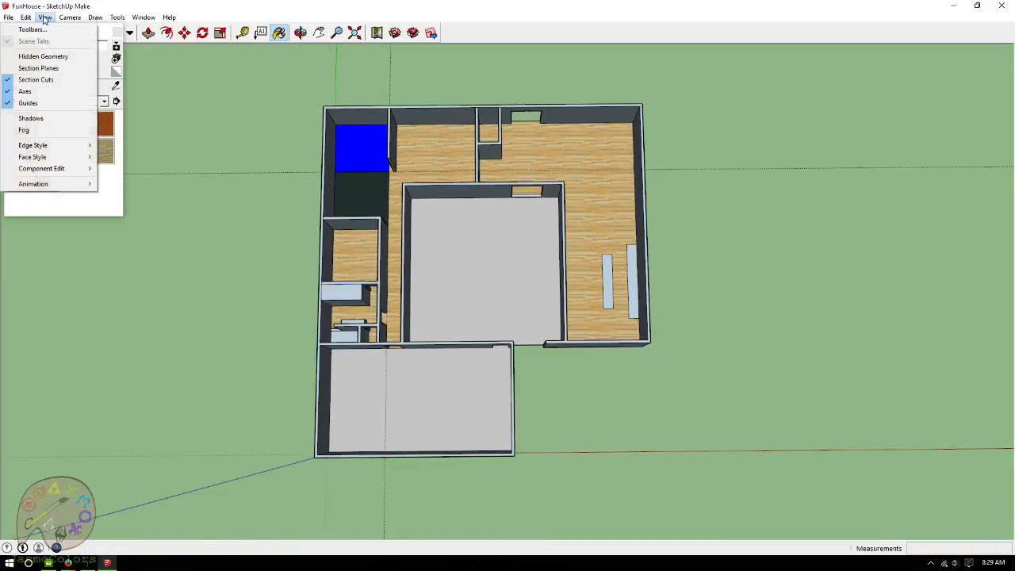
pyautogui.moveTo(31, 18)
pyautogui.click(50, 114)
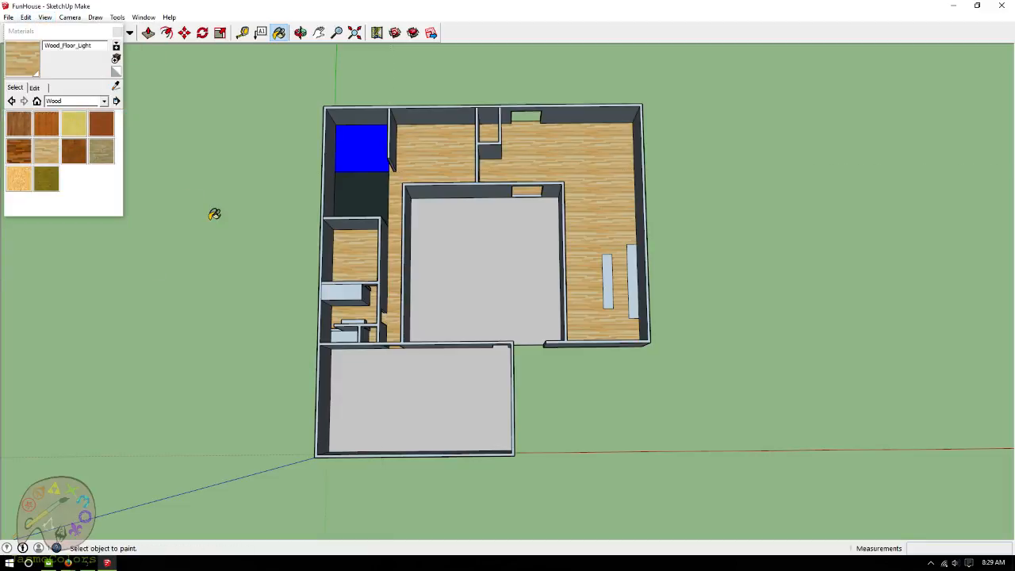
pyautogui.scroll(1, 214, 216)
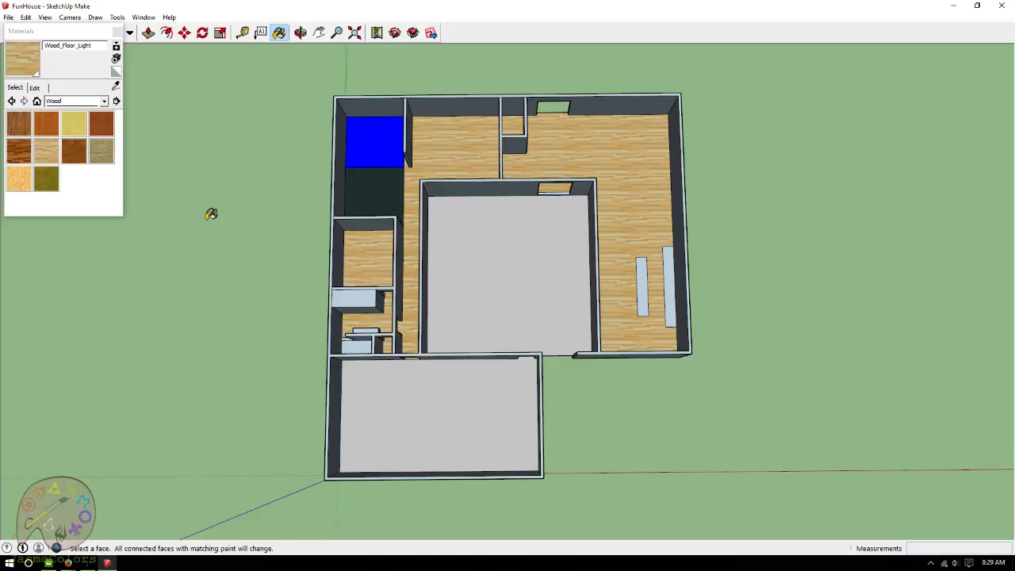
# Rotate the entire house model 90 degrees on the ground plane and clear the selection.
pyautogui.hotkey('ctrl', 'a')
pyautogui.click(183, 35)
pyautogui.click(203, 33)
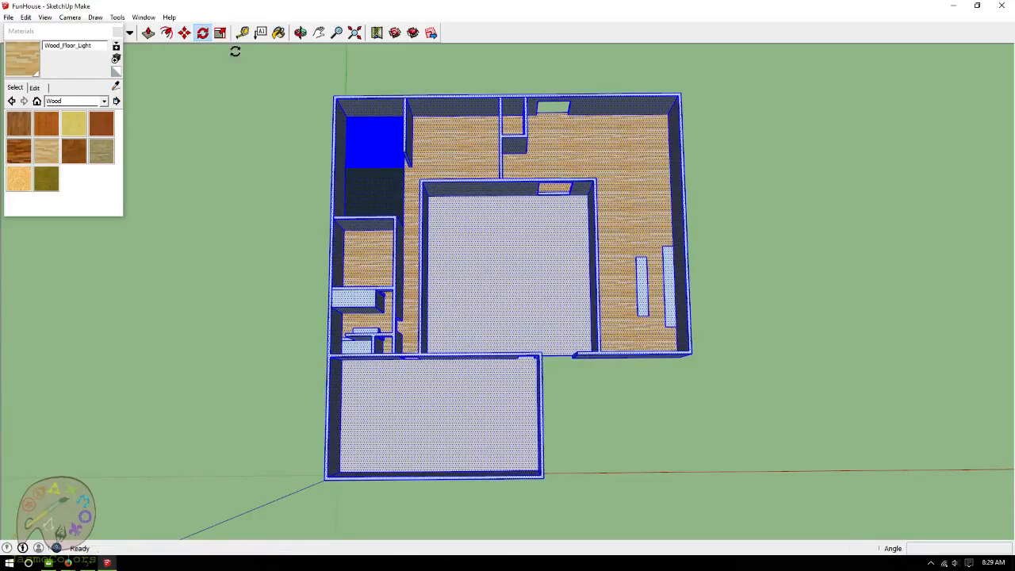
pyautogui.click(624, 151)
pyautogui.click(669, 151)
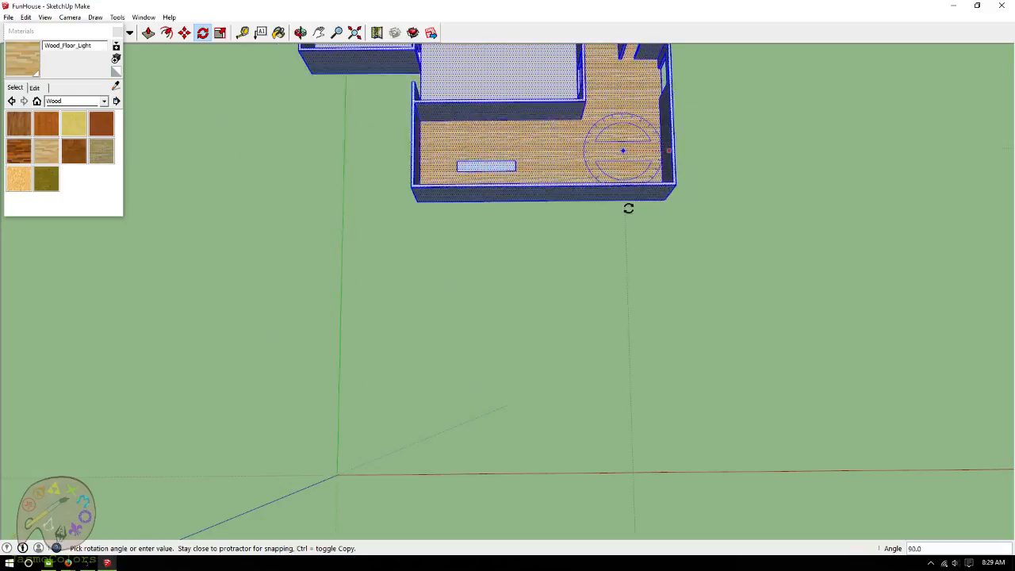
pyautogui.click(628, 208)
pyautogui.scroll(-2, 626, 310)
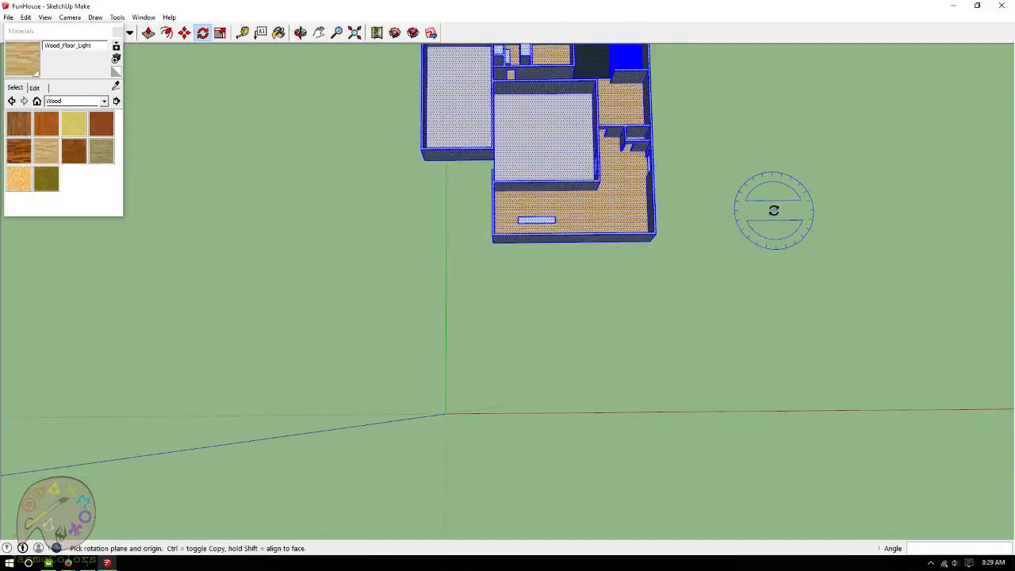
pyautogui.scroll(-3, 523, 408)
pyautogui.scroll(2, 635, 209)
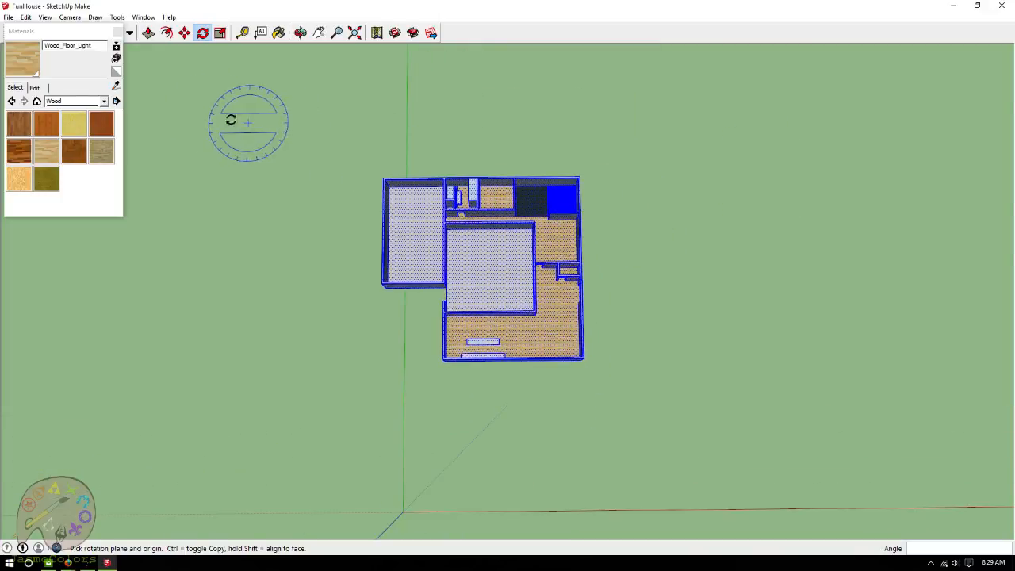
pyautogui.click(116, 31)
pyautogui.click(15, 33)
pyautogui.click(267, 78)
# Move the entire house model closer to the axes origin and clear the selection.
pyautogui.click(300, 33)
pyautogui.moveTo(444, 230); pyautogui.dragTo(535, 336)
pyautogui.scroll(3, 535, 336)
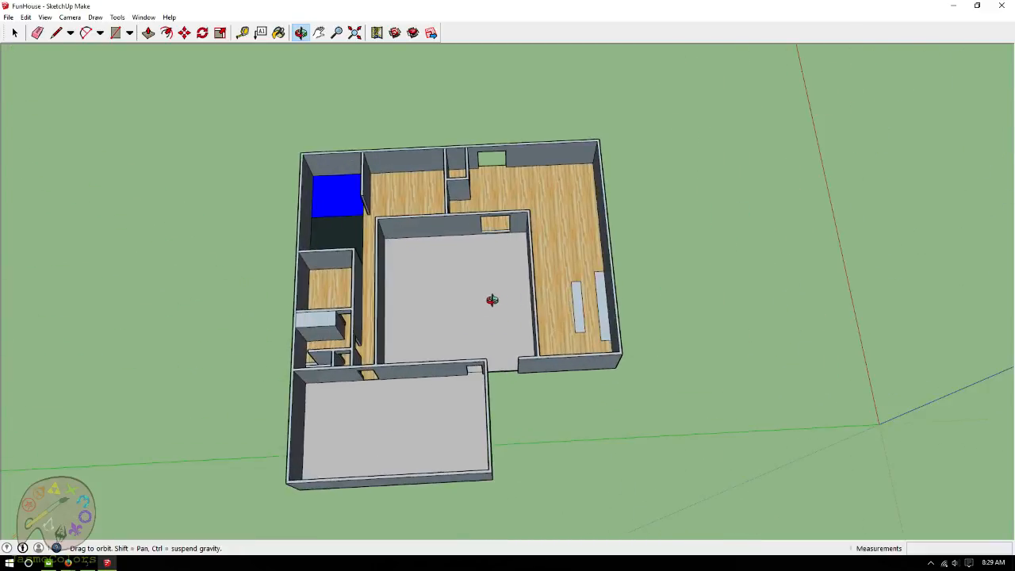
pyautogui.moveTo(403, 341); pyautogui.dragTo(460, 351)
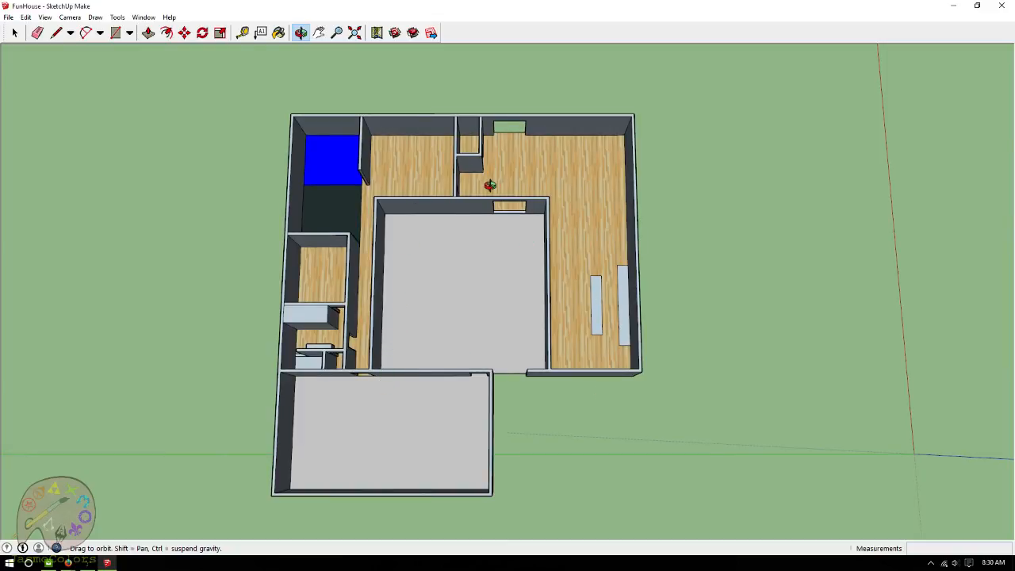
pyautogui.hotkey('ctrl', 'a')
pyautogui.click(186, 35)
pyautogui.click(365, 421)
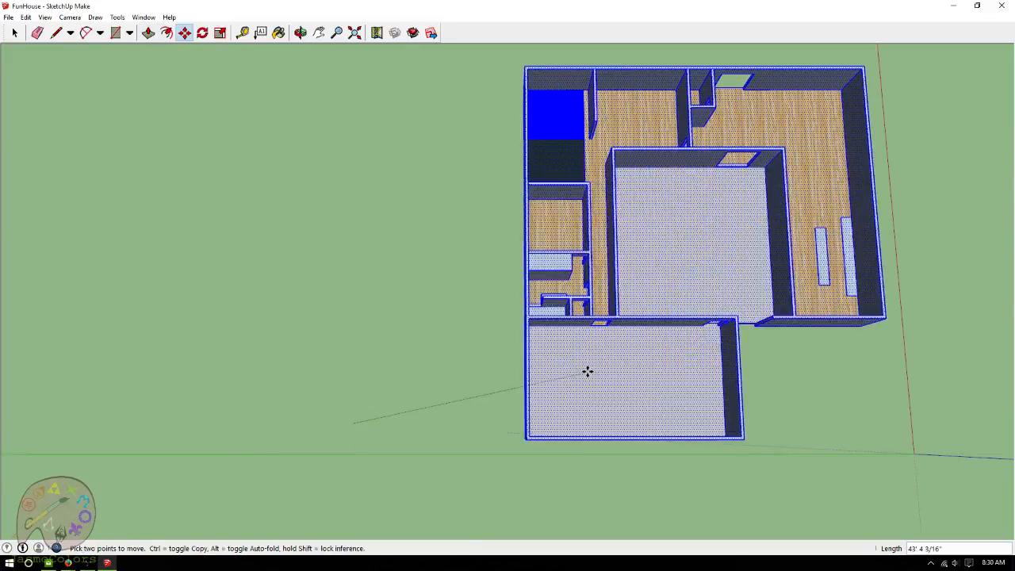
pyautogui.scroll(-5, 142, 310)
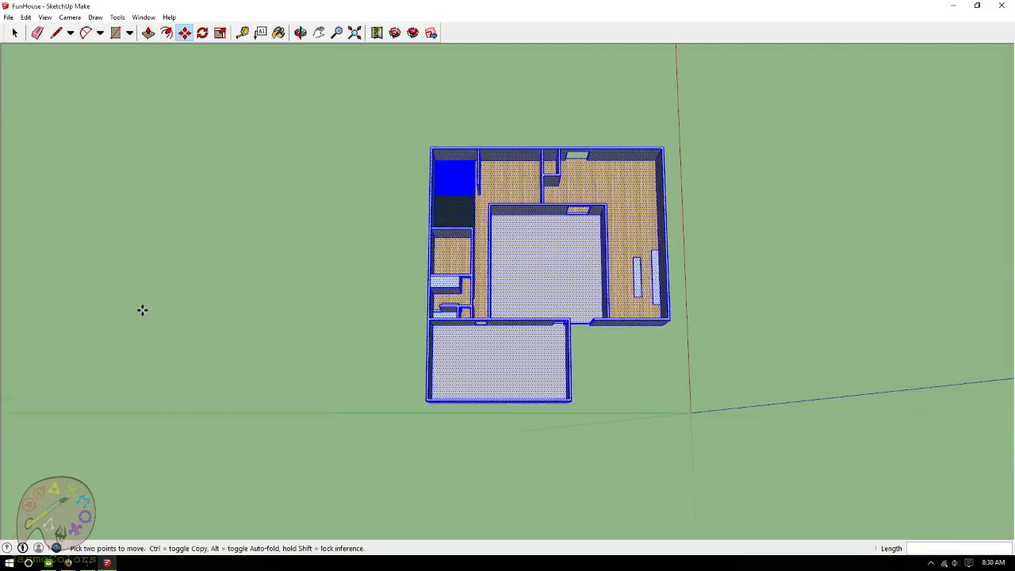
pyautogui.scroll(3, 140, 310)
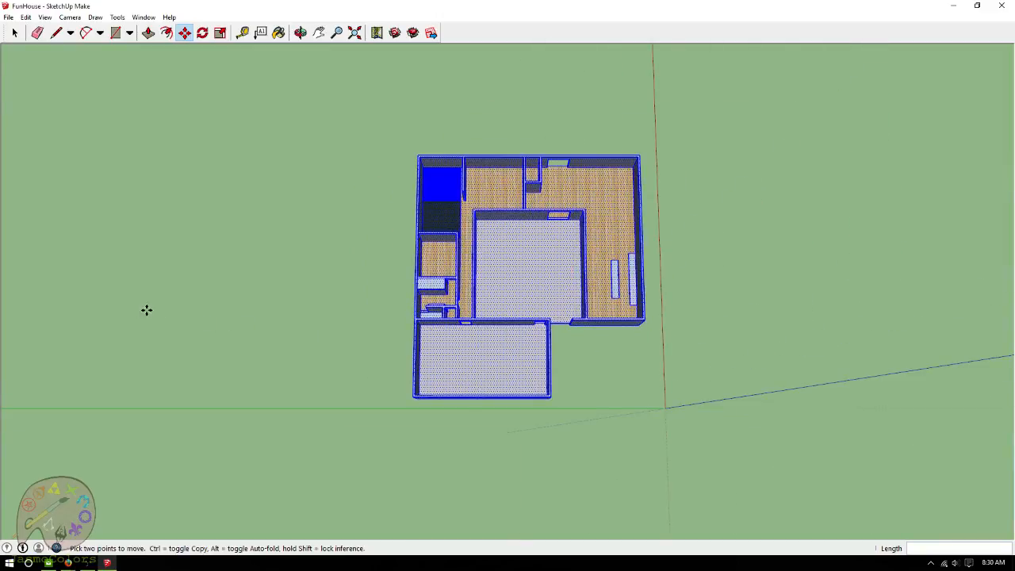
pyautogui.click(456, 344)
pyautogui.click(445, 334)
pyautogui.press('space')
pyautogui.click(279, 246)
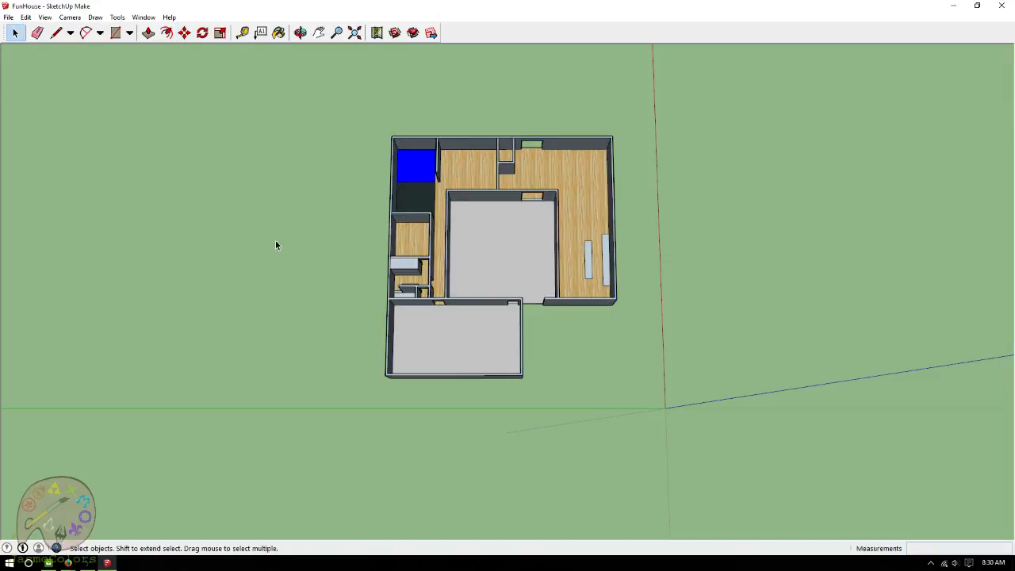
# Extrude the long counter rectangle against the outer wall upward by 2' 6".
pyautogui.scroll(2, 320, 188)
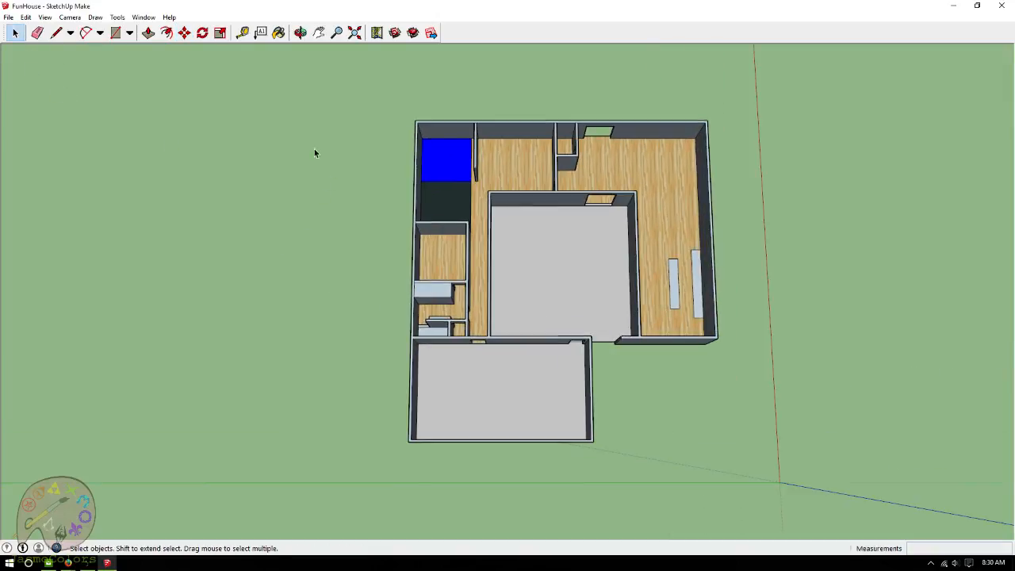
pyautogui.click(301, 32)
pyautogui.moveTo(736, 268); pyautogui.dragTo(844, 304)
pyautogui.scroll(2, 659, 310)
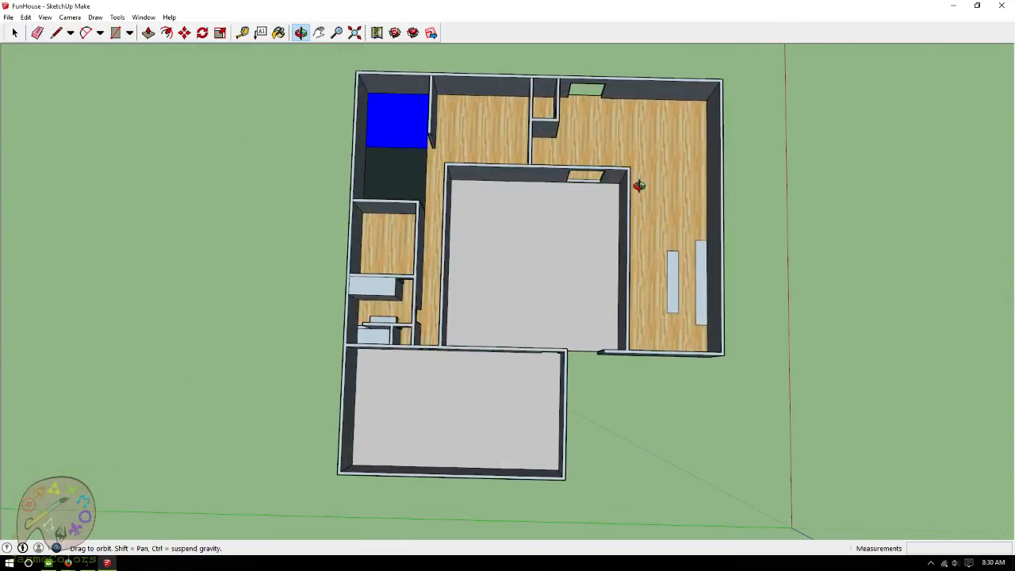
pyautogui.moveTo(554, 322); pyautogui.dragTo(557, 301)
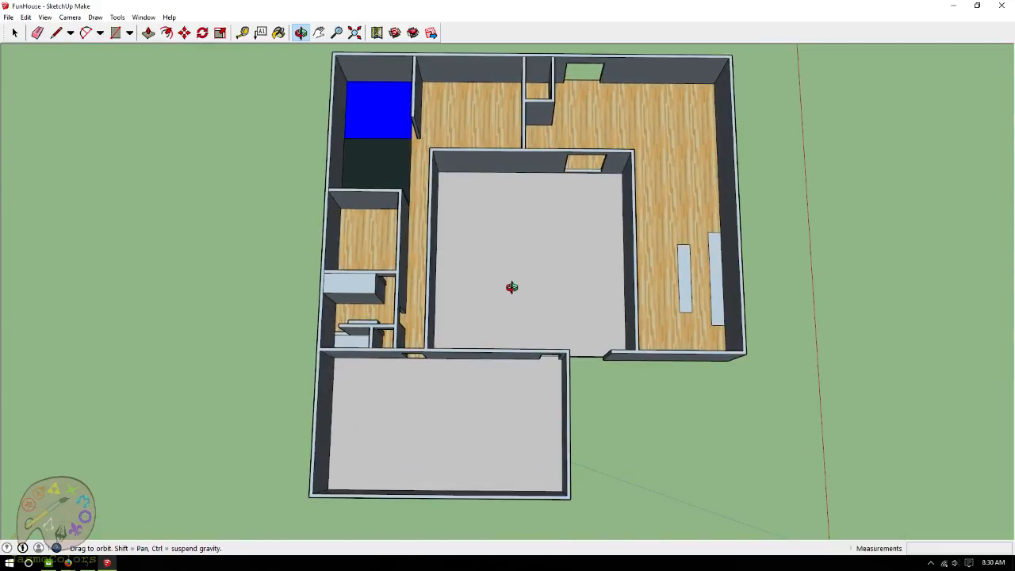
pyautogui.moveTo(516, 288); pyautogui.dragTo(438, 119)
pyautogui.scroll(10, 533, 243)
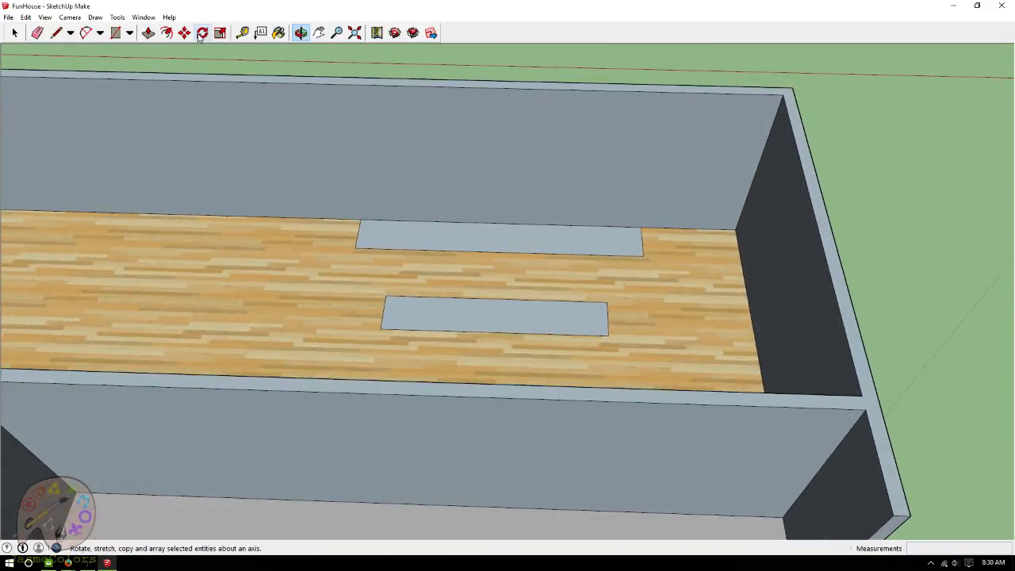
pyautogui.click(148, 32)
pyautogui.moveTo(455, 237); pyautogui.dragTo(446, 218)
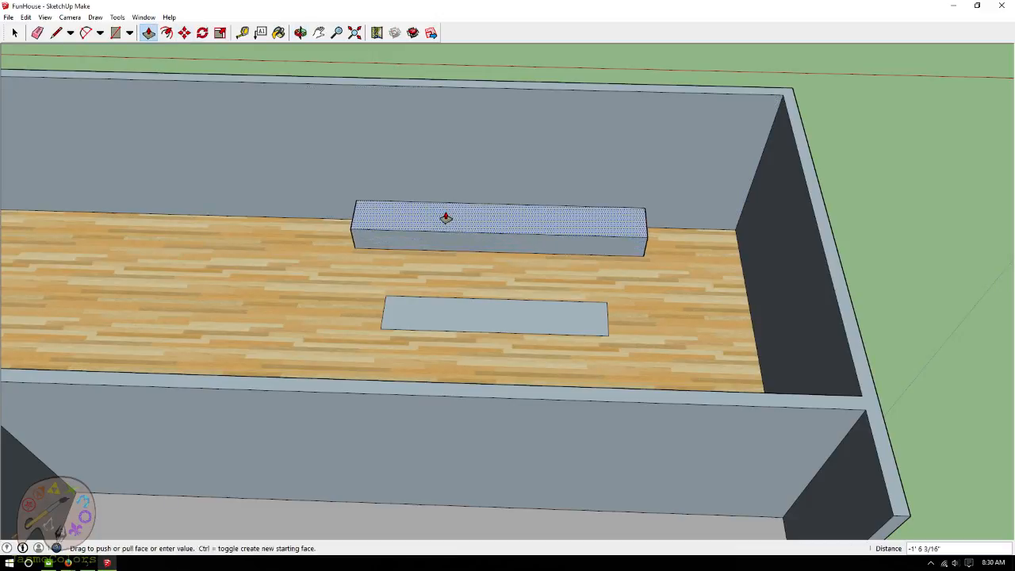
pyautogui.press('Return')
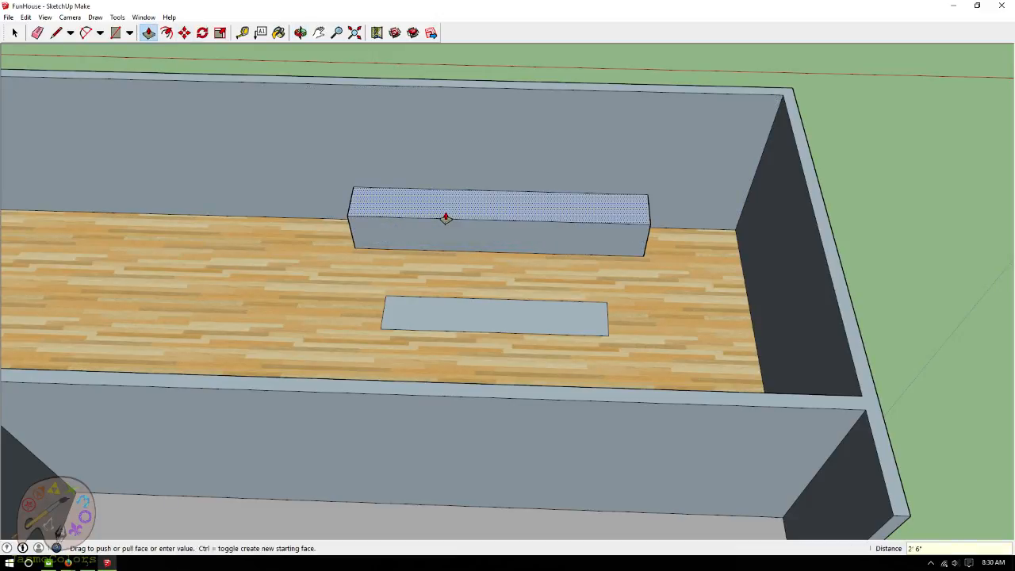
# Extrude the shorter island rectangle in front of the long counter upward by 2' 6".
pyautogui.moveTo(407, 321); pyautogui.dragTo(409, 307)
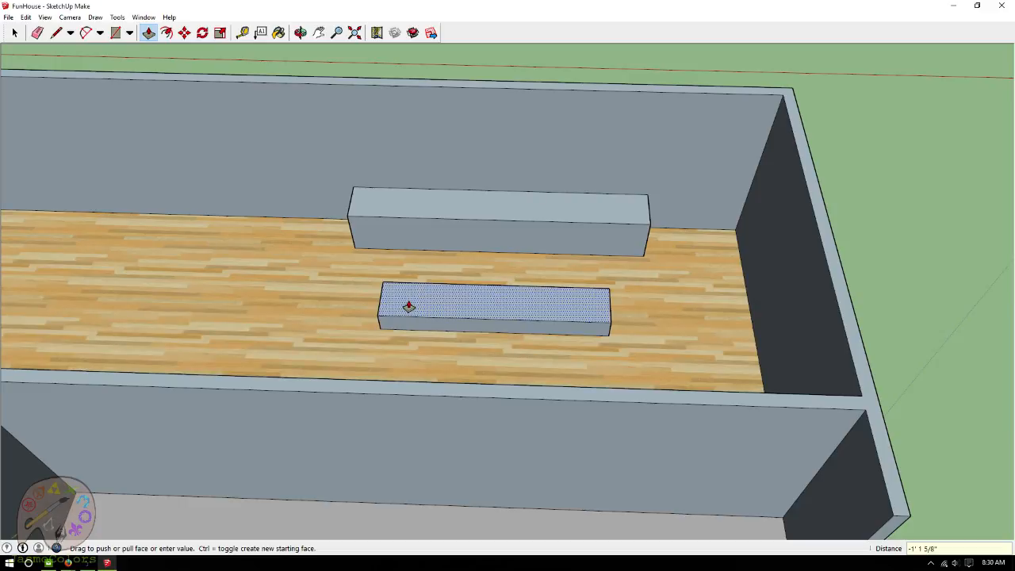
pyautogui.press('Return')
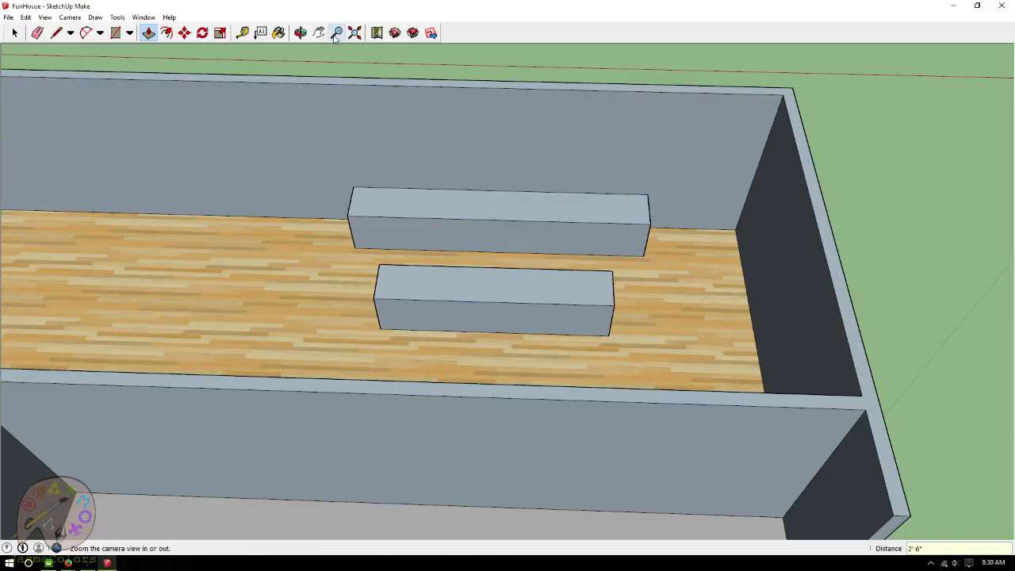
pyautogui.click(301, 33)
pyautogui.moveTo(471, 237); pyautogui.dragTo(484, 279)
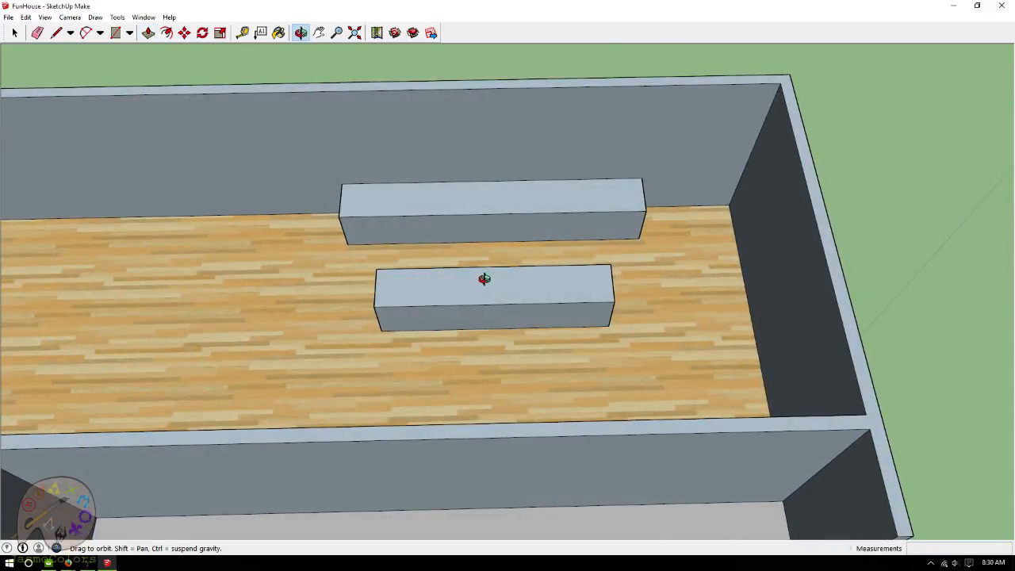
# Measure the lengths of the long wall counter and the shorter island in front of it.
pyautogui.click(243, 34)
pyautogui.click(347, 194)
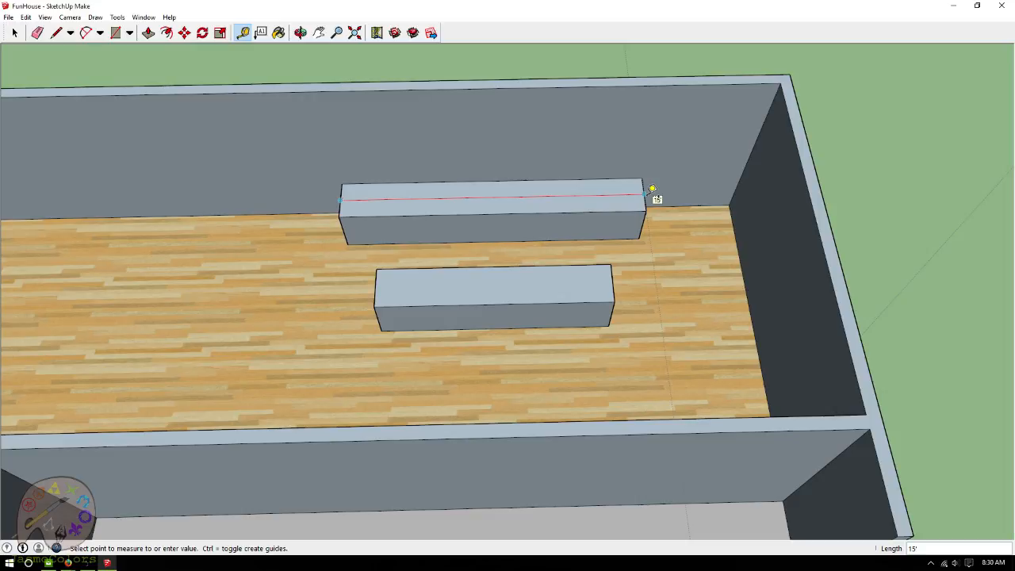
pyautogui.click(651, 190)
pyautogui.click(382, 277)
pyautogui.click(618, 279)
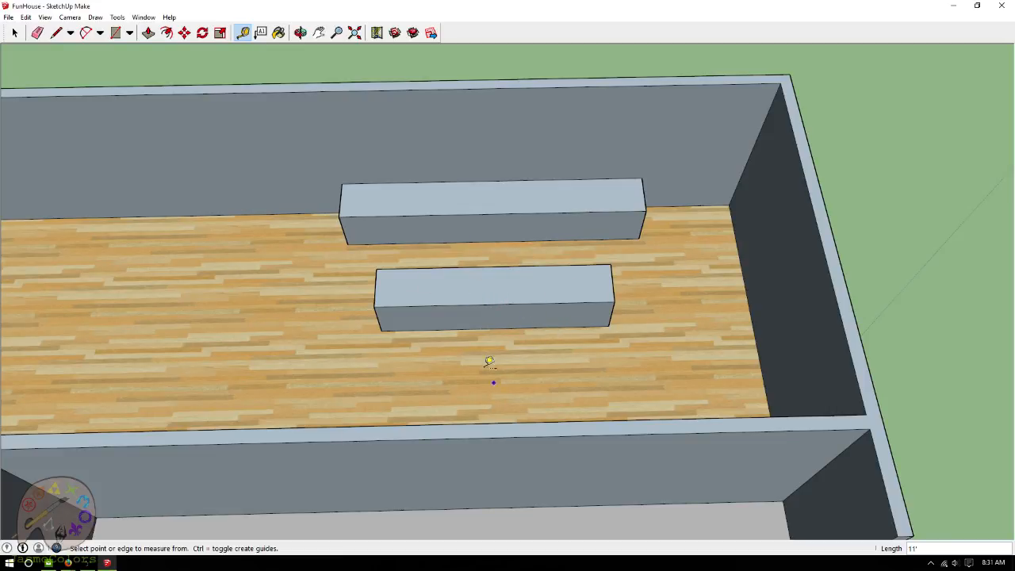
pyautogui.press('o')
pyautogui.moveTo(431, 227); pyautogui.dragTo(445, 264)
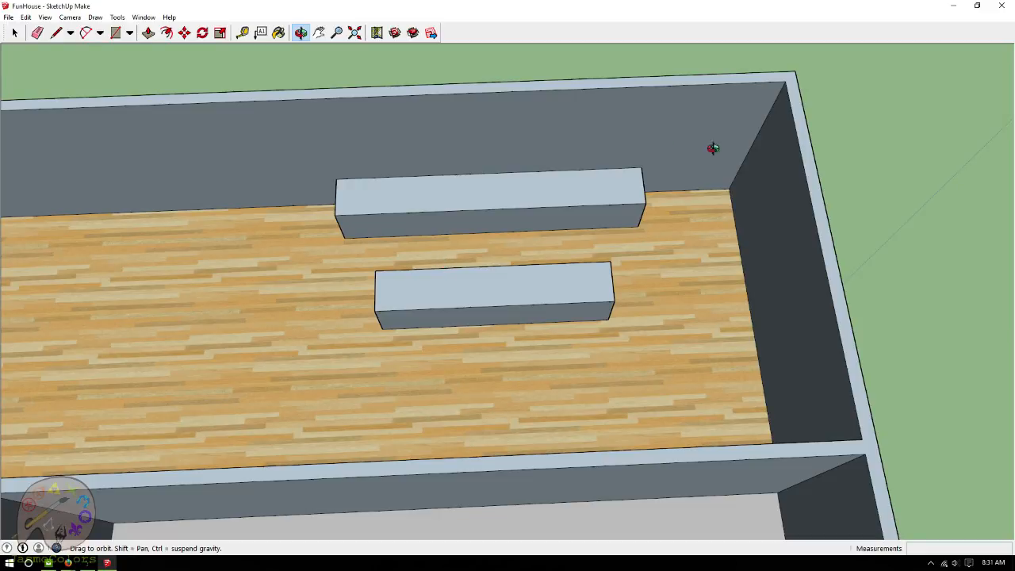
# Examine how the two counters sit in the wood-floored room relative to its walls and the rest of the house.
pyautogui.scroll(-5, 658, 202)
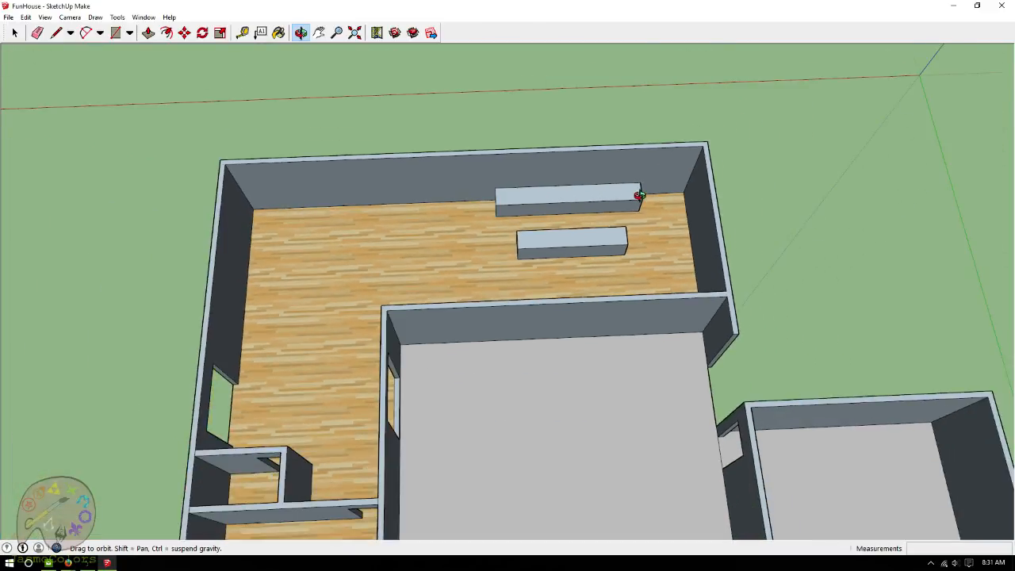
pyautogui.scroll(3, 669, 198)
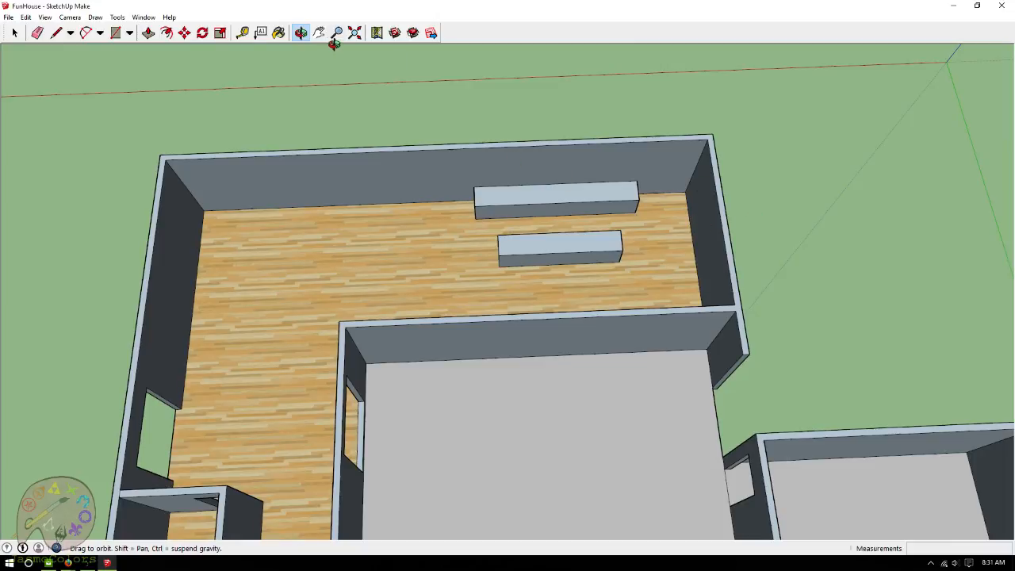
pyautogui.moveTo(643, 198); pyautogui.dragTo(198, 195)
pyautogui.moveTo(618, 185); pyautogui.dragTo(695, 187)
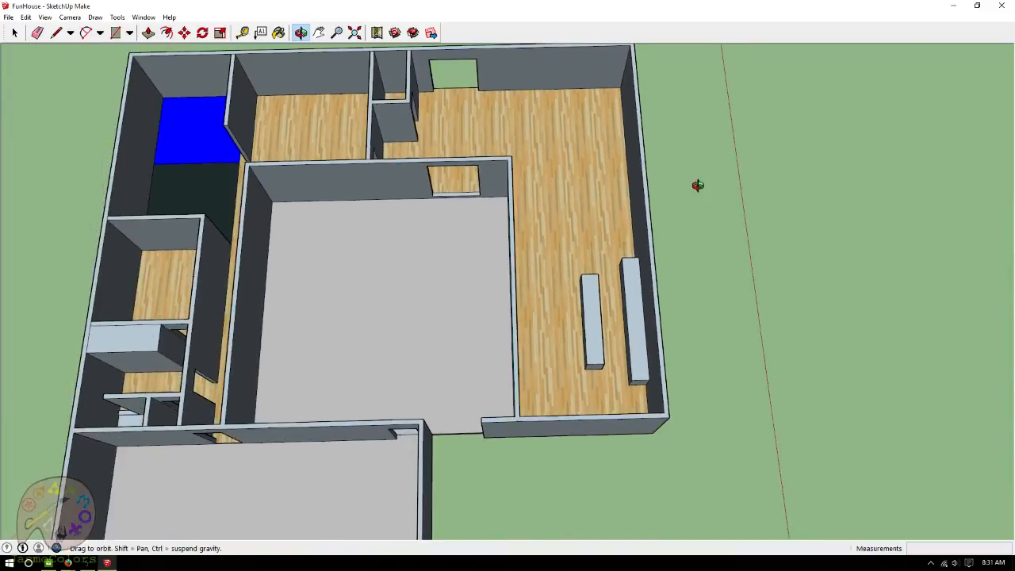
pyautogui.scroll(-1, 695, 186)
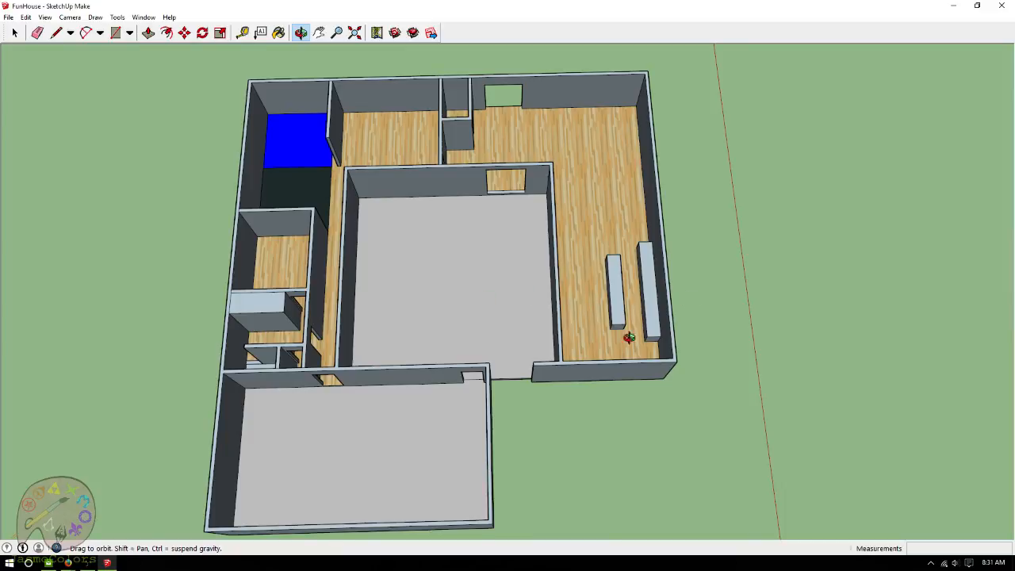
pyautogui.scroll(4, 644, 318)
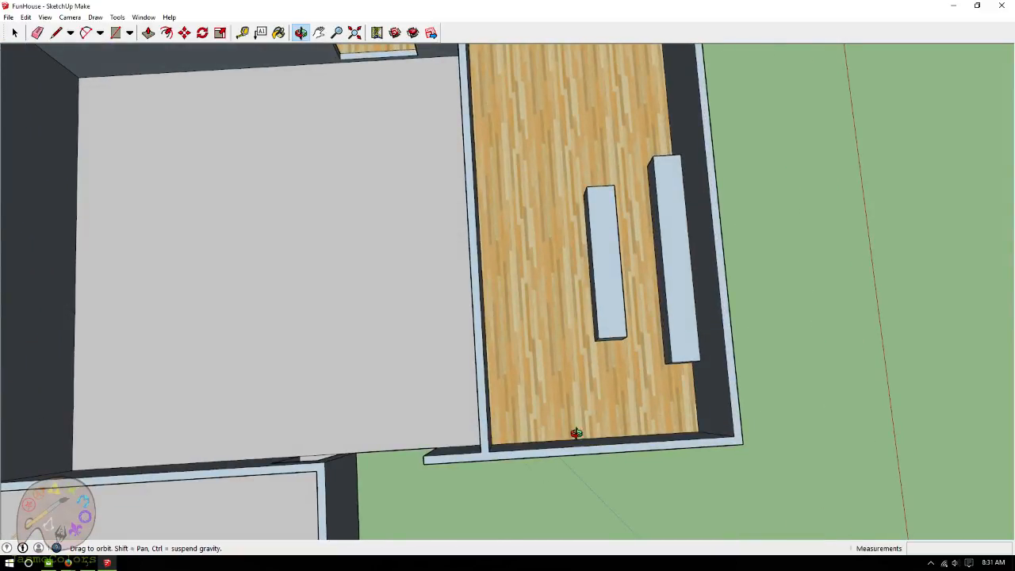
pyautogui.moveTo(539, 315); pyautogui.dragTo(536, 248)
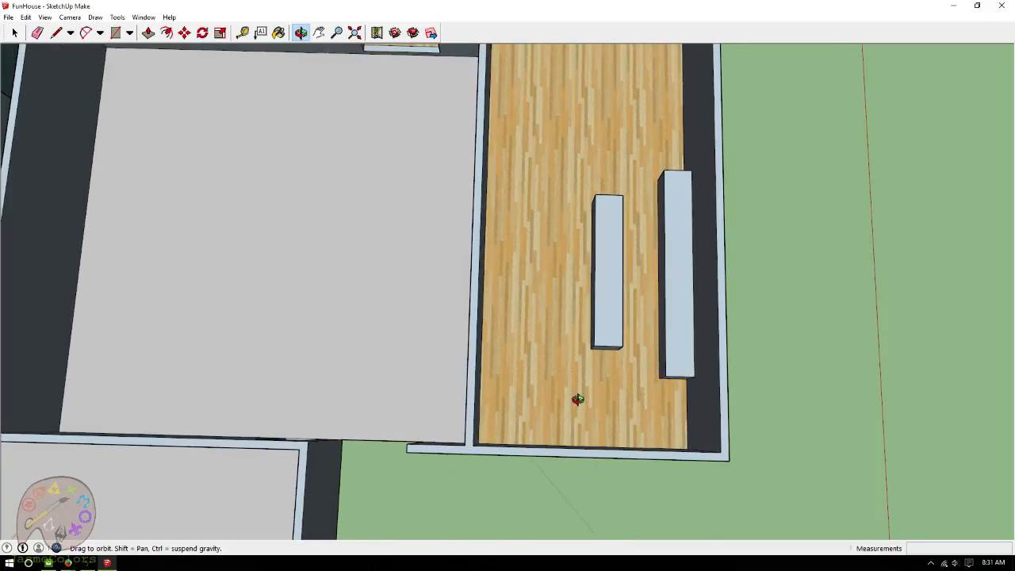
pyautogui.scroll(-3, 601, 400)
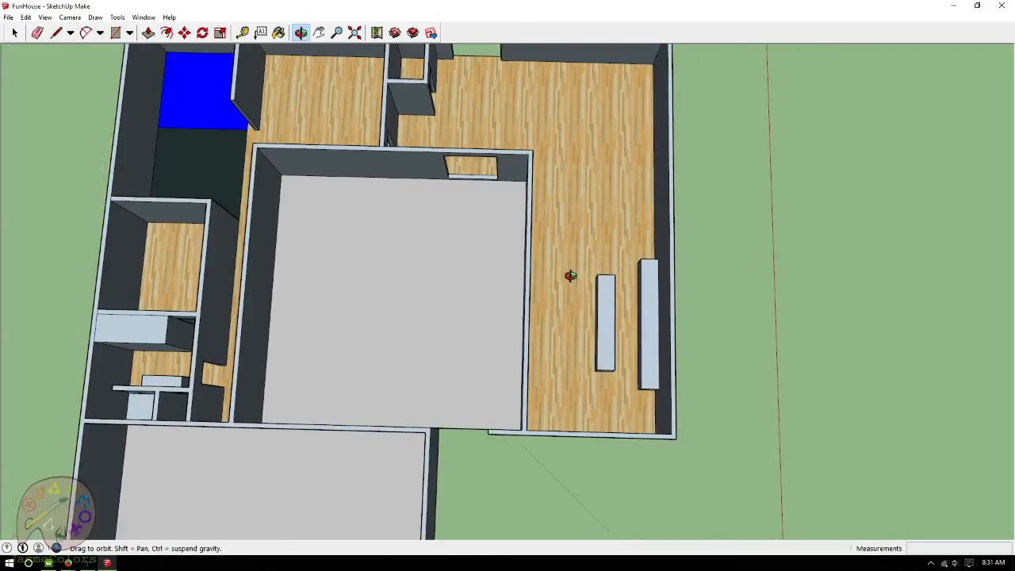
pyautogui.scroll(1, 666, 481)
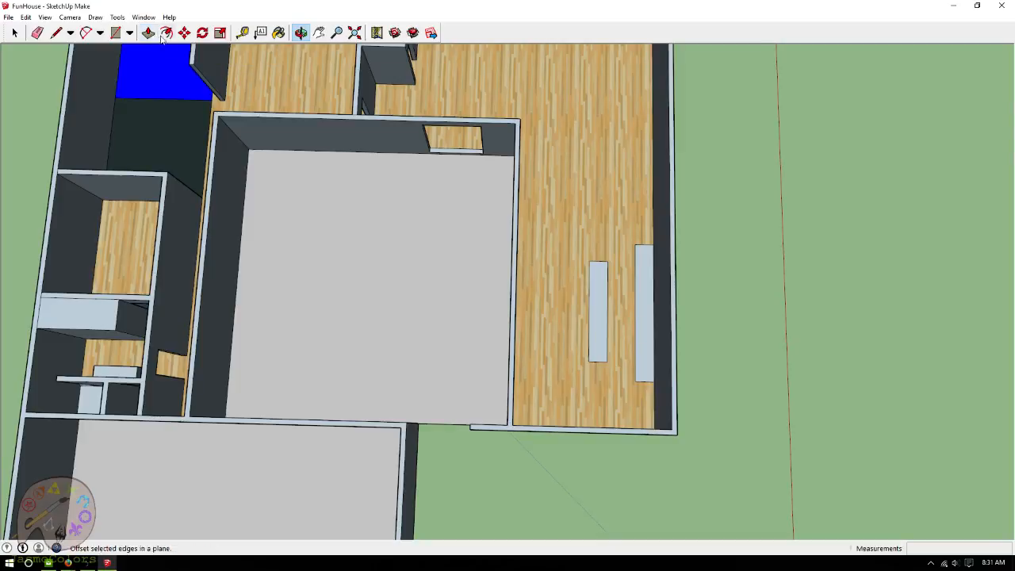
# Delete the island rectangle and the long counter's outline from the wood-floored room.
pyautogui.moveTo(497, 244); pyautogui.dragTo(381, 163)
pyautogui.press('space')
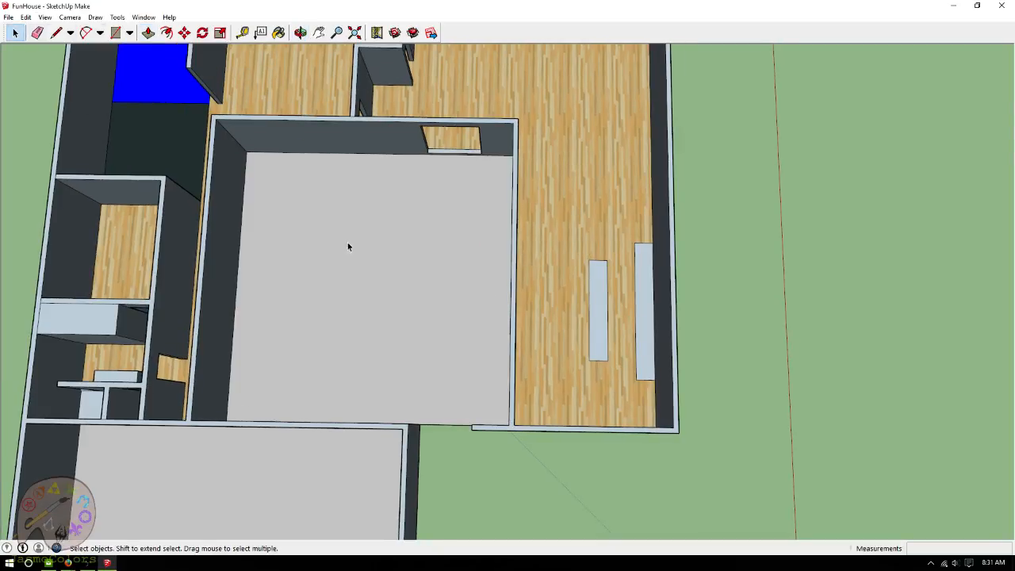
pyautogui.moveTo(577, 242); pyautogui.dragTo(624, 379)
pyautogui.press('Delete')
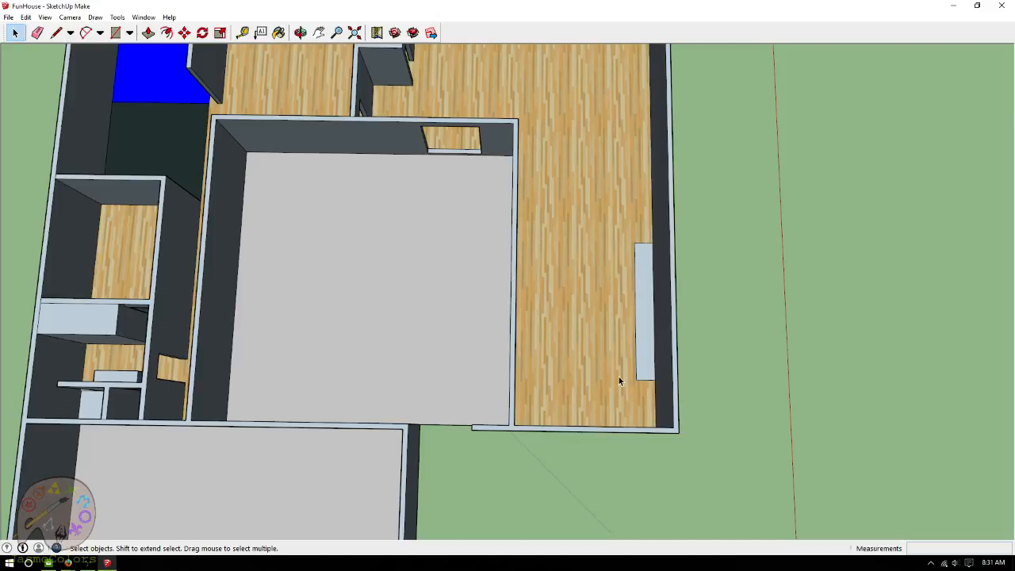
pyautogui.click(641, 243)
pyautogui.press('Delete')
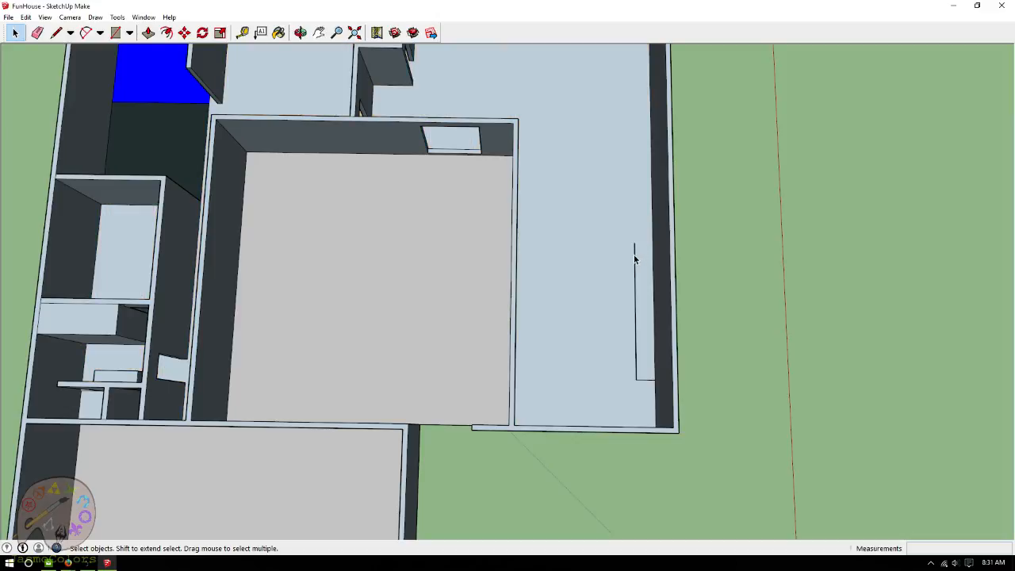
pyautogui.click(635, 340)
pyautogui.press('Delete')
pyautogui.click(648, 383)
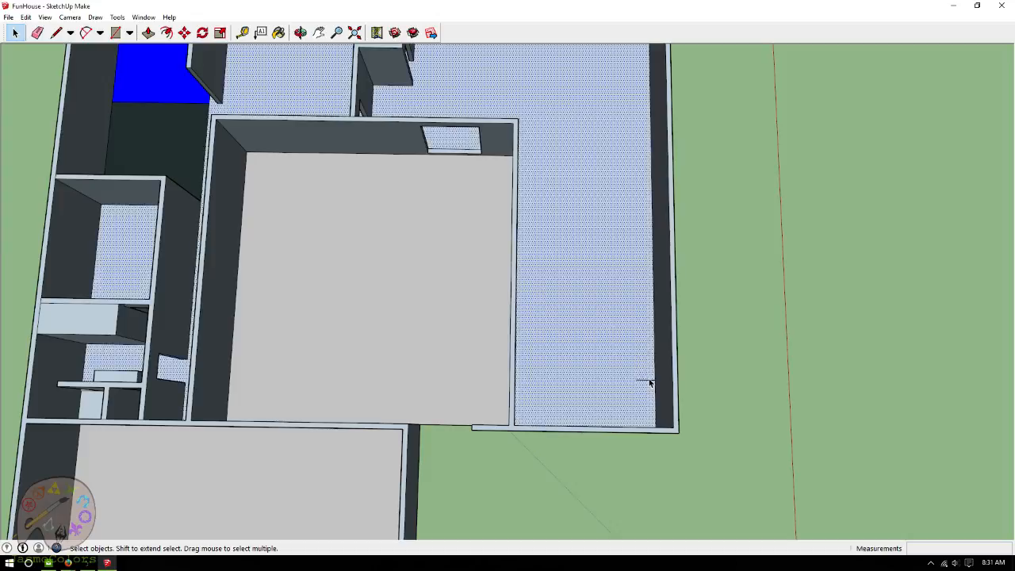
pyautogui.click(648, 382)
# Measure the width of the former counter room between its two long walls, close to the end wall.
pyautogui.click(301, 33)
pyautogui.moveTo(412, 238); pyautogui.dragTo(632, 349)
pyautogui.scroll(-2, 648, 221)
pyautogui.scroll(4, 467, 288)
pyautogui.moveTo(534, 296); pyautogui.dragTo(505, 294)
pyautogui.scroll(2, 444, 240)
pyautogui.moveTo(445, 240); pyautogui.dragTo(453, 87)
pyautogui.moveTo(397, 179); pyautogui.dragTo(417, 268)
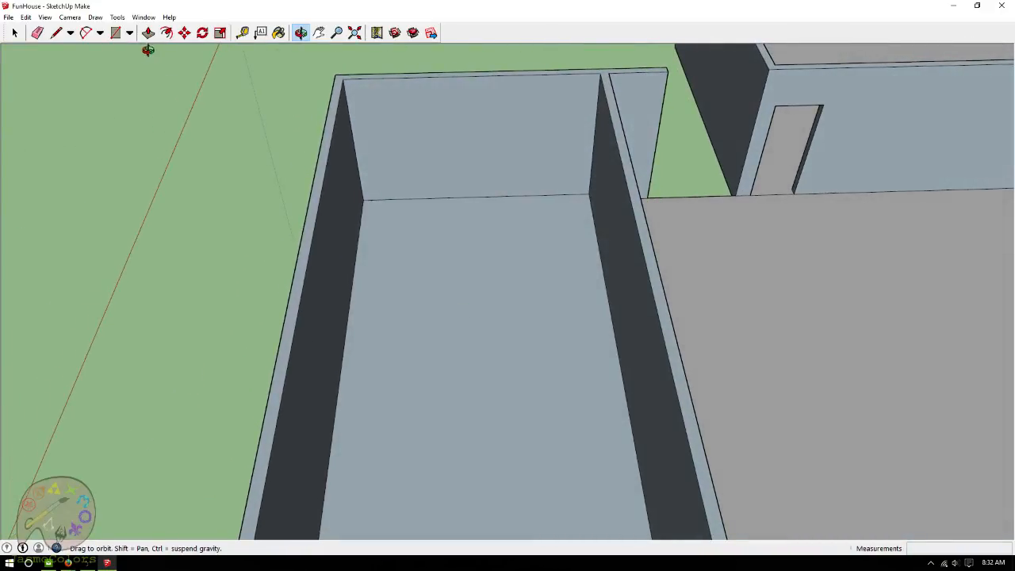
pyautogui.click(242, 34)
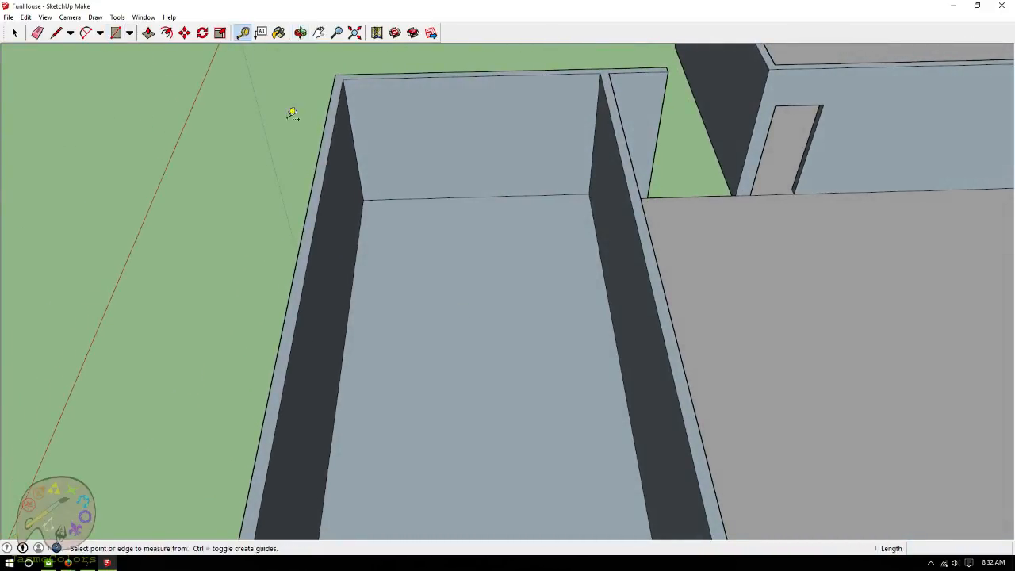
pyautogui.click(361, 226)
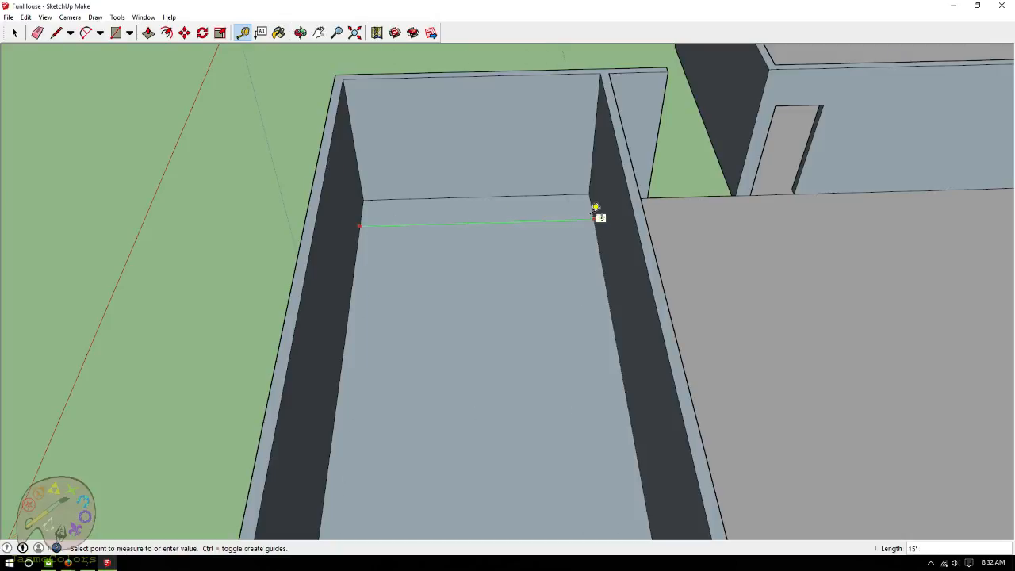
pyautogui.click(557, 204)
# Add three guides parallel to the end wall: 2' from the wall, 3' beyond the first, and 2' beyond the second.
pyautogui.click(475, 191)
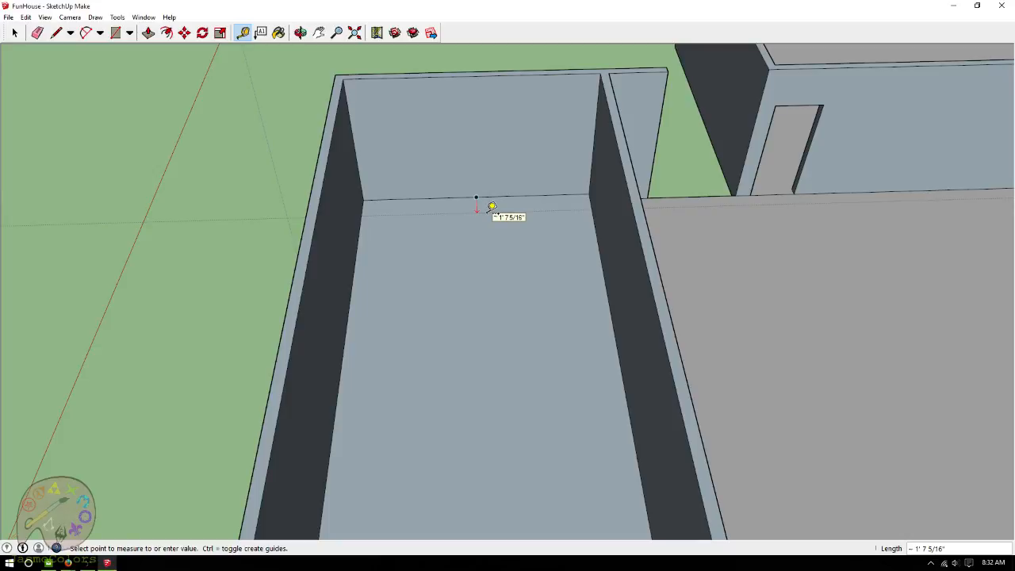
pyautogui.write("2'")
pyautogui.press('Return')
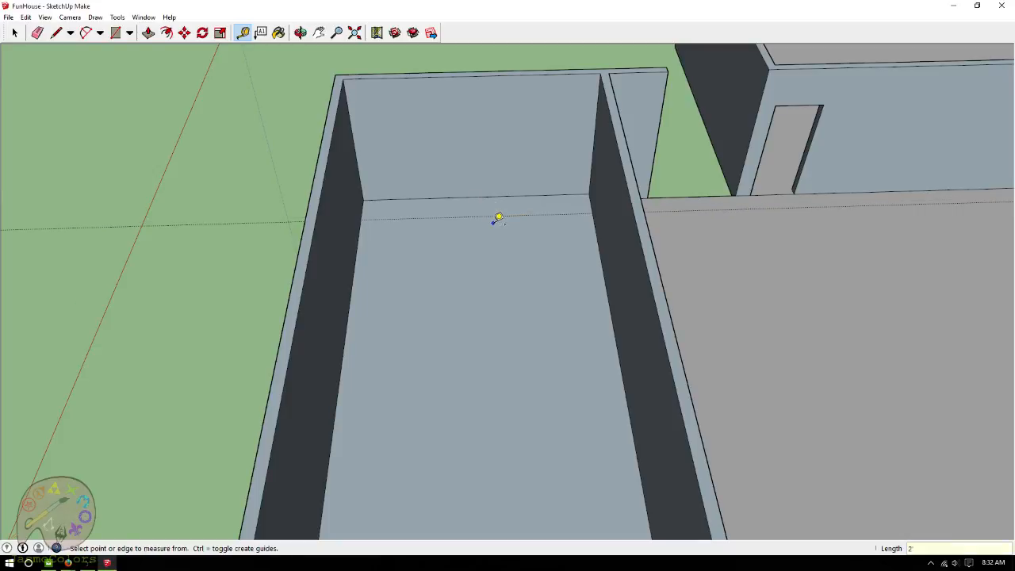
pyautogui.click(502, 215)
pyautogui.write("3'")
pyautogui.press('Return')
pyautogui.click(497, 245)
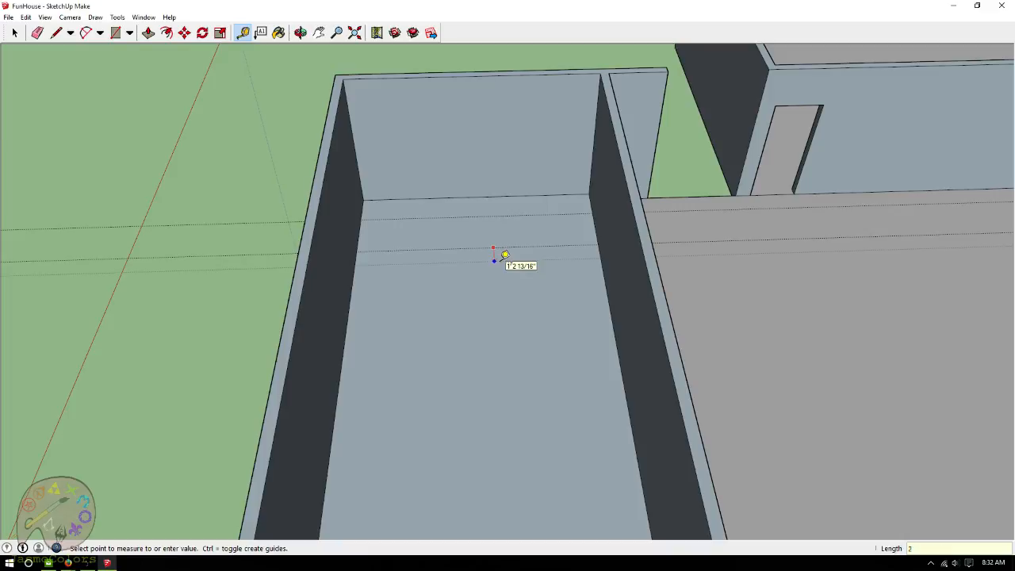
pyautogui.press('Return')
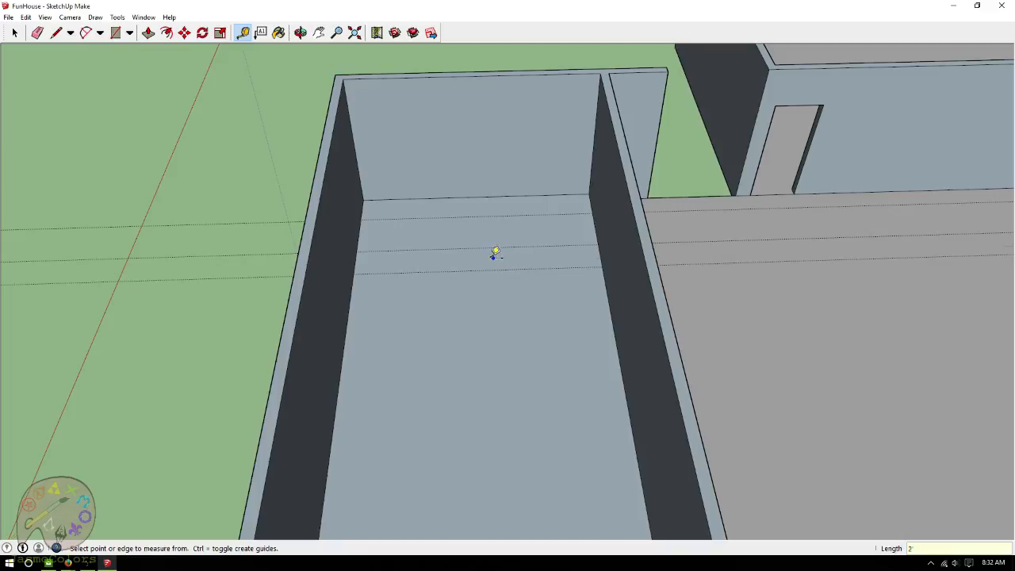
# Add a lengthwise guide down the middle of the room through the end wall's midpoint.
pyautogui.scroll(2, 476, 251)
pyautogui.click(304, 240)
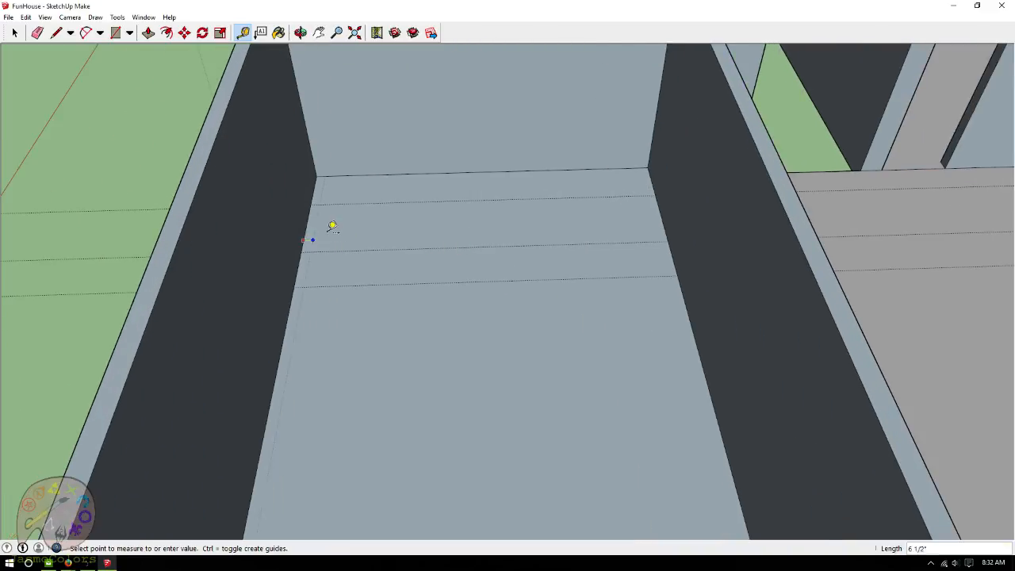
pyautogui.click(486, 170)
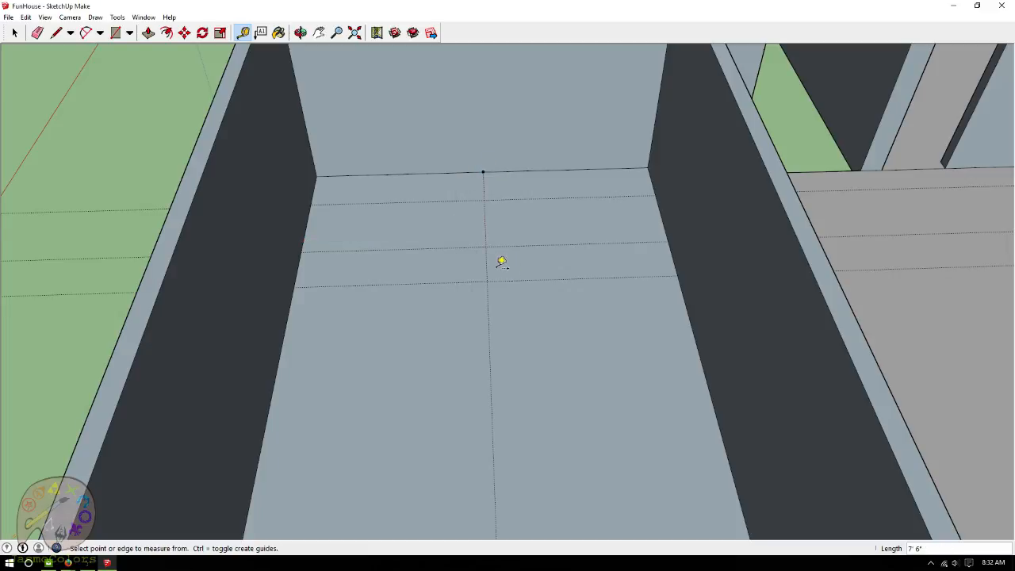
pyautogui.click(488, 257)
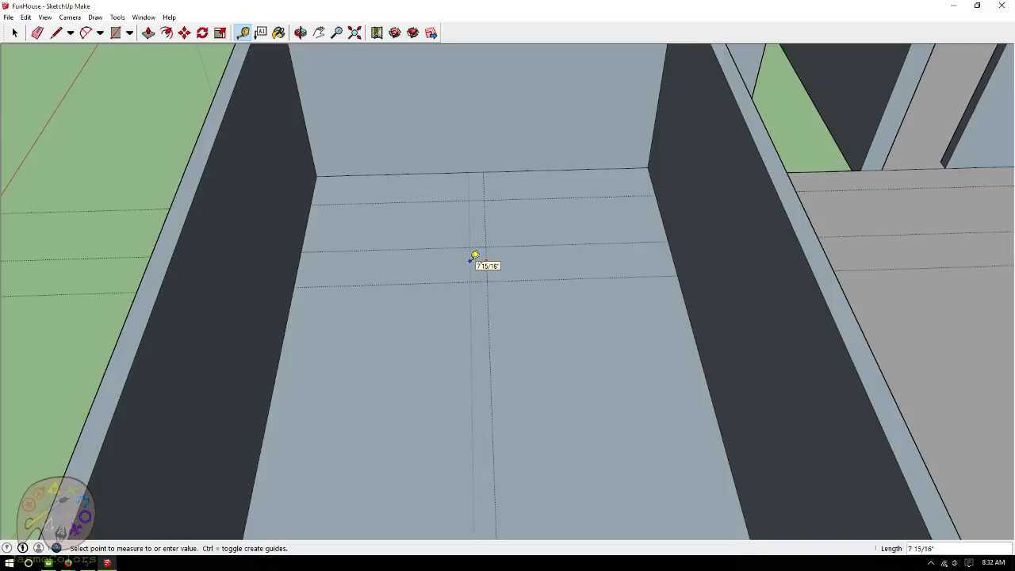
pyautogui.write("5.5'")
pyautogui.press('Return')
pyautogui.hotkey('ctrl', 'z')
# Add lengthwise guides 3' inside each of the room's two long walls.
pyautogui.click(304, 264)
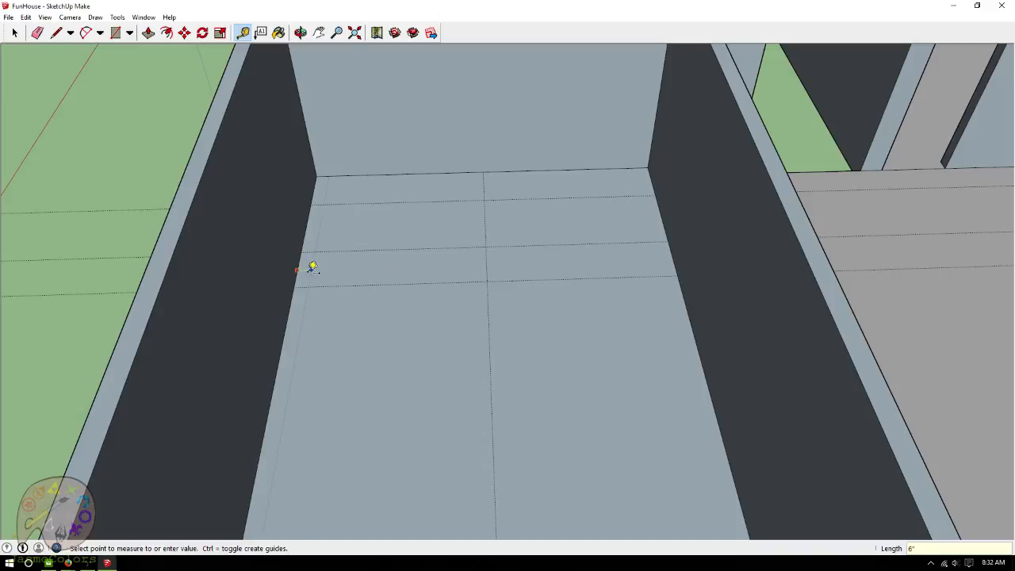
pyautogui.write("3'")
pyautogui.press('Return')
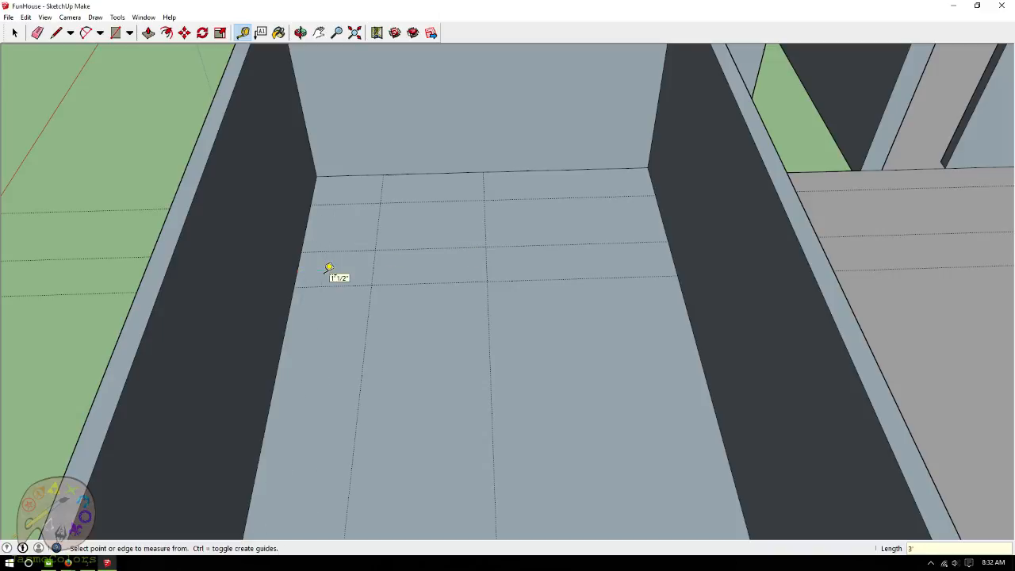
pyautogui.click(676, 244)
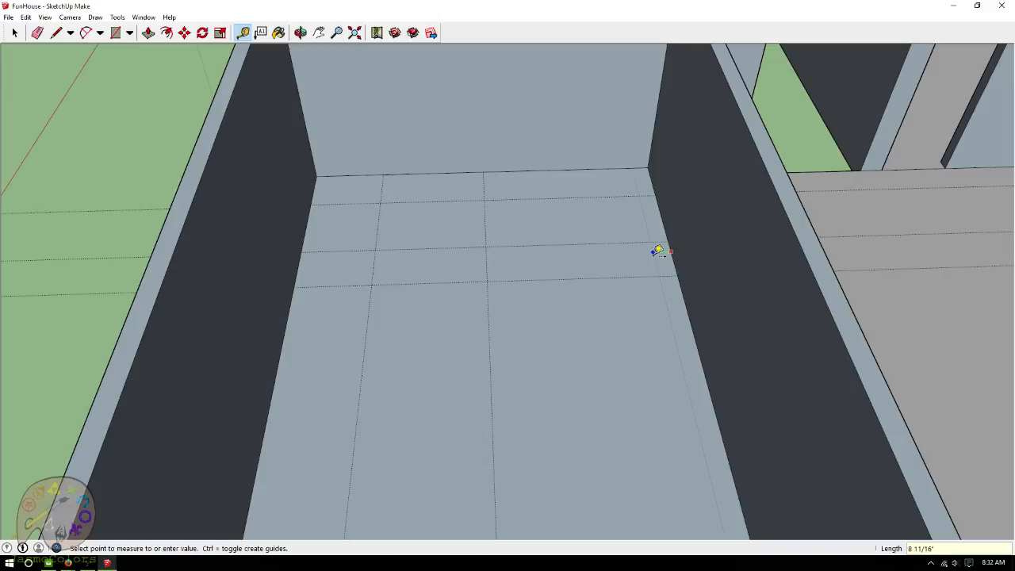
pyautogui.write("3'")
pyautogui.press('Return')
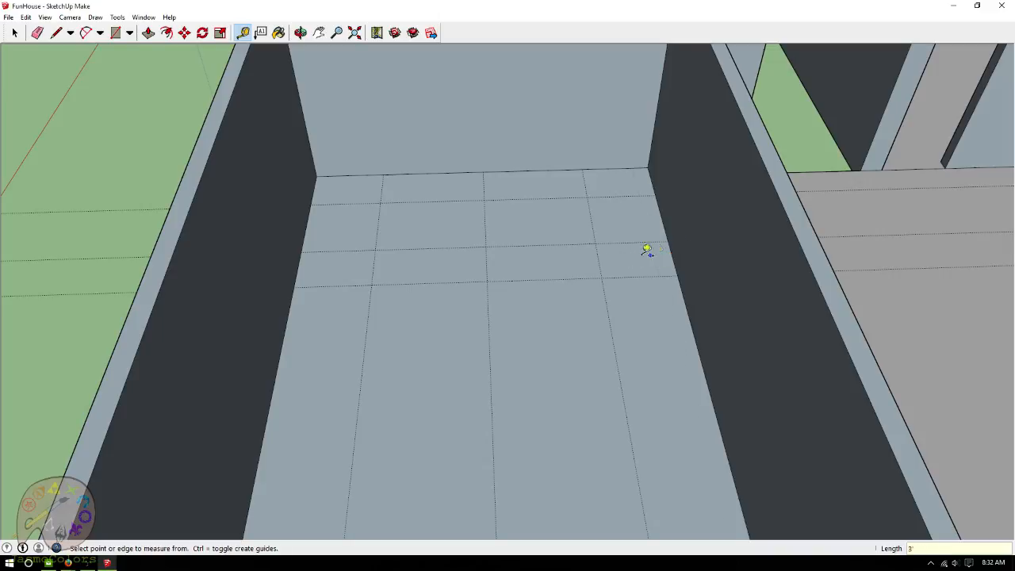
# Delete the middle lengthwise guide and draw a 9' by 2' island rectangle between the side guides and the two outer cross guides.
pyautogui.click(15, 32)
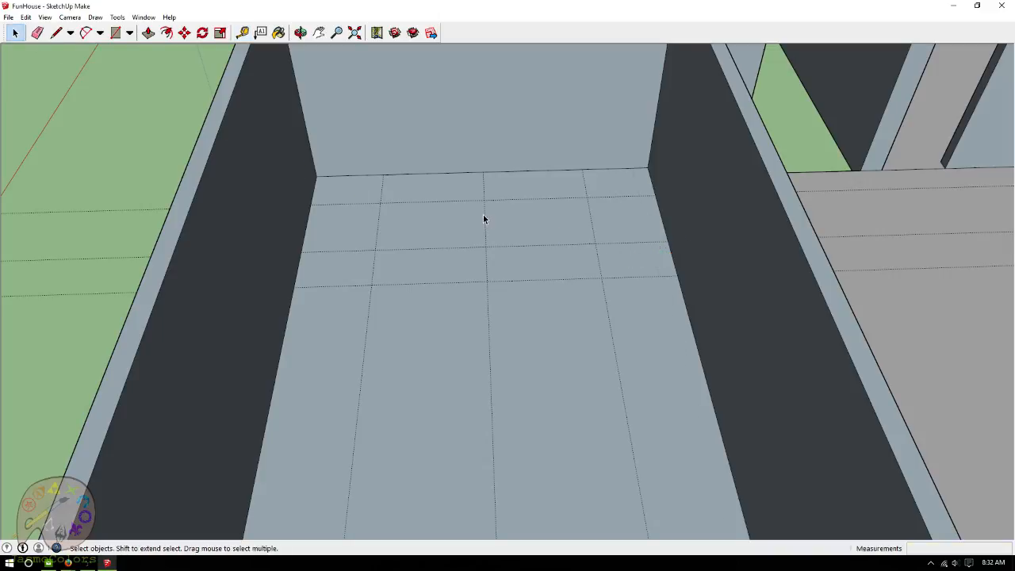
pyautogui.press('Delete')
pyautogui.click(115, 32)
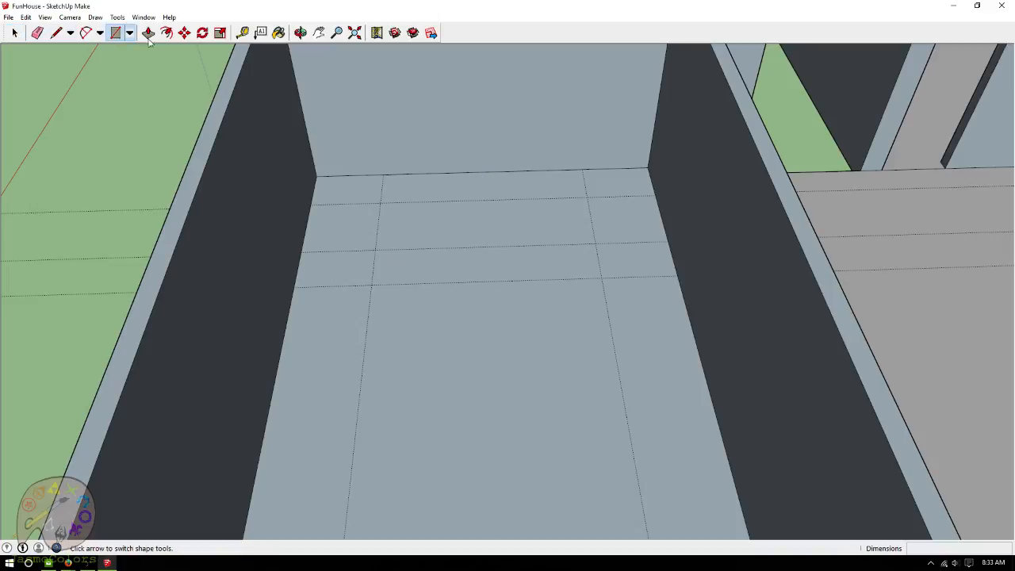
pyautogui.click(375, 250)
pyautogui.click(602, 278)
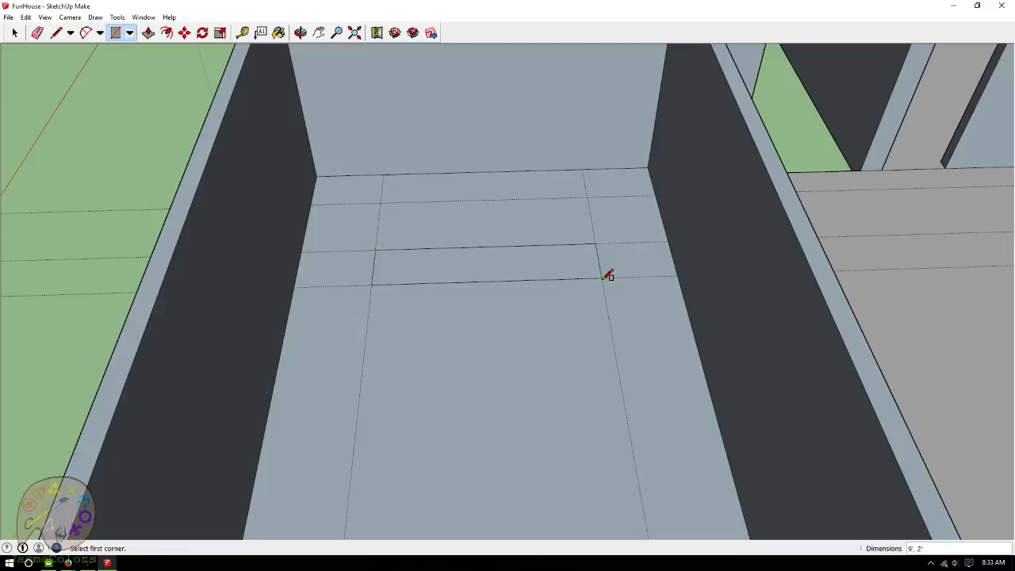
# Draw a 2' by 15' counter rectangle between the end wall and the nearest cross guide, and delete all guides.
pyautogui.click(312, 203)
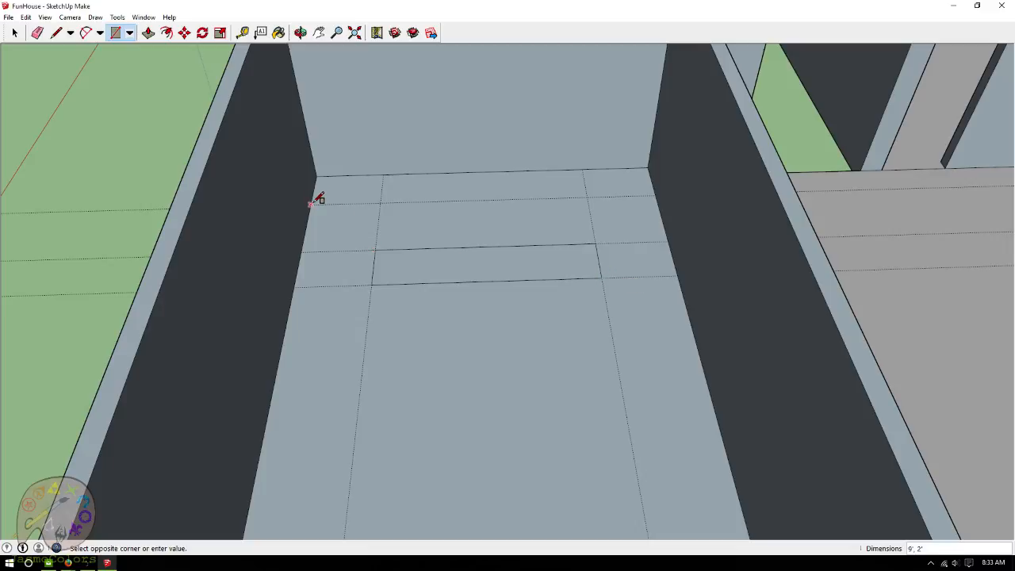
pyautogui.click(652, 166)
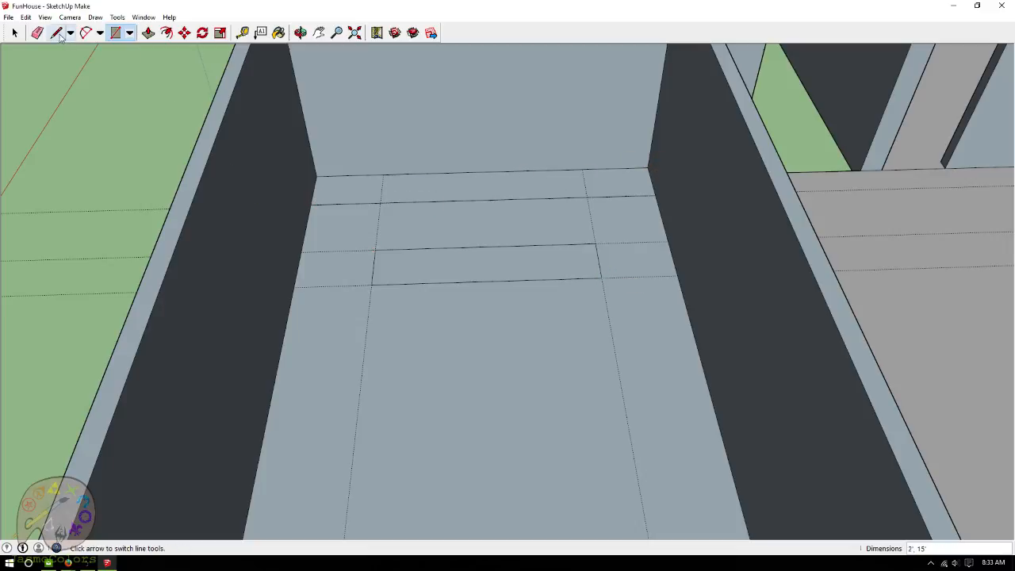
pyautogui.click(45, 17)
pyautogui.moveTo(26, 16)
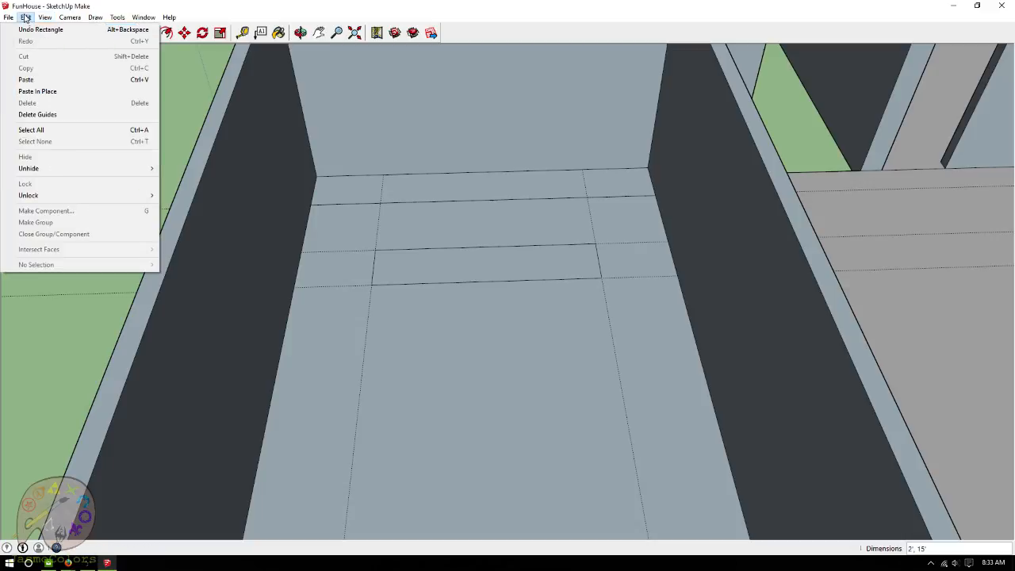
pyautogui.click(36, 115)
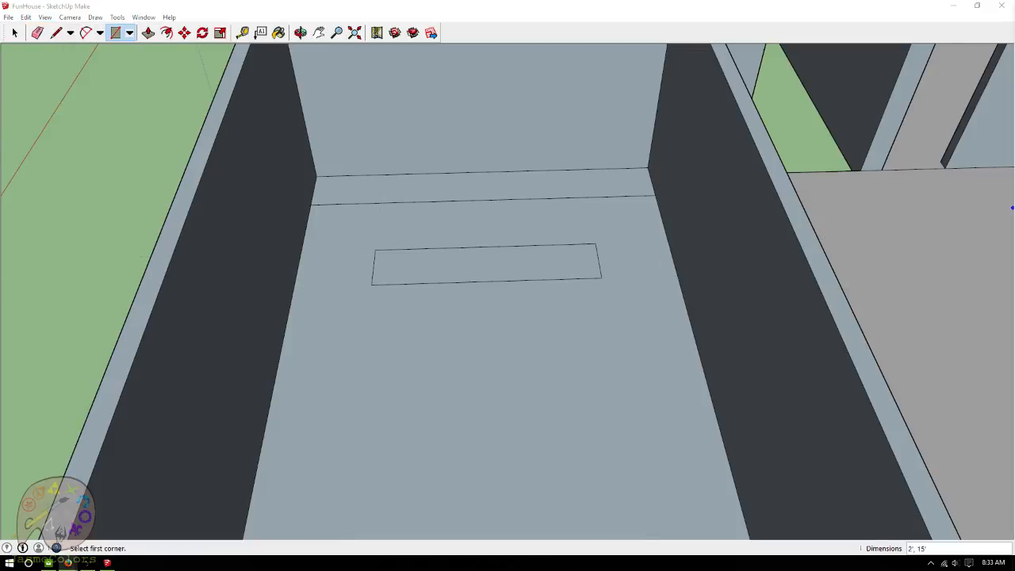
# Examine the placement of the counter and island outlines within the L-shaped room from several angles.
pyautogui.scroll(-3, 428, 159)
pyautogui.scroll(-2, 356, 68)
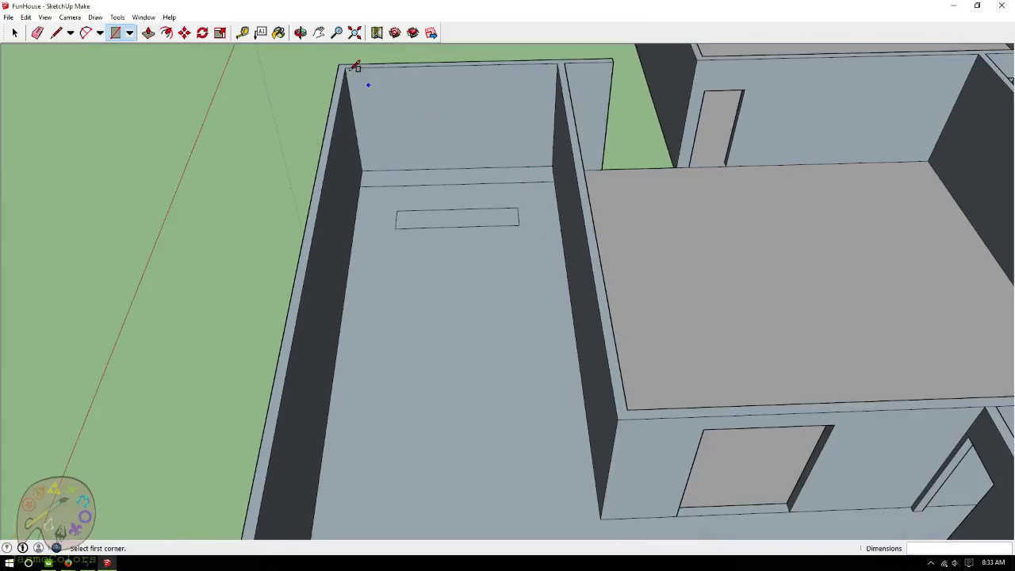
pyautogui.click(301, 34)
pyautogui.moveTo(592, 233); pyautogui.dragTo(574, 297)
pyautogui.moveTo(574, 235); pyautogui.dragTo(534, 208)
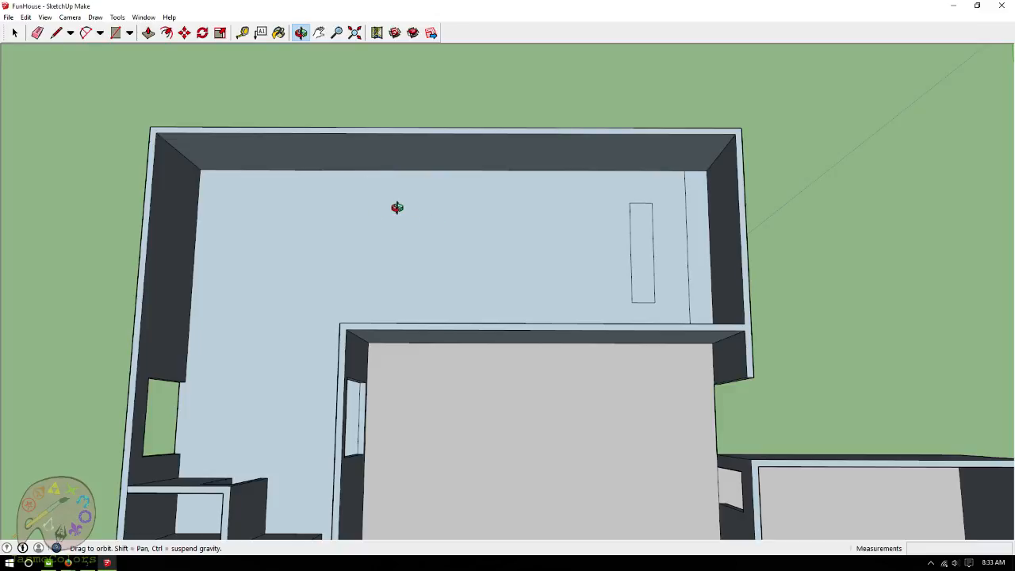
pyautogui.moveTo(444, 284); pyautogui.dragTo(524, 161)
pyautogui.moveTo(459, 152); pyautogui.dragTo(923, 164)
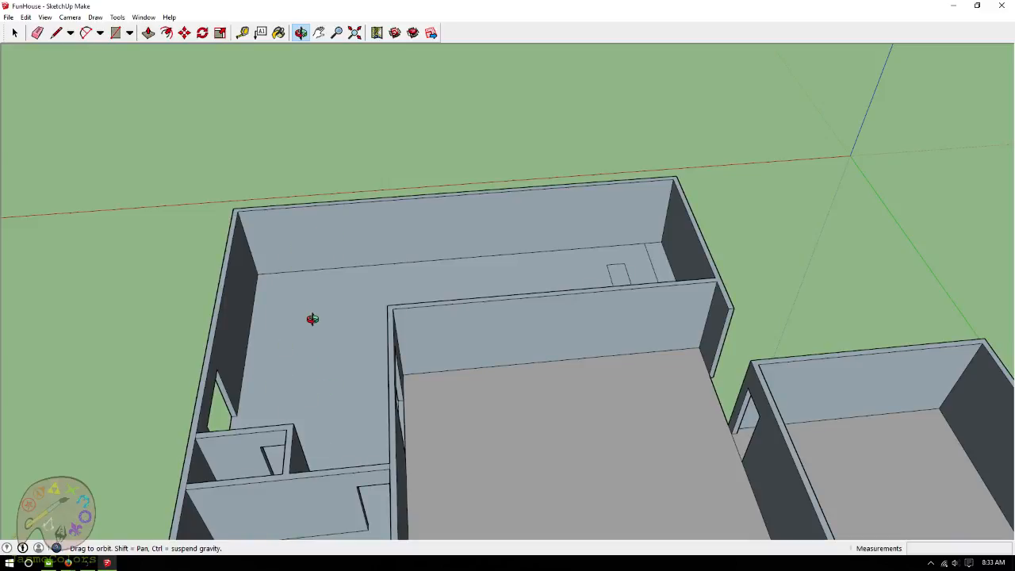
pyautogui.moveTo(318, 296); pyautogui.dragTo(458, 386)
# Raise the counter rectangle along the end wall 30 inches with Push/Pull.
pyautogui.scroll(4, 429, 304)
pyautogui.moveTo(465, 286); pyautogui.dragTo(468, 203)
pyautogui.scroll(2, 465, 177)
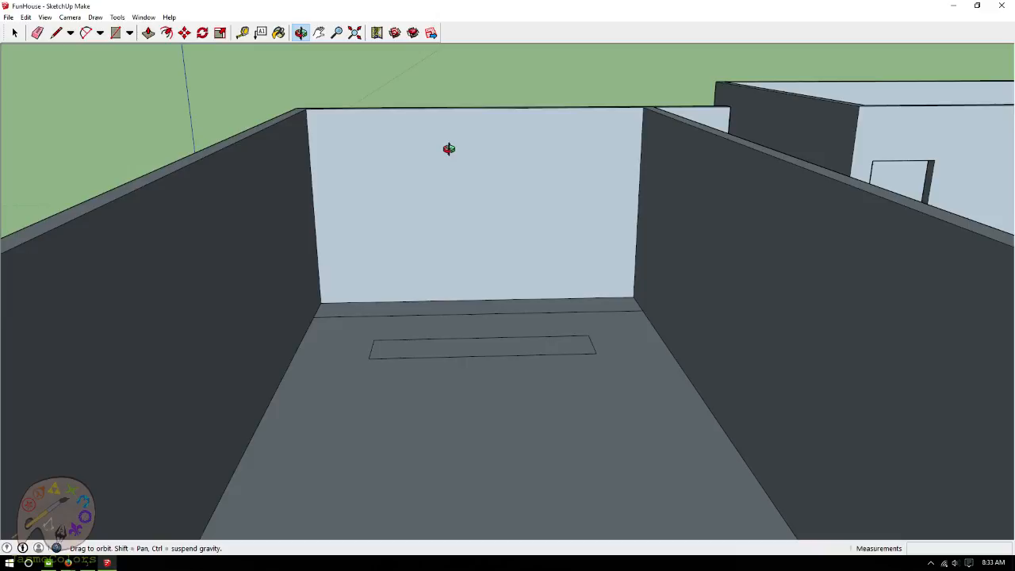
pyautogui.click(149, 33)
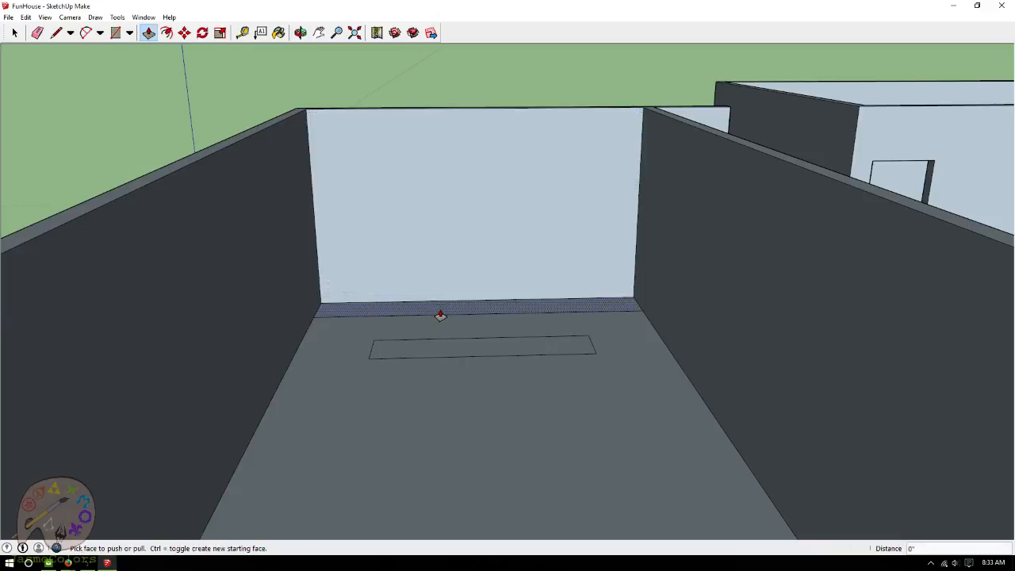
pyautogui.click(441, 316)
pyautogui.write('30')
pyautogui.press('Return')
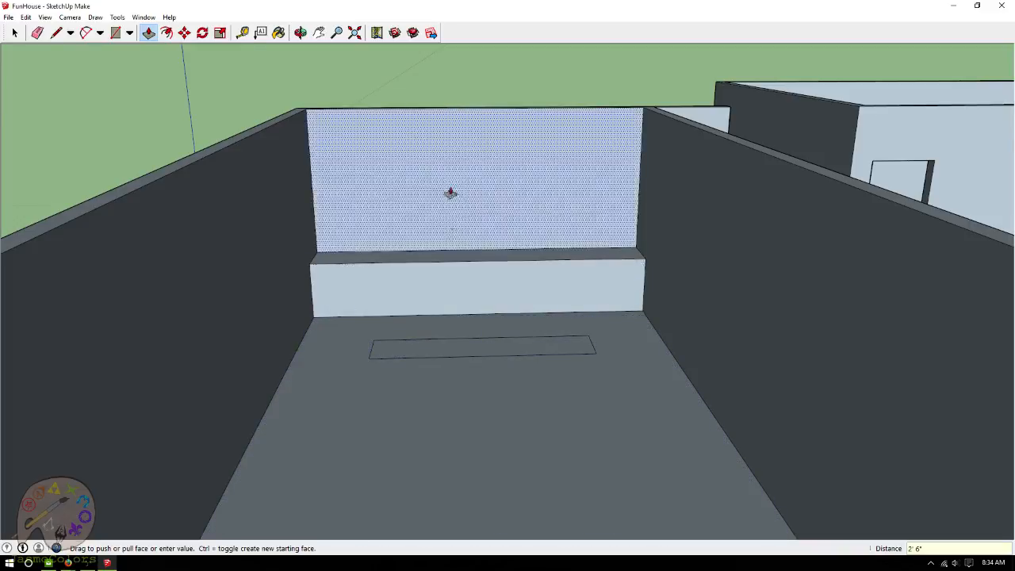
# Add a vertical guide through the end wall's midpoint and one more guide 2' to each side of it.
pyautogui.scroll(3, 483, 57)
pyautogui.scroll(1, 483, 60)
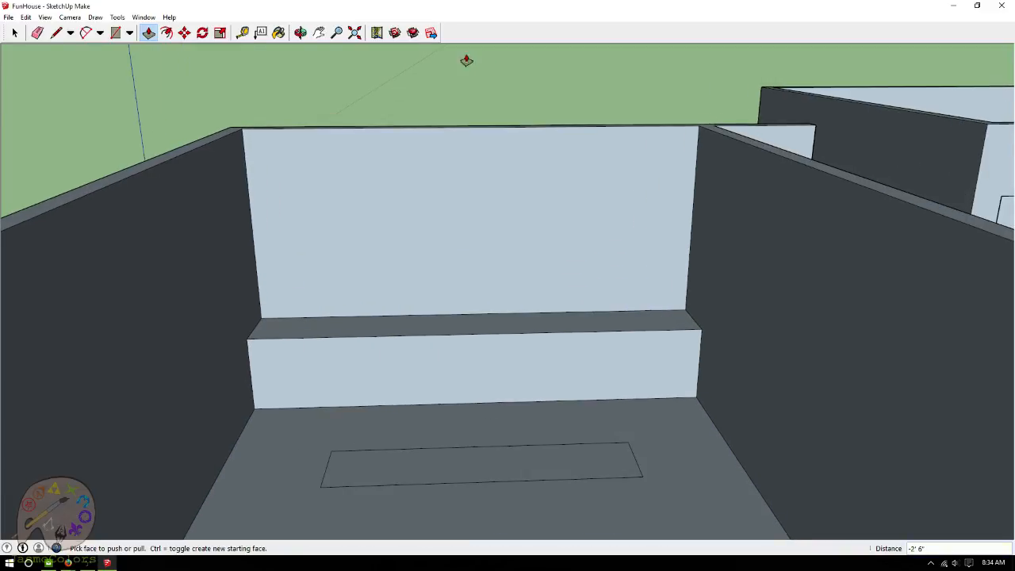
pyautogui.click(241, 33)
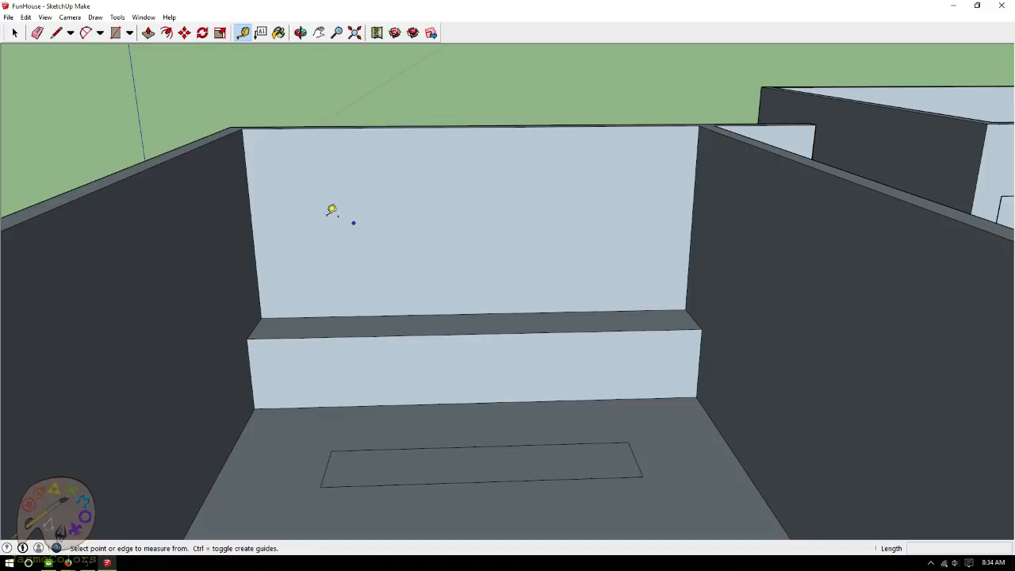
pyautogui.click(249, 195)
pyautogui.click(481, 119)
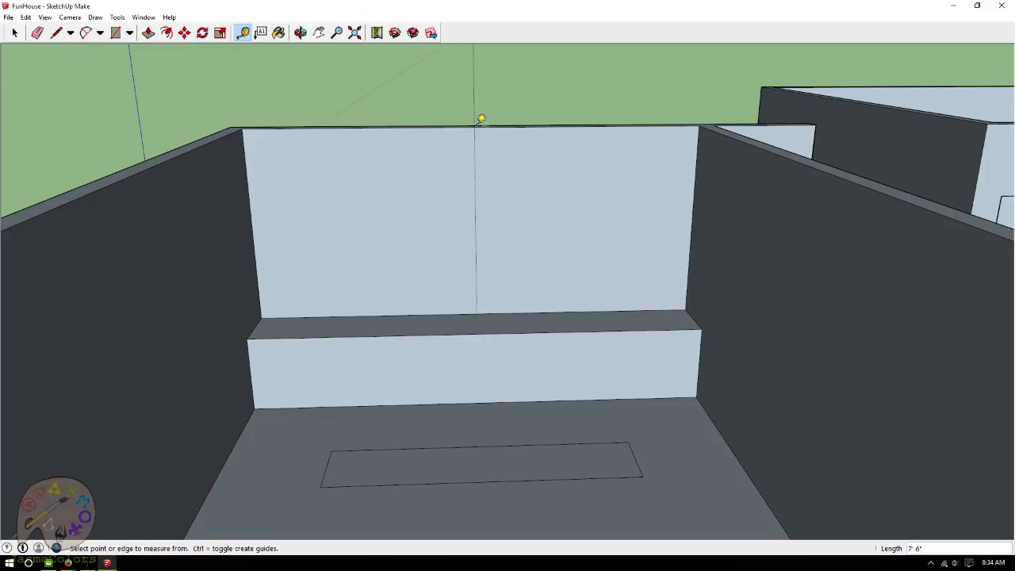
pyautogui.click(476, 163)
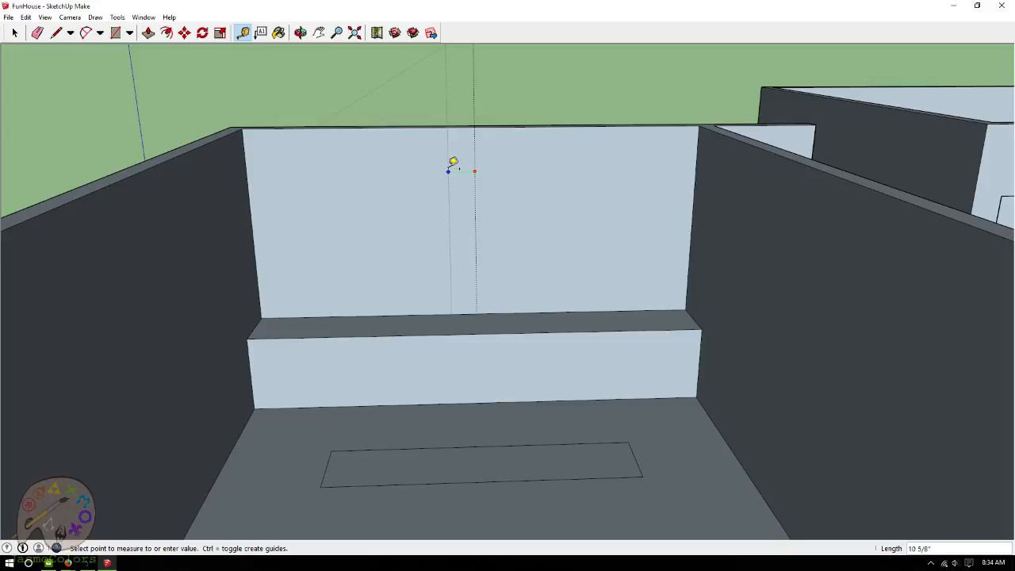
pyautogui.press('Return')
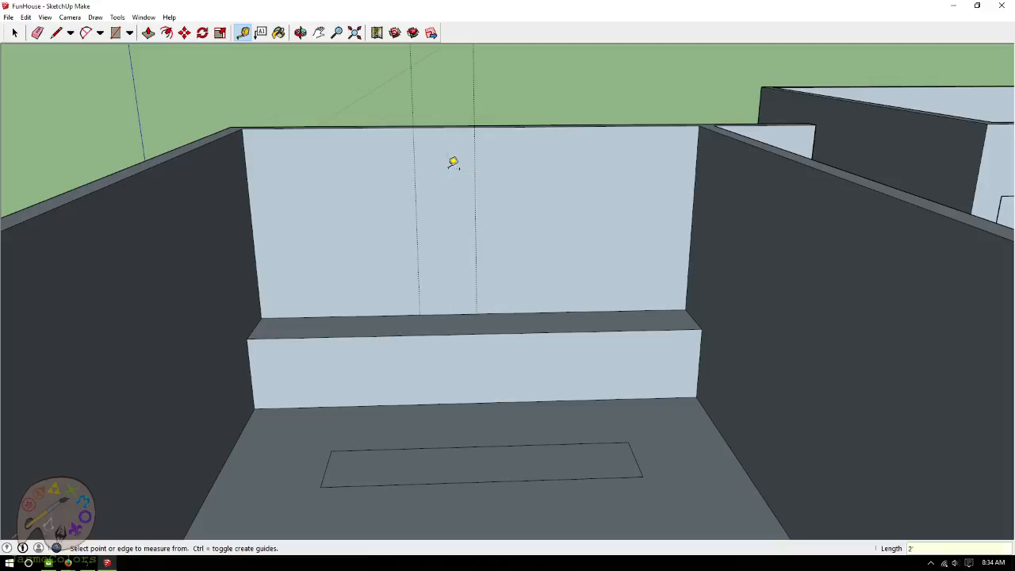
pyautogui.click(476, 205)
pyautogui.press('Return')
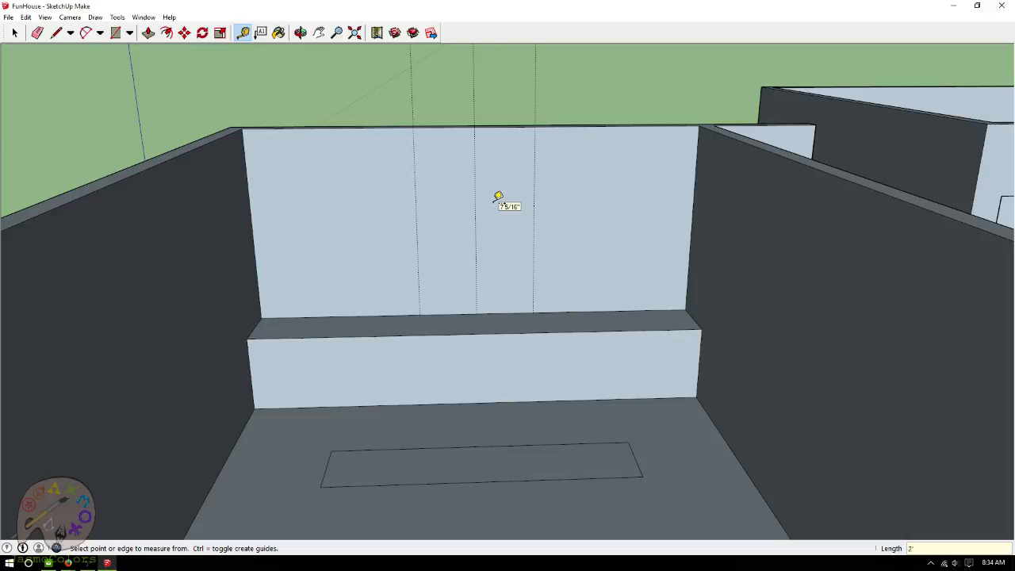
# Add horizontal guides on the end wall 12 inches below its top edge and 12 inches above the counter.
pyautogui.click(457, 127)
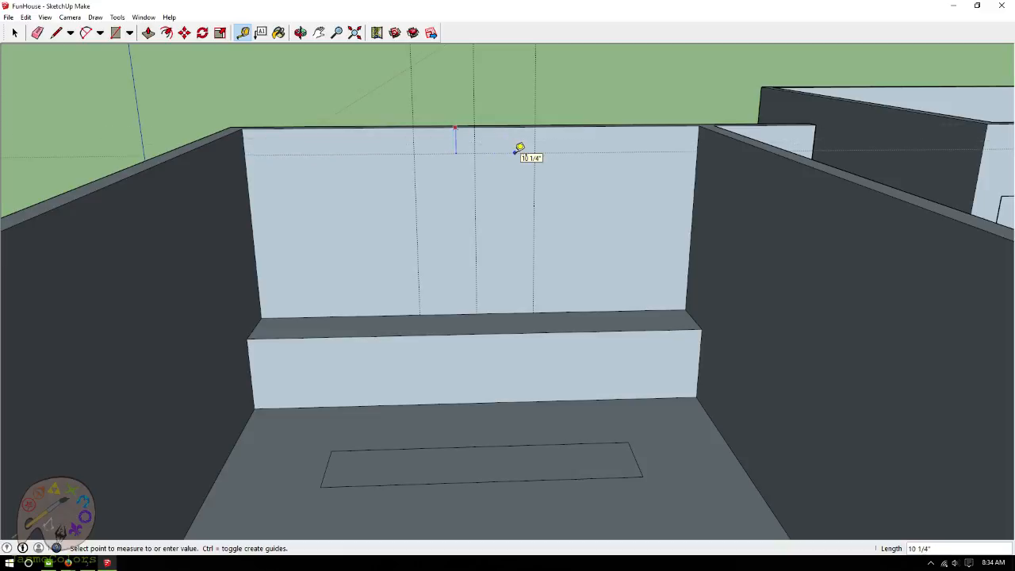
pyautogui.write('12')
pyautogui.press('Return')
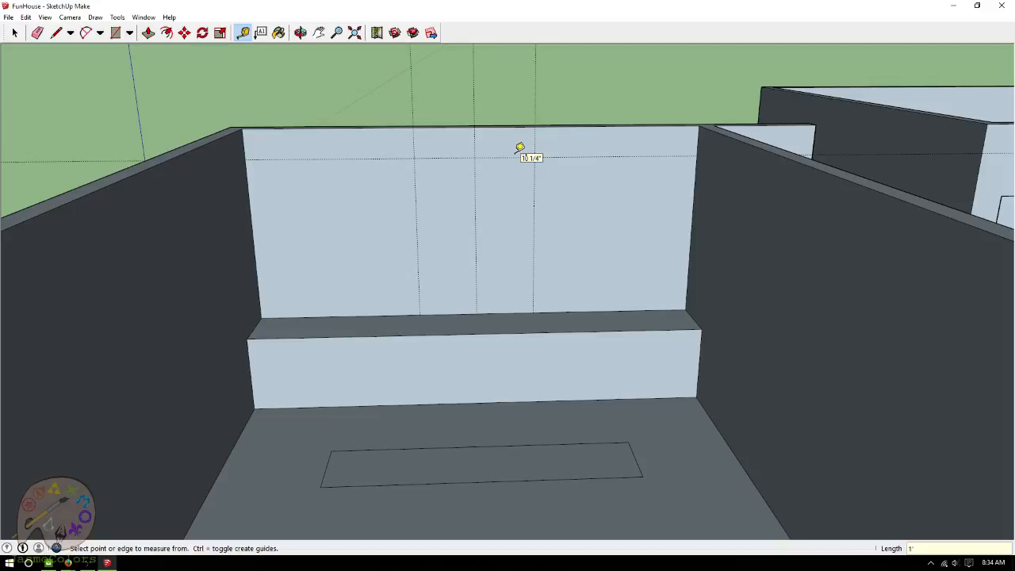
pyautogui.click(457, 312)
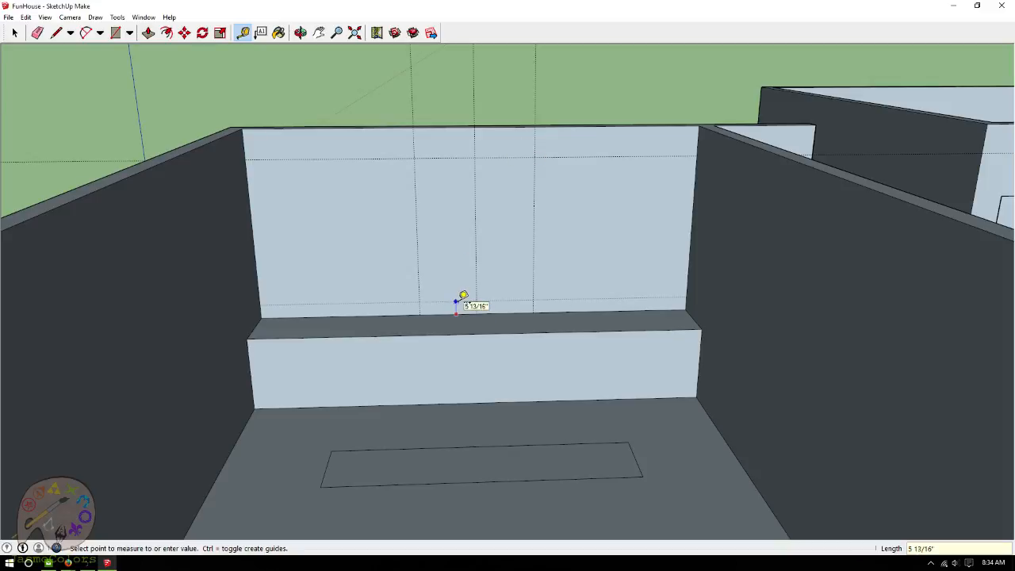
pyautogui.write('12')
pyautogui.press('Return')
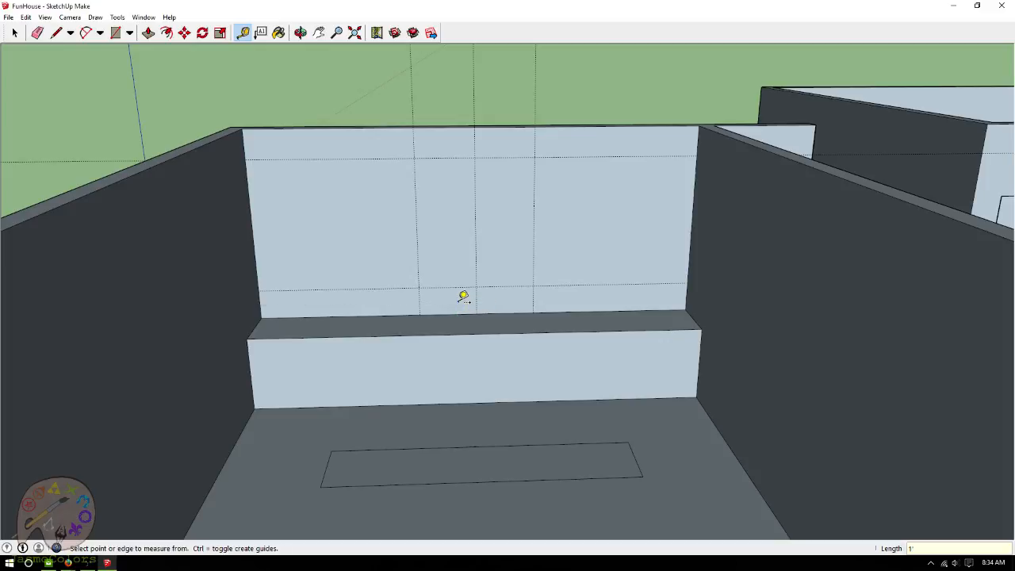
# Draw a 4'6" by 4' window rectangle between the end wall's guides and push it 6" through the wall.
pyautogui.click(115, 32)
pyautogui.click(414, 159)
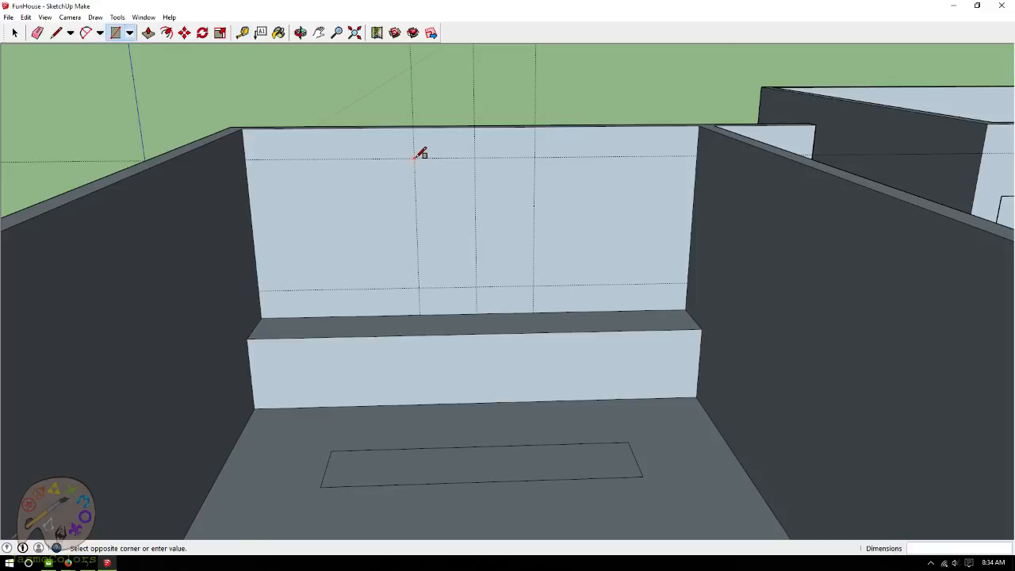
pyautogui.click(534, 286)
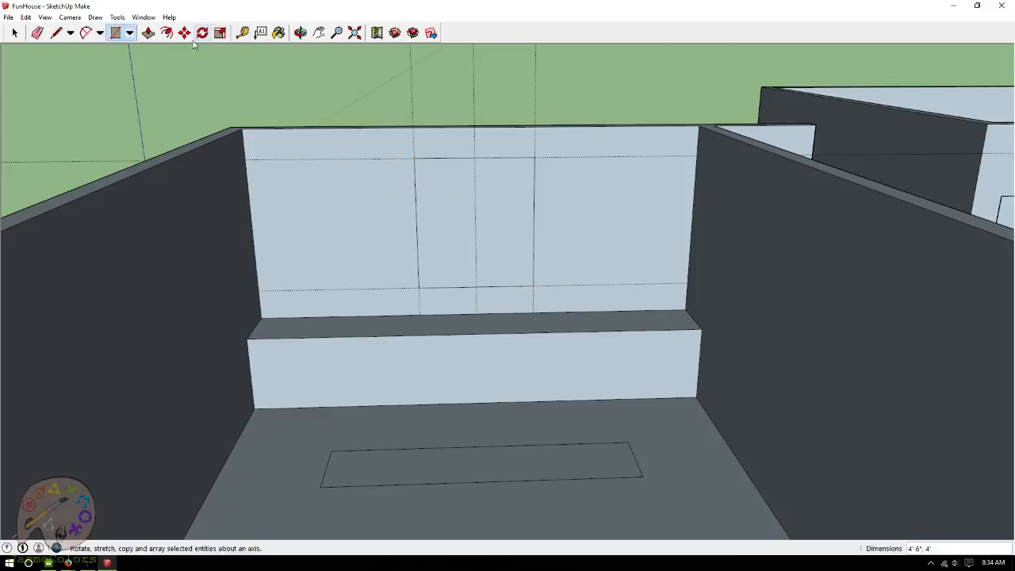
pyautogui.click(149, 33)
pyautogui.click(437, 277)
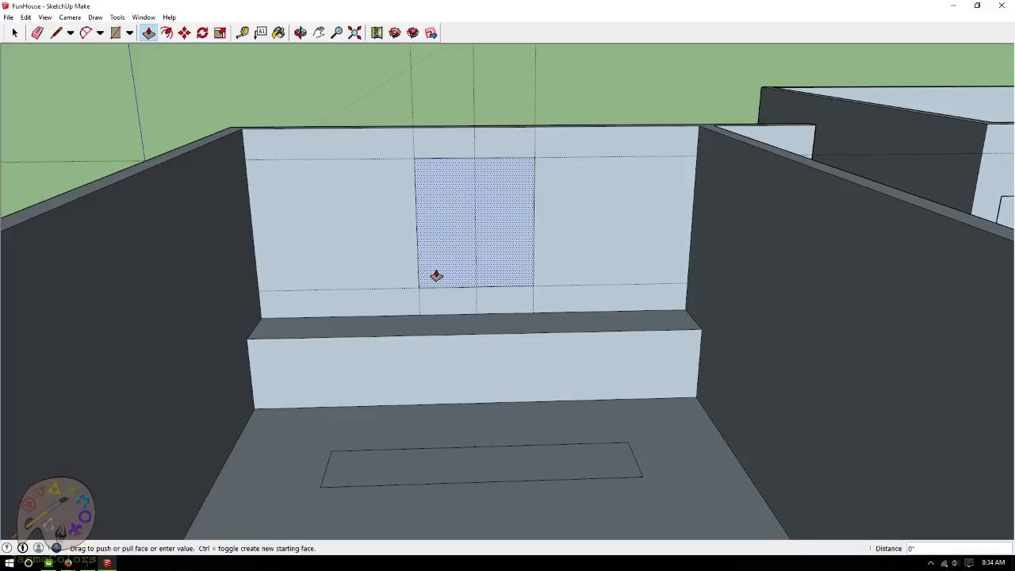
pyautogui.click(451, 248)
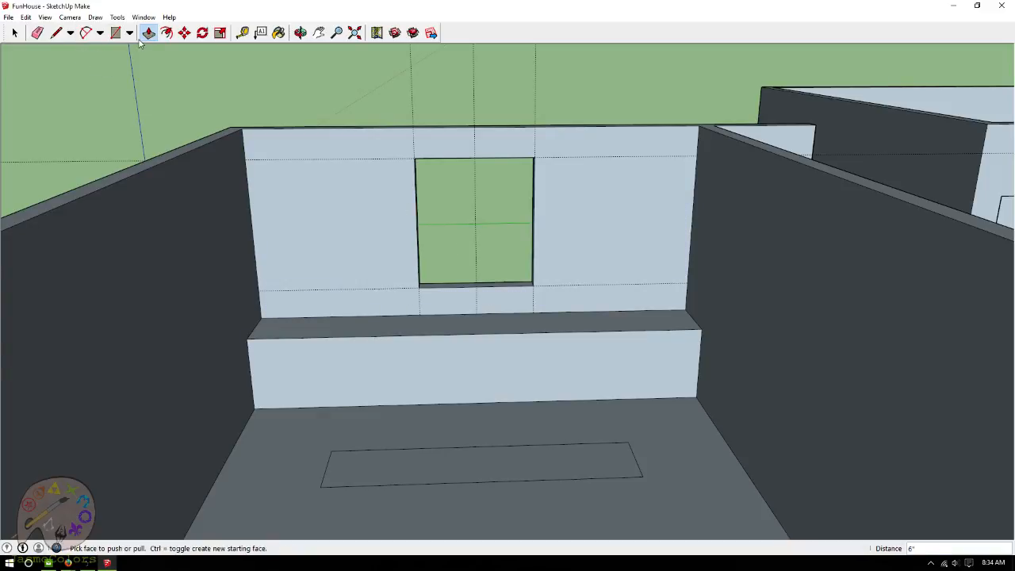
# Trace the outer bottom edge of the window opening with a 4' line to fill the opening with a face.
pyautogui.click(56, 33)
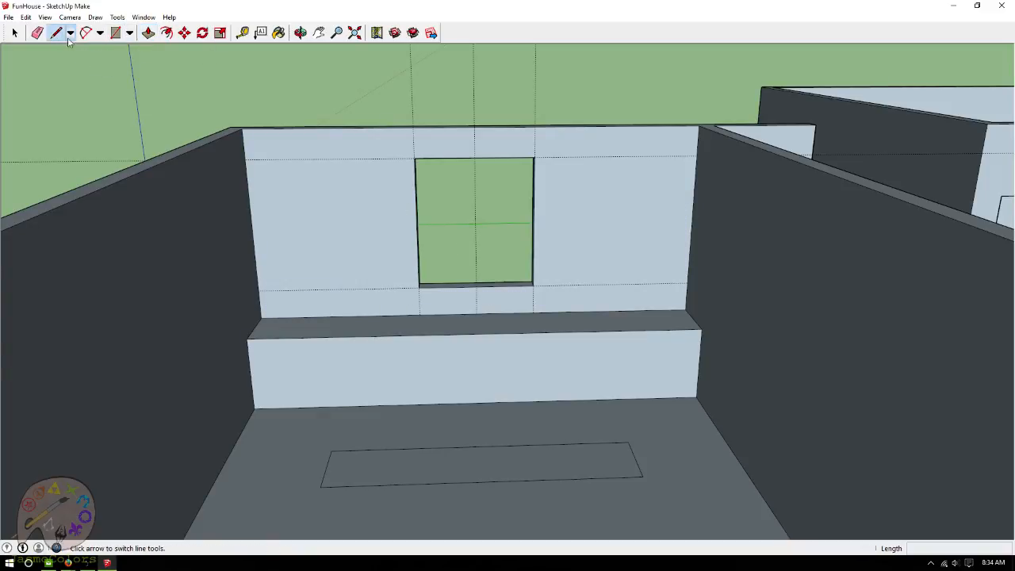
pyautogui.scroll(4, 515, 288)
pyautogui.scroll(5, 440, 247)
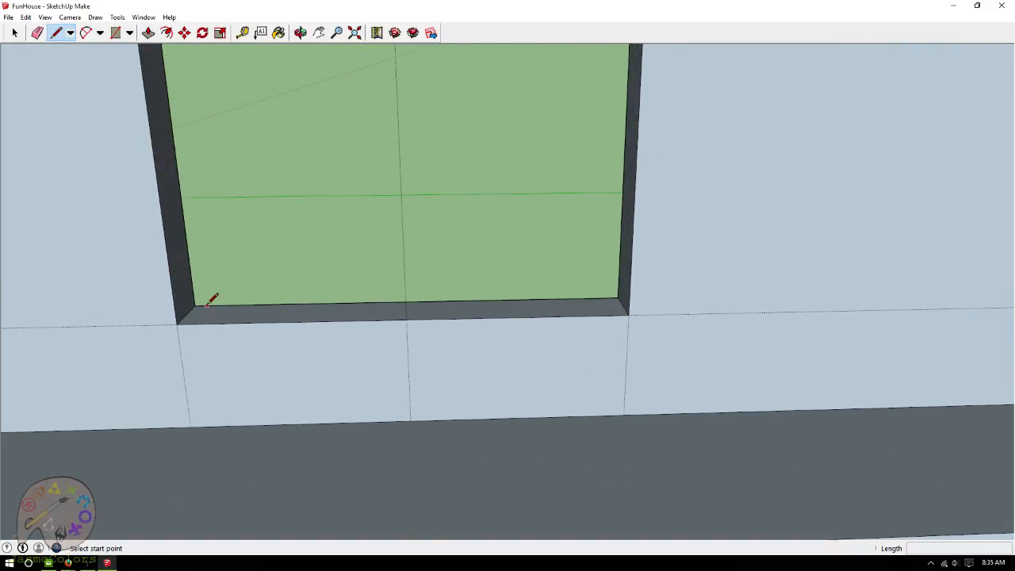
pyautogui.click(195, 305)
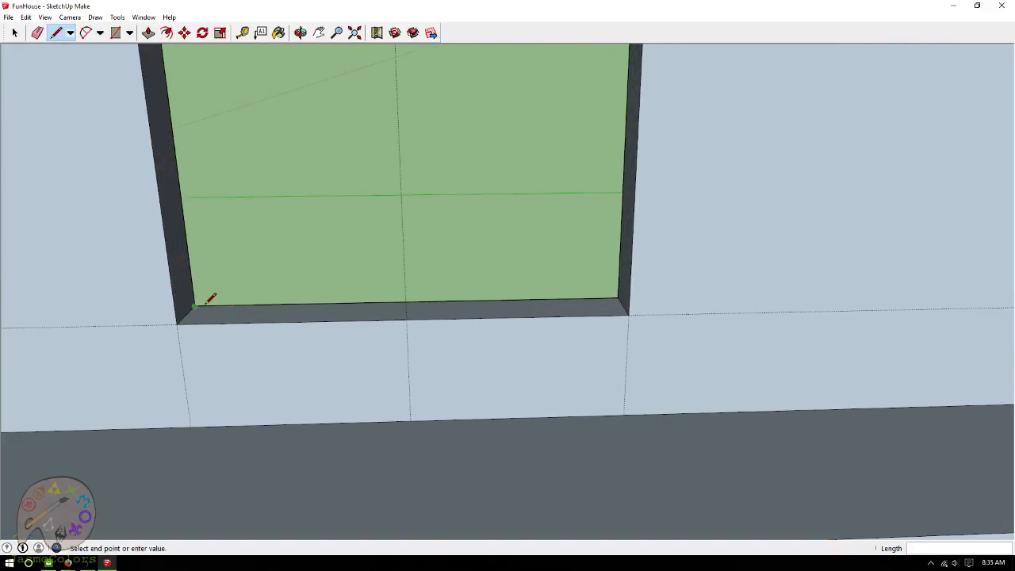
pyautogui.click(620, 298)
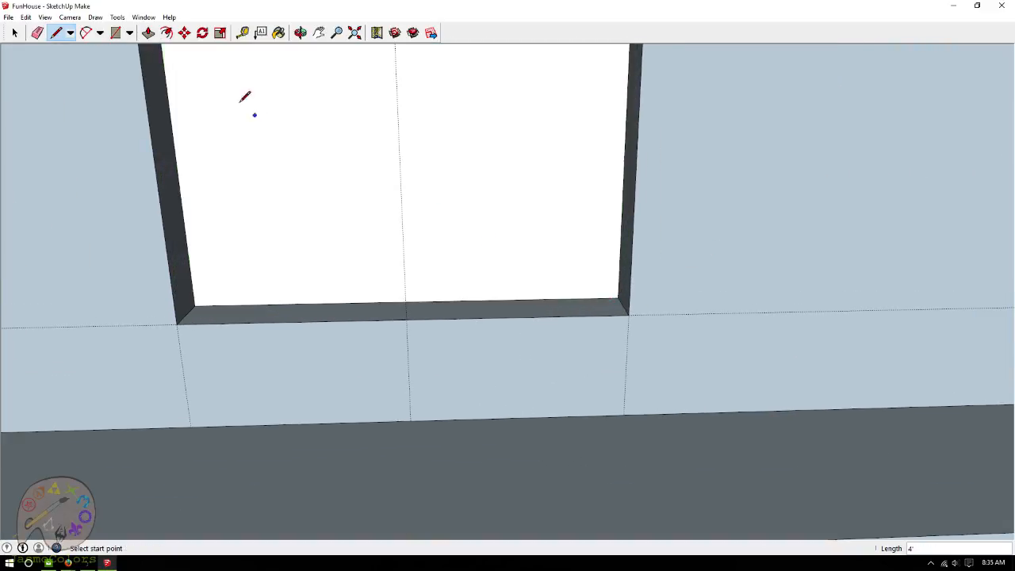
# Paint the window's outer face with Translucent_Glass_Blue from the Translucent materials.
pyautogui.click(278, 34)
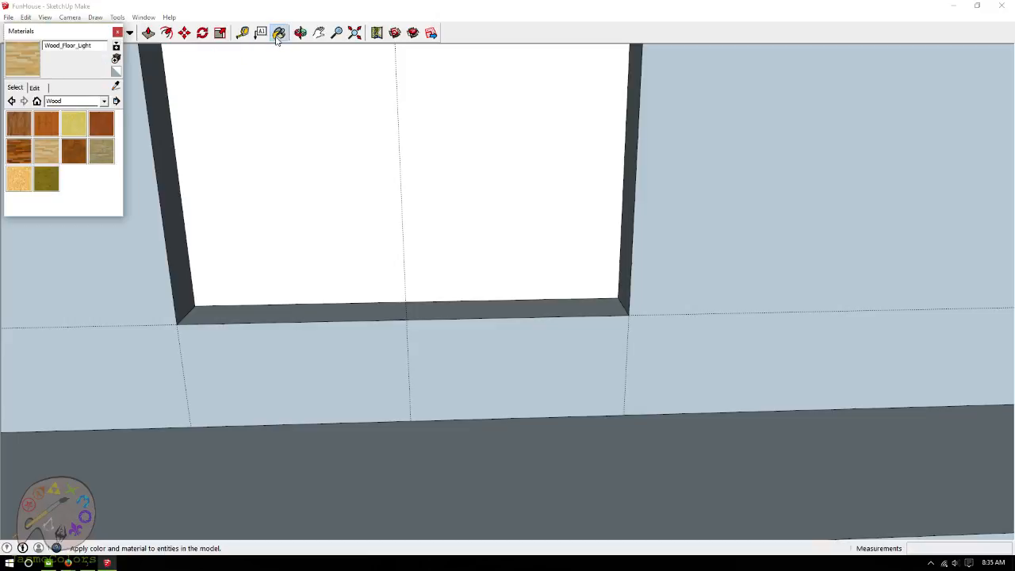
pyautogui.click(104, 101)
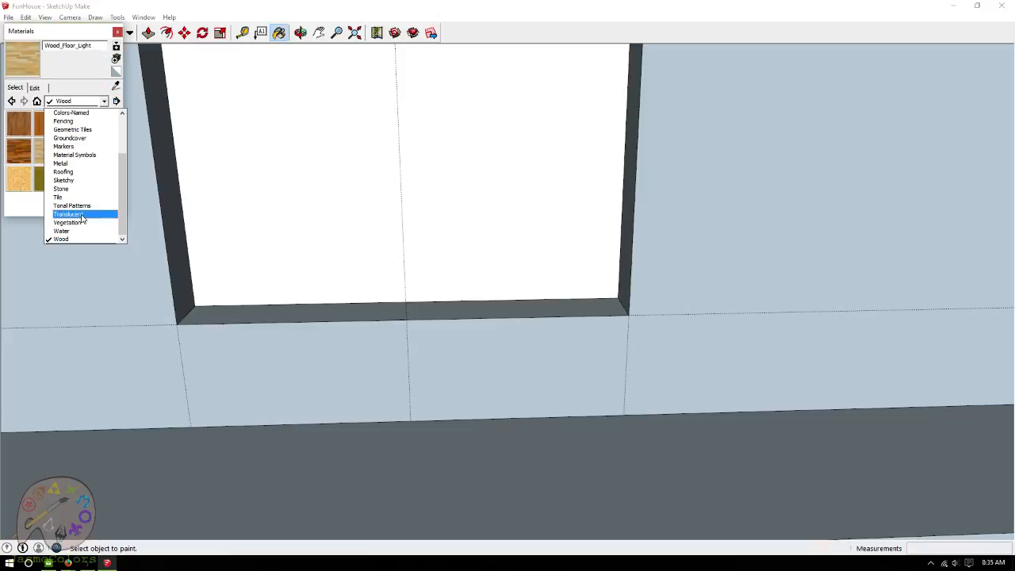
pyautogui.click(79, 214)
pyautogui.click(46, 123)
pyautogui.click(288, 136)
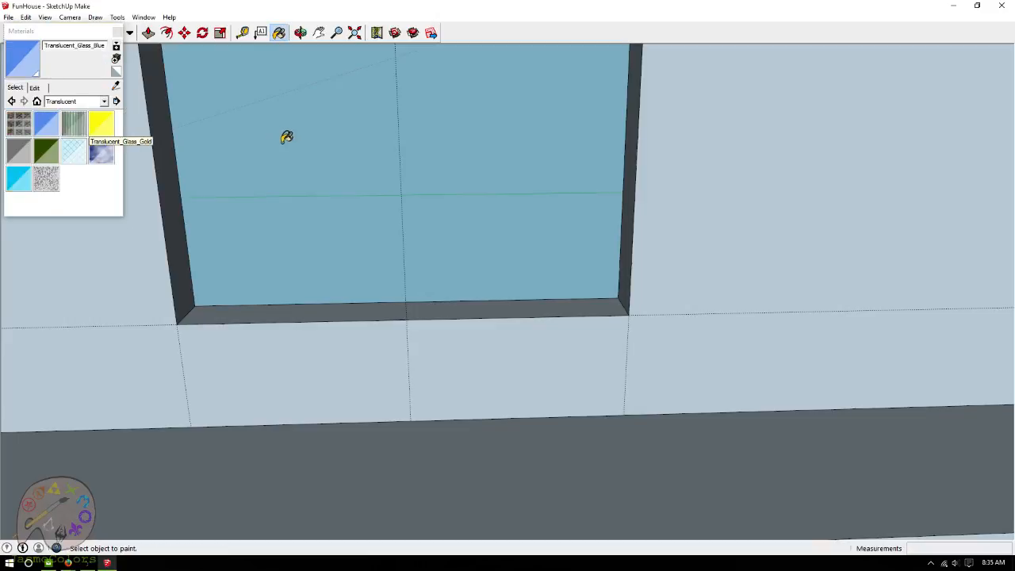
pyautogui.click(117, 34)
# Close the window's inner side by tracing its 4' bottom edge and paint that face Translucent_Glass_Blue.
pyautogui.press('l')
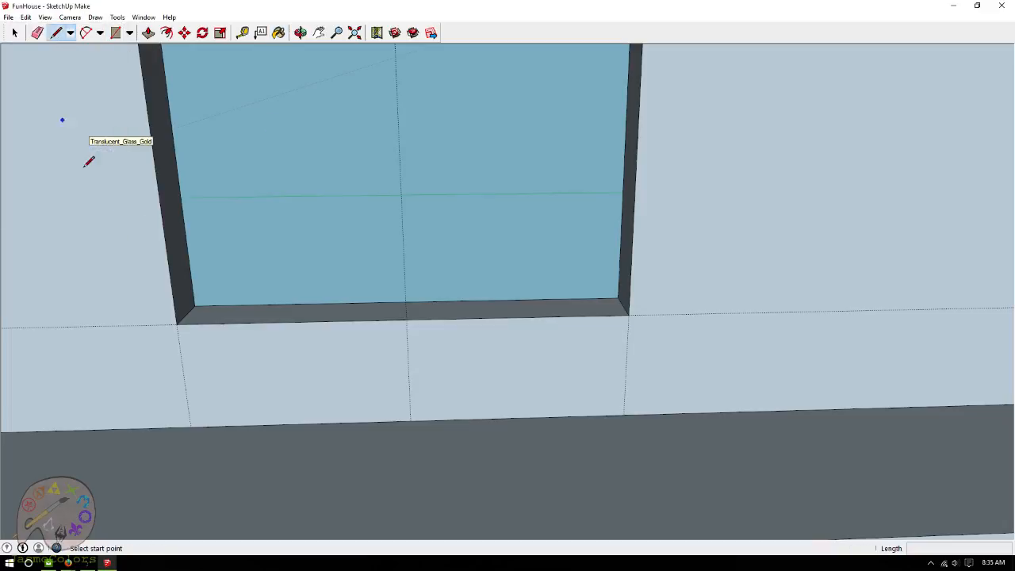
pyautogui.click(178, 322)
pyautogui.click(628, 315)
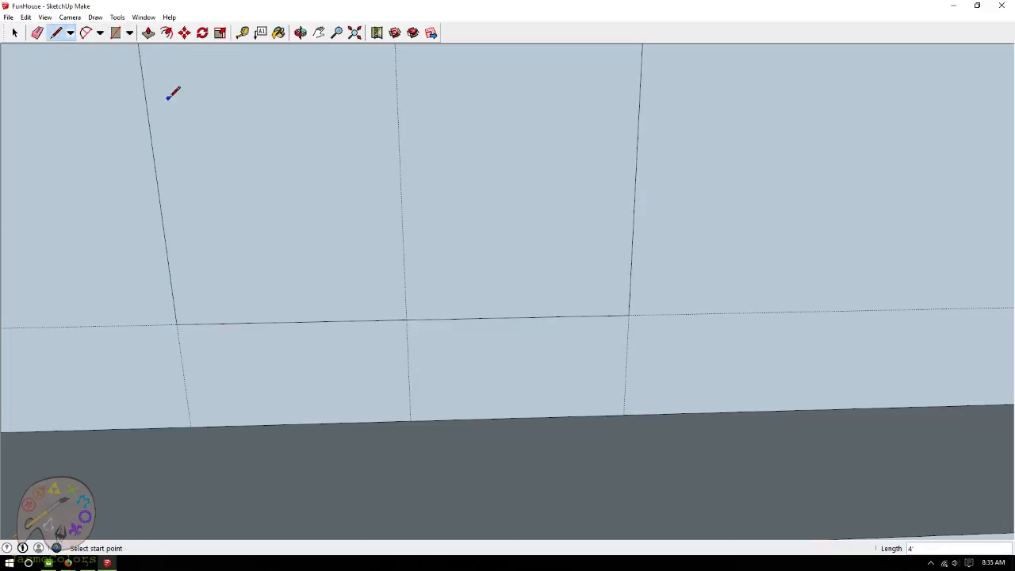
pyautogui.click(279, 32)
pyautogui.click(288, 111)
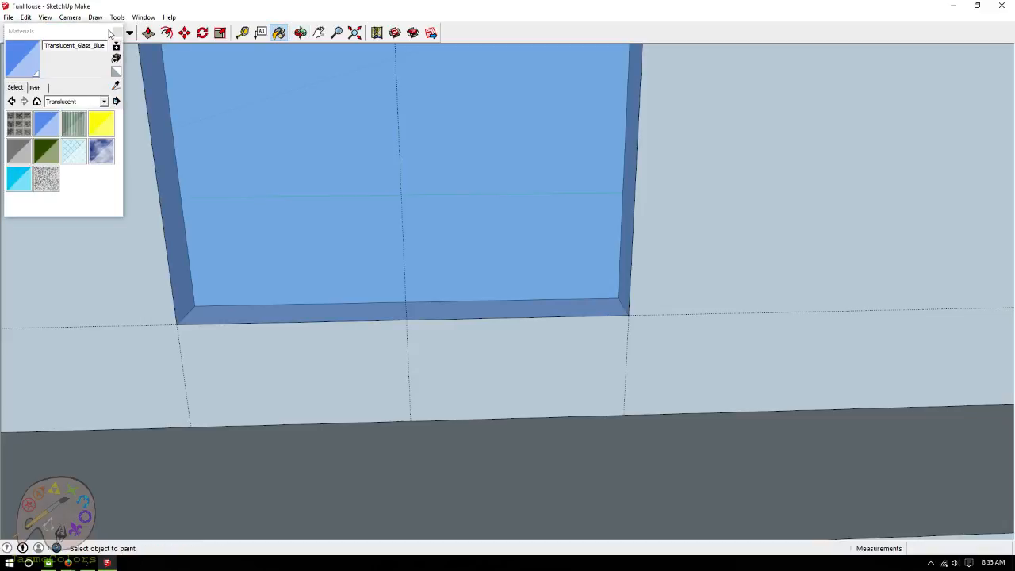
pyautogui.click(117, 32)
pyautogui.scroll(-2, 538, 202)
pyautogui.scroll(-3, 549, 403)
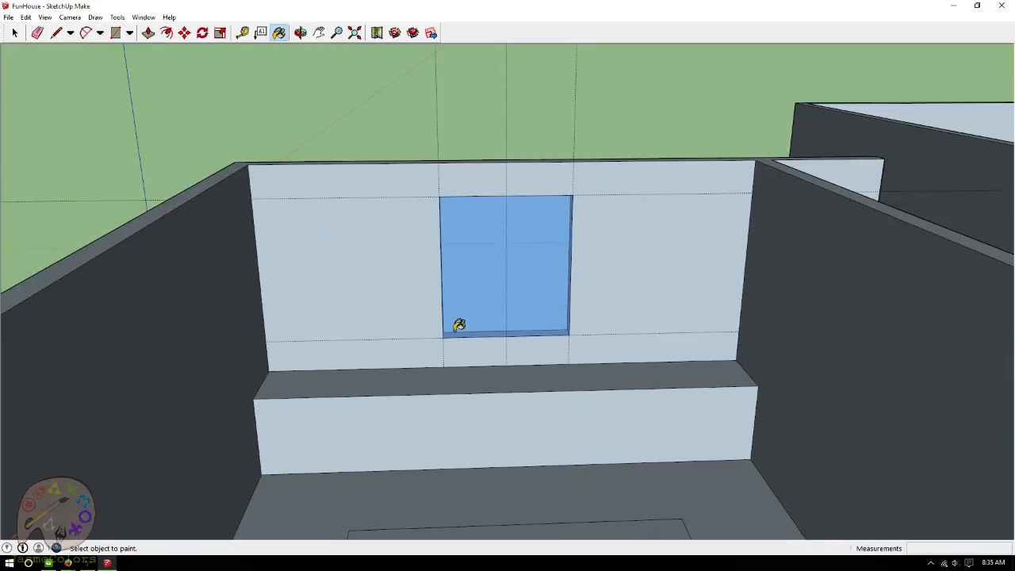
# Delete all the construction guides used to lay out the kitchen window.
pyautogui.click(26, 17)
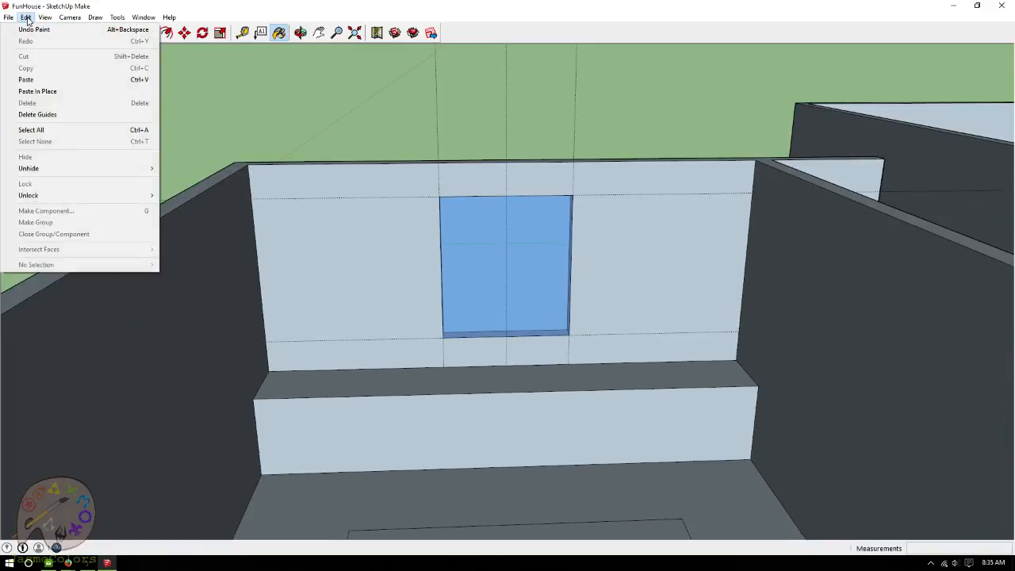
pyautogui.click(51, 116)
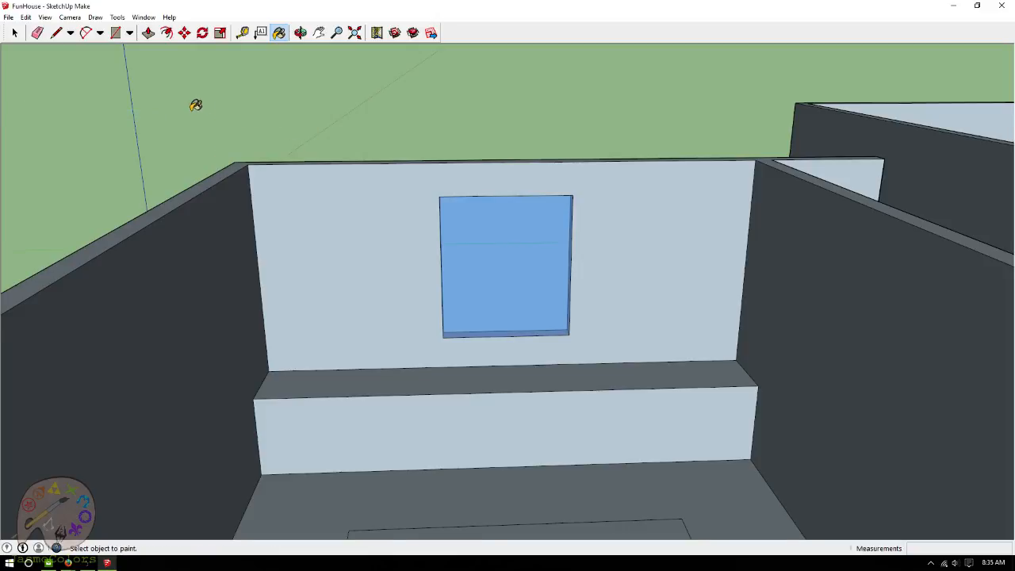
pyautogui.scroll(-1, 200, 104)
pyautogui.click(300, 33)
pyautogui.moveTo(430, 183); pyautogui.dragTo(578, 306)
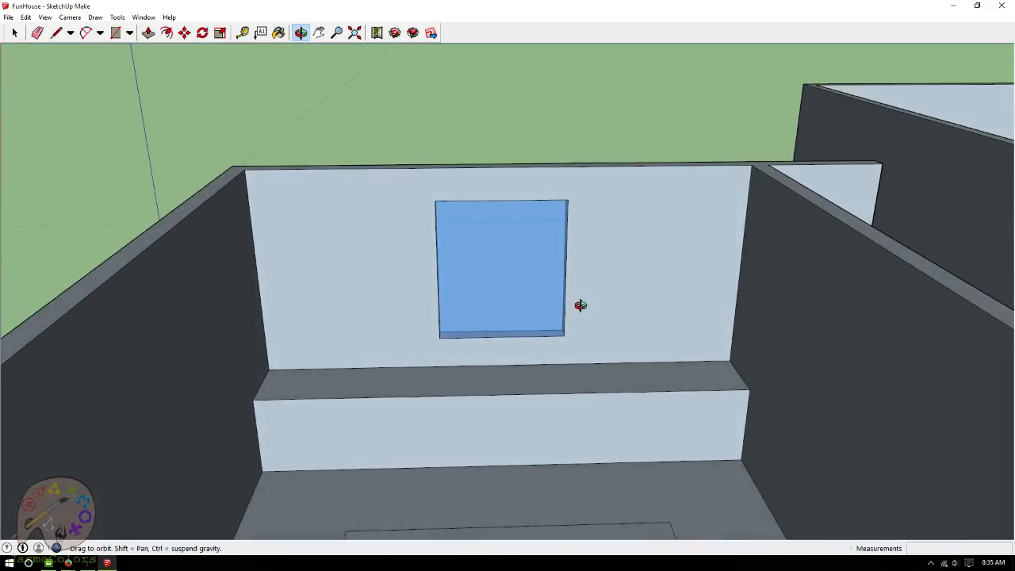
# Place two guides across the end-wall counter top, each 2' in from one of the side walls.
pyautogui.click(243, 33)
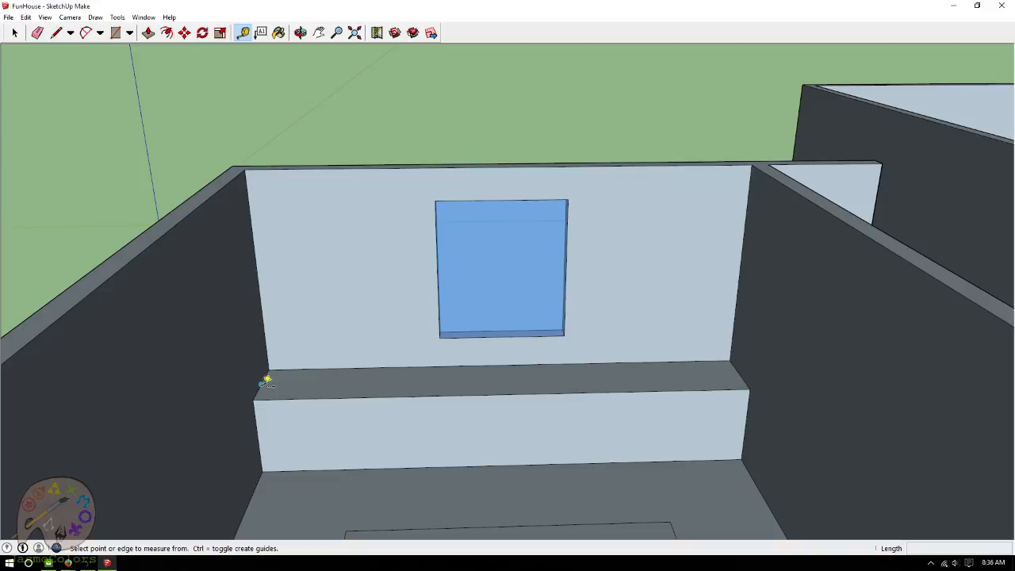
pyautogui.scroll(-3, 340, 272)
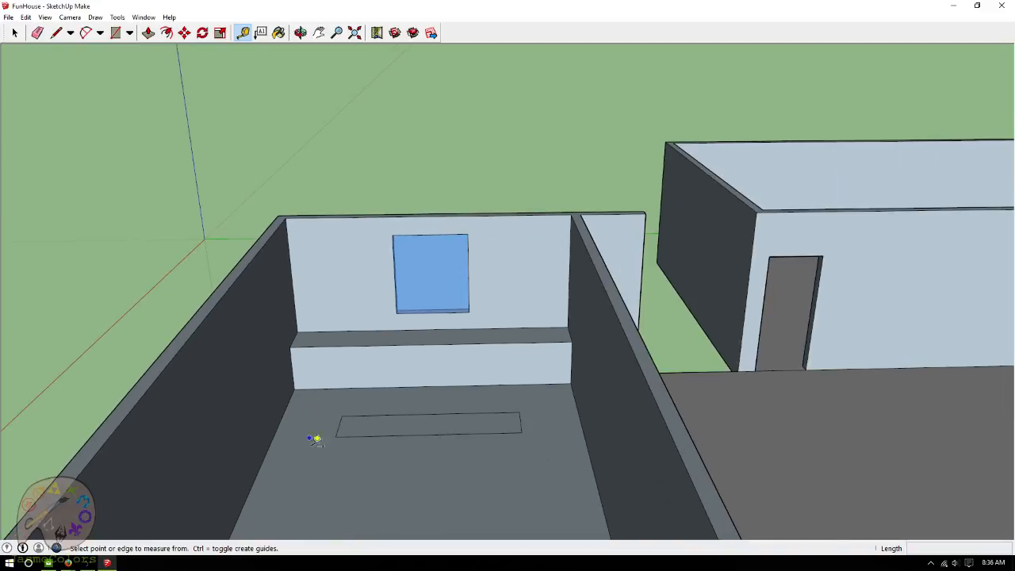
pyautogui.scroll(3, 318, 508)
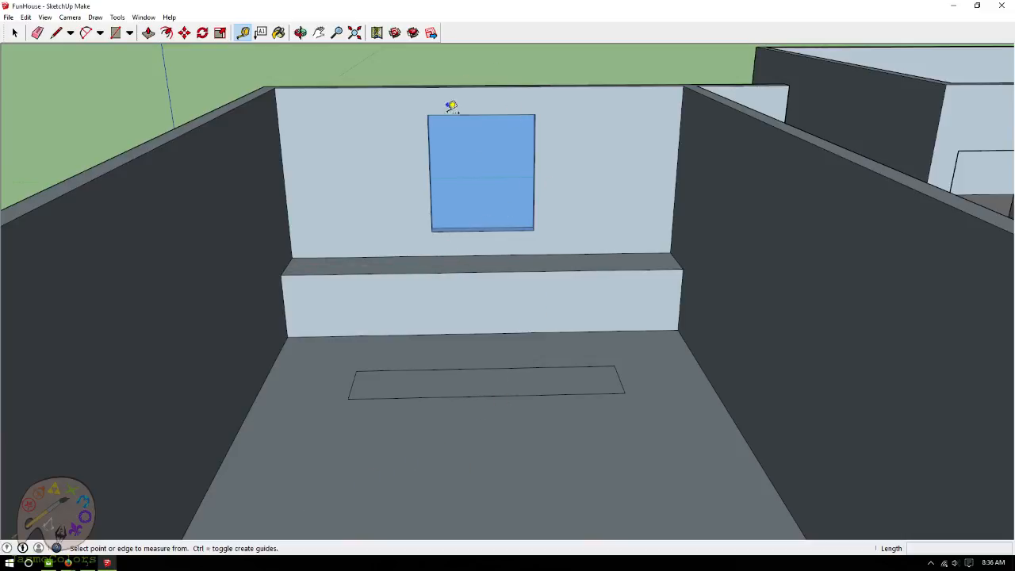
pyautogui.click(301, 36)
pyautogui.moveTo(378, 122); pyautogui.dragTo(428, 248)
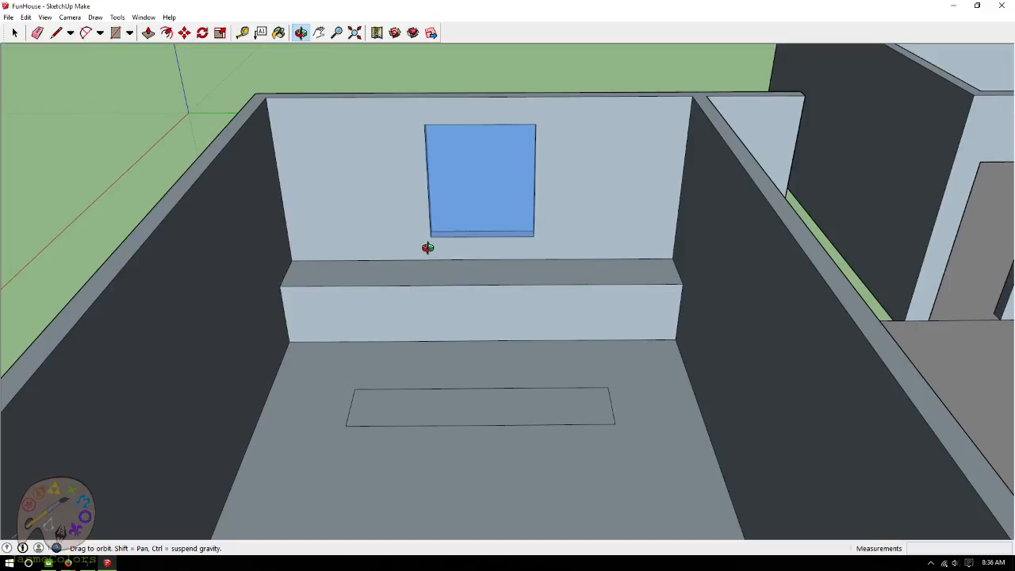
pyautogui.moveTo(539, 310); pyautogui.dragTo(497, 204)
pyautogui.click(243, 32)
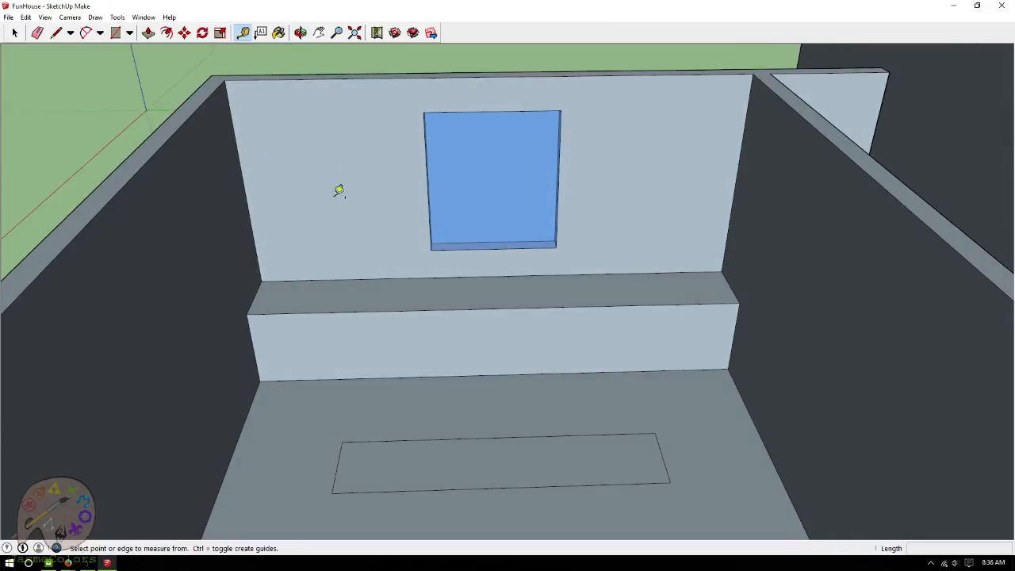
pyautogui.click(257, 298)
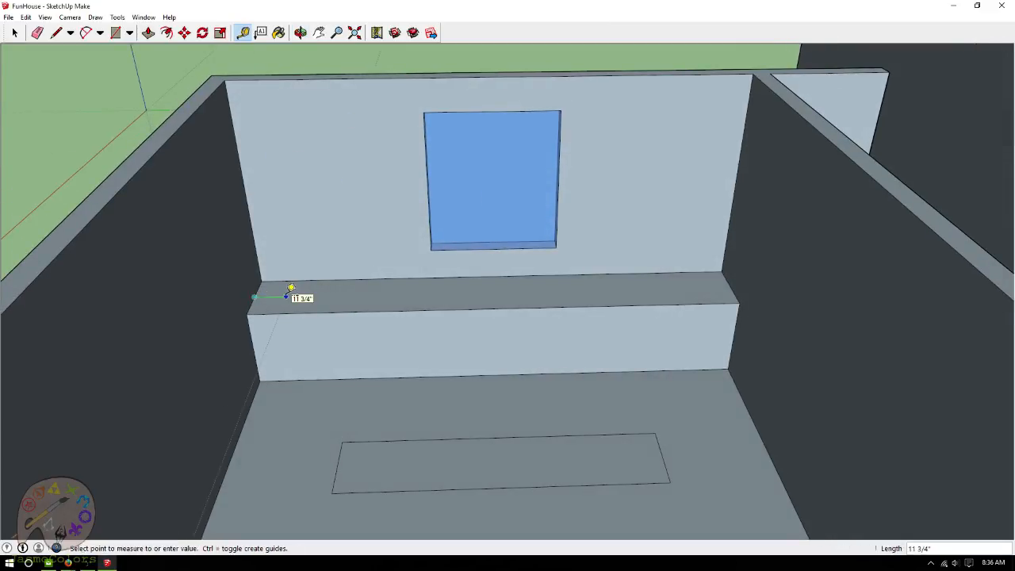
pyautogui.write('2')
pyautogui.press('Return')
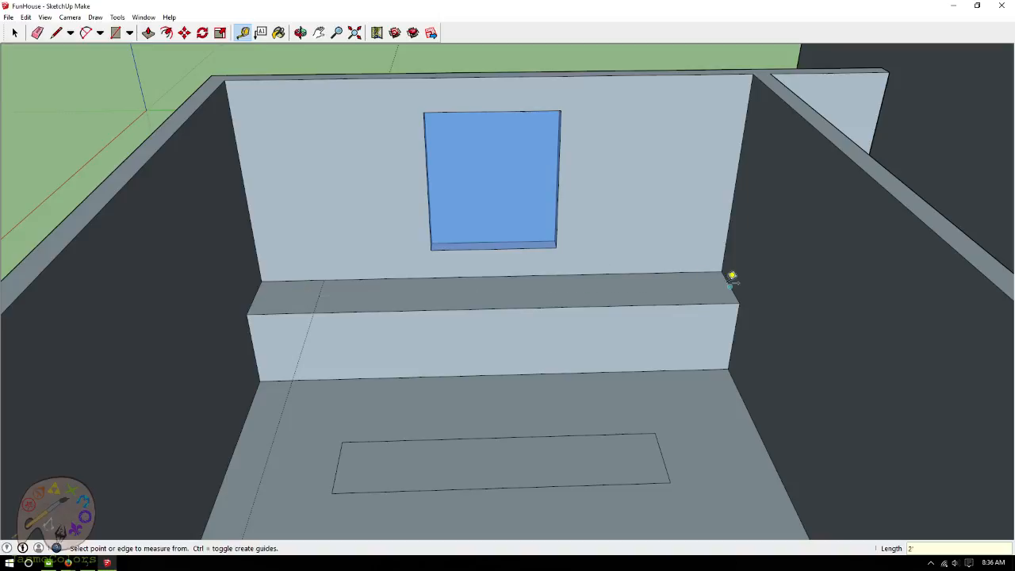
pyautogui.click(732, 277)
pyautogui.write('2')
pyautogui.press('Return')
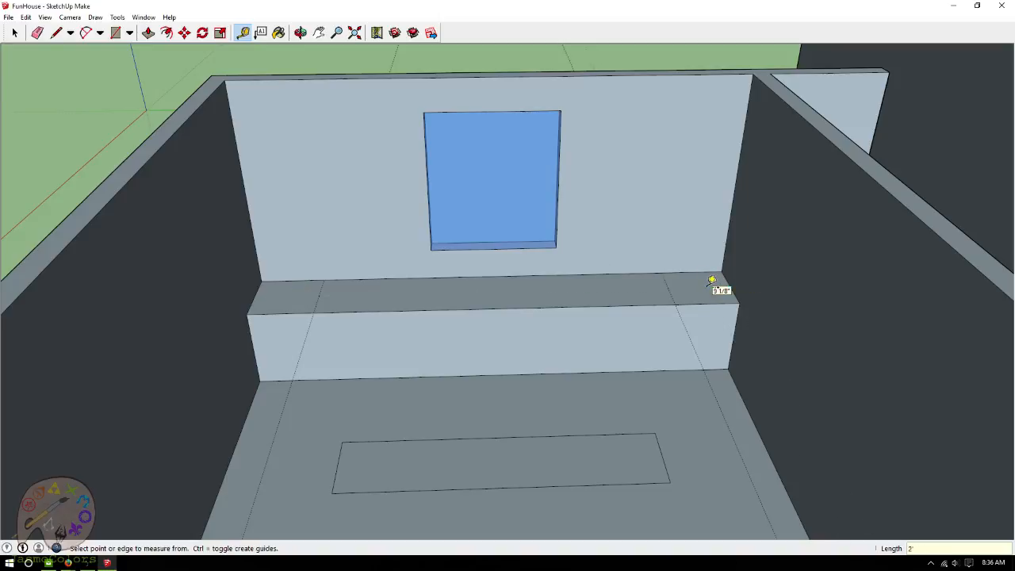
# Draw a line from the front to the back edge of the counter top along each guide to separate its two end sections.
pyautogui.click(56, 33)
pyautogui.click(314, 312)
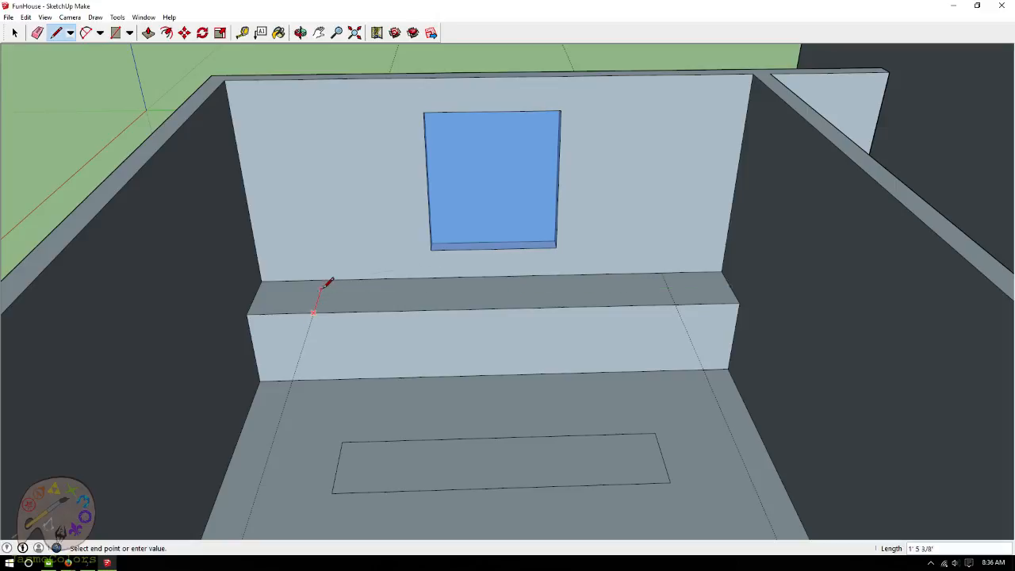
pyautogui.click(324, 280)
pyautogui.click(675, 304)
pyautogui.click(662, 274)
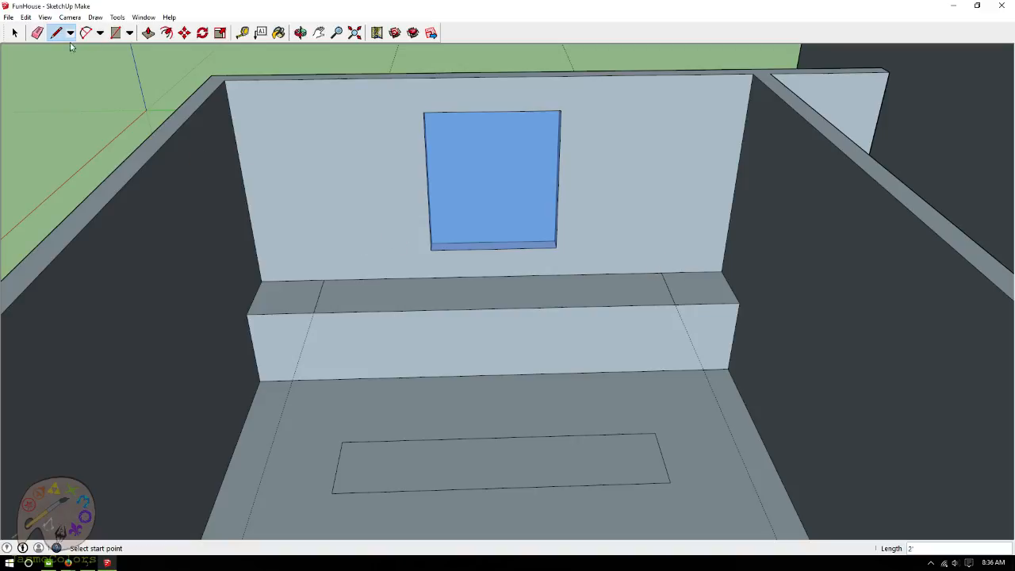
# Push/Pull the counter top's left end section up 6' 6" to the top edge of the walls.
pyautogui.click(148, 33)
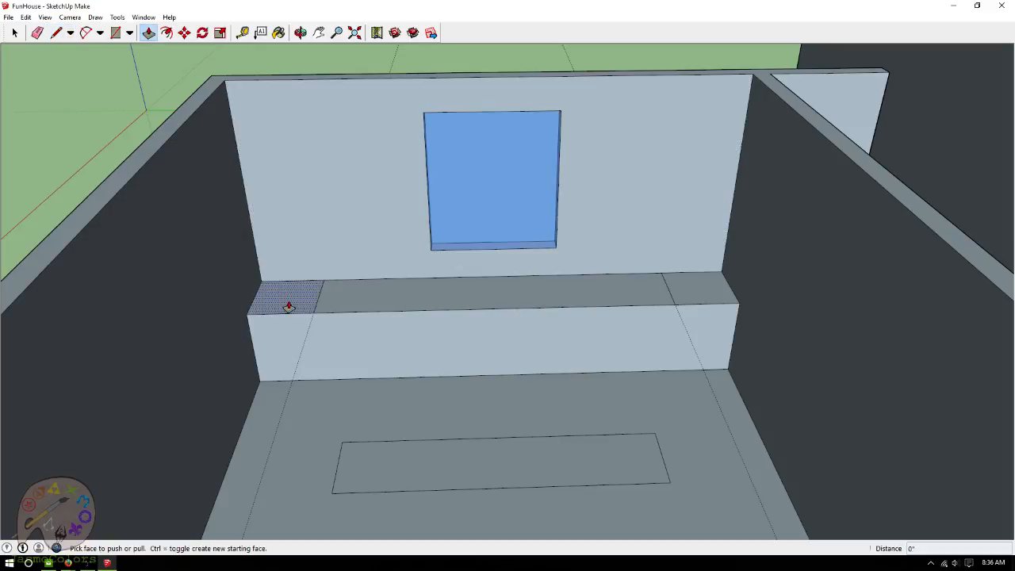
pyautogui.moveTo(272, 313); pyautogui.dragTo(173, 141)
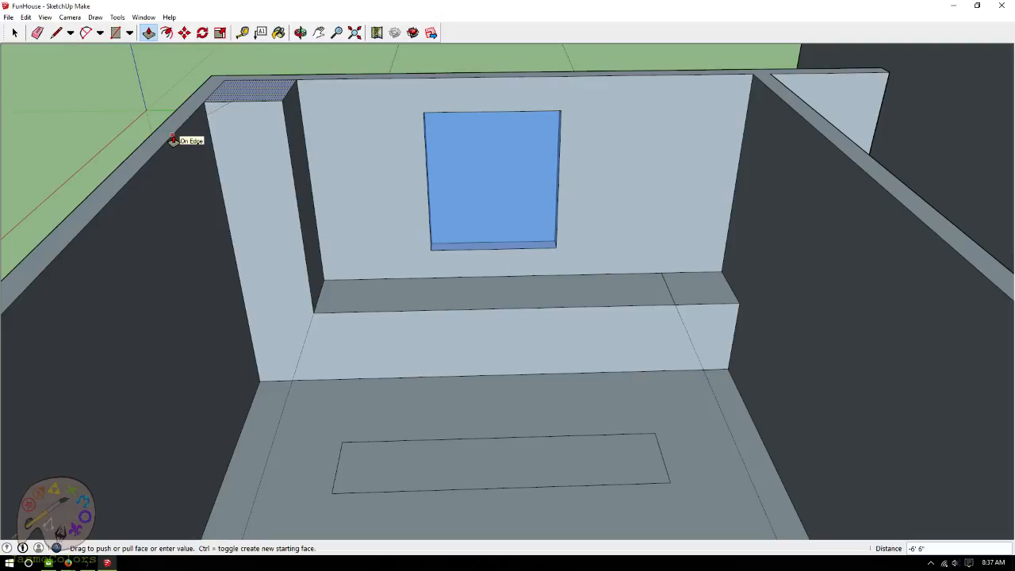
# Push/Pull the blocks at both ends of the counter up 6' 6" to the wall tops and delete the construction guides.
pyautogui.moveTo(173, 141); pyautogui.dragTo(173, 141)
pyautogui.moveTo(676, 290); pyautogui.dragTo(791, 132)
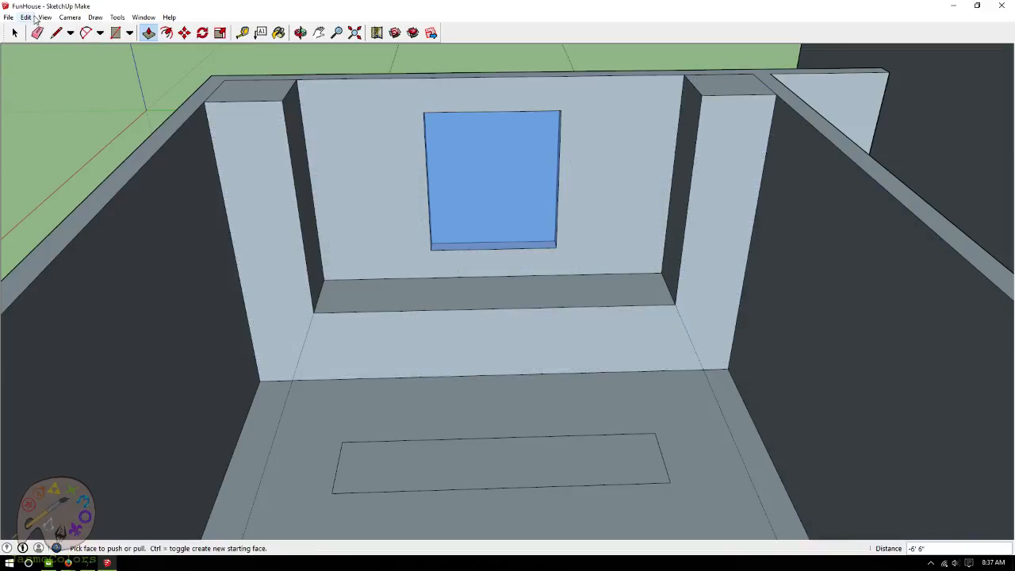
pyautogui.click(30, 17)
pyautogui.click(49, 112)
# Delete the leftover rectangle outline on the floor in front of the counter.
pyautogui.scroll(-2, 357, 123)
pyautogui.click(14, 33)
pyautogui.click(346, 385)
pyautogui.keyDown('shift'); pyautogui.click(395, 364); pyautogui.keyUp('shift')
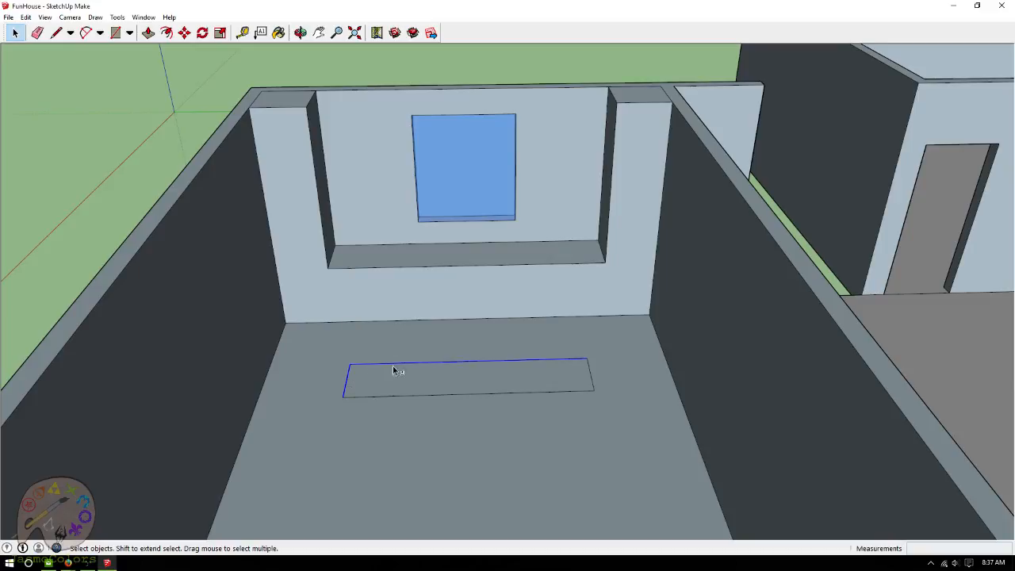
pyautogui.keyDown('shift'); pyautogui.click(569, 392); pyautogui.keyUp('shift')
pyautogui.press('Delete')
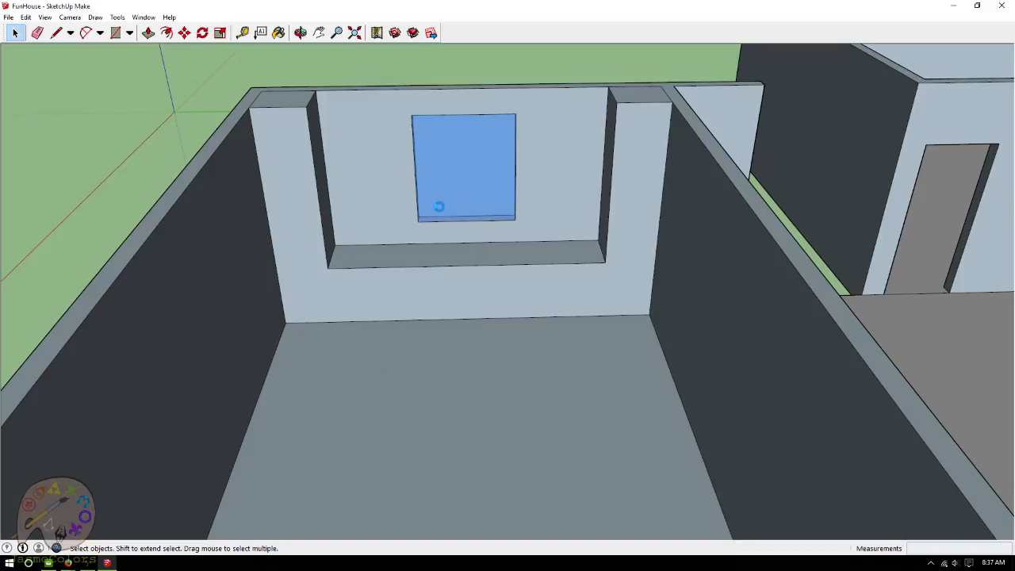
# Examine the counter alcove, its two columns and its position in the house from several angles.
pyautogui.click(300, 32)
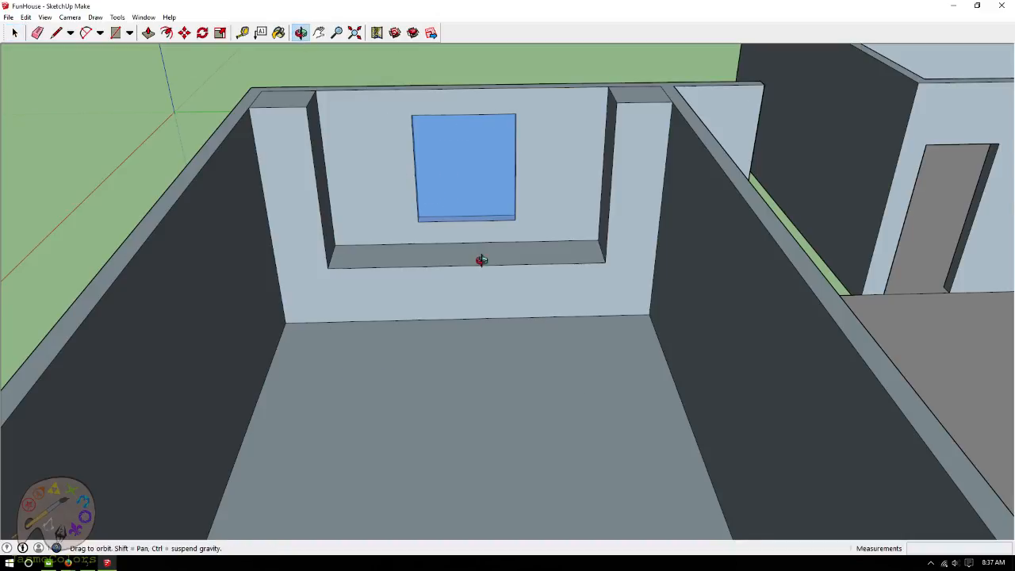
pyautogui.moveTo(481, 260); pyautogui.dragTo(482, 209)
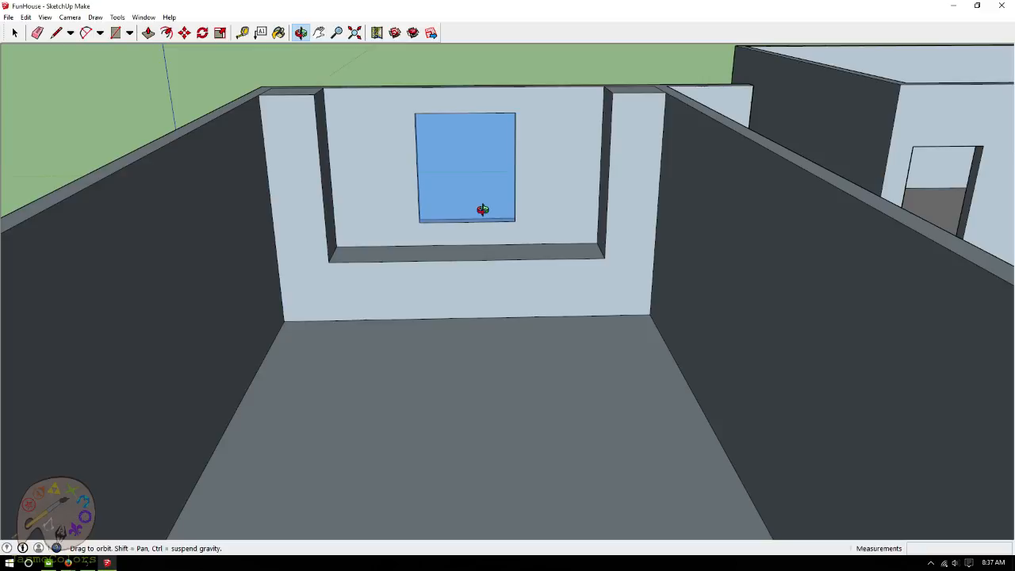
pyautogui.moveTo(483, 210); pyautogui.dragTo(468, 278)
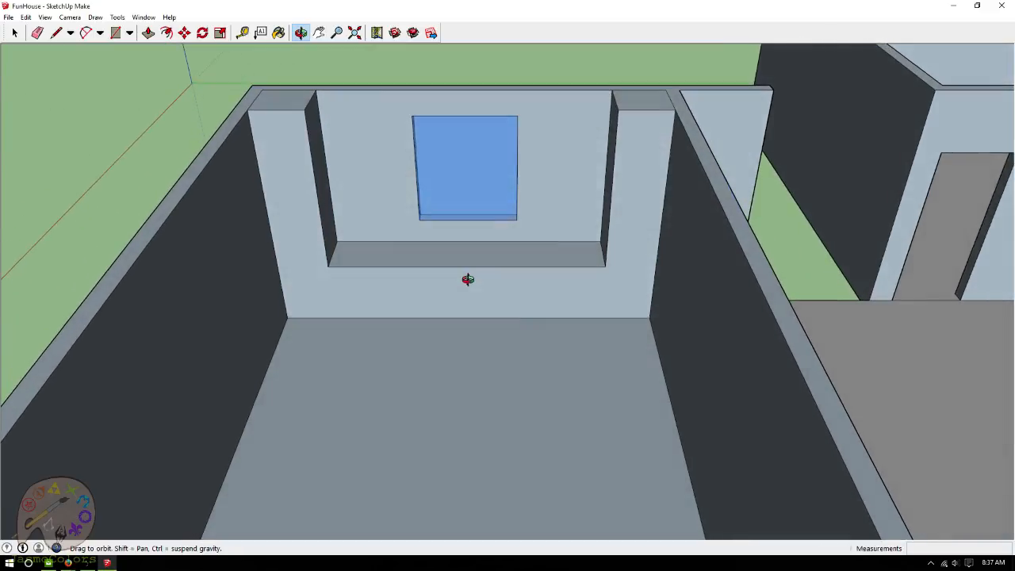
pyautogui.moveTo(386, 220); pyautogui.dragTo(370, 156)
pyautogui.scroll(-5, 369, 157)
pyautogui.moveTo(480, 141); pyautogui.dragTo(523, 199)
pyautogui.scroll(-2, 824, 219)
pyautogui.scroll(1, 786, 215)
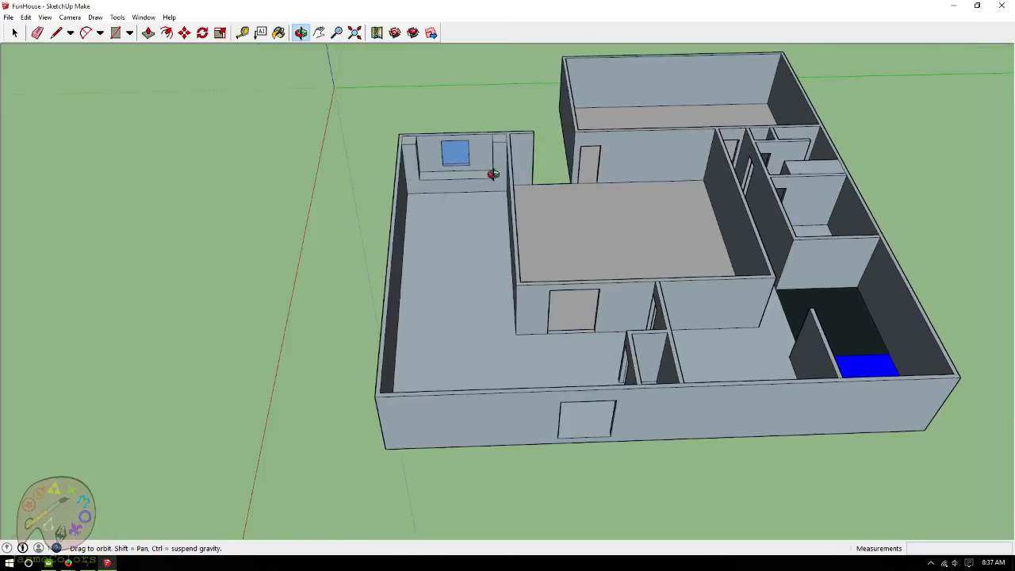
pyautogui.scroll(5, 445, 182)
pyautogui.moveTo(462, 194); pyautogui.dragTo(476, 122)
pyautogui.scroll(3, 456, 129)
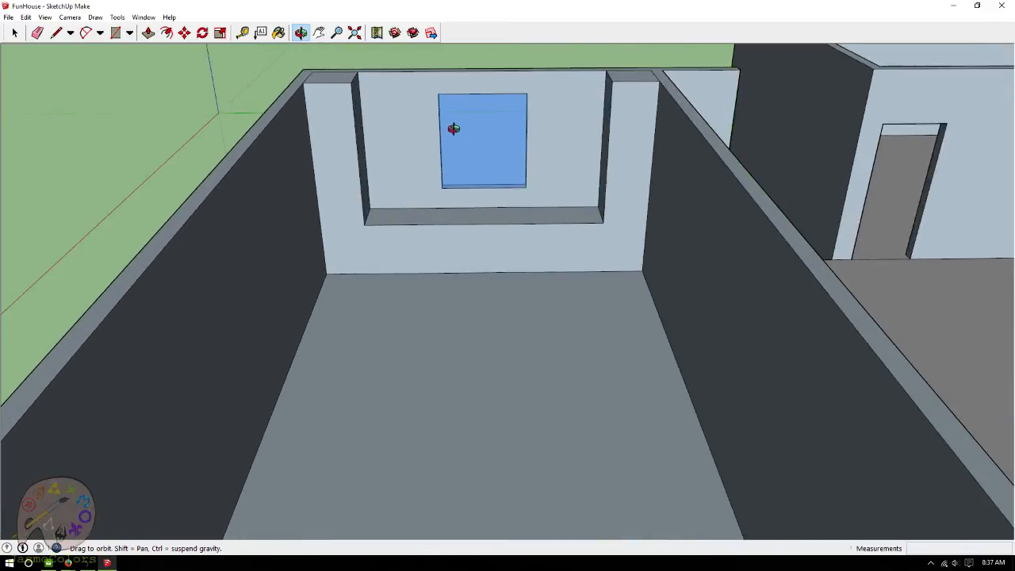
pyautogui.scroll(1, 503, 219)
pyautogui.moveTo(507, 217); pyautogui.dragTo(512, 181)
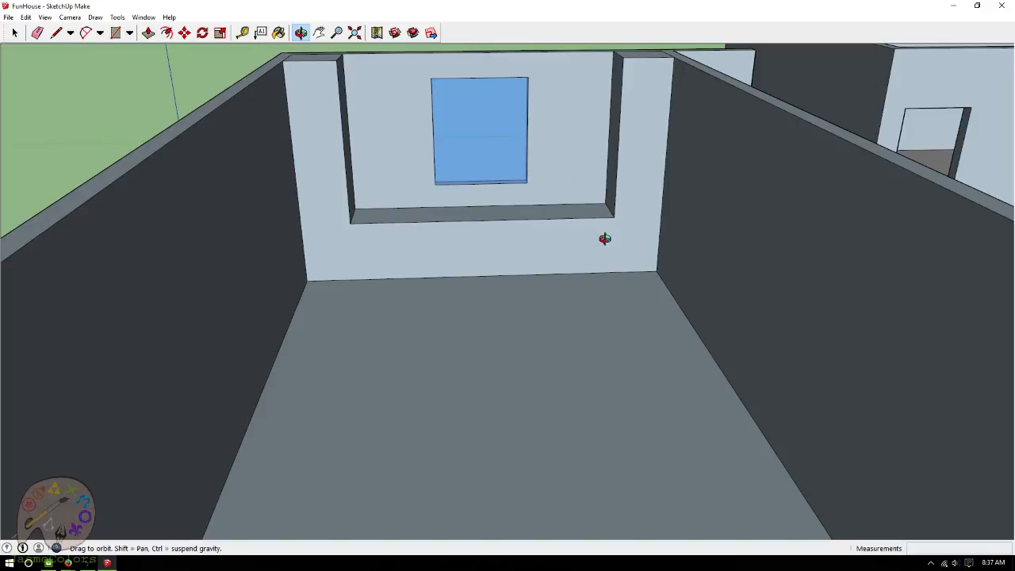
pyautogui.scroll(2, 515, 218)
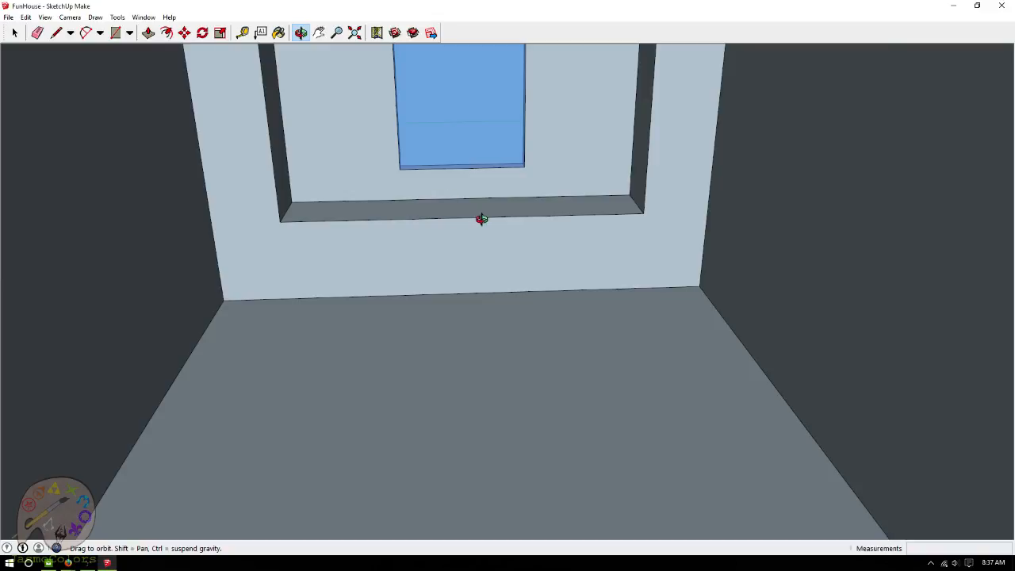
pyautogui.scroll(-4, 455, 301)
pyautogui.moveTo(560, 246); pyautogui.dragTo(556, 299)
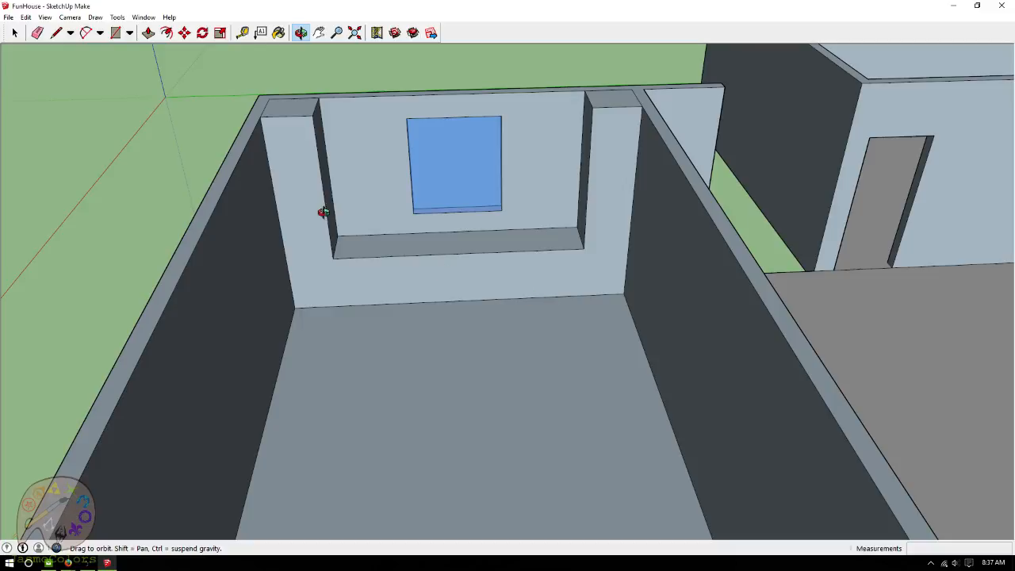
pyautogui.moveTo(597, 249); pyautogui.dragTo(545, 307)
pyautogui.moveTo(442, 333); pyautogui.dragTo(432, 317)
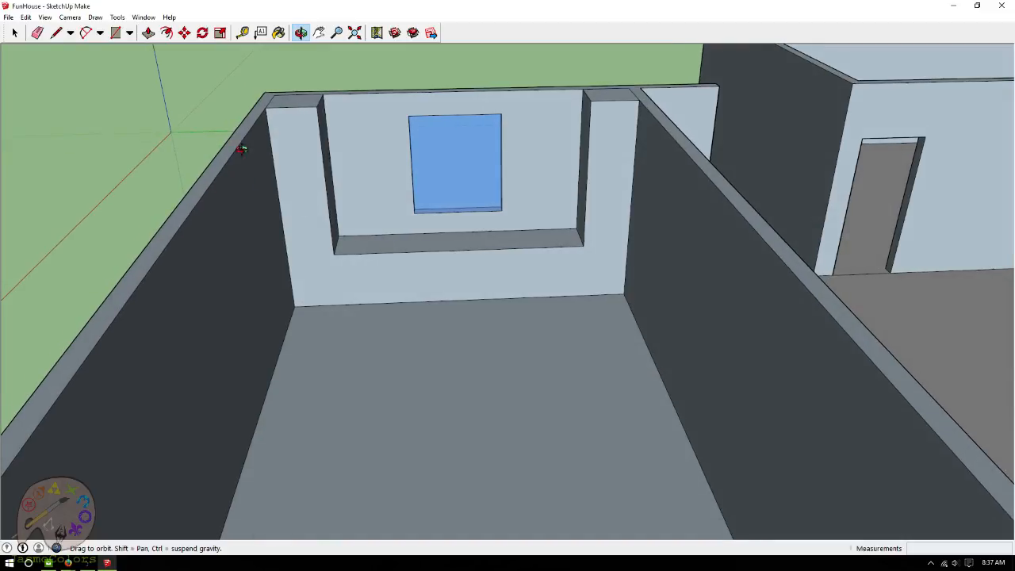
# Measure the counter's depth from its back edge to its front edge with the Tape Measure.
pyautogui.click(242, 33)
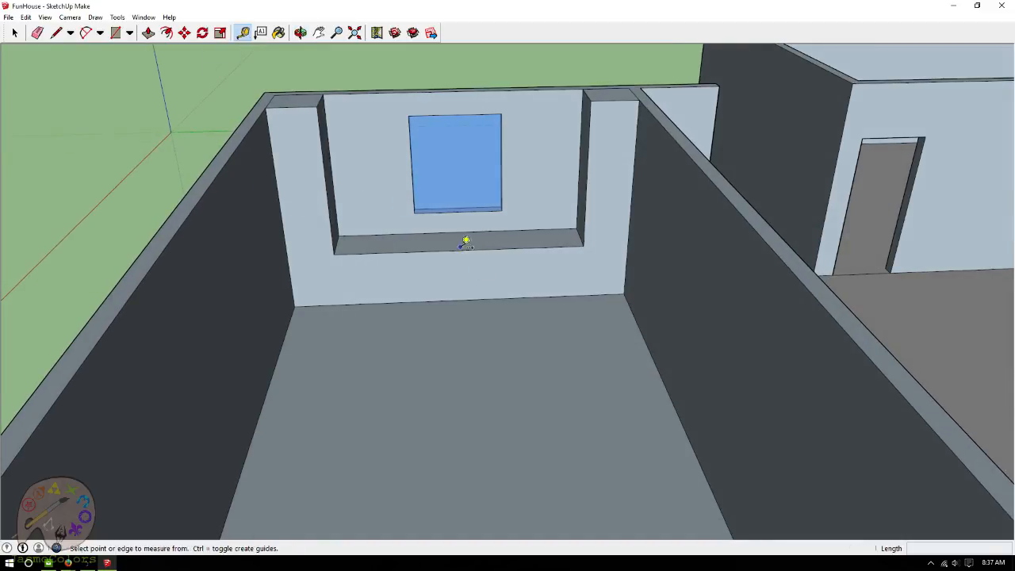
pyautogui.scroll(5, 464, 240)
pyautogui.scroll(-3, 389, 219)
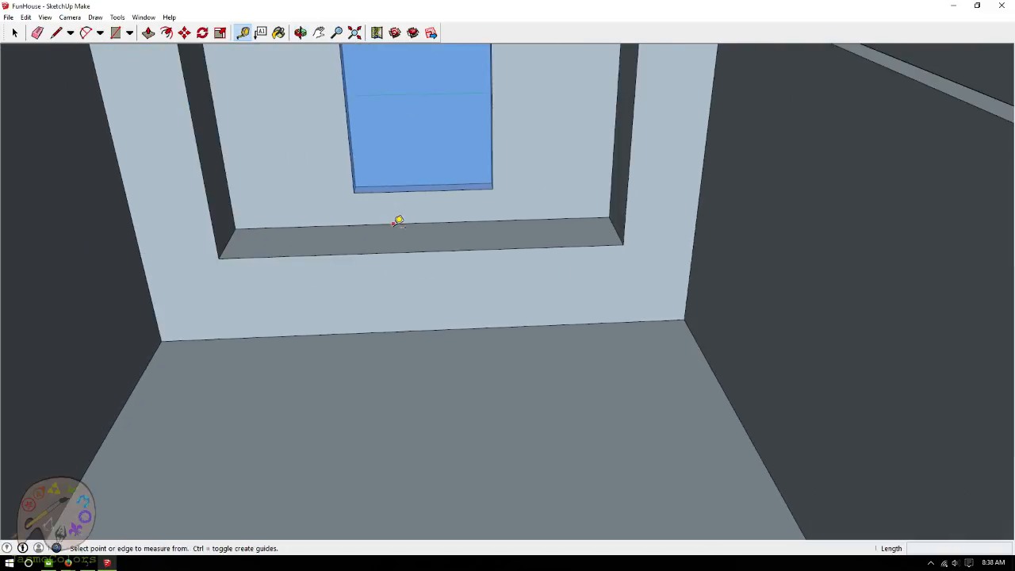
pyautogui.click(396, 225)
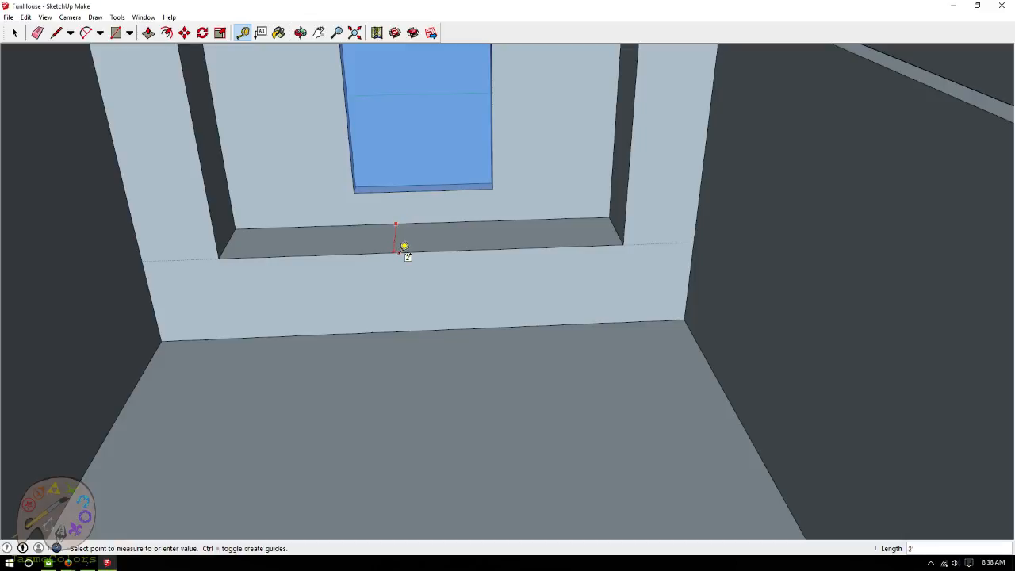
pyautogui.click(404, 247)
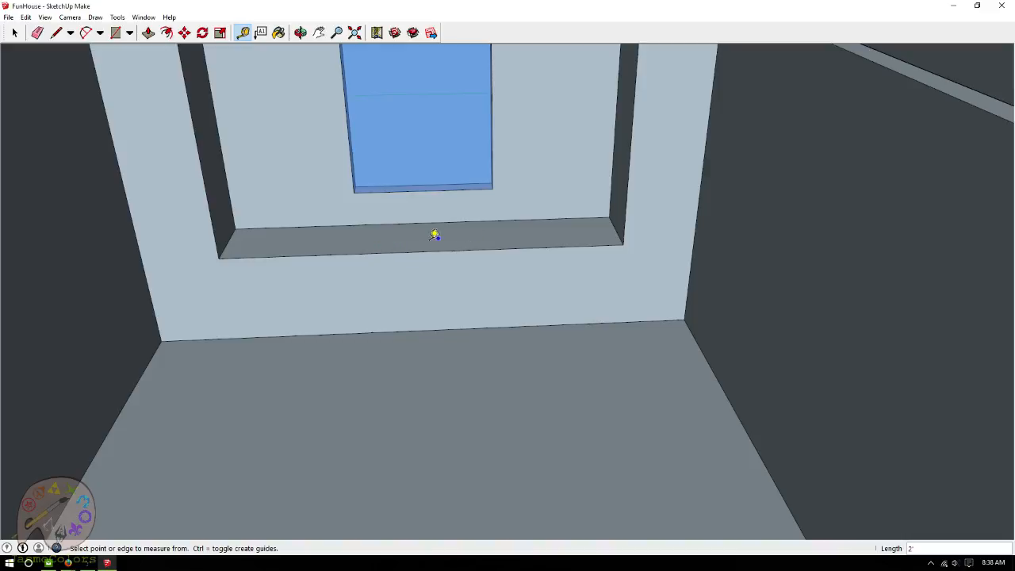
# Create a guide line parallel to the counter's short side edge, through the midpoint of its back edge.
pyautogui.scroll(-3, 510, 367)
pyautogui.scroll(3, 349, 263)
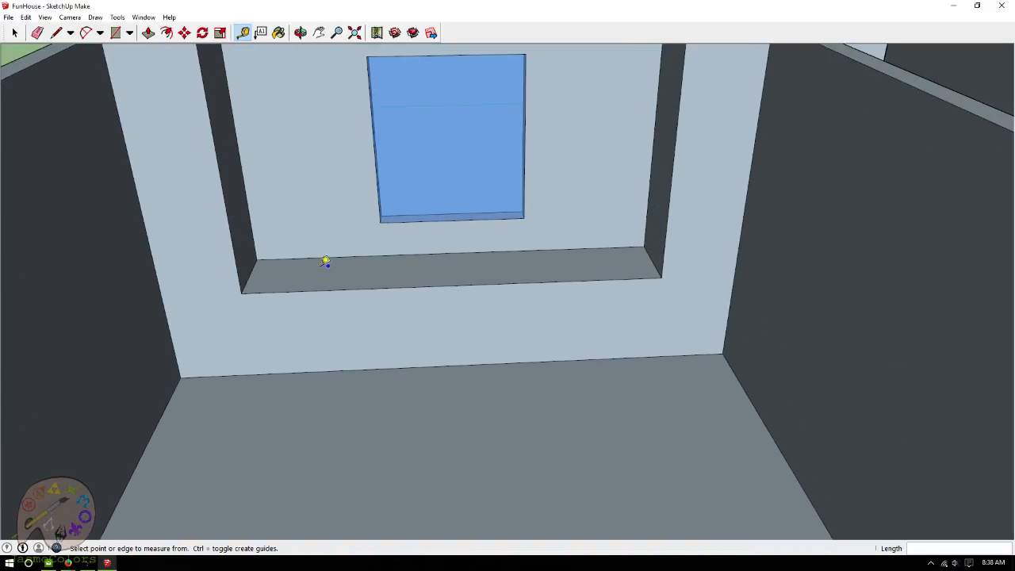
pyautogui.click(249, 277)
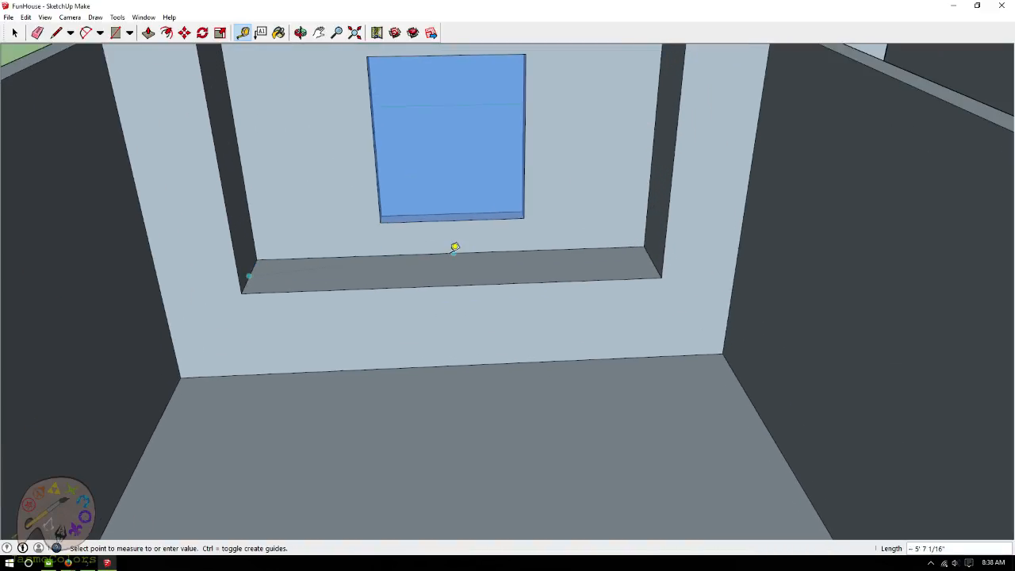
pyautogui.click(458, 252)
pyautogui.scroll(-2, 324, 129)
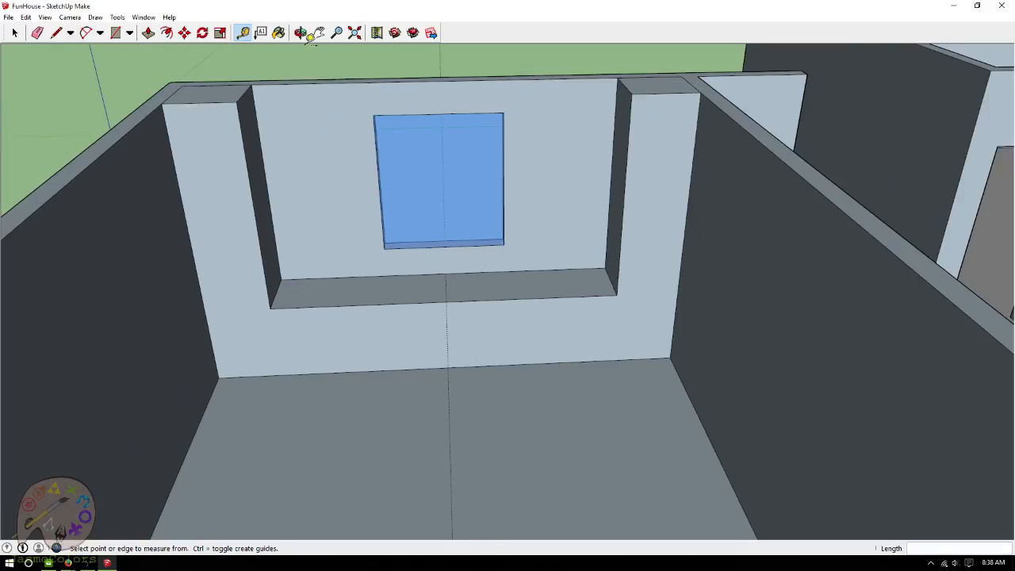
pyautogui.scroll(-3, 452, 152)
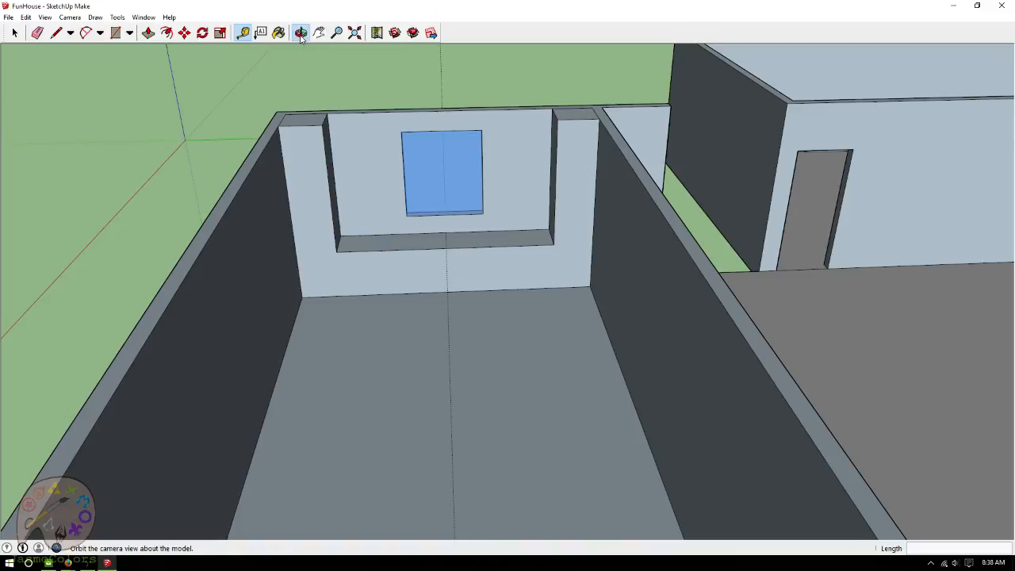
# Examine the whole house and the counter alcove with its centre guide from above.
pyautogui.click(301, 32)
pyautogui.scroll(-6, 433, 230)
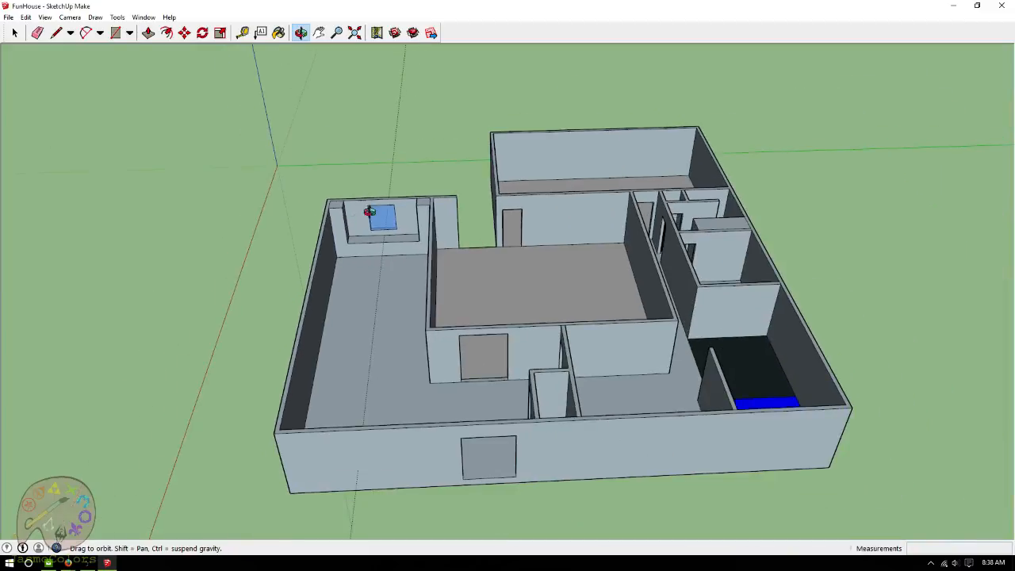
pyautogui.moveTo(533, 224); pyautogui.dragTo(531, 285)
pyautogui.scroll(2, 314, 203)
pyautogui.scroll(3, 334, 230)
pyautogui.scroll(2, 390, 314)
pyautogui.scroll(3, 390, 314)
pyautogui.moveTo(598, 312)
pyautogui.mouseDown()
pyautogui.moveTo(616, 336)
pyautogui.moveTo(614, 423)
pyautogui.mouseUp()
pyautogui.moveTo(601, 346)
pyautogui.mouseDown()
pyautogui.moveTo(597, 361)
pyautogui.moveTo(600, 347)
pyautogui.mouseUp()
# Open 3D Warehouse to get models, search for "range" and look through the results.
pyautogui.click(8, 17)
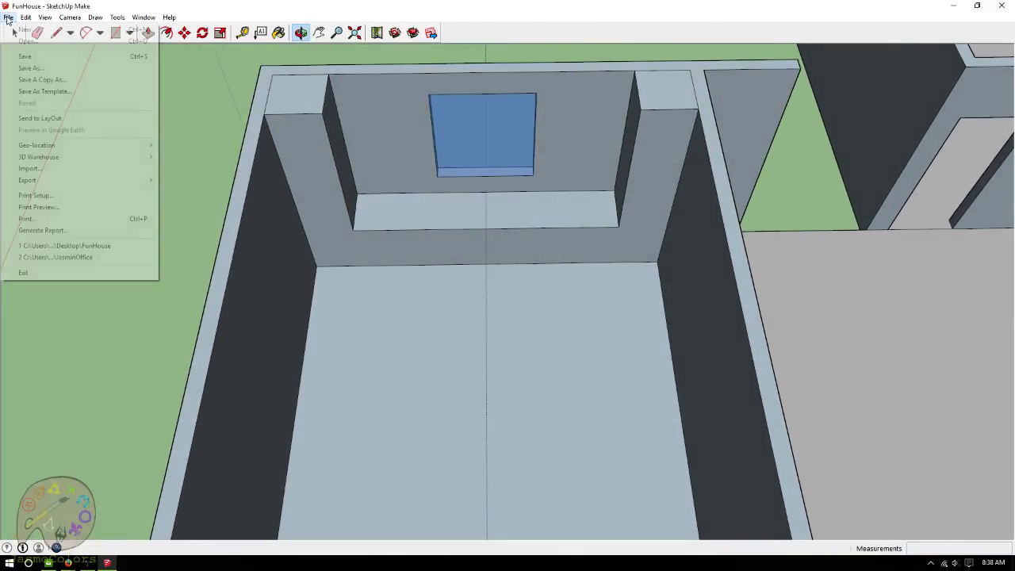
pyautogui.moveTo(32, 158)
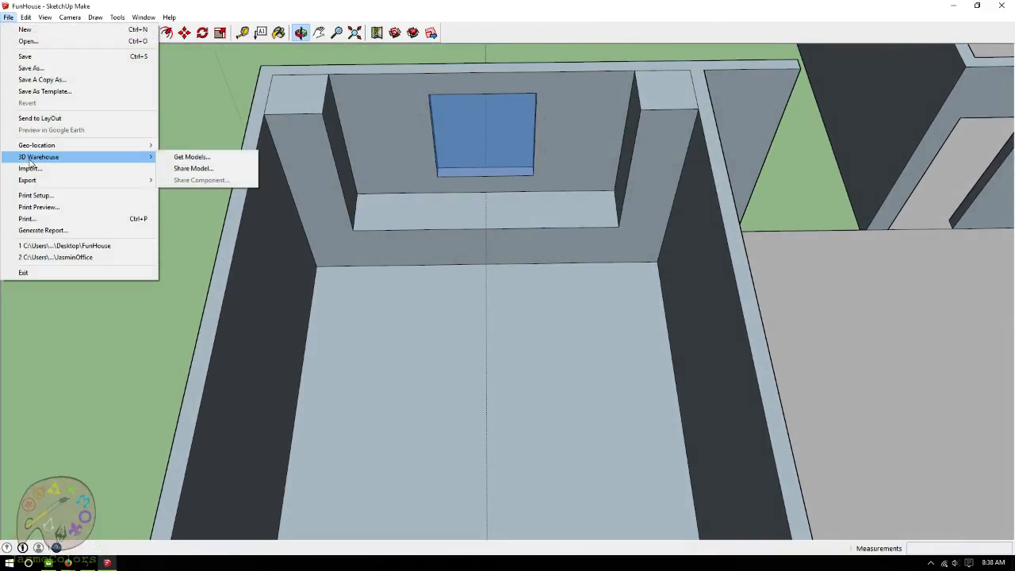
pyautogui.click(190, 158)
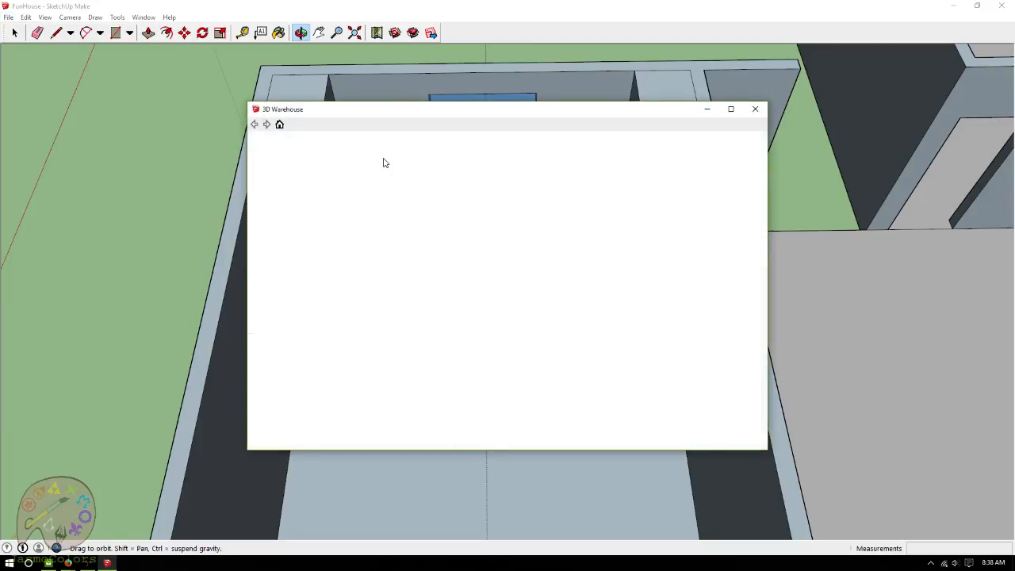
pyautogui.click(348, 139)
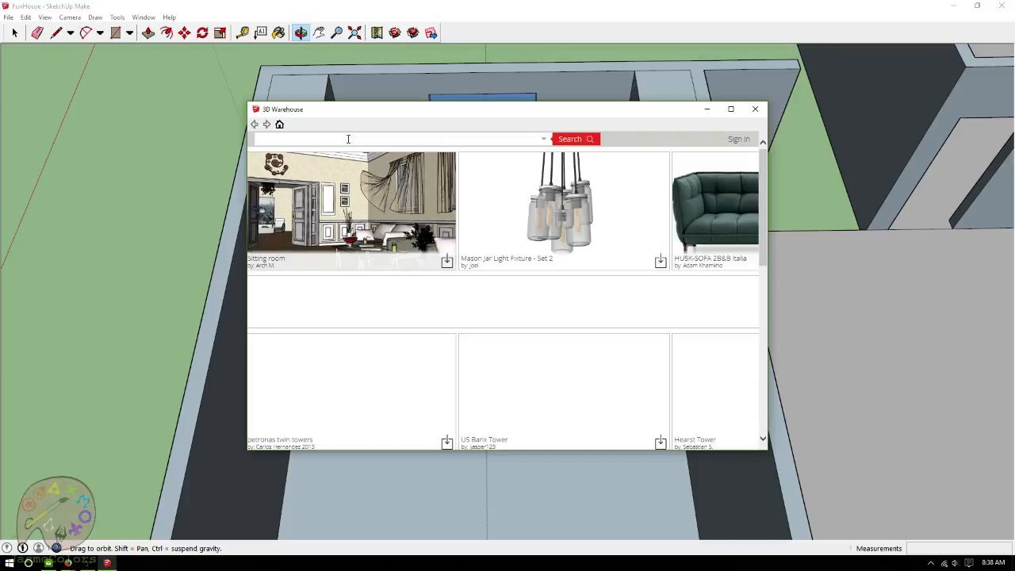
pyautogui.write('range')
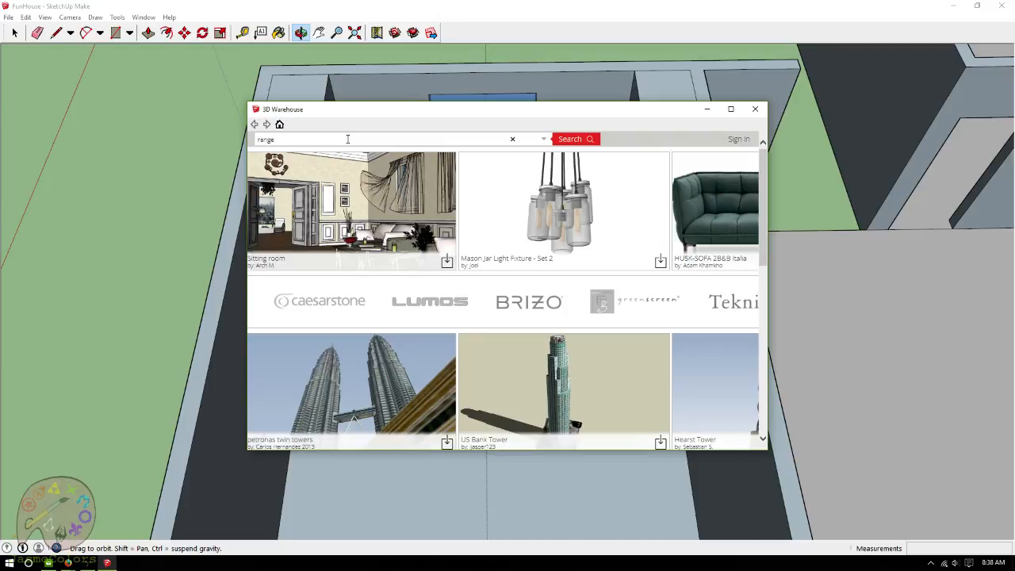
pyautogui.press('Return')
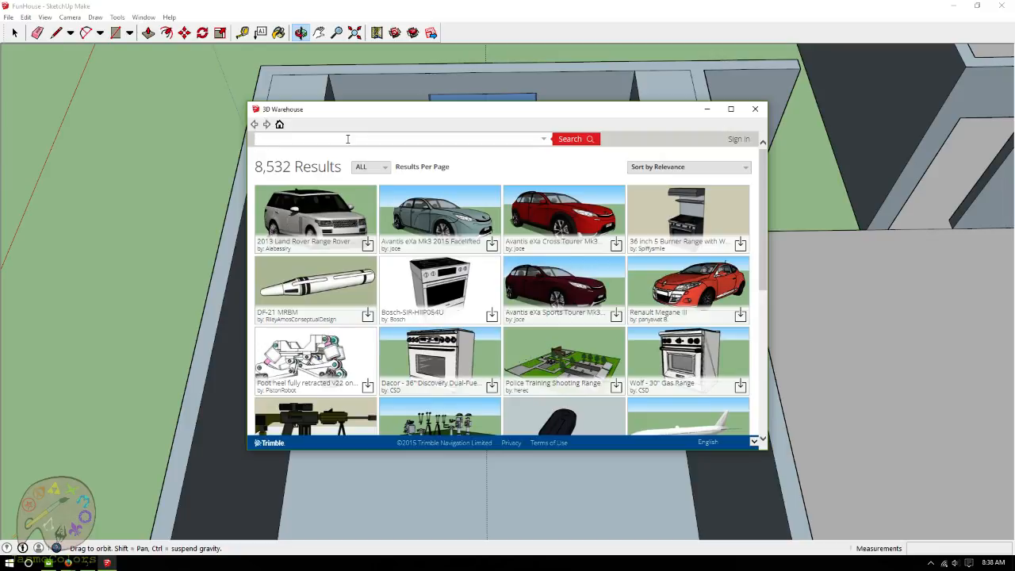
pyautogui.scroll(-2, 493, 307)
pyautogui.scroll(2, 493, 307)
# Search 3D Warehouse for stoves and look through the results.
pyautogui.press('Return')
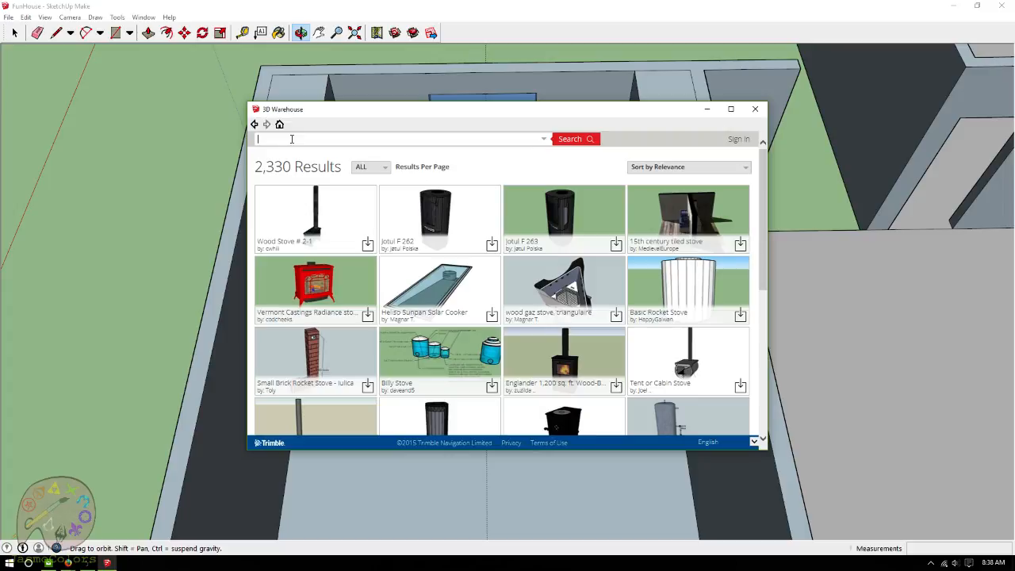
pyautogui.scroll(-5, 373, 290)
pyautogui.scroll(5, 374, 294)
# Search 3D Warehouse for cooktops and compare the models on offer.
pyautogui.press('Return')
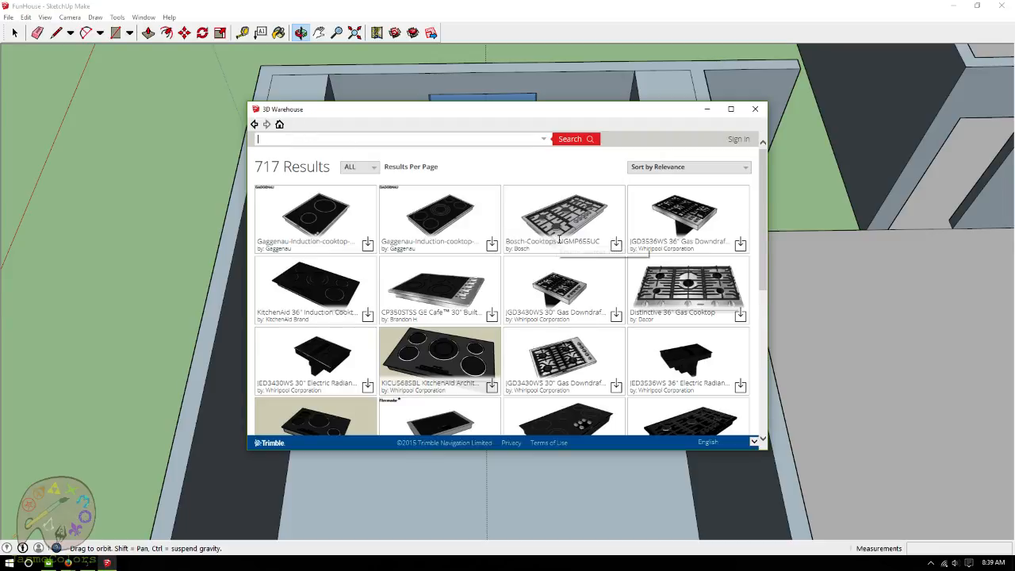
pyautogui.scroll(-3, 565, 293)
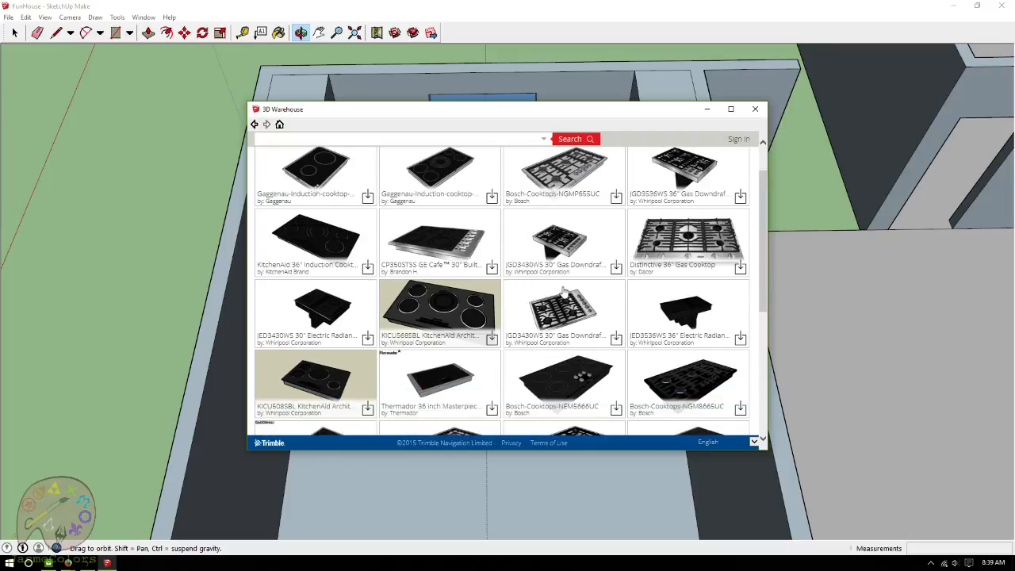
pyautogui.scroll(3, 563, 287)
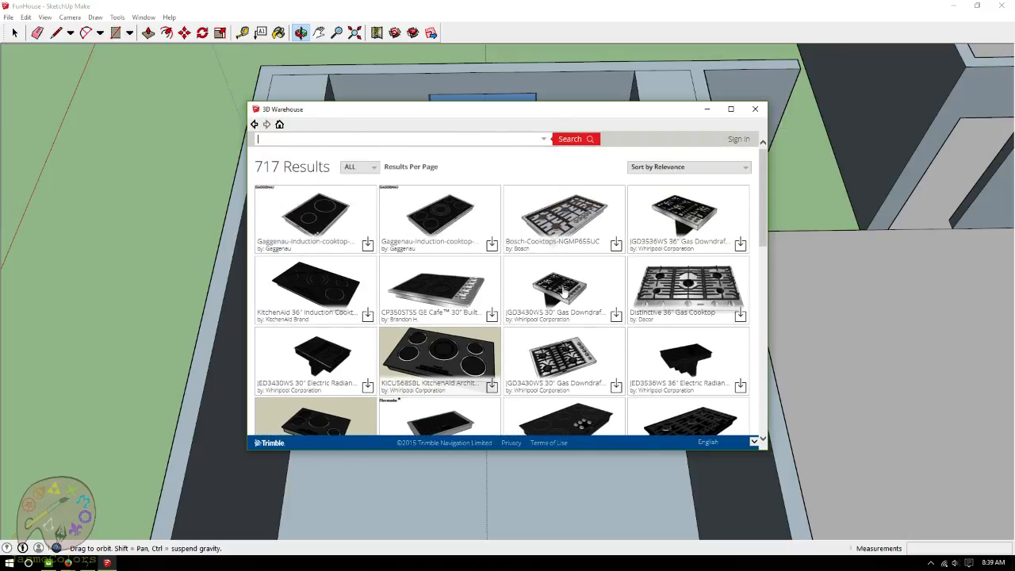
# Open the Distinctive 36" Gas Cooktop in 3D Warehouse and load it directly into the model.
pyautogui.click(692, 301)
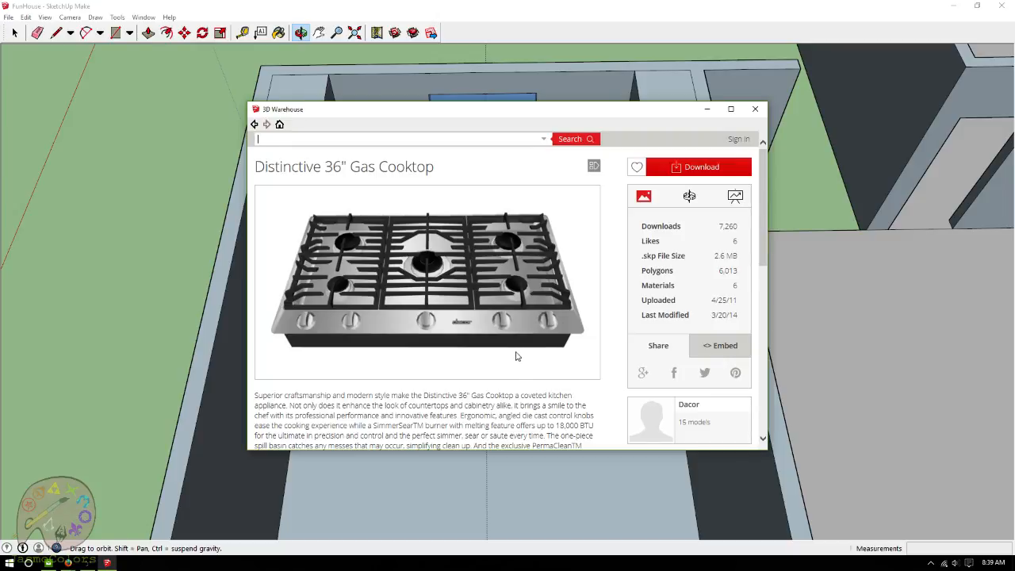
pyautogui.scroll(-1, 516, 357)
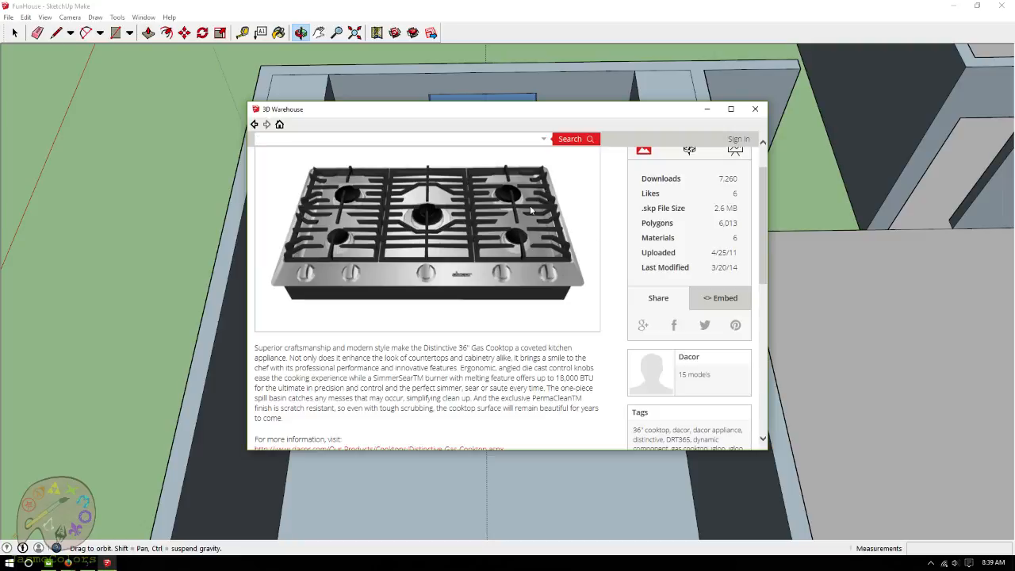
pyautogui.scroll(1, 597, 333)
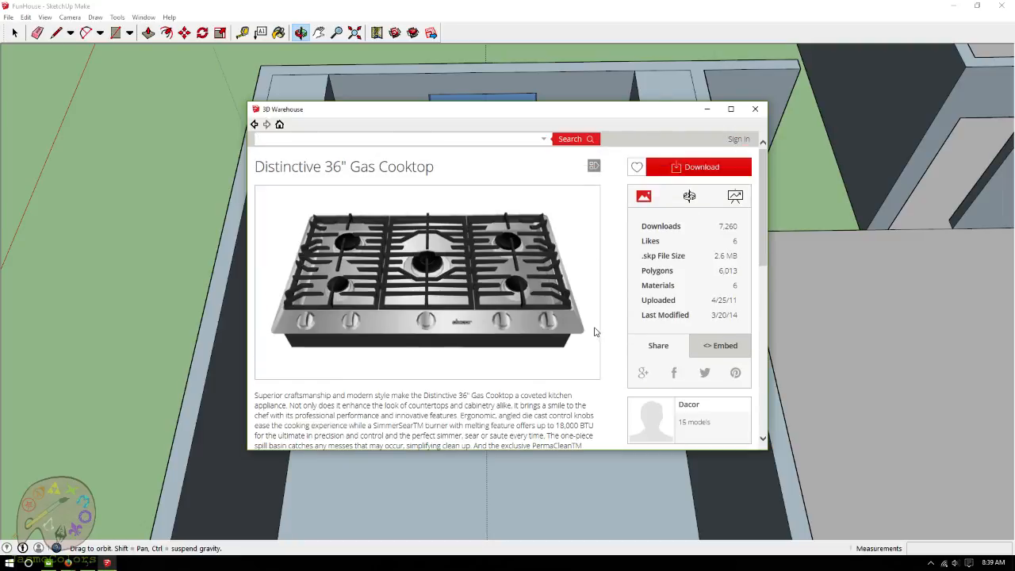
pyautogui.click(696, 169)
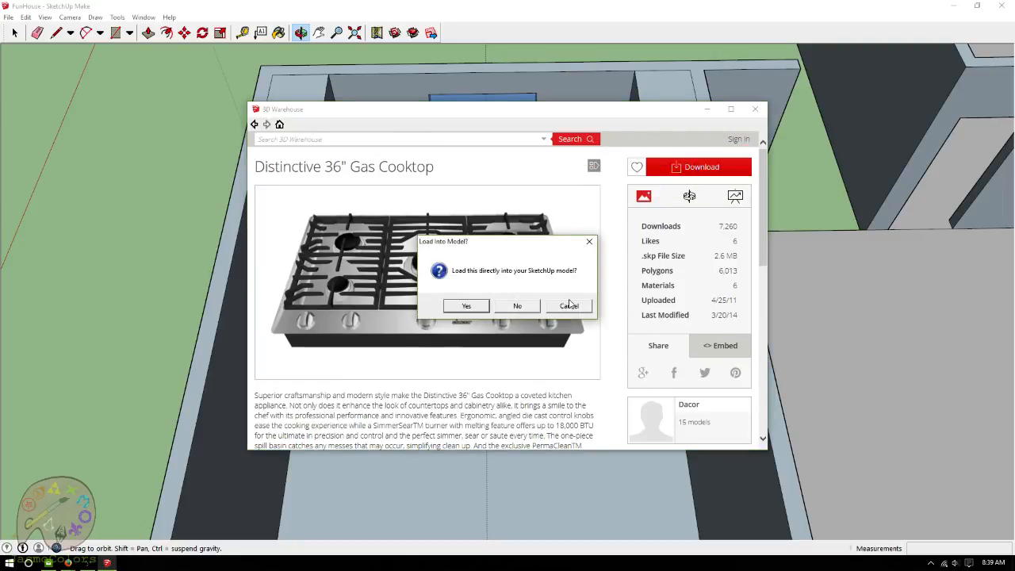
pyautogui.click(466, 306)
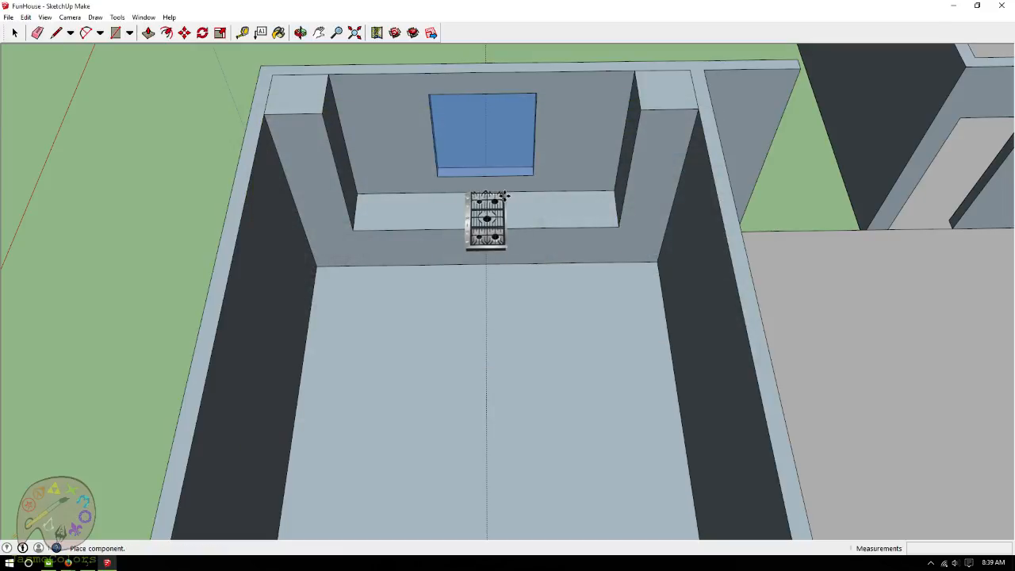
# Place the cooktop at the counter below the window and rotate it a quarter turn so its knobs face the room.
pyautogui.scroll(3, 500, 198)
pyautogui.scroll(2, 503, 196)
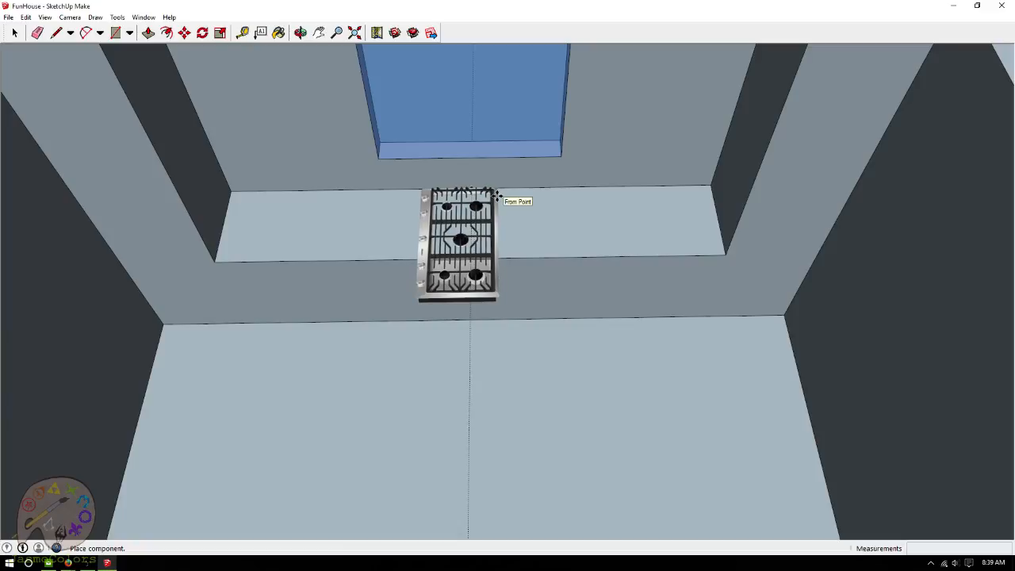
pyautogui.click(496, 195)
pyautogui.scroll(2, 492, 197)
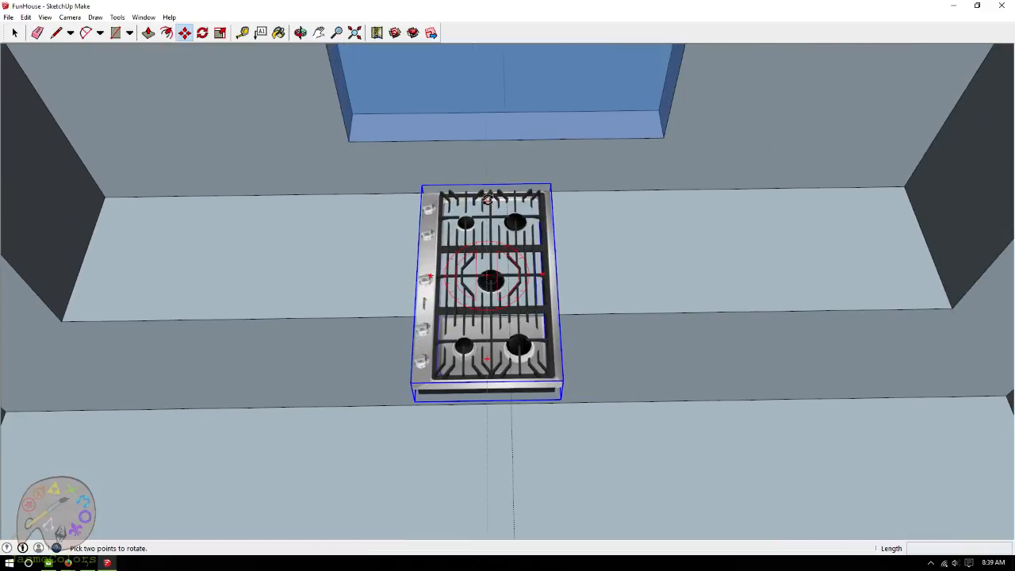
pyautogui.click(486, 200)
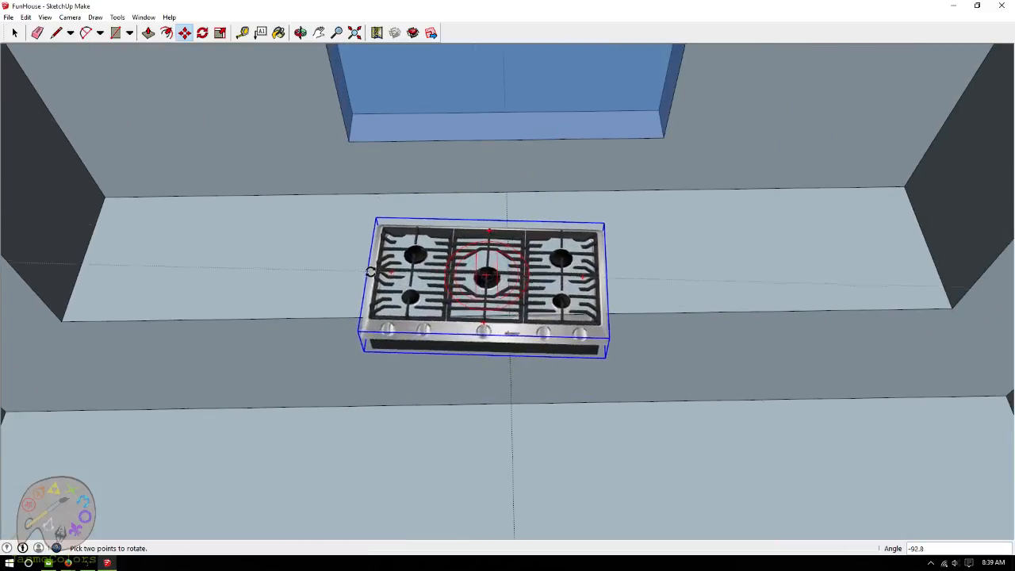
pyautogui.click(370, 275)
# Move the cooktop back onto the counter, centre it on the guide line and deselect it.
pyautogui.click(487, 282)
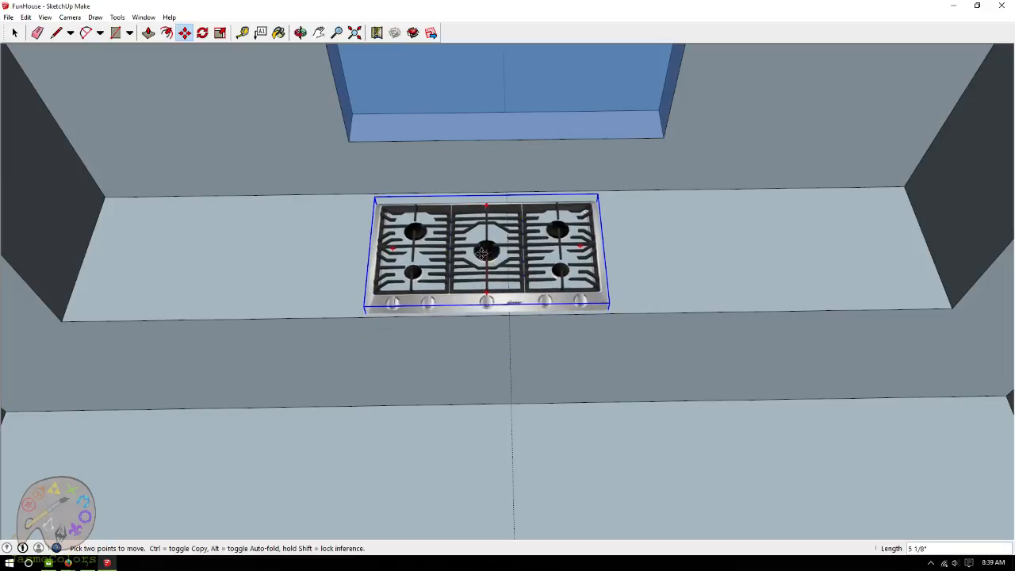
pyautogui.scroll(3, 482, 254)
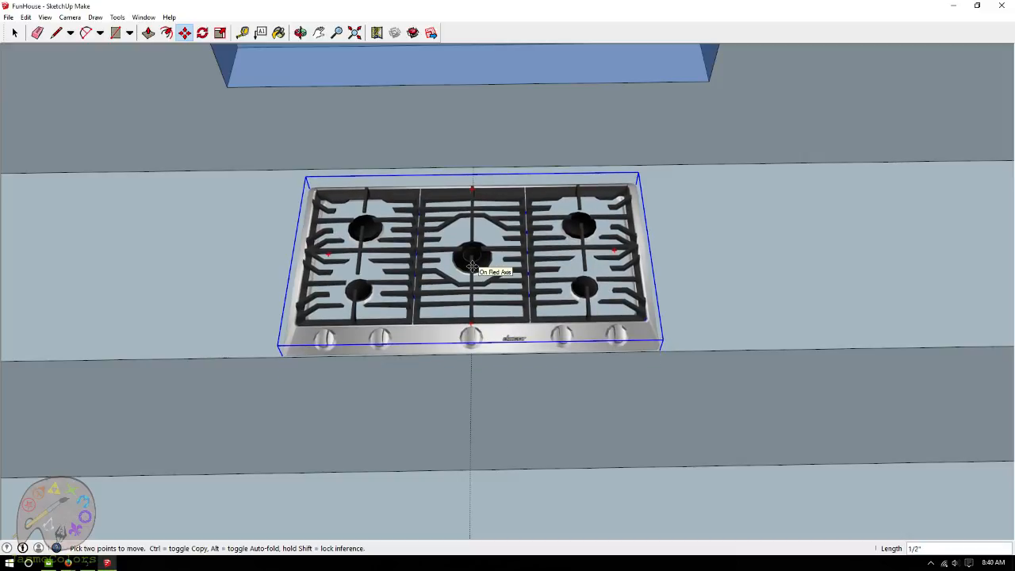
pyautogui.scroll(-6, 472, 266)
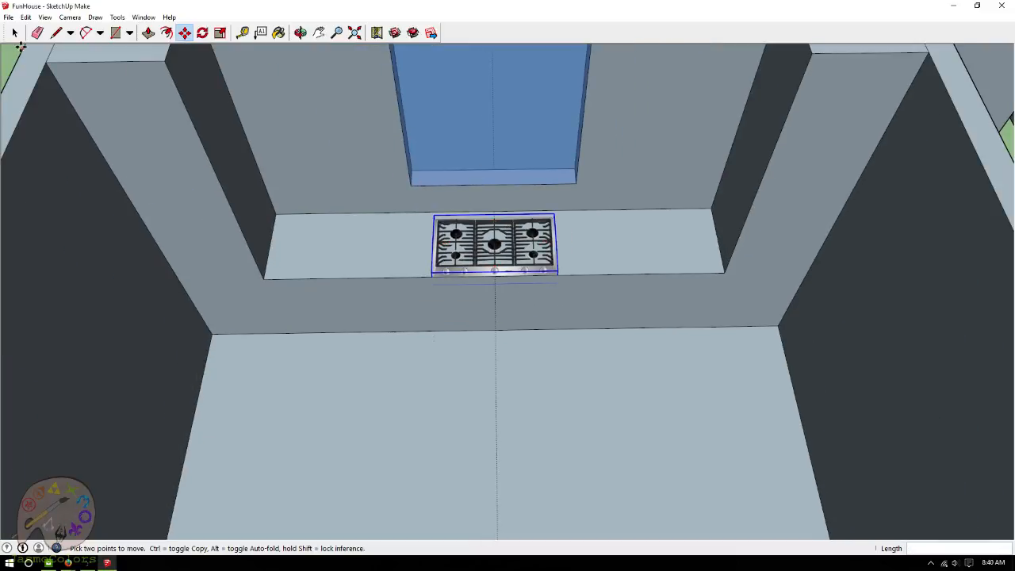
pyautogui.click(15, 33)
pyautogui.click(11, 55)
# Delete all guides from the model, including the centre guide through the counter alcove.
pyautogui.scroll(-3, 340, 253)
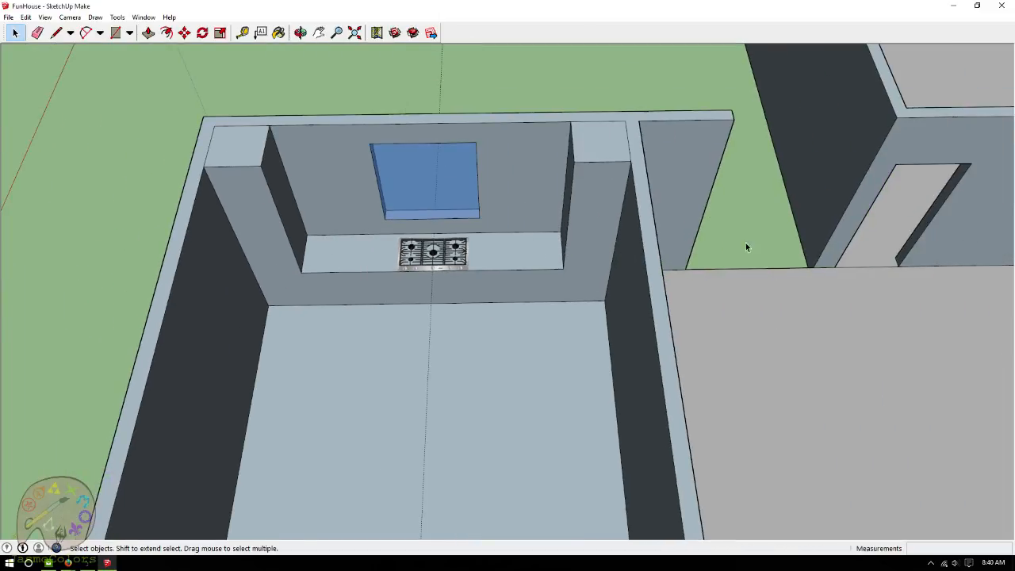
pyautogui.scroll(-1, 746, 247)
pyautogui.click(26, 17)
pyautogui.click(57, 115)
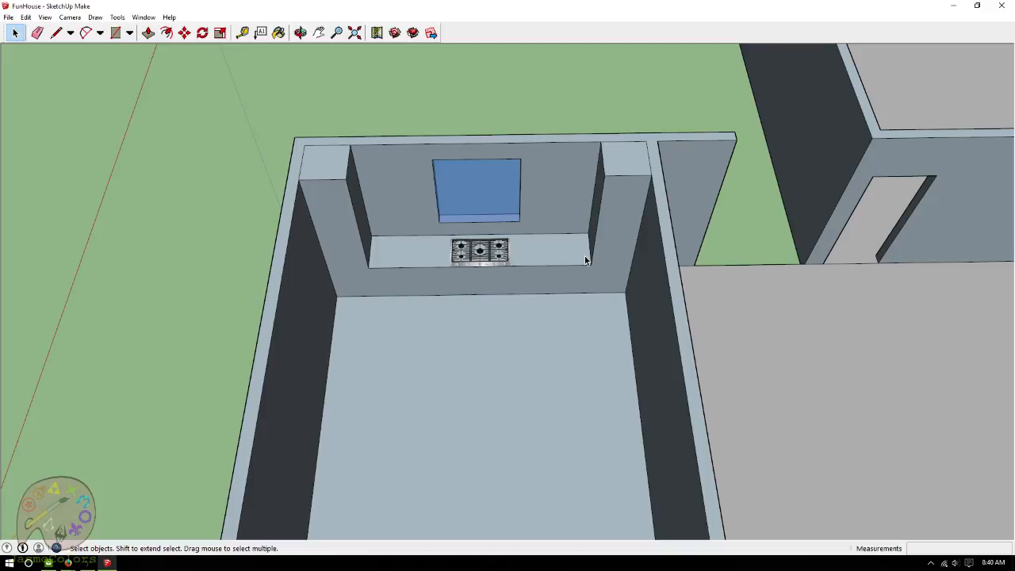
# Create floor guides 3' in from each of the two long kitchen walls.
pyautogui.click(242, 32)
pyautogui.scroll(-2, 551, 159)
pyautogui.scroll(4, 381, 247)
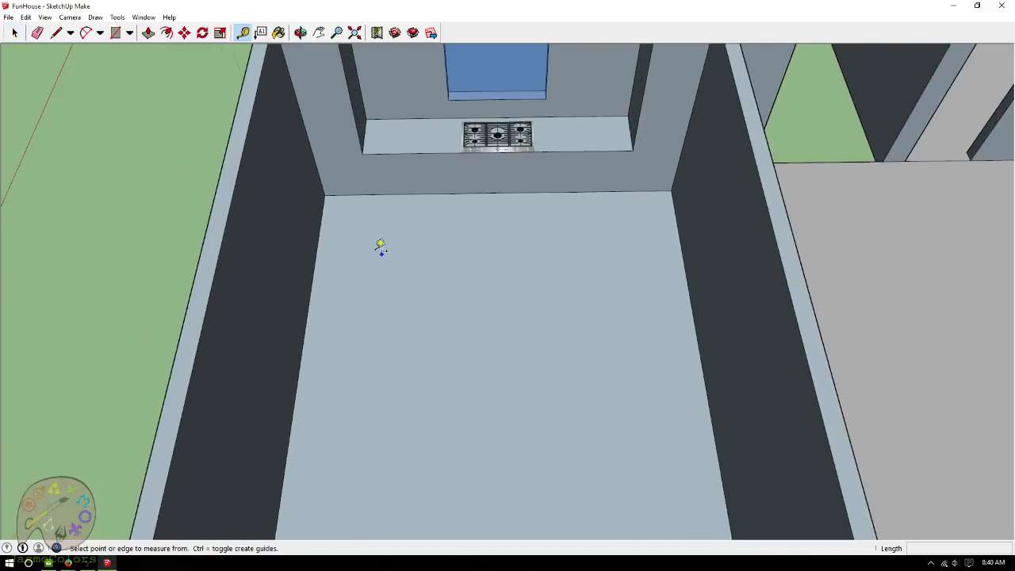
pyautogui.click(320, 235)
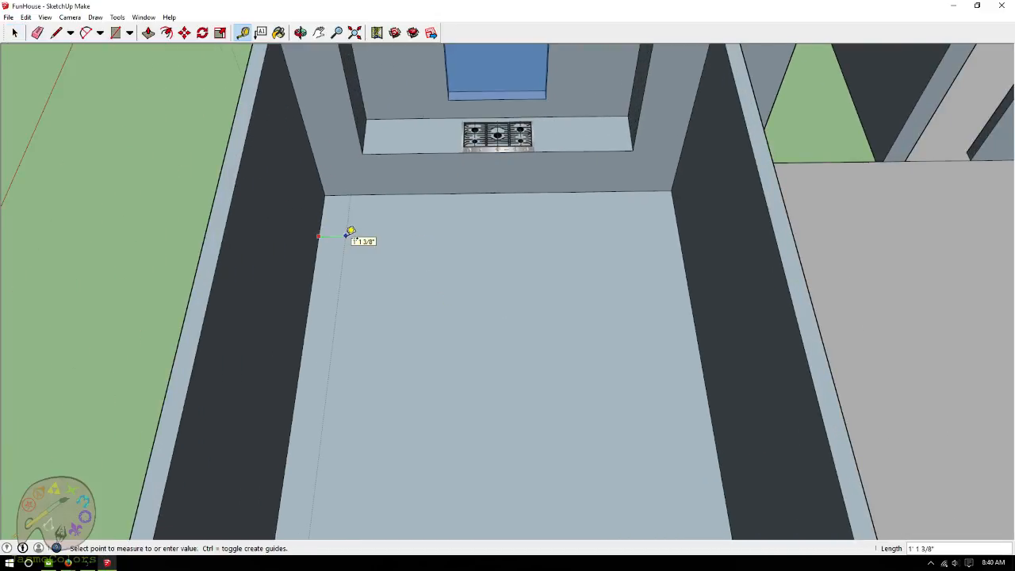
pyautogui.write("3'")
pyautogui.press('Return')
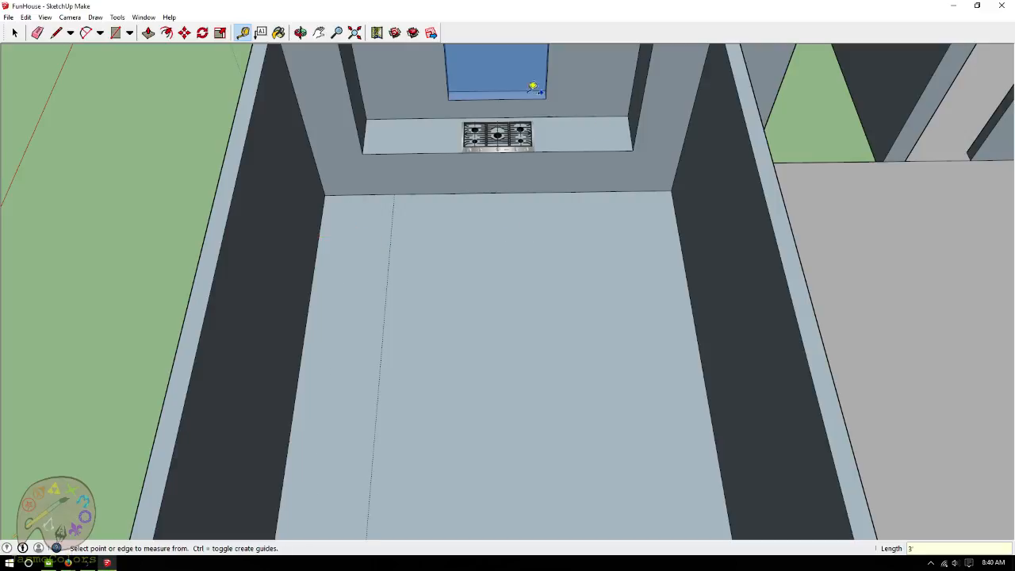
pyautogui.click(680, 235)
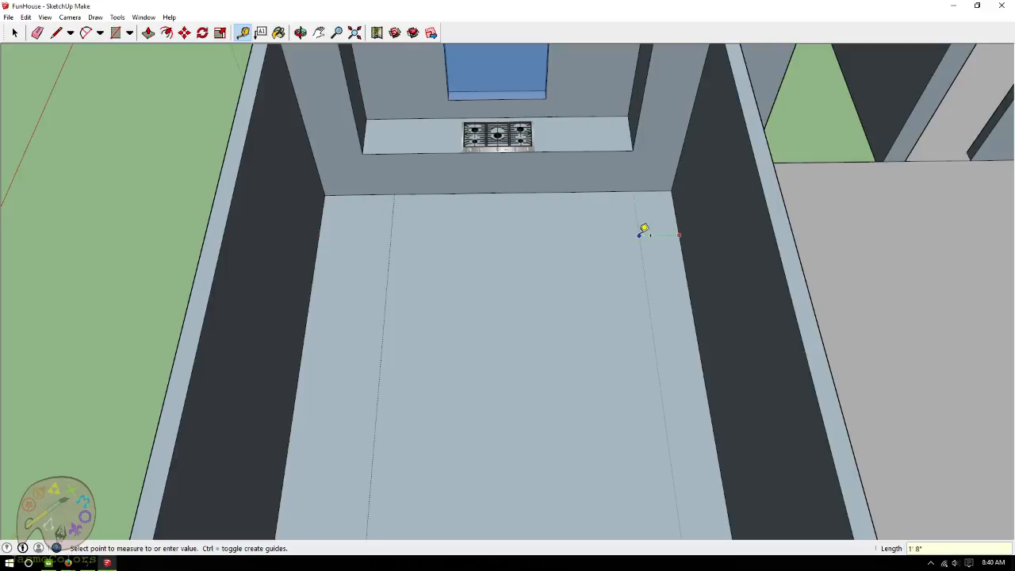
pyautogui.write("3'")
pyautogui.press('Return')
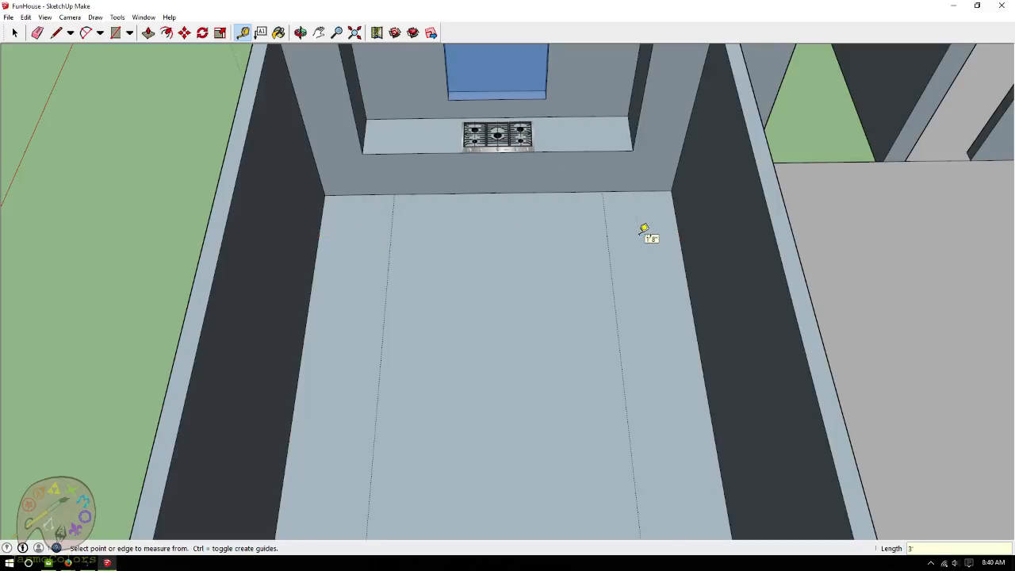
# Create a floor guide 3' out from the counter base and a second guide 2' beyond it.
pyautogui.click(539, 191)
pyautogui.write("3'")
pyautogui.press('Return')
pyautogui.click(533, 248)
pyautogui.scroll(-5, 544, 263)
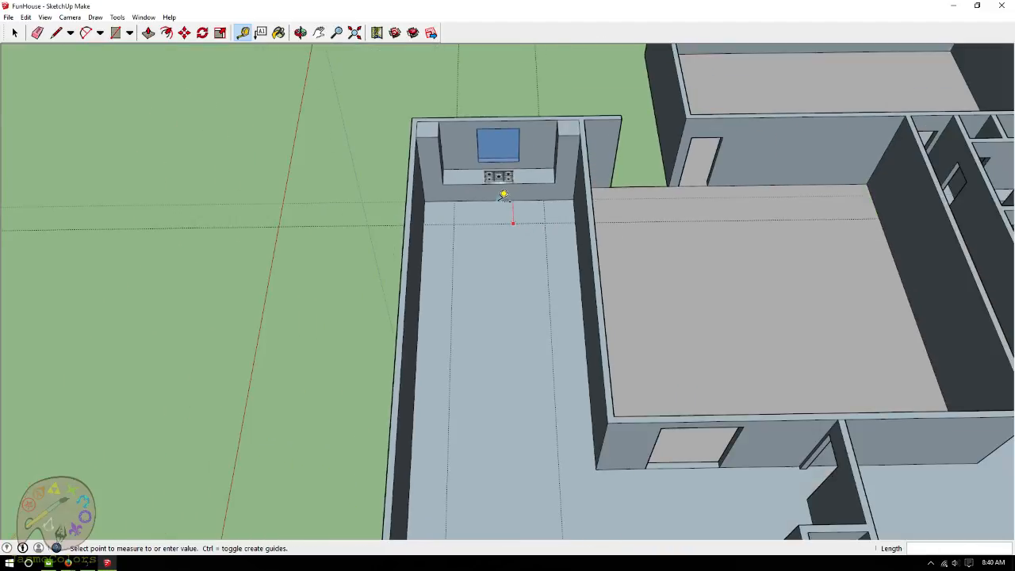
pyautogui.scroll(5, 512, 230)
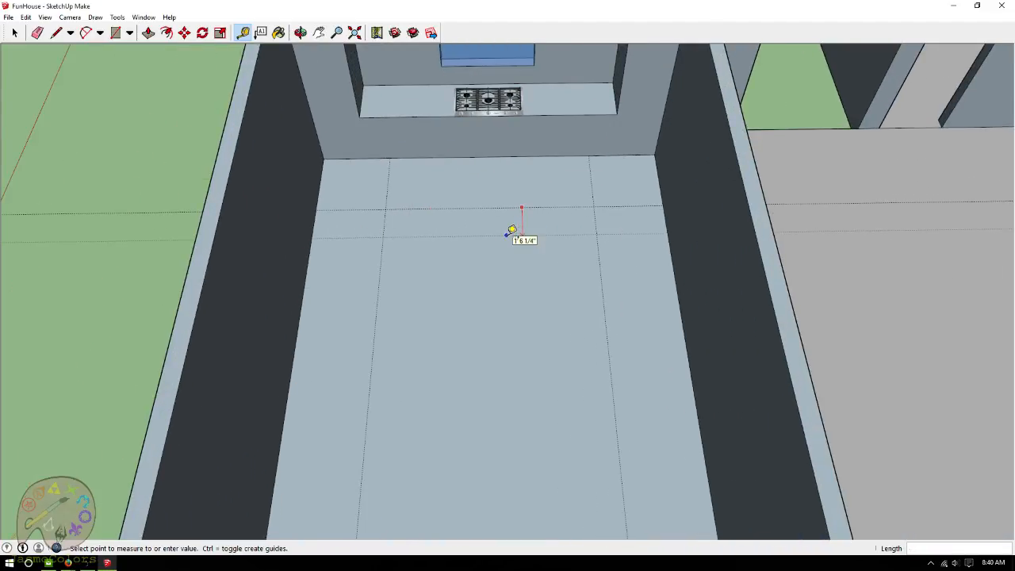
pyautogui.click(514, 231)
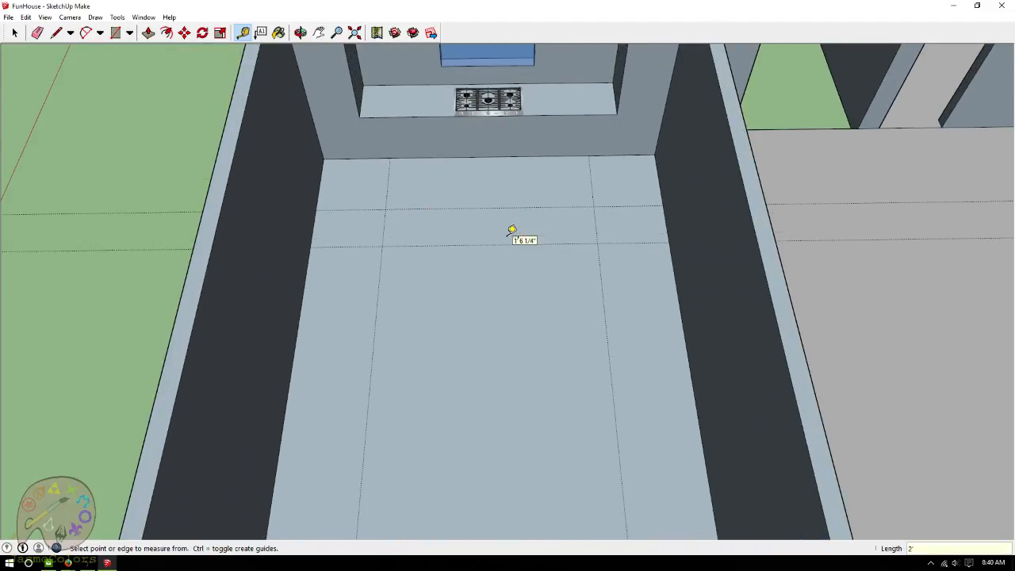
# Draw a rectangle between the four floor guides and extrude it to about counter height as a kitchen island.
pyautogui.click(115, 32)
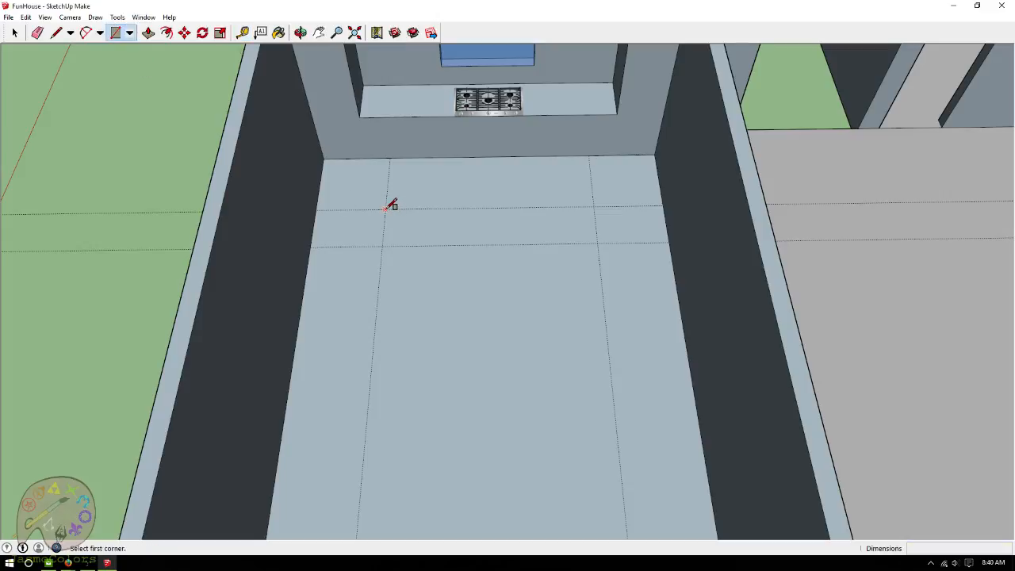
pyautogui.click(385, 208)
pyautogui.click(599, 244)
pyautogui.click(149, 33)
pyautogui.moveTo(453, 230); pyautogui.dragTo(483, 135)
# Set a guide 1" below the island's front top edge and draw a line along it across the front face.
pyautogui.press('o')
pyautogui.scroll(5, 481, 136)
pyautogui.moveTo(515, 267); pyautogui.dragTo(519, 196)
pyautogui.click(243, 33)
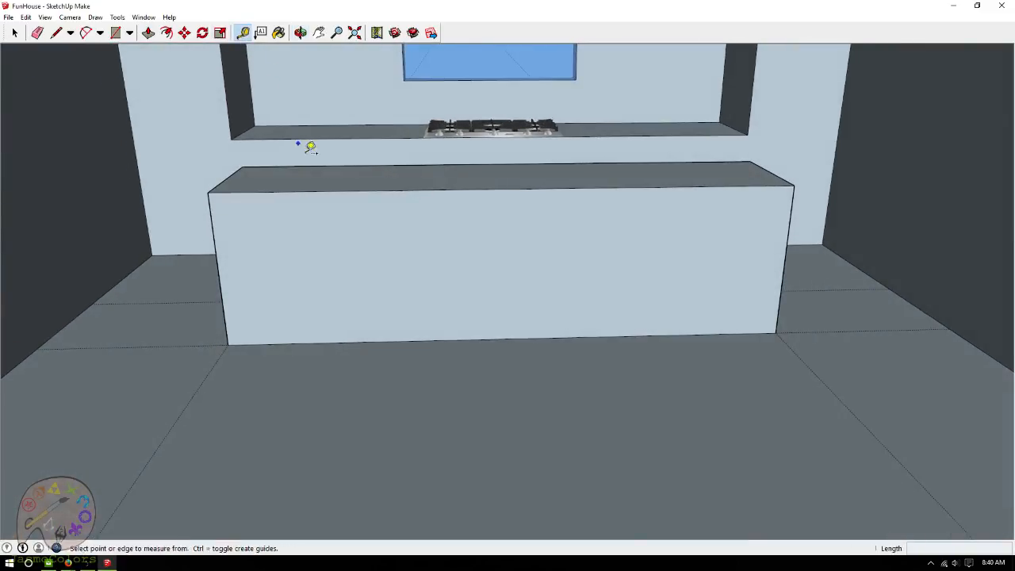
pyautogui.click(352, 192)
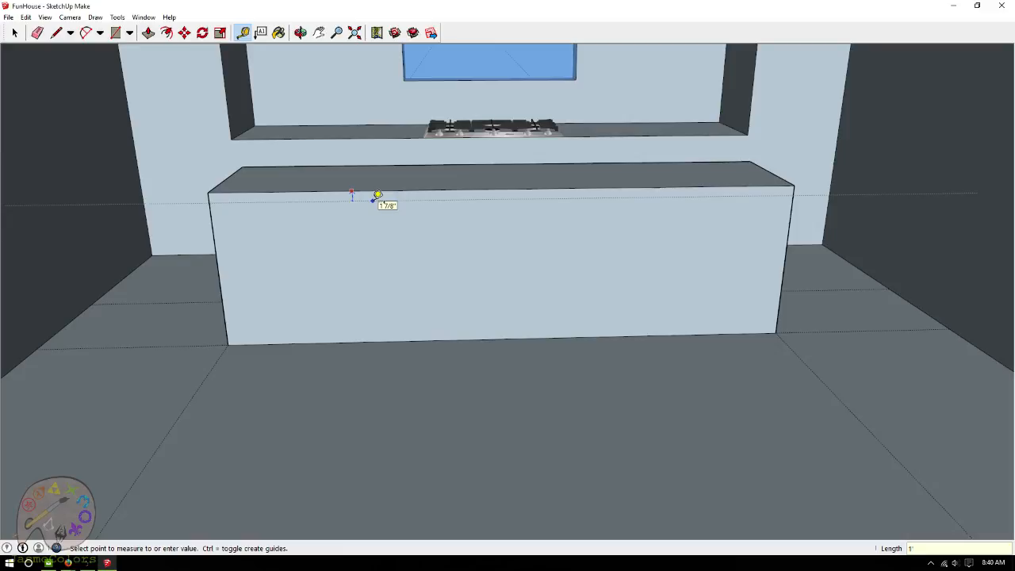
pyautogui.click(378, 195)
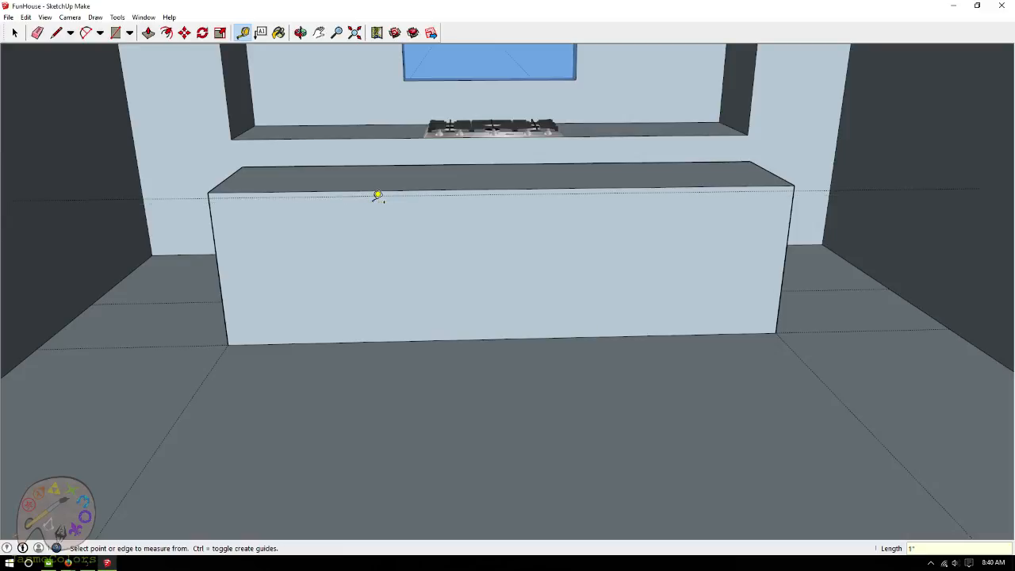
pyautogui.click(55, 32)
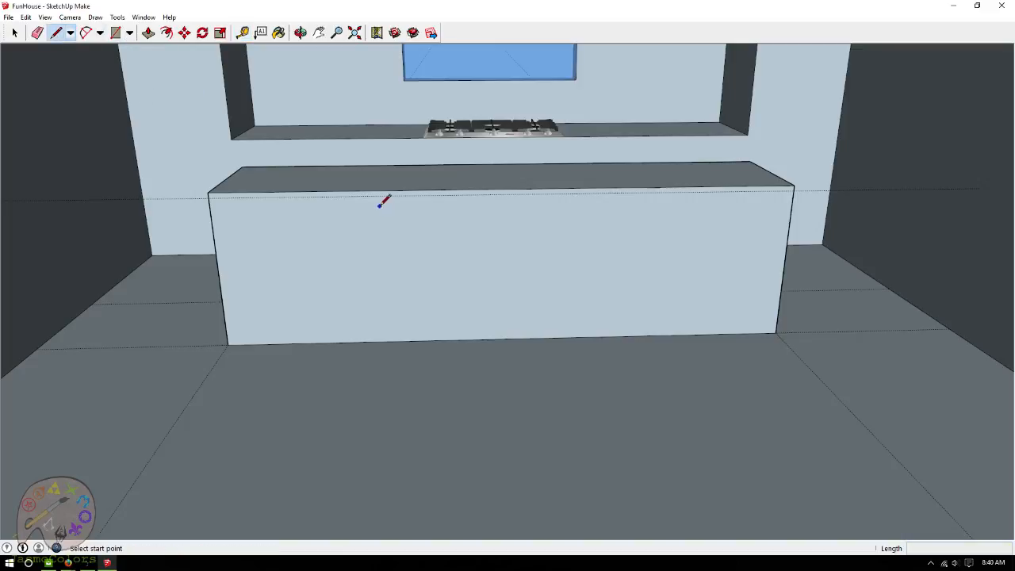
pyautogui.click(209, 196)
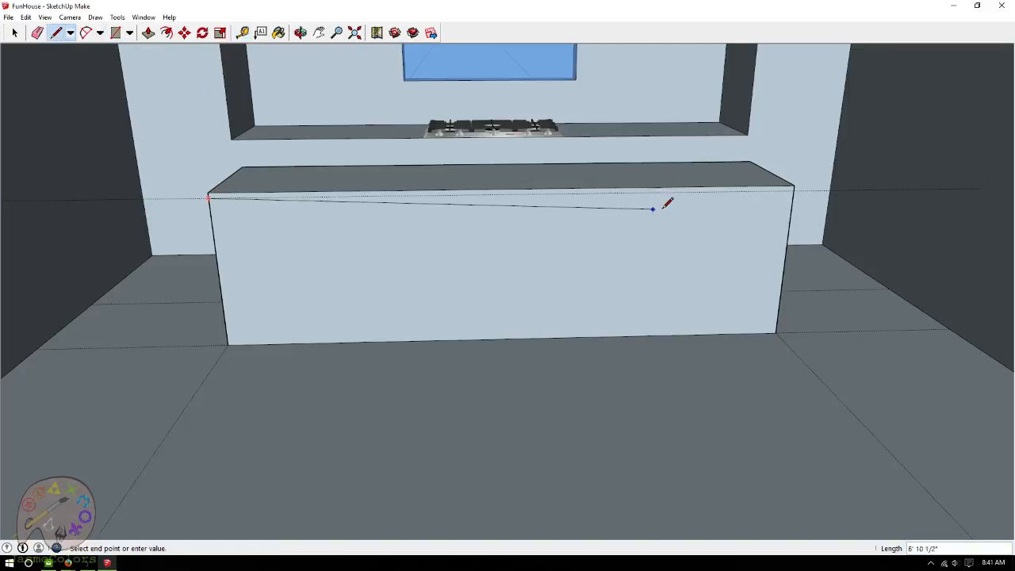
pyautogui.click(794, 190)
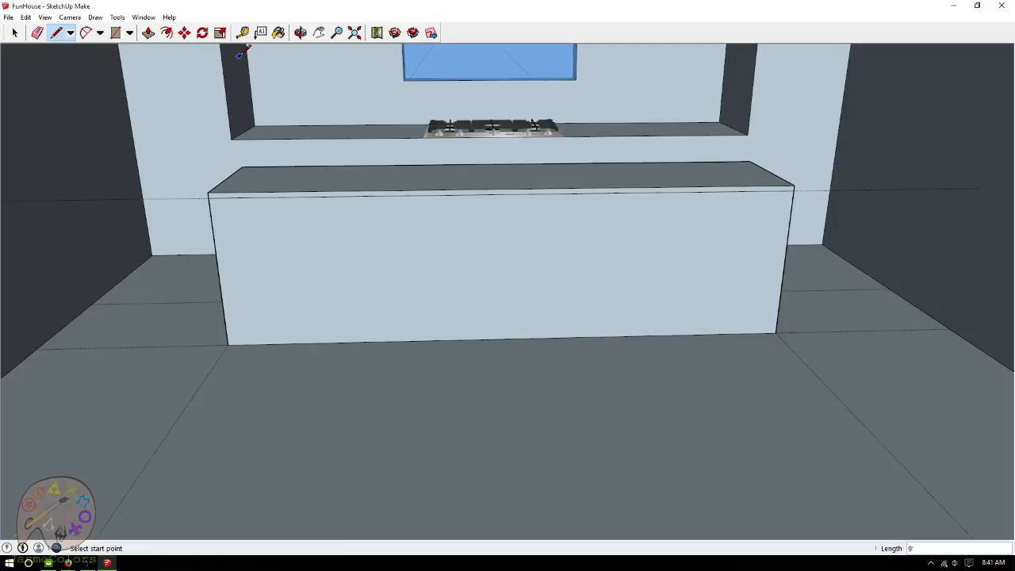
# Pull the thin strip along the island's front top edge out 18" as a countertop overhang.
pyautogui.click(148, 32)
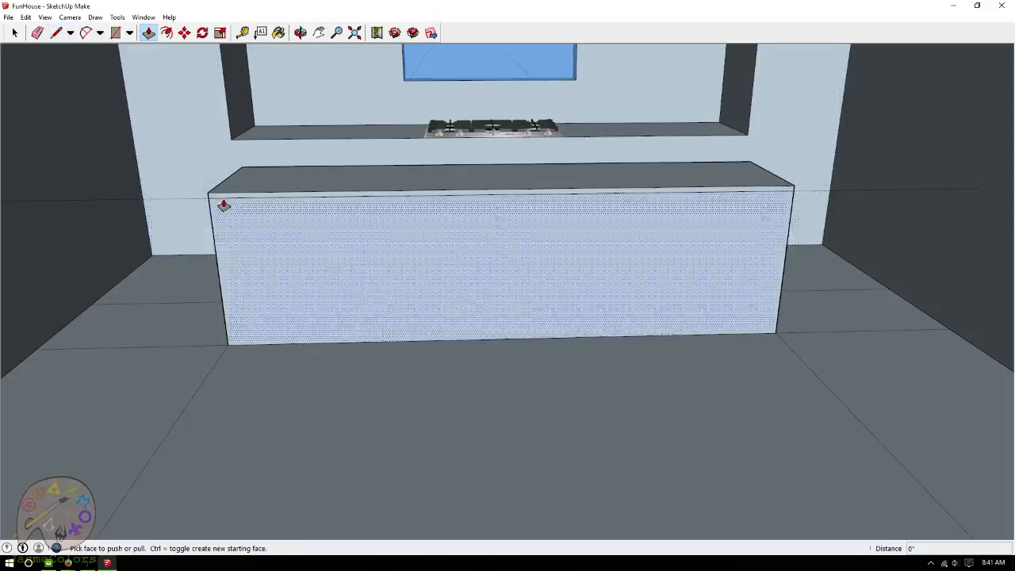
pyautogui.click(225, 196)
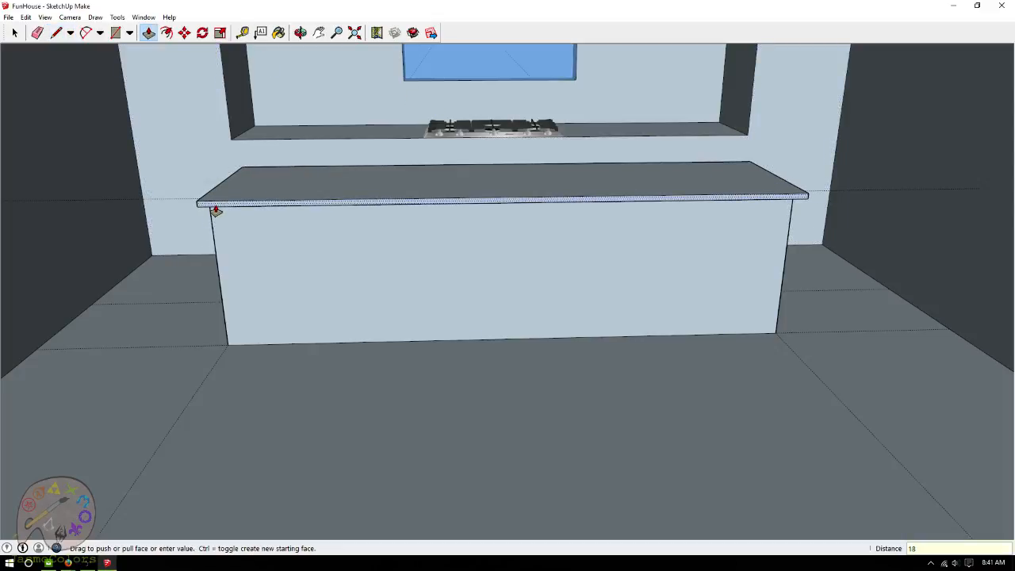
pyautogui.press('Return')
# Delete all the guides used to lay out the kitchen island.
pyautogui.click(301, 32)
pyautogui.moveTo(324, 243); pyautogui.dragTo(391, 365)
pyautogui.scroll(-5, 392, 365)
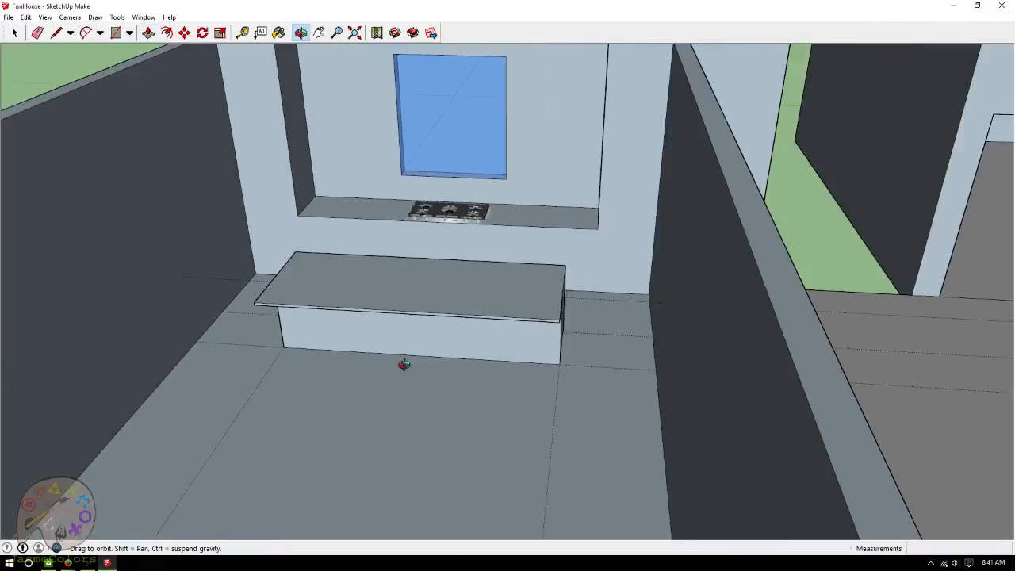
pyautogui.moveTo(423, 319); pyautogui.dragTo(644, 436)
pyautogui.moveTo(476, 370); pyautogui.dragTo(708, 236)
pyautogui.scroll(-3, 612, 403)
pyautogui.click(25, 17)
pyautogui.click(47, 113)
# Paint the house's main connected floor with the Wood_Floor_Light material from the Wood collection.
pyautogui.moveTo(550, 279); pyautogui.dragTo(501, 235)
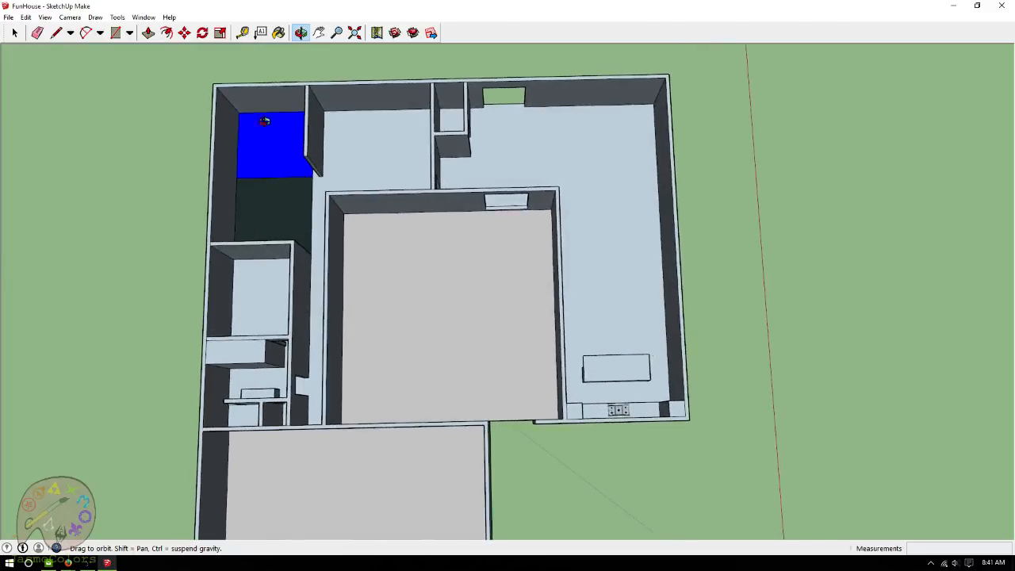
pyautogui.press('b')
pyautogui.click(103, 102)
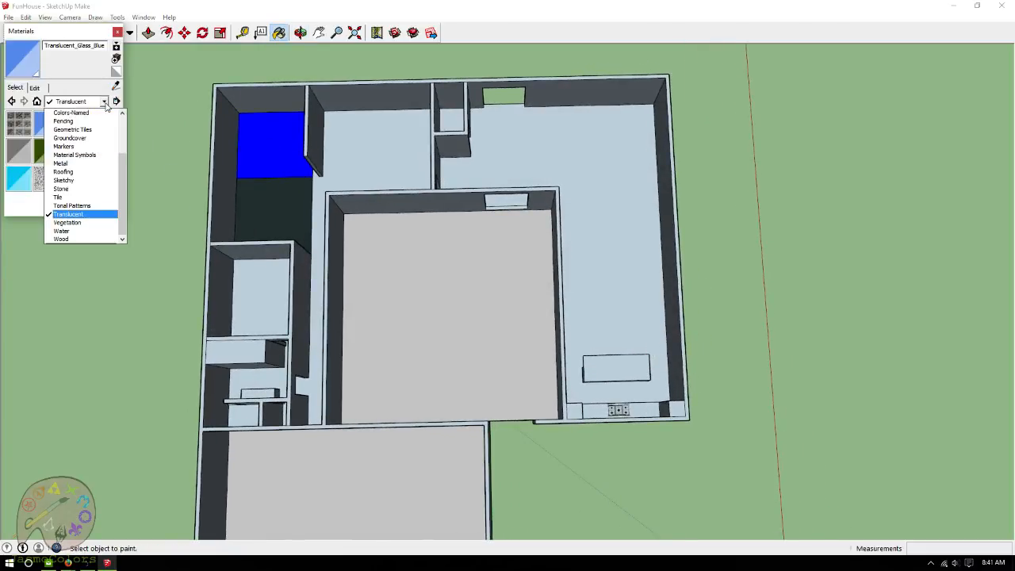
pyautogui.click(70, 241)
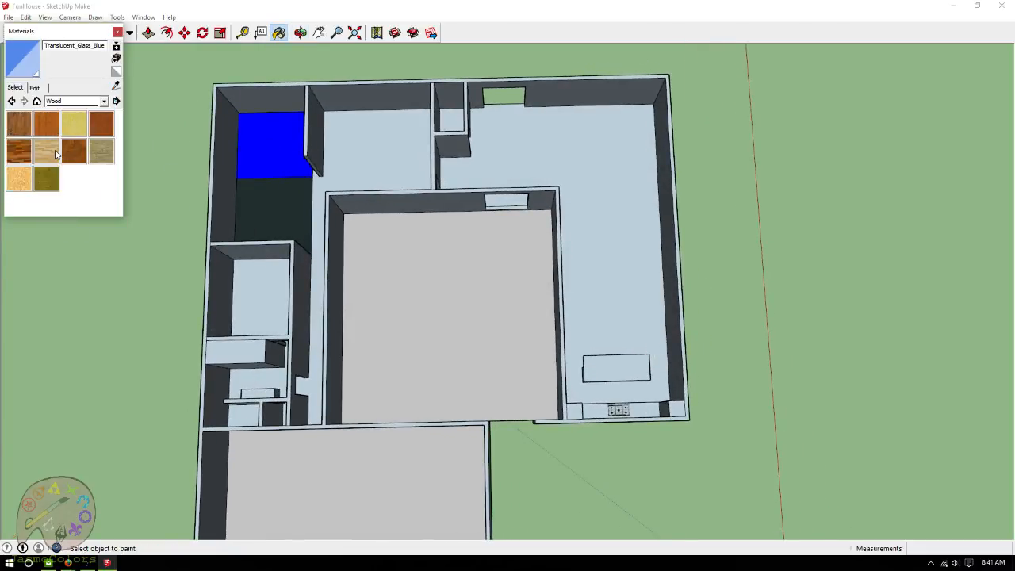
pyautogui.click(46, 151)
pyautogui.click(508, 165)
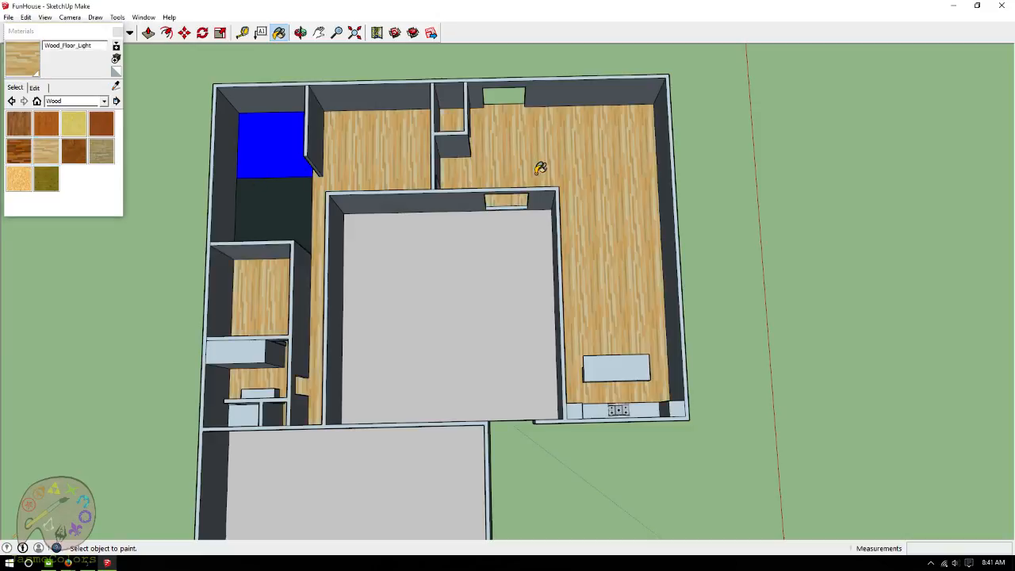
# Examine the kitchen's cabinet wall, cooktop and overhanging island from the open floor side.
pyautogui.click(118, 31)
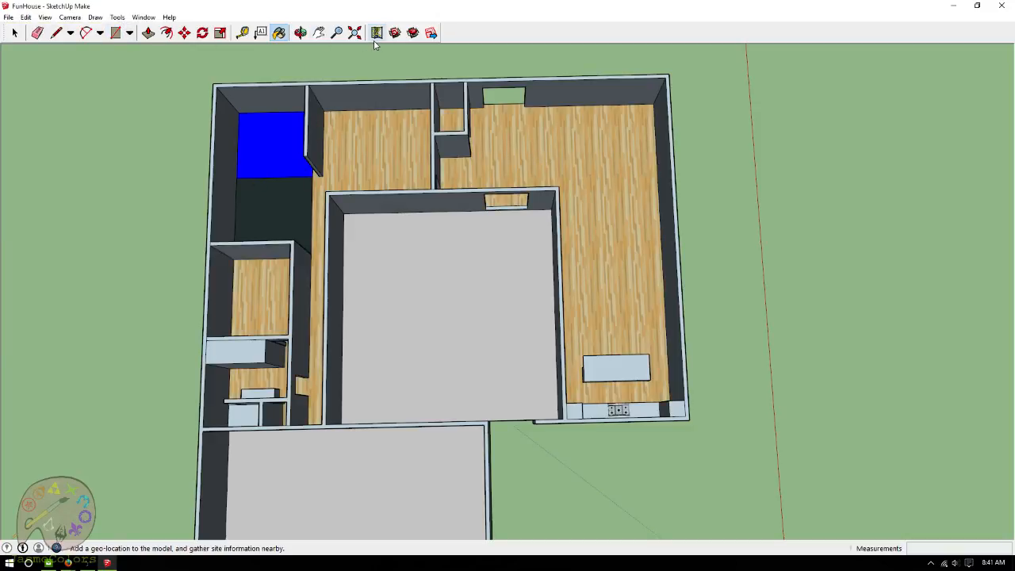
pyautogui.click(301, 32)
pyautogui.moveTo(651, 239); pyautogui.dragTo(444, 206)
pyautogui.scroll(6, 443, 206)
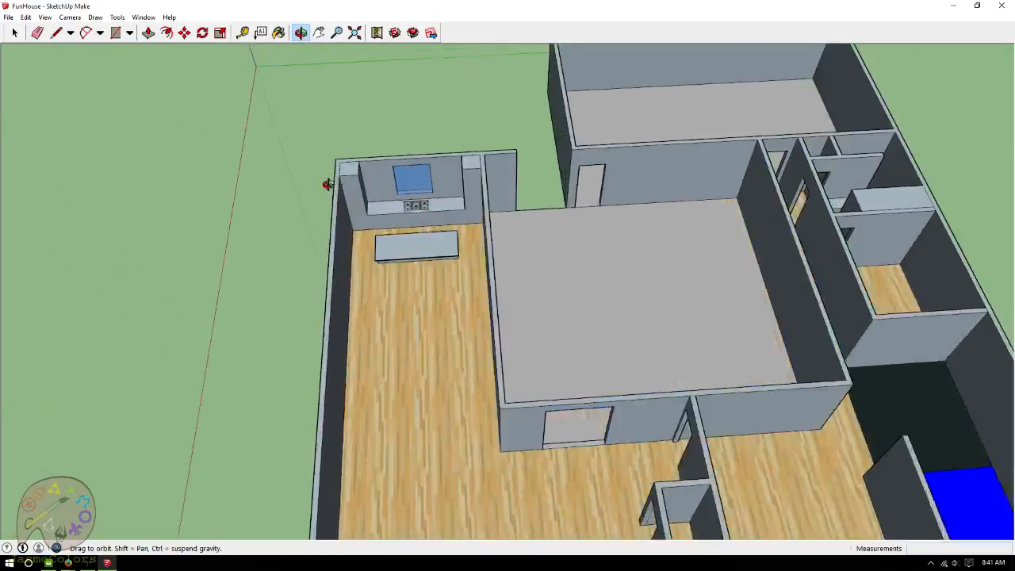
pyautogui.moveTo(570, 274); pyautogui.dragTo(553, 151)
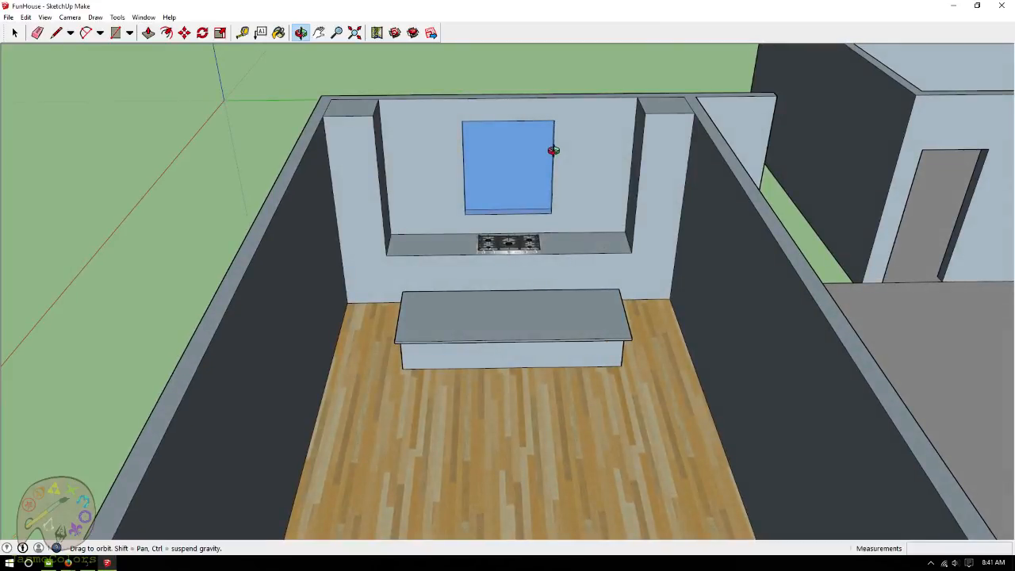
pyautogui.moveTo(632, 349); pyautogui.dragTo(650, 369)
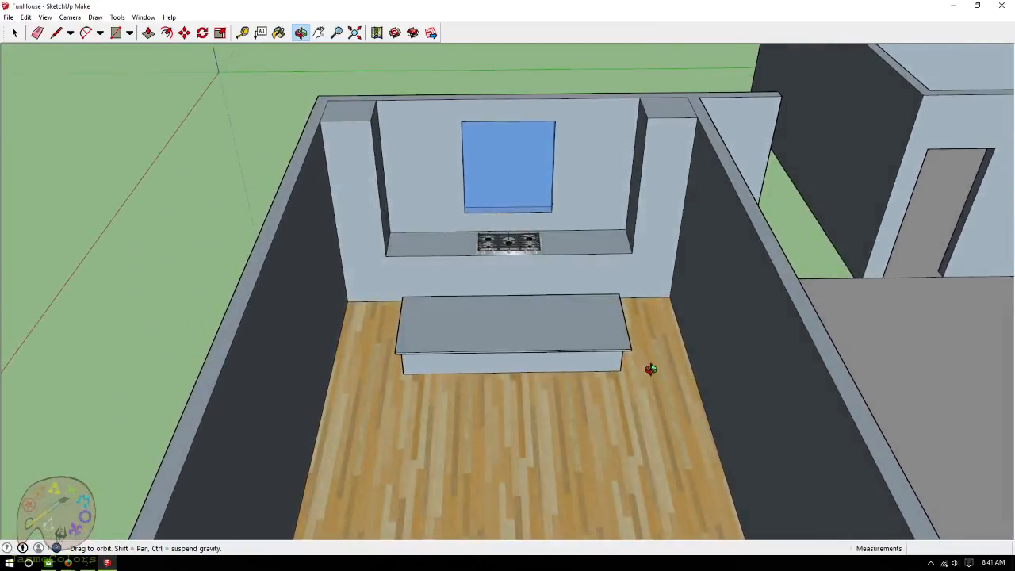
pyautogui.scroll(3, 651, 324)
pyautogui.moveTo(591, 395)
pyautogui.mouseDown()
pyautogui.moveTo(587, 358)
pyautogui.moveTo(592, 401)
pyautogui.mouseUp()
pyautogui.scroll(-3, 687, 398)
pyautogui.scroll(-2, 686, 392)
pyautogui.moveTo(680, 381)
pyautogui.mouseDown()
pyautogui.moveTo(423, 270)
pyautogui.moveTo(614, 424)
pyautogui.moveTo(613, 290)
pyautogui.moveTo(762, 373)
pyautogui.mouseUp()
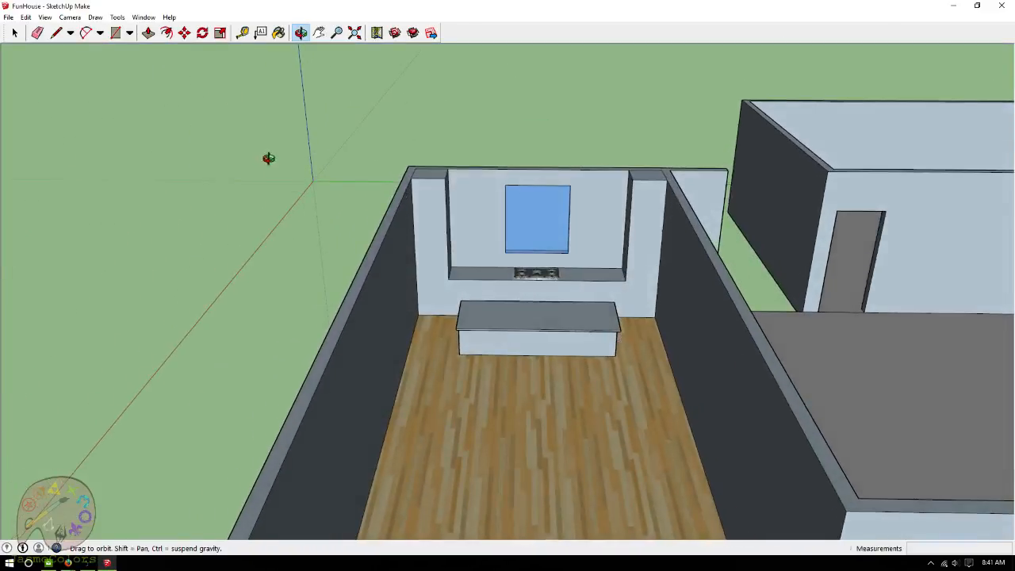
# Try painting the kitchen cabinet front and the island's faces with the Wood_Floor_Dark material.
pyautogui.click(279, 32)
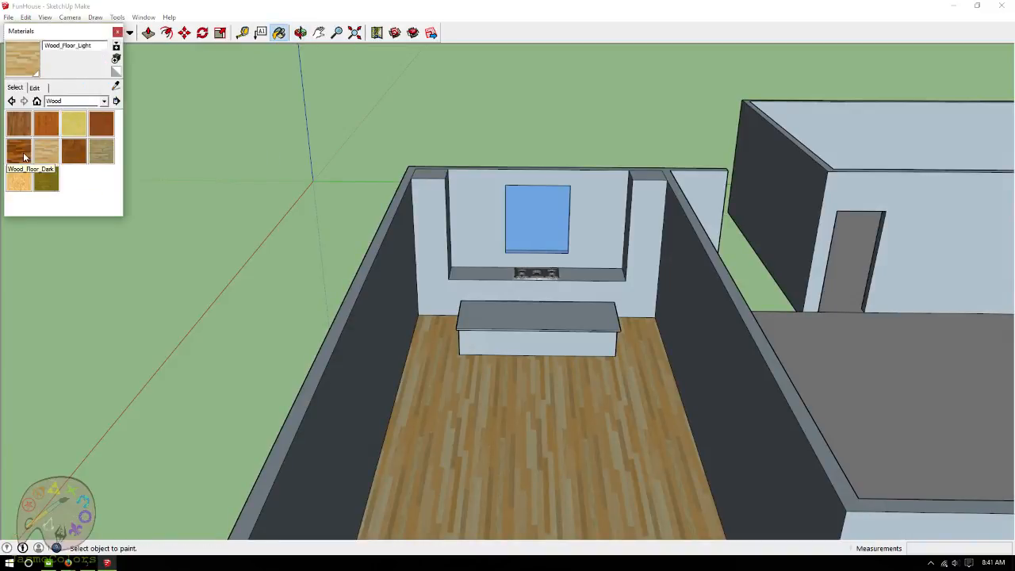
pyautogui.click(19, 150)
pyautogui.click(429, 204)
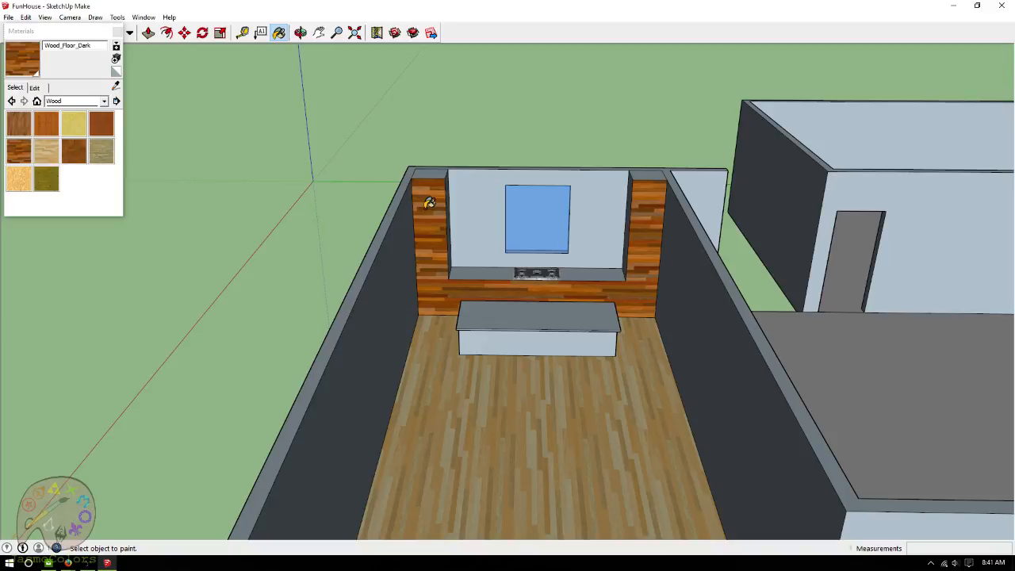
pyautogui.press('ctrl')
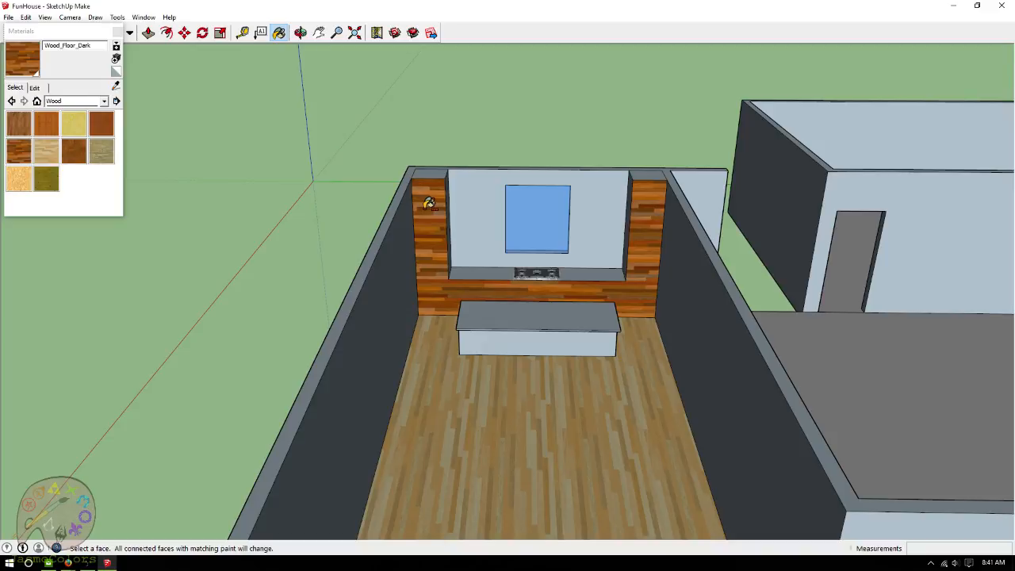
pyautogui.click(518, 343)
pyautogui.scroll(6, 469, 333)
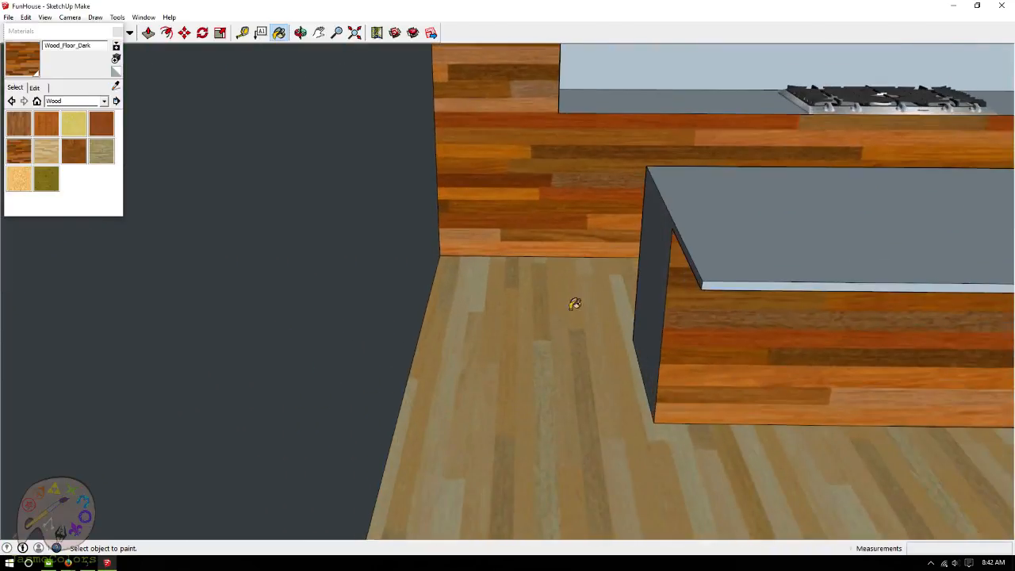
pyautogui.click(664, 268)
# Undo the Wood_Floor_Dark painting on the cabinet front and the island.
pyautogui.hotkey('ctrl', 'z')
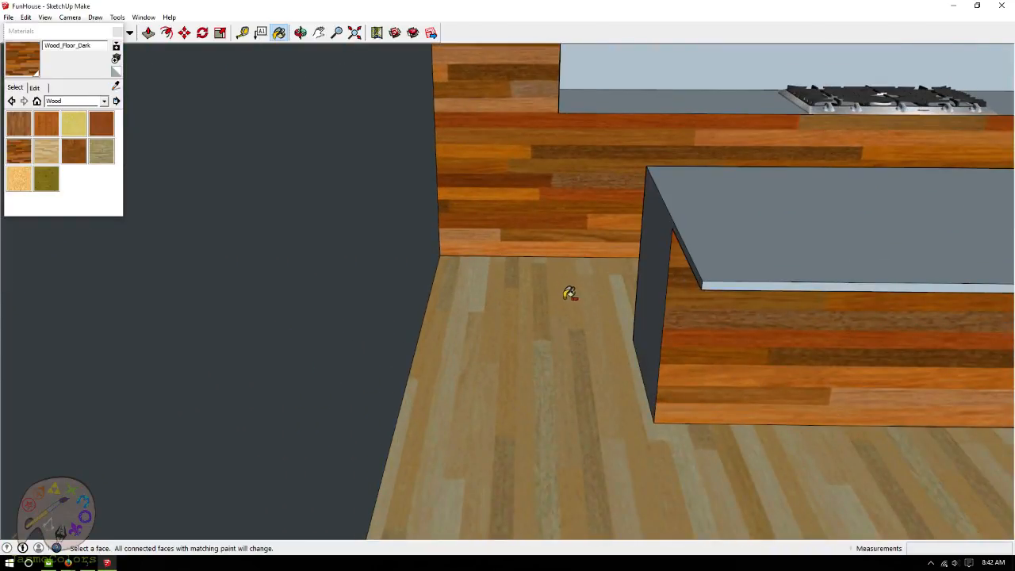
pyautogui.click(118, 32)
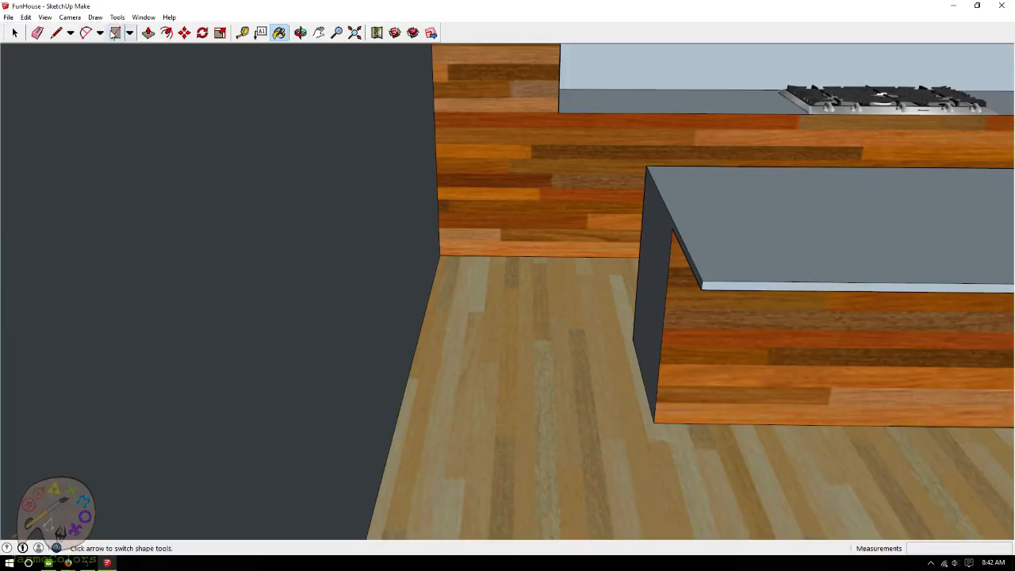
pyautogui.hotkey('ctrl', 'z')
pyautogui.hotkey('ctrl', 'z')
# Set a guide on one end face of the island level with the overhang's underside and draw a line along it.
pyautogui.click(242, 32)
pyautogui.click(640, 369)
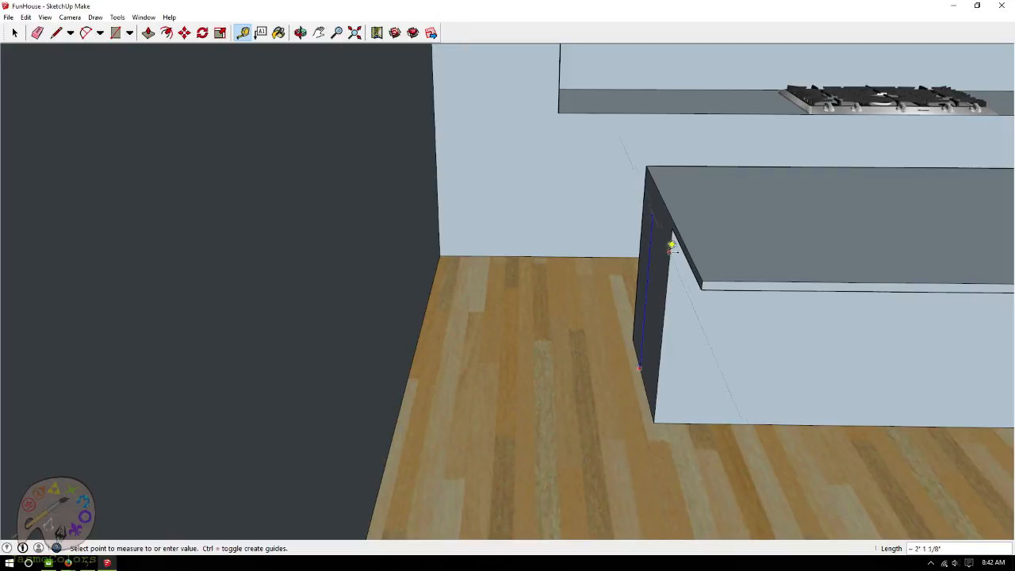
pyautogui.click(673, 229)
pyautogui.scroll(-4, 426, 286)
pyautogui.scroll(-2, 430, 285)
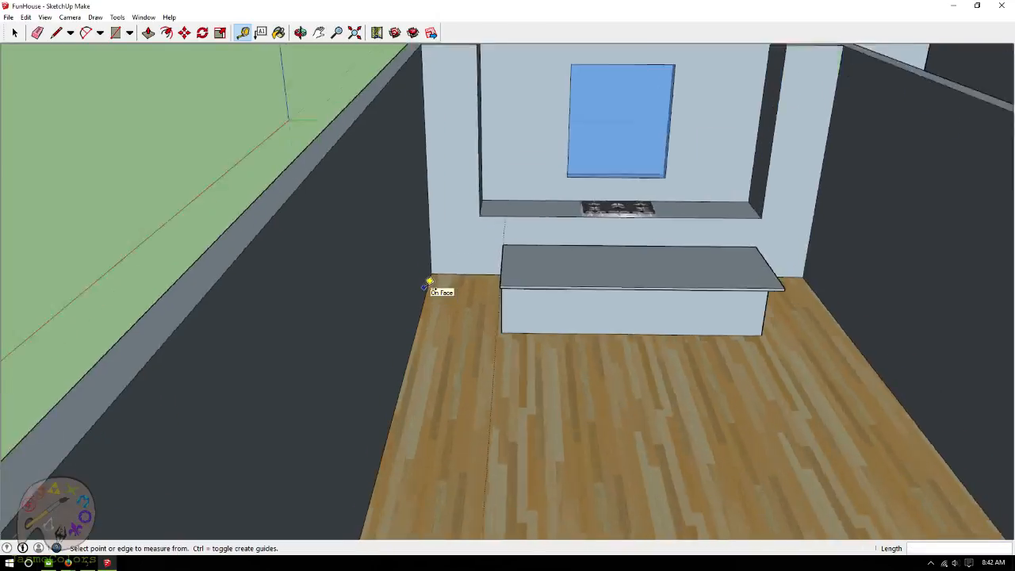
pyautogui.scroll(6, 447, 281)
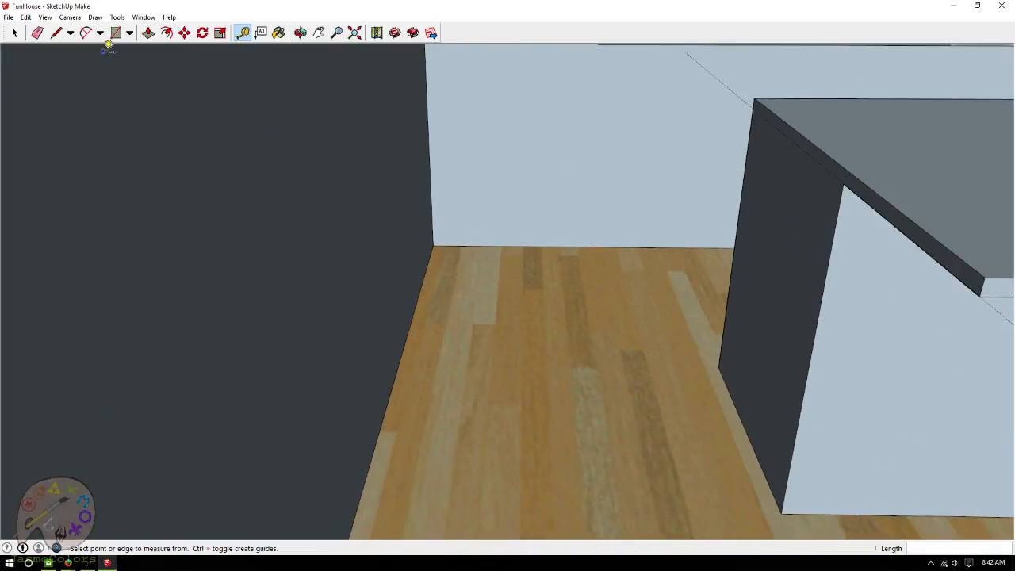
pyautogui.click(56, 33)
pyautogui.click(846, 181)
pyautogui.click(757, 103)
# Set a guide level with the overhang's underside on the island's opposite end face and draw a 2' line along it.
pyautogui.scroll(-6, 392, 176)
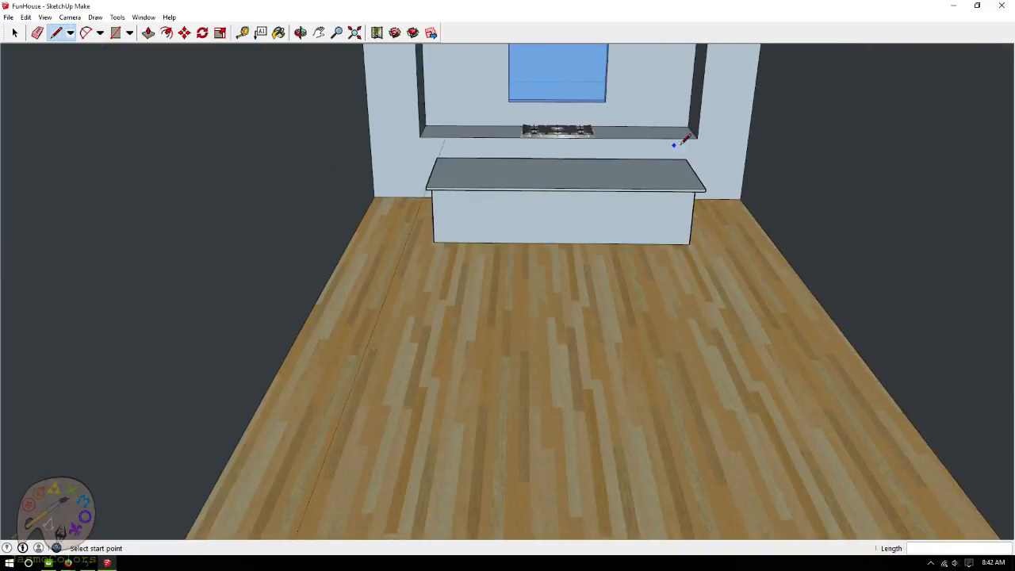
pyautogui.scroll(6, 760, 145)
pyautogui.scroll(2, 705, 260)
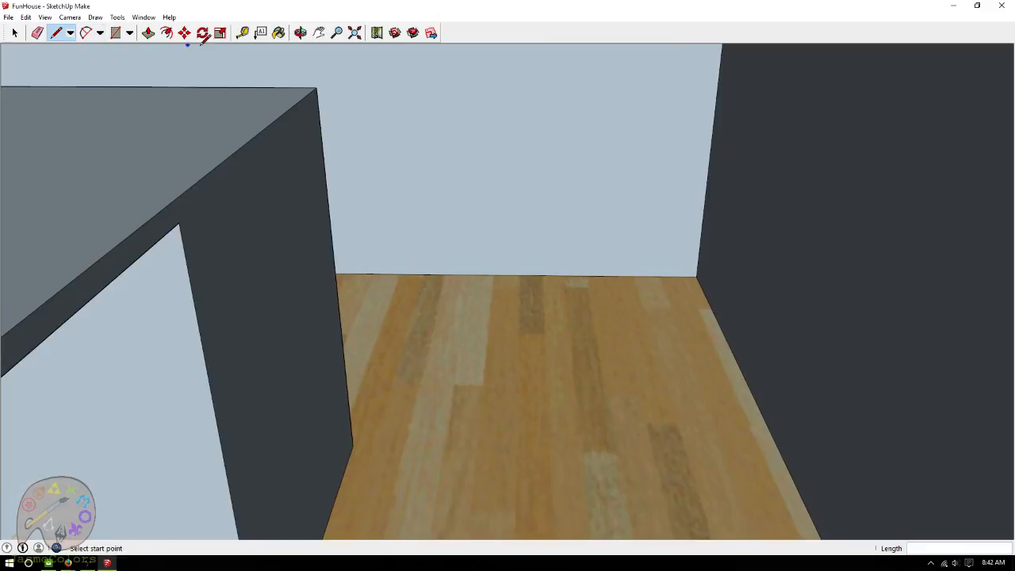
pyautogui.click(243, 33)
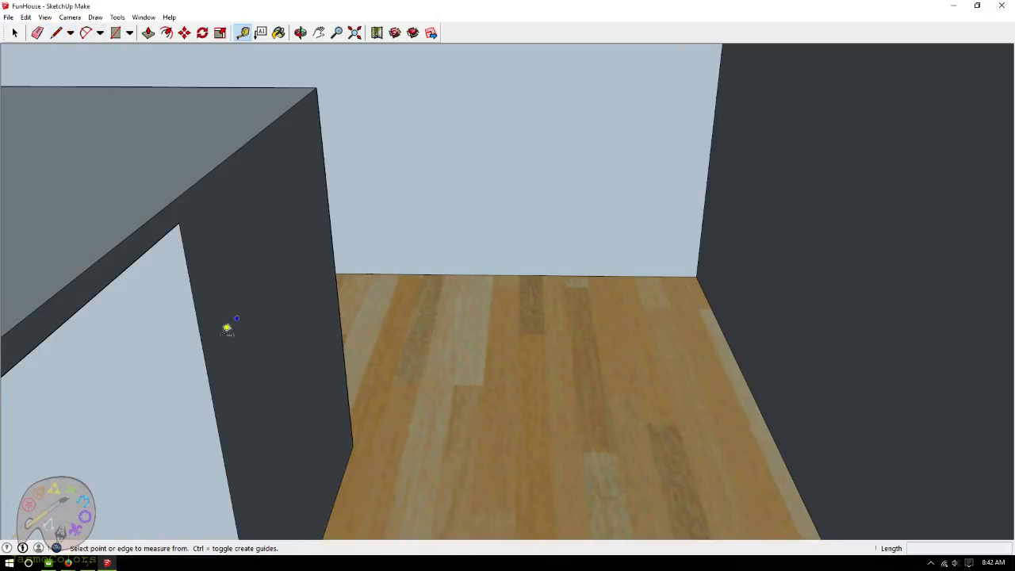
pyautogui.click(346, 481)
pyautogui.click(199, 211)
pyautogui.click(56, 34)
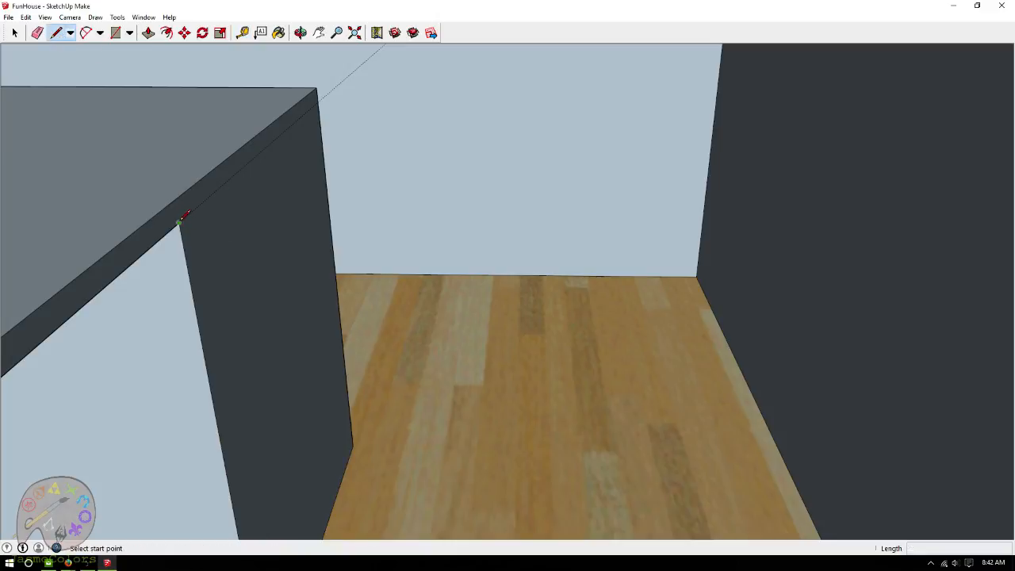
pyautogui.click(179, 223)
pyautogui.click(321, 102)
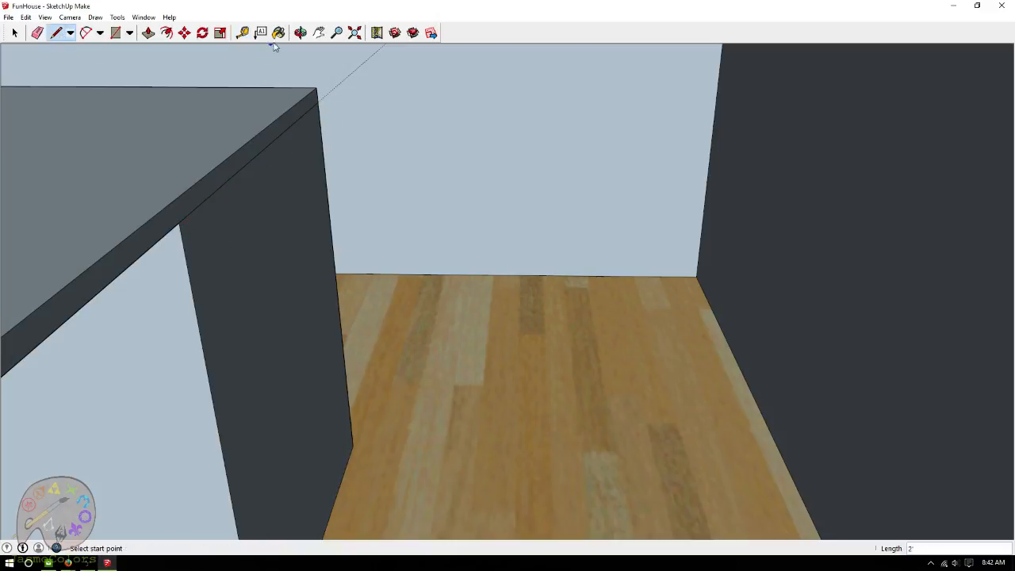
# Set a guide at countertop thickness on the island face toward the cooktop and draw a 9' line along it from end to end.
pyautogui.click(301, 32)
pyautogui.moveTo(421, 107); pyautogui.dragTo(333, 80)
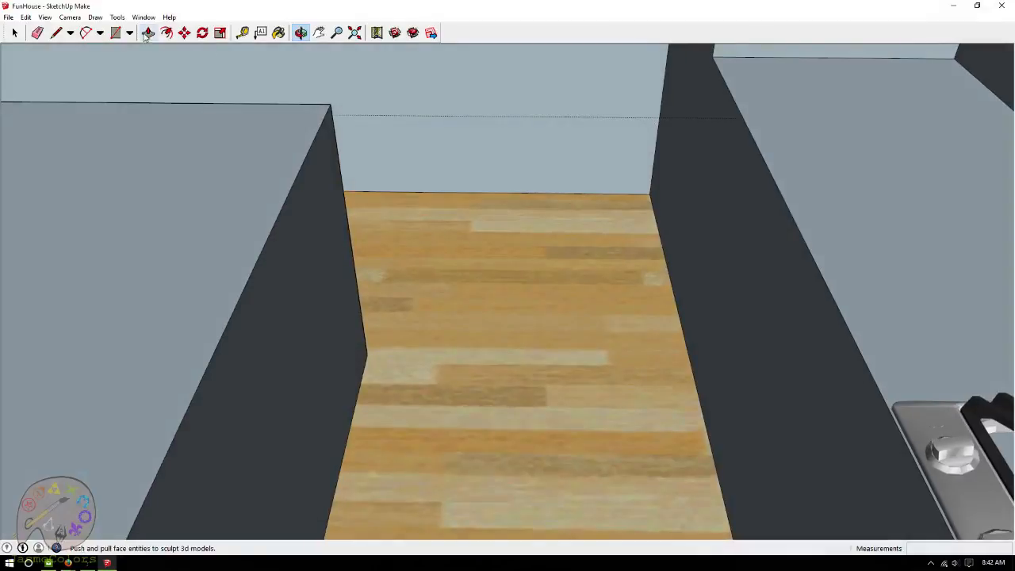
pyautogui.click(242, 32)
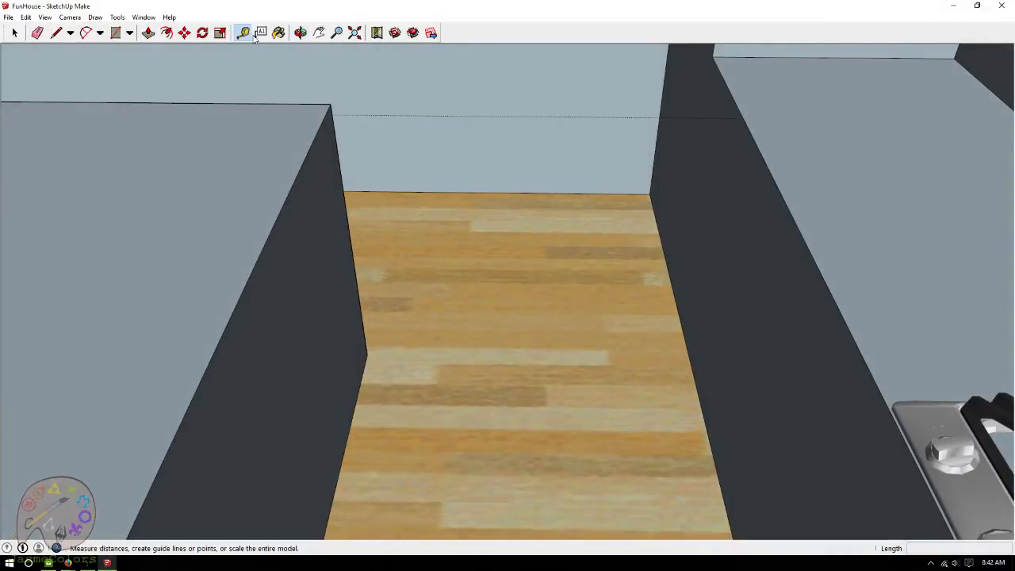
pyautogui.click(371, 370)
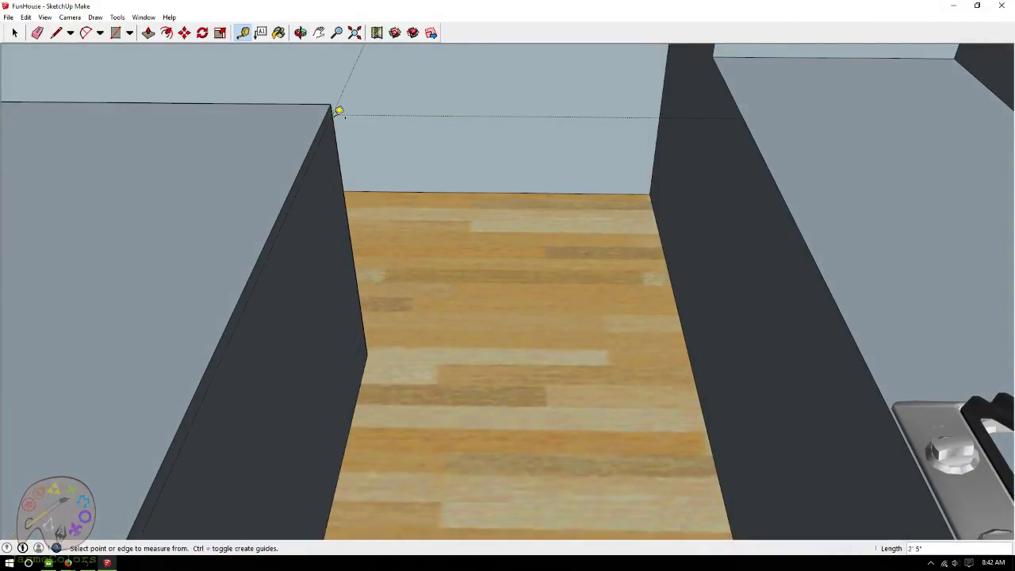
pyautogui.click(334, 116)
pyautogui.scroll(-2, 368, 91)
pyautogui.click(301, 33)
pyautogui.moveTo(336, 49); pyautogui.dragTo(648, 291)
pyautogui.moveTo(469, 265)
pyautogui.mouseDown()
pyautogui.moveTo(529, 233)
pyautogui.moveTo(338, 193)
pyautogui.moveTo(335, 135)
pyautogui.moveTo(243, 131)
pyautogui.mouseUp()
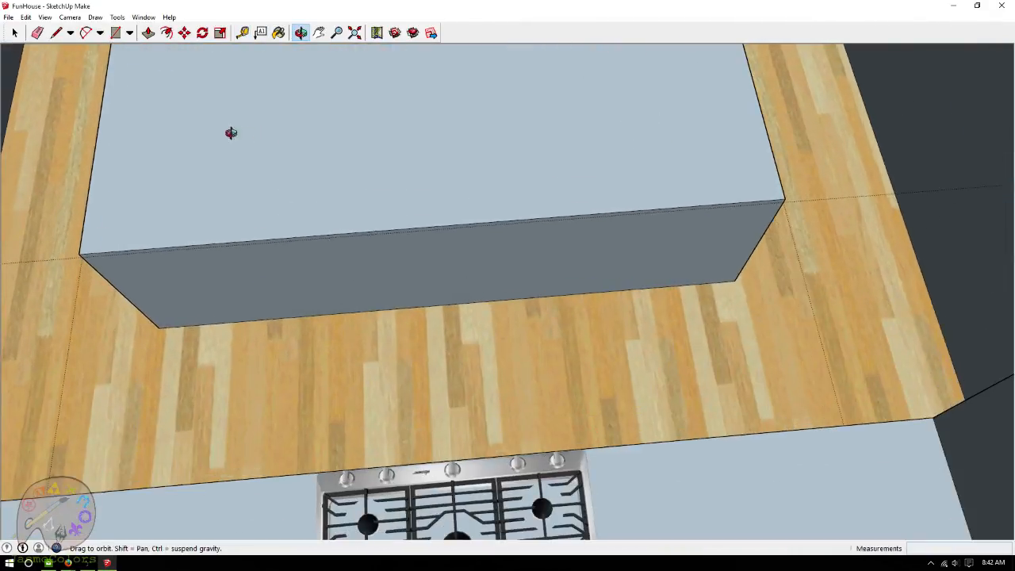
pyautogui.click(57, 33)
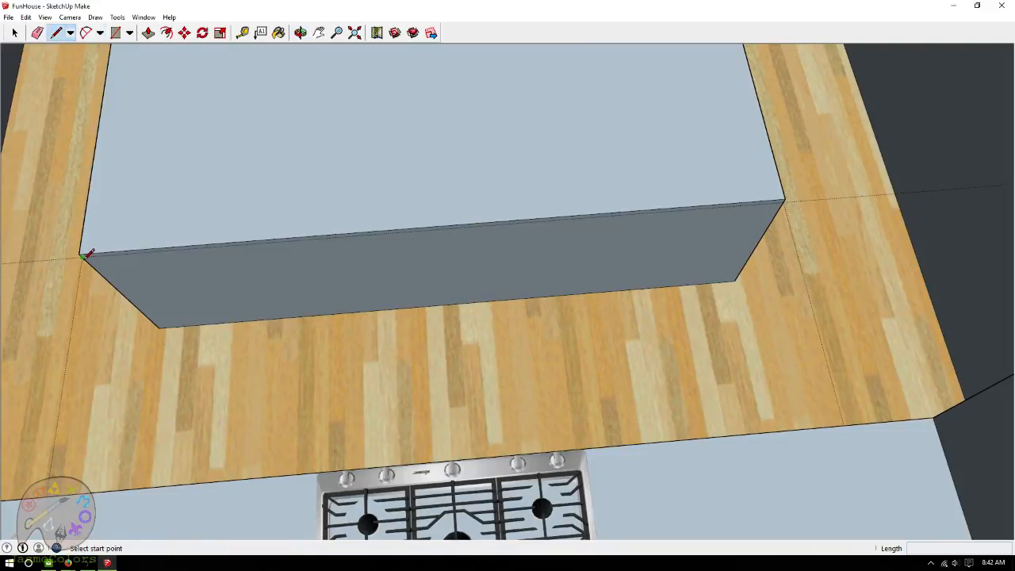
pyautogui.click(83, 255)
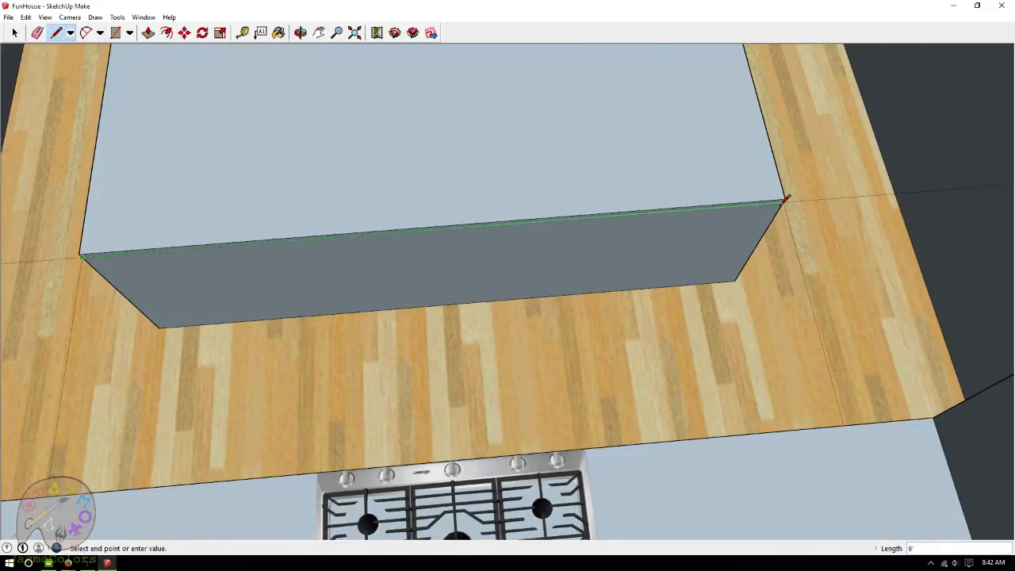
pyautogui.click(785, 200)
# Delete all the guides around the kitchen island.
pyautogui.scroll(-3, 261, 92)
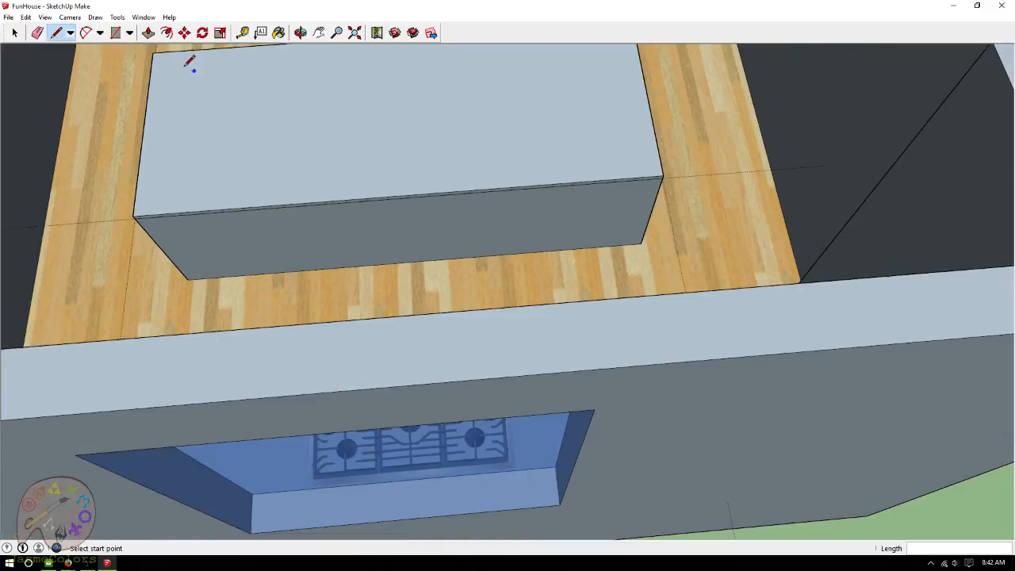
pyautogui.click(26, 18)
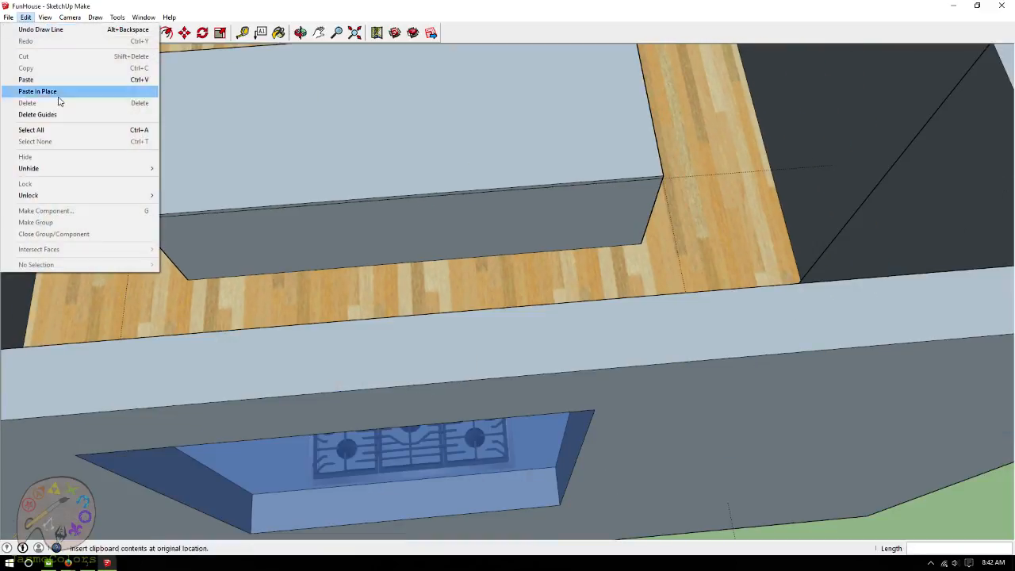
pyautogui.click(62, 113)
# Paint the kitchen cabinet front and the inner sides of both tall cabinets with Wood_Cherry_Original.
pyautogui.scroll(-5, 514, 294)
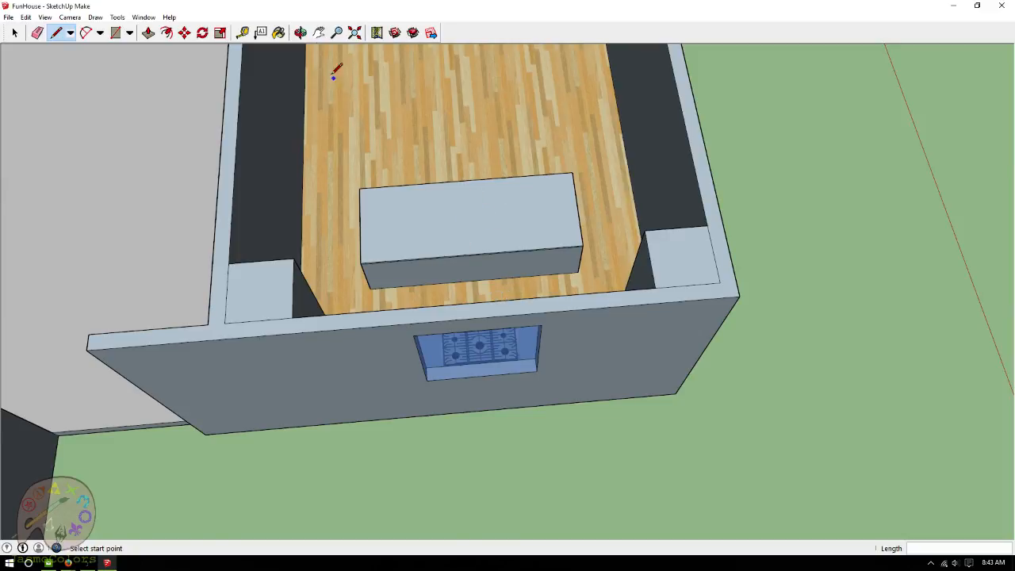
pyautogui.click(301, 32)
pyautogui.moveTo(390, 260)
pyautogui.mouseDown()
pyautogui.moveTo(372, 258)
pyautogui.moveTo(674, 165)
pyautogui.moveTo(612, 209)
pyautogui.moveTo(661, 209)
pyautogui.mouseUp()
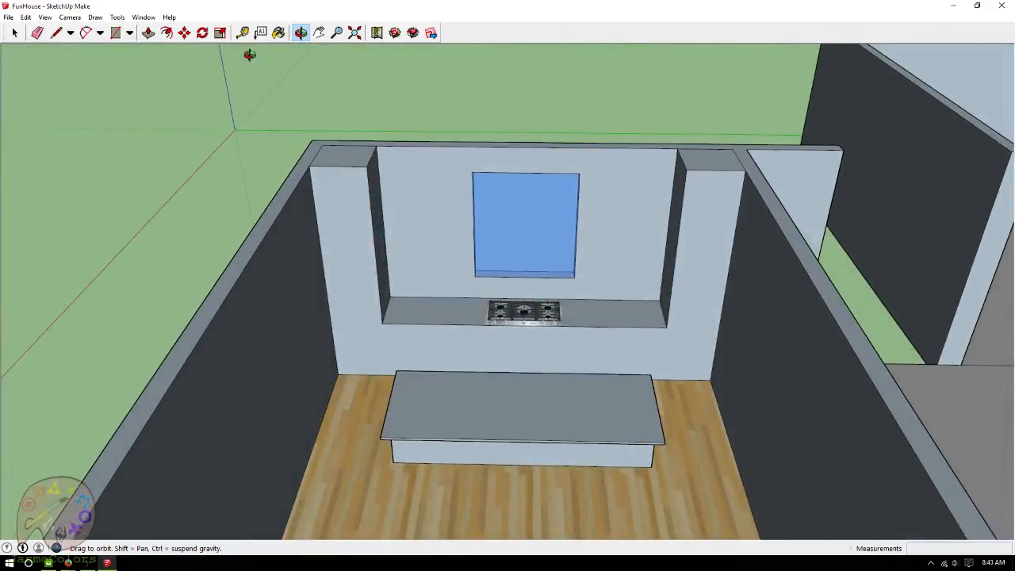
pyautogui.click(279, 32)
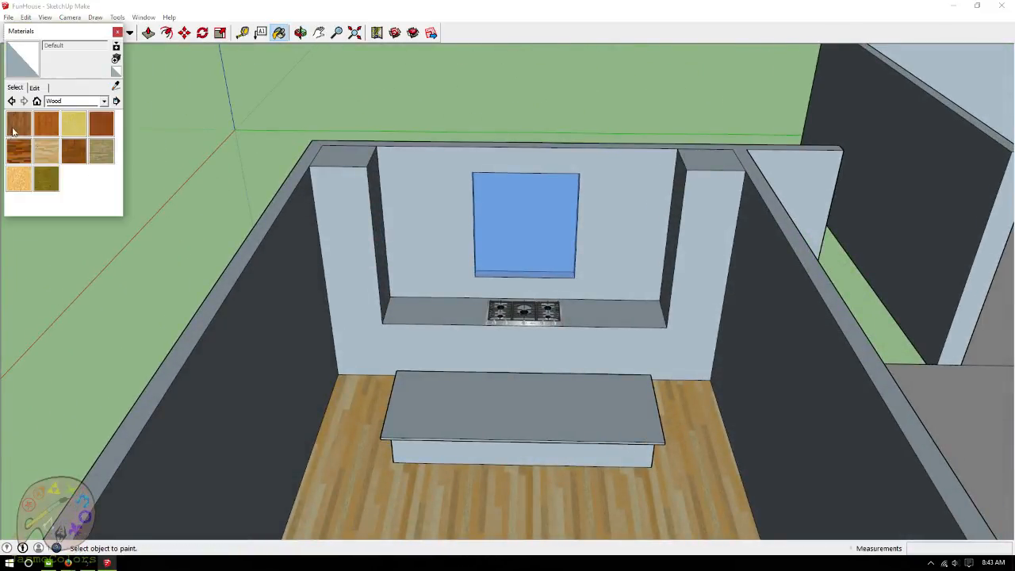
pyautogui.click(101, 125)
pyautogui.click(347, 189)
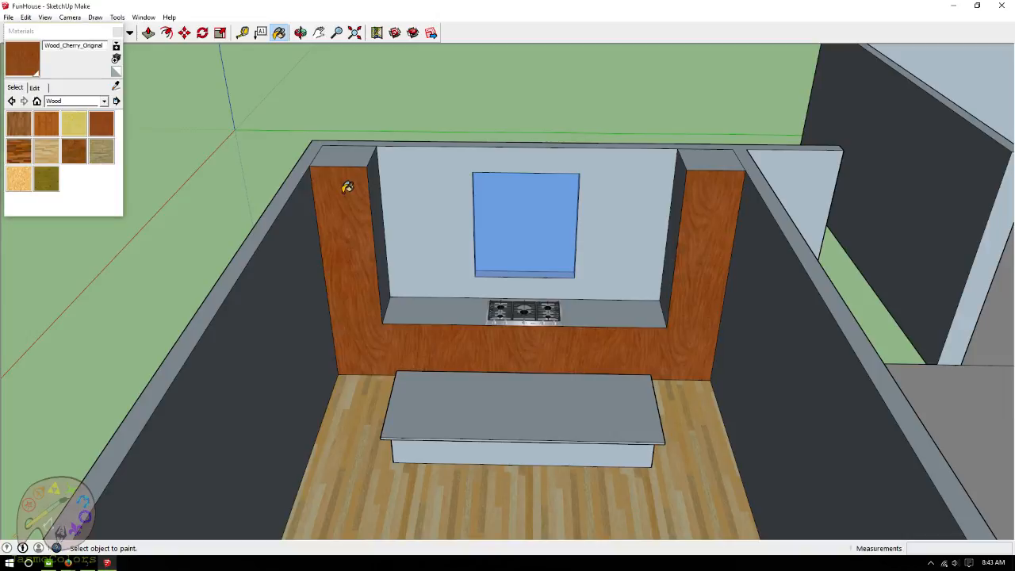
pyautogui.click(386, 266)
pyautogui.click(676, 228)
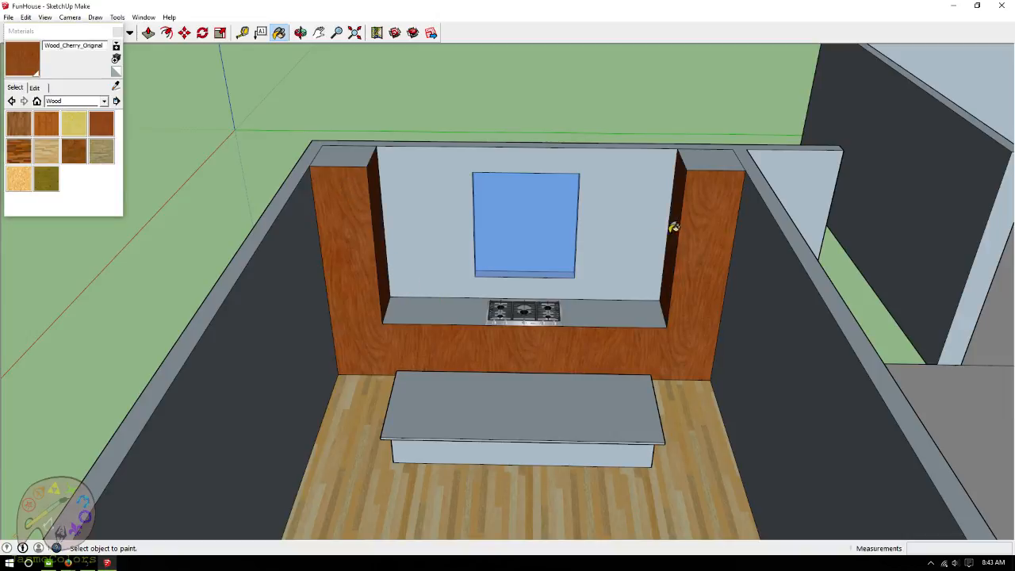
# Darken the Wood_Cherry_Original material and shift its colour to a deep red.
pyautogui.click(34, 88)
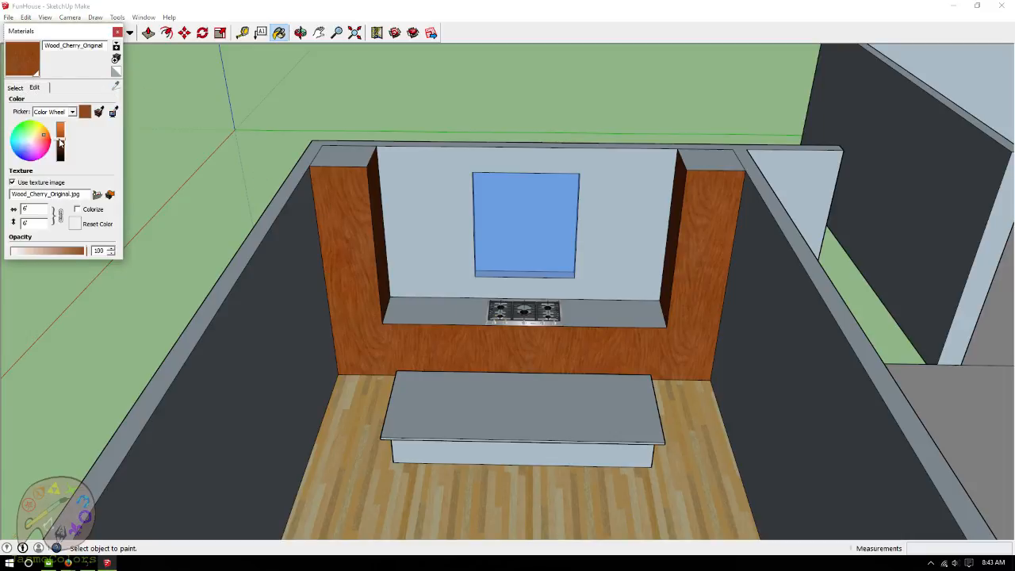
pyautogui.moveTo(59, 141)
pyautogui.mouseDown()
pyautogui.moveTo(59, 155)
pyautogui.moveTo(59, 146)
pyautogui.moveTo(59, 155)
pyautogui.moveTo(46, 149)
pyautogui.mouseUp()
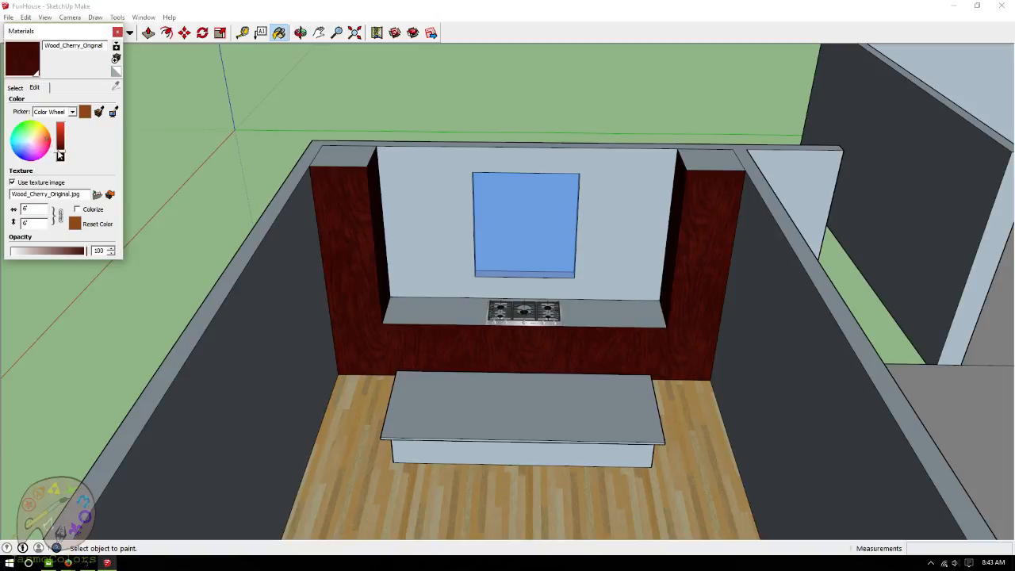
pyautogui.moveTo(46, 142); pyautogui.dragTo(53, 142)
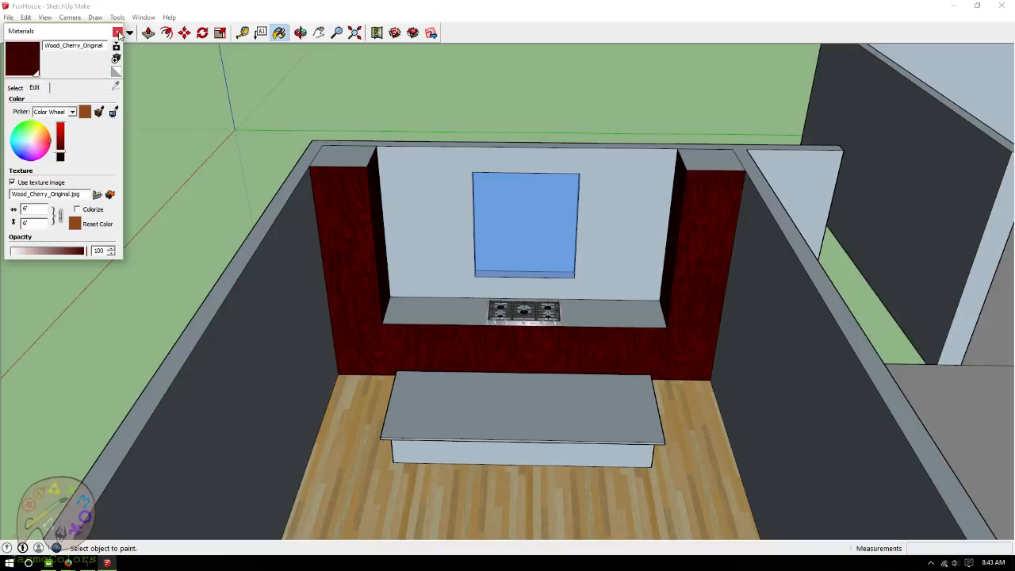
# Paint the front and ends of the kitchen island base with Wood_Cherry_Original.
pyautogui.click(118, 32)
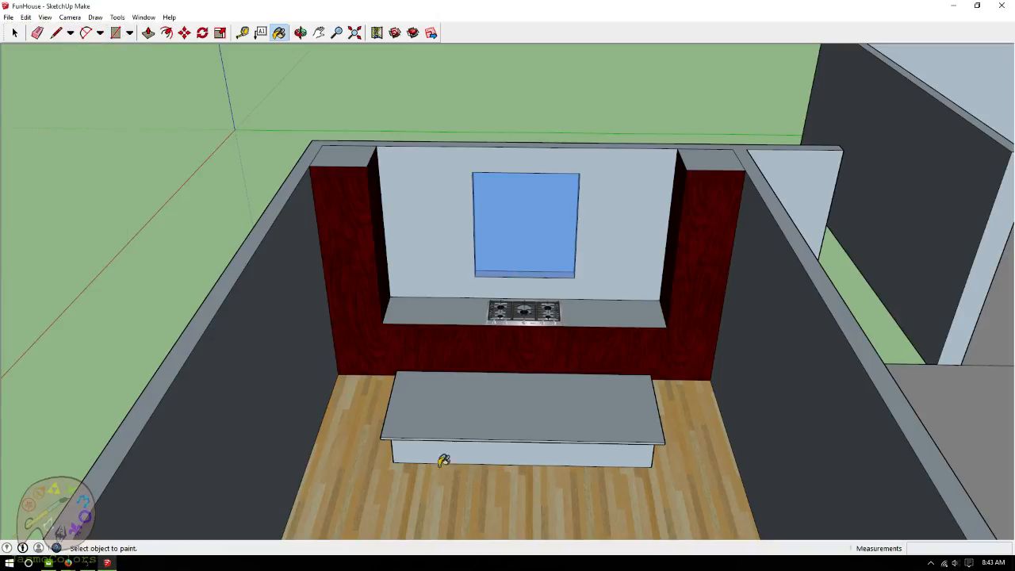
pyautogui.scroll(3, 448, 451)
pyautogui.click(429, 421)
pyautogui.scroll(-3, 442, 397)
pyautogui.scroll(4, 697, 386)
pyautogui.click(370, 324)
pyautogui.scroll(-4, 629, 345)
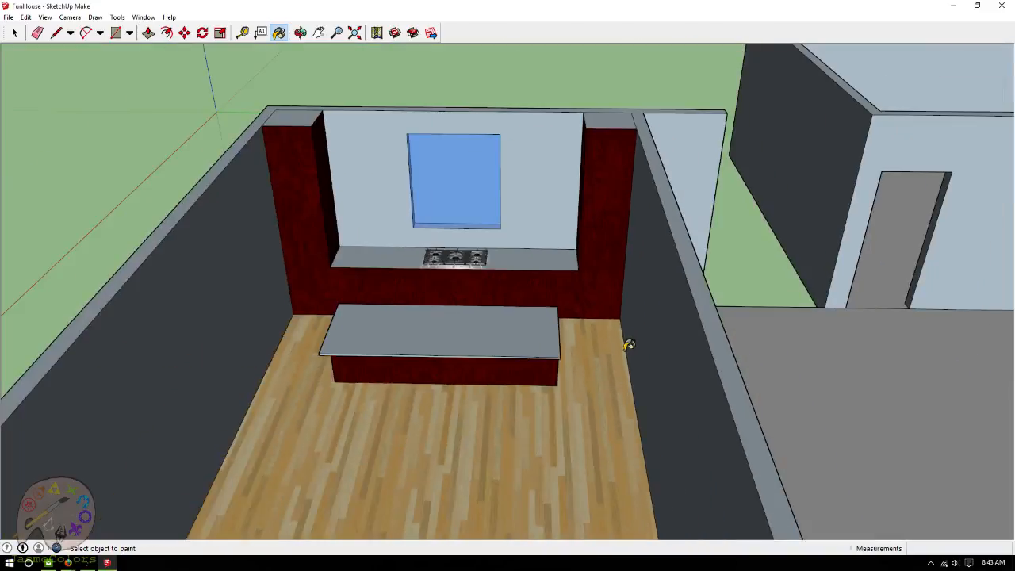
pyautogui.scroll(5, 261, 351)
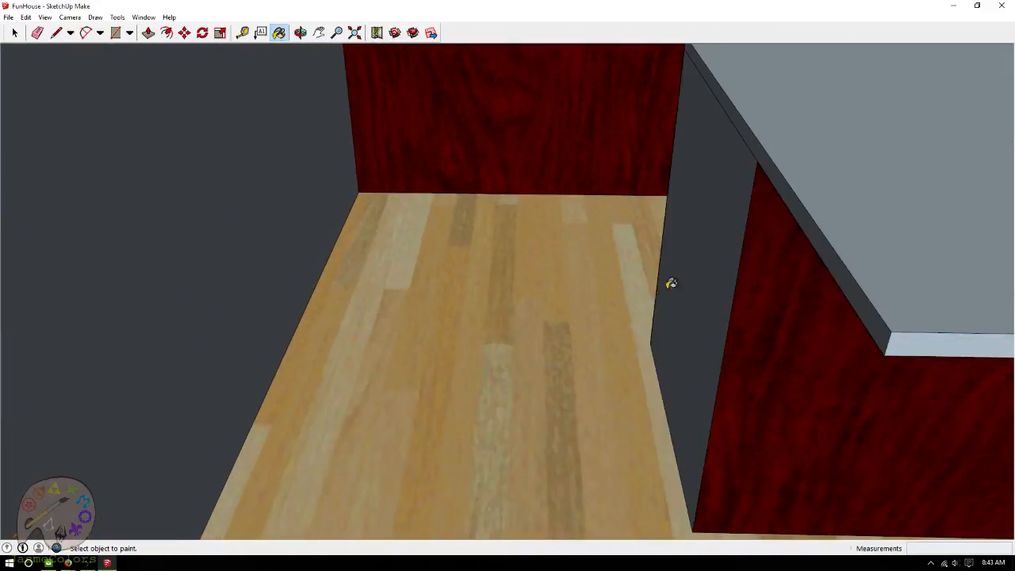
pyautogui.click(668, 288)
pyautogui.scroll(-2, 494, 392)
pyautogui.scroll(-6, 499, 389)
# Paint the island base's side facing the cooktop with Wood_Cherry_Original.
pyautogui.click(300, 33)
pyautogui.moveTo(483, 191); pyautogui.dragTo(864, 224)
pyautogui.moveTo(476, 246); pyautogui.dragTo(340, 82)
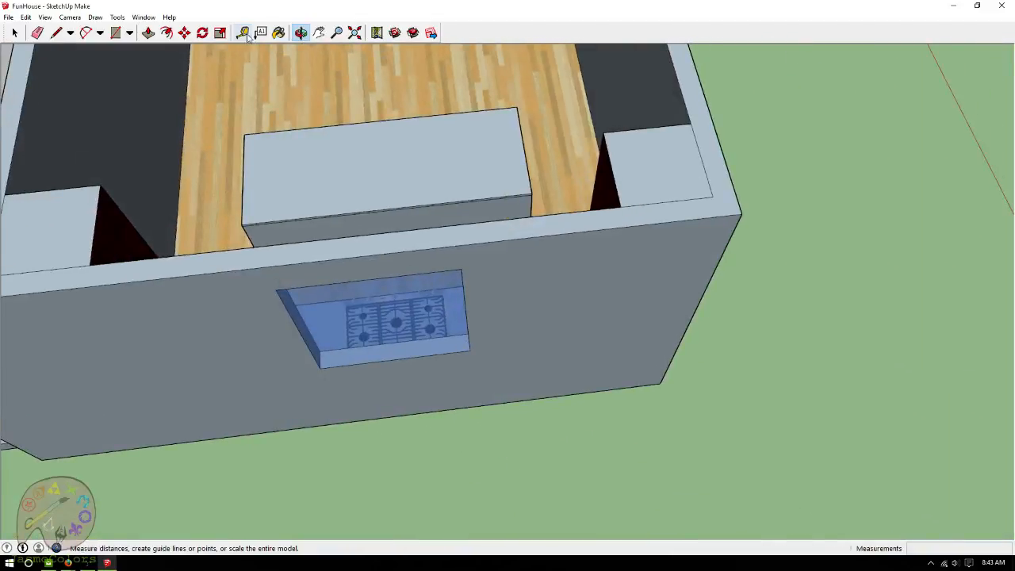
pyautogui.click(279, 32)
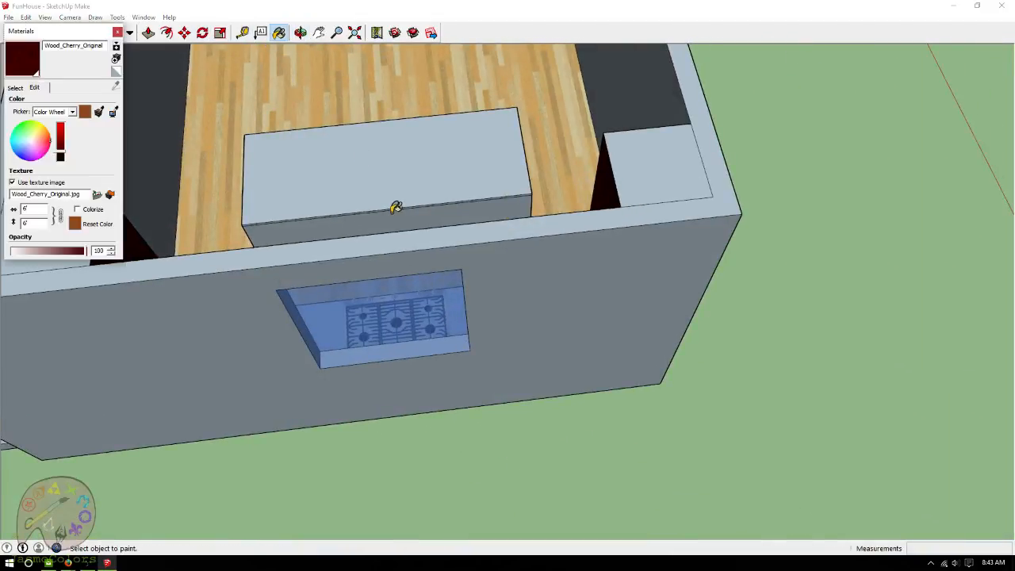
pyautogui.click(395, 209)
# Paint the island's top and the counter surface around the cooktop with Stone_Vein_Gray from the Stone materials.
pyautogui.click(16, 87)
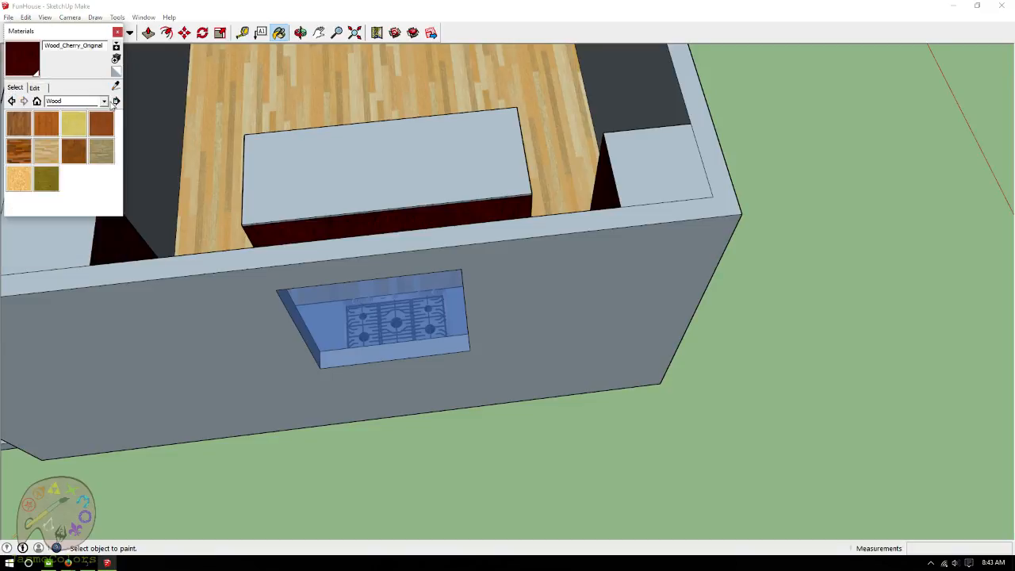
pyautogui.click(104, 100)
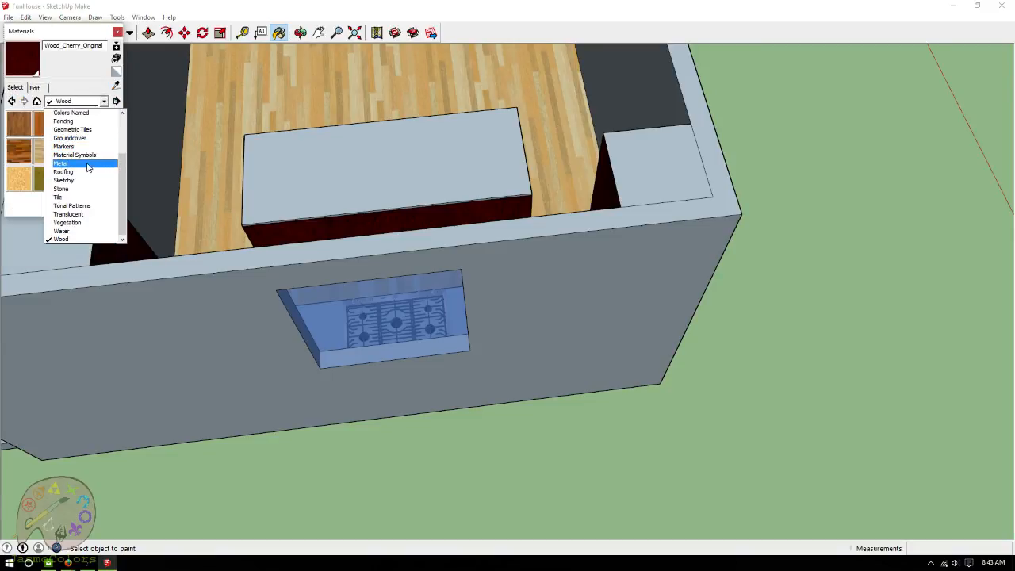
pyautogui.click(87, 189)
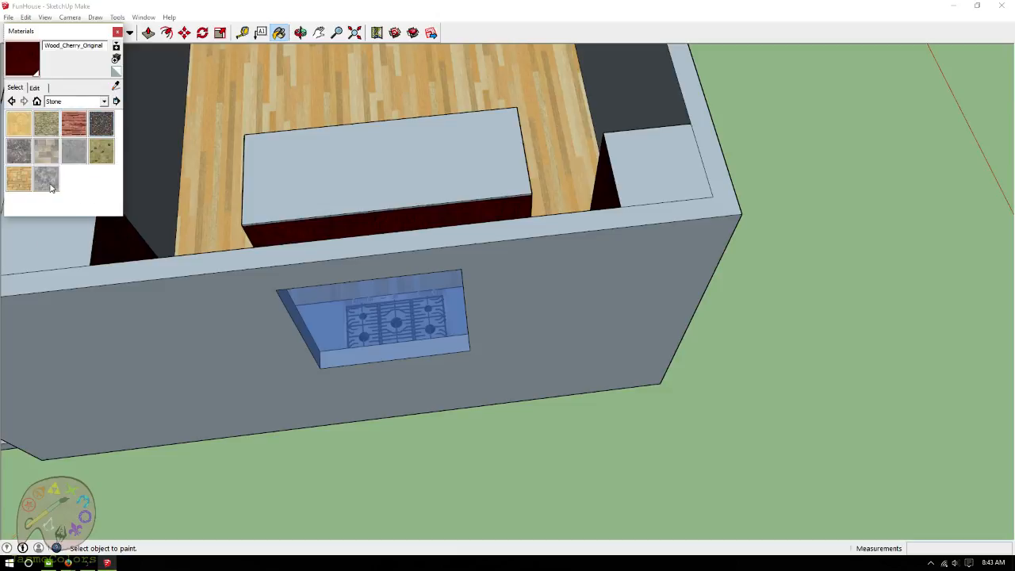
pyautogui.click(305, 176)
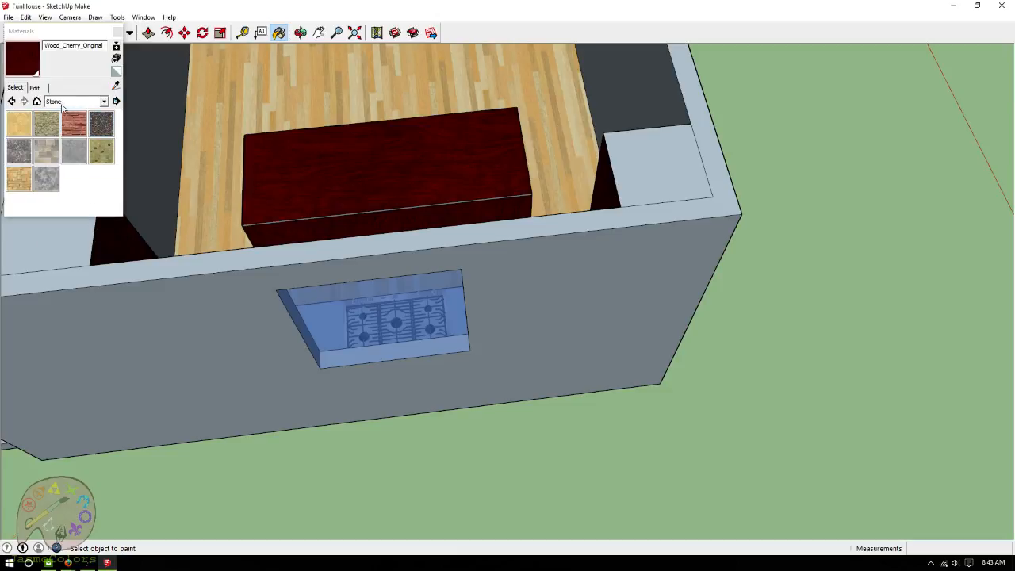
pyautogui.click(46, 179)
pyautogui.click(335, 163)
pyautogui.scroll(-2, 521, 261)
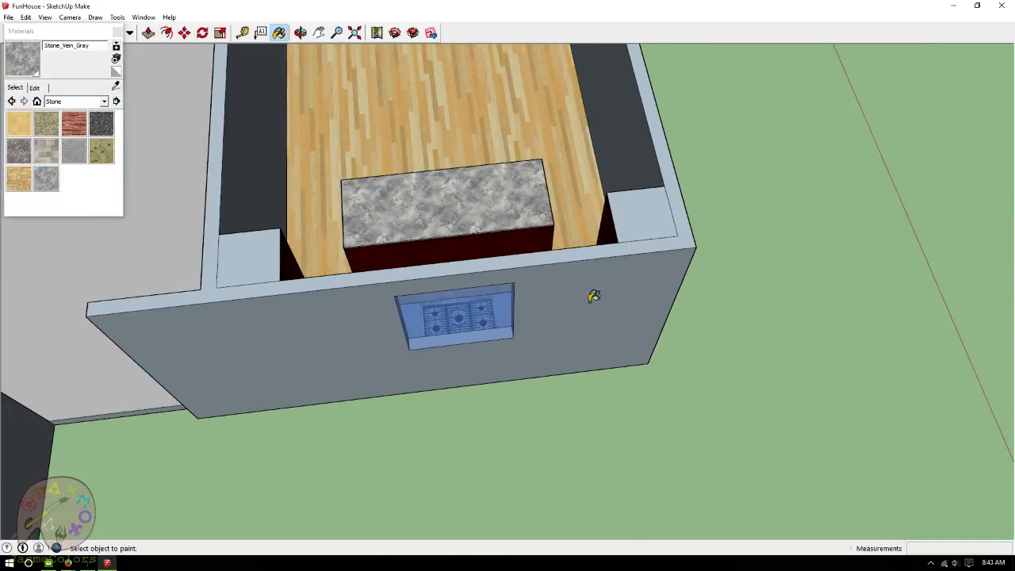
pyautogui.scroll(2, 446, 102)
pyautogui.scroll(1, 426, 200)
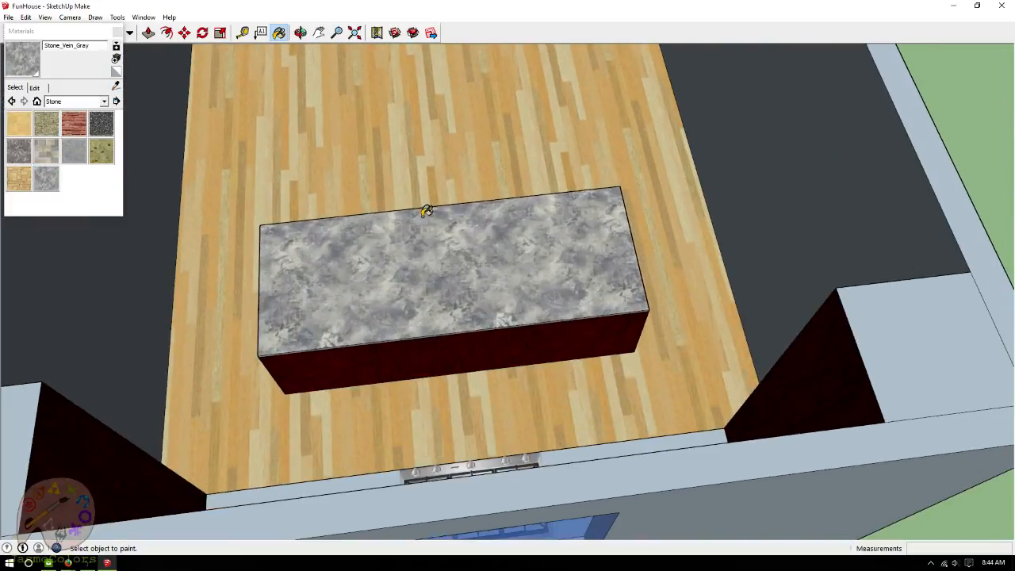
pyautogui.click(550, 460)
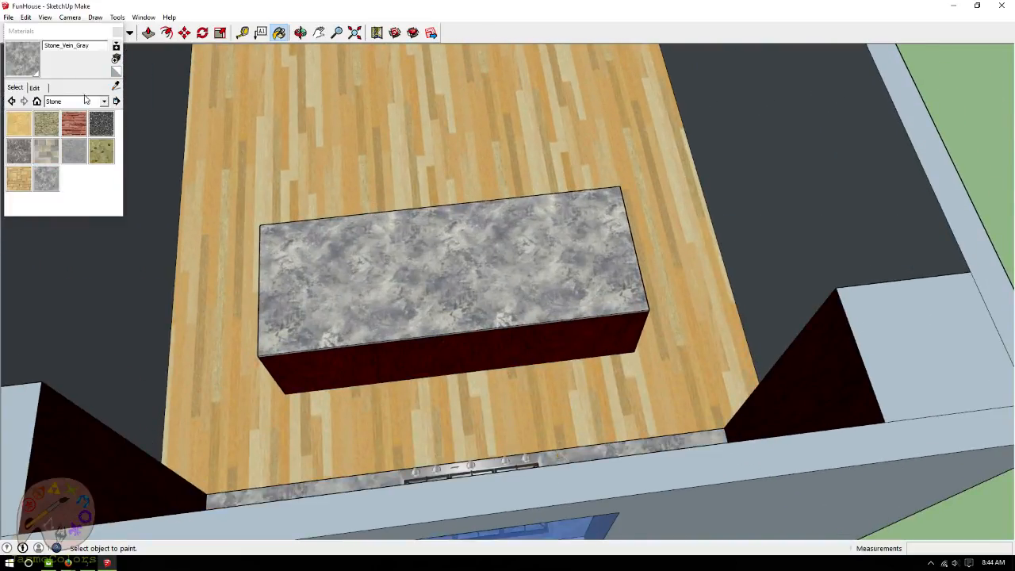
# Lighten the colour of the Stone_Vein_Gray material.
pyautogui.click(35, 87)
pyautogui.moveTo(62, 139); pyautogui.dragTo(63, 130)
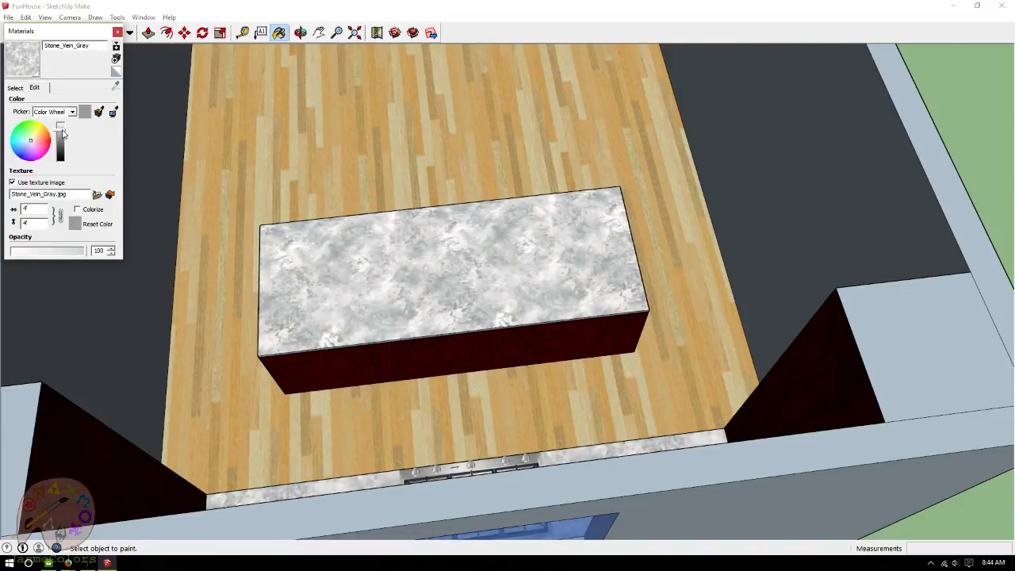
pyautogui.click(117, 32)
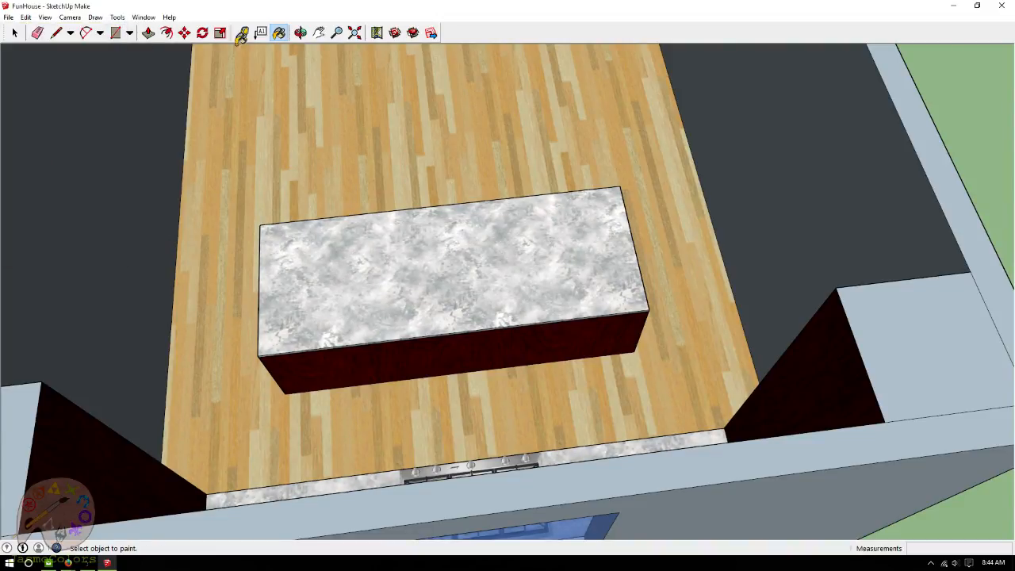
# Paint the front and end edges of the island countertop with Stone_Vein_Gray.
pyautogui.click(300, 32)
pyautogui.moveTo(515, 199); pyautogui.dragTo(386, 129)
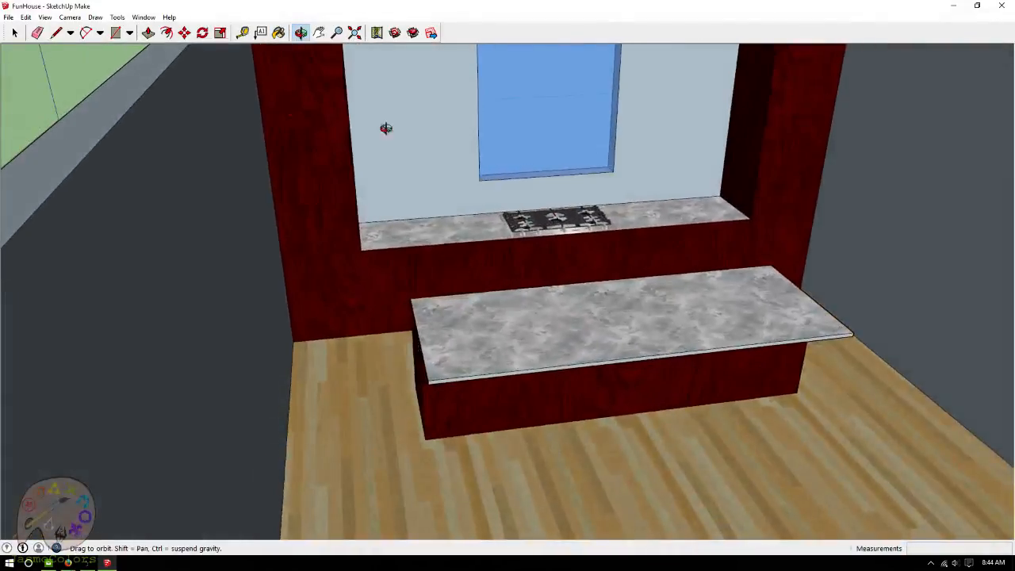
pyautogui.click(278, 33)
pyautogui.scroll(5, 346, 290)
pyautogui.scroll(4, 442, 362)
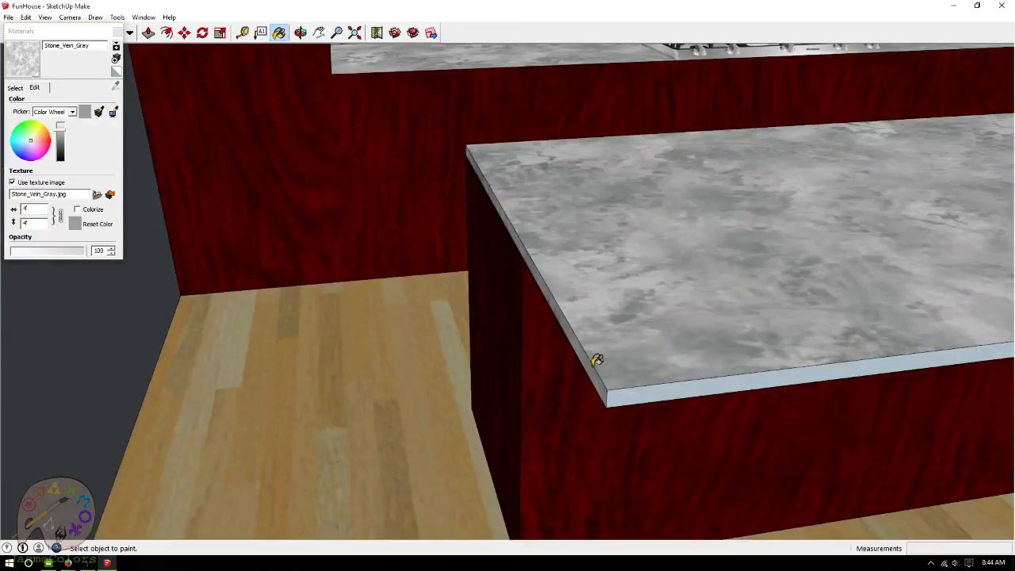
pyautogui.scroll(-8, 435, 367)
pyautogui.scroll(6, 563, 358)
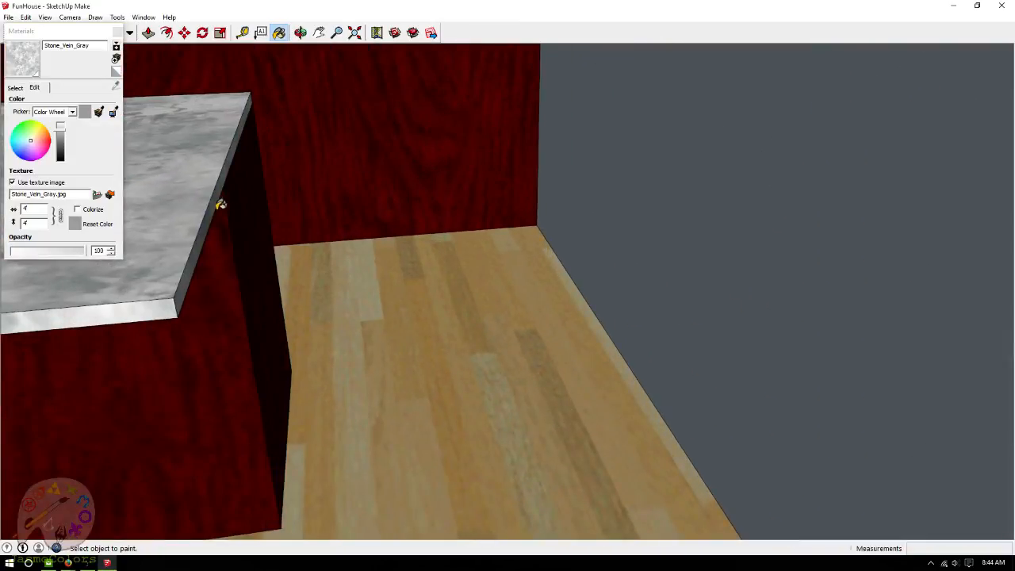
pyautogui.scroll(-5, 476, 344)
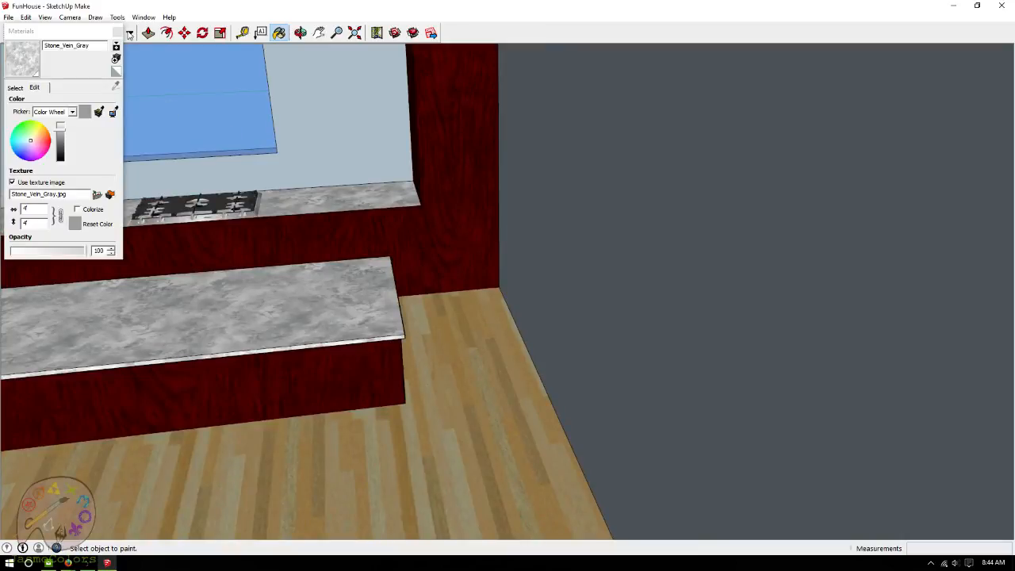
# Paint the island countertop's edge facing the cooktop with Stone_Vein_Gray.
pyautogui.click(117, 31)
pyautogui.click(300, 32)
pyautogui.moveTo(357, 222); pyautogui.dragTo(569, 218)
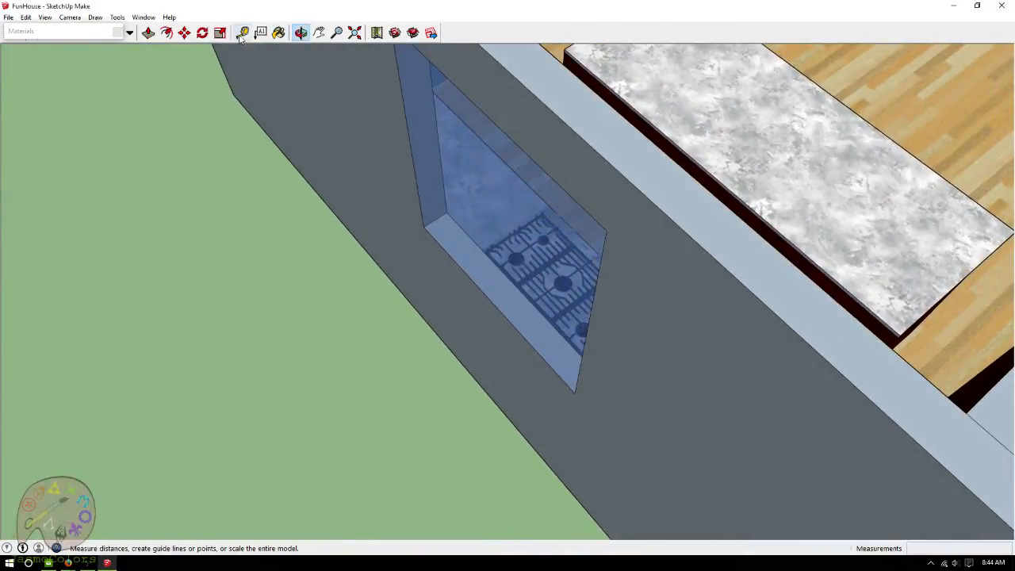
pyautogui.click(278, 32)
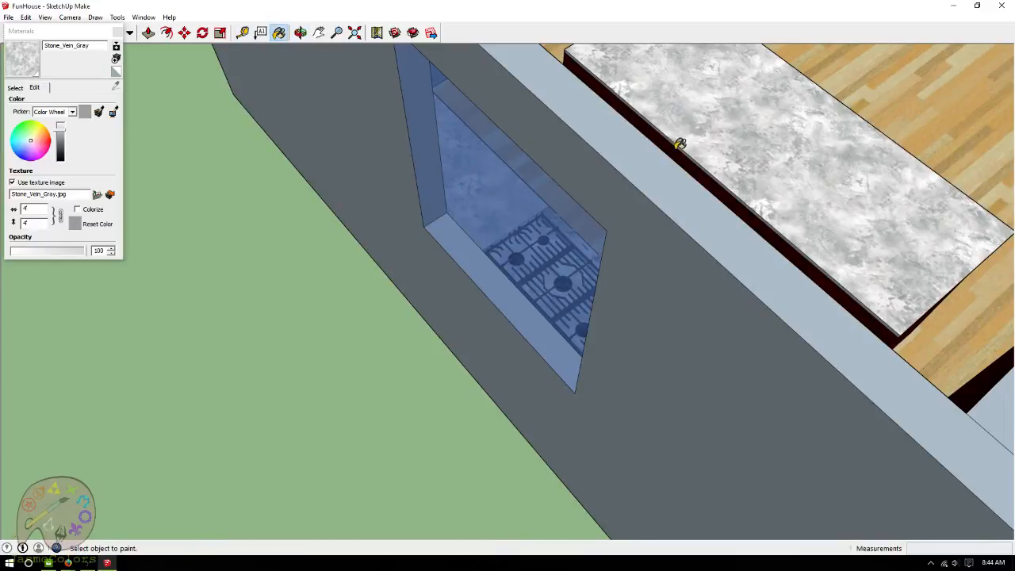
pyautogui.scroll(3, 682, 140)
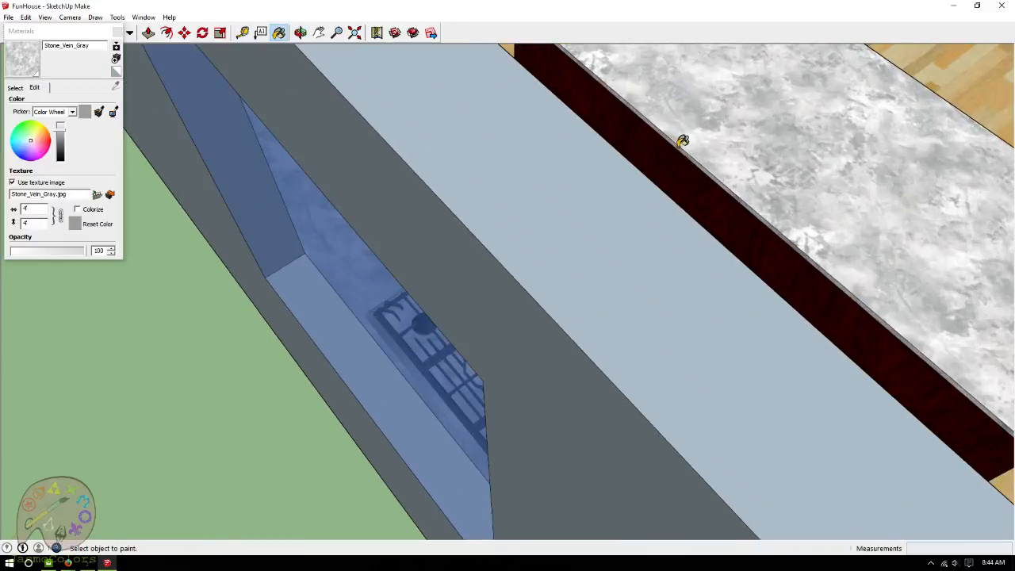
pyautogui.scroll(-1, 286, 135)
pyautogui.click(117, 32)
pyautogui.click(301, 32)
pyautogui.moveTo(293, 71)
pyautogui.mouseDown()
pyautogui.moveTo(245, 108)
pyautogui.moveTo(280, 77)
pyautogui.mouseUp()
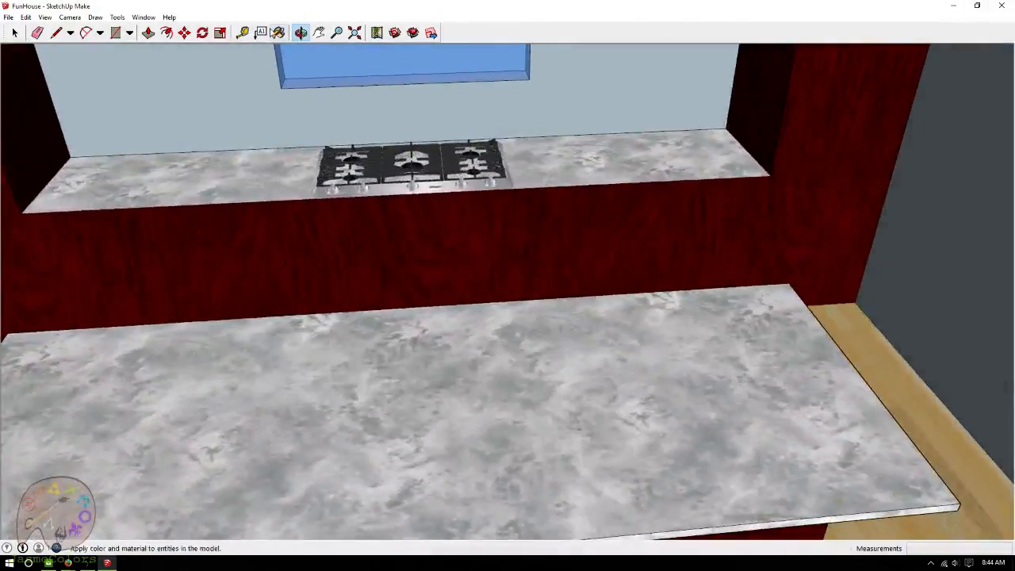
# Set a guide 1" below the cooktop counter's front edge and vertical guides at the inner edges of both tall cabinets.
pyautogui.click(242, 32)
pyautogui.scroll(4, 635, 181)
pyautogui.click(635, 179)
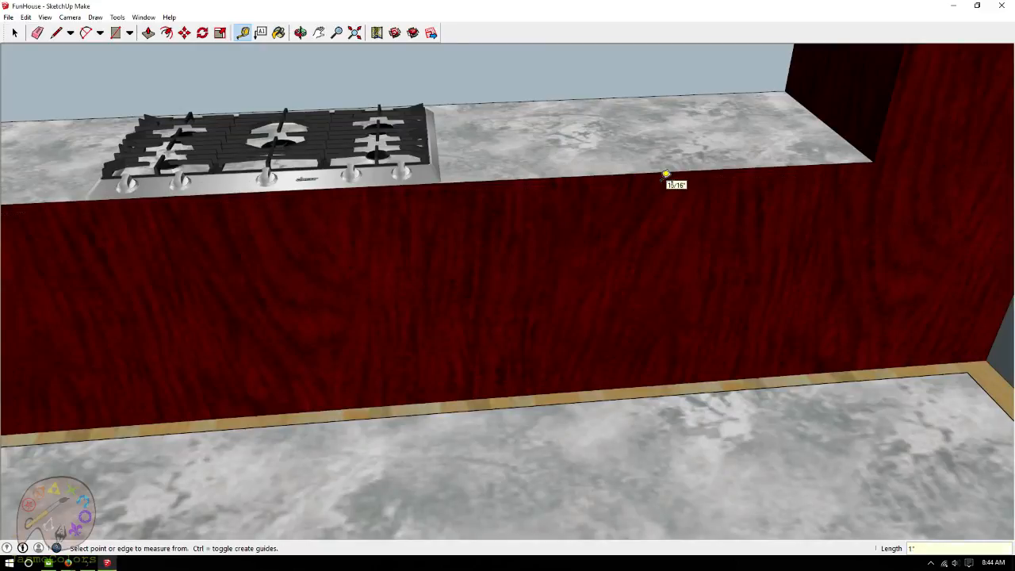
pyautogui.scroll(-1, 666, 176)
pyautogui.click(826, 162)
pyautogui.scroll(-2, 893, 193)
pyautogui.scroll(1, 176, 215)
pyautogui.scroll(1, 179, 213)
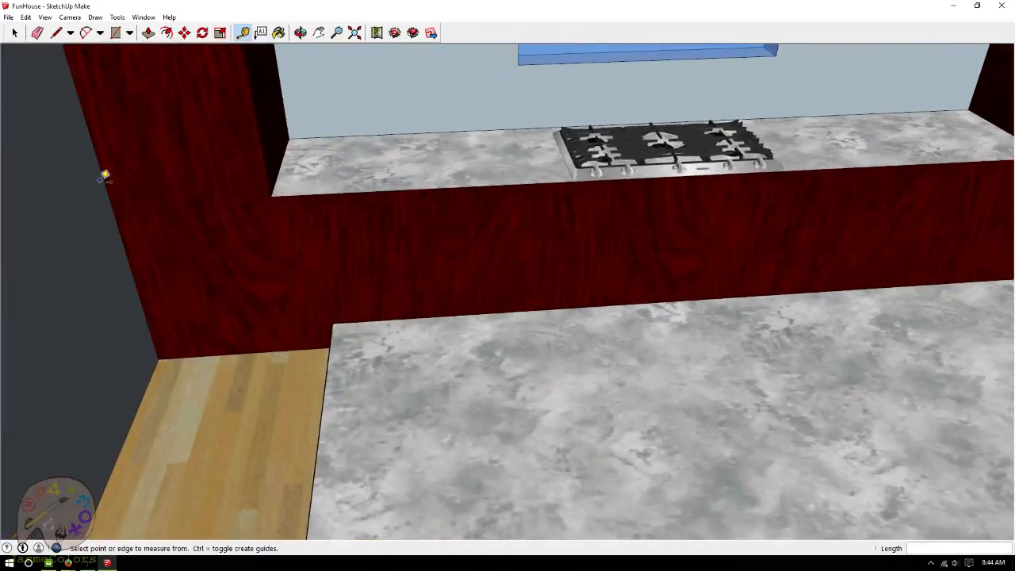
pyautogui.click(102, 176)
pyautogui.click(268, 176)
# Draw an 11' wide rectangle on the cabinet front between the tall cabinets, from the 1" guide up to the counter edge.
pyautogui.click(115, 32)
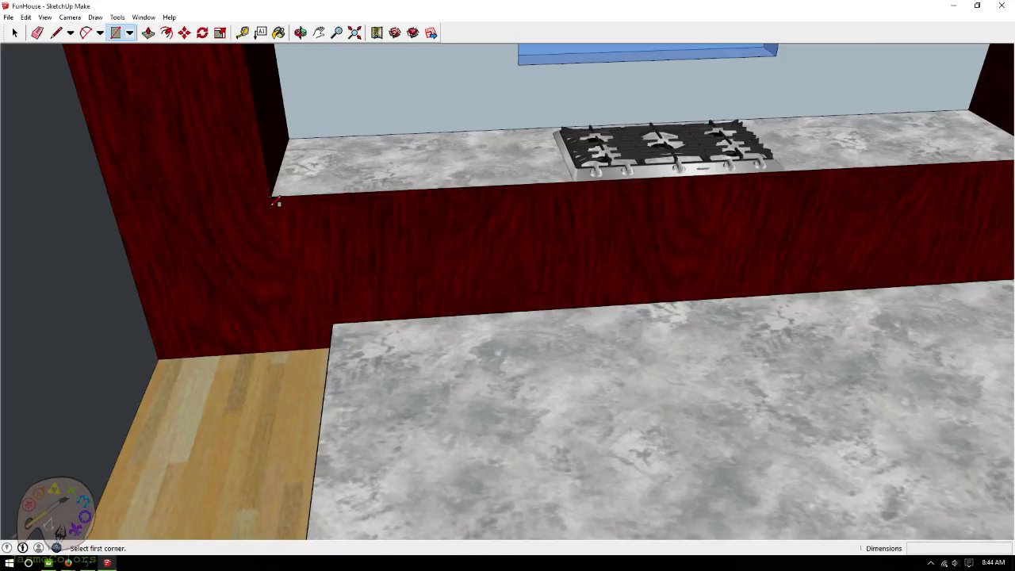
pyautogui.click(272, 202)
pyautogui.scroll(-2, 578, 173)
pyautogui.scroll(3, 885, 183)
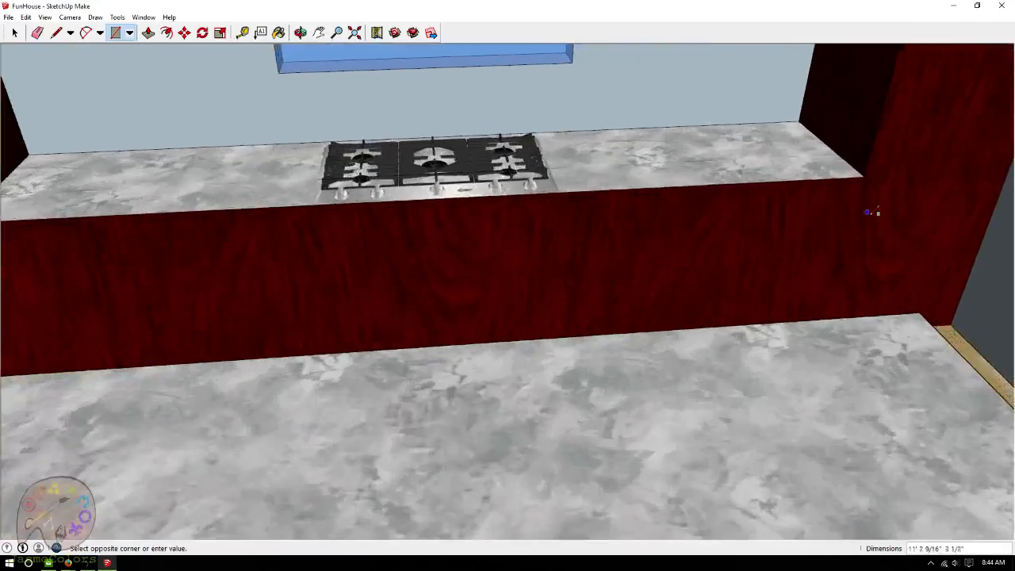
pyautogui.scroll(3, 884, 174)
pyautogui.click(862, 155)
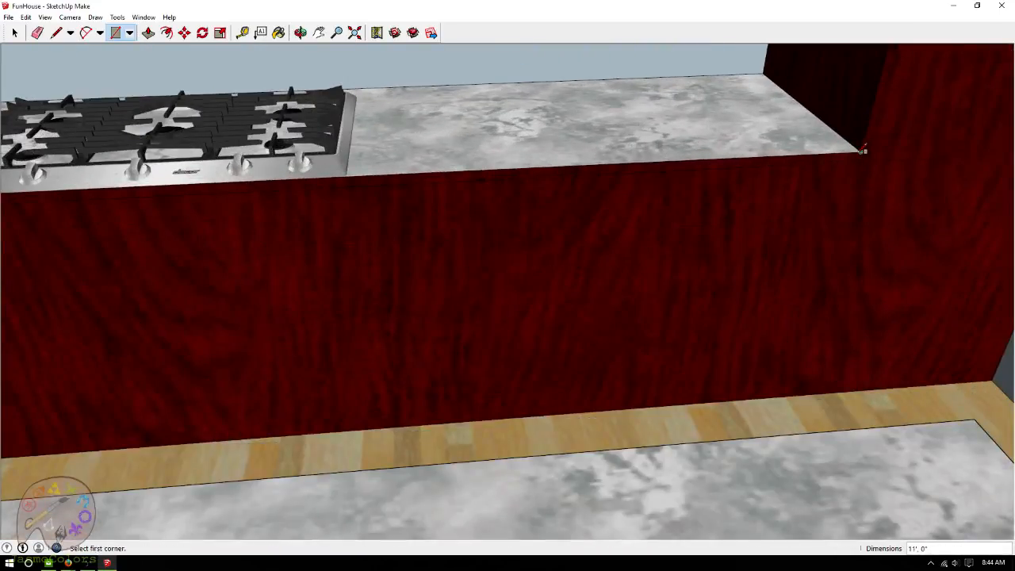
# Paint the thin strip along the cooktop counter's front with Stone_Vein_Gray.
pyautogui.click(279, 32)
pyautogui.click(372, 176)
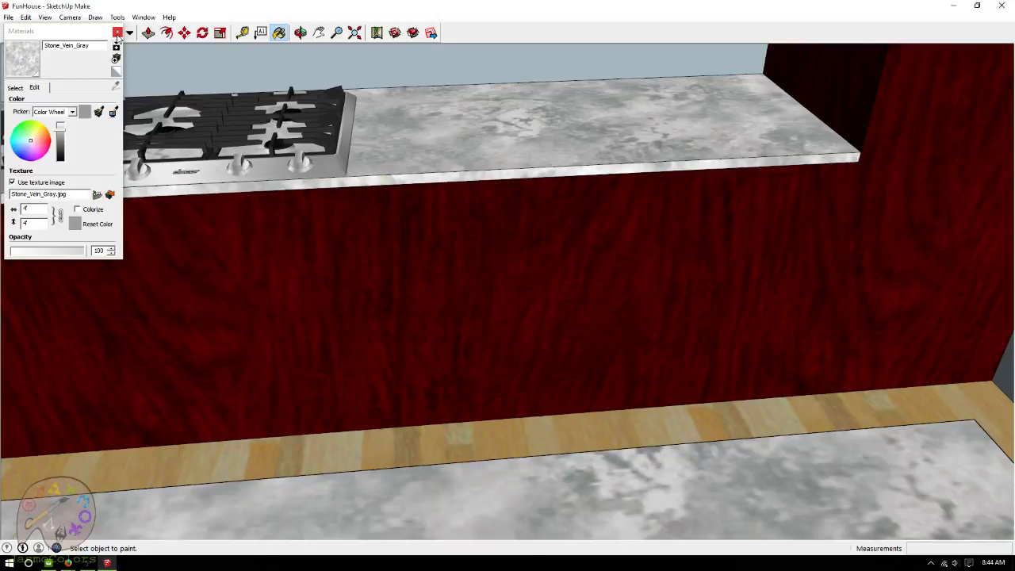
pyautogui.click(117, 32)
# Delete all the guides around the cooktop counter.
pyautogui.click(300, 33)
pyautogui.moveTo(571, 278); pyautogui.dragTo(647, 275)
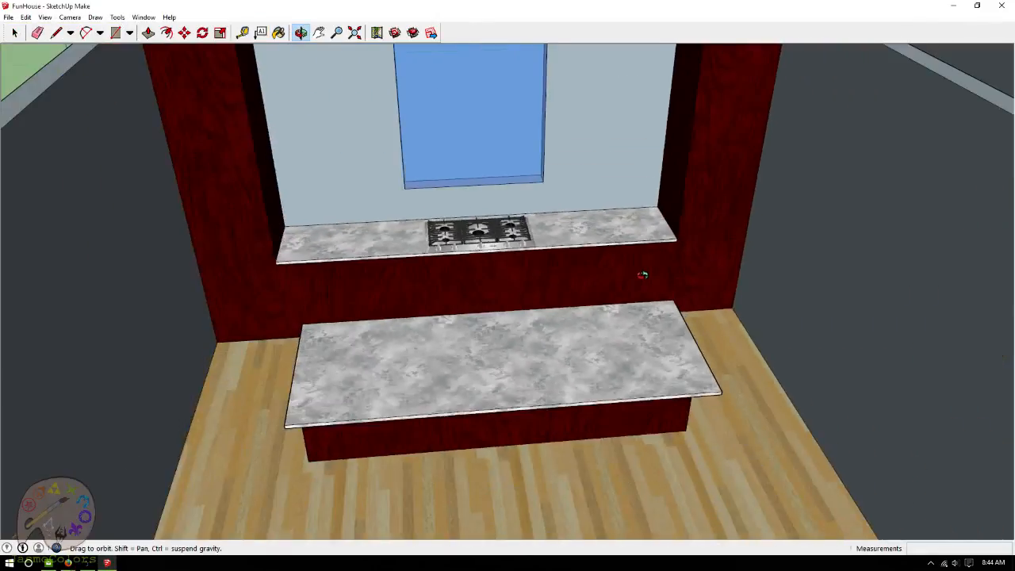
pyautogui.scroll(-5, 646, 275)
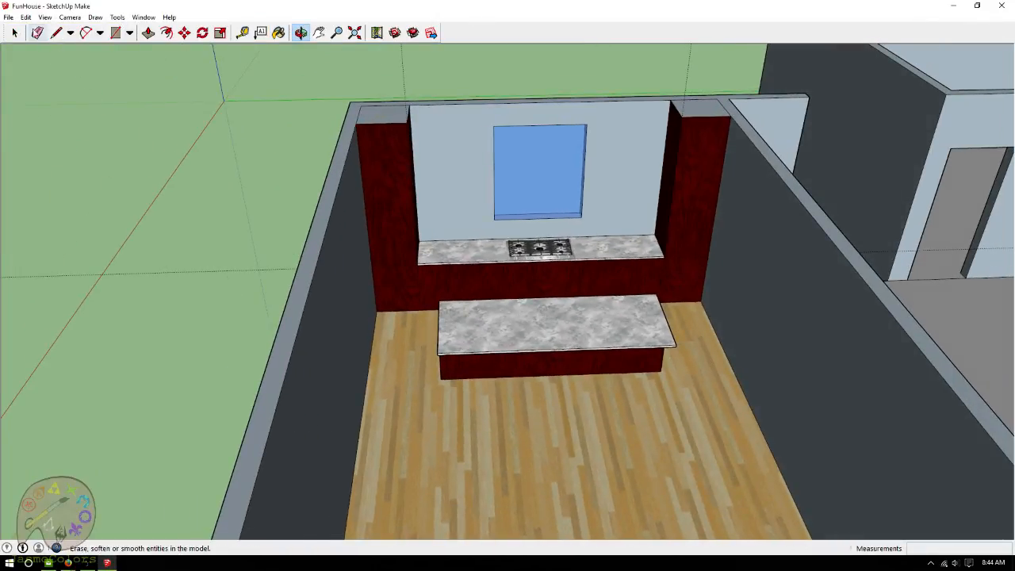
pyautogui.click(27, 17)
pyautogui.click(35, 111)
# Examine the house layout and the finished kitchen from above and from outside.
pyautogui.moveTo(161, 254); pyautogui.dragTo(330, 175)
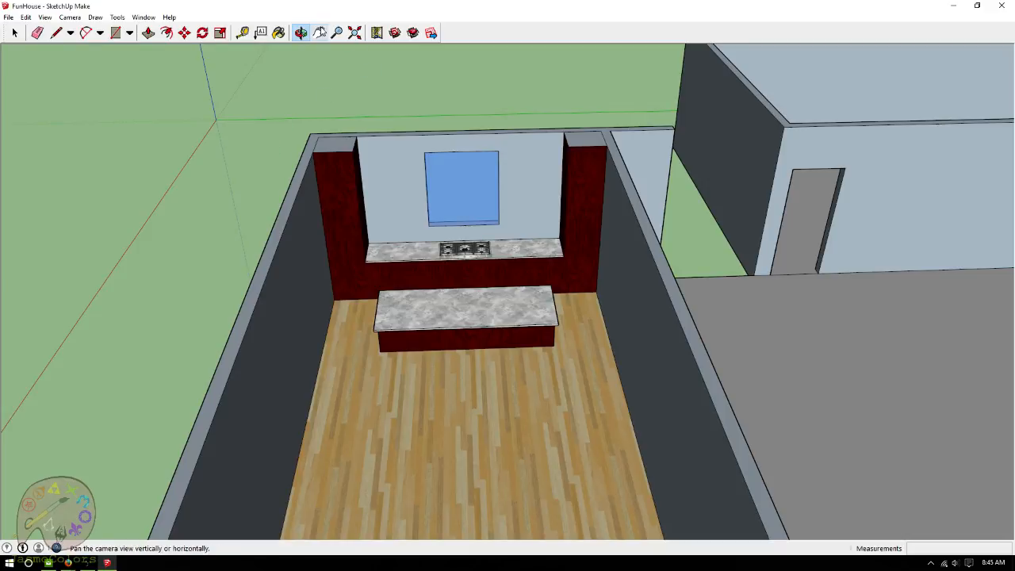
pyautogui.moveTo(344, 243); pyautogui.dragTo(780, 410)
pyautogui.scroll(-5, 779, 410)
pyautogui.moveTo(619, 259); pyautogui.dragTo(626, 362)
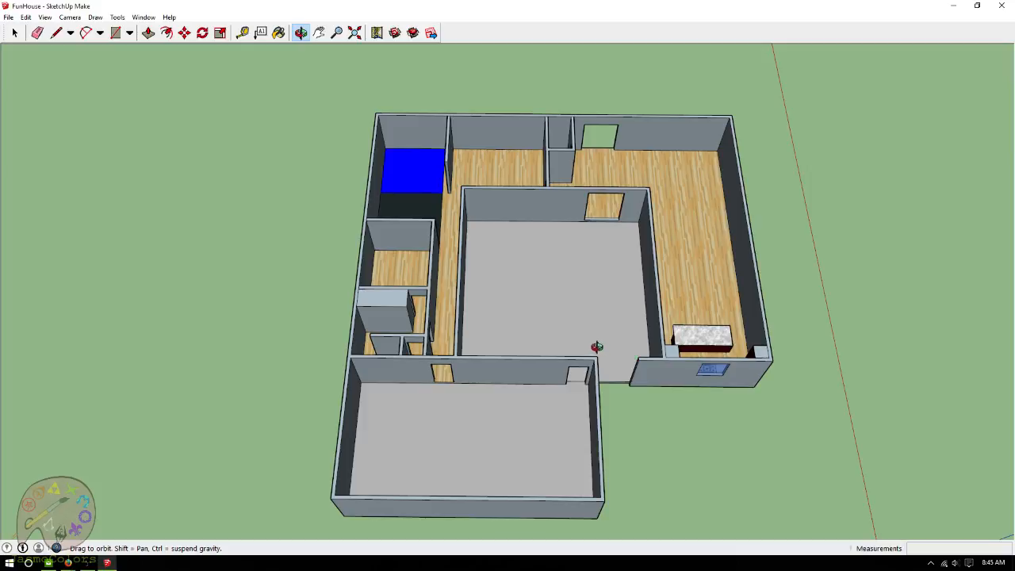
pyautogui.scroll(3, 857, 299)
pyautogui.moveTo(653, 272); pyautogui.dragTo(635, 387)
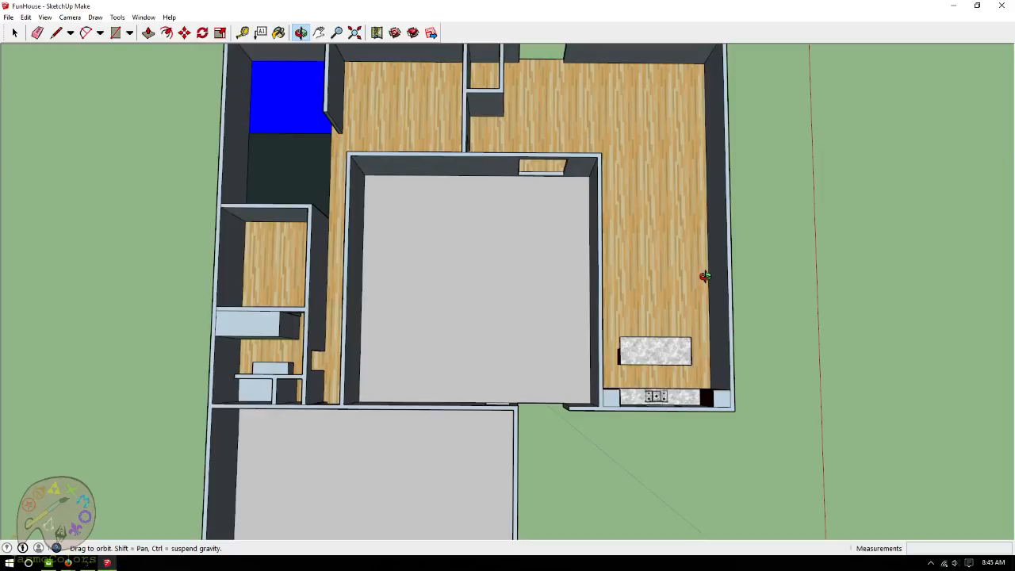
pyautogui.scroll(2, 878, 271)
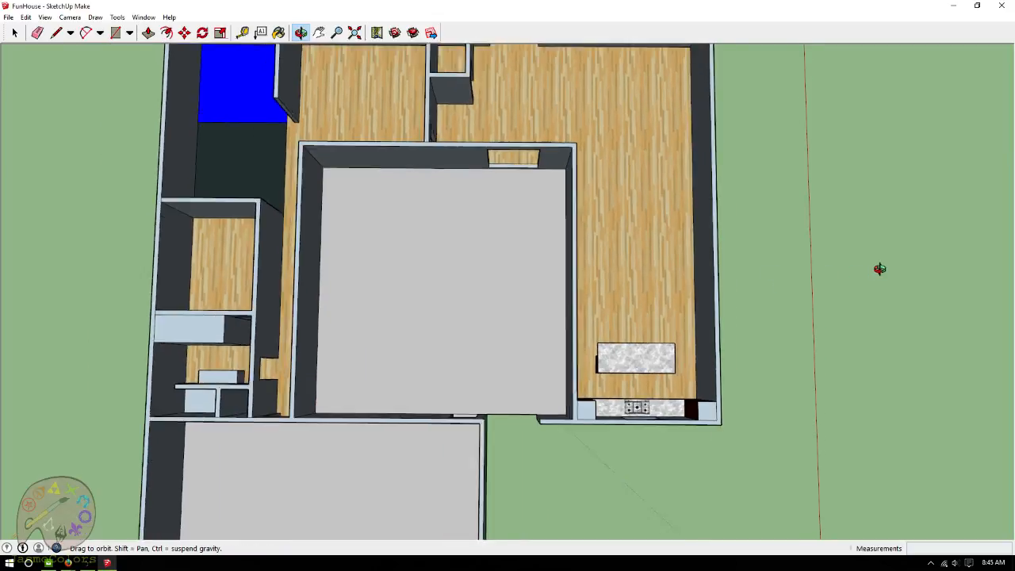
pyautogui.scroll(-2, 880, 270)
pyautogui.scroll(-1, 656, 496)
pyautogui.moveTo(656, 496); pyautogui.dragTo(672, 271)
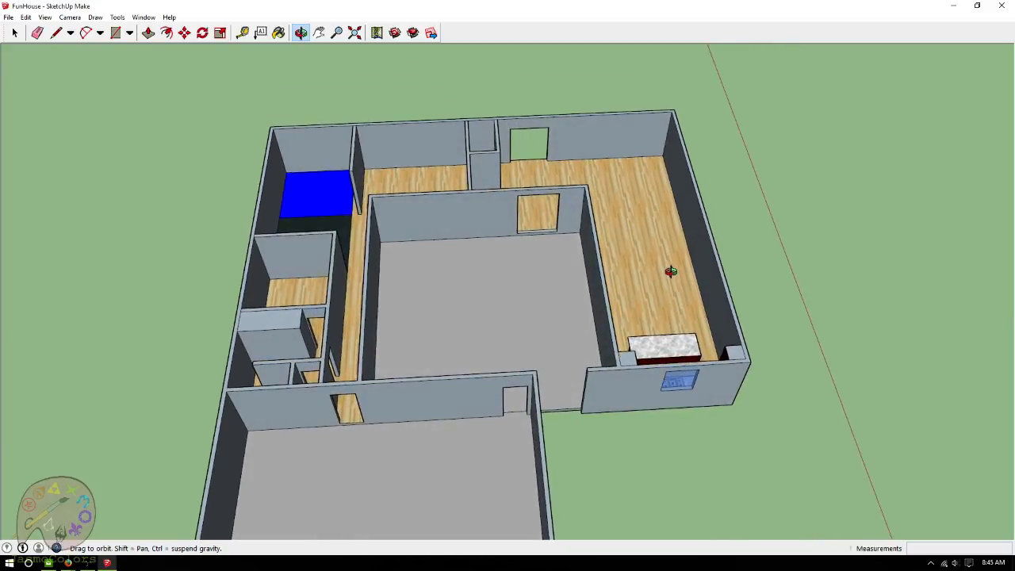
# Place a vertical guide on the back wall of the room beside the black floor area, 6' from the wall's left corner.
pyautogui.moveTo(656, 229); pyautogui.dragTo(531, 277)
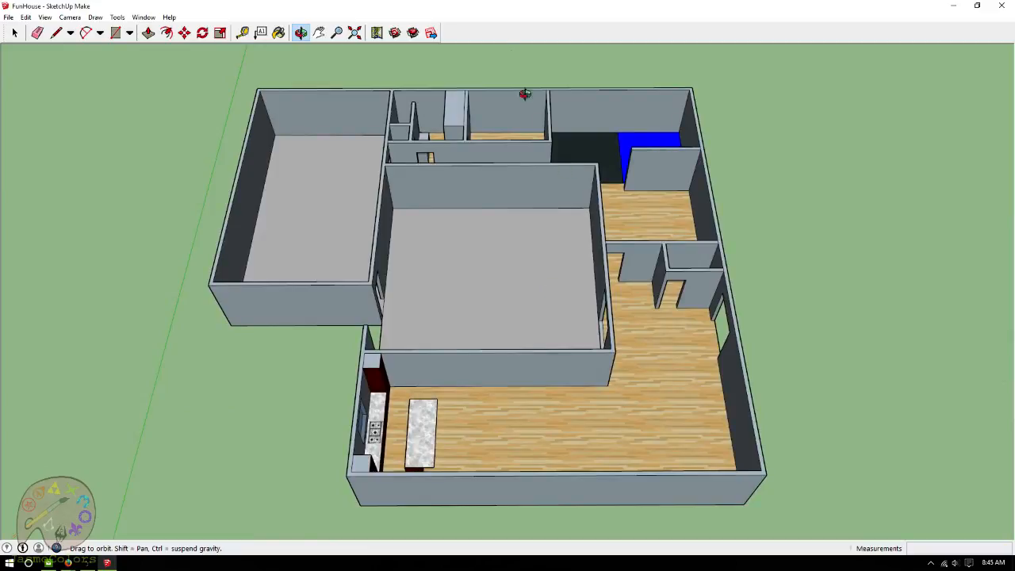
pyautogui.scroll(10, 510, 50)
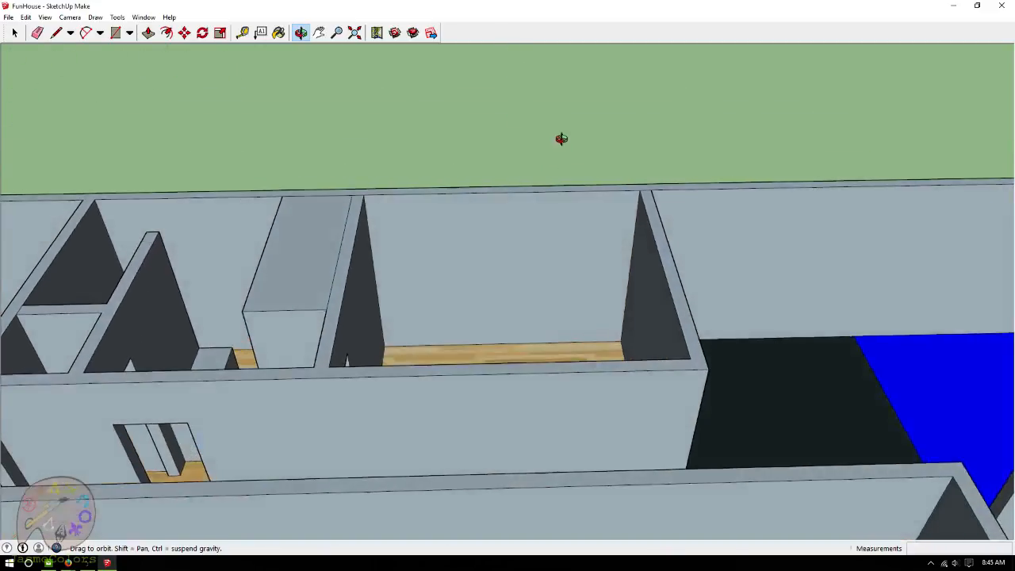
pyautogui.scroll(5, 507, 219)
pyautogui.click(242, 32)
pyautogui.click(308, 259)
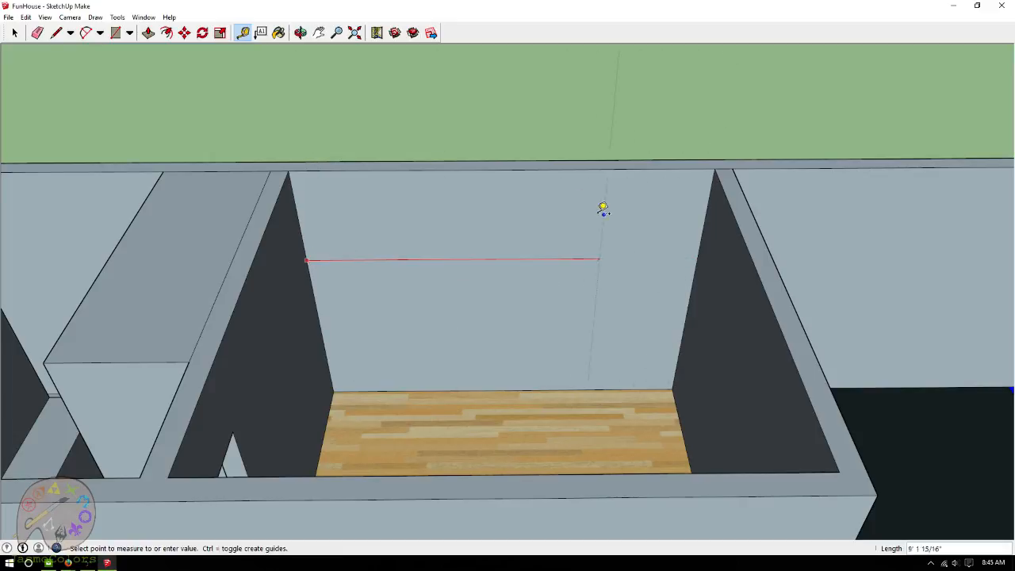
pyautogui.click(508, 163)
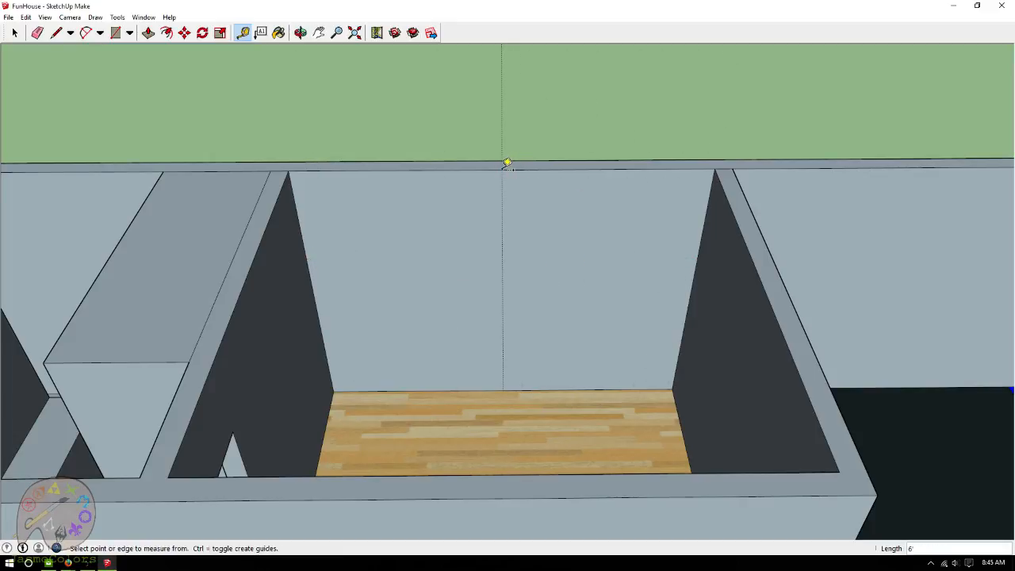
# Place vertical guides 2' to either side of the center guide on the room's back wall.
pyautogui.scroll(2, 488, 219)
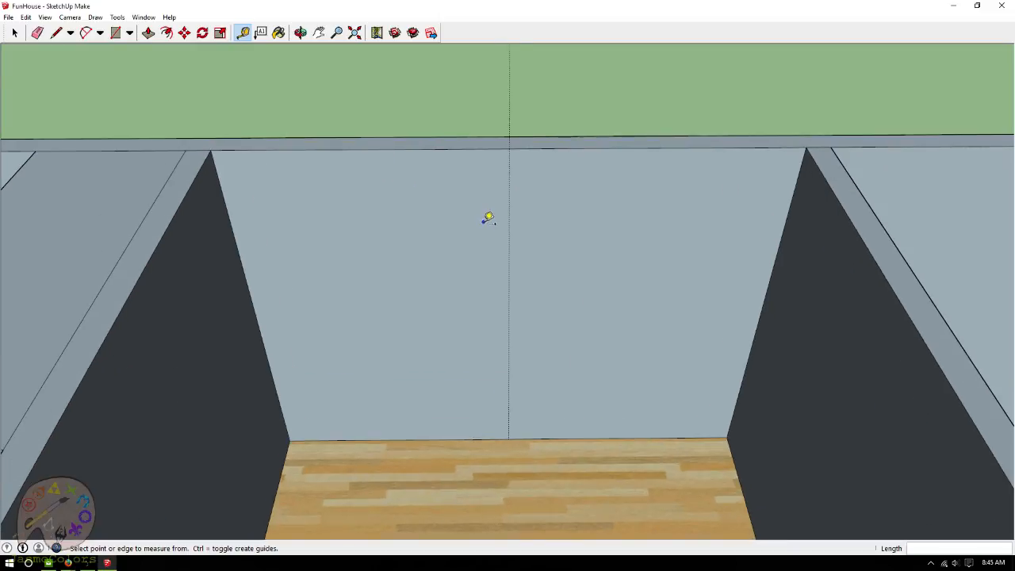
pyautogui.click(510, 170)
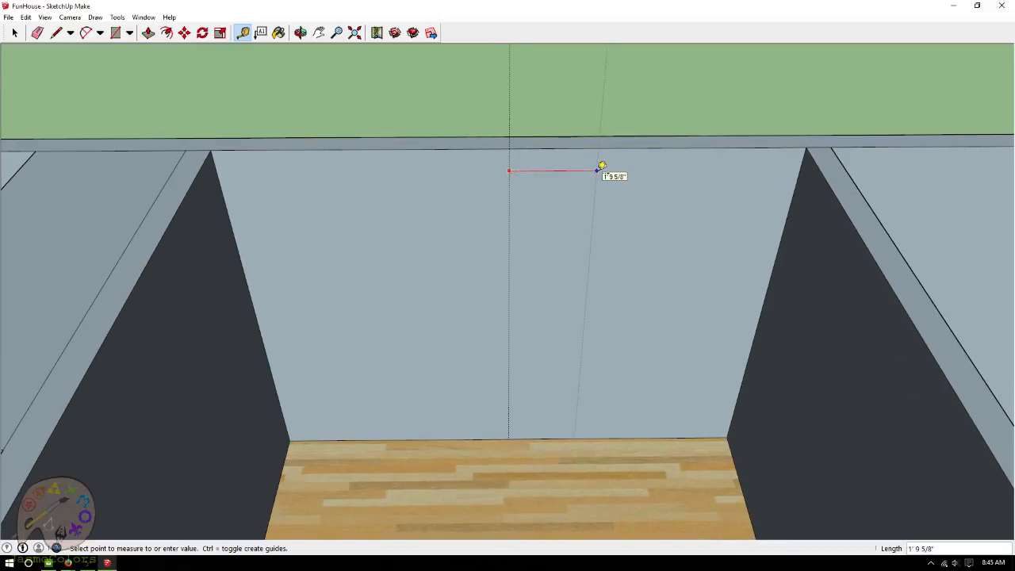
pyautogui.press('Return')
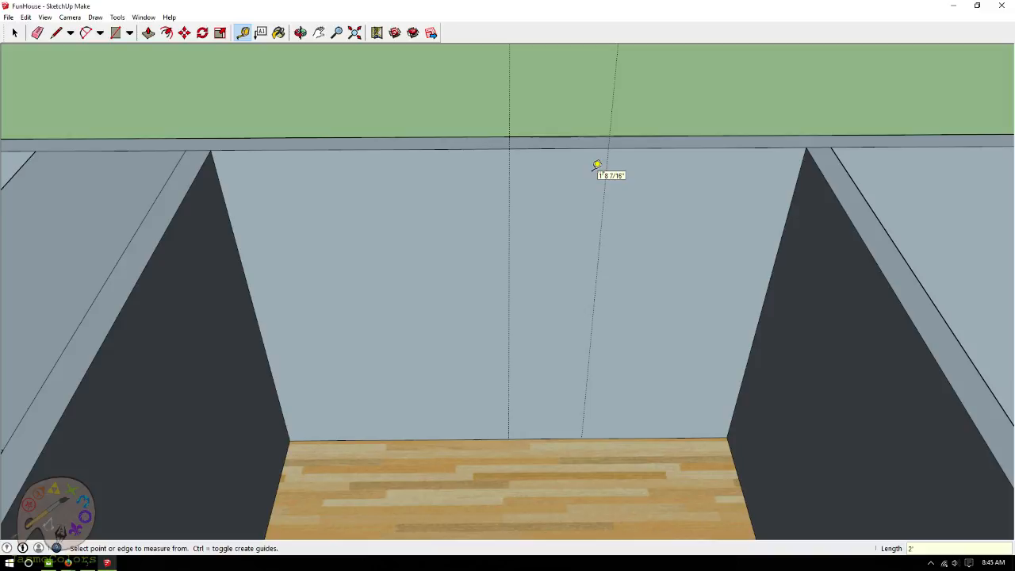
pyautogui.click(509, 164)
pyautogui.write("2'")
pyautogui.press('Return')
# Place a horizontal guide 1' below the back wall's top edge and another one below it.
pyautogui.click(456, 149)
pyautogui.write("1'")
pyautogui.press('Return')
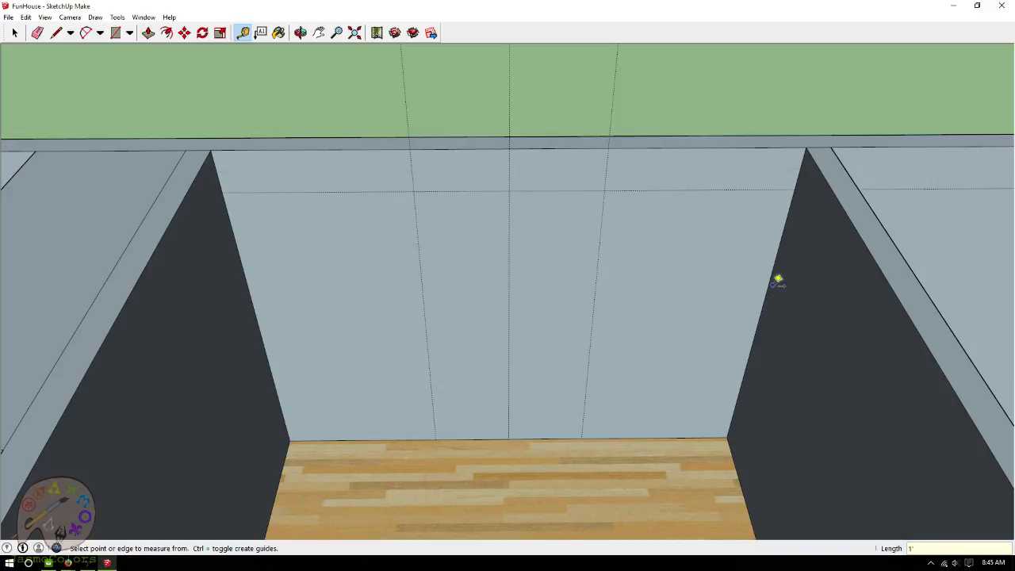
pyautogui.click(549, 191)
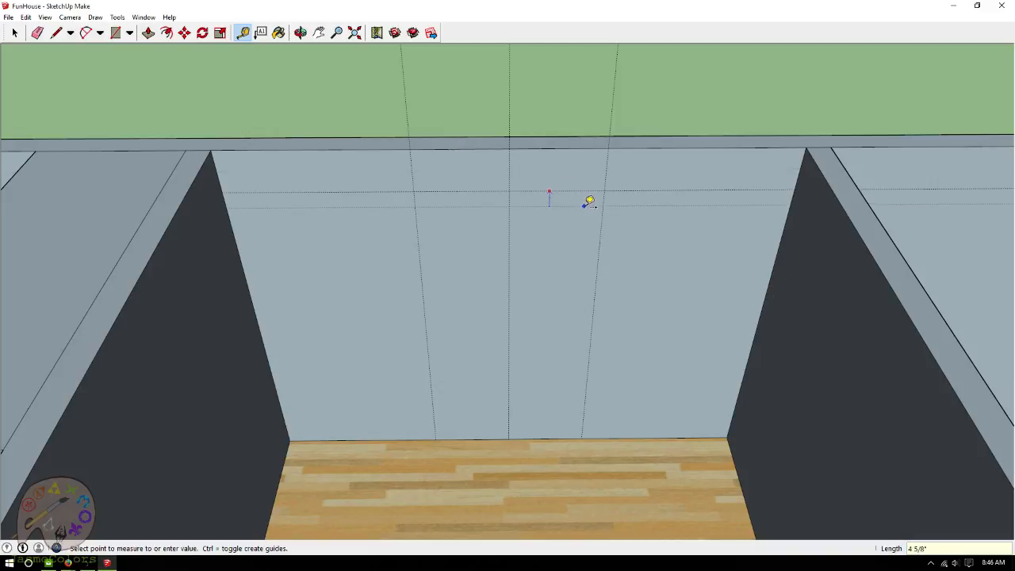
pyautogui.press('Return')
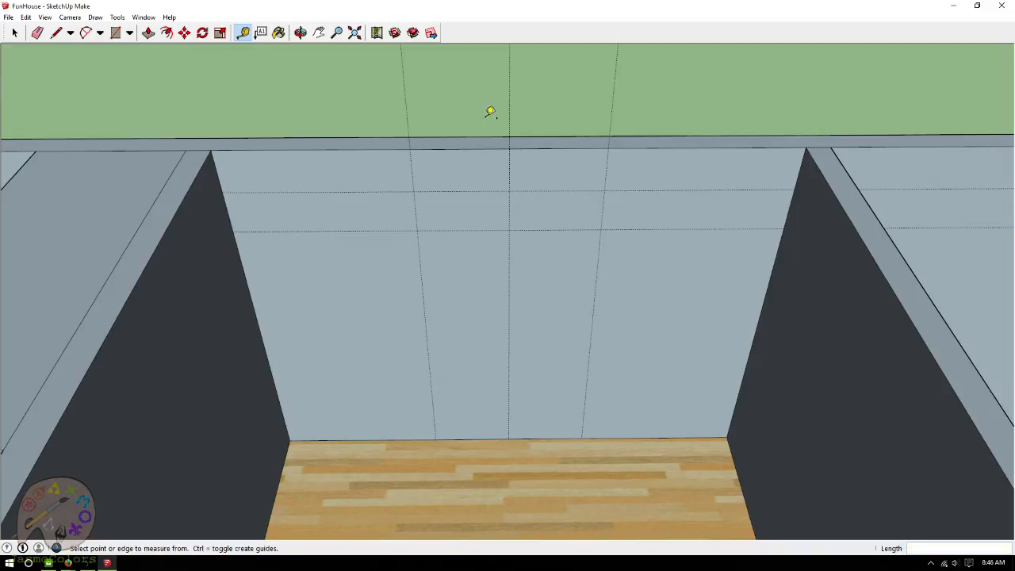
# Undo the last four guides on the back wall, leaving only the center guide.
pyautogui.scroll(-2, 443, 216)
pyautogui.scroll(-2, 428, 206)
pyautogui.scroll(3, 452, 294)
pyautogui.scroll(2, 516, 330)
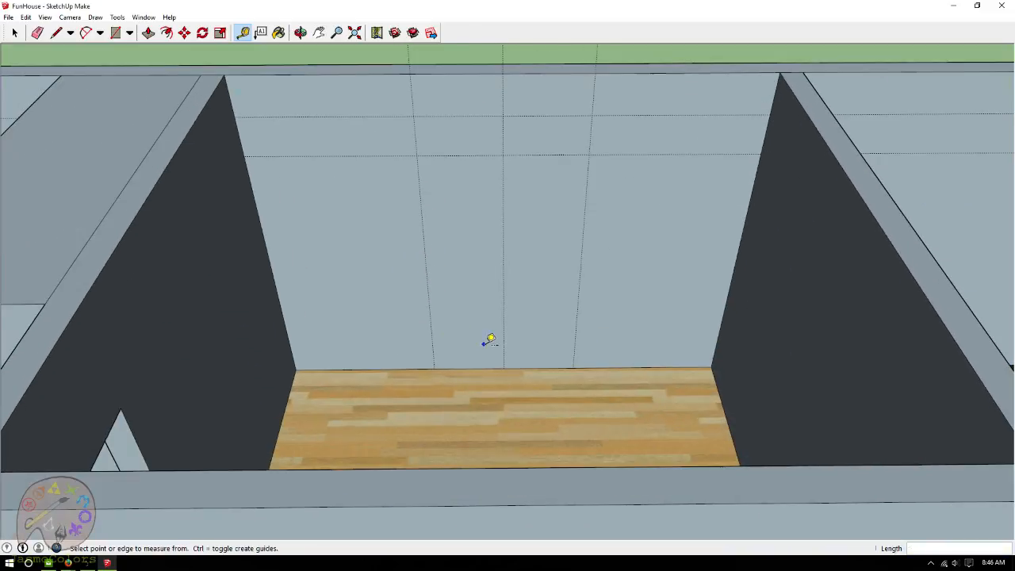
pyautogui.hotkey('ctrl', 'z')
pyautogui.hotkey('ctrl', 'z')
pyautogui.hotkey('ctrl', 'z')
pyautogui.hotkey('ctrl', 'z')
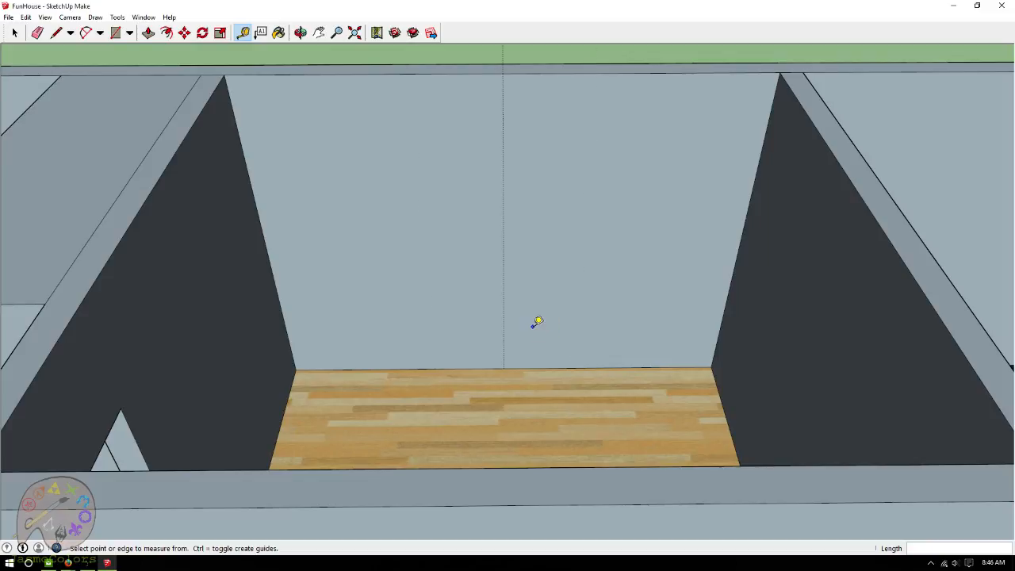
# Place vertical guides 3' to either side of the center guide on the back wall.
pyautogui.click(505, 144)
pyautogui.write("3'")
pyautogui.press('Return')
pyautogui.click(503, 132)
pyautogui.write("3'")
pyautogui.press('Return')
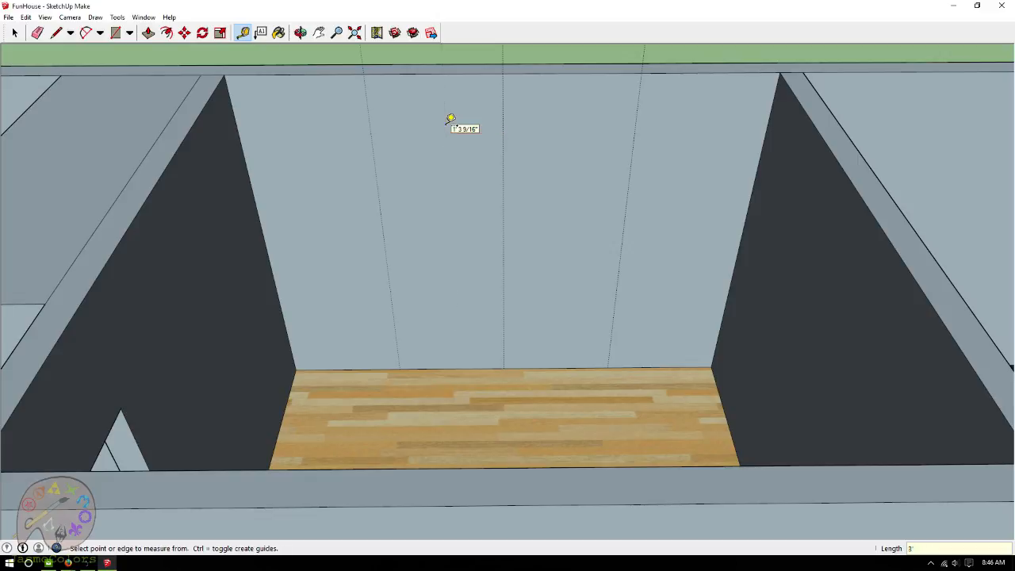
# Place a horizontal guide 1' below the back wall's top edge and another 1' below it.
pyautogui.click(428, 74)
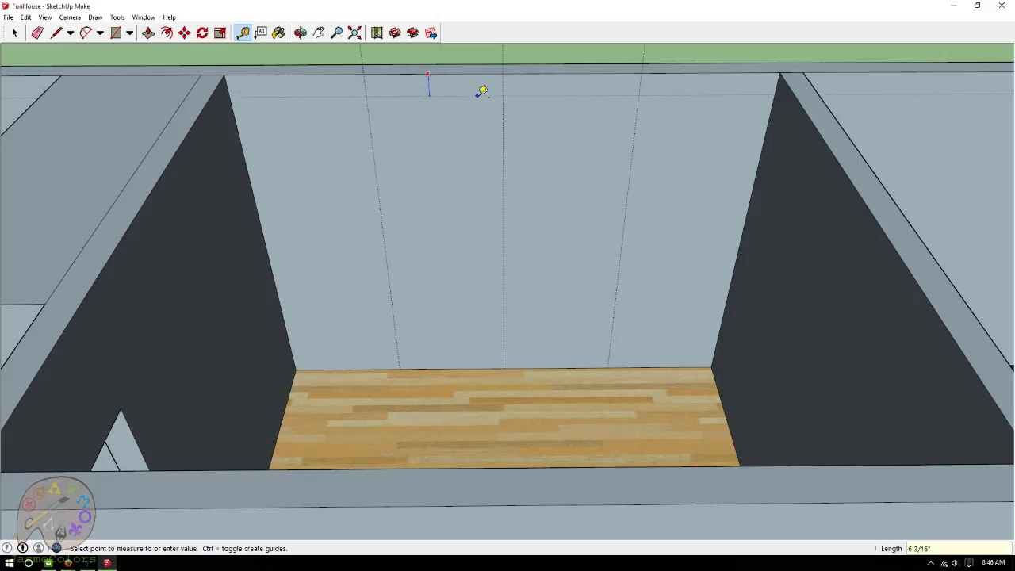
pyautogui.write("1'")
pyautogui.press('Return')
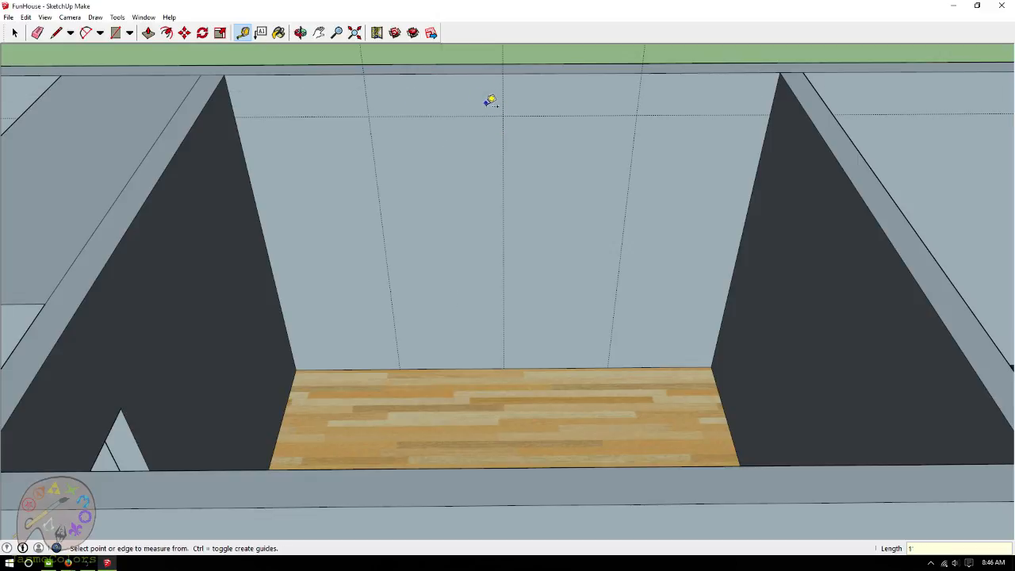
pyautogui.click(487, 115)
pyautogui.write("1'")
pyautogui.press('Return')
# Draw a 6' by 1' rectangle between the guides and push it 6" through the back wall as a window opening.
pyautogui.click(115, 32)
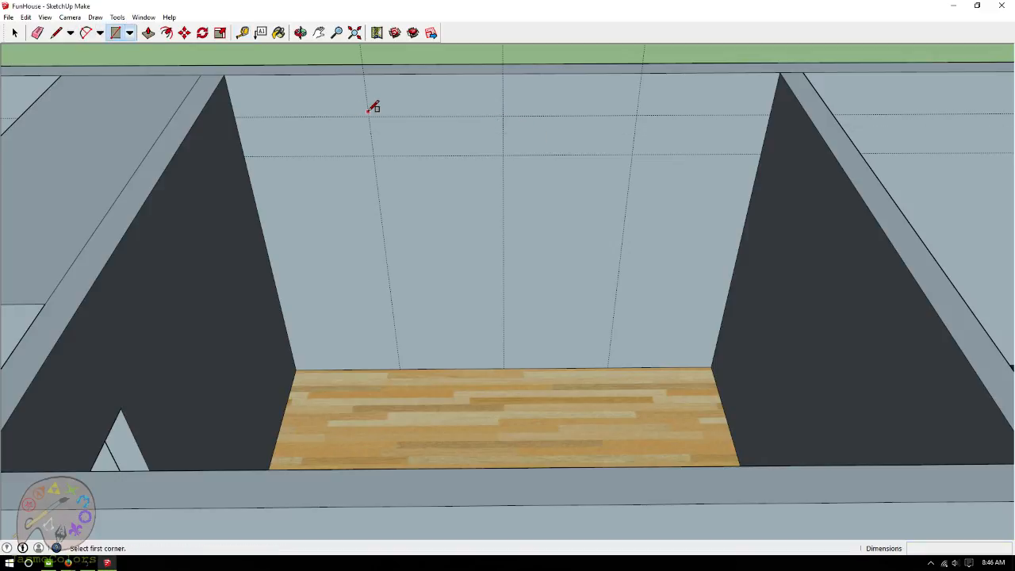
pyautogui.click(371, 116)
pyautogui.click(635, 154)
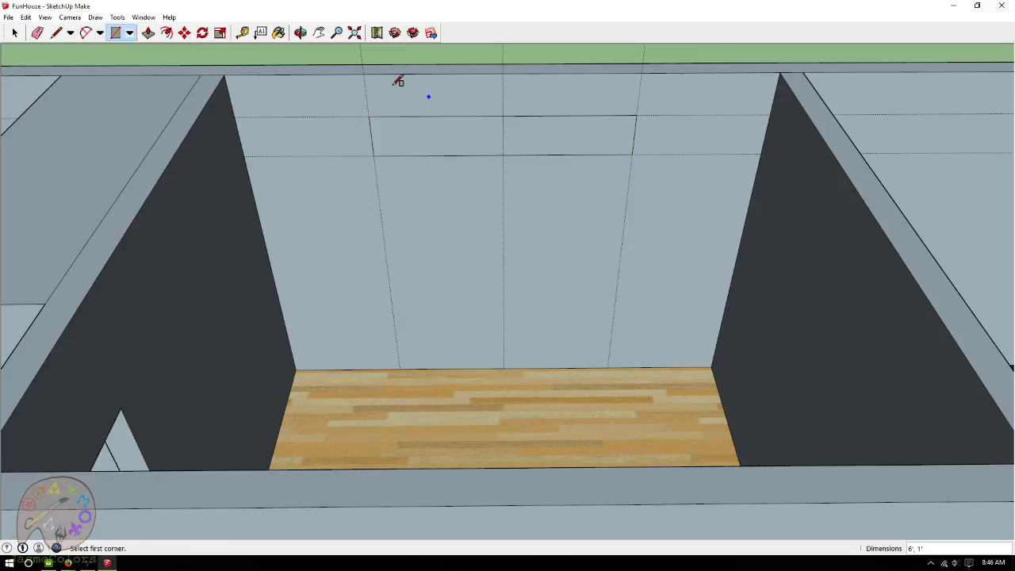
pyautogui.click(149, 33)
pyautogui.click(404, 150)
pyautogui.click(409, 136)
pyautogui.moveTo(392, 230); pyautogui.dragTo(440, 96, button='middle')
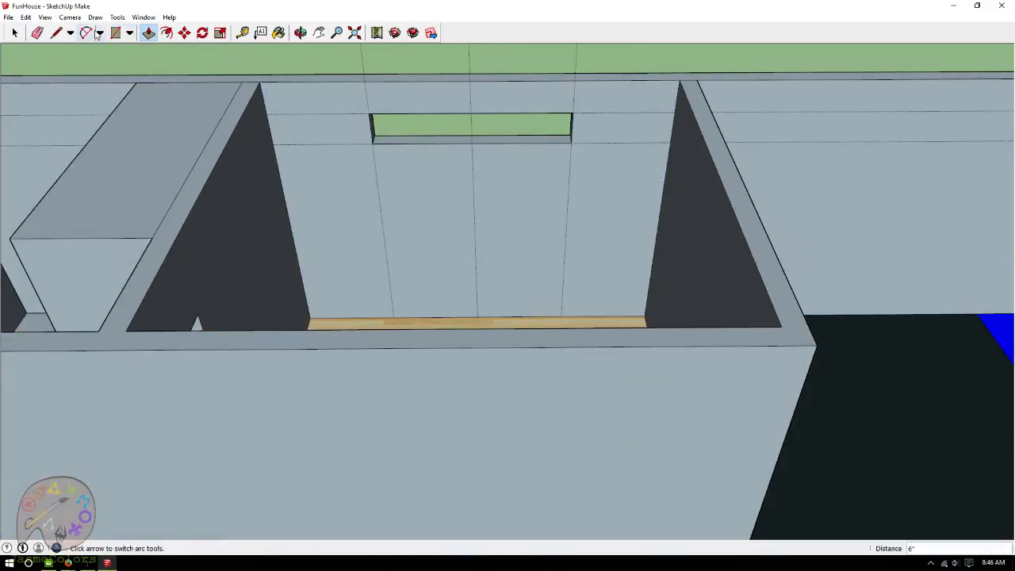
# Place vertical guides 1.5' from the back wall's left corner and 1.5' outward from the window's right side.
pyautogui.scroll(2, 489, 86)
pyautogui.click(242, 33)
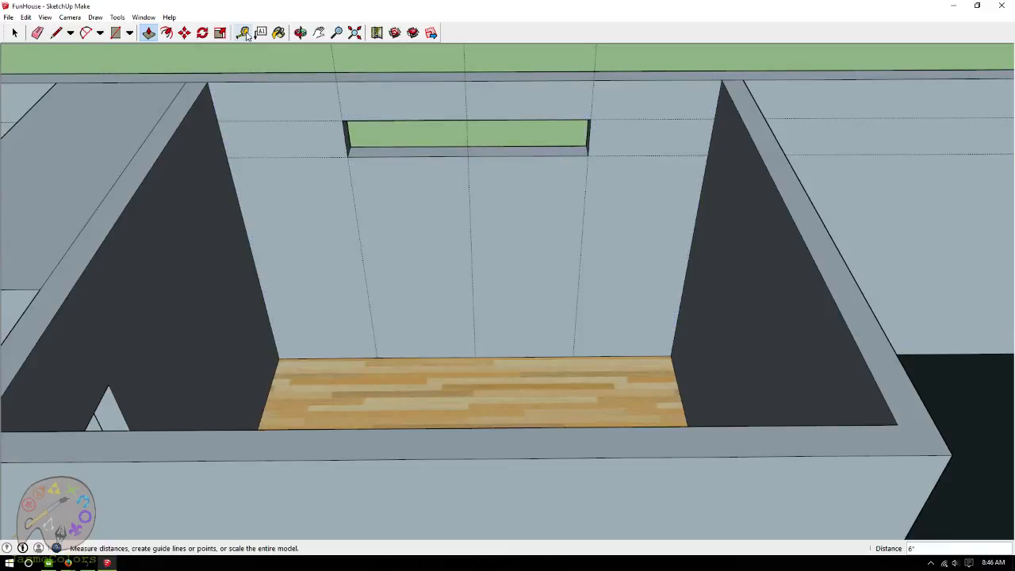
pyautogui.click(239, 203)
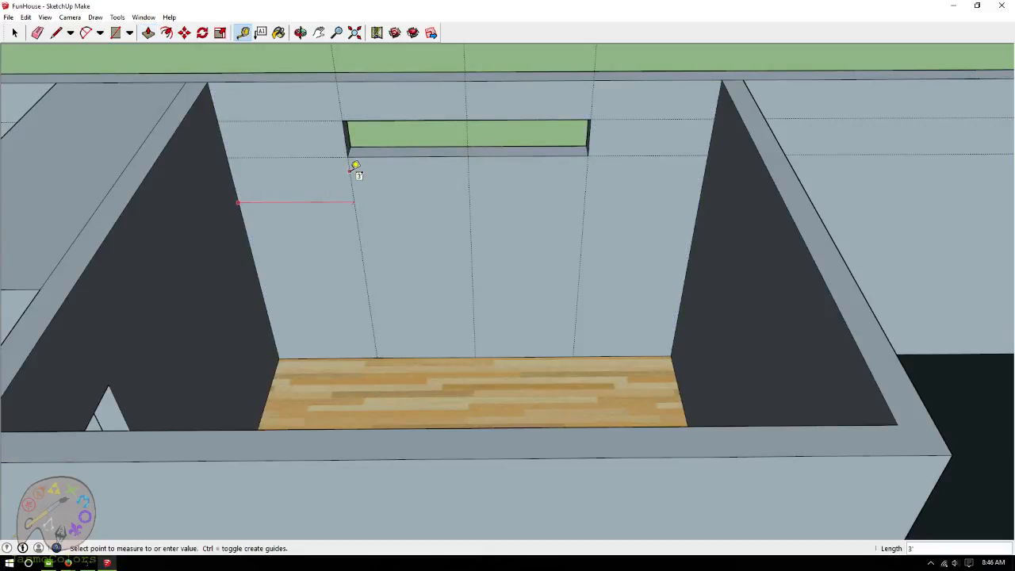
pyautogui.write("1.5'")
pyautogui.press('Return')
pyautogui.click(587, 200)
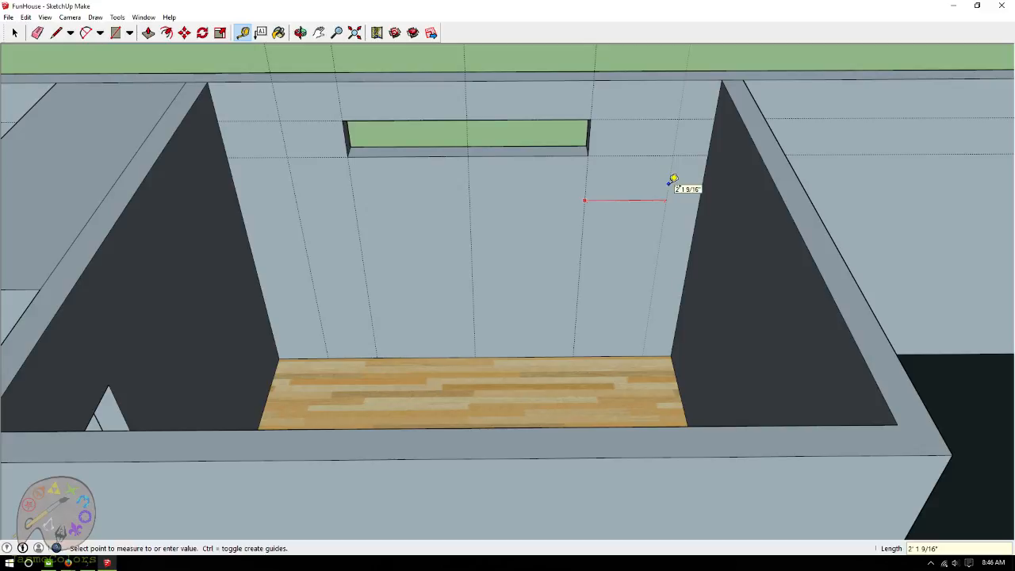
pyautogui.press('Escape')
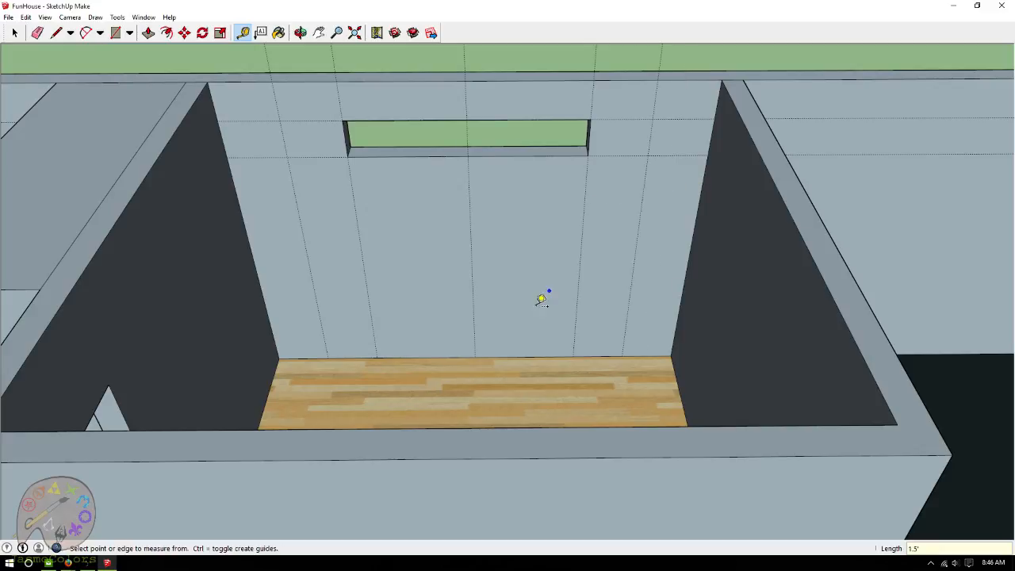
# Delete all the guides around the new window opening.
pyautogui.scroll(3, 525, 295)
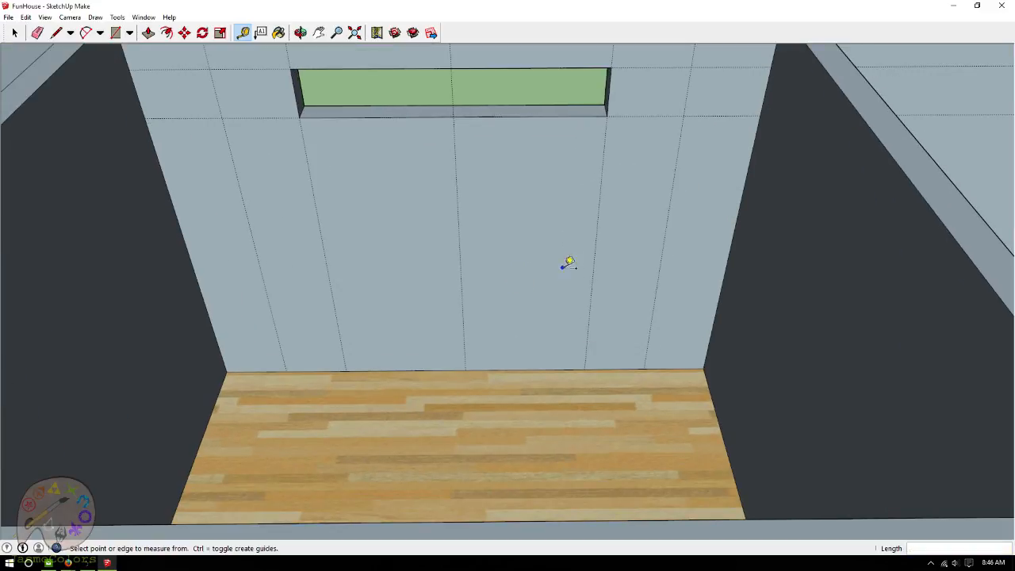
pyautogui.scroll(-5, 673, 222)
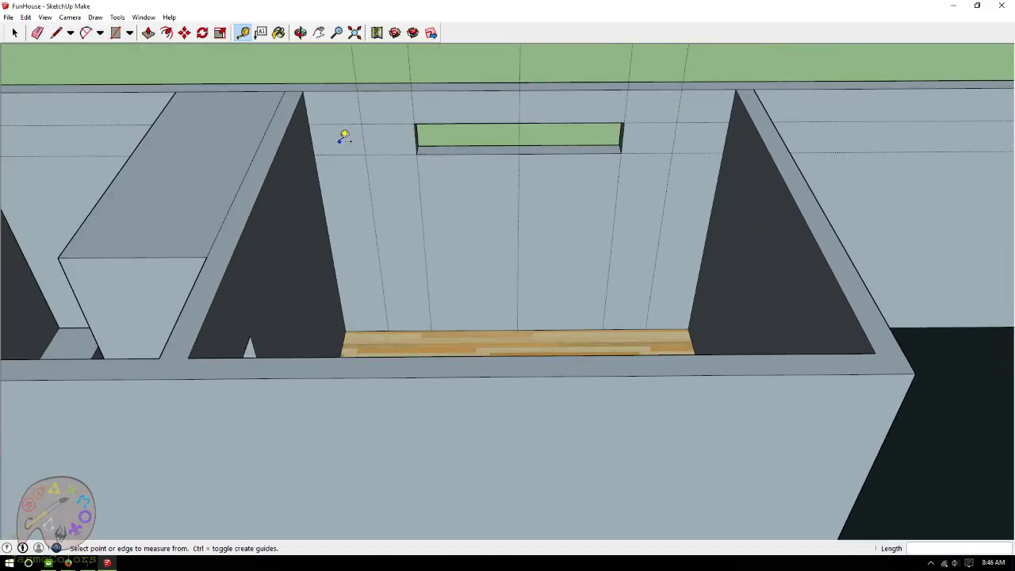
pyautogui.click(26, 17)
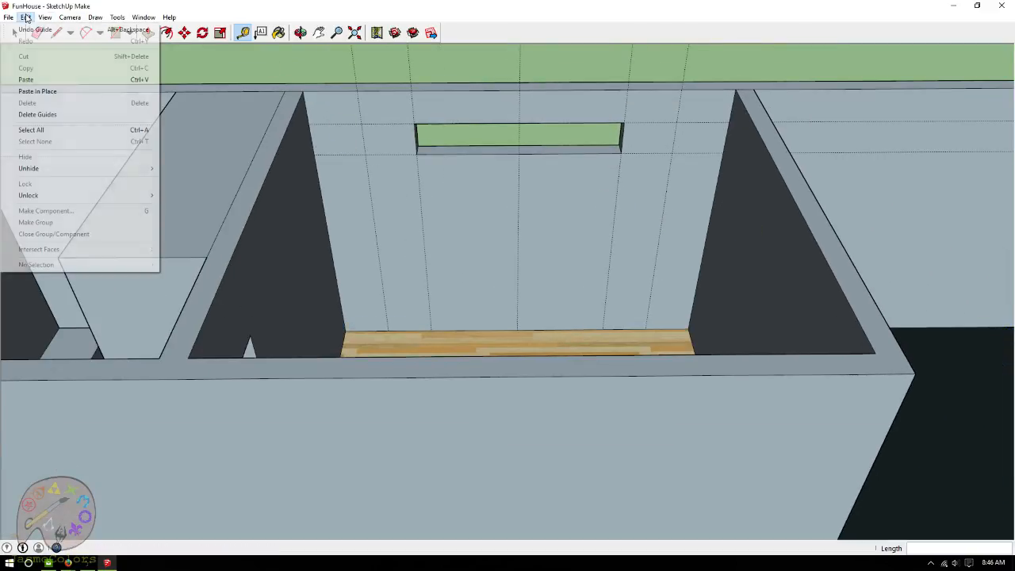
pyautogui.click(67, 116)
# Draw short lines across the top of the hallway wall at both inner corners of the windowed room.
pyautogui.scroll(-3, 591, 218)
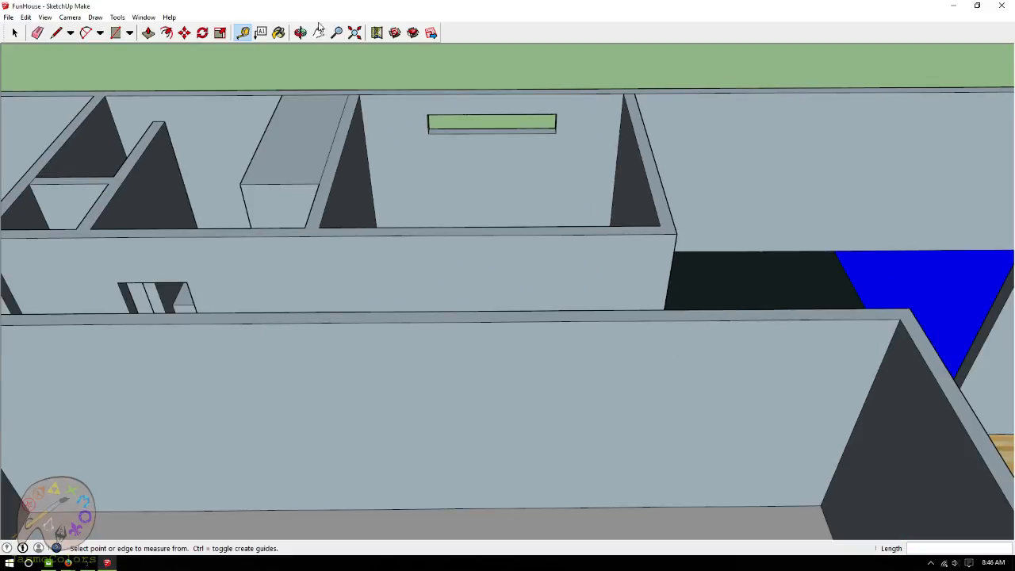
pyautogui.click(300, 32)
pyautogui.moveTo(399, 136); pyautogui.dragTo(639, 324)
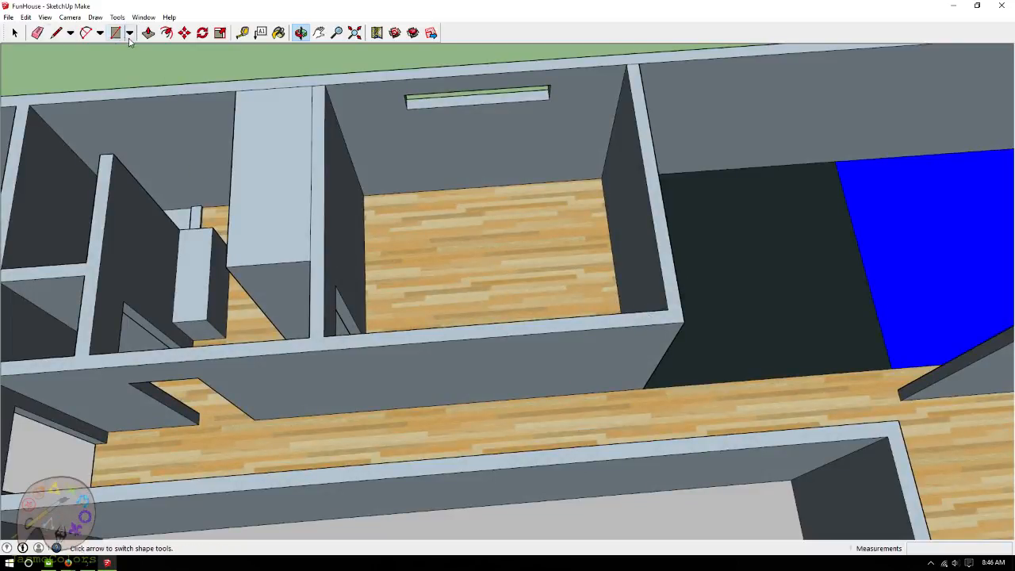
pyautogui.click(55, 32)
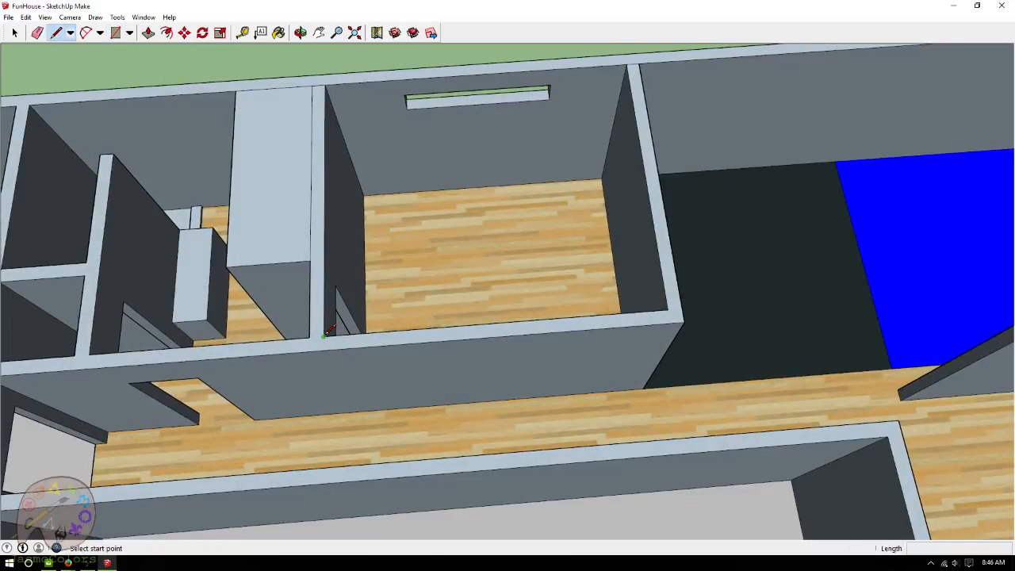
pyautogui.click(324, 336)
pyautogui.click(324, 350)
pyautogui.click(676, 306)
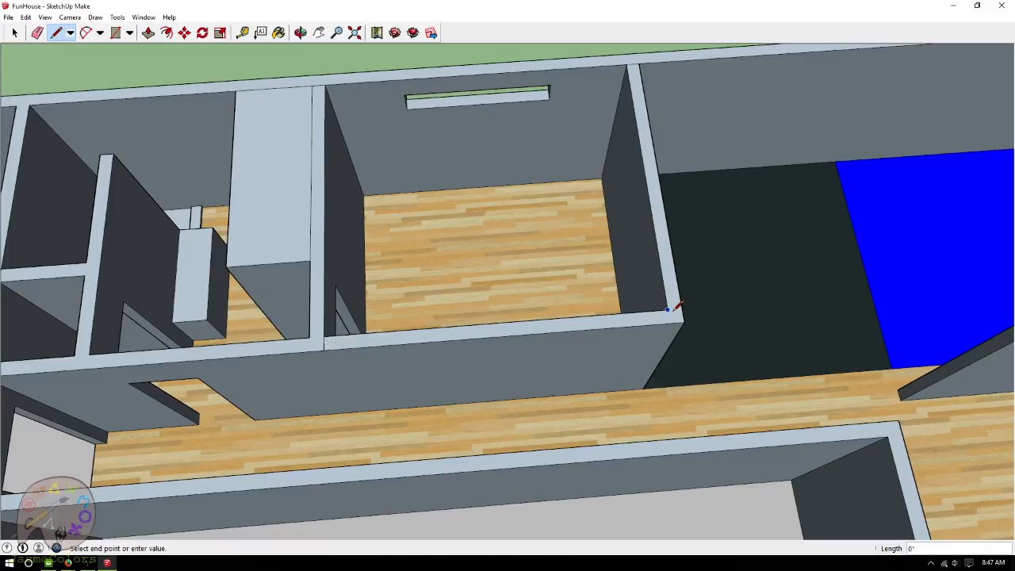
pyautogui.click(674, 317)
# Draw two 9' vertical lines down the hallway wall's face from the short top lines to the floor.
pyautogui.scroll(-2, 421, 337)
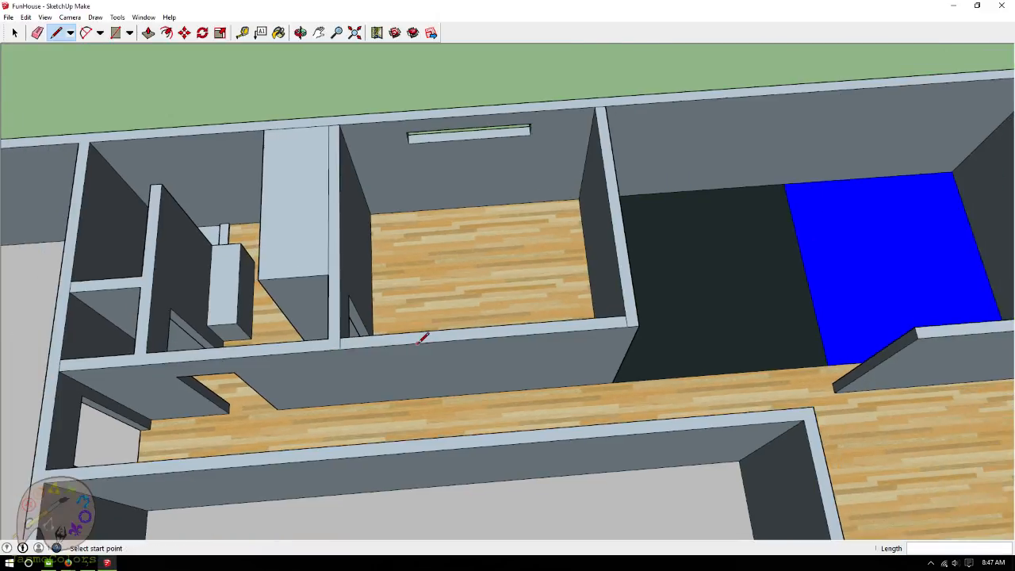
pyautogui.scroll(4, 353, 349)
pyautogui.click(340, 324)
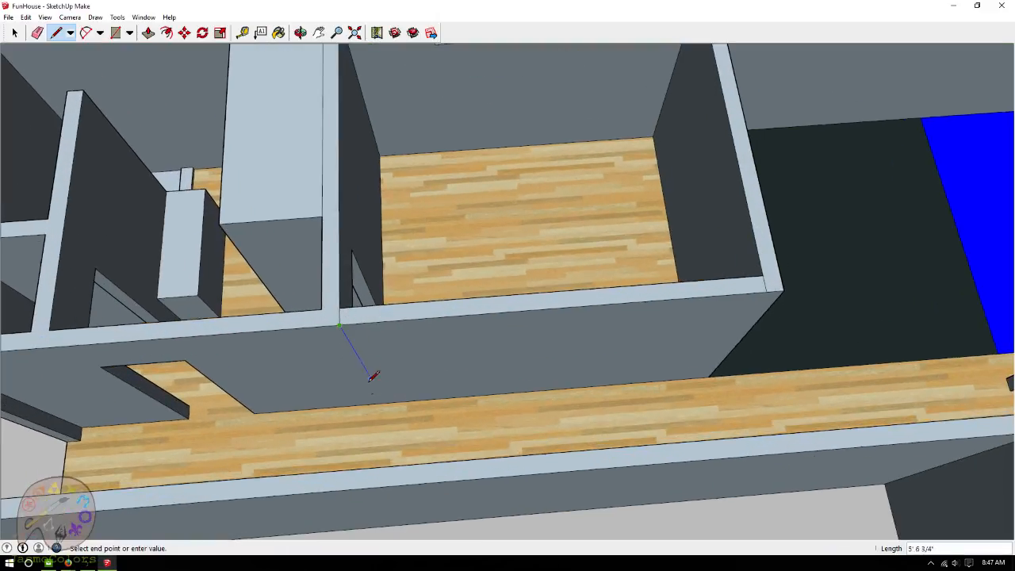
pyautogui.click(386, 403)
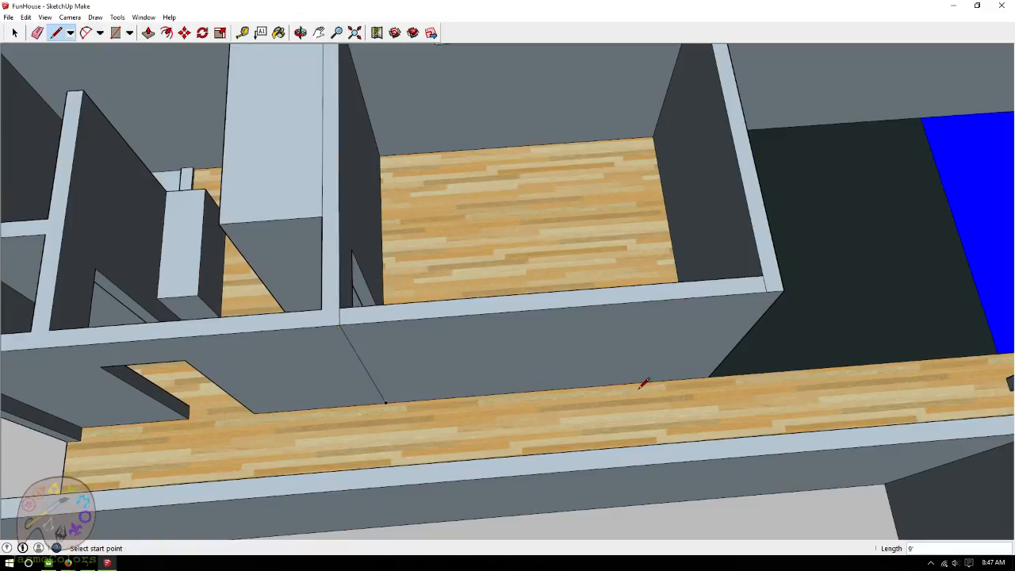
pyautogui.click(766, 292)
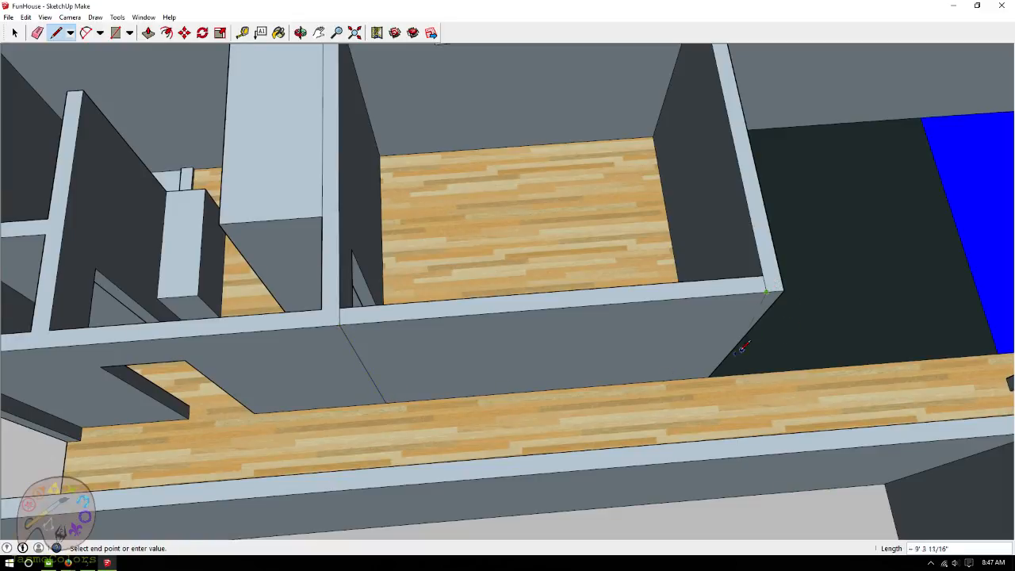
pyautogui.click(701, 375)
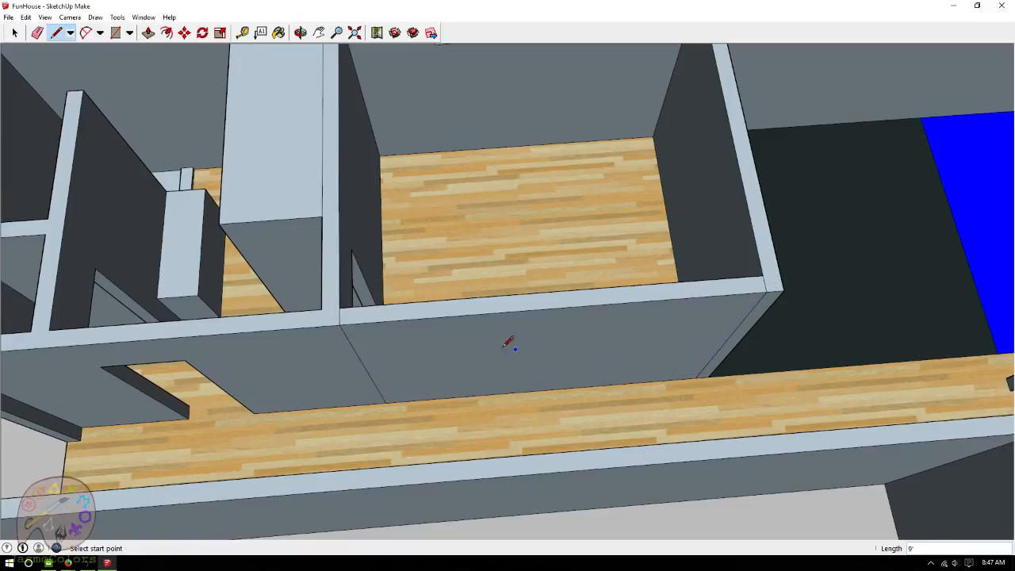
pyautogui.click(302, 33)
pyautogui.moveTo(421, 242); pyautogui.dragTo(338, 338)
pyautogui.scroll(-4, 337, 339)
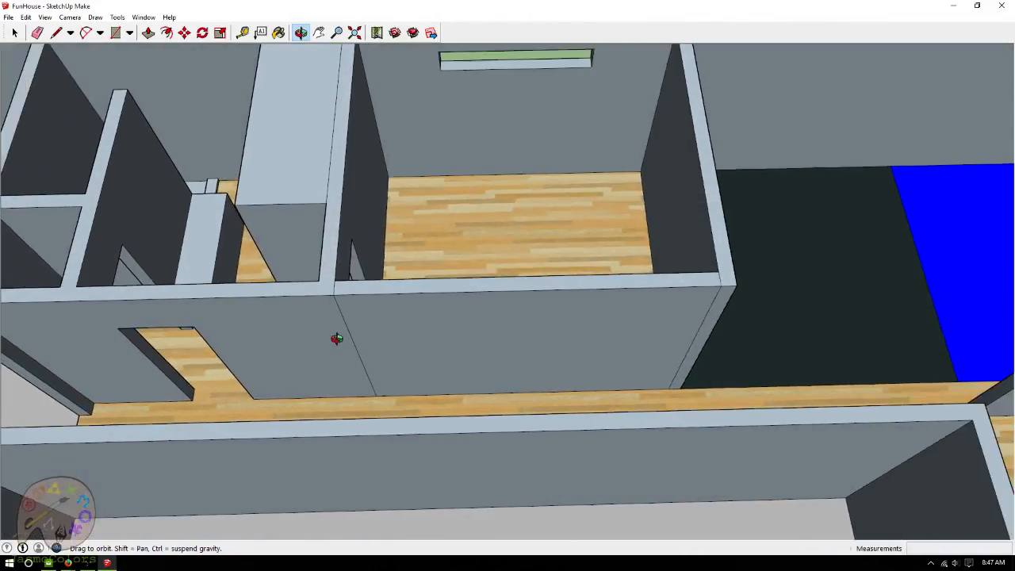
# Place floor guides at the windowed room's inner corner by the blue-floored area, 3" inward from it, and another 30" along the hallway wall.
pyautogui.moveTo(554, 273); pyautogui.dragTo(563, 303)
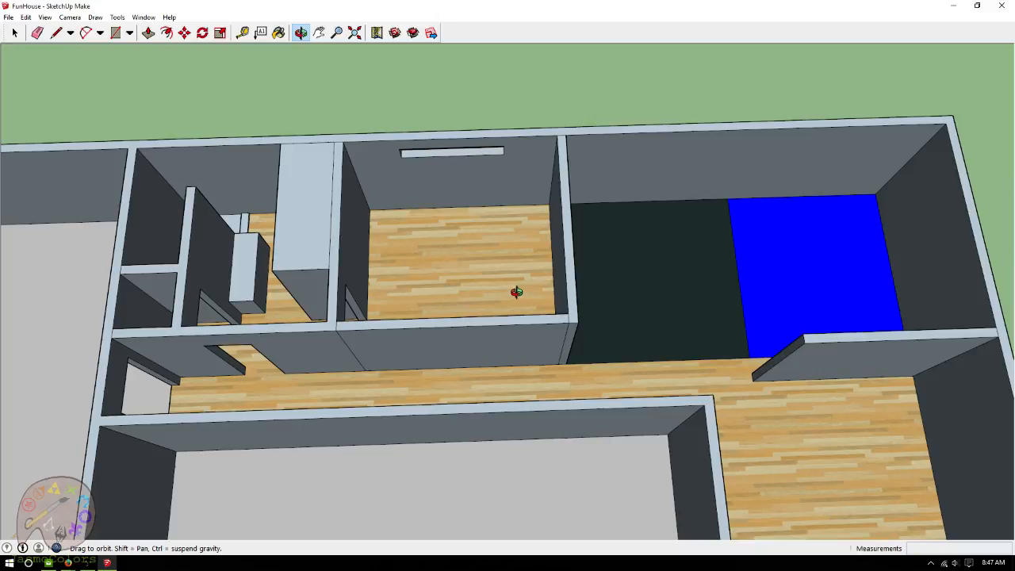
pyautogui.click(243, 32)
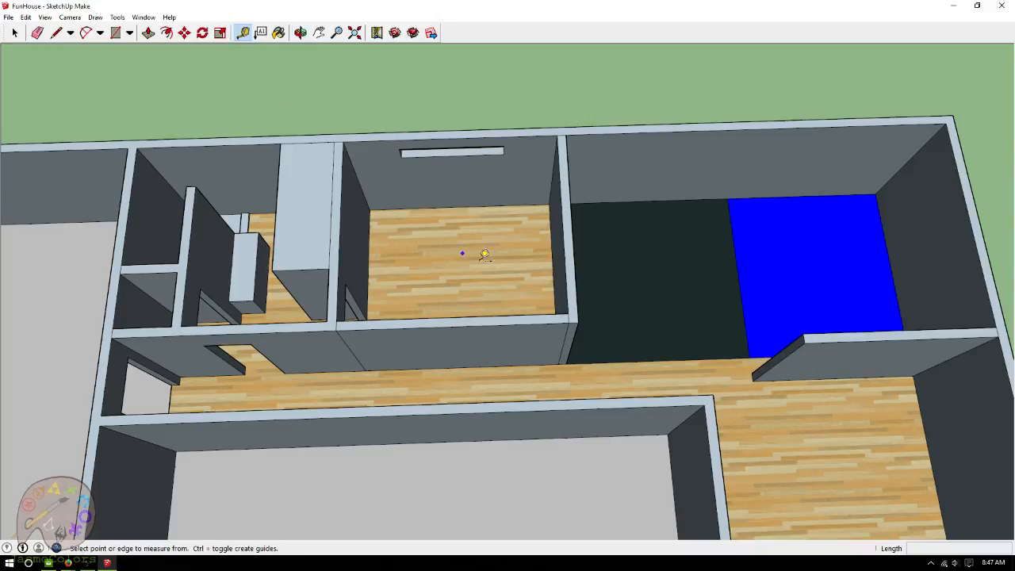
pyautogui.scroll(5, 562, 326)
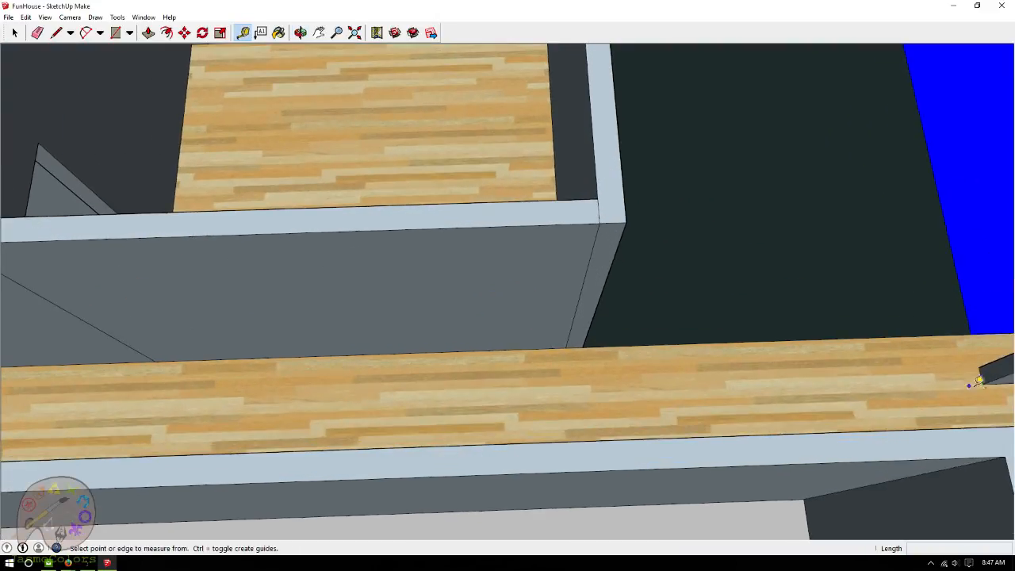
pyautogui.click(982, 376)
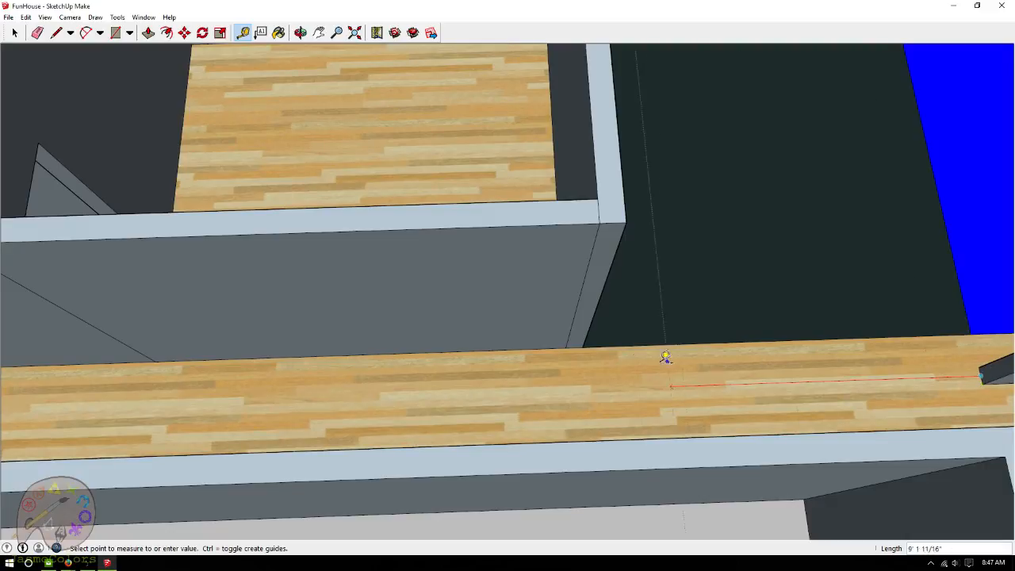
pyautogui.click(571, 343)
pyautogui.click(570, 377)
pyautogui.write("3'")
pyautogui.press('Return')
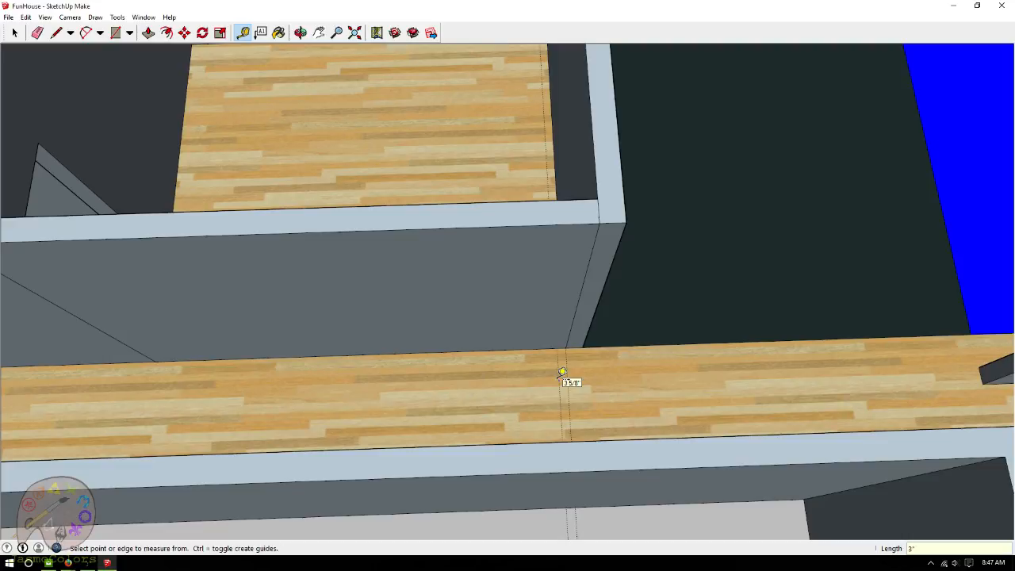
pyautogui.click(563, 372)
pyautogui.write("30'")
pyautogui.press('Return')
# Place two vertical guides up the hallway wall at the floor guides and a horizontal guide marking the doorway's head.
pyautogui.click(574, 313)
pyautogui.click(564, 338)
pyautogui.click(574, 308)
pyautogui.click(478, 344)
pyautogui.click(500, 348)
pyautogui.press('Return')
# Draw the doorway rectangle between the guides and push it 5 1/4" through the hallway wall.
pyautogui.click(115, 33)
pyautogui.click(458, 266)
pyautogui.click(562, 346)
pyautogui.click(148, 33)
pyautogui.click(498, 342)
pyautogui.click(505, 326)
pyautogui.click(502, 335)
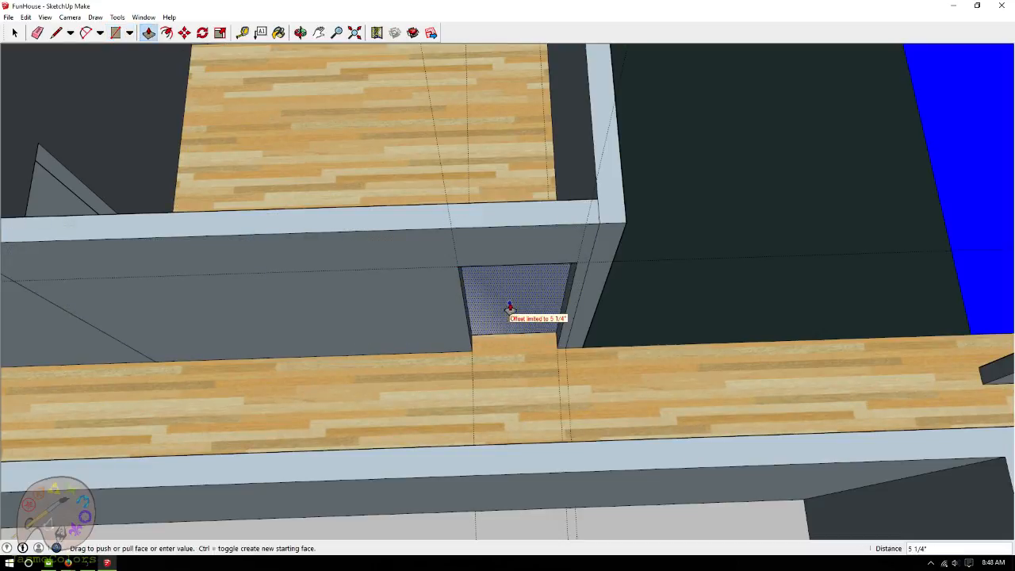
pyautogui.click(510, 310)
# Delete all the guides around the new hallway doorway.
pyautogui.click(25, 17)
pyautogui.click(38, 114)
pyautogui.scroll(-5, 529, 370)
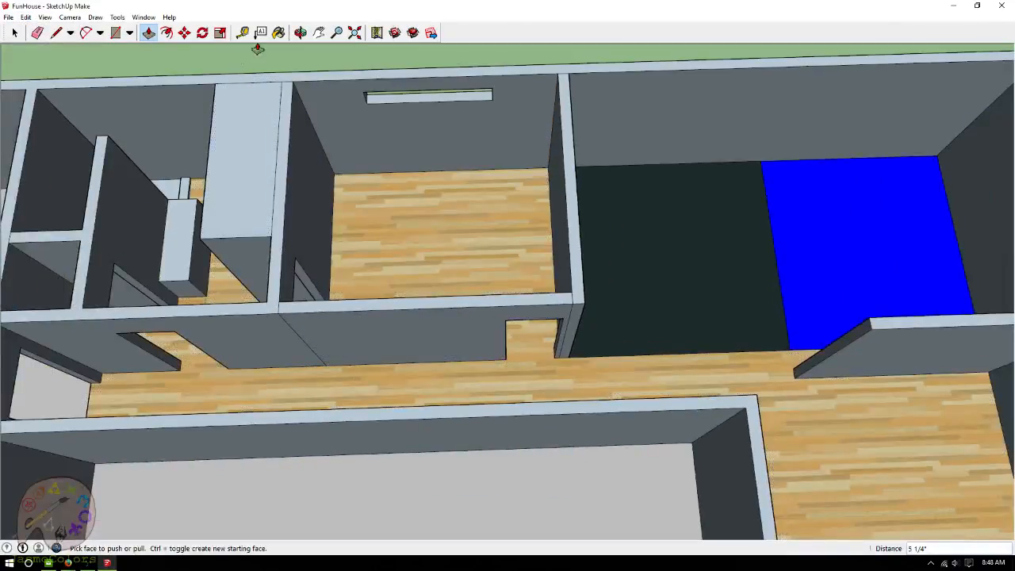
# Examine the whole house layout from several sides, including the new doorway, courtyard area and kitchen.
pyautogui.click(301, 33)
pyautogui.moveTo(403, 198); pyautogui.dragTo(904, 216)
pyautogui.scroll(-5, 508, 195)
pyautogui.moveTo(650, 216)
pyautogui.mouseDown()
pyautogui.moveTo(587, 208)
pyautogui.moveTo(654, 211)
pyautogui.mouseUp()
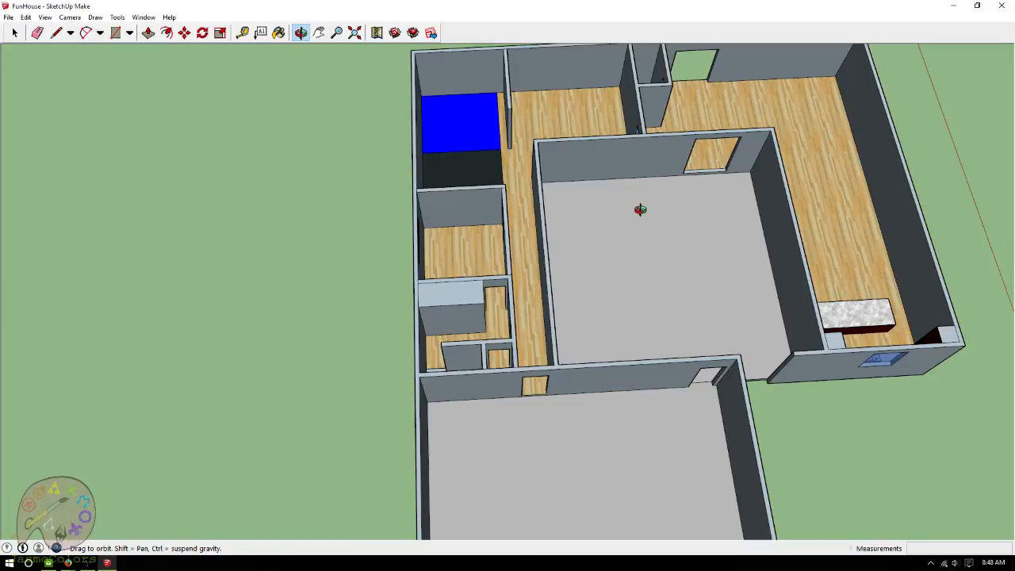
pyautogui.moveTo(576, 310); pyautogui.dragTo(535, 378)
pyautogui.scroll(-2, 476, 345)
pyautogui.scroll(4, 805, 351)
pyautogui.moveTo(707, 338); pyautogui.dragTo(553, 389)
pyautogui.scroll(-5, 526, 368)
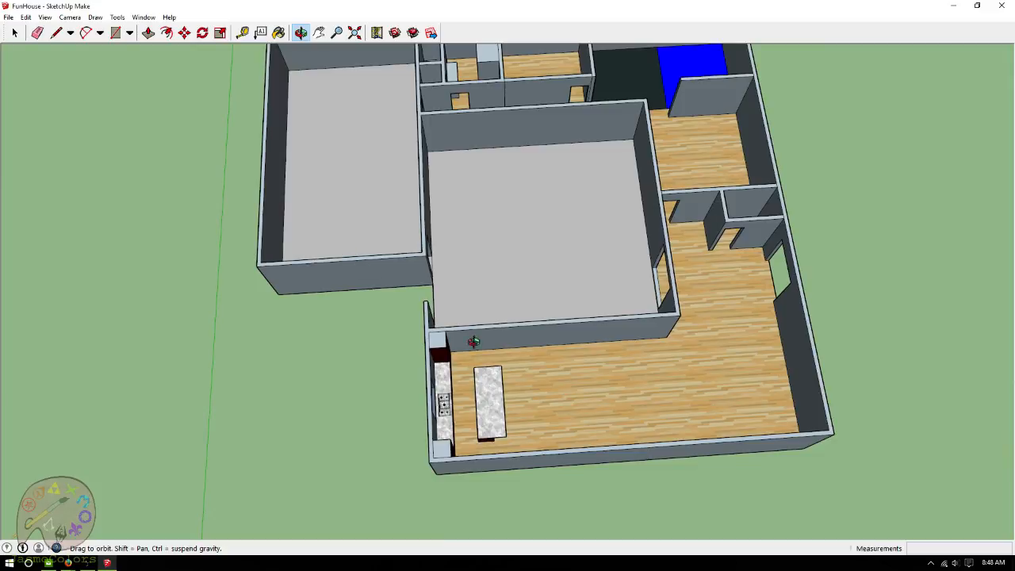
# Place a vertical guide on the kitchen's inner wall 3' from the tall cabinet and another 3' beyond it.
pyautogui.scroll(5, 498, 361)
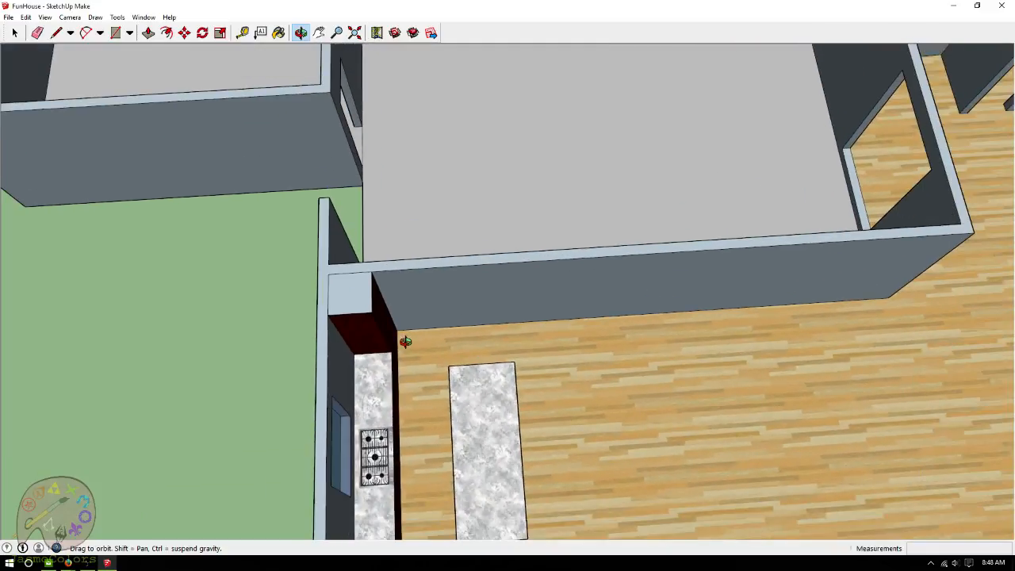
pyautogui.moveTo(495, 370); pyautogui.dragTo(498, 264)
pyautogui.scroll(4, 468, 333)
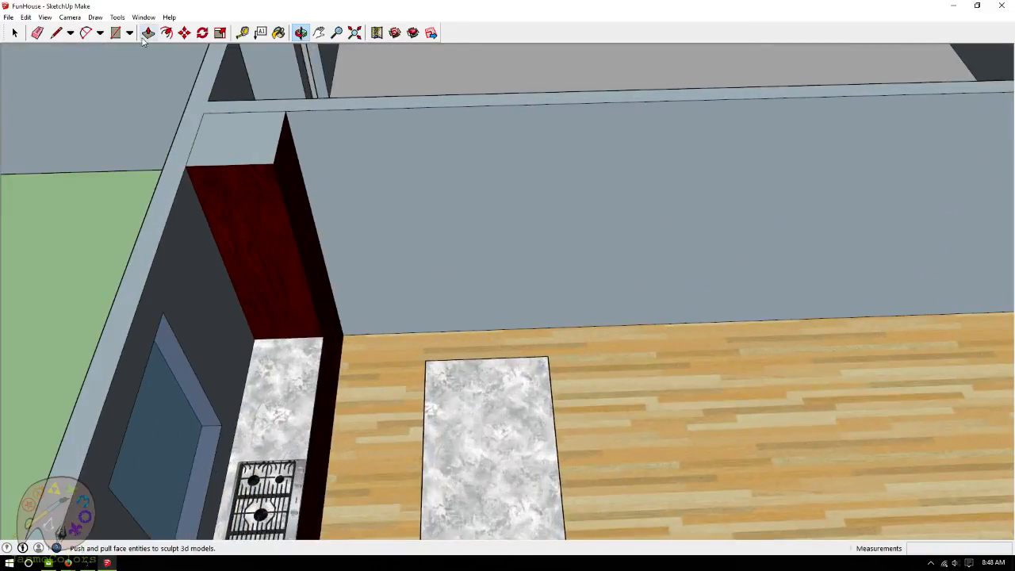
pyautogui.click(242, 33)
pyautogui.click(299, 166)
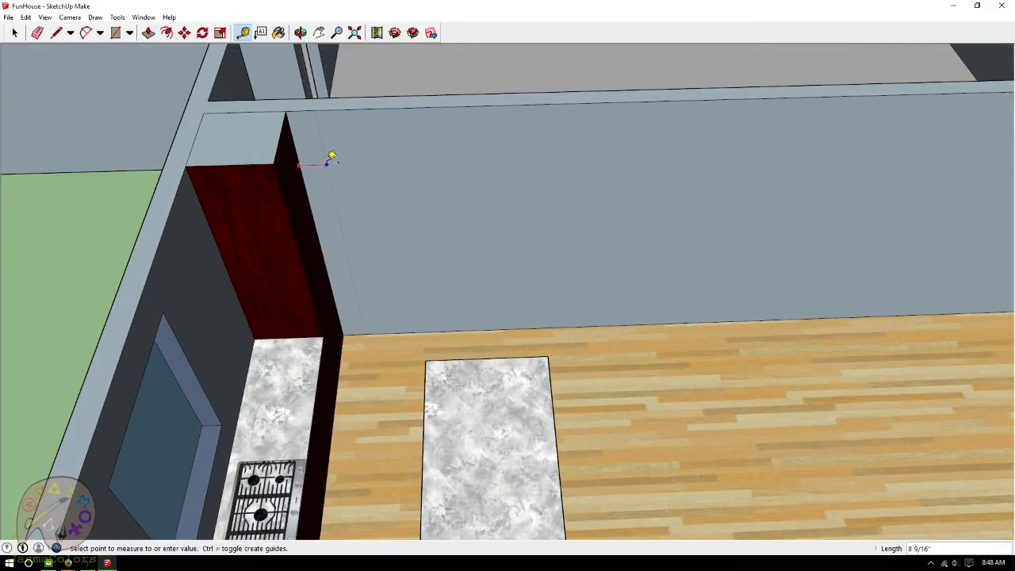
pyautogui.write("3'")
pyautogui.press('Return')
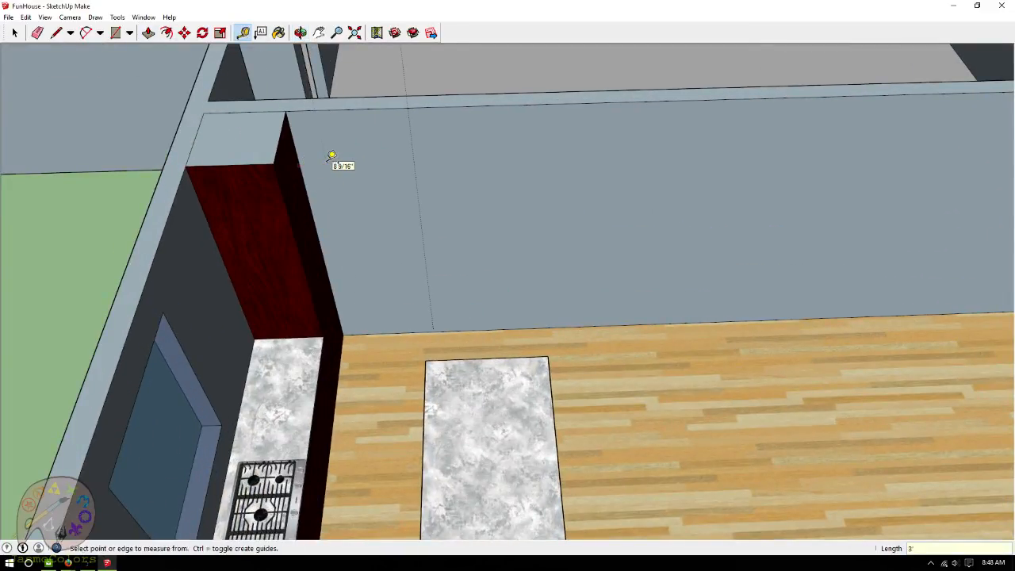
pyautogui.click(413, 165)
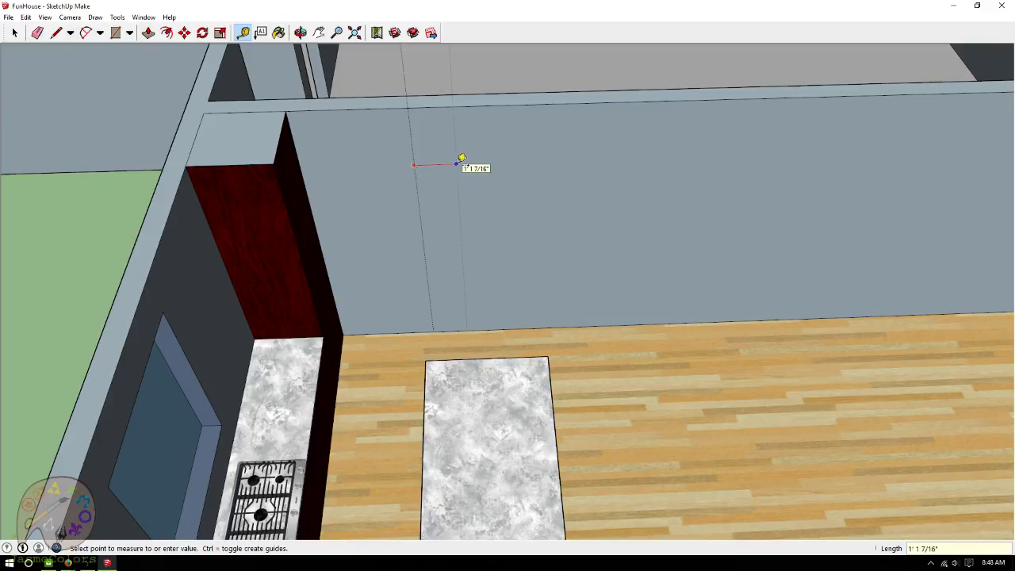
pyautogui.write("3'")
pyautogui.press('Return')
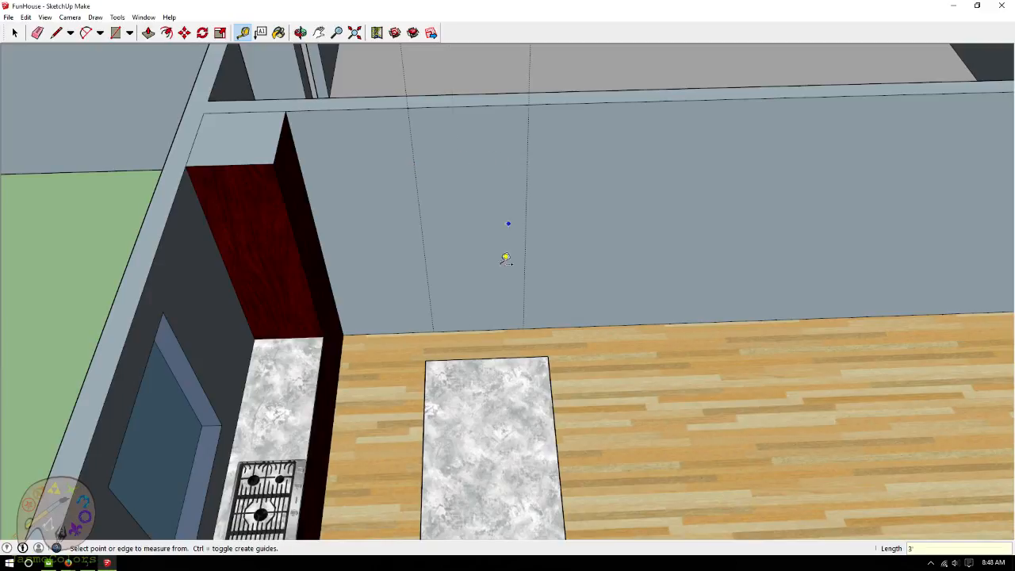
# Place a horizontal guide on the kitchen's inner wall 8' above the floor.
pyautogui.scroll(-2, 401, 283)
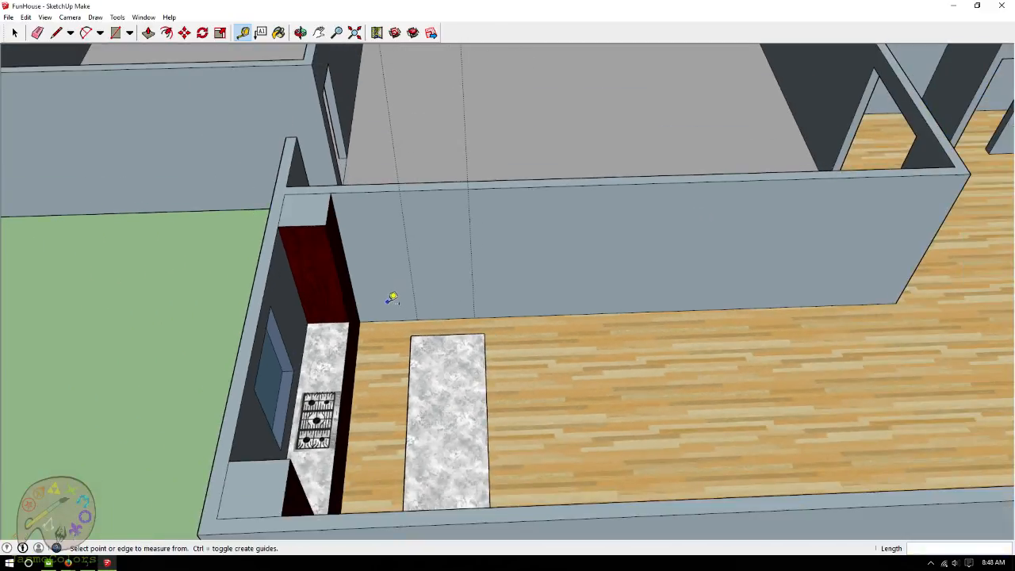
pyautogui.scroll(2, 442, 296)
pyautogui.click(443, 320)
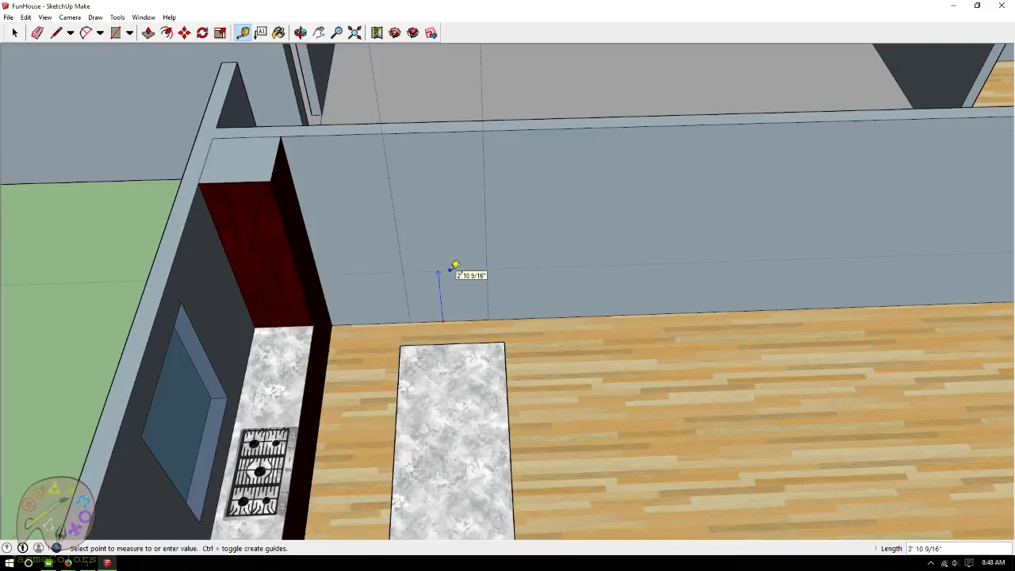
pyautogui.write("8'")
pyautogui.press('Return')
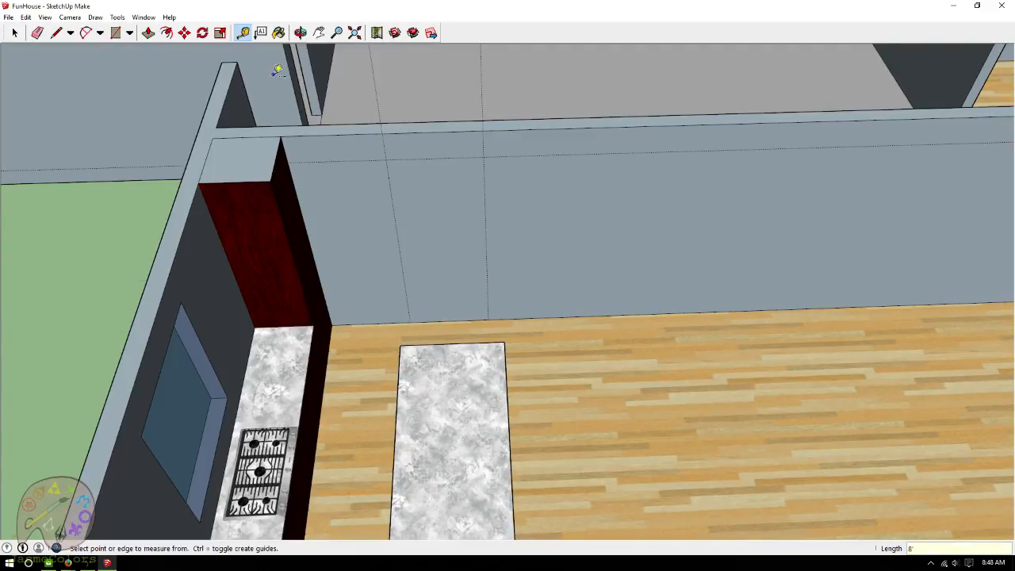
# Draw the doorway rectangle between the guides on the kitchen's inner wall and push it through the wall.
pyautogui.click(115, 33)
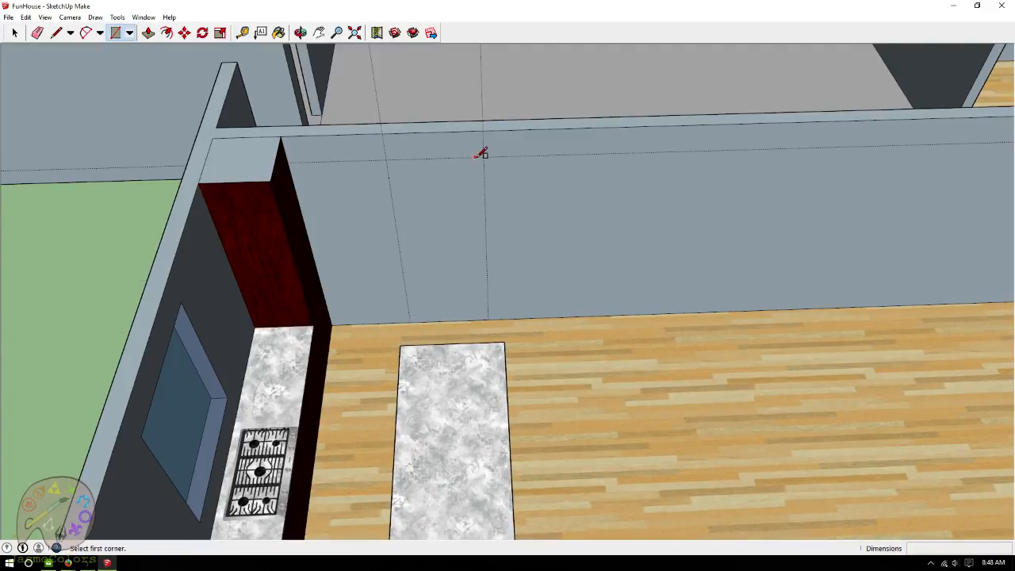
pyautogui.click(386, 160)
pyautogui.click(494, 316)
pyautogui.click(148, 32)
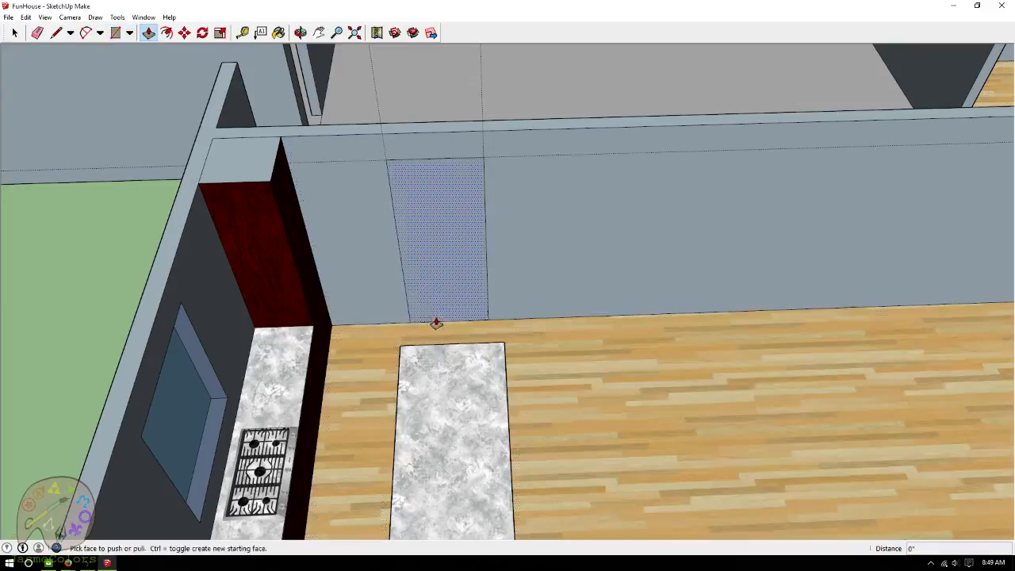
pyautogui.click(443, 302)
pyautogui.click(449, 284)
# Check the kitchen doorway from the other side of the wall and delete all the guides.
pyautogui.click(300, 32)
pyautogui.moveTo(413, 230); pyautogui.dragTo(351, 120)
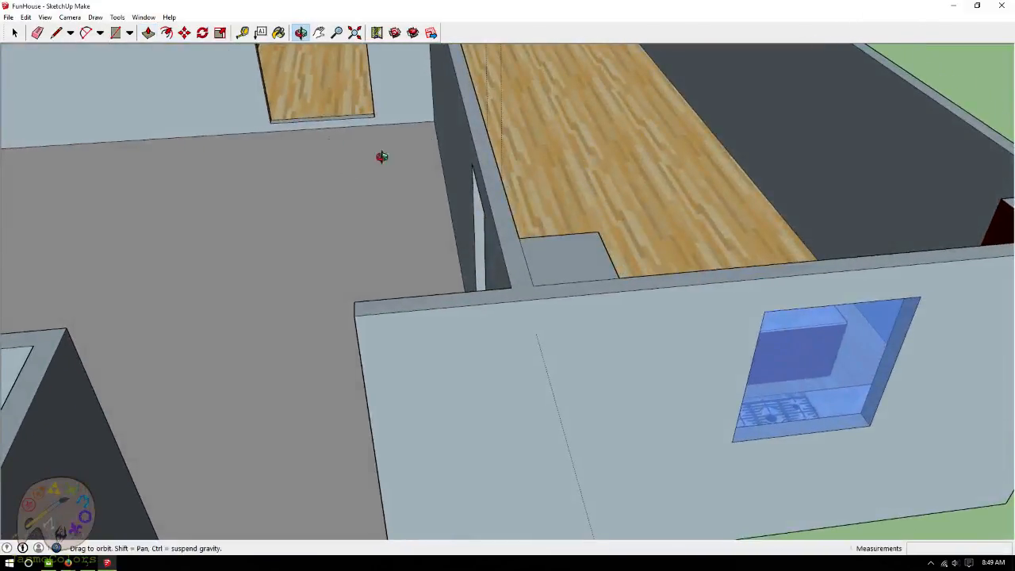
pyautogui.scroll(-5, 438, 144)
pyautogui.moveTo(462, 203); pyautogui.dragTo(476, 175)
pyautogui.click(27, 17)
pyautogui.click(41, 116)
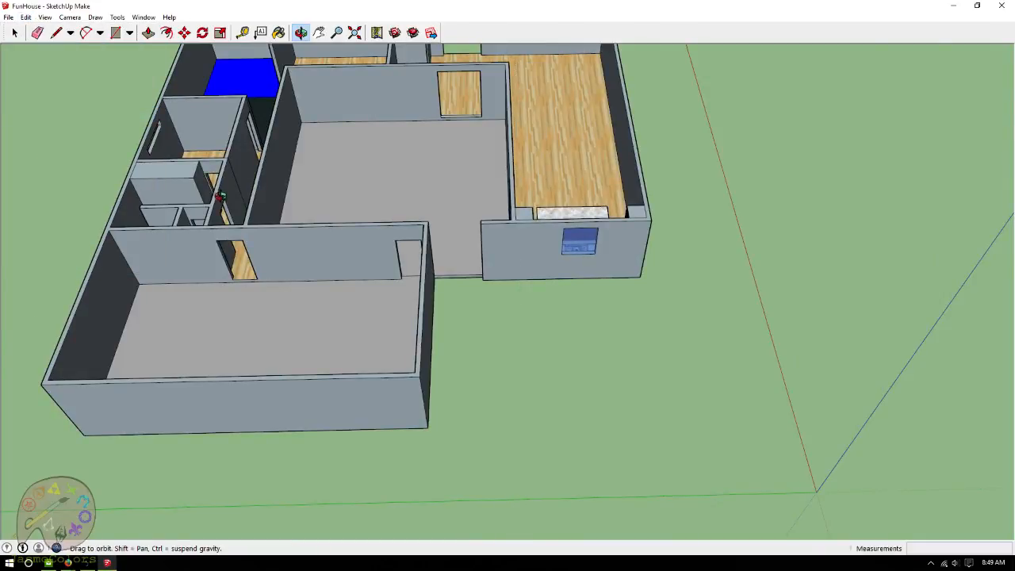
# Examine the house from several angles, looking at the kitchen doorway and the rooms around the large central area.
pyautogui.moveTo(424, 292); pyautogui.dragTo(722, 222)
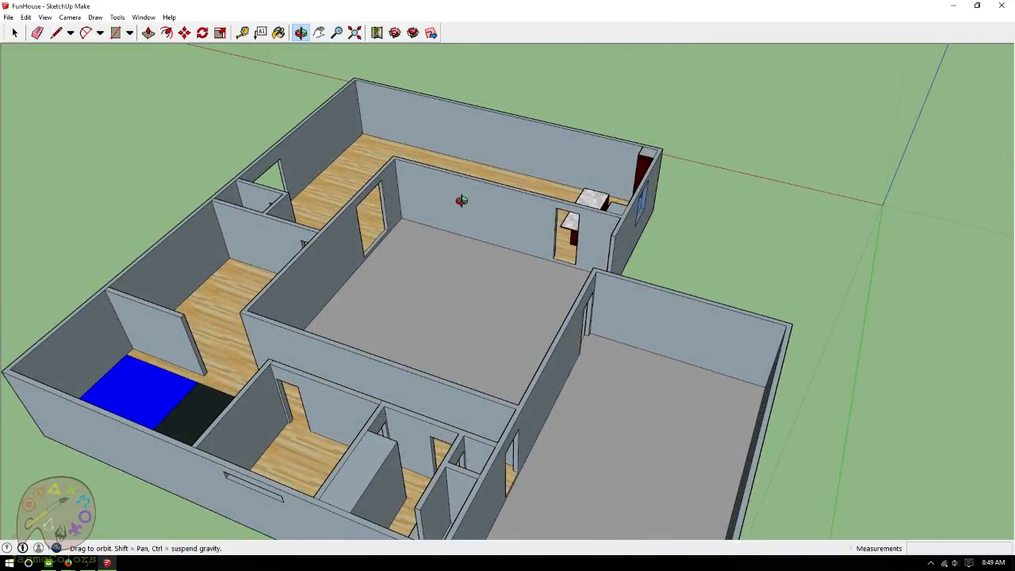
pyautogui.moveTo(559, 227); pyautogui.dragTo(422, 211)
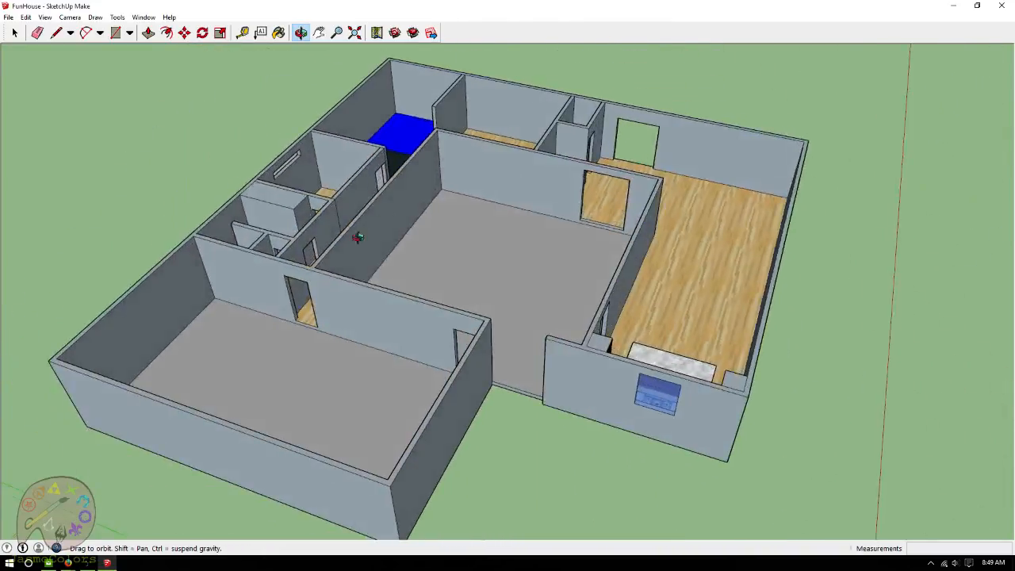
pyautogui.moveTo(448, 248); pyautogui.dragTo(746, 215)
pyautogui.moveTo(507, 237); pyautogui.dragTo(467, 240)
pyautogui.scroll(3, 415, 148)
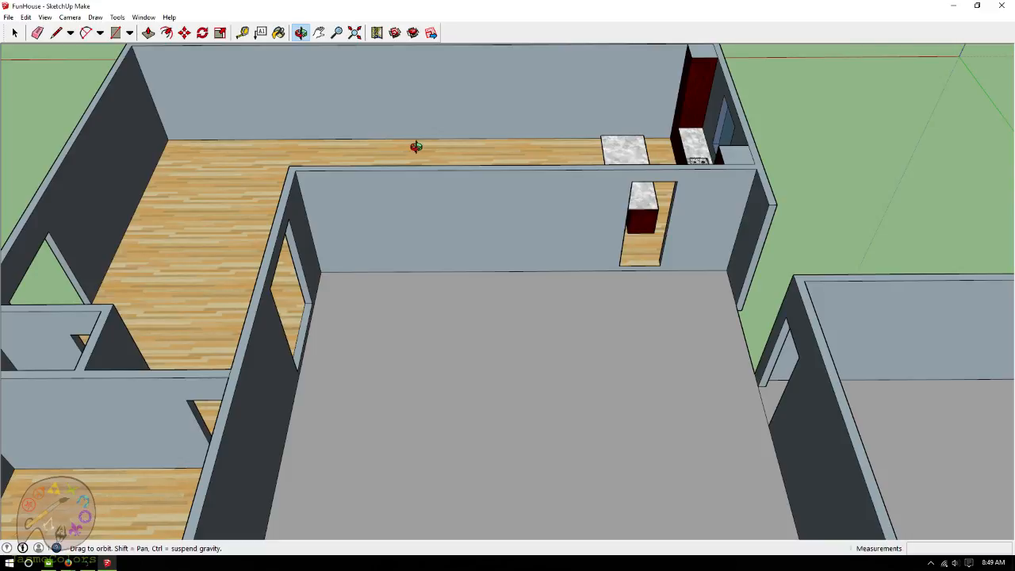
pyautogui.moveTo(693, 201); pyautogui.dragTo(976, 200)
pyautogui.moveTo(449, 247); pyautogui.dragTo(592, 231)
# Place a horizontal guide 1' below the top edge of the kitchen's inner wall, beside the doorway.
pyautogui.scroll(4, 390, 255)
pyautogui.scroll(3, 302, 280)
pyautogui.moveTo(463, 290); pyautogui.dragTo(428, 231)
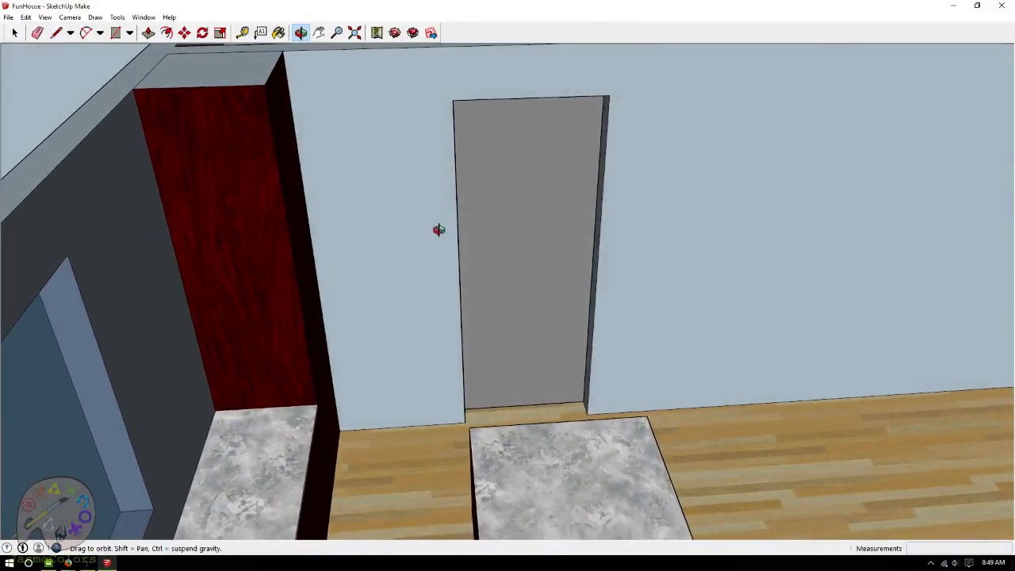
pyautogui.click(242, 32)
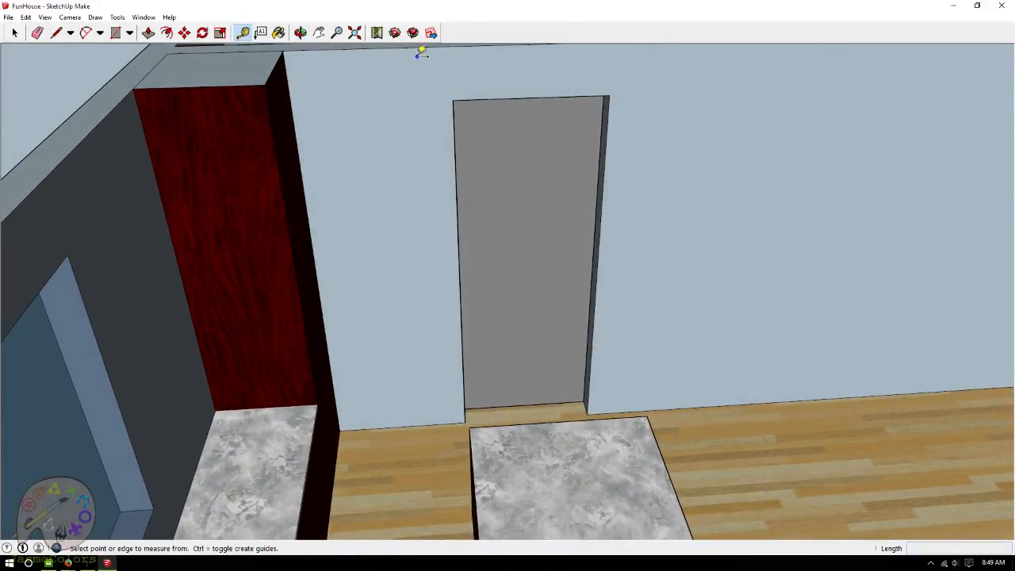
pyautogui.click(408, 48)
pyautogui.click(490, 94)
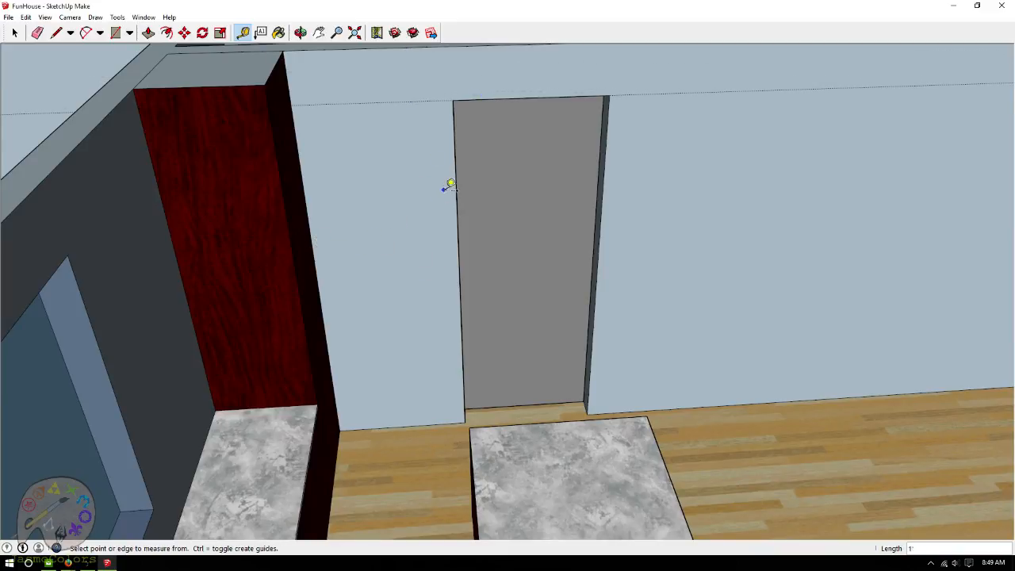
# Place vertical guides 6" in from the doorway and the tall cabinet, and a horizontal guide 1' above the floor.
pyautogui.click(460, 165)
pyautogui.press('Return')
pyautogui.click(307, 166)
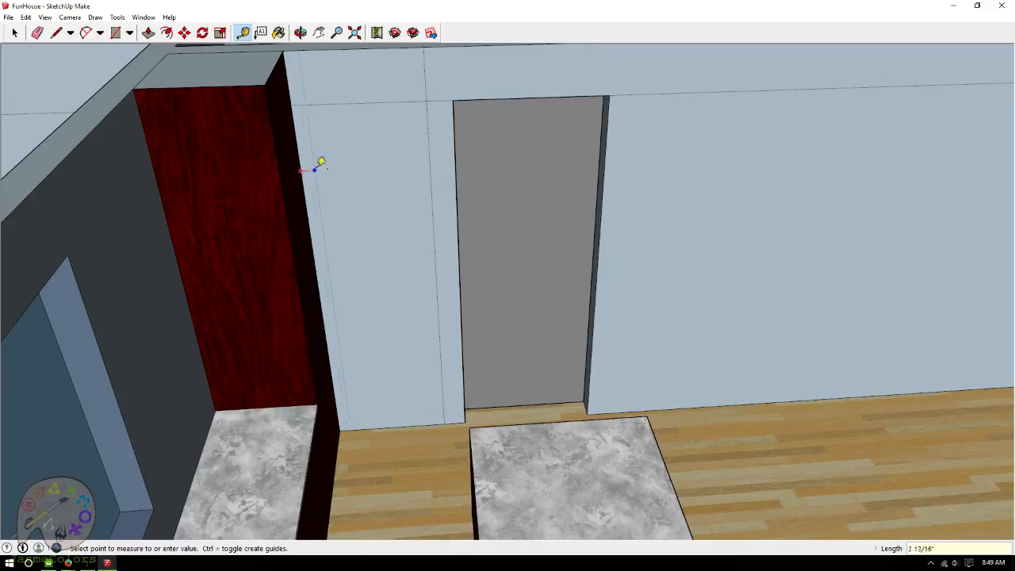
pyautogui.press('Return')
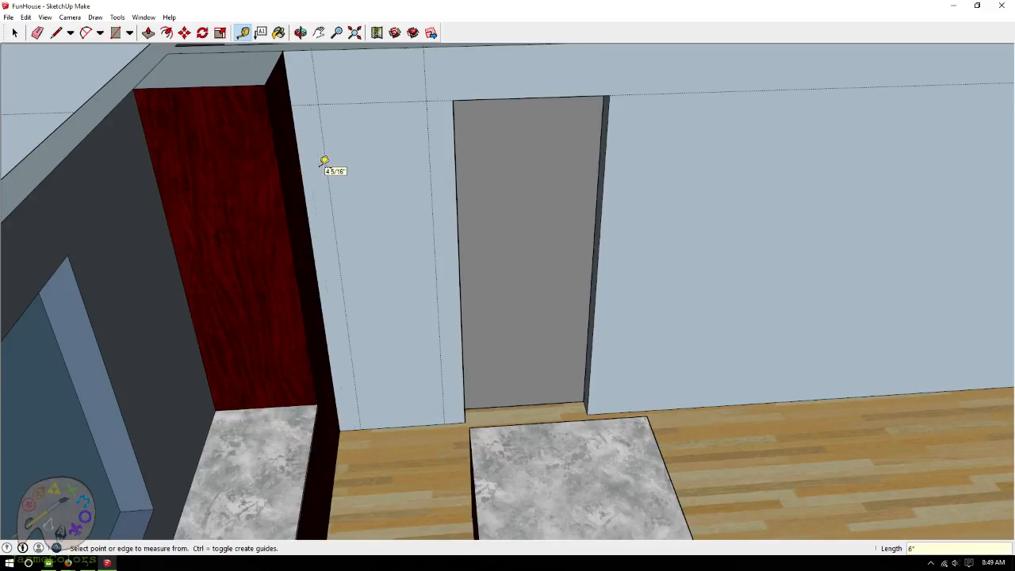
pyautogui.click(397, 415)
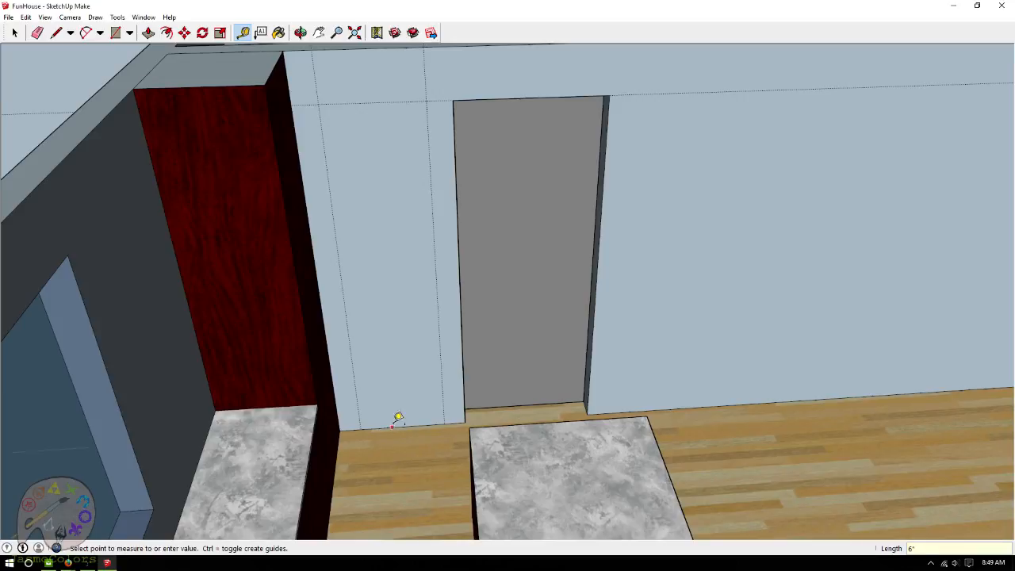
pyautogui.click(403, 394)
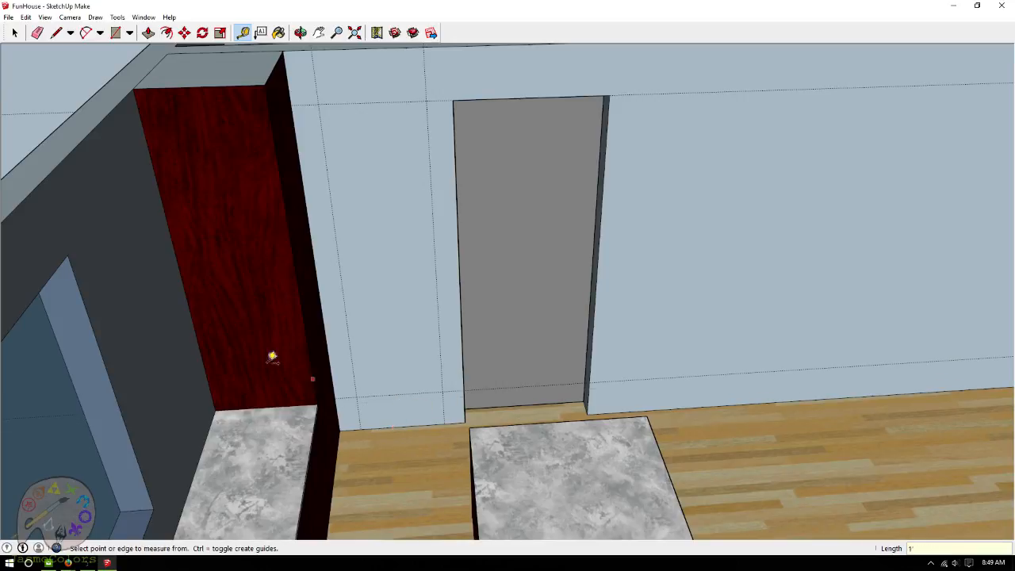
# Draw a 7' by 2' rectangle between the guides beside the kitchen doorway and push it 6" through the wall to make an opening.
pyautogui.click(119, 35)
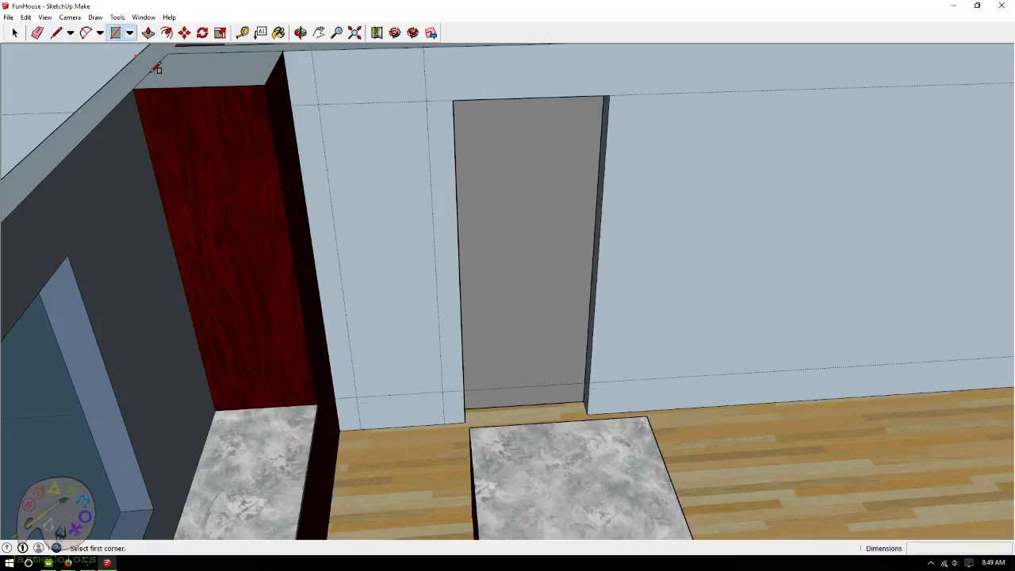
pyautogui.click(318, 104)
pyautogui.click(444, 392)
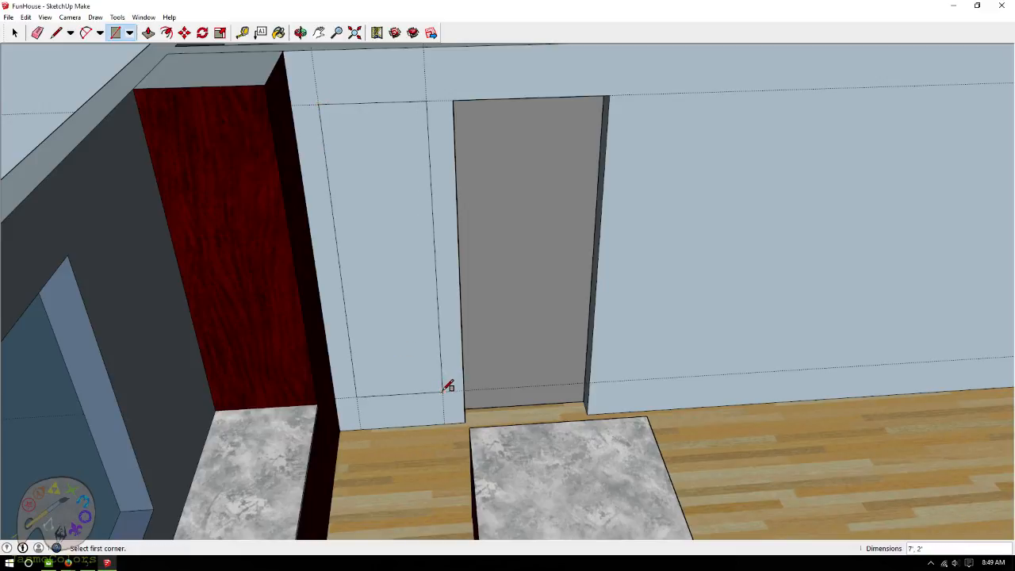
pyautogui.click(301, 32)
pyautogui.click(149, 33)
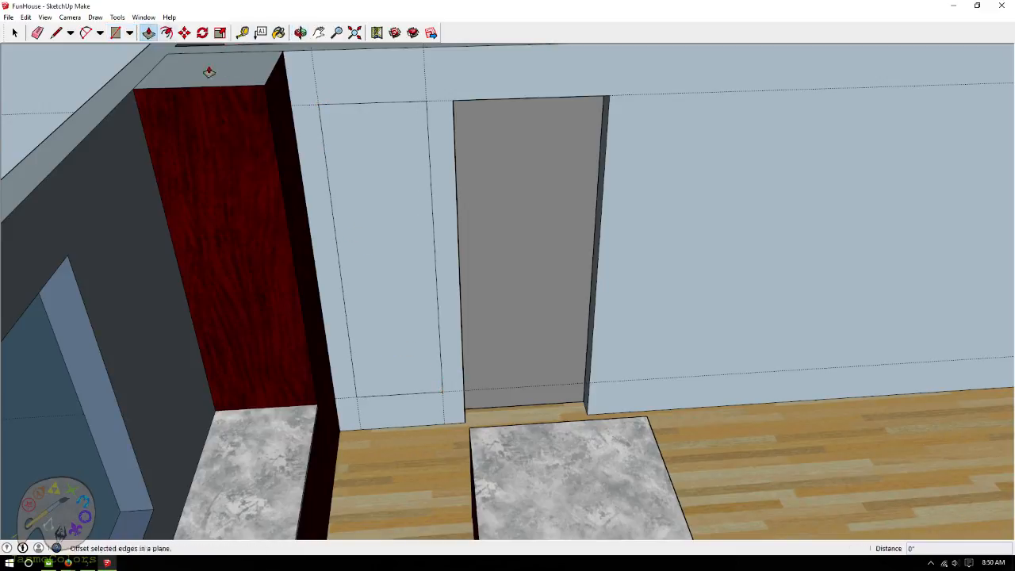
pyautogui.moveTo(374, 386); pyautogui.dragTo(382, 350)
pyautogui.hotkey('ctrl', 'z')
pyautogui.click(381, 337)
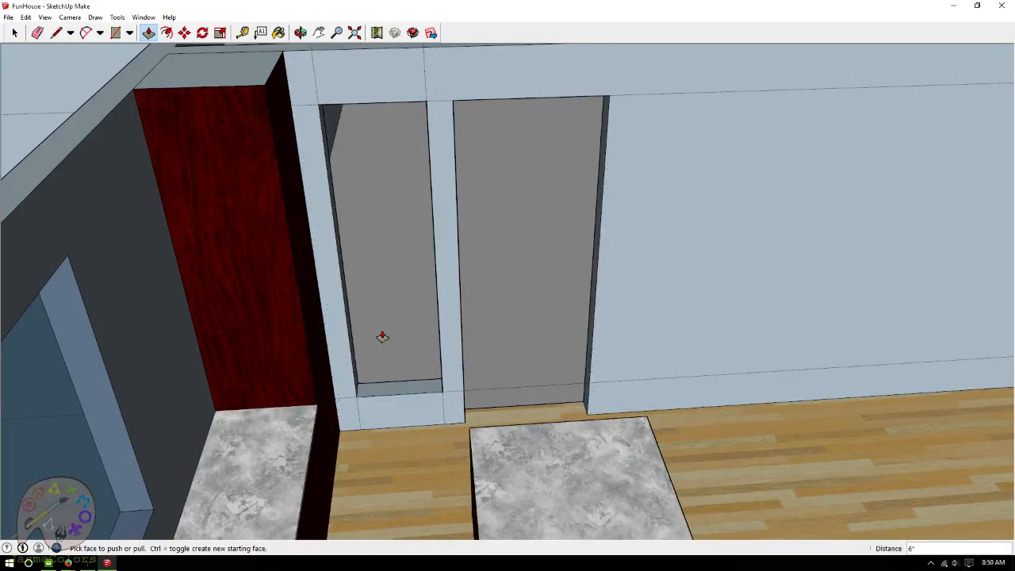
# Draw a 2' line along the far lower edge of the new opening to close its back with a face.
pyautogui.click(55, 33)
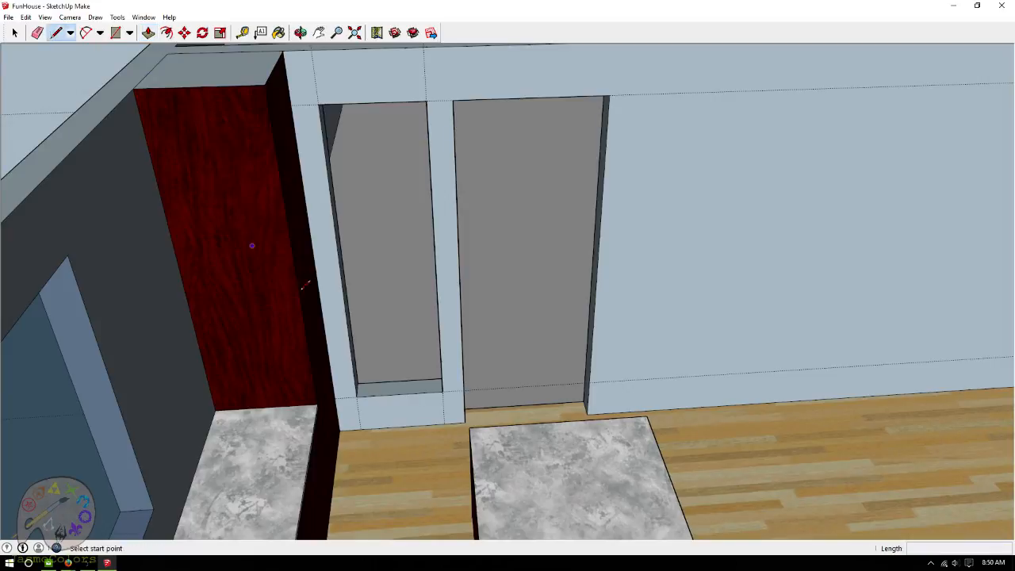
pyautogui.scroll(5, 413, 344)
pyautogui.click(326, 389)
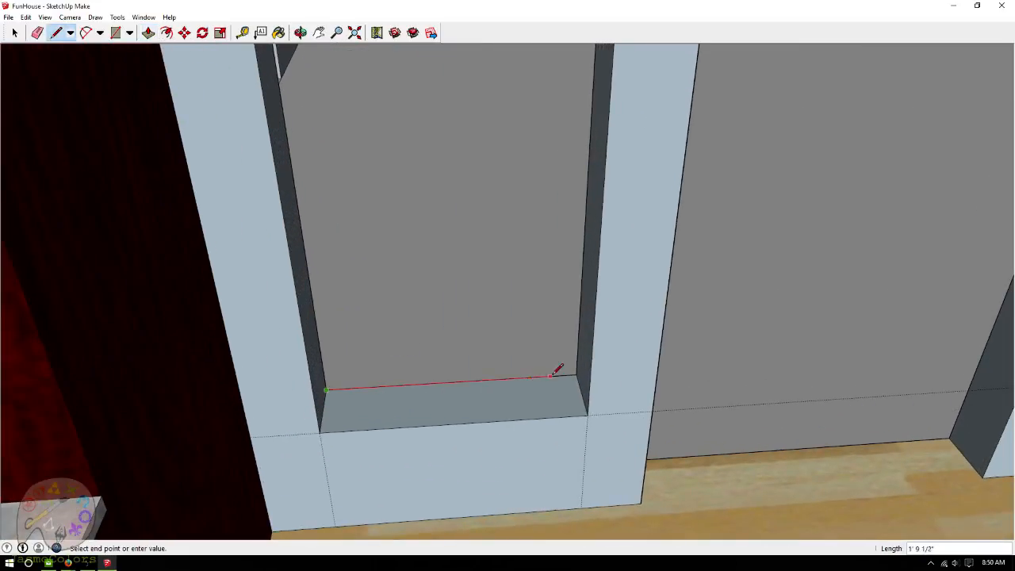
pyautogui.click(575, 373)
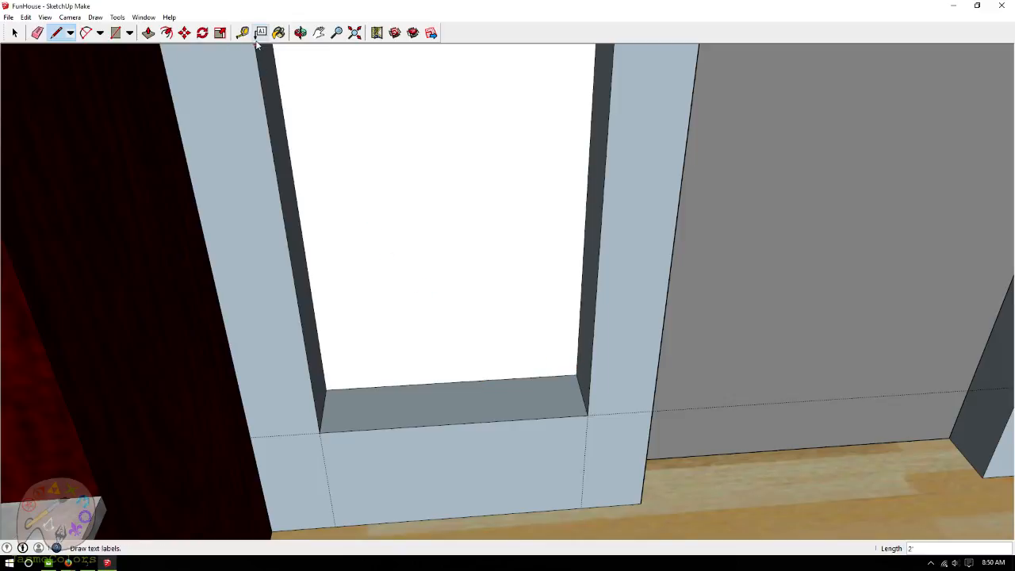
# Paint the opening's back face with Translucent_Glass_Blue from the Translucent materials.
pyautogui.click(278, 33)
pyautogui.click(15, 88)
pyautogui.click(104, 101)
pyautogui.click(84, 215)
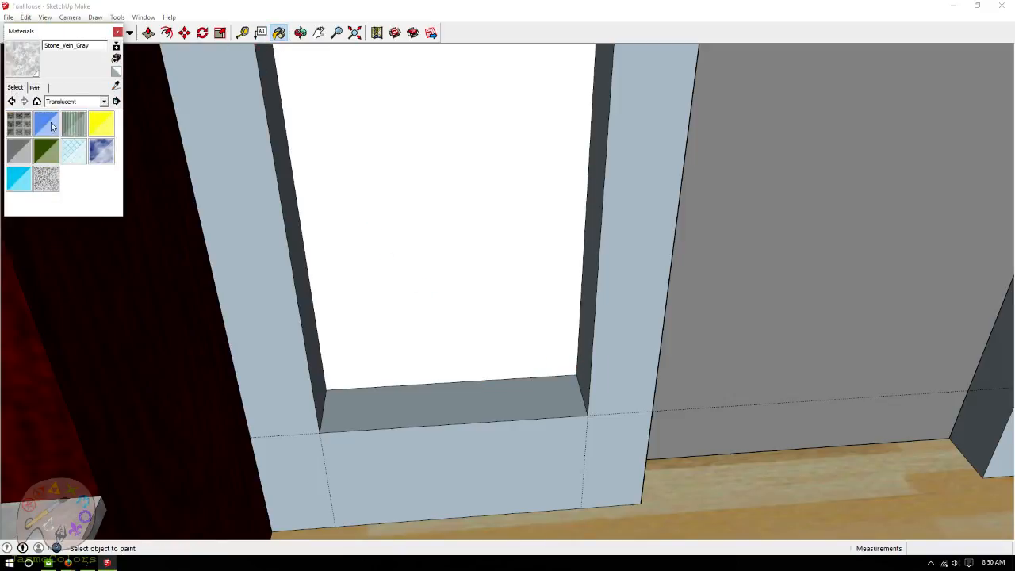
pyautogui.click(46, 124)
pyautogui.click(349, 138)
pyautogui.click(118, 32)
# Close the front of the narrow opening with a 2' line along its lower edge and paint that face Translucent_Glass_Blue.
pyautogui.click(55, 33)
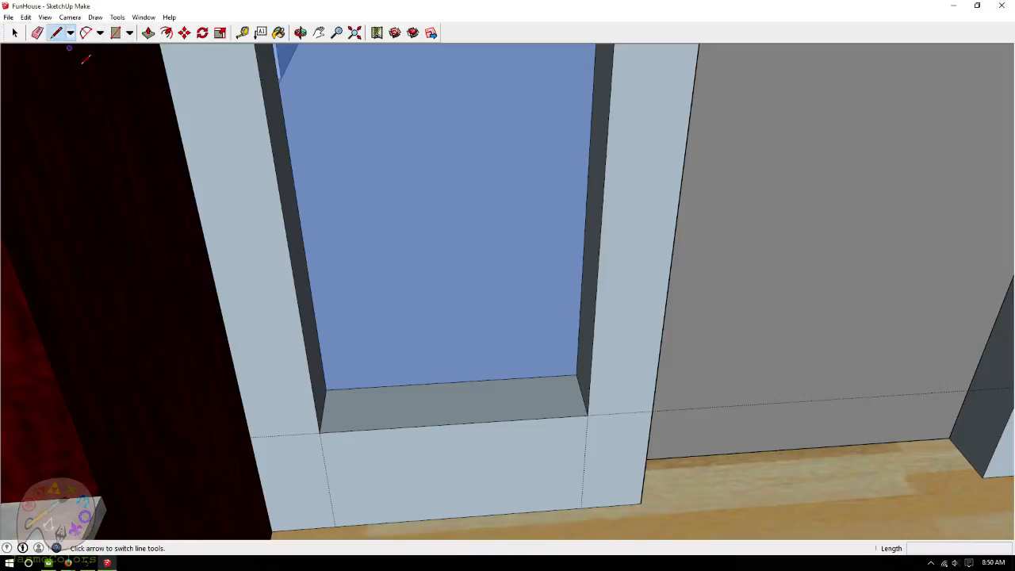
pyautogui.click(320, 432)
pyautogui.click(587, 414)
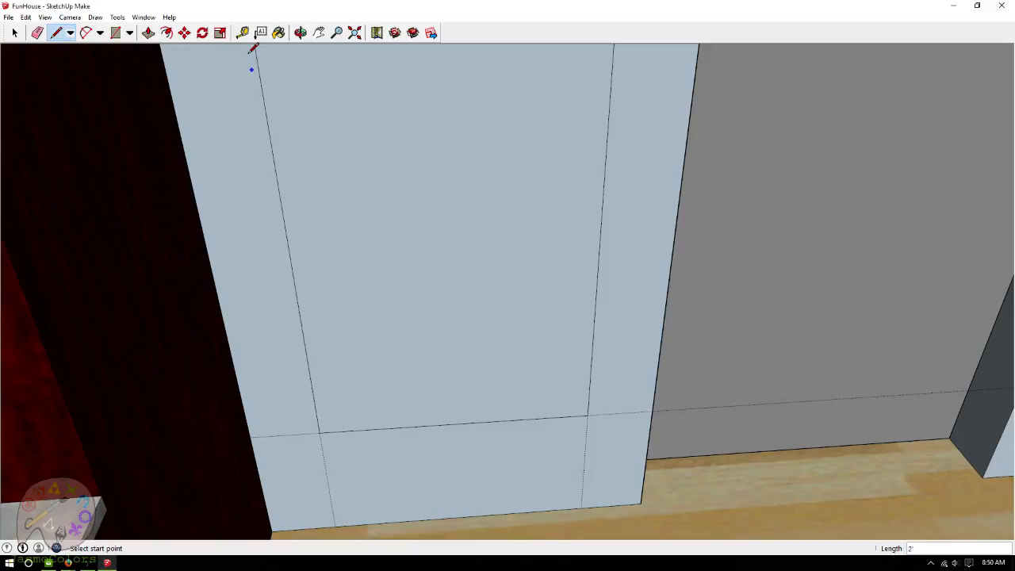
pyautogui.click(117, 32)
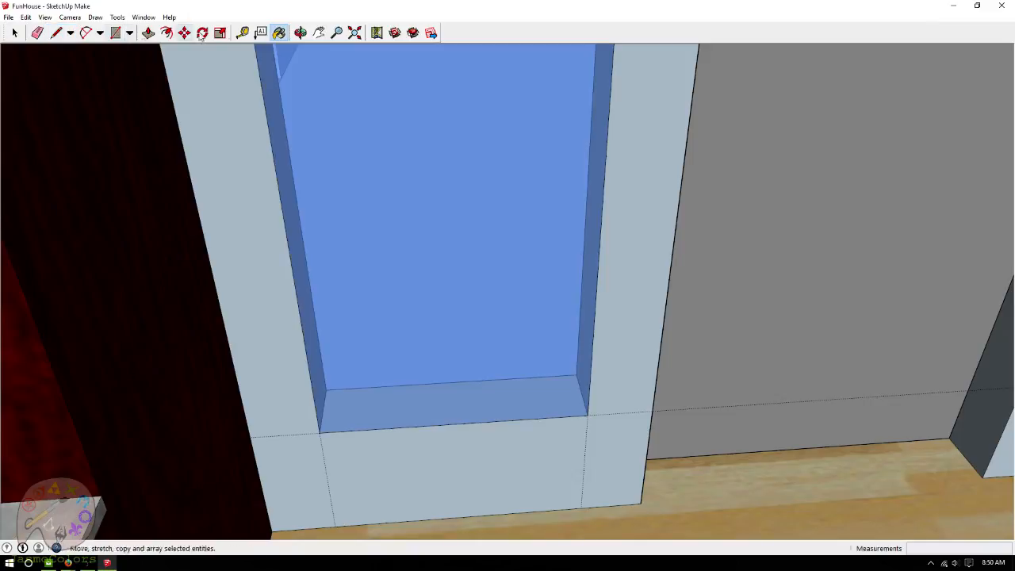
# Try vertical guides 6" in from the doorway and from the far end of the long wall, and undo them.
pyautogui.click(303, 34)
pyautogui.scroll(-10, 274, 238)
pyautogui.moveTo(526, 358); pyautogui.dragTo(497, 256)
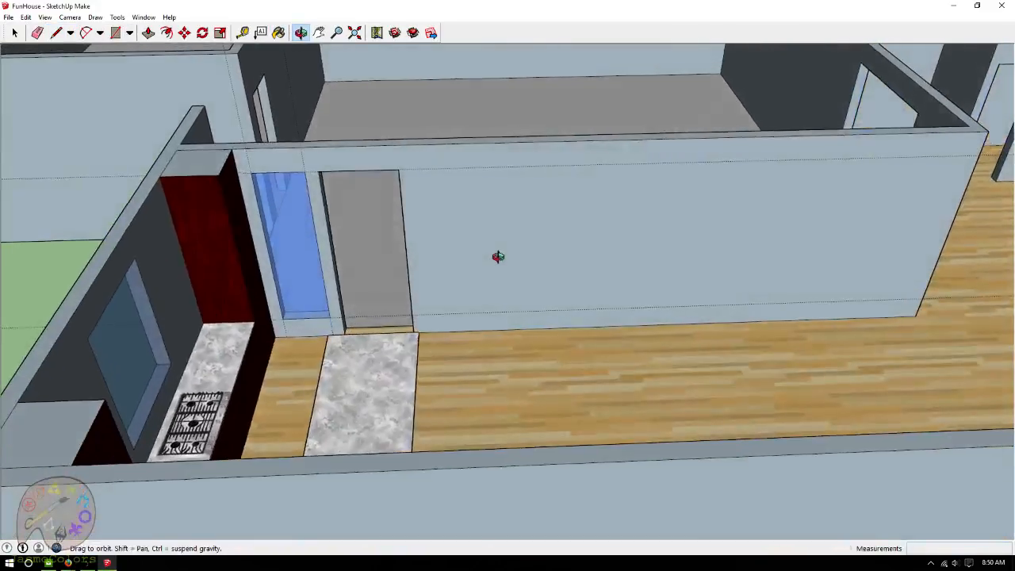
pyautogui.scroll(-3, 289, 286)
pyautogui.scroll(4, 730, 227)
pyautogui.click(243, 31)
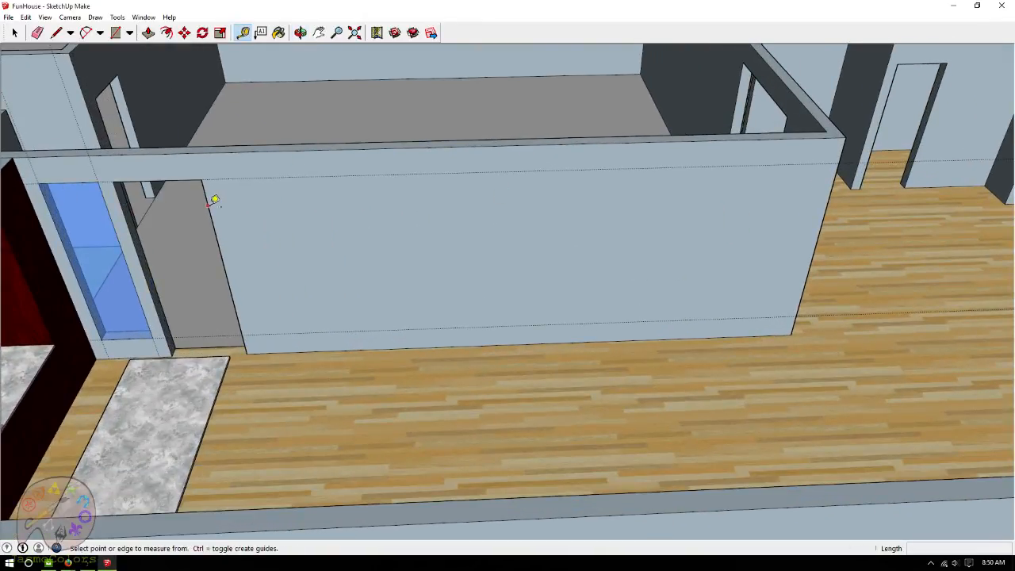
pyautogui.click(209, 204)
pyautogui.press('Return')
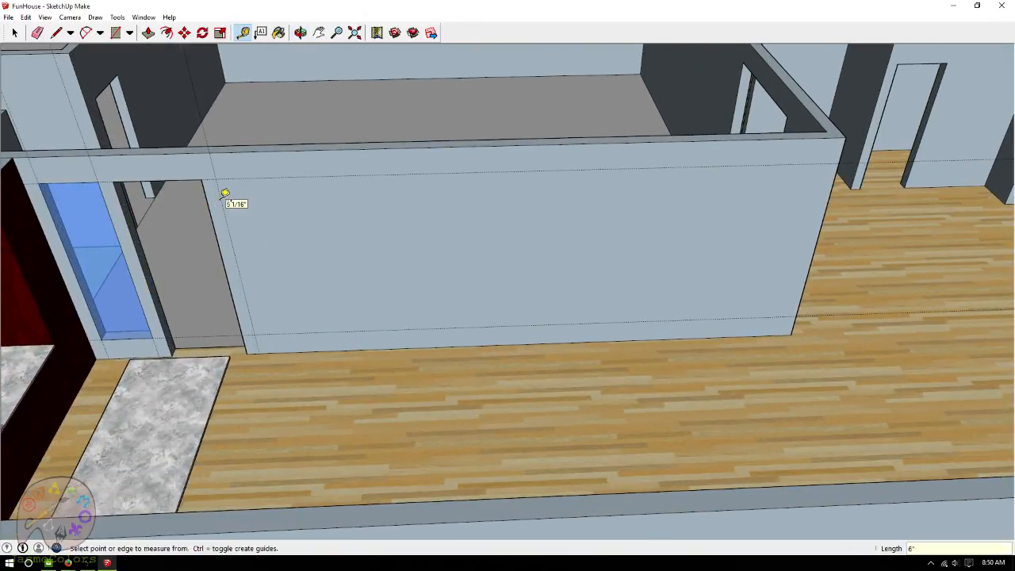
pyautogui.click(841, 186)
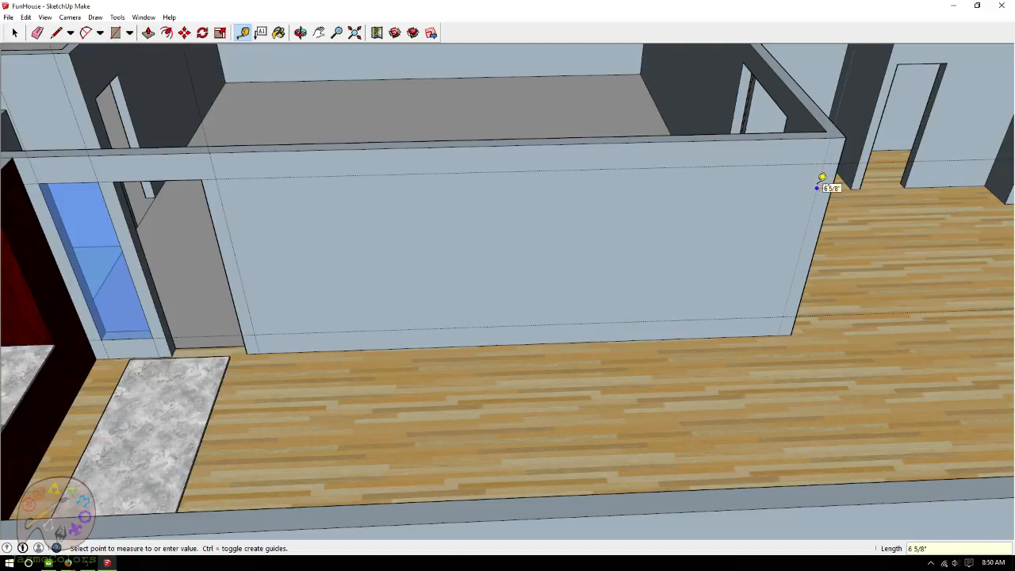
pyautogui.press('Return')
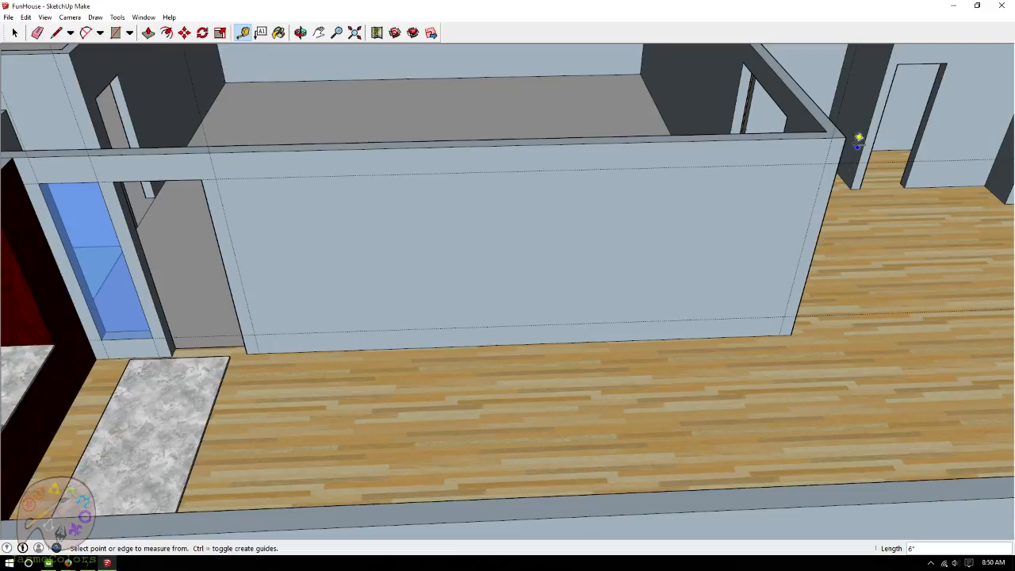
pyautogui.hotkey('ctrl', 'z')
pyautogui.hotkey('ctrl', 'z')
# Place vertical guides 9" in from the kitchen doorway and from the far end of the long wall.
pyautogui.click(222, 237)
pyautogui.click(233, 238)
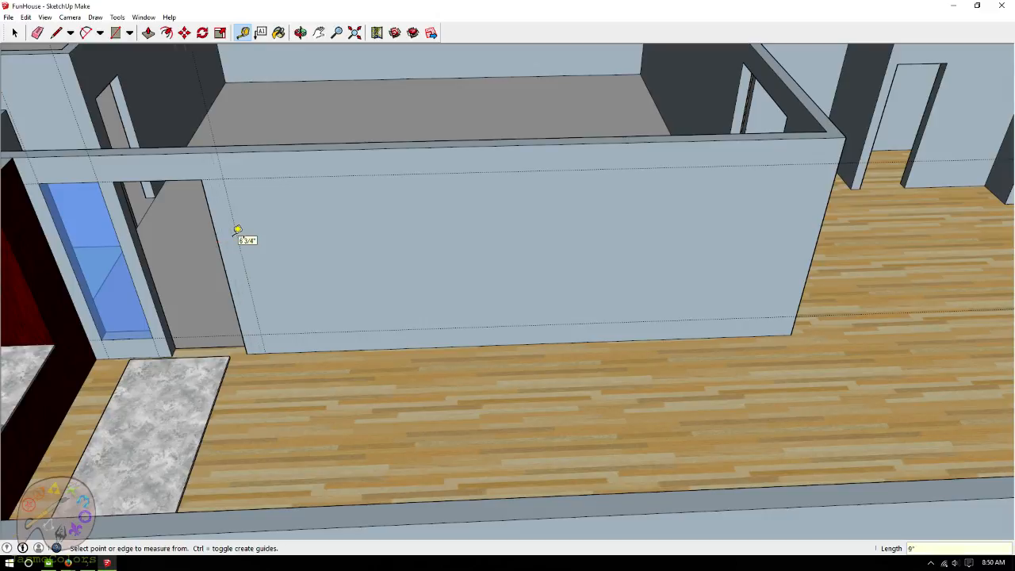
pyautogui.click(837, 190)
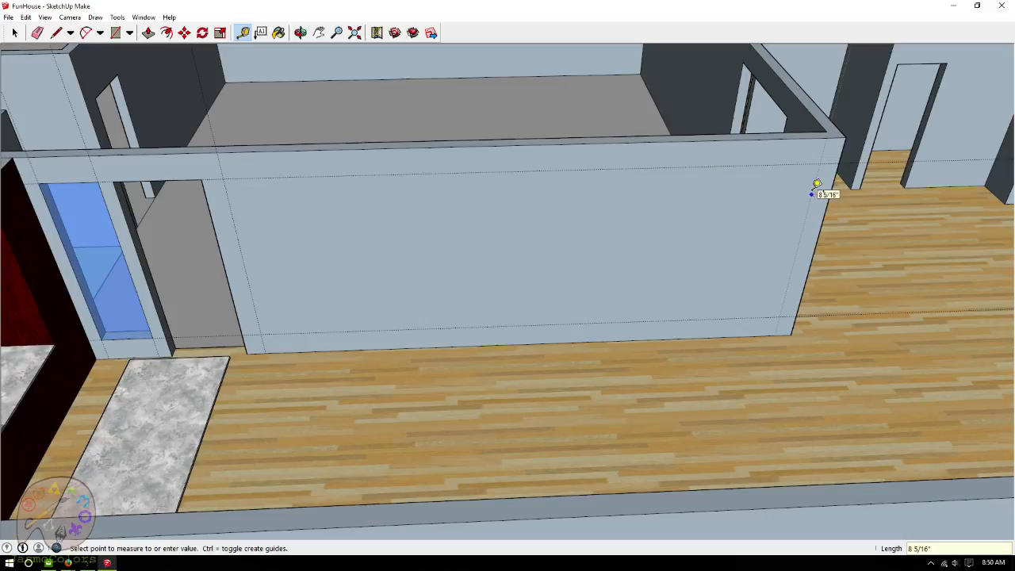
pyautogui.click(818, 184)
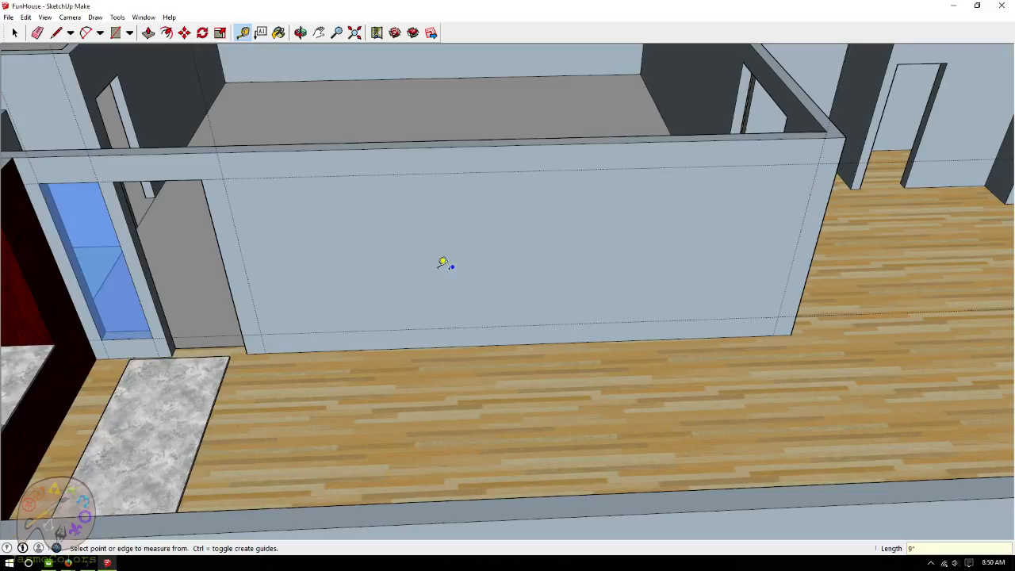
# Draw a 21' by 7' rectangle between the guides on the long wall and push it 6" through to cut a wide window opening.
pyautogui.scroll(-3, 297, 243)
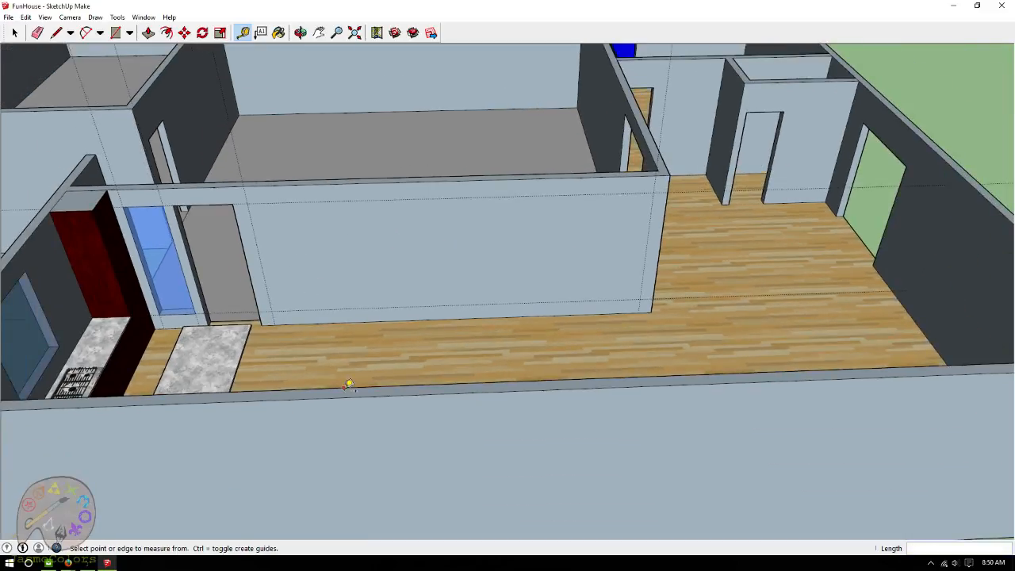
pyautogui.scroll(-2, 395, 444)
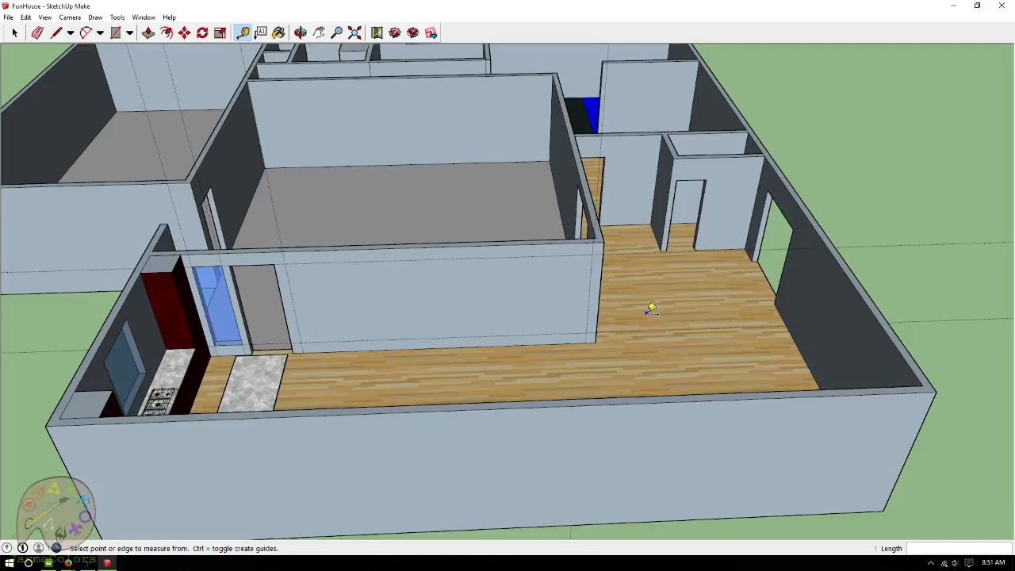
pyautogui.scroll(-2, 687, 451)
pyautogui.scroll(4, 511, 358)
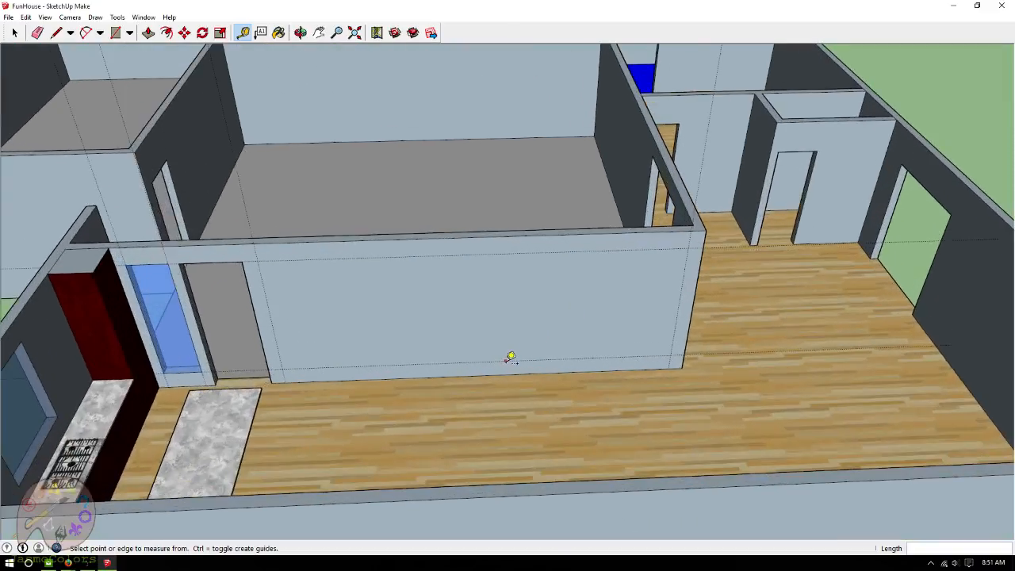
pyautogui.scroll(3, 526, 360)
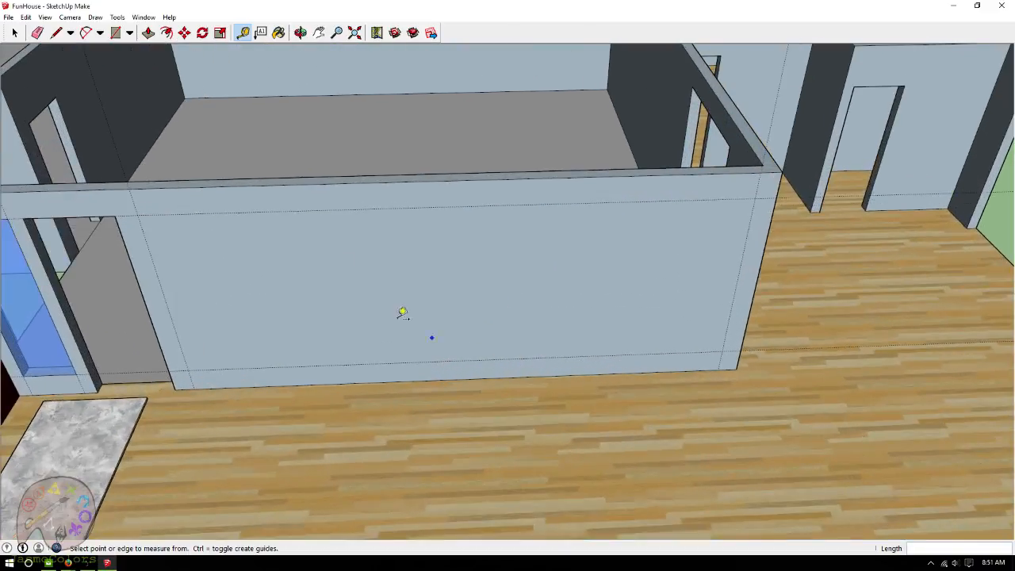
pyautogui.click(115, 32)
pyautogui.click(137, 214)
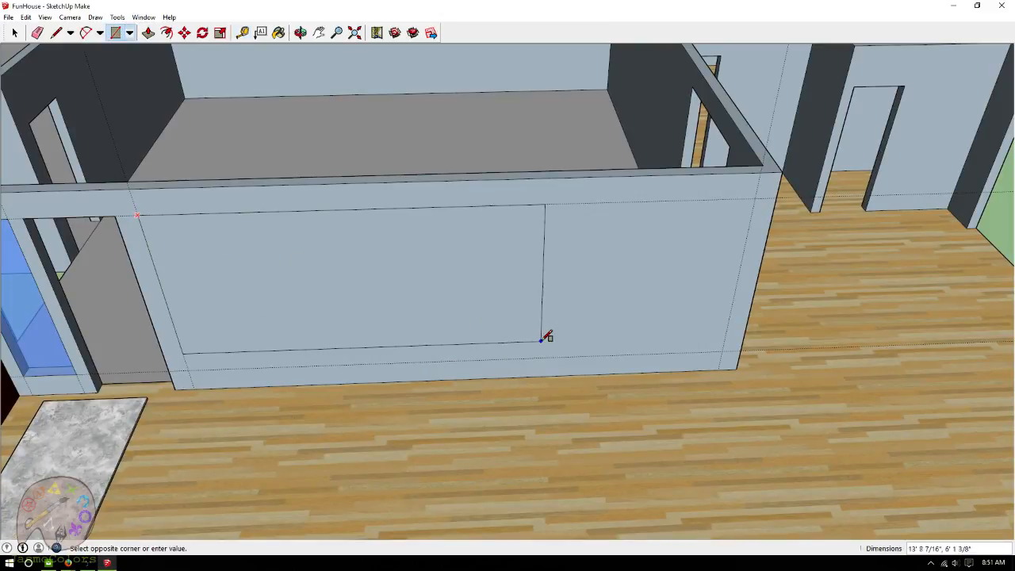
pyautogui.click(723, 351)
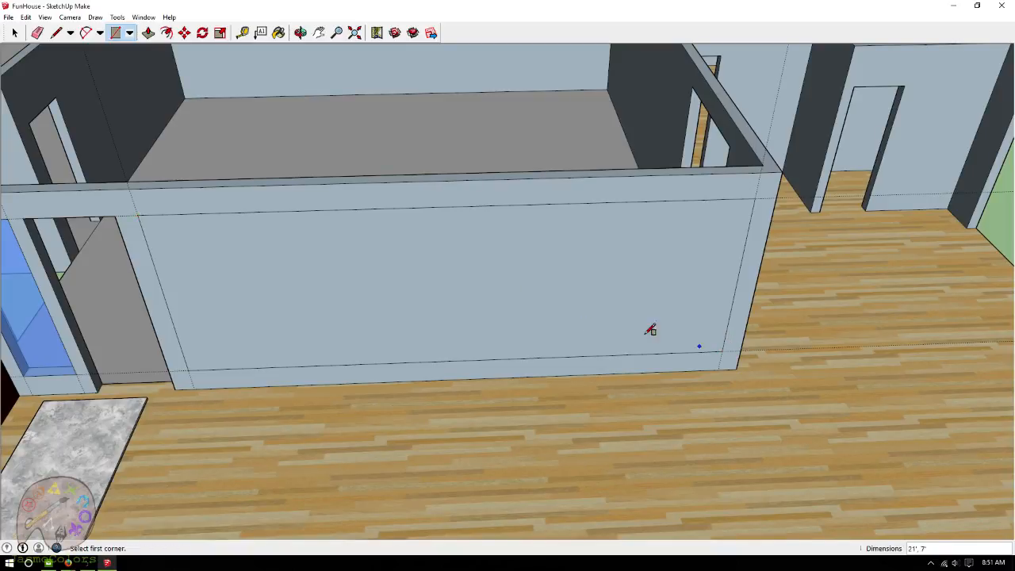
pyautogui.click(148, 32)
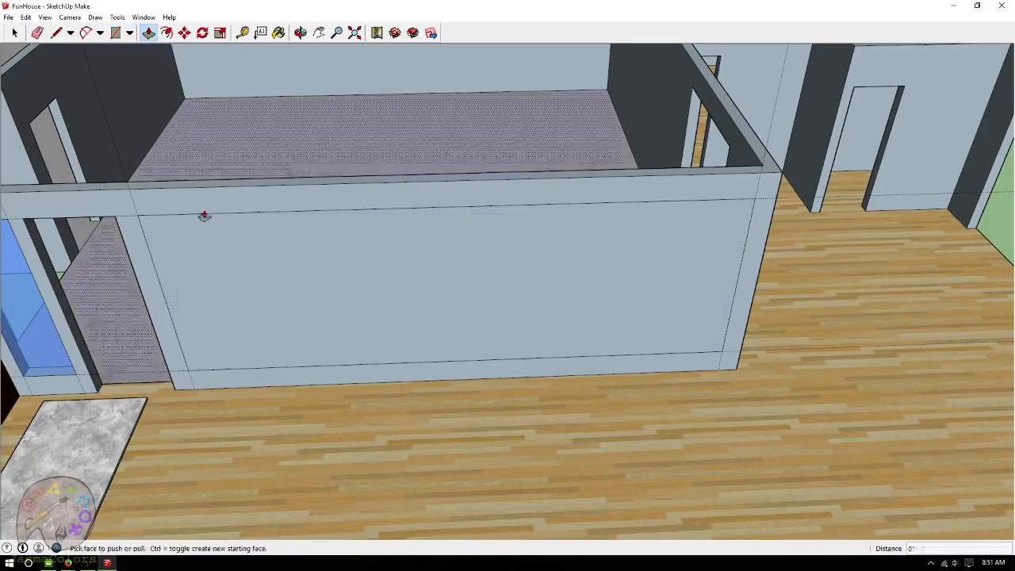
pyautogui.moveTo(236, 352); pyautogui.dragTo(257, 326)
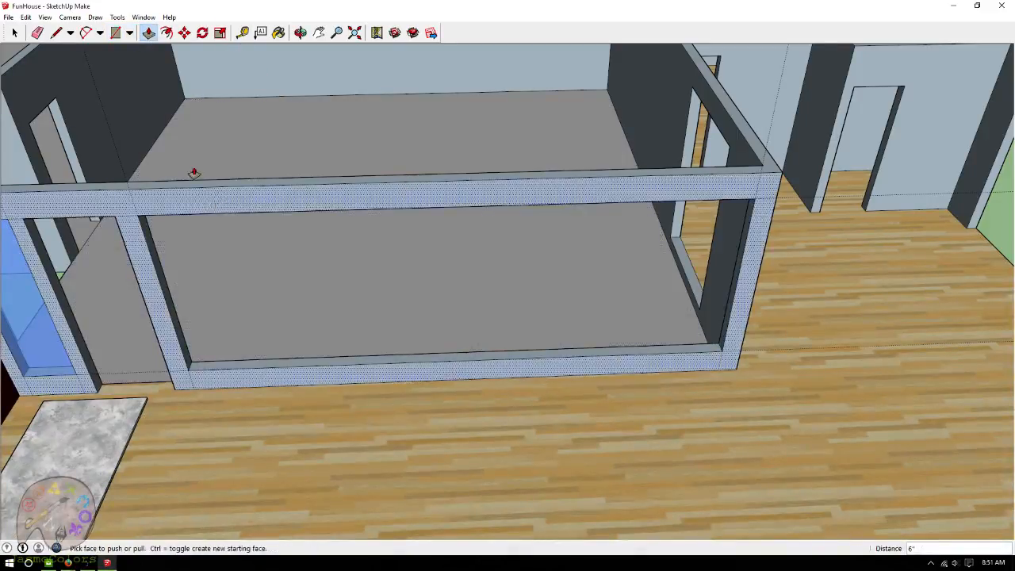
# Close the back of the wide opening with a line along its far lower edge and paint the face Translucent_Glass_Blue.
pyautogui.click(57, 33)
pyautogui.scroll(2, 190, 359)
pyautogui.click(189, 359)
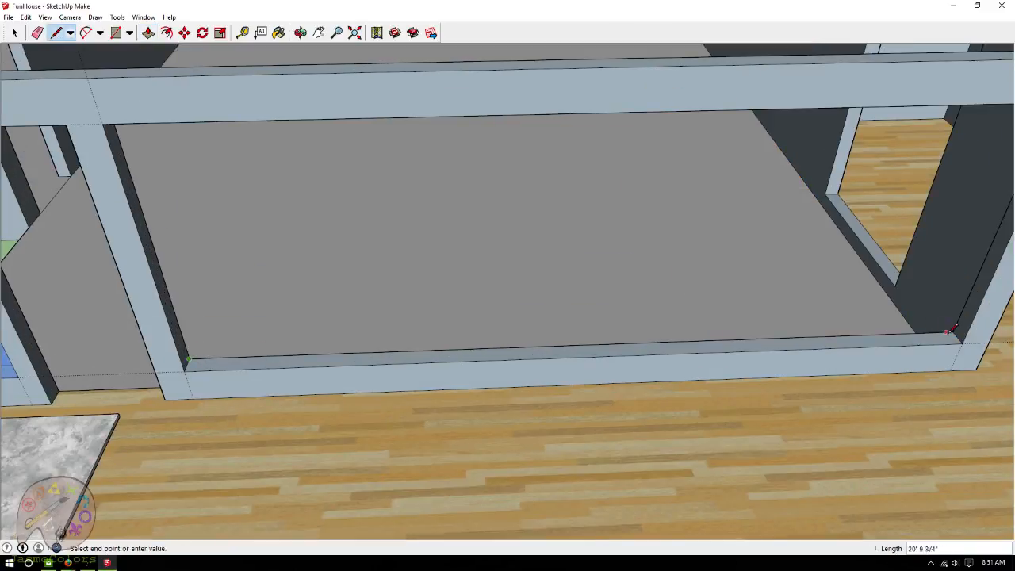
pyautogui.click(955, 334)
pyautogui.click(279, 32)
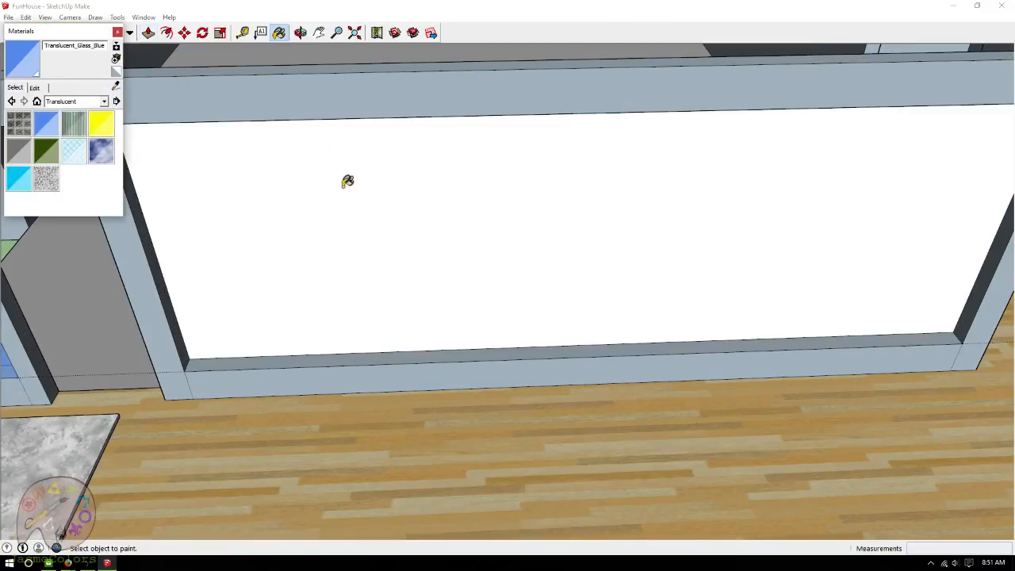
pyautogui.click(335, 140)
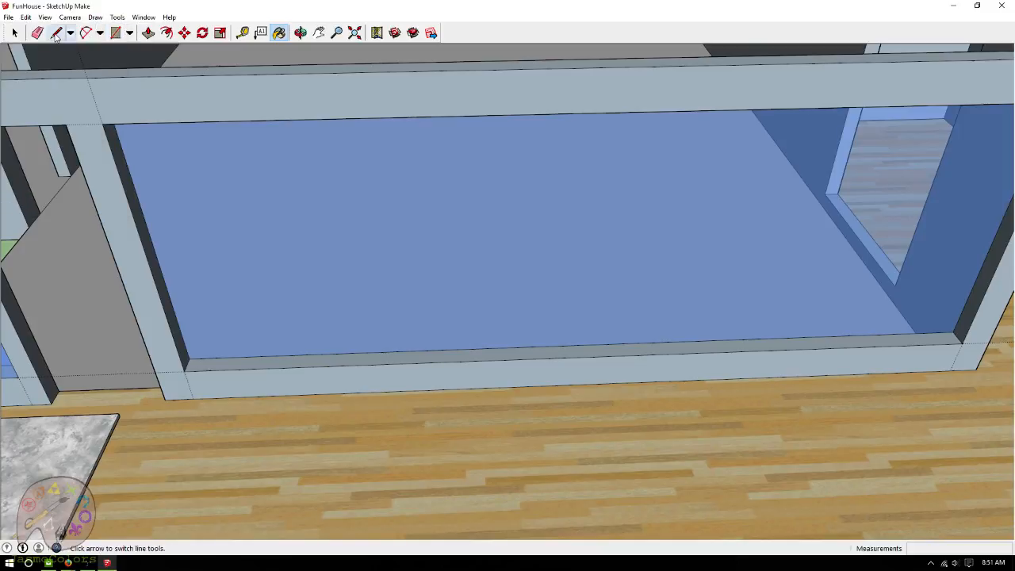
# Close the front of the wide opening with a 21' line along its lower edge and paint that face Translucent_Glass_Blue.
pyautogui.click(56, 33)
pyautogui.click(188, 370)
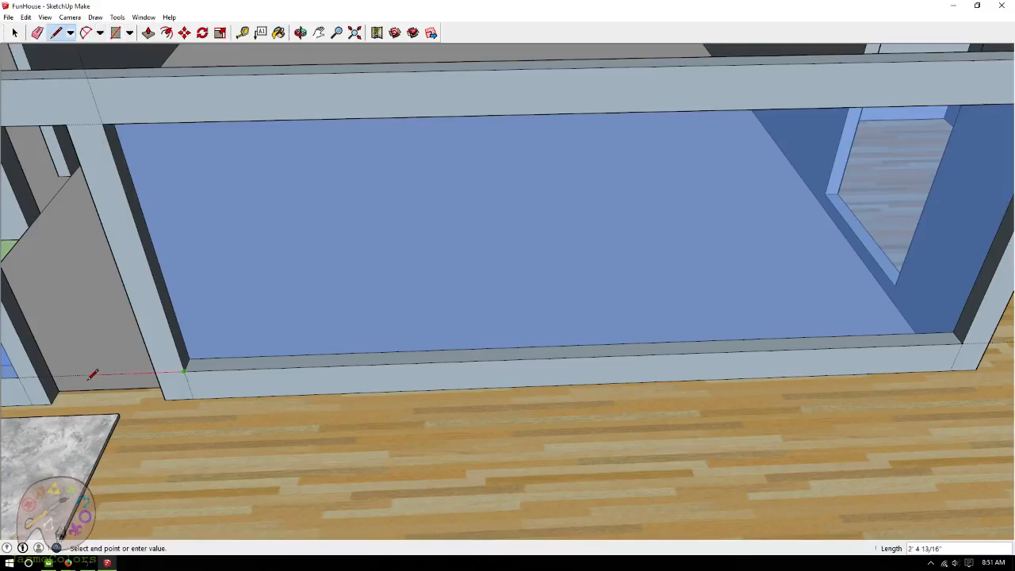
pyautogui.scroll(-3, 98, 369)
pyautogui.click(703, 351)
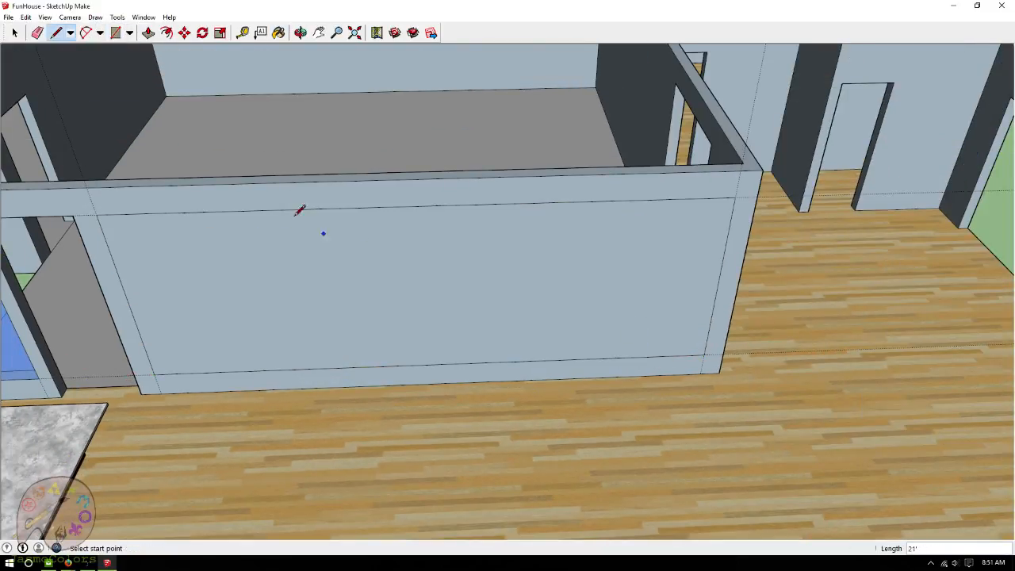
pyautogui.click(279, 31)
pyautogui.click(347, 297)
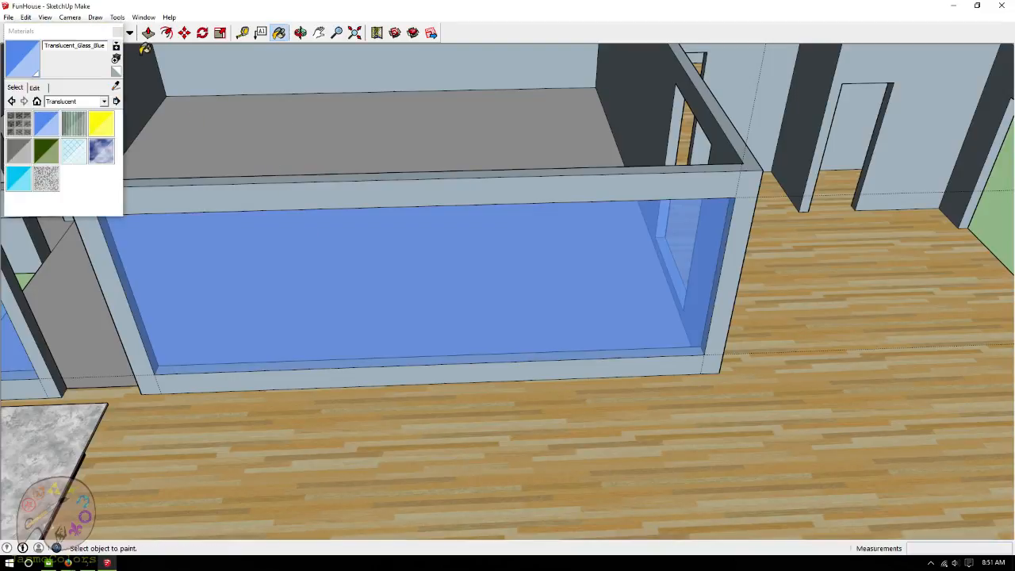
pyautogui.click(119, 31)
pyautogui.click(300, 33)
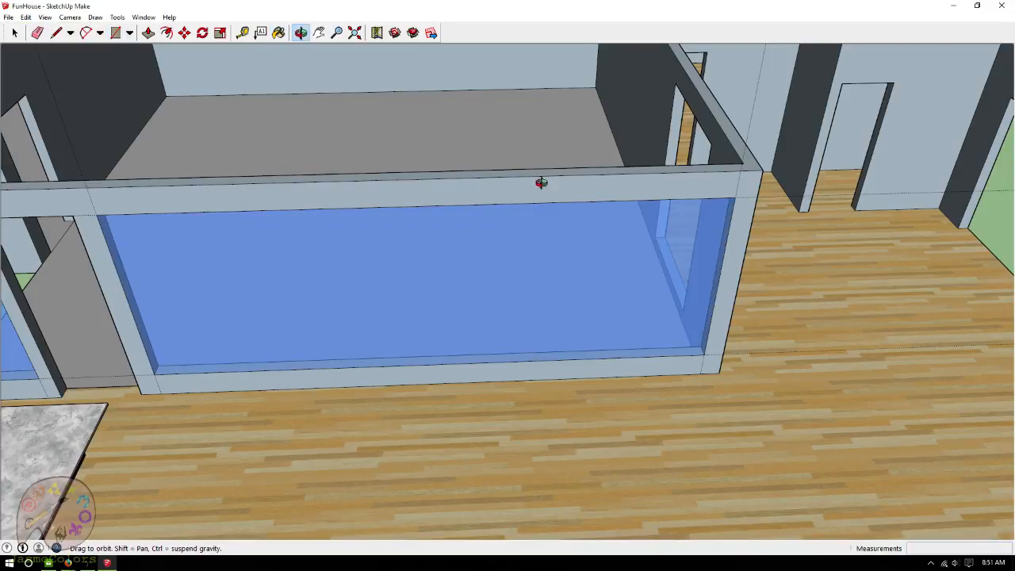
pyautogui.scroll(-3, 728, 336)
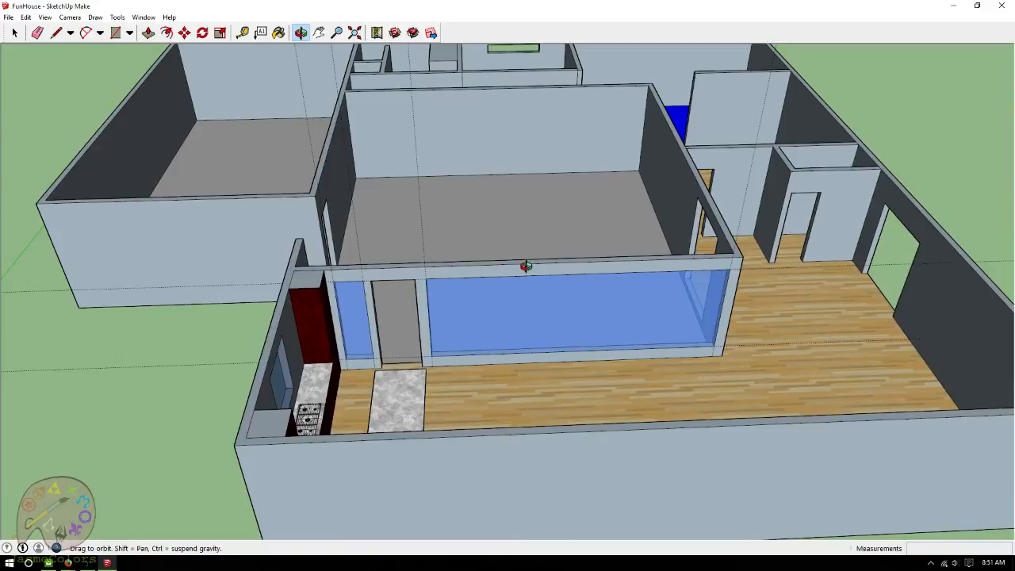
# Place vertical guides 9" in from the outer corner and from the near edge of the wide doorway on the short inner wall.
pyautogui.moveTo(378, 260); pyautogui.dragTo(687, 190)
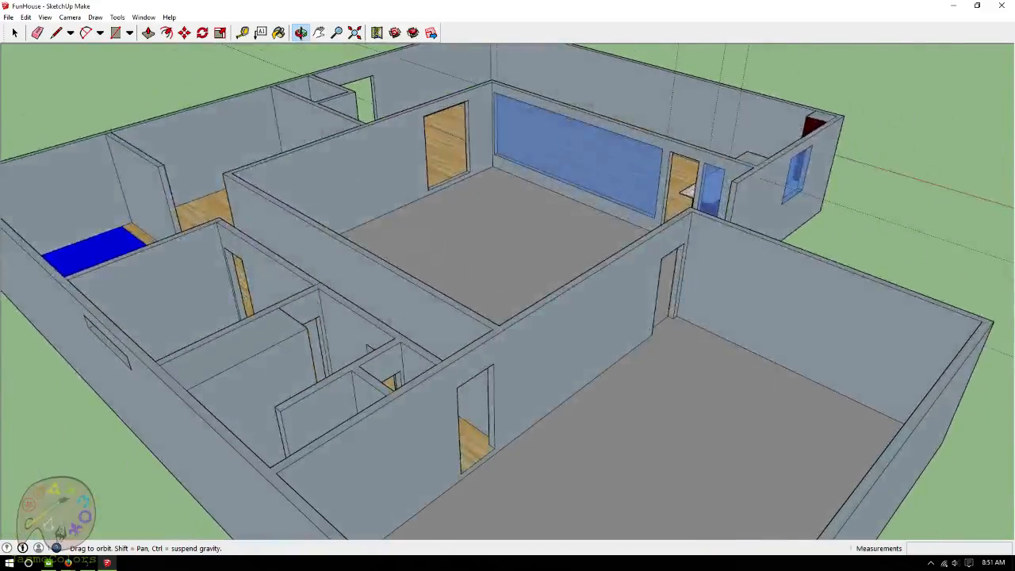
pyautogui.moveTo(548, 183); pyautogui.dragTo(819, 194)
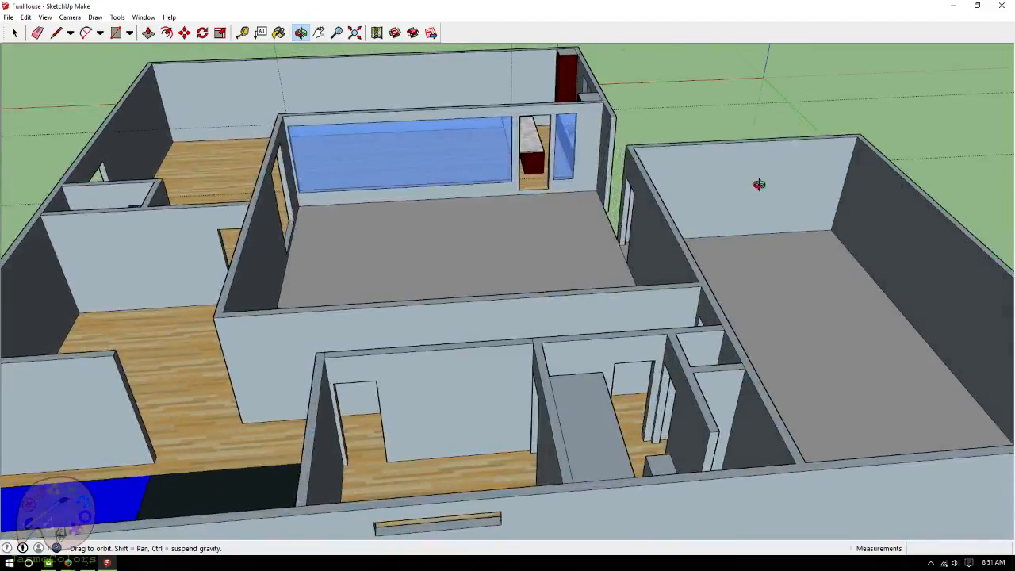
pyautogui.moveTo(700, 94); pyautogui.dragTo(589, 81)
pyautogui.moveTo(867, 87); pyautogui.dragTo(568, 240)
pyautogui.scroll(5, 361, 266)
pyautogui.scroll(4, 495, 217)
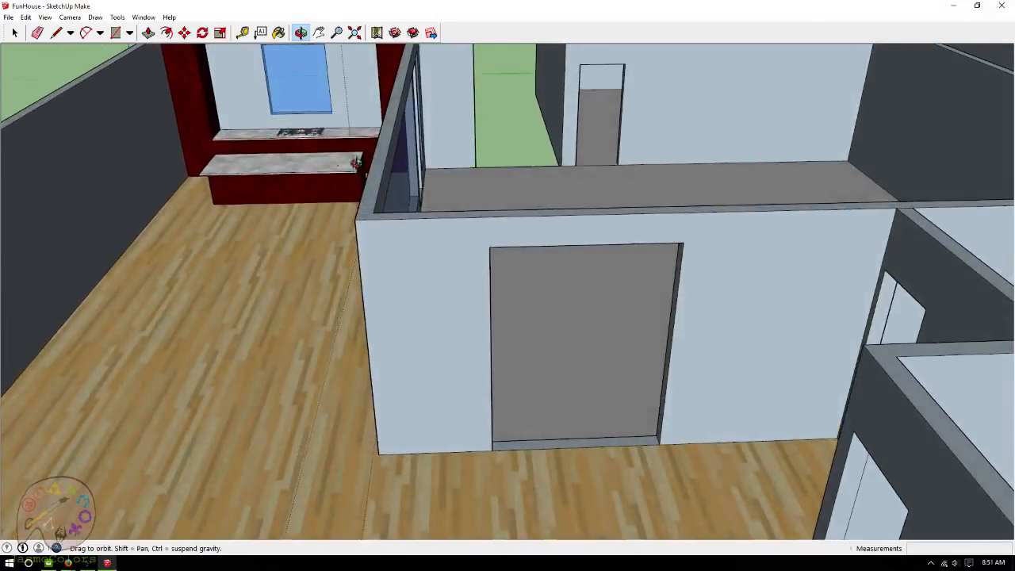
pyautogui.click(243, 32)
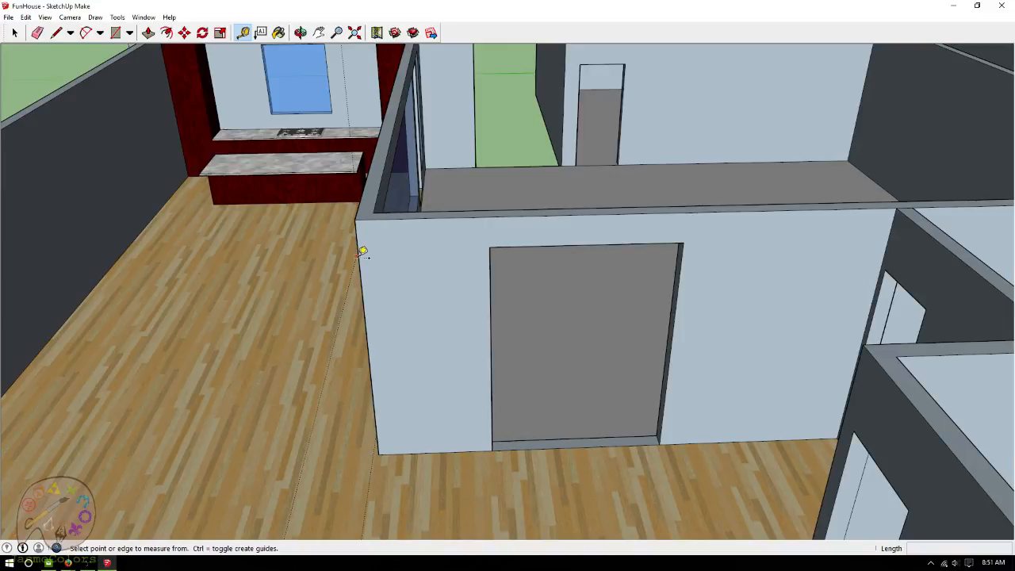
pyautogui.scroll(2, 371, 357)
pyautogui.click(378, 369)
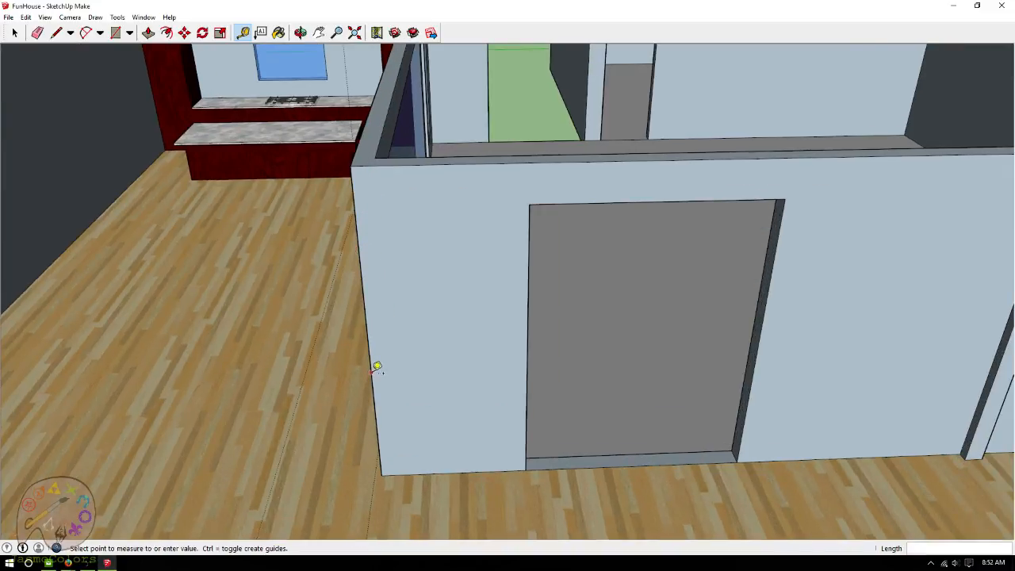
pyautogui.click(398, 358)
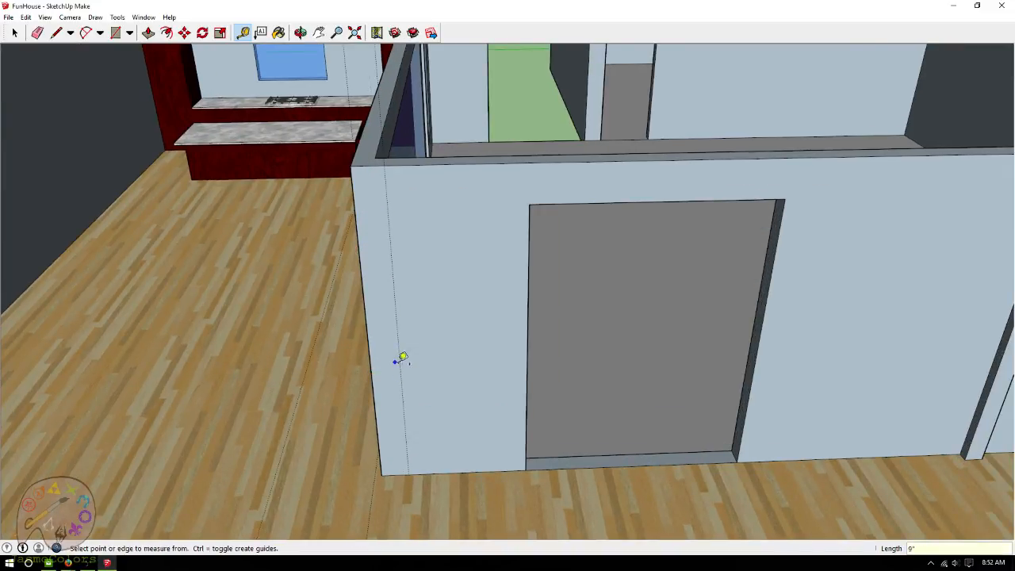
pyautogui.scroll(1, 444, 333)
pyautogui.click(542, 262)
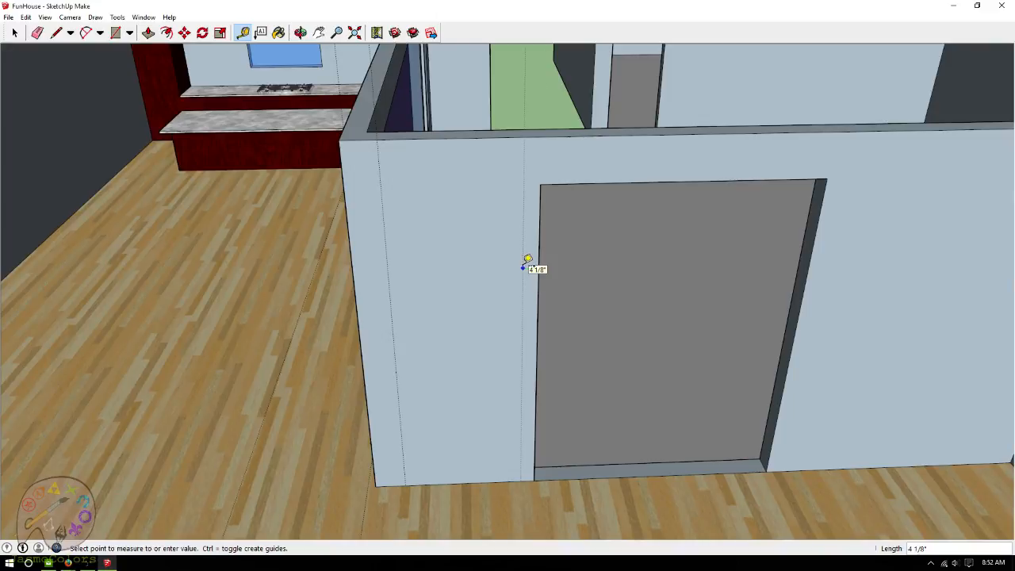
pyautogui.press('Return')
# Place horizontal guides 1' below the upper edge and 1' above the lower edge of the wall beside the wide doorway.
pyautogui.click(454, 132)
pyautogui.click(566, 189)
pyautogui.click(488, 481)
pyautogui.click(495, 456)
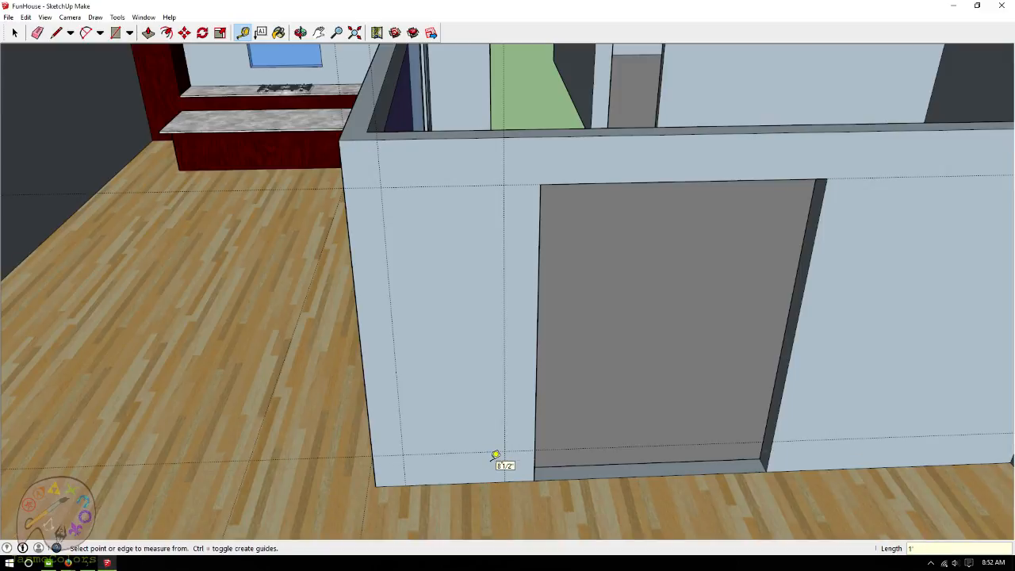
# Draw a 7' by 2' 6" rectangle between the guides beside the doorway and push it 6" through to cut a window opening.
pyautogui.click(115, 34)
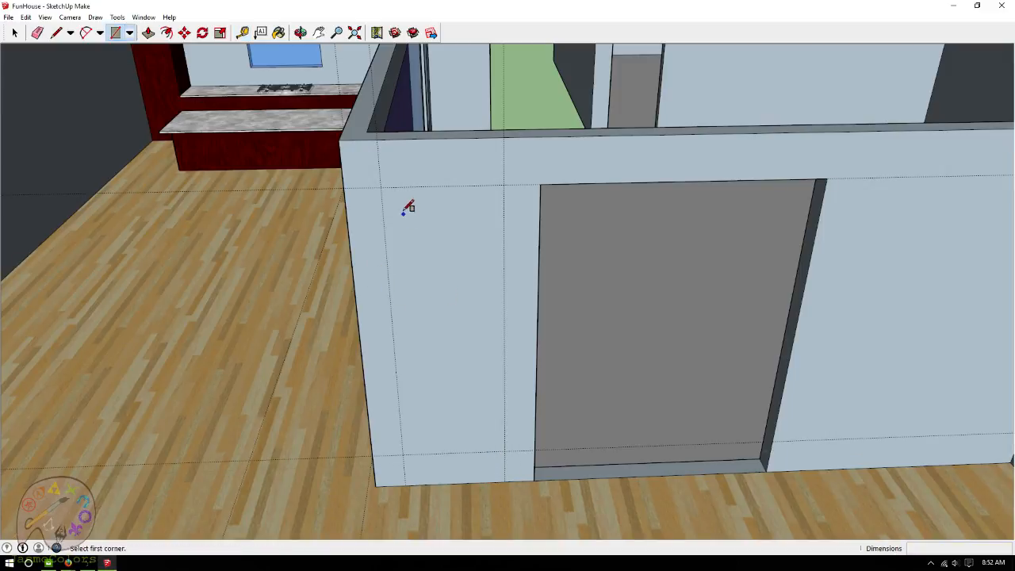
pyautogui.click(382, 186)
pyautogui.click(504, 452)
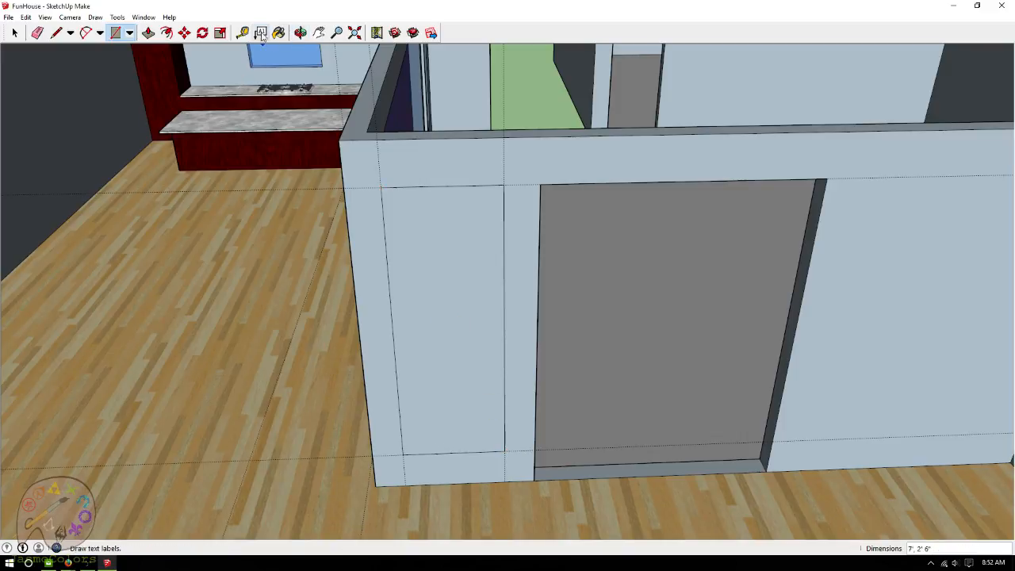
pyautogui.click(149, 35)
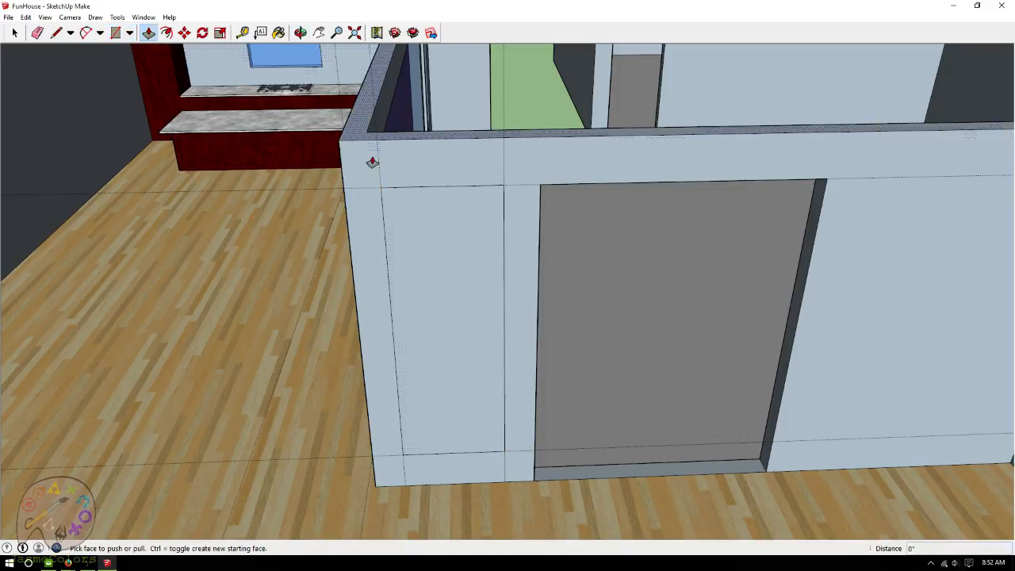
pyautogui.click(437, 429)
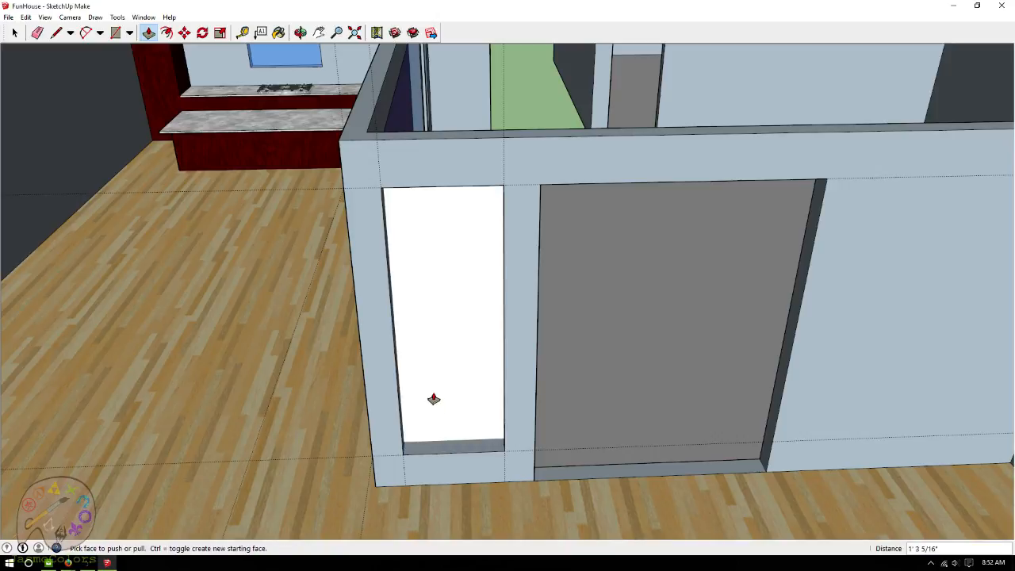
pyautogui.hotkey('ctrl', 'z')
pyautogui.click(430, 437)
pyautogui.click(438, 408)
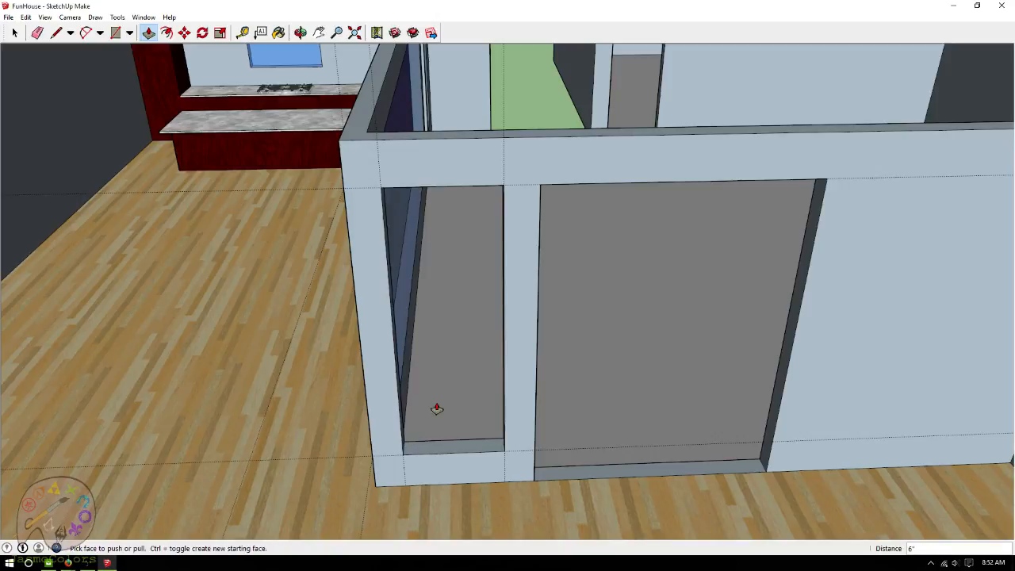
# Close the back of the narrow opening with a 2' 6" line along its far lower edge and paint the face Translucent_Glass_Blue.
pyautogui.click(56, 33)
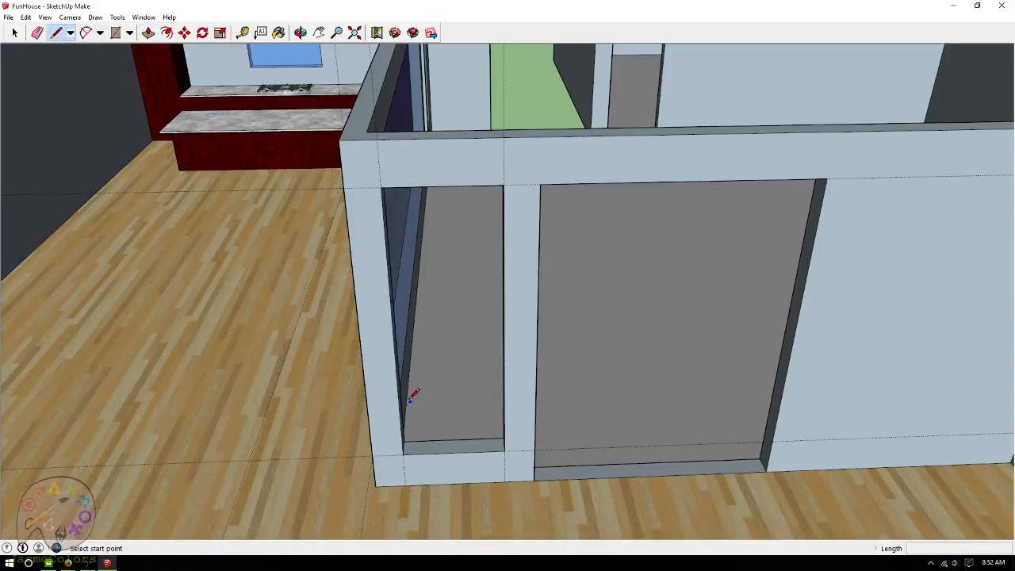
pyautogui.scroll(3, 417, 440)
pyautogui.click(401, 430)
pyautogui.click(549, 426)
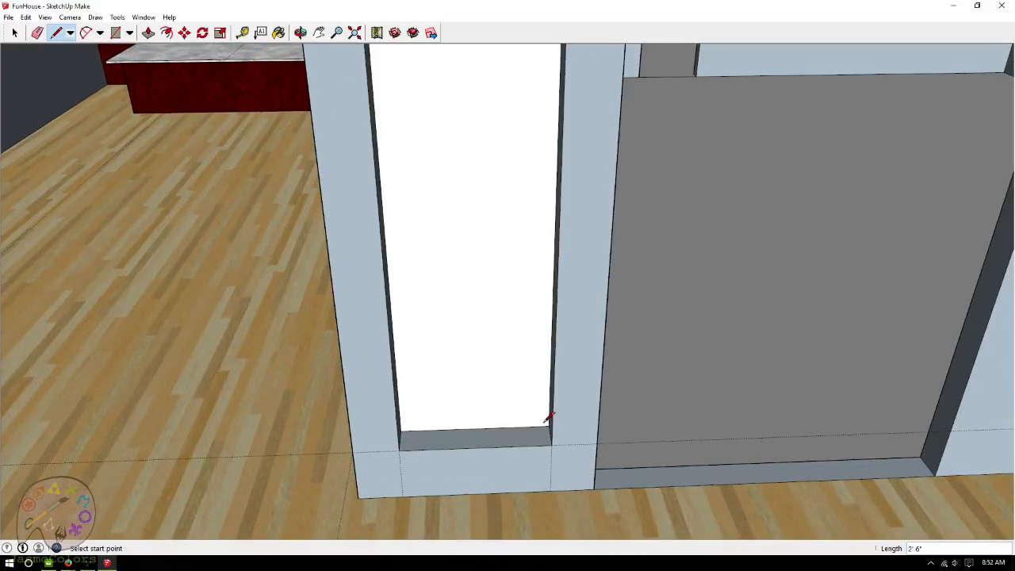
pyautogui.click(278, 33)
pyautogui.click(437, 76)
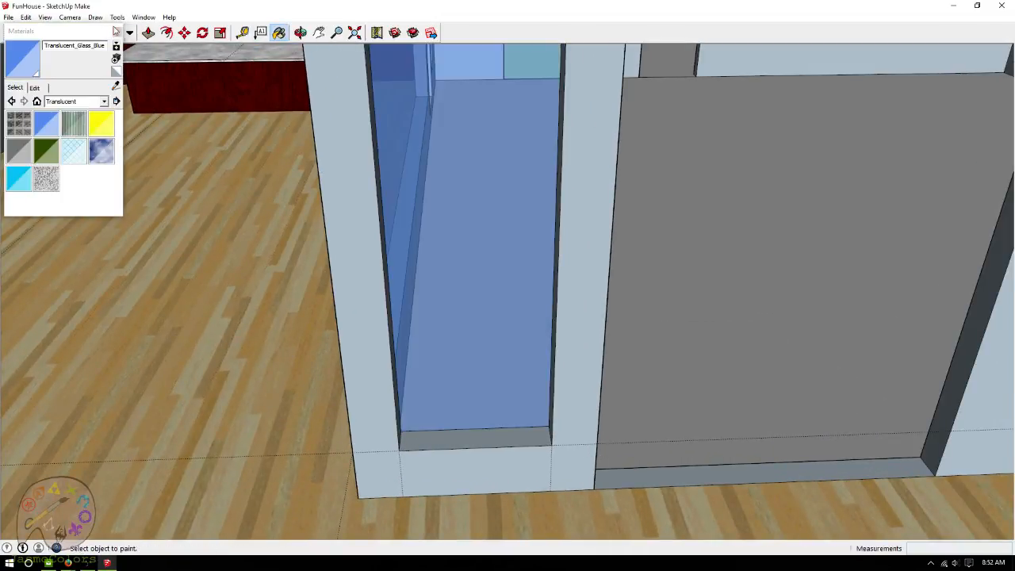
# Close the front of the narrow opening with a 2' 6" line along its lower edge and paint that face Translucent_Glass_Blue.
pyautogui.click(57, 32)
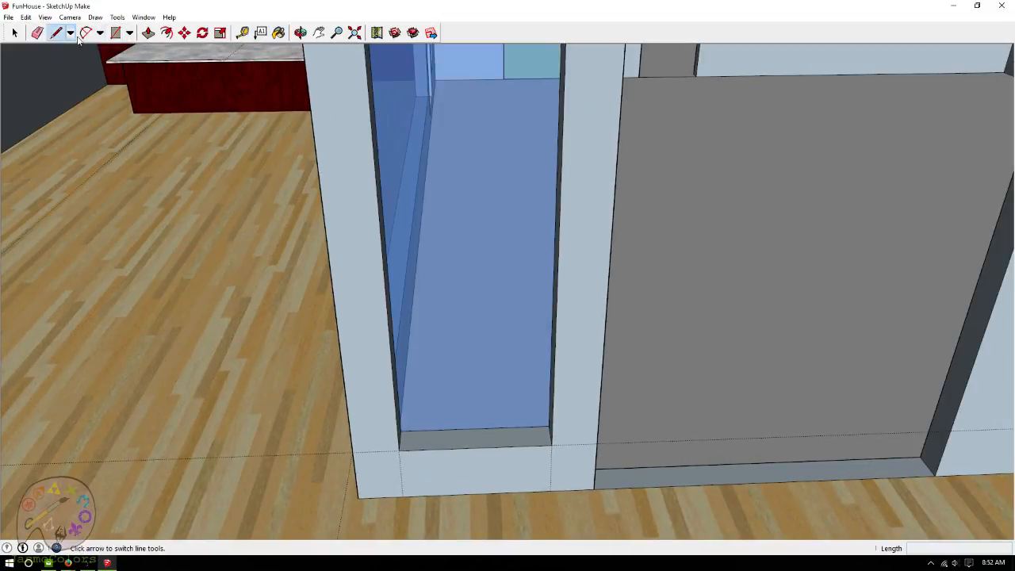
pyautogui.click(399, 449)
pyautogui.click(551, 446)
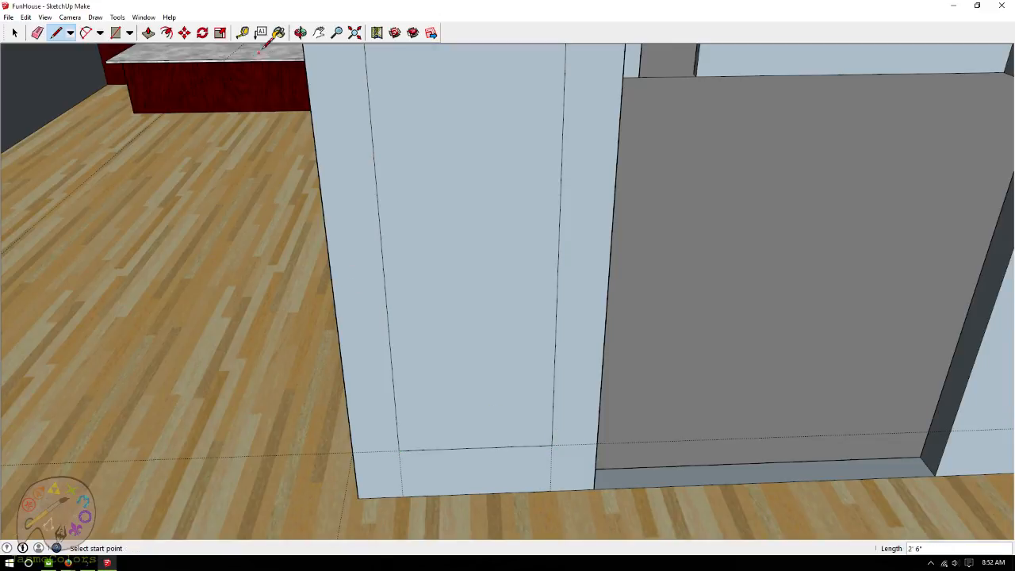
pyautogui.click(279, 33)
pyautogui.click(526, 143)
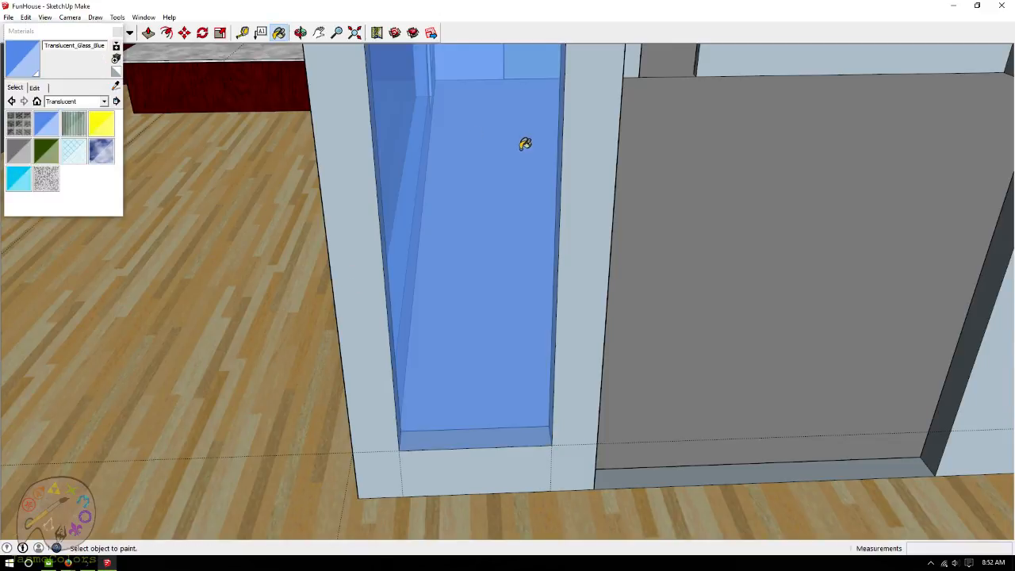
# Examine the finished glass windows and the layout of the hallway and closet around the wide doorway from several angles.
pyautogui.click(301, 33)
pyautogui.moveTo(285, 103); pyautogui.dragTo(247, 334)
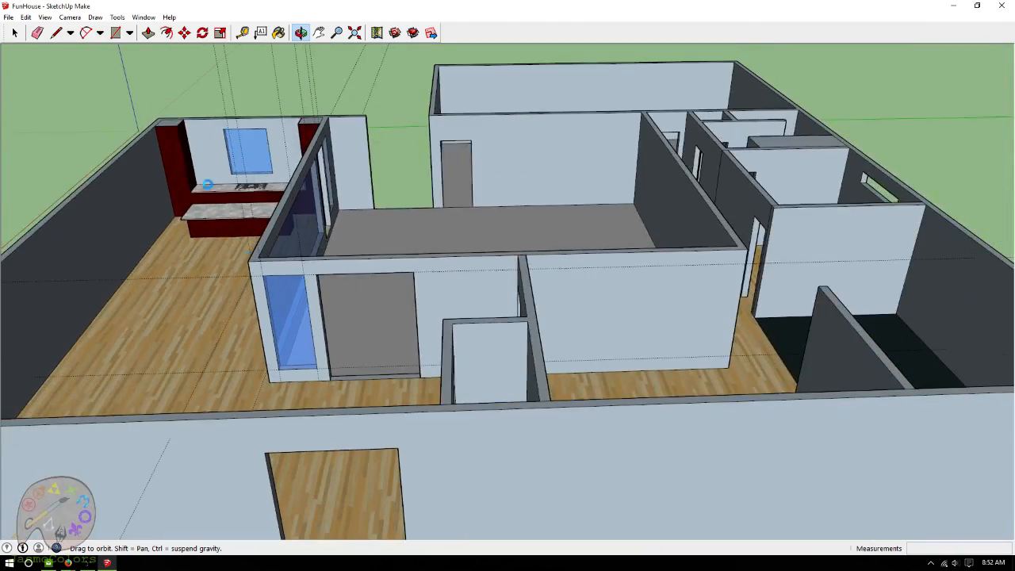
pyautogui.moveTo(205, 184); pyautogui.dragTo(242, 290)
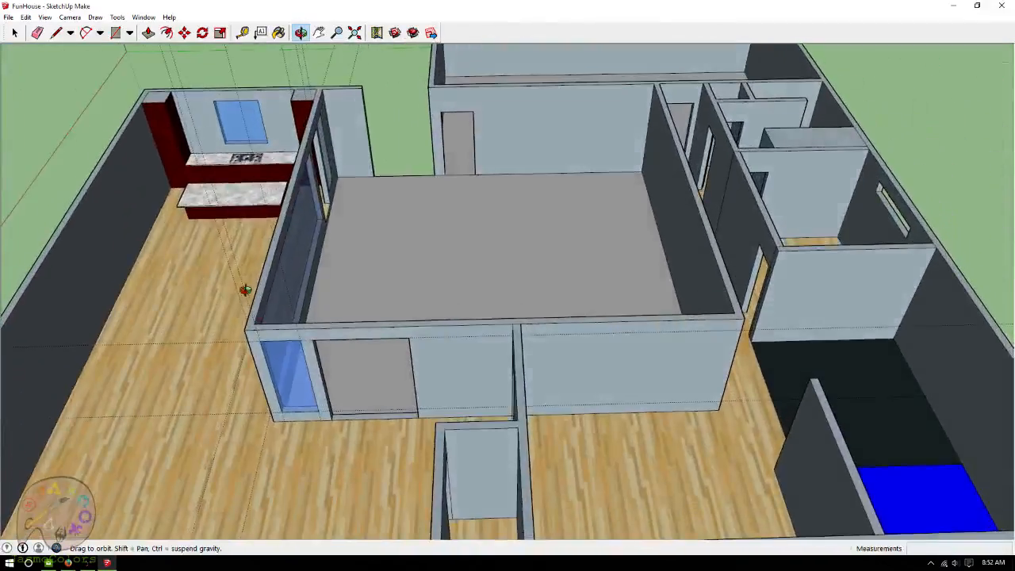
pyautogui.scroll(3, 418, 428)
pyautogui.moveTo(389, 419); pyautogui.dragTo(827, 438)
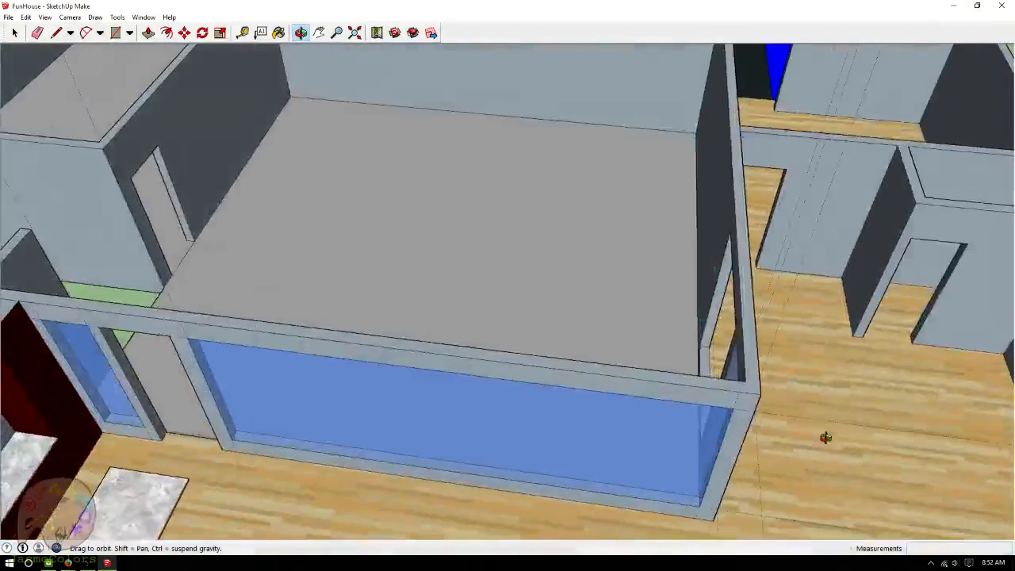
pyautogui.moveTo(183, 341); pyautogui.dragTo(606, 392)
pyautogui.scroll(-4, 578, 479)
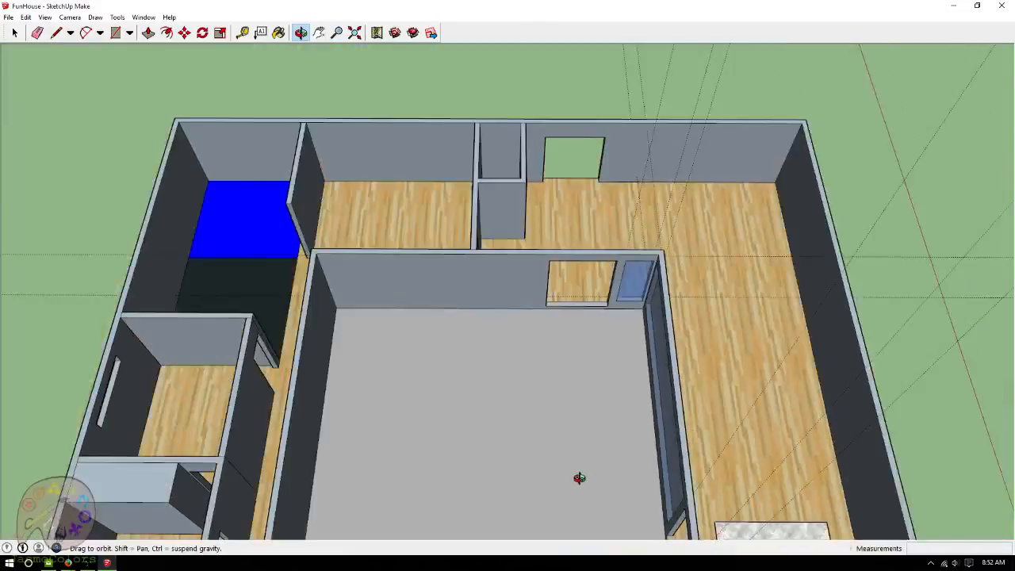
pyautogui.moveTo(608, 272); pyautogui.dragTo(684, 361)
pyautogui.scroll(2, 690, 236)
pyautogui.scroll(2, 584, 235)
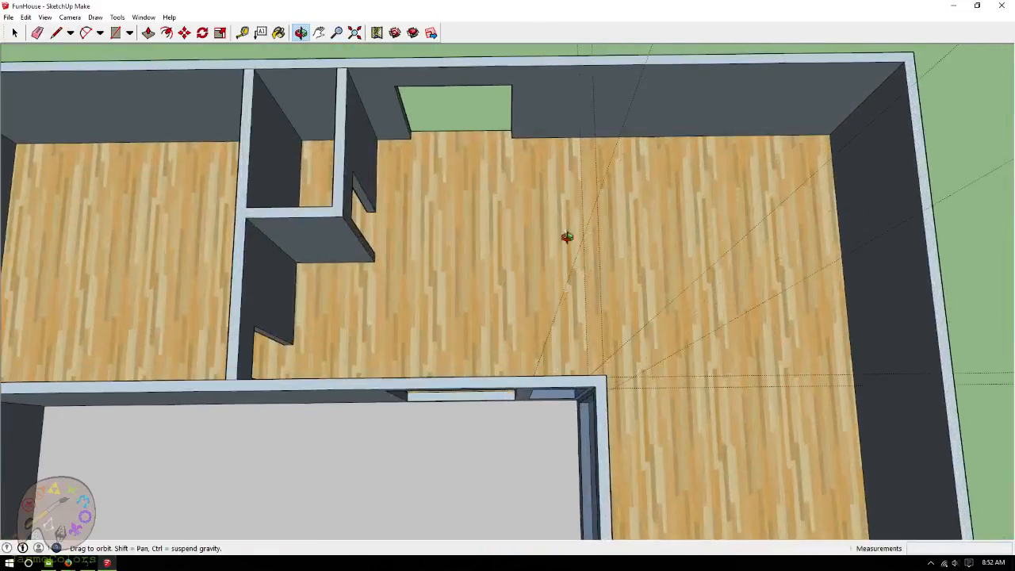
pyautogui.scroll(1, 495, 304)
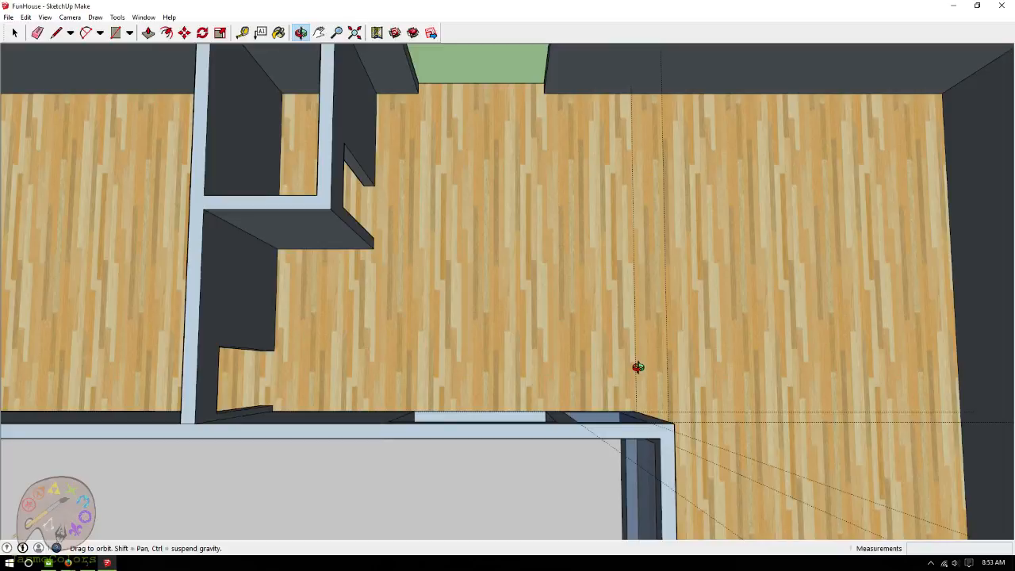
pyautogui.moveTo(612, 374); pyautogui.dragTo(410, 217)
pyautogui.moveTo(467, 294); pyautogui.dragTo(529, 325)
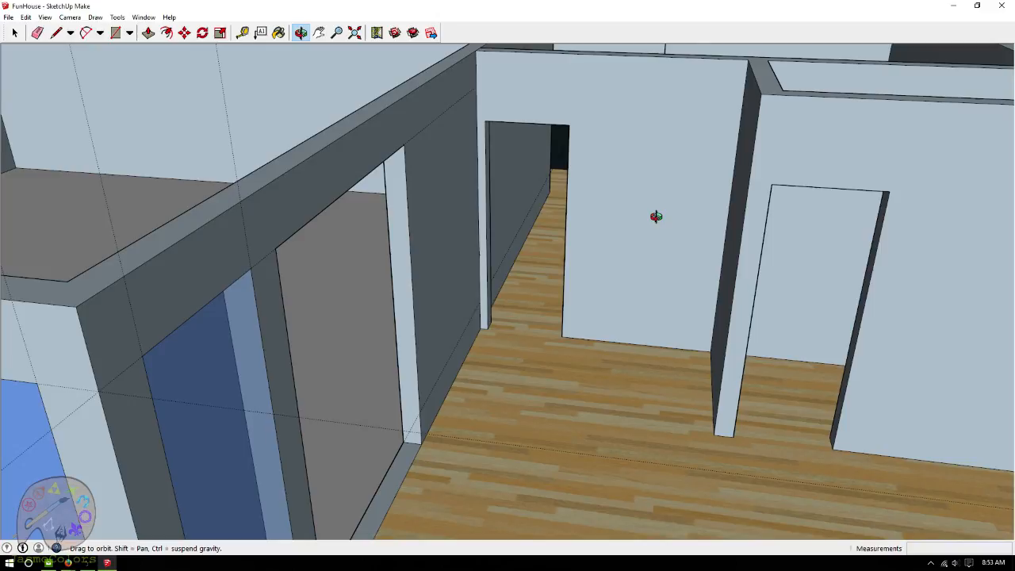
pyautogui.moveTo(656, 217); pyautogui.dragTo(534, 276)
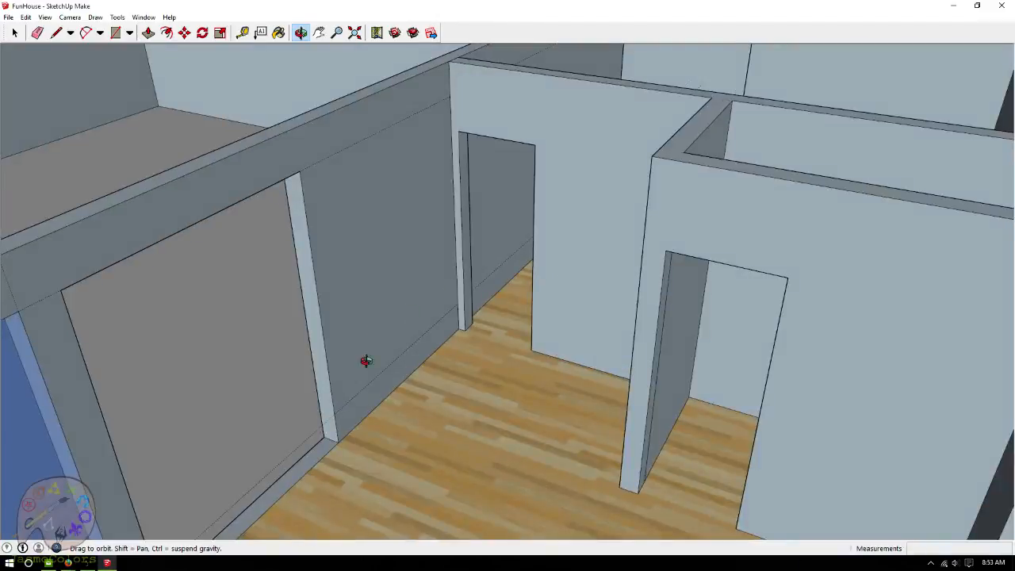
pyautogui.moveTo(413, 328); pyautogui.dragTo(793, 295)
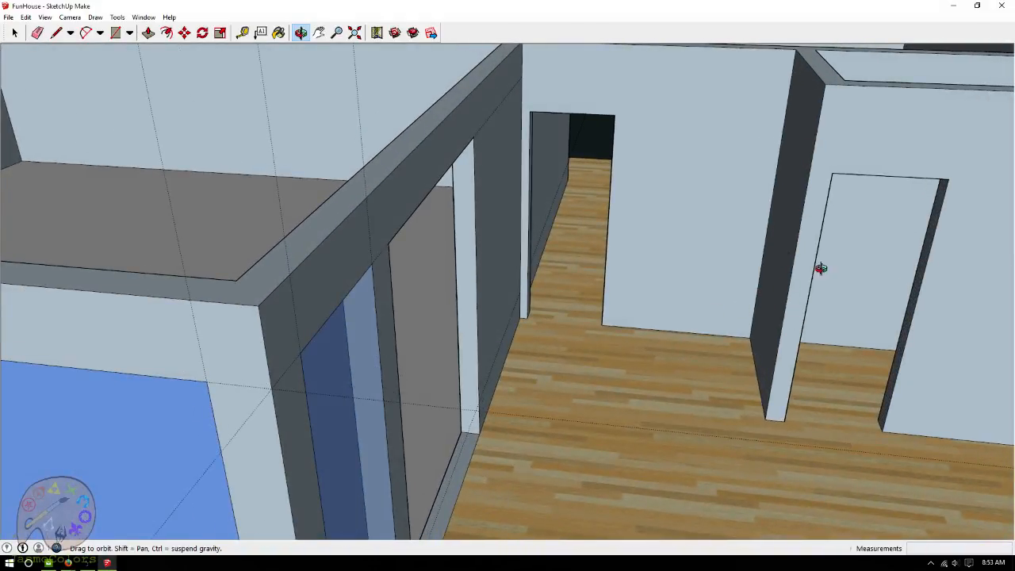
# Place vertical guides 9" in from the far edge of the wide doorway and from the adjoining partition wall.
pyautogui.moveTo(778, 222); pyautogui.dragTo(227, 147)
pyautogui.click(242, 33)
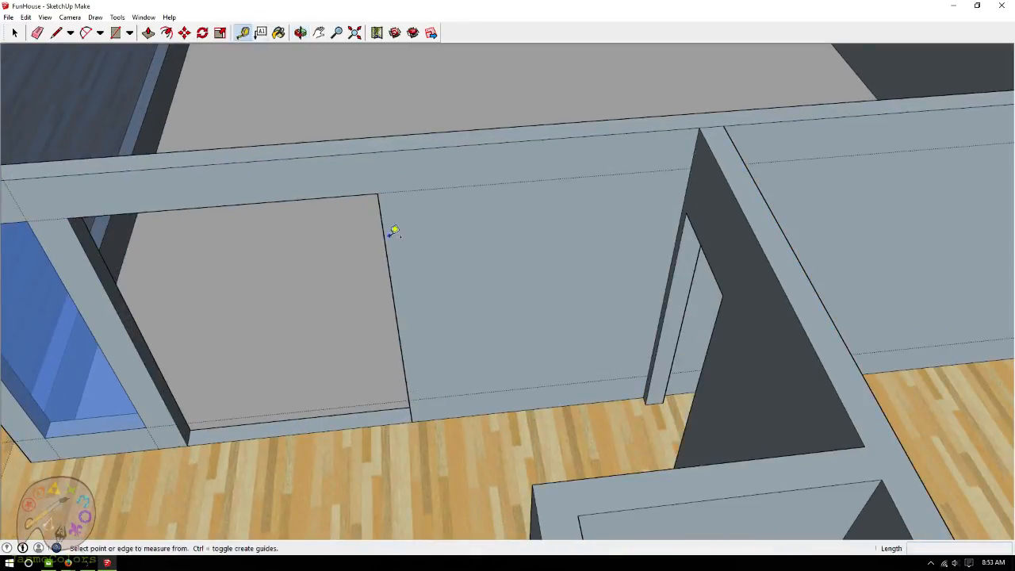
pyautogui.click(385, 236)
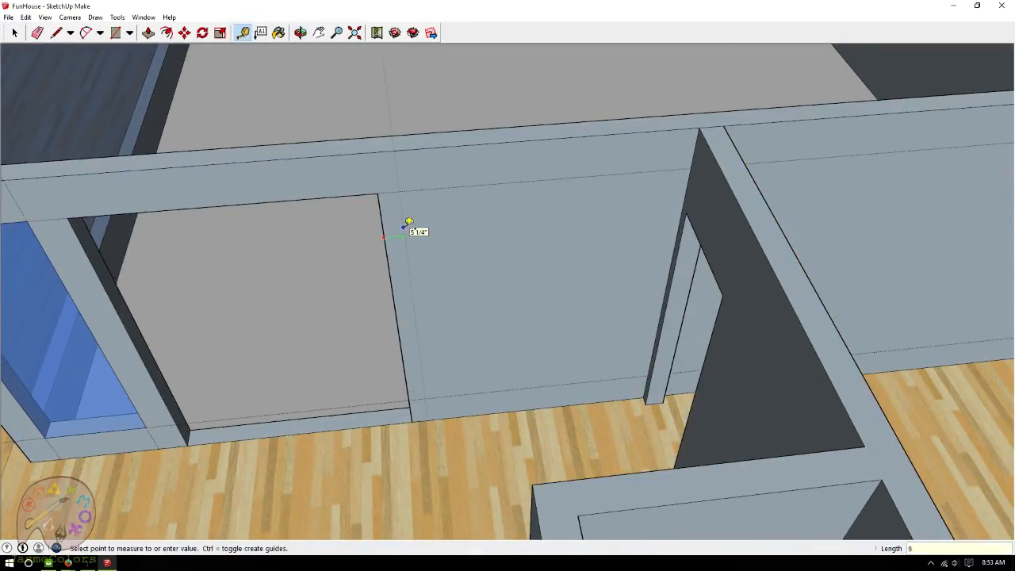
pyautogui.click(409, 223)
pyautogui.click(694, 184)
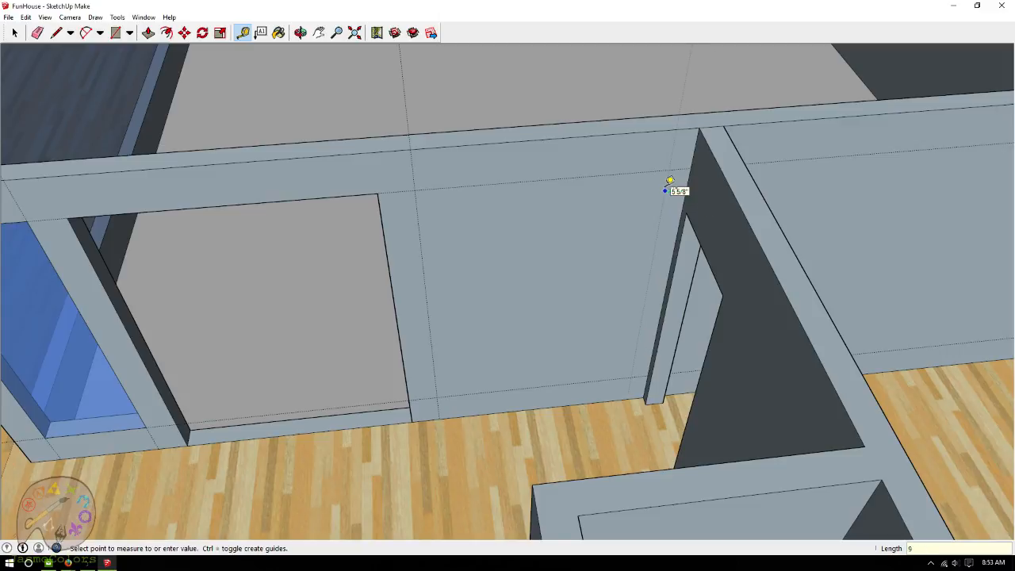
pyautogui.click(669, 182)
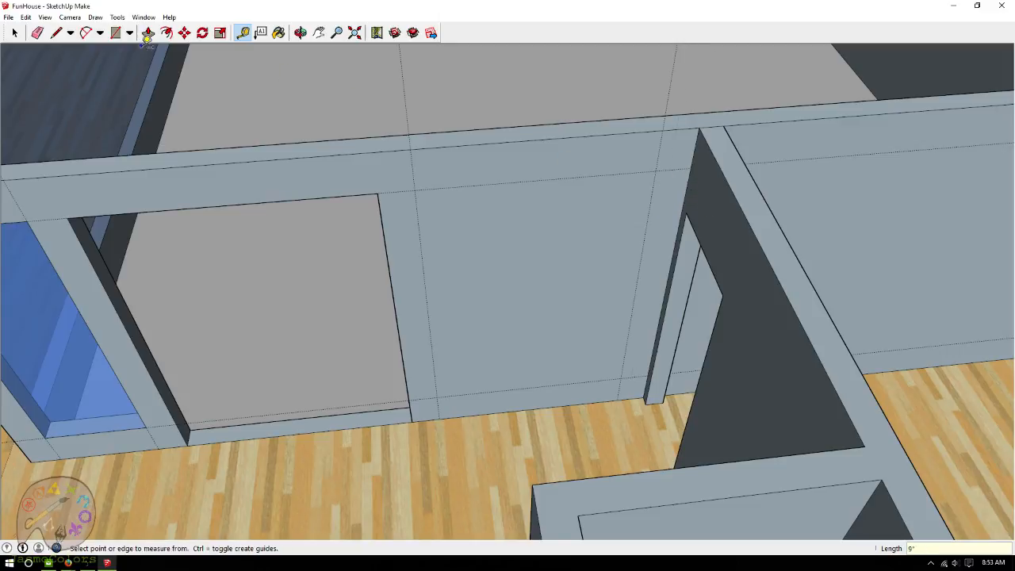
# Draw a 7' by 5' rectangle between the guides beyond the wide doorway and push it through the wall to cut an opening.
pyautogui.click(115, 32)
pyautogui.click(415, 190)
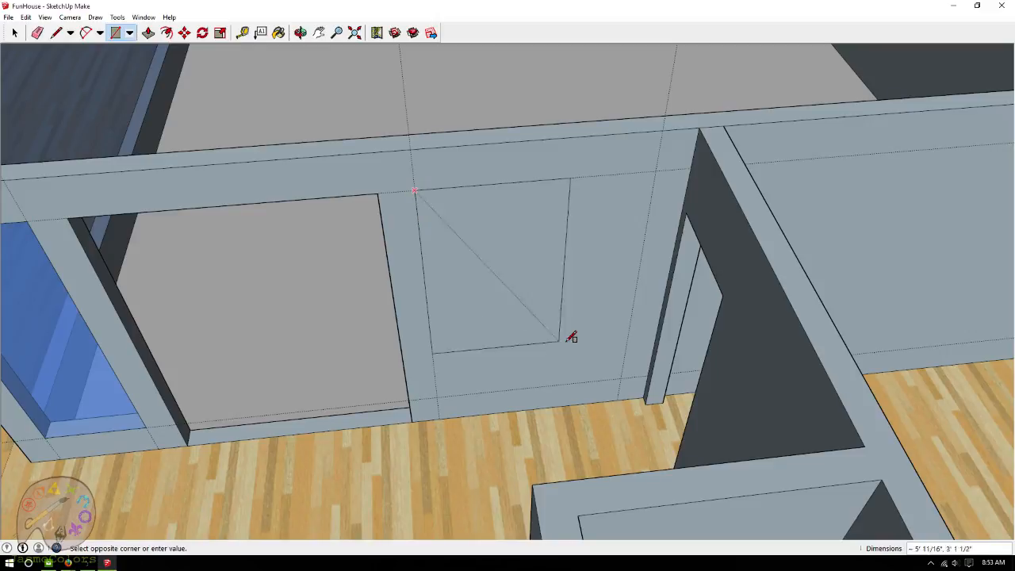
pyautogui.click(627, 373)
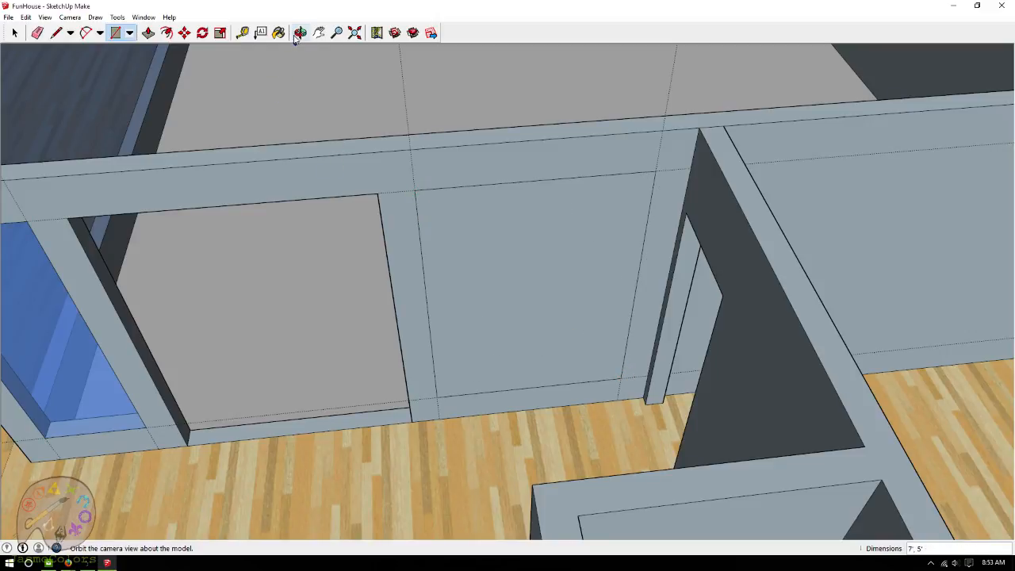
pyautogui.click(148, 33)
pyautogui.click(472, 387)
pyautogui.click(476, 358)
# Close the back of the new 7' by 5' opening with a 5' line along its lower edge and paint that face Translucent_Glass_Blue.
pyautogui.press('l')
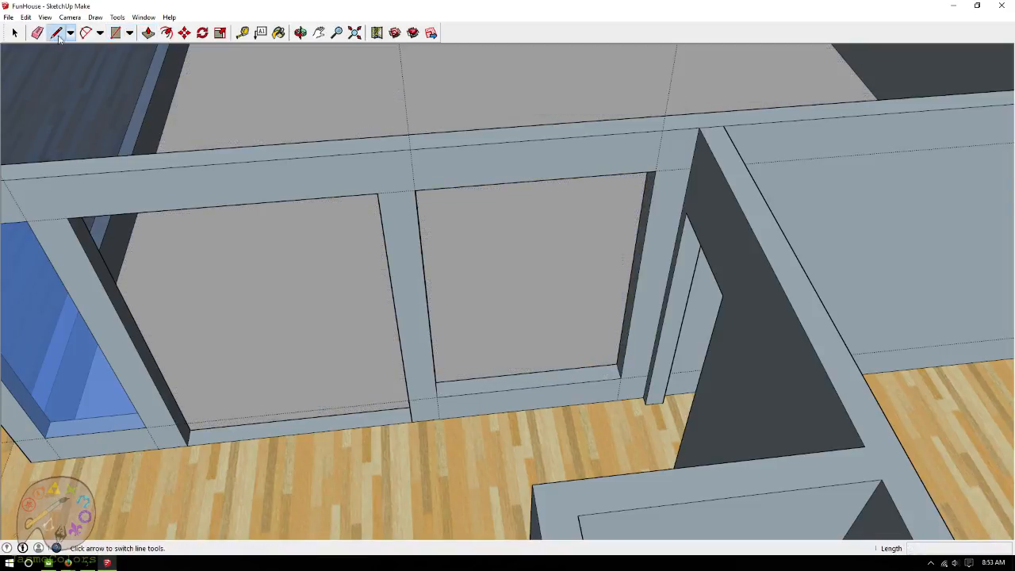
pyautogui.hotkey('alt', 'Tab')
pyautogui.click(847, 7)
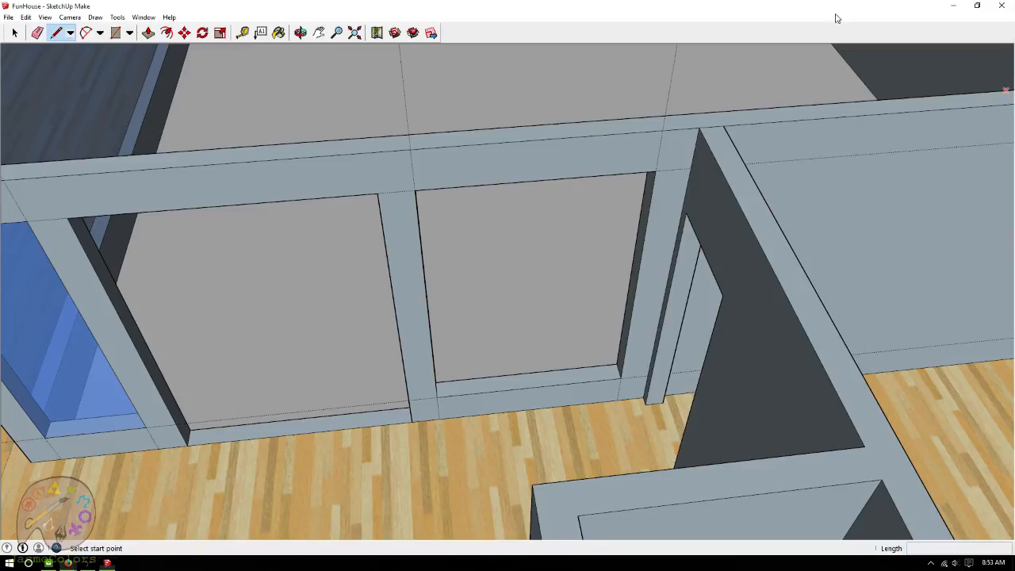
pyautogui.scroll(3, 594, 256)
pyautogui.click(208, 350)
pyautogui.click(593, 316)
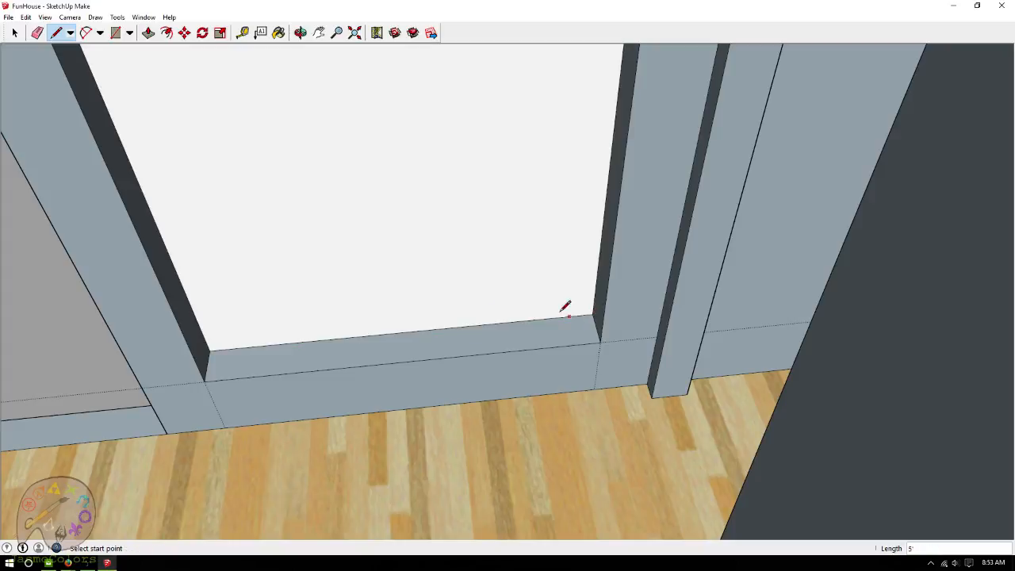
pyautogui.click(278, 33)
pyautogui.click(279, 109)
pyautogui.click(122, 19)
# Draw a 5' line along the front lower edge of the same opening and paint the front face Translucent_Glass_Blue.
pyautogui.click(56, 33)
pyautogui.click(204, 381)
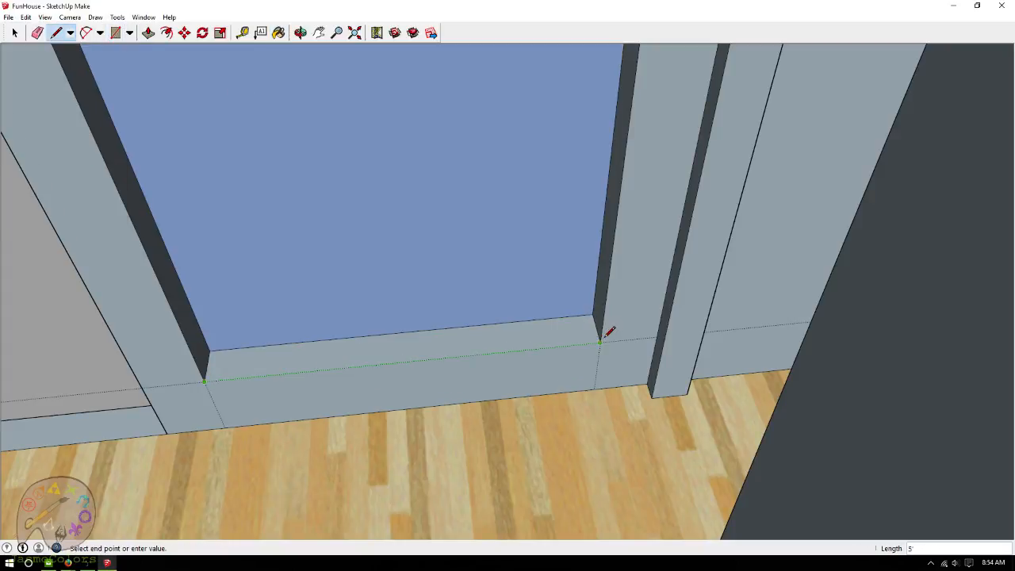
pyautogui.click(601, 342)
pyautogui.click(278, 33)
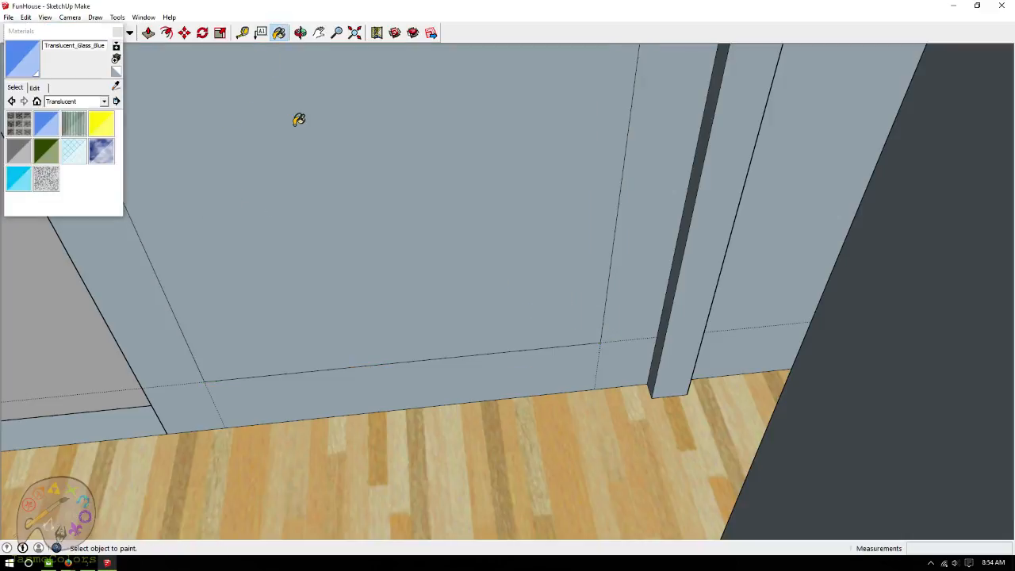
pyautogui.click(188, 93)
# Place vertical guides 9" in from both ends of the wall section beyond the partition, at the partition side and the outer corner.
pyautogui.click(301, 33)
pyautogui.moveTo(557, 299); pyautogui.dragTo(549, 373)
pyautogui.scroll(-3, 578, 361)
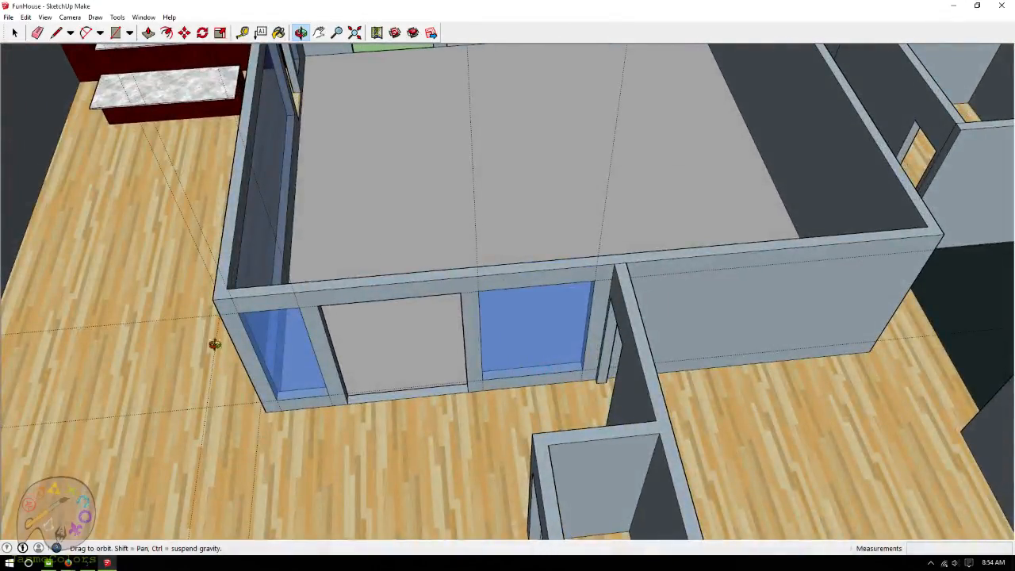
pyautogui.scroll(-5, 420, 351)
pyautogui.scroll(8, 465, 342)
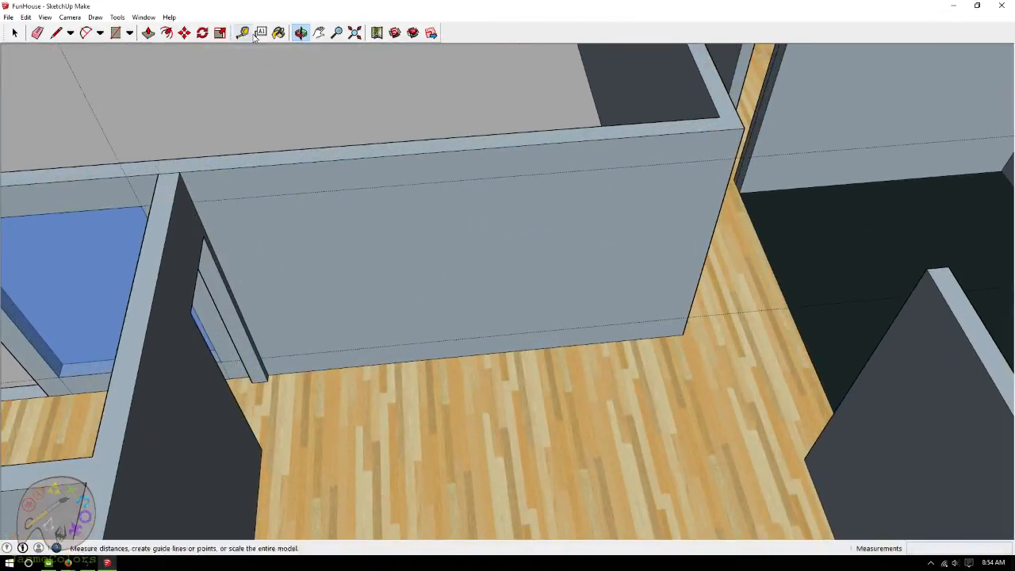
pyautogui.click(246, 33)
pyautogui.click(204, 211)
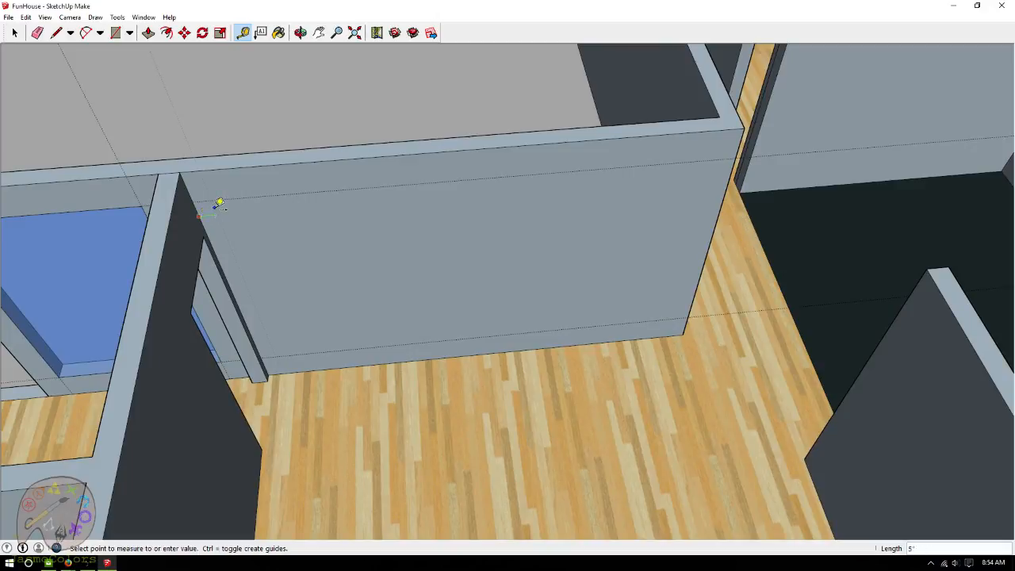
pyautogui.click(220, 202)
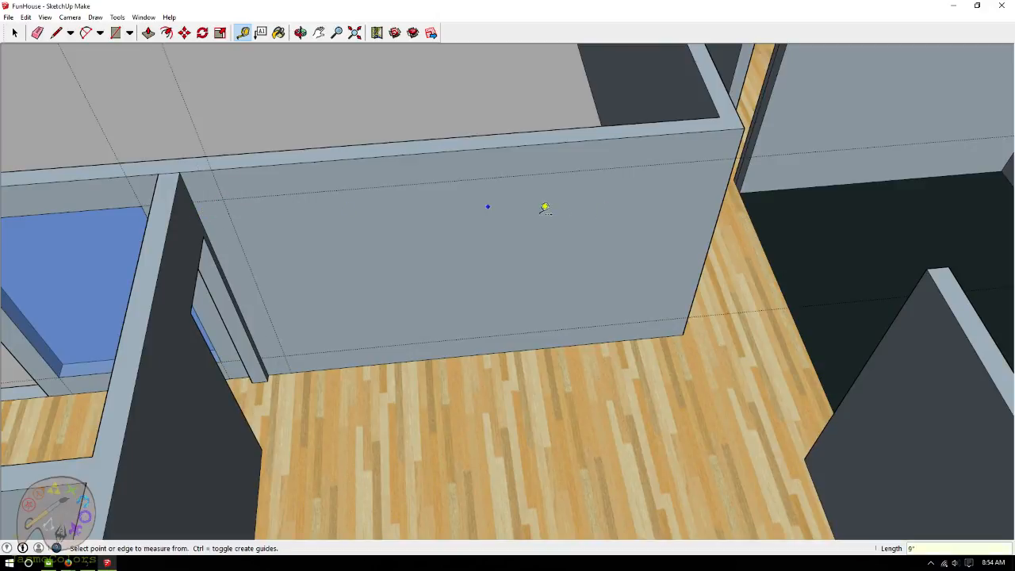
pyautogui.click(728, 183)
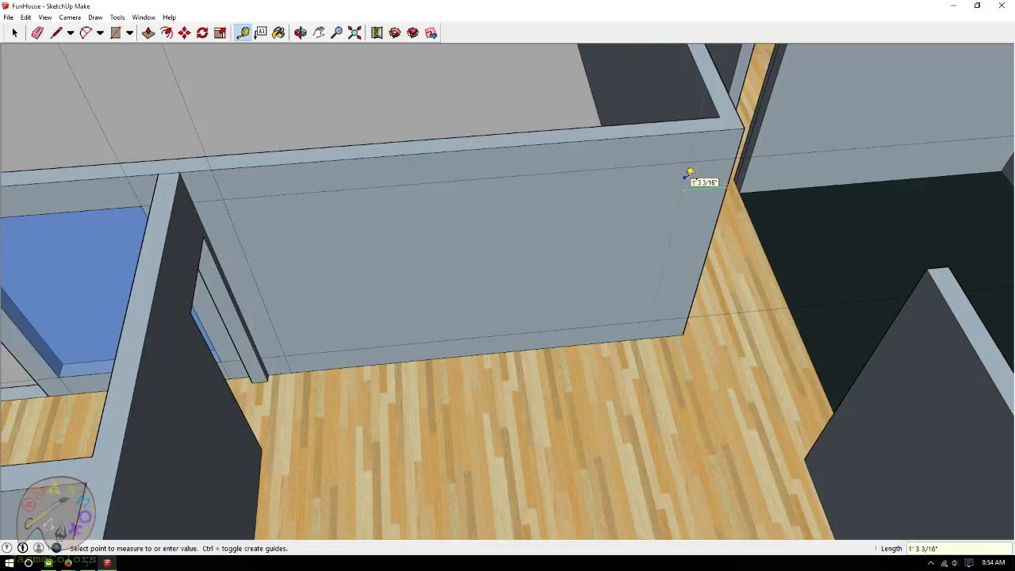
pyautogui.write('9')
pyautogui.press('Return')
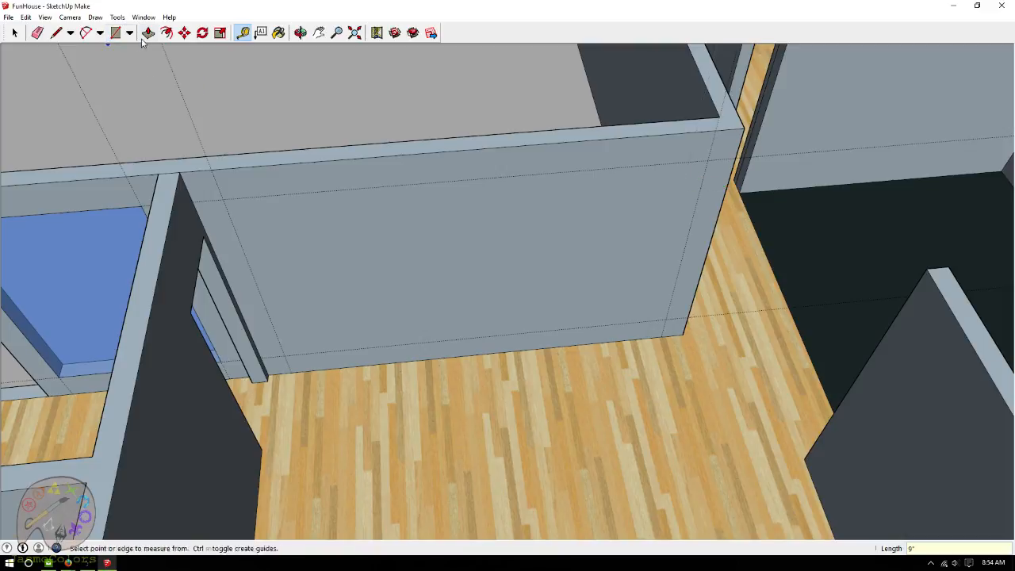
# Draw a 12' 6" by 7' rectangle between the guides beyond the partition and push it 6" through the wall to cut an opening.
pyautogui.click(115, 33)
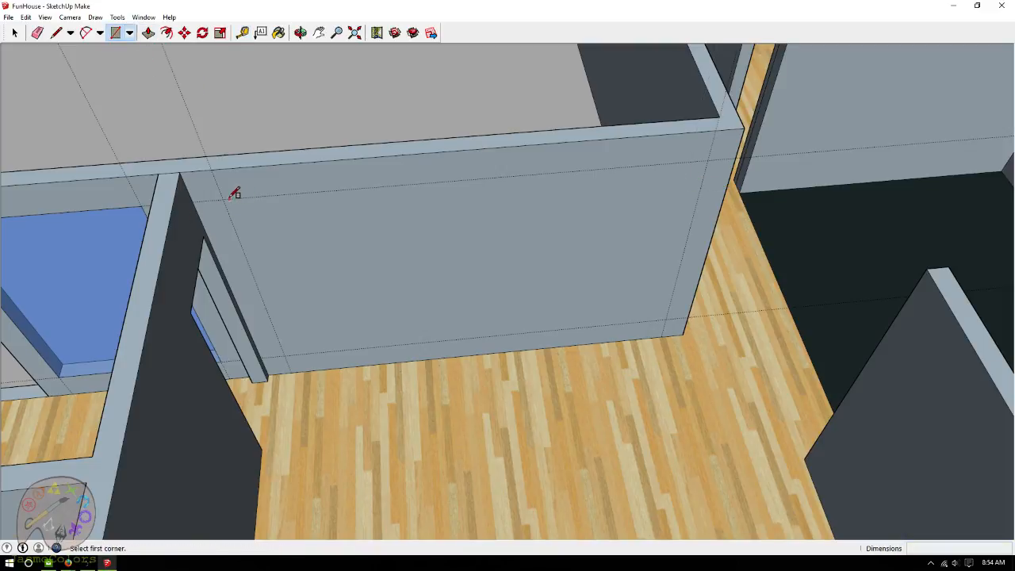
pyautogui.click(225, 199)
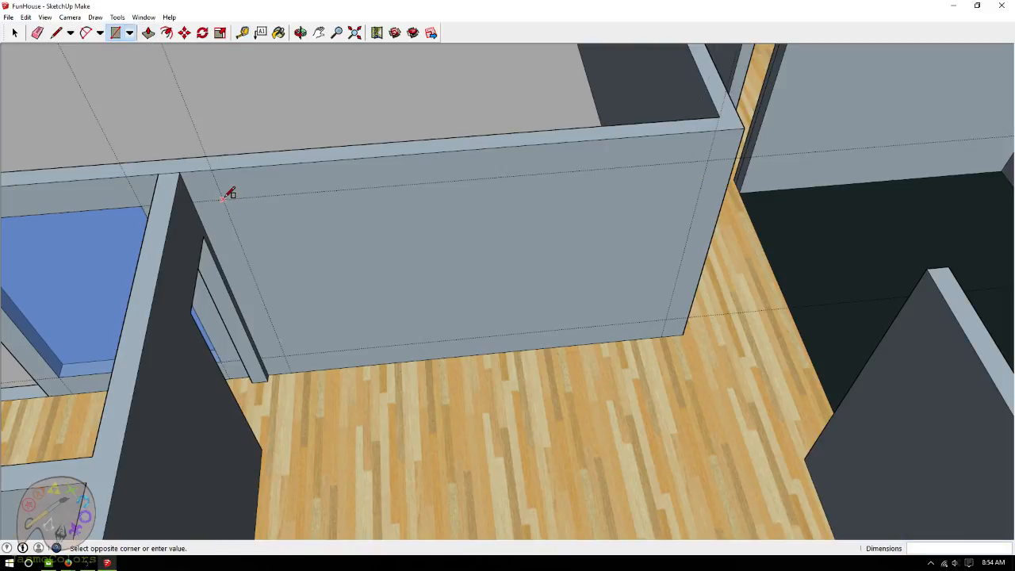
pyautogui.click(672, 316)
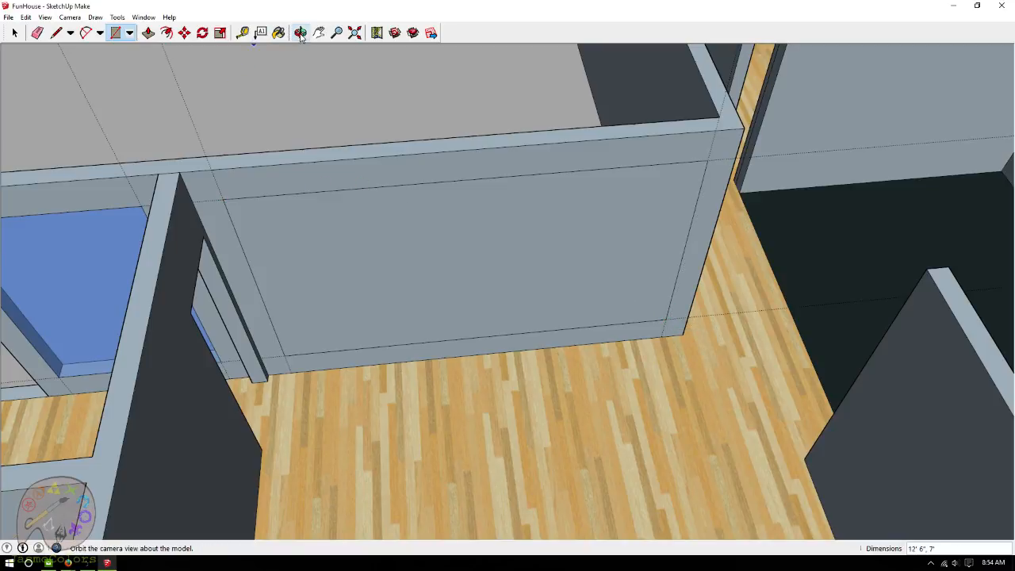
pyautogui.click(149, 32)
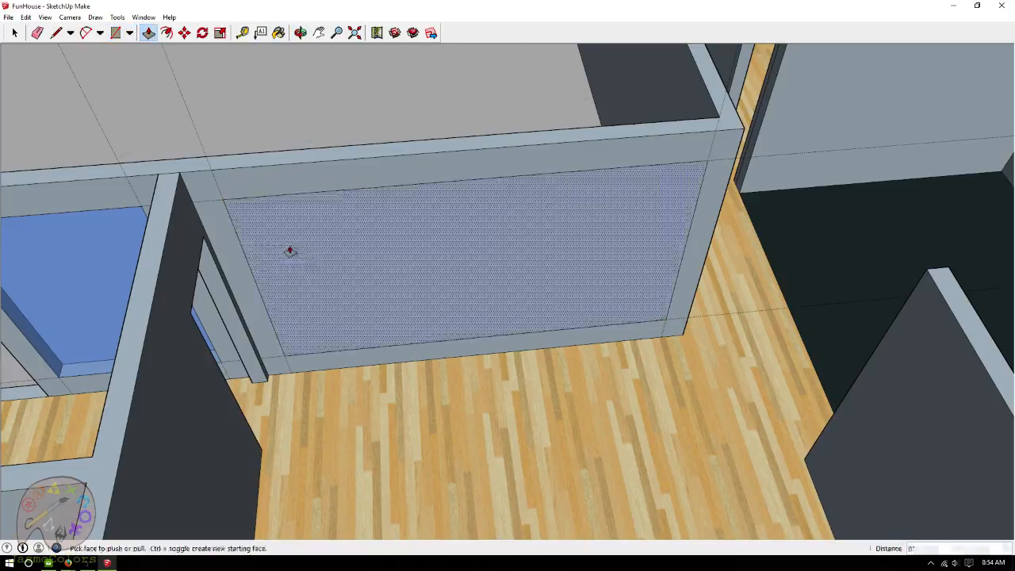
pyautogui.moveTo(317, 341); pyautogui.dragTo(324, 310)
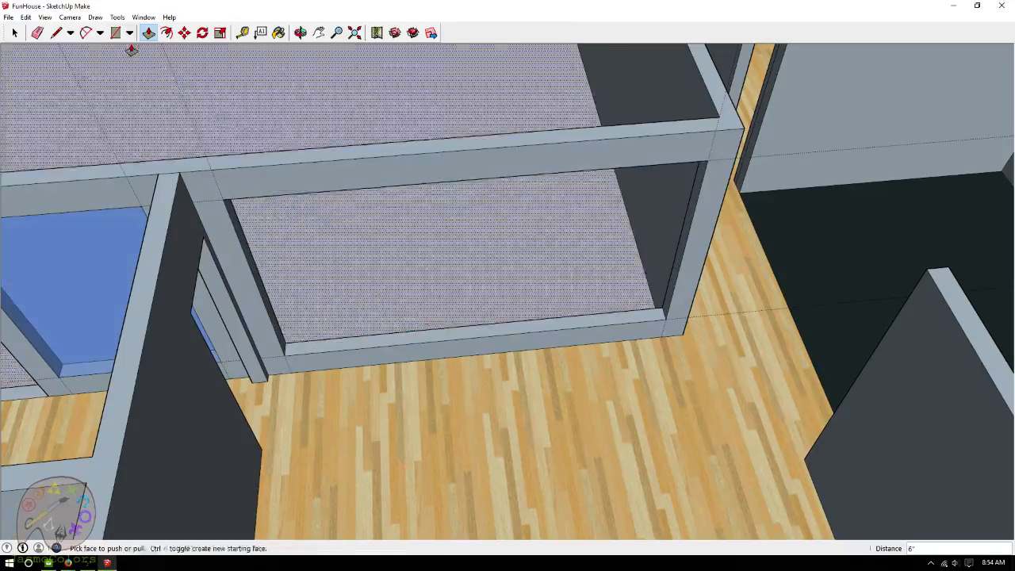
# Close the back of the wide opening with a 12' 6" line along its lower edge and paint that face Translucent_Glass_Blue.
pyautogui.click(56, 32)
pyautogui.scroll(3, 388, 263)
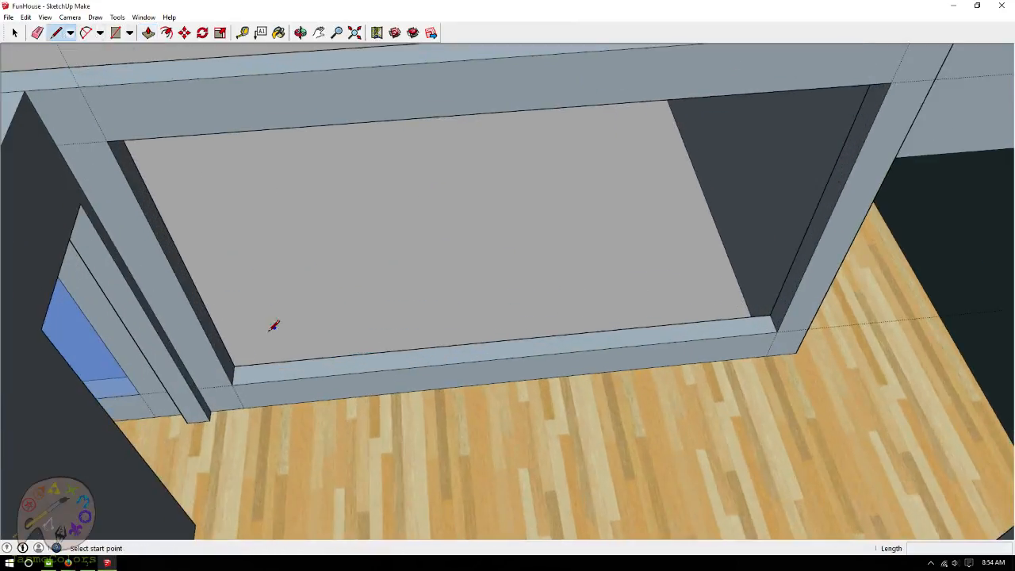
pyautogui.click(235, 366)
pyautogui.click(771, 317)
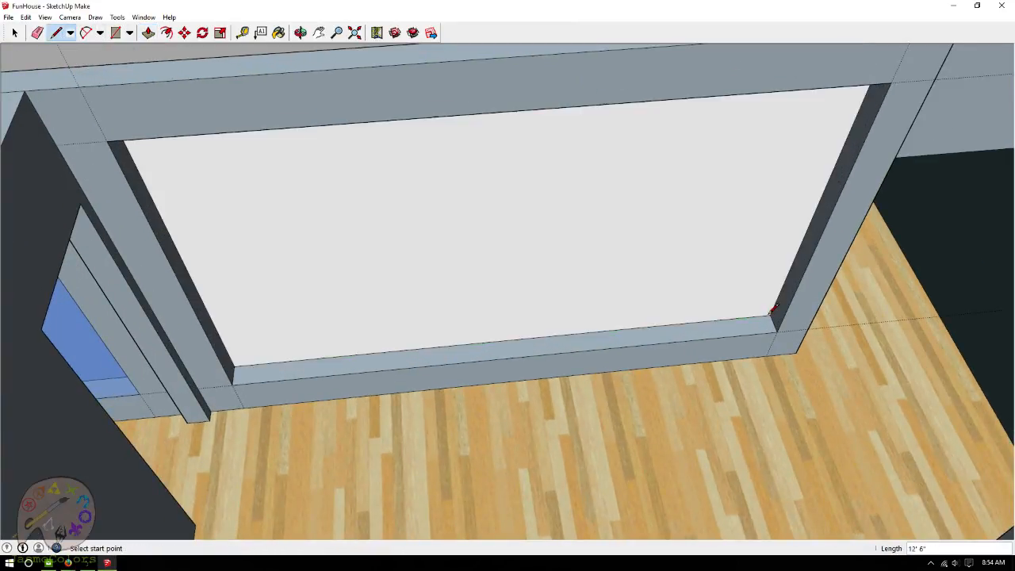
pyautogui.click(278, 33)
pyautogui.click(289, 176)
pyautogui.click(119, 33)
# Close the front of the 12' 6" opening with a line along its front lower edge and paint that face Translucent_Glass_Blue.
pyautogui.click(56, 32)
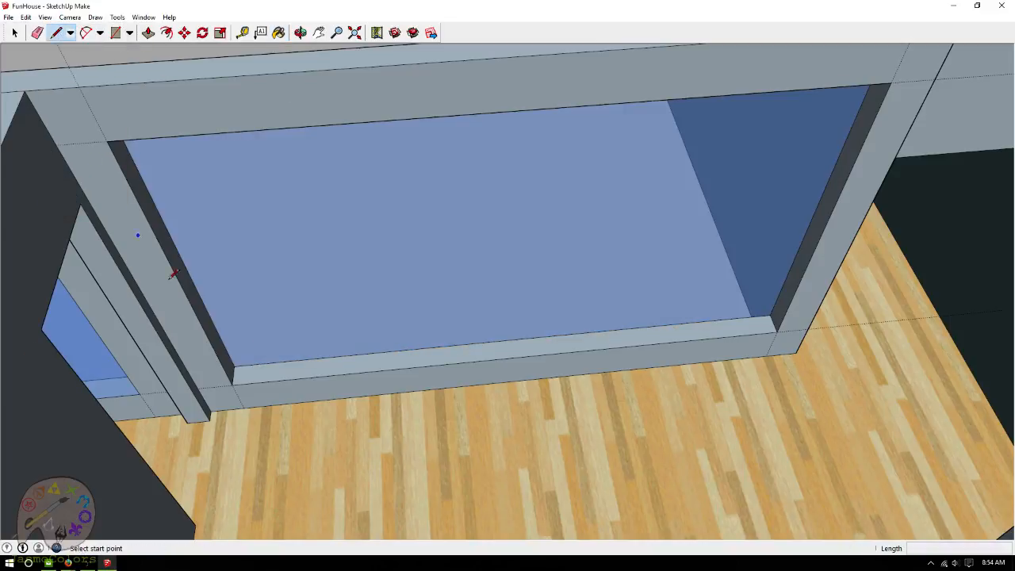
pyautogui.click(236, 381)
pyautogui.click(776, 332)
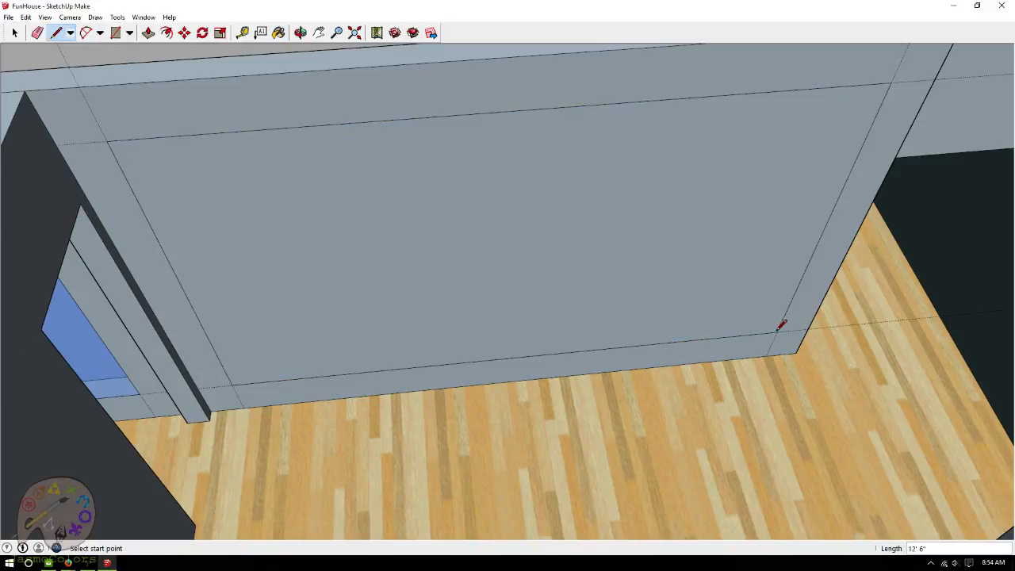
pyautogui.click(279, 33)
pyautogui.click(254, 190)
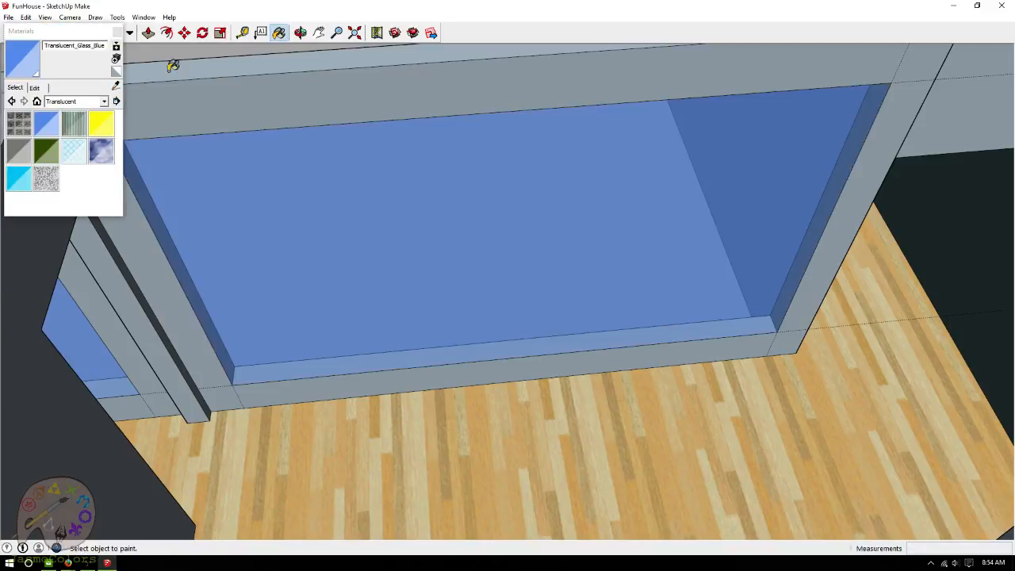
pyautogui.click(119, 33)
# Place vertical guides 9" in from both ends of the long inner wall facing the narrow hallway beside the bedroom and bathroom.
pyautogui.click(300, 33)
pyautogui.scroll(-4, 435, 306)
pyautogui.moveTo(435, 306); pyautogui.dragTo(435, 204)
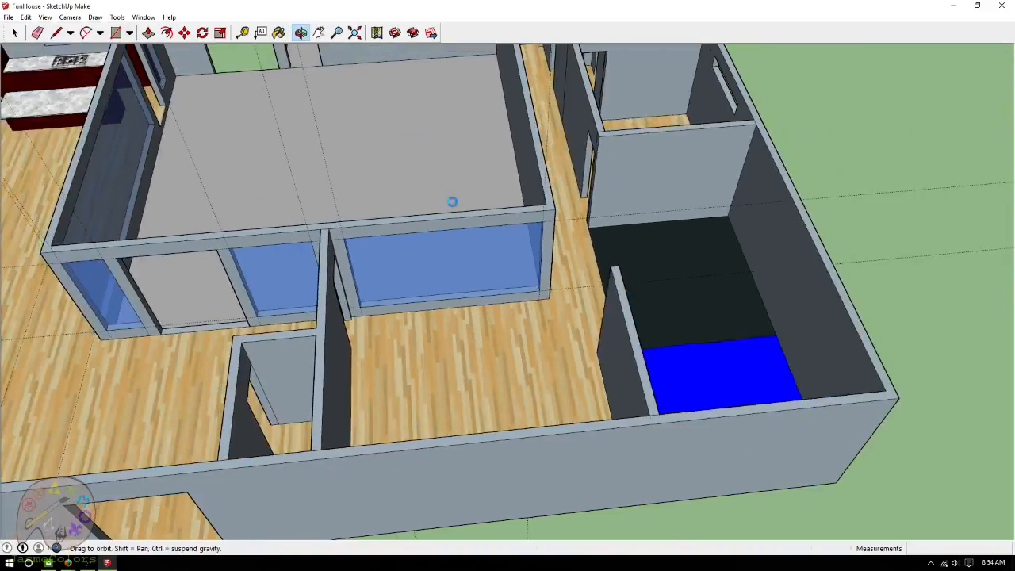
pyautogui.moveTo(695, 203); pyautogui.dragTo(288, 188)
pyautogui.moveTo(634, 205); pyautogui.dragTo(542, 278)
pyautogui.scroll(-3, 574, 286)
pyautogui.scroll(2, 660, 276)
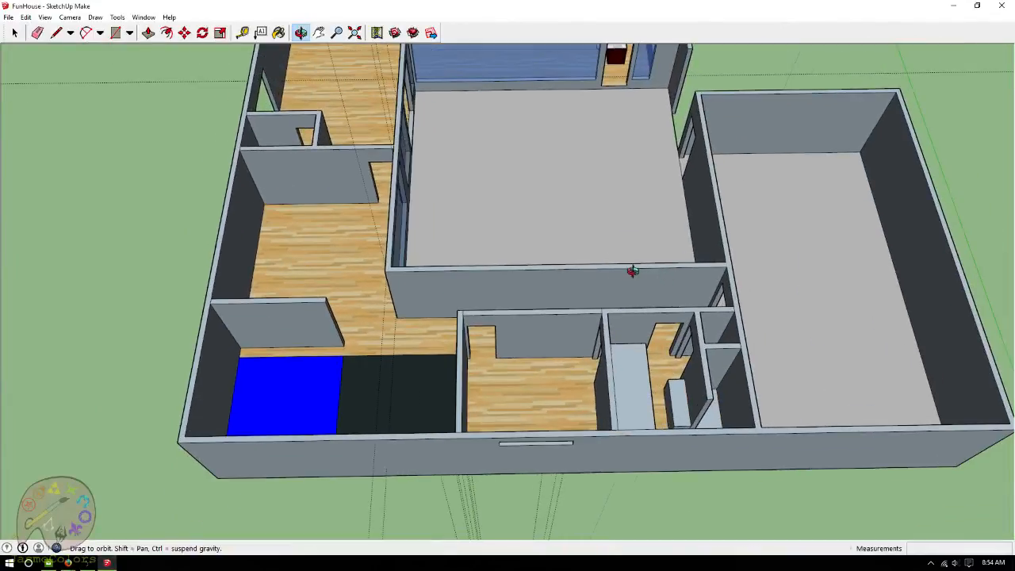
pyautogui.moveTo(511, 262)
pyautogui.mouseDown()
pyautogui.moveTo(519, 388)
pyautogui.moveTo(519, 277)
pyautogui.mouseUp()
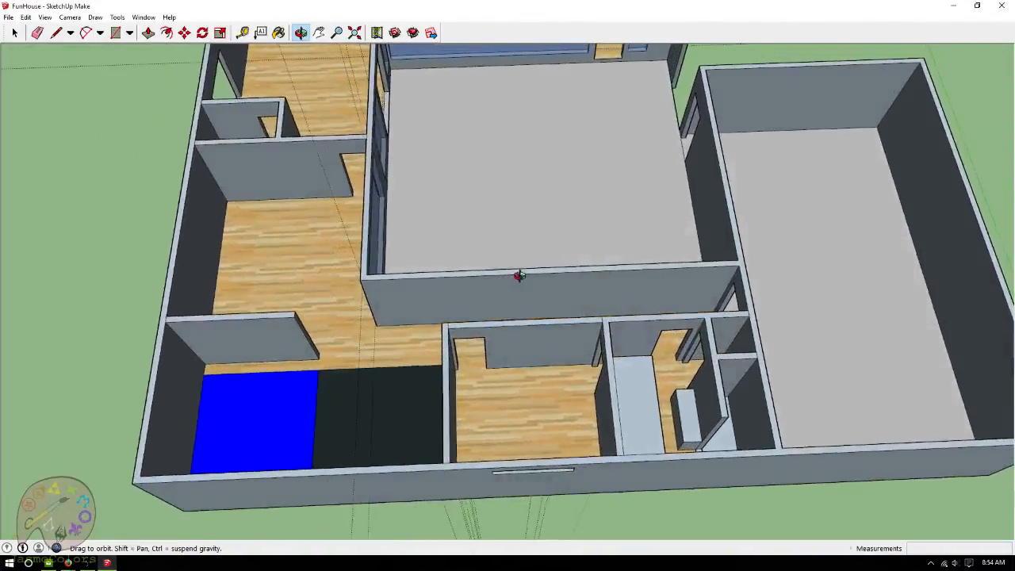
pyautogui.scroll(3, 479, 356)
pyautogui.scroll(2, 653, 274)
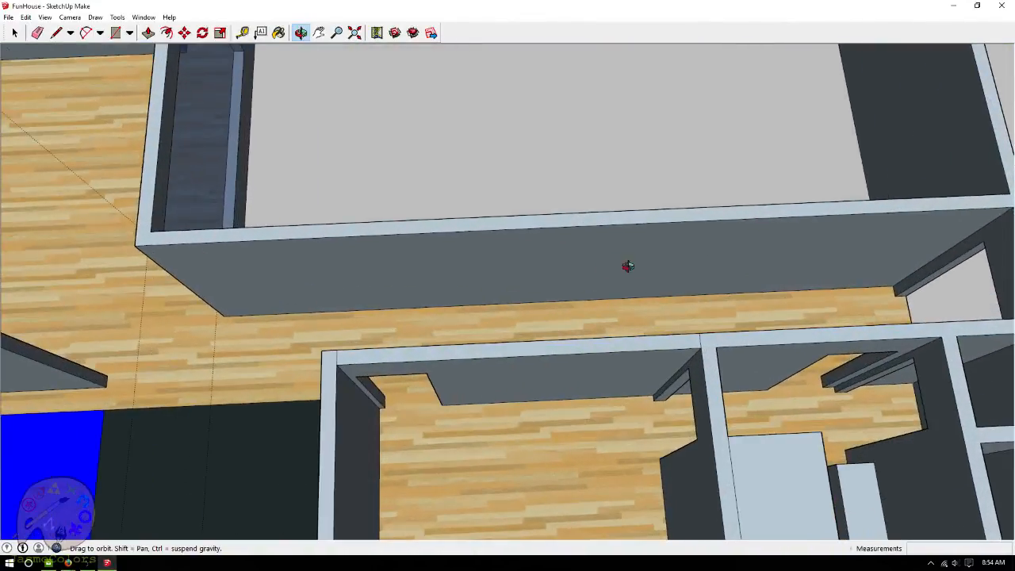
pyautogui.click(242, 33)
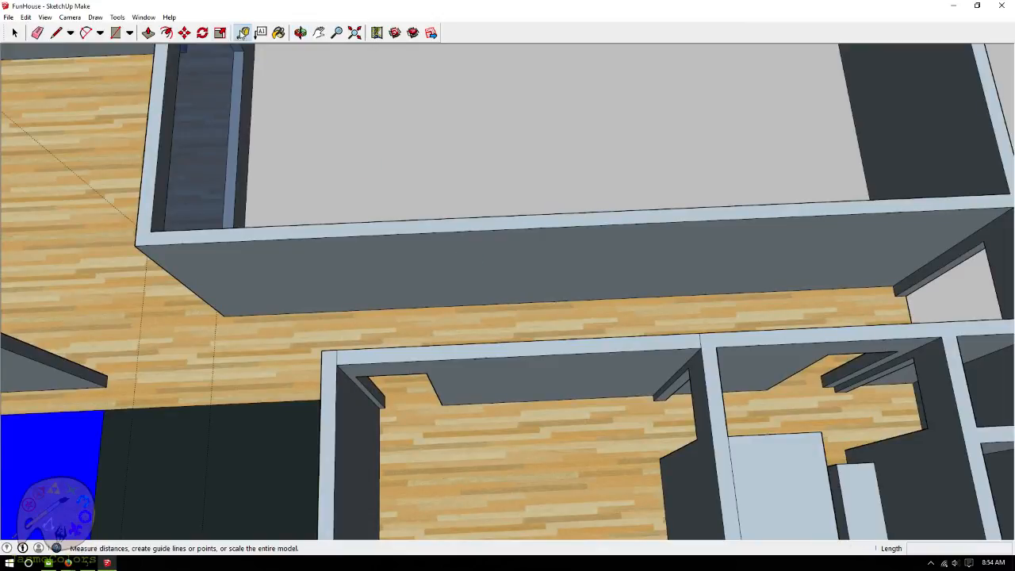
pyautogui.click(162, 260)
pyautogui.write("9'")
pyautogui.press('Return')
pyautogui.click(983, 228)
pyautogui.write("9'")
pyautogui.press('Return')
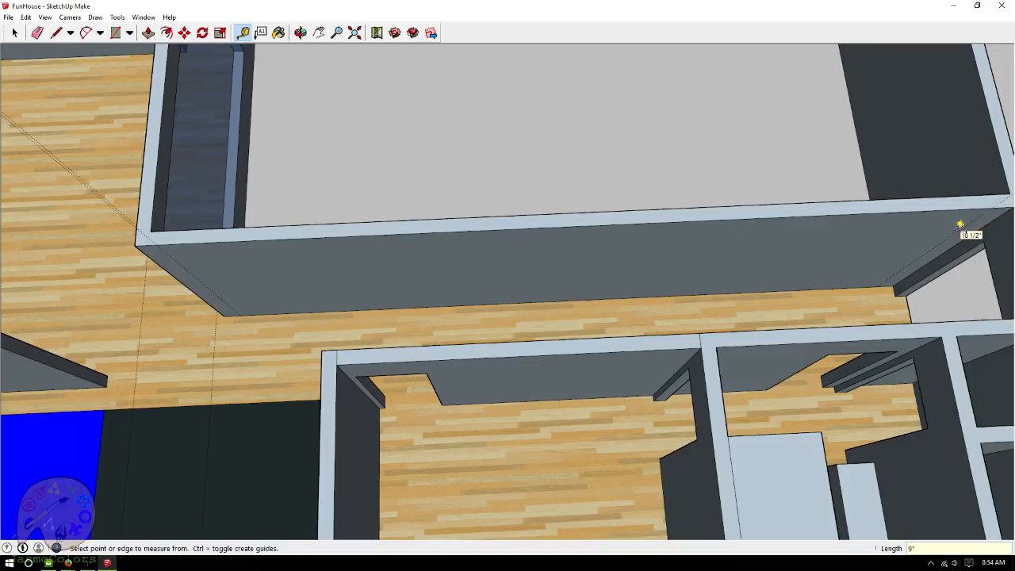
# Place horizontal guides 1' above the lower edge and 1' below the upper edge of the long hallway wall.
pyautogui.click(395, 306)
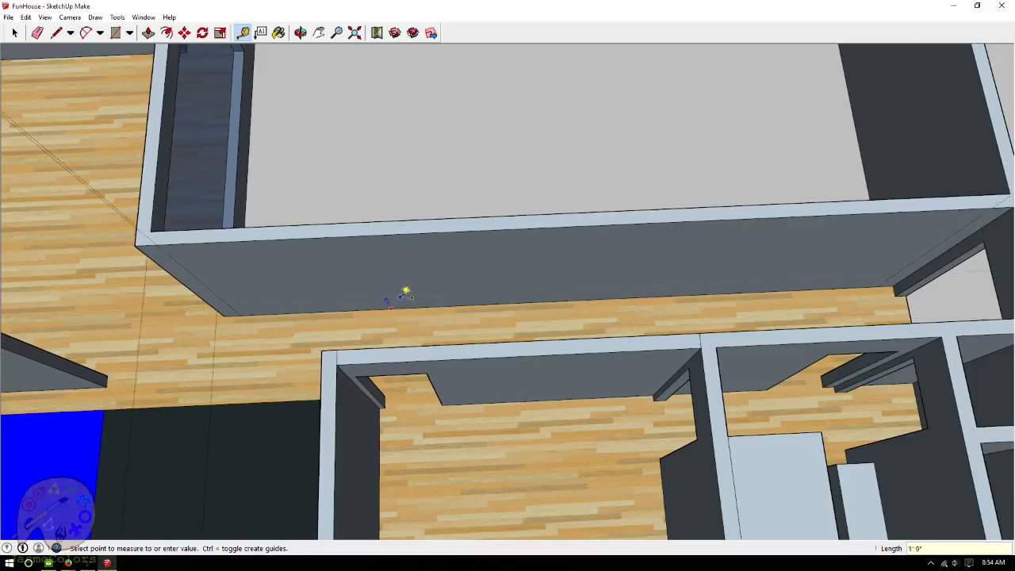
pyautogui.write("1'")
pyautogui.press('Return')
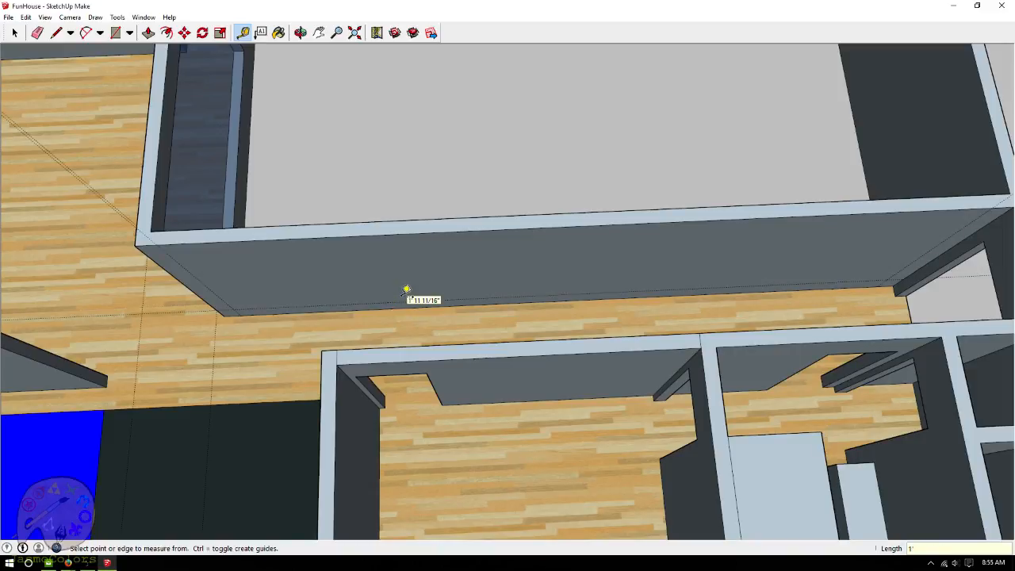
pyautogui.click(438, 230)
pyautogui.write("1'")
pyautogui.press('Return')
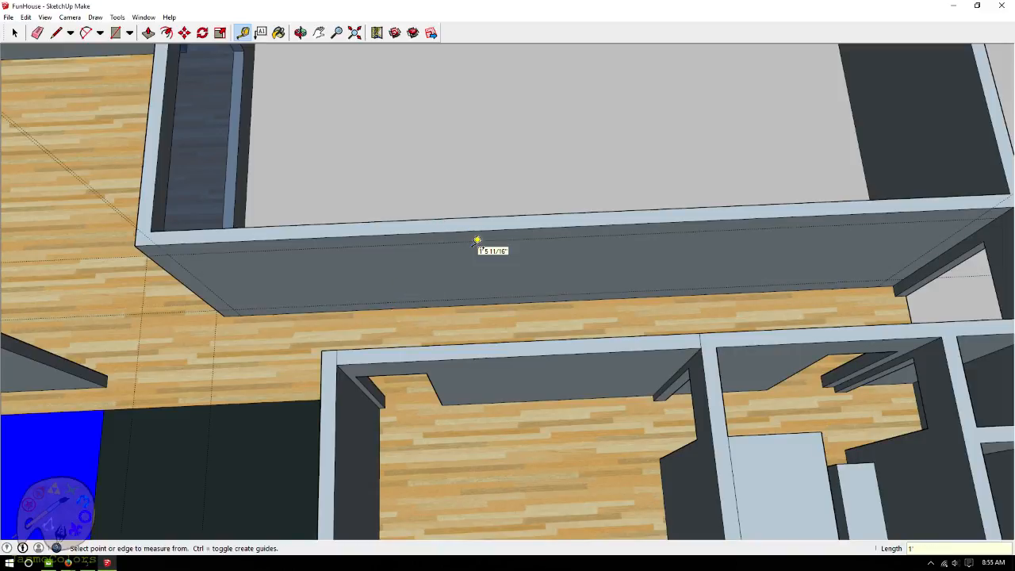
# Draw a 29' by 7' rectangle between the guides on the long hallway wall and push it 6" through to cut an opening.
pyautogui.click(113, 36)
pyautogui.click(168, 254)
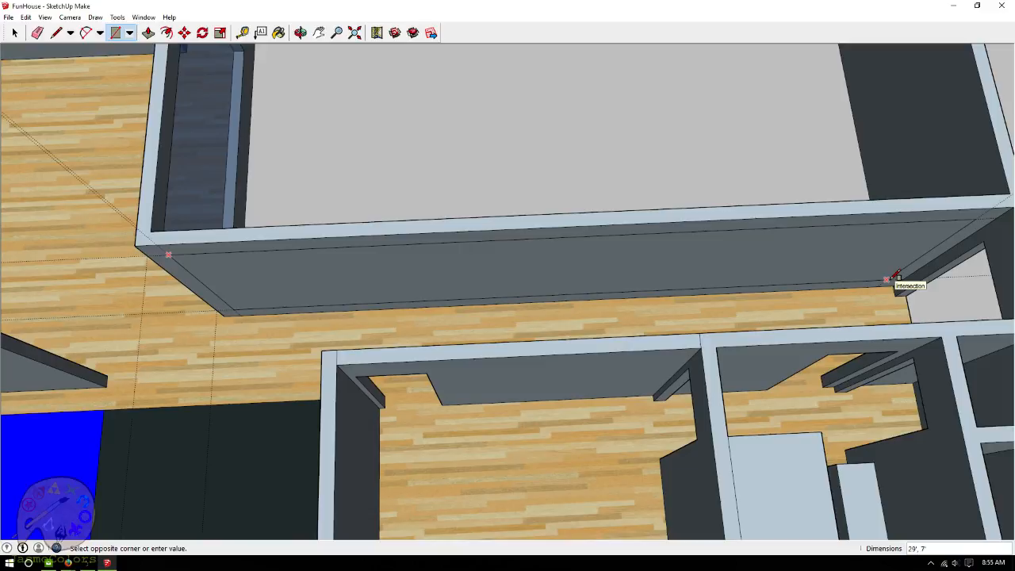
pyautogui.press('Escape')
pyautogui.click(278, 33)
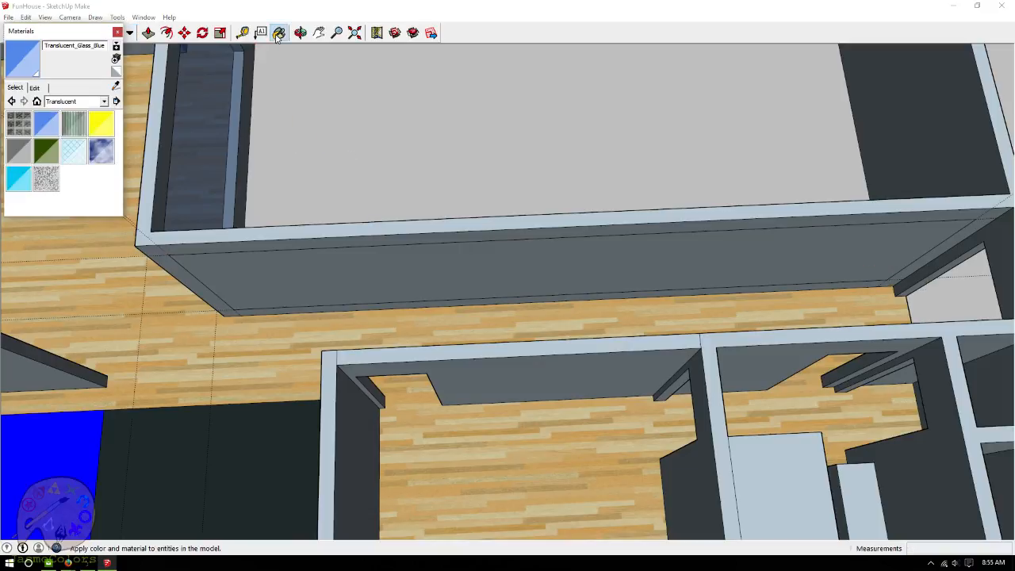
pyautogui.press('p')
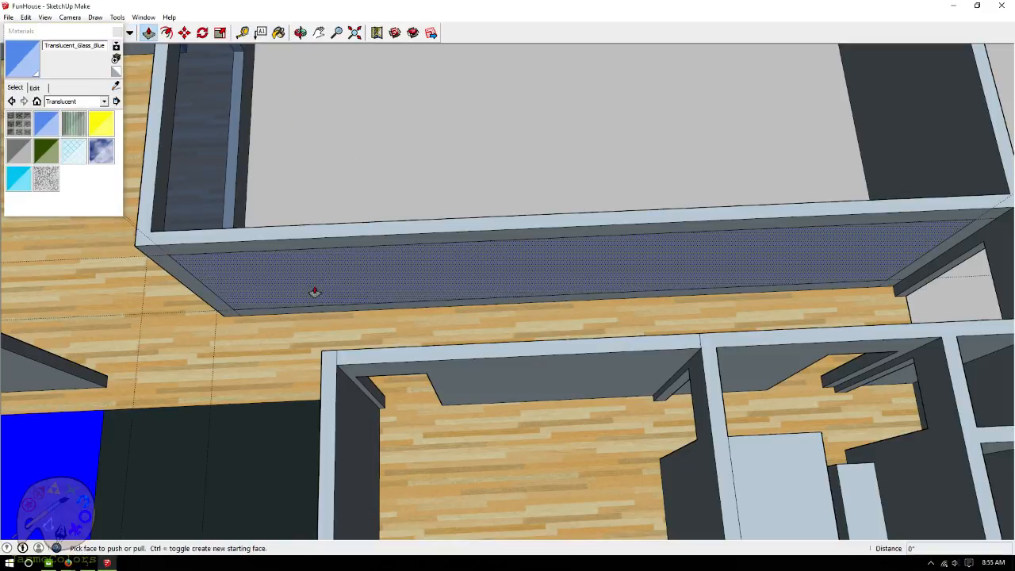
pyautogui.click(312, 288)
pyautogui.write('6')
pyautogui.press('Return')
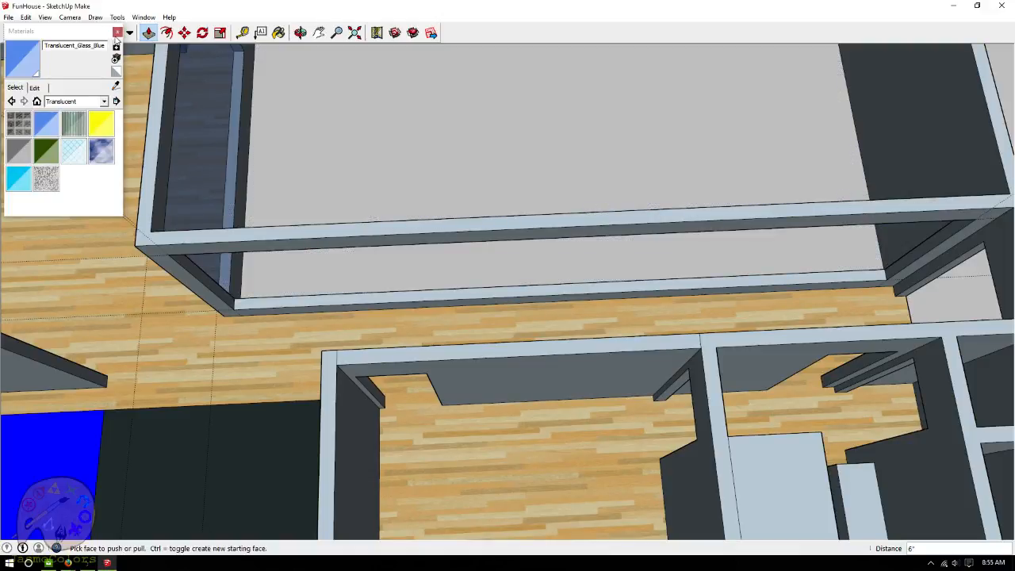
# Close the back of the long hallway wall opening with a line along its back lower edge and paint that face Translucent_Glass_Blue.
pyautogui.click(117, 32)
pyautogui.press('l')
pyautogui.click(234, 300)
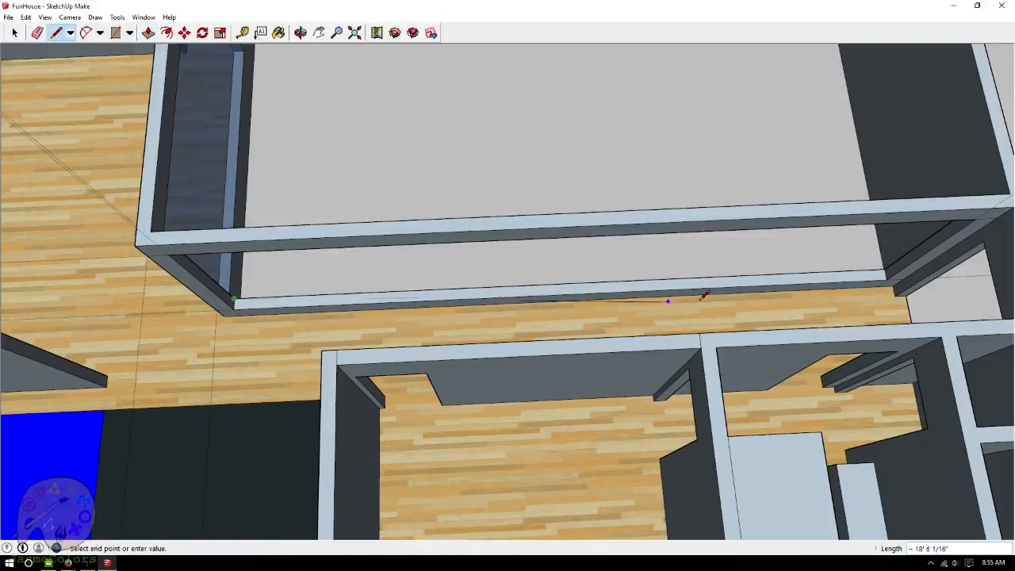
pyautogui.click(884, 272)
pyautogui.click(278, 32)
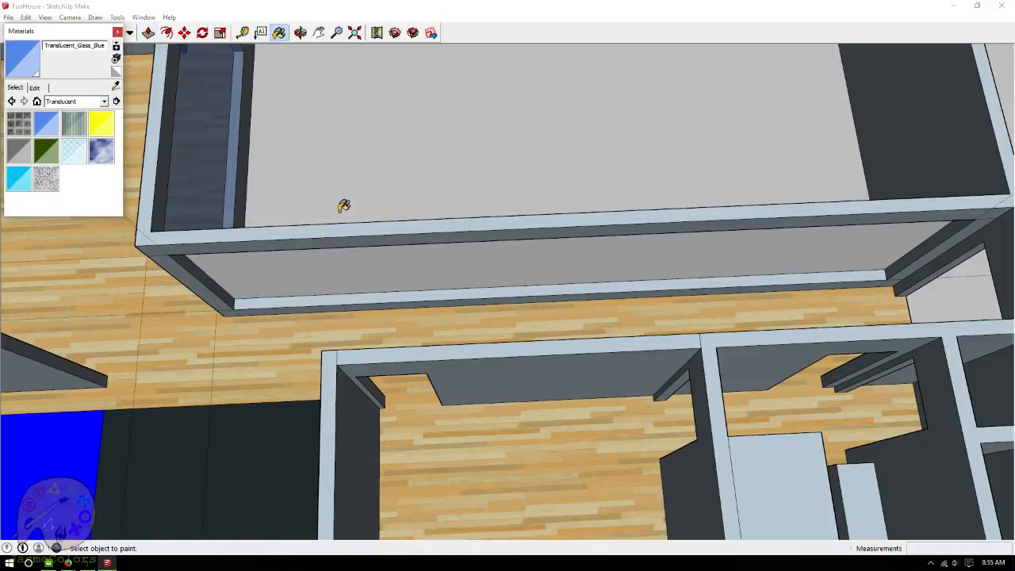
pyautogui.click(330, 238)
pyautogui.click(118, 33)
# Close the front of the long hallway wall opening with a 29' line along its front lower edge and paint that face Translucent_Glass_Blue.
pyautogui.click(56, 32)
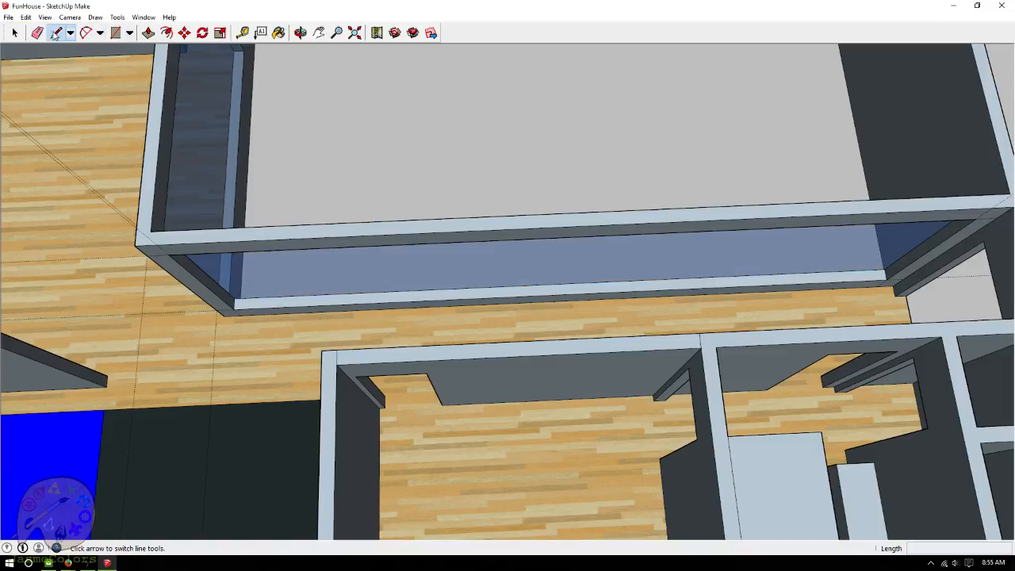
pyautogui.click(236, 308)
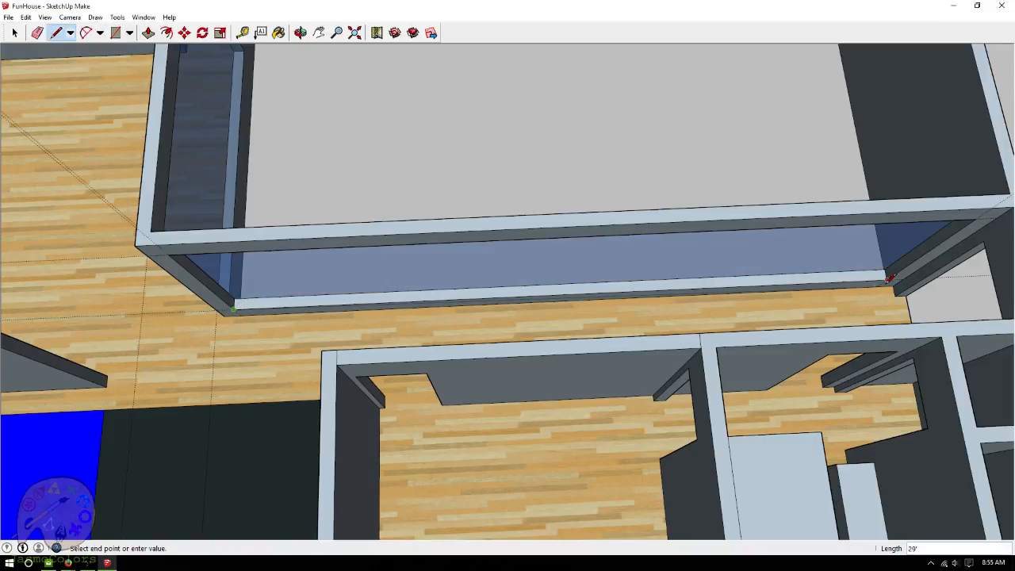
pyautogui.click(891, 282)
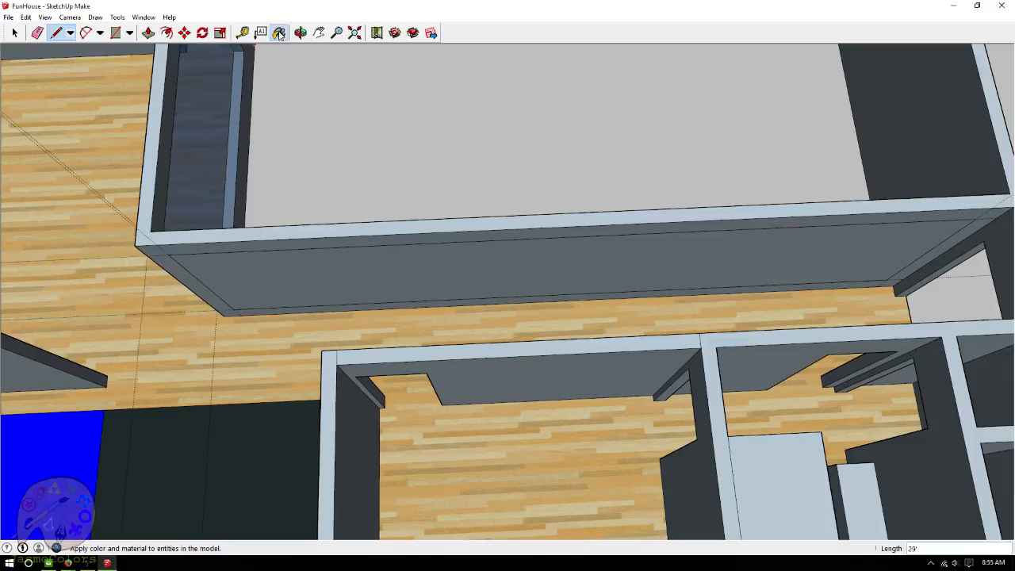
pyautogui.click(279, 33)
pyautogui.click(376, 267)
pyautogui.click(118, 31)
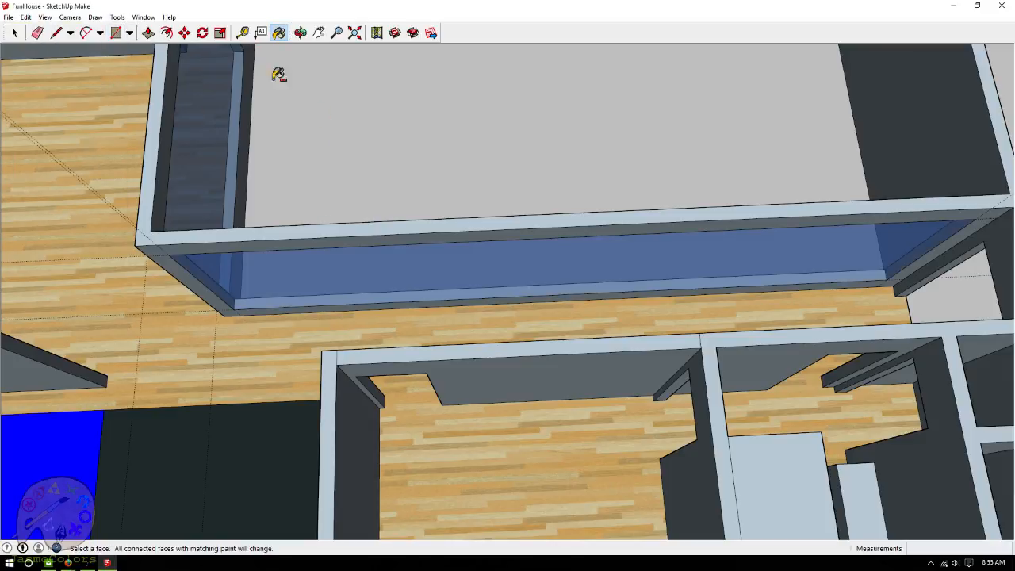
# Delete all guides from the model.
pyautogui.click(26, 16)
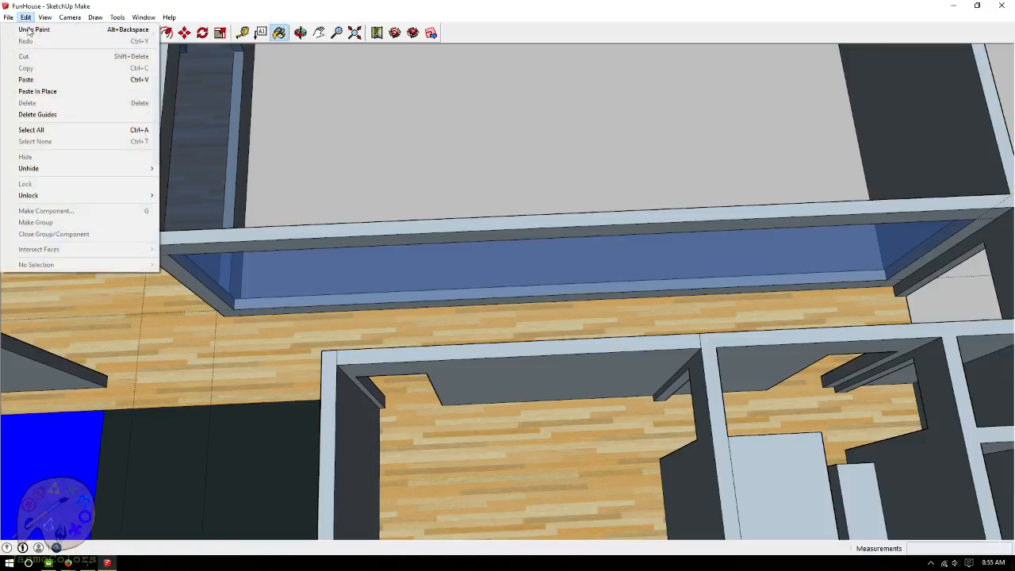
pyautogui.click(52, 111)
# Examine the glazed walls around the central room and the overall house layout from several angles.
pyautogui.click(300, 33)
pyautogui.moveTo(328, 49); pyautogui.dragTo(199, 116)
pyautogui.scroll(-5, 45, 131)
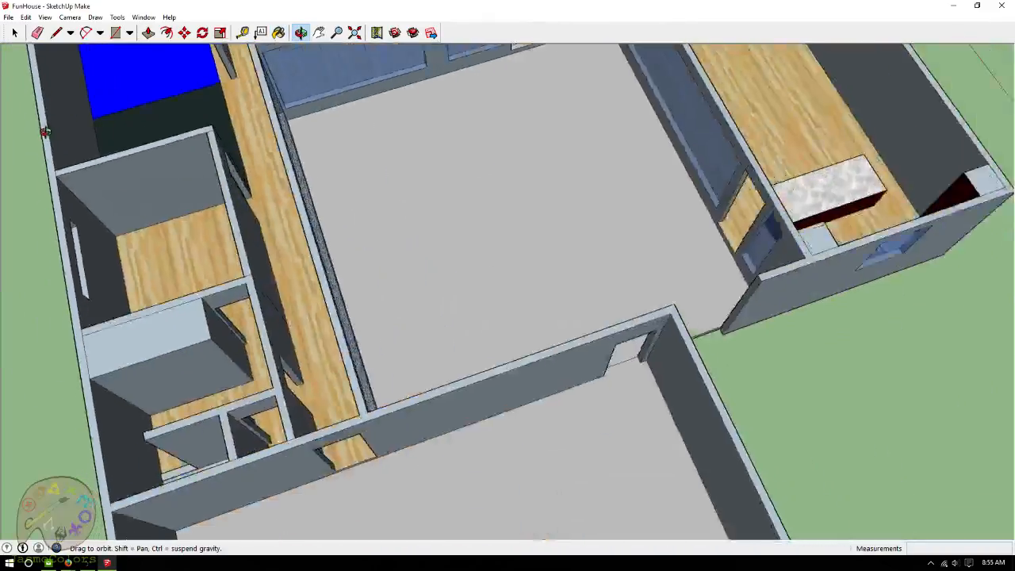
pyautogui.scroll(-2, 575, 370)
pyautogui.moveTo(575, 369); pyautogui.dragTo(817, 129)
pyautogui.scroll(3, 436, 216)
pyautogui.moveTo(536, 268); pyautogui.dragTo(487, 185)
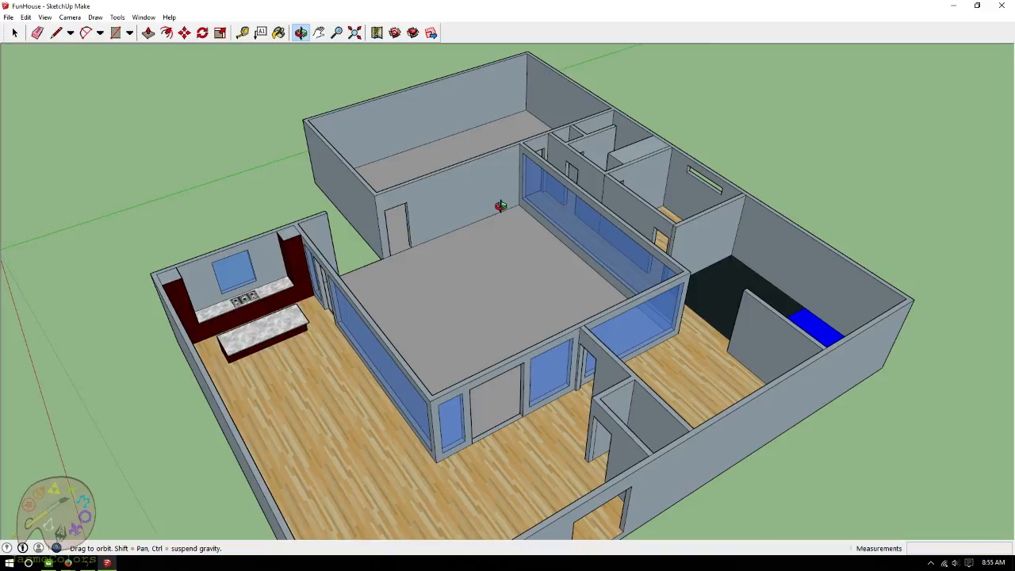
pyautogui.moveTo(424, 242); pyautogui.dragTo(826, 322)
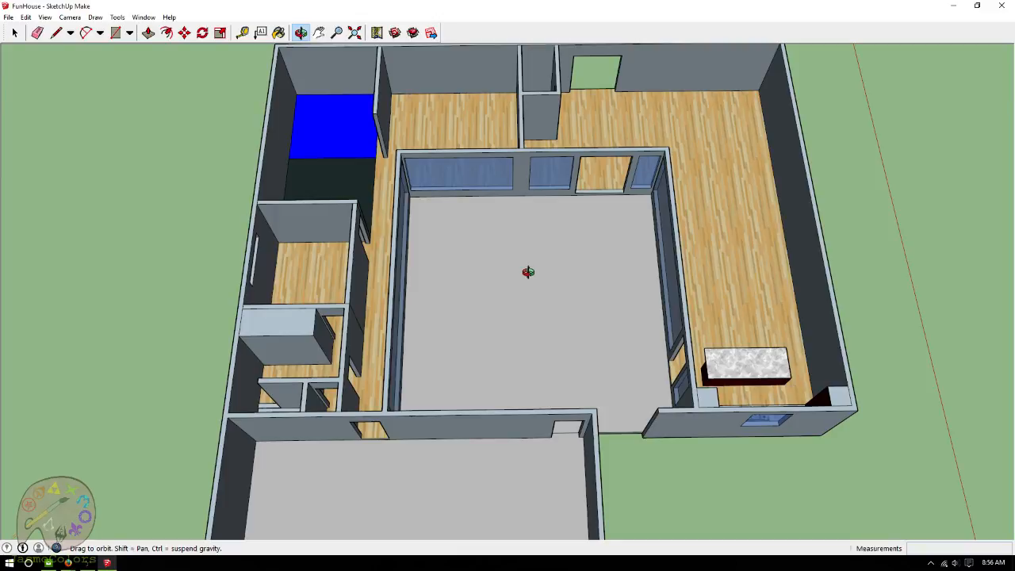
pyautogui.moveTo(591, 345); pyautogui.dragTo(616, 301)
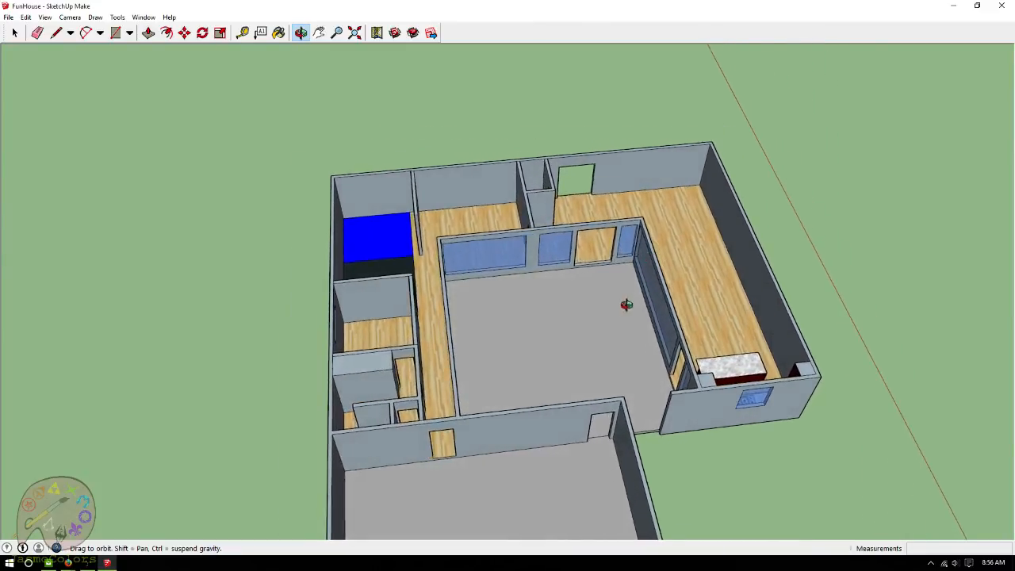
# Place a vertical guide through the middle of the wide doorway between the central room and the living area.
pyautogui.scroll(10, 576, 238)
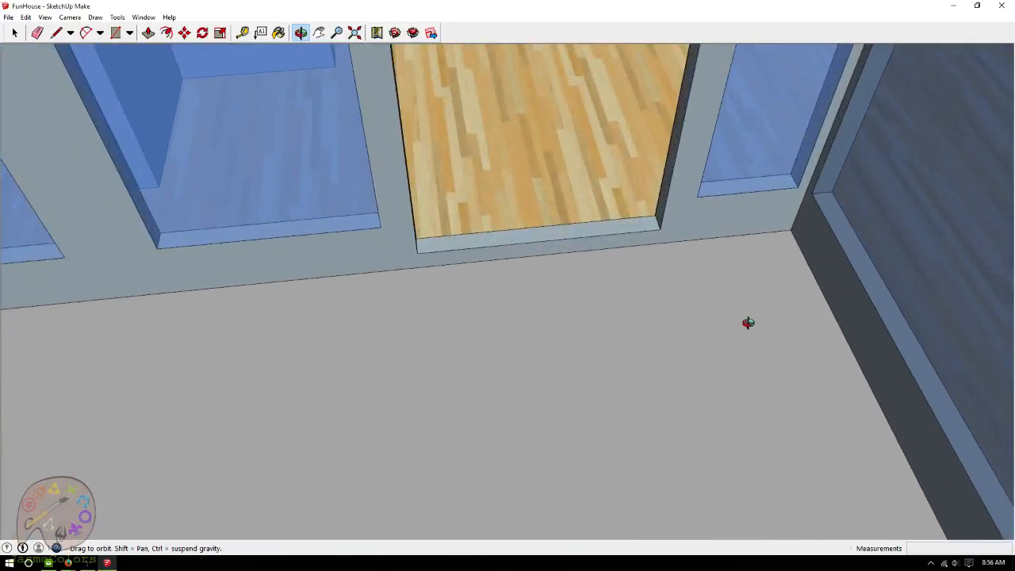
pyautogui.moveTo(748, 323)
pyautogui.mouseDown()
pyautogui.moveTo(691, 217)
pyautogui.moveTo(709, 208)
pyautogui.moveTo(521, 191)
pyautogui.mouseUp()
pyautogui.press('t')
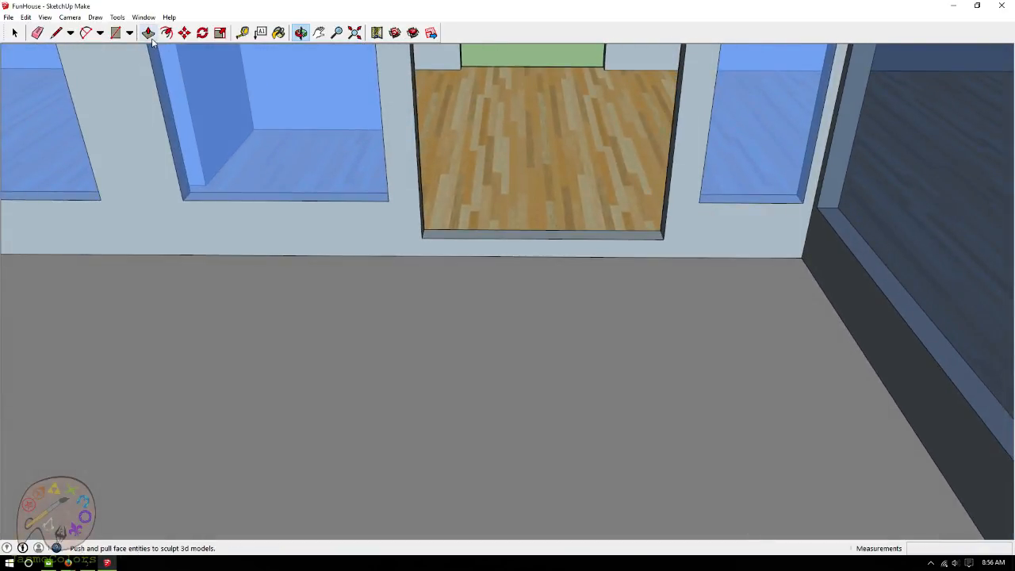
pyautogui.click(424, 230)
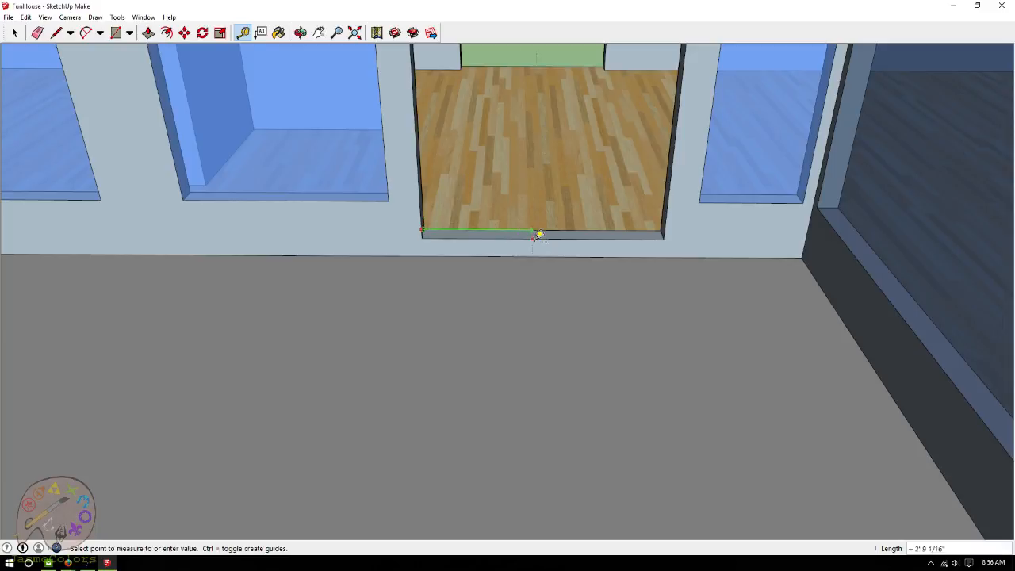
pyautogui.click(551, 234)
pyautogui.scroll(1, 553, 282)
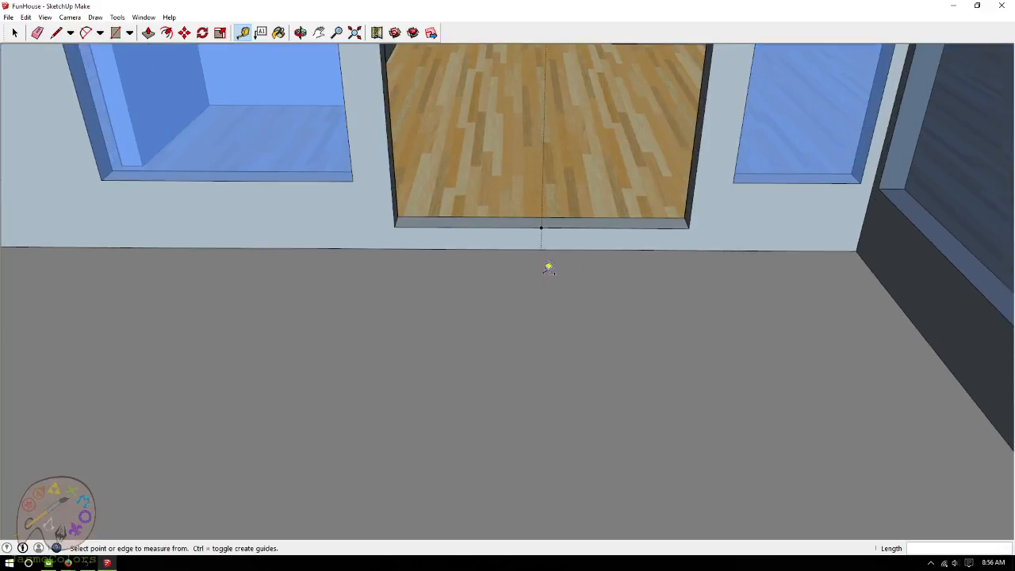
# Place vertical guides 3' 9" to each side of the doorway's centre guide, in line with the edges of the neighbouring windows.
pyautogui.click(548, 236)
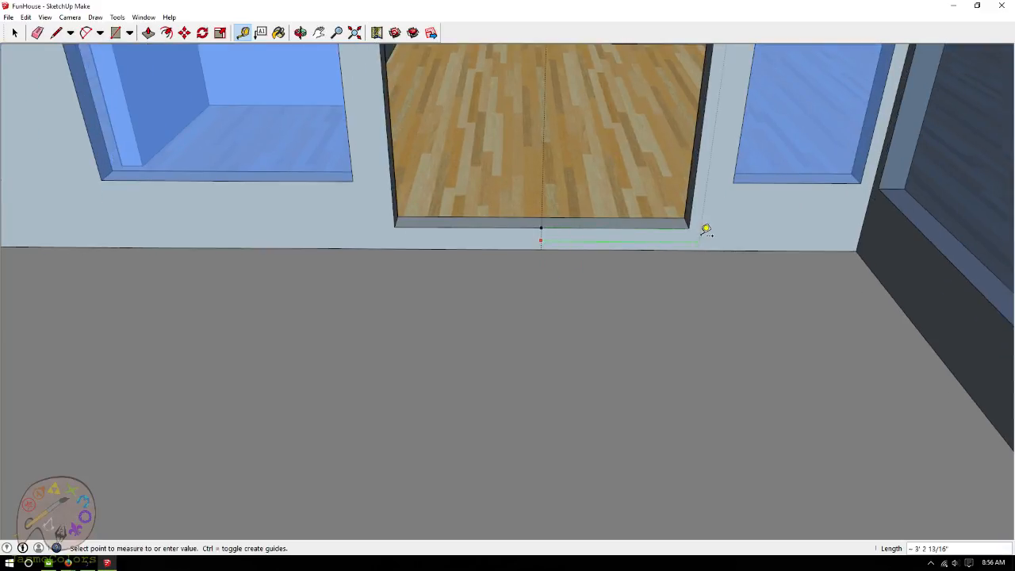
pyautogui.click(733, 181)
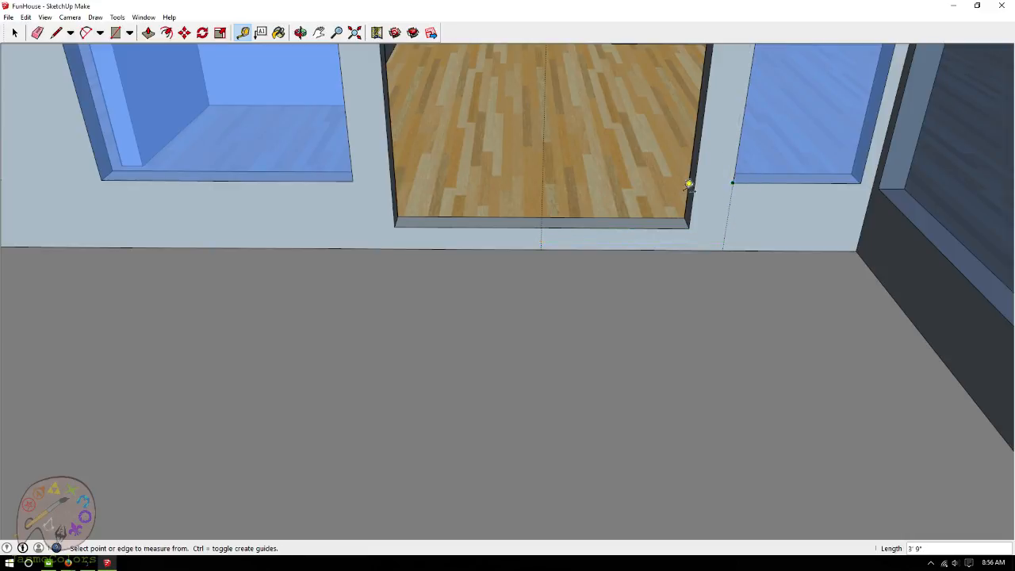
pyautogui.click(543, 205)
pyautogui.click(356, 162)
# Draw a two-point arc on the floor between the outer guides in front of the wide doorway, with a 3' bulge.
pyautogui.click(99, 33)
pyautogui.click(119, 67)
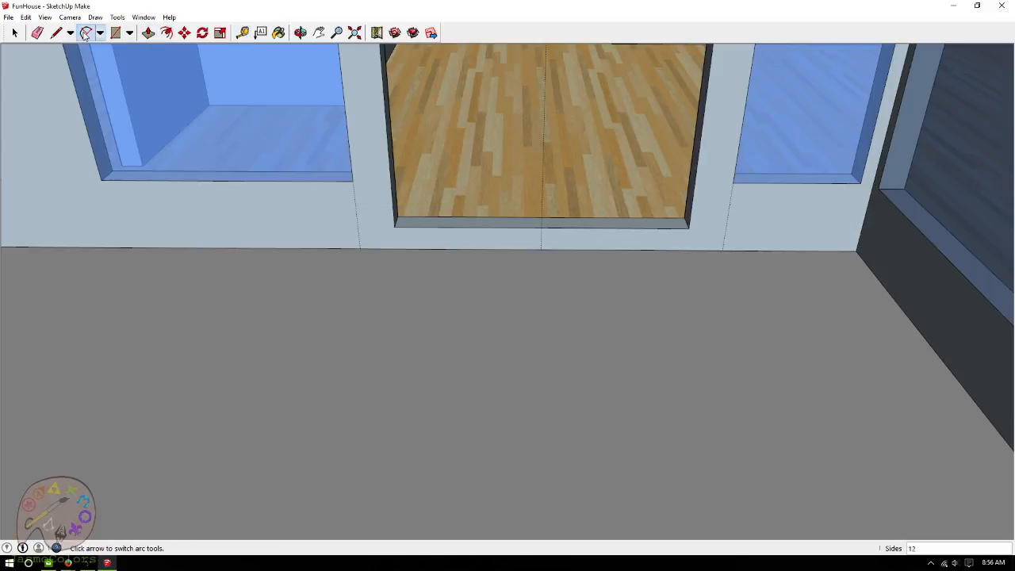
pyautogui.click(722, 250)
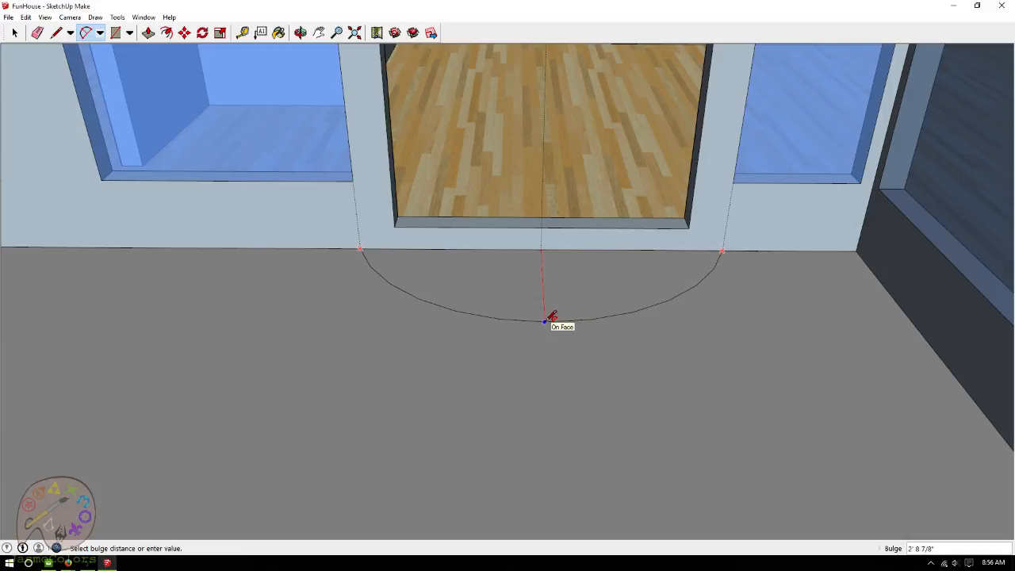
pyautogui.write("'")
pyautogui.press('Return')
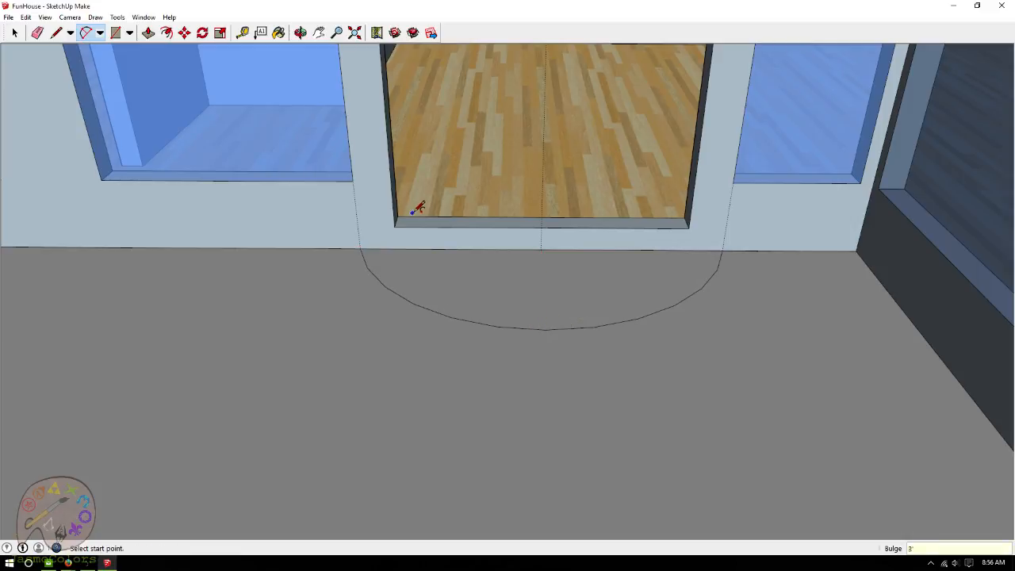
# Measure the height from the floor to the wide doorway's sill and pull the arc-shaped floor face up 3" as a step.
pyautogui.click(242, 32)
pyautogui.click(456, 248)
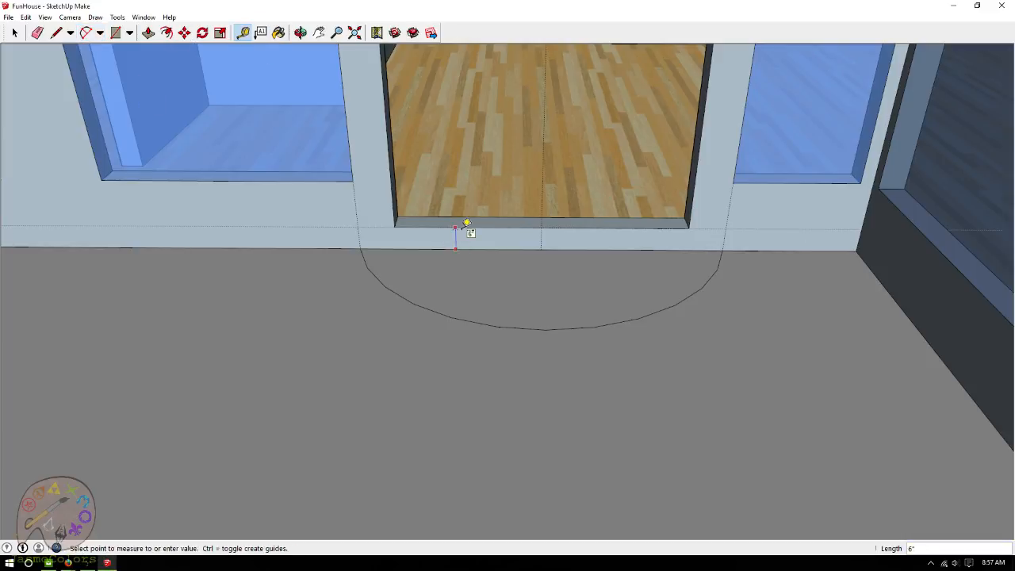
pyautogui.click(467, 225)
pyautogui.click(148, 33)
pyautogui.click(499, 299)
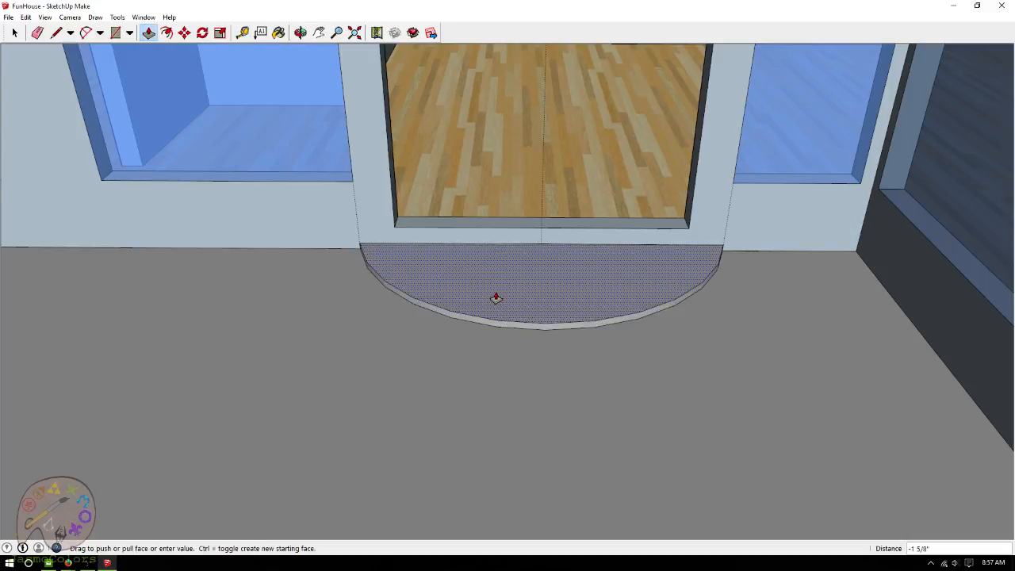
pyautogui.write('3')
pyautogui.press('Return')
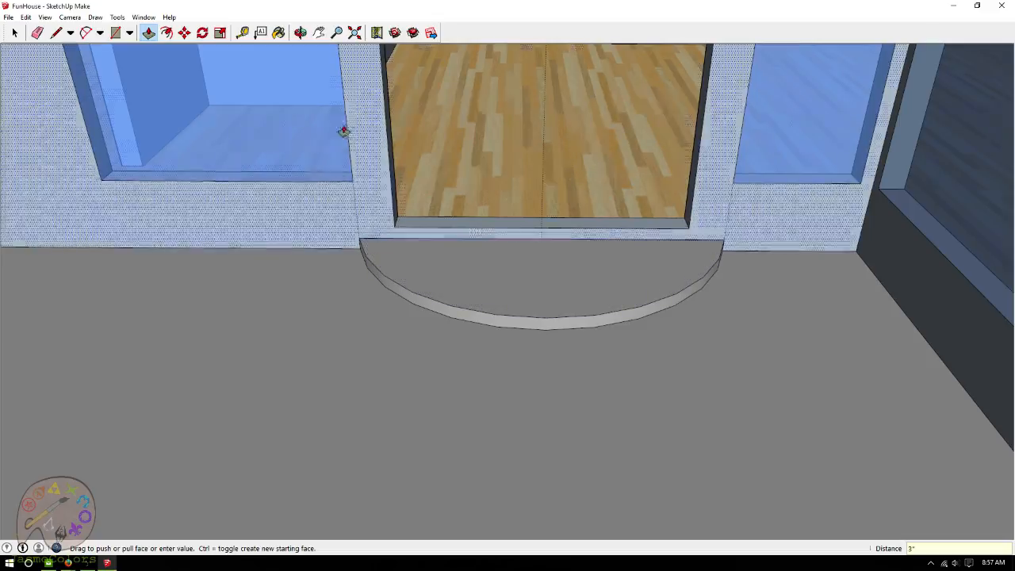
# Place vertical guides 9" outside both sides of the narrow doorway to the kitchen.
pyautogui.click(301, 32)
pyautogui.moveTo(431, 181); pyautogui.dragTo(526, 264)
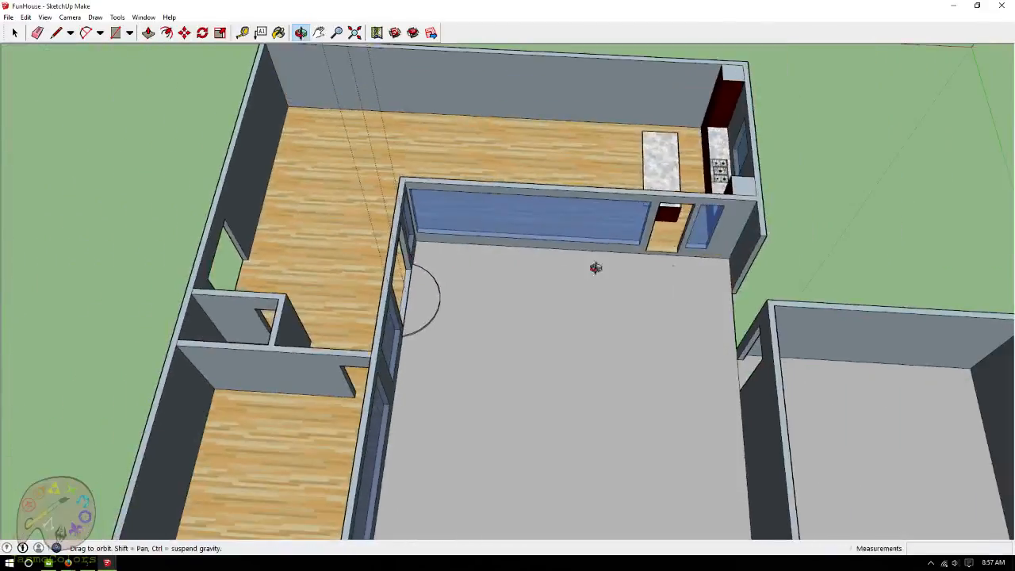
pyautogui.scroll(8, 723, 276)
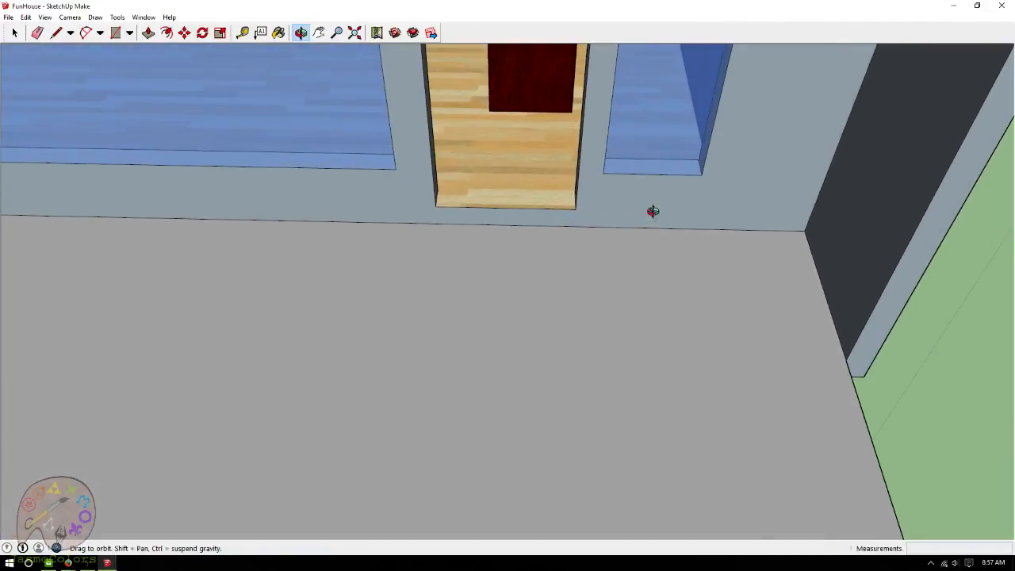
pyautogui.moveTo(368, 196); pyautogui.dragTo(380, 186)
pyautogui.click(242, 33)
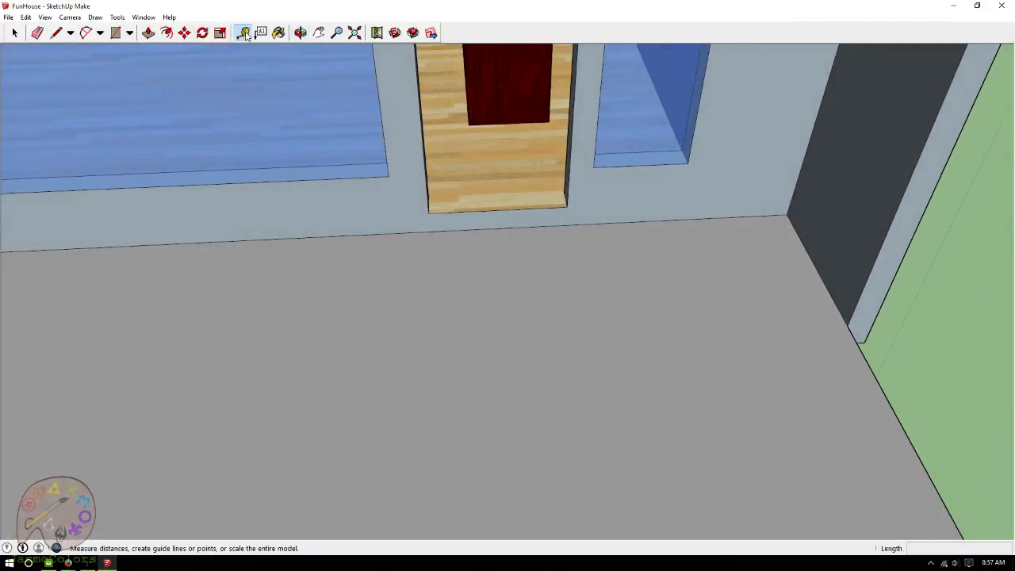
pyautogui.click(428, 197)
pyautogui.click(403, 197)
pyautogui.click(571, 176)
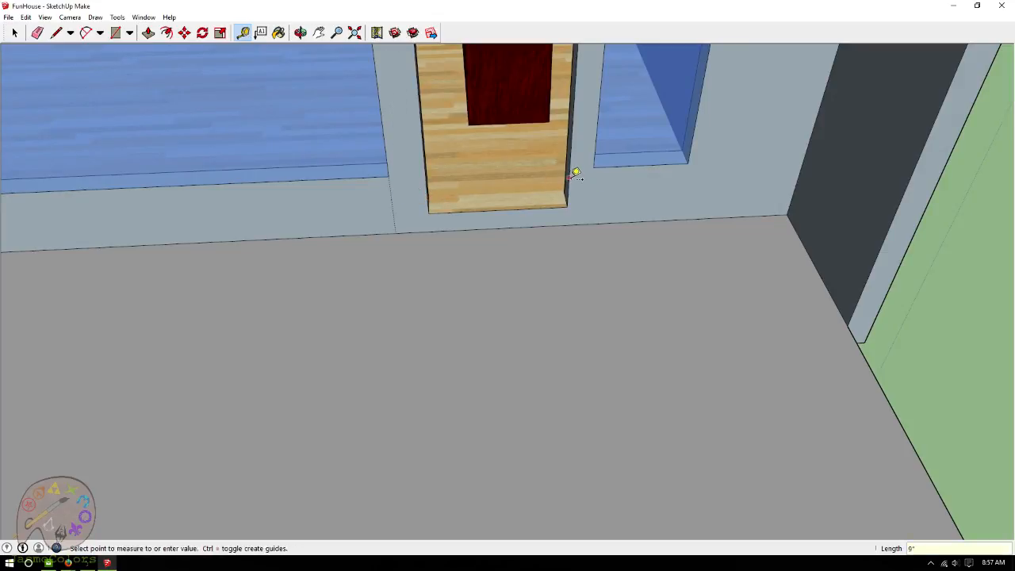
pyautogui.click(588, 168)
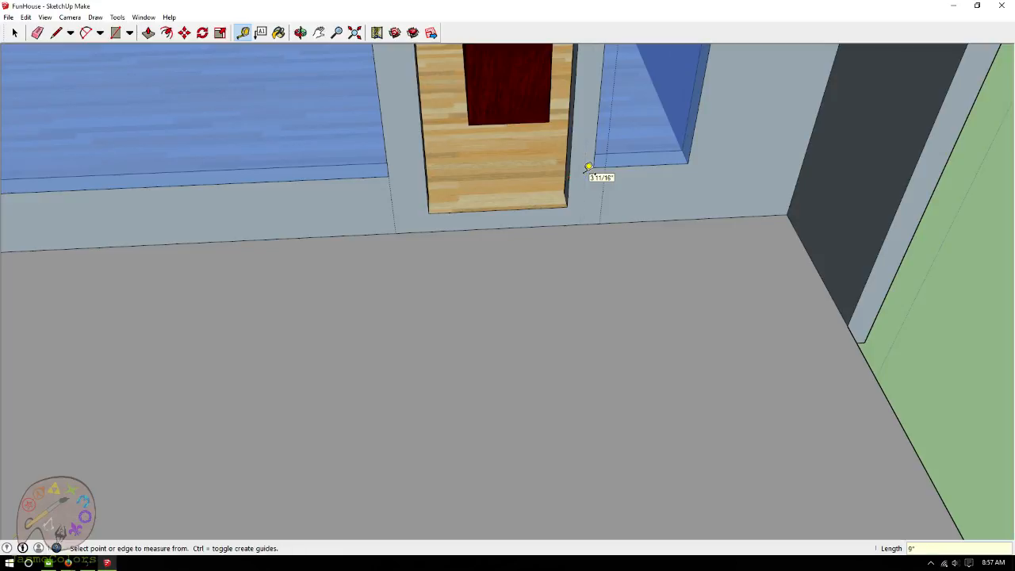
# Draw a two-point arc on the floor between the guides at the kitchen doorway, with a 3' bulge.
pyautogui.click(85, 33)
pyautogui.click(395, 234)
pyautogui.click(599, 224)
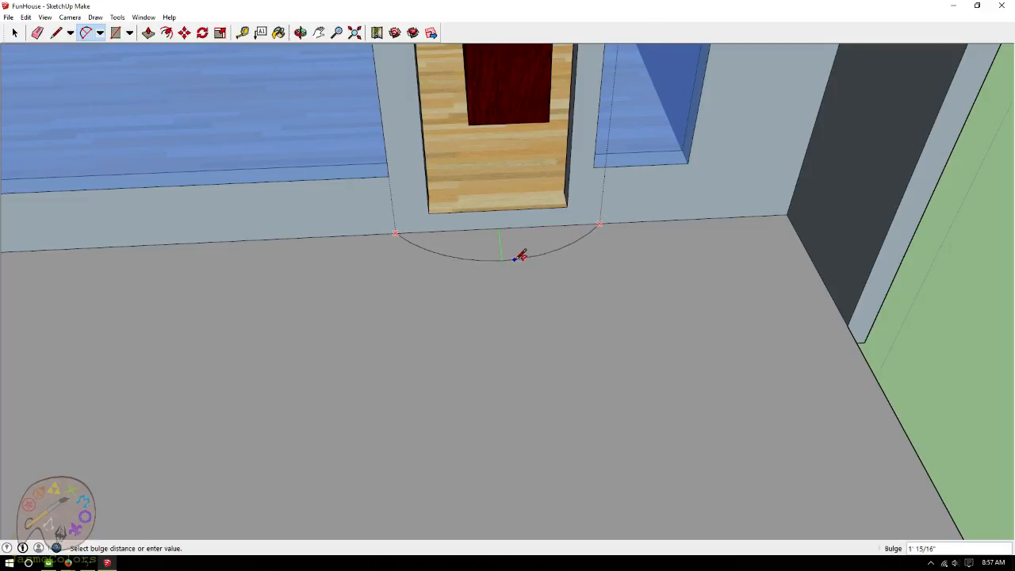
pyautogui.write("3'")
pyautogui.press('Return')
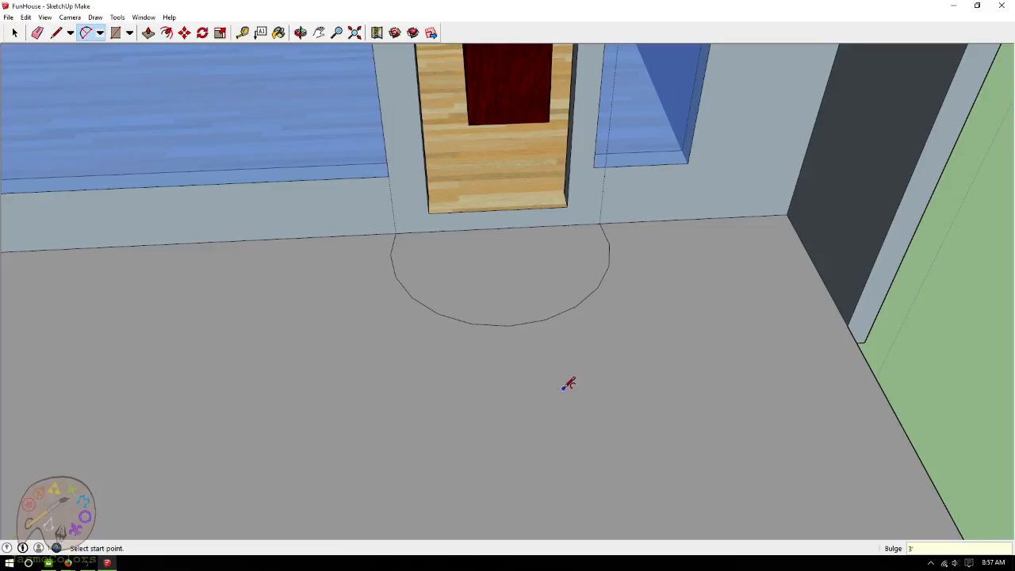
# Compare the kitchen doorway's arc with the half-round step, and remove the arc and its two guides.
pyautogui.scroll(-5, 755, 290)
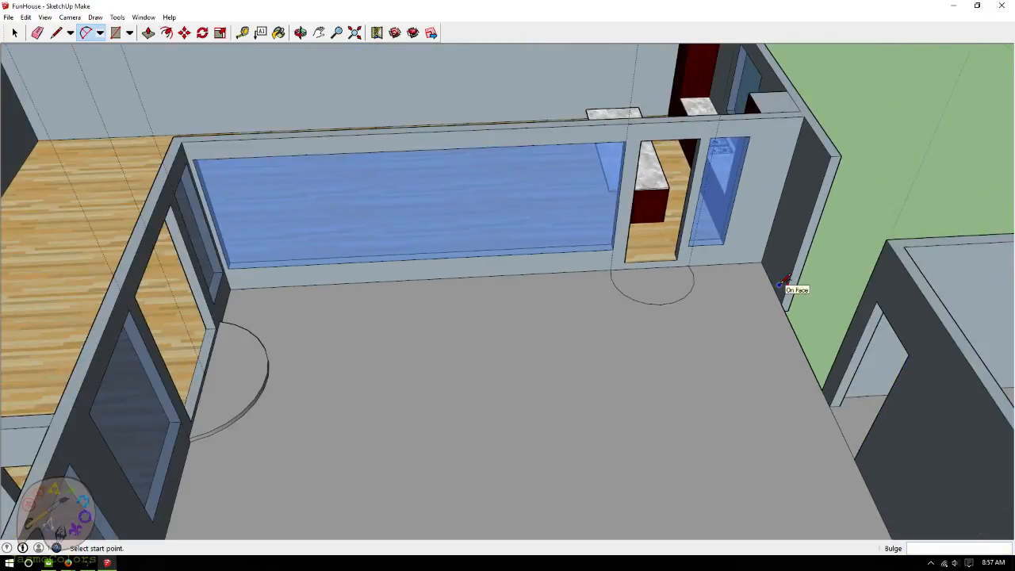
pyautogui.scroll(5, 782, 282)
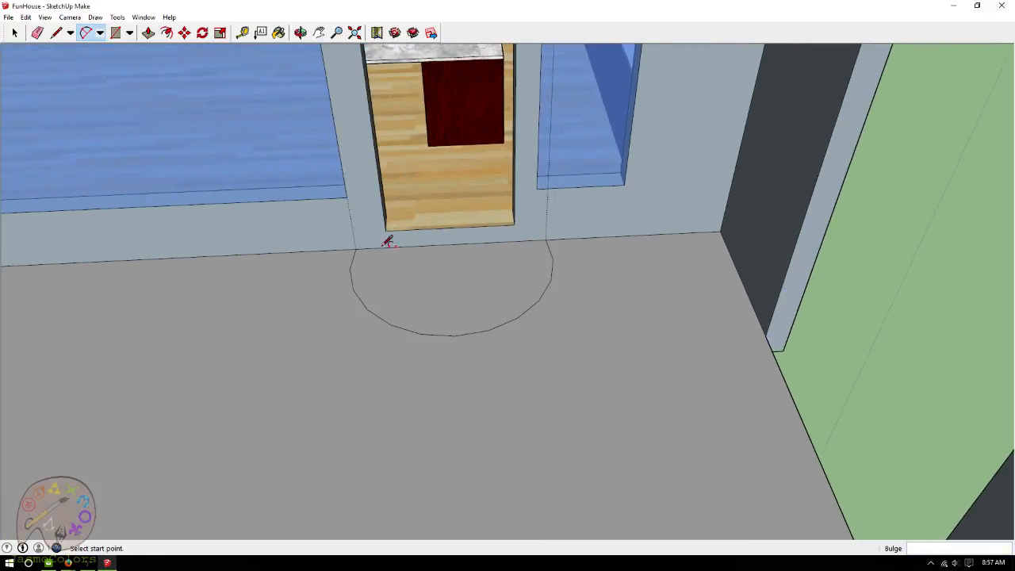
pyautogui.scroll(-5, 660, 229)
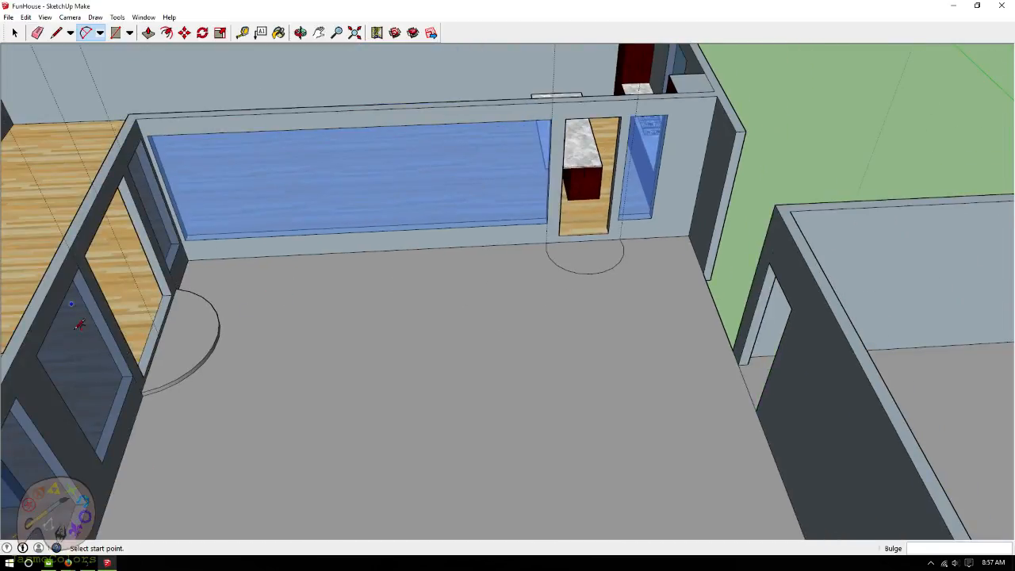
pyautogui.scroll(4, 650, 189)
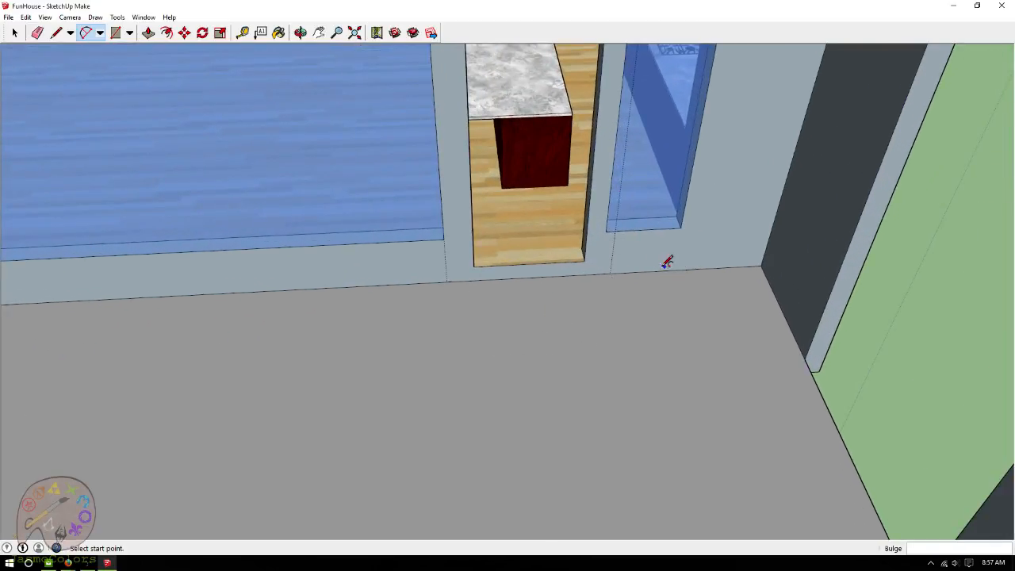
pyautogui.scroll(3, 642, 262)
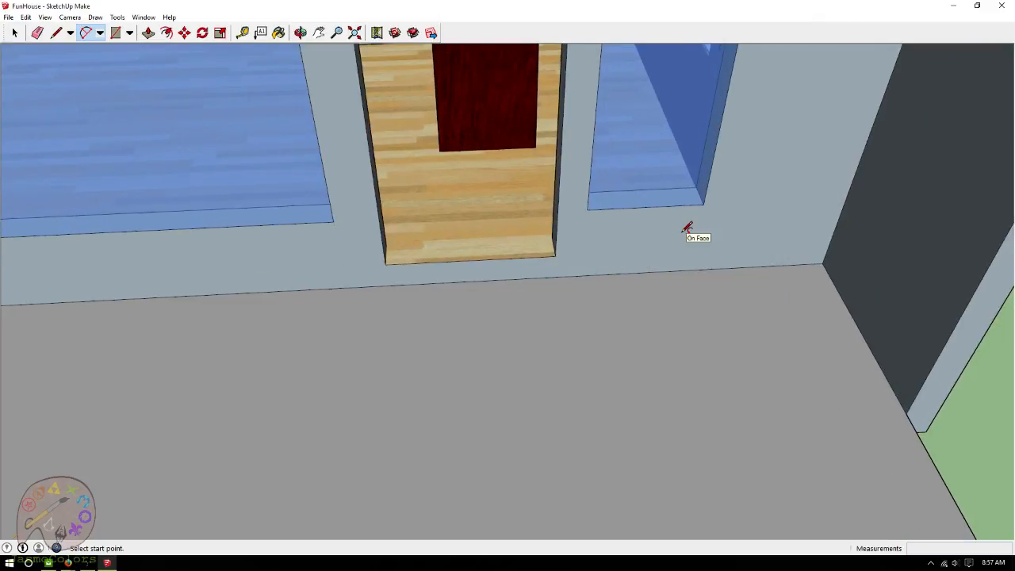
# Measure the width of the half-round step along the wall at the wide doorway.
pyautogui.scroll(-6, 686, 229)
pyautogui.click(240, 32)
pyautogui.scroll(5, 285, 281)
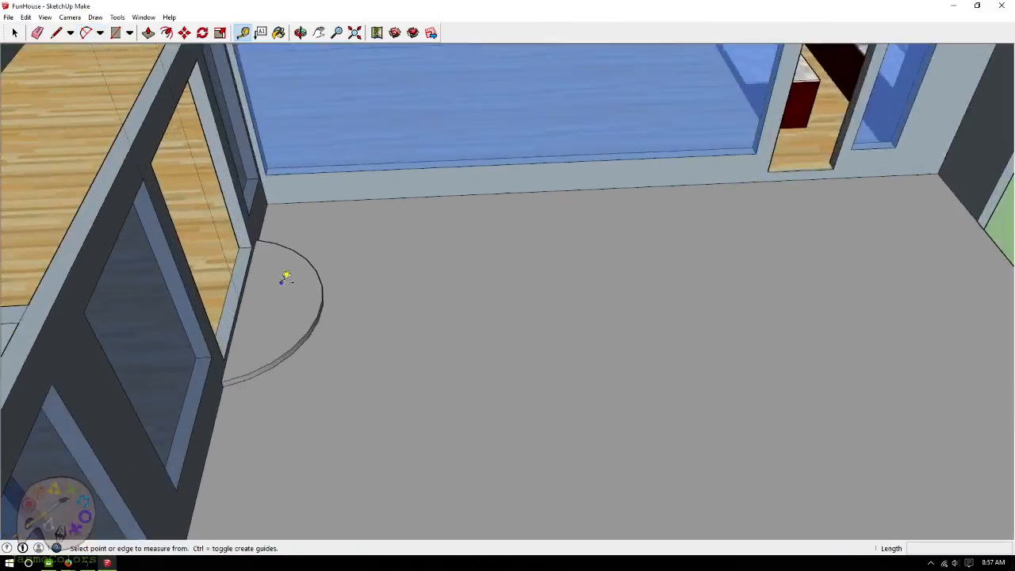
pyautogui.click(254, 209)
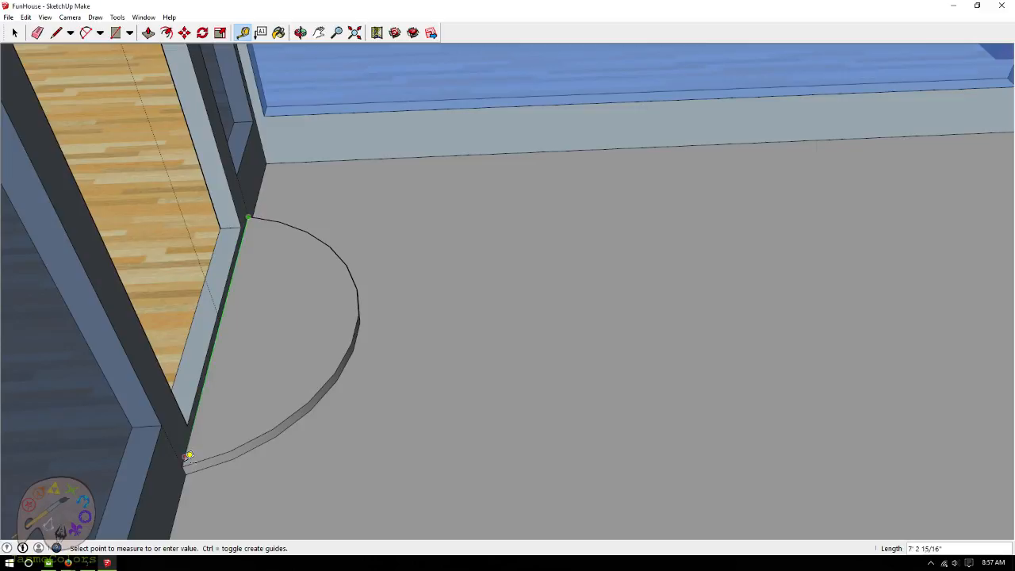
pyautogui.click(190, 458)
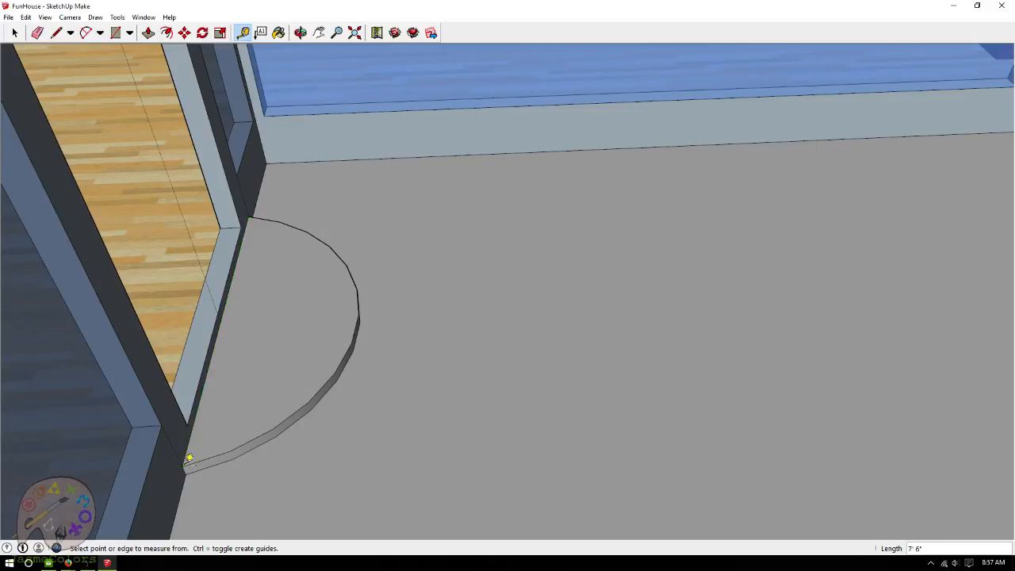
# Place a vertical guide through the middle of the kitchen doorway, 1' 6" from its side edge.
pyautogui.scroll(-5, 139, 422)
pyautogui.scroll(5, 758, 236)
pyautogui.click(470, 253)
pyautogui.click(553, 283)
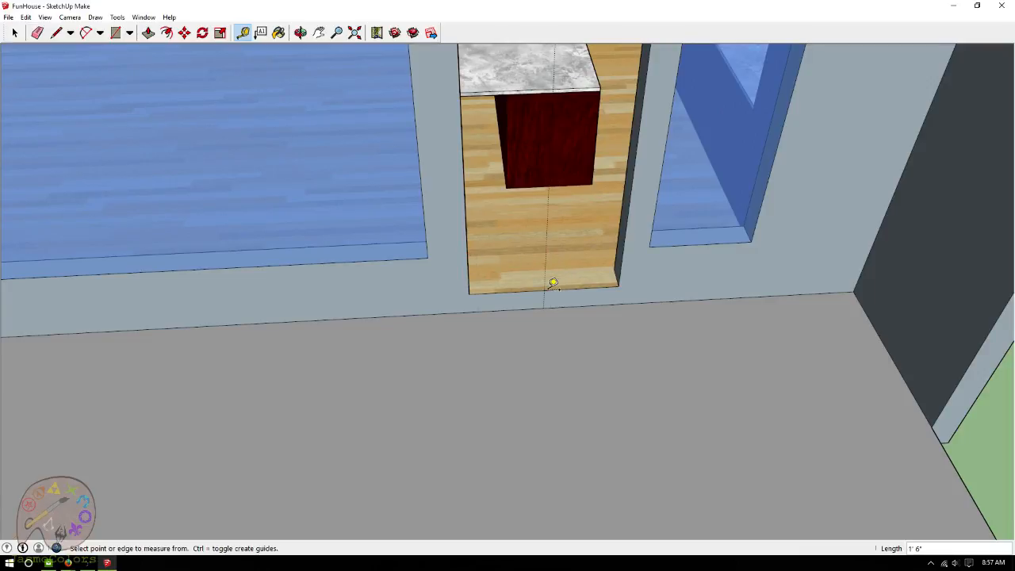
# Place vertical guides 3.75' to both sides of the kitchen doorway's centre guide and check the span between them.
pyautogui.click(551, 271)
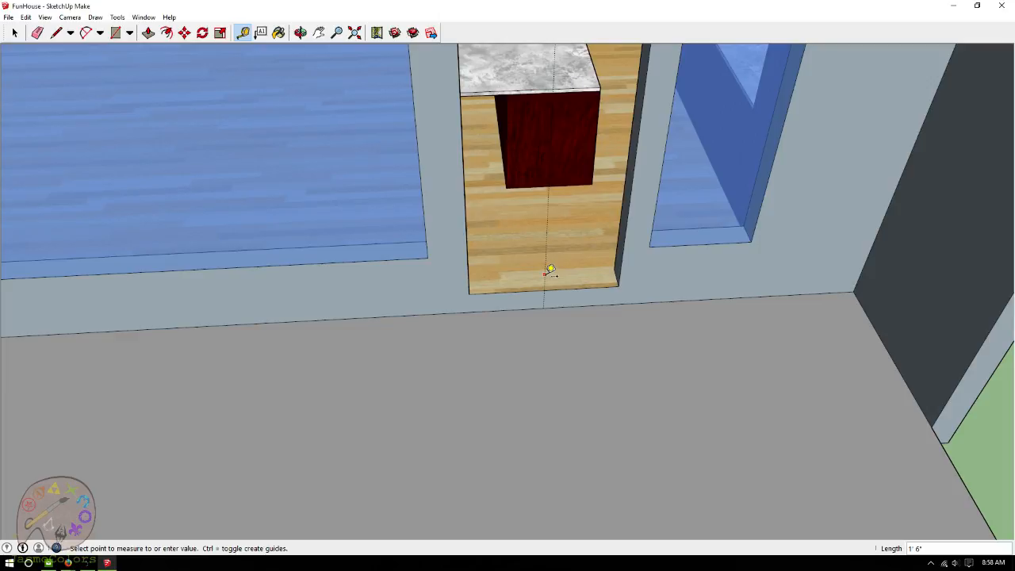
pyautogui.click(5, 566)
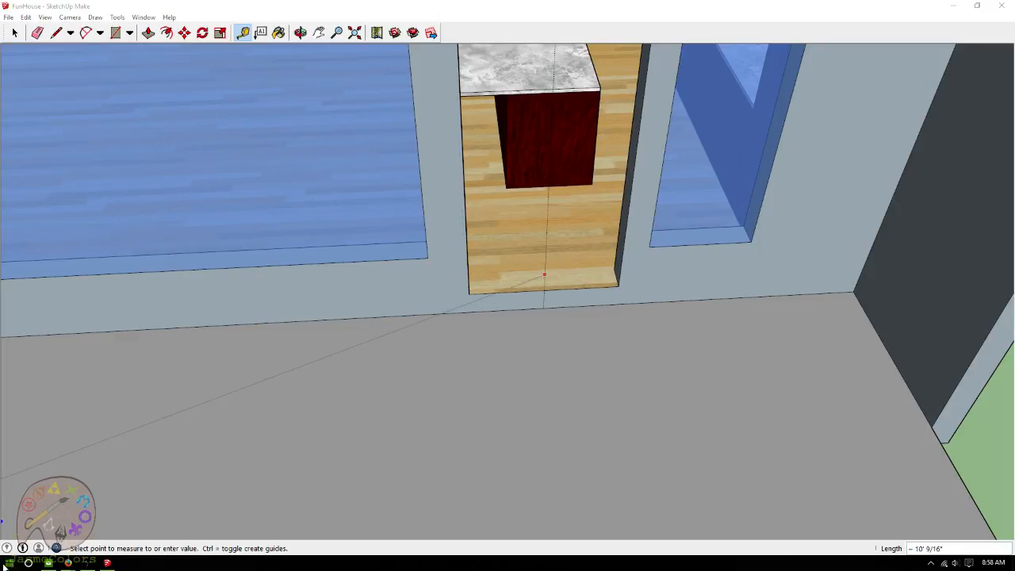
pyautogui.click(482, 36)
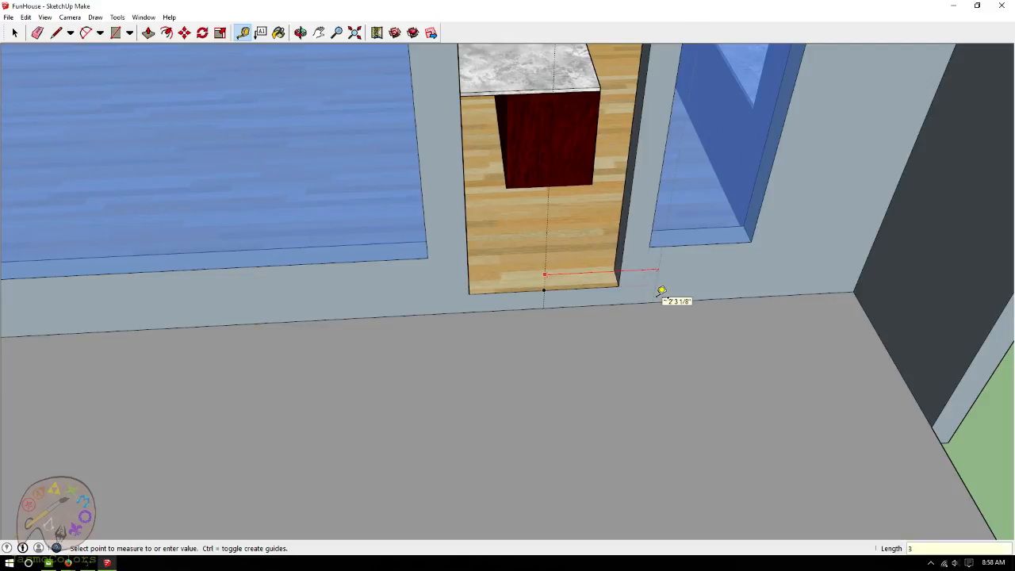
pyautogui.write('5')
pyautogui.press('Return')
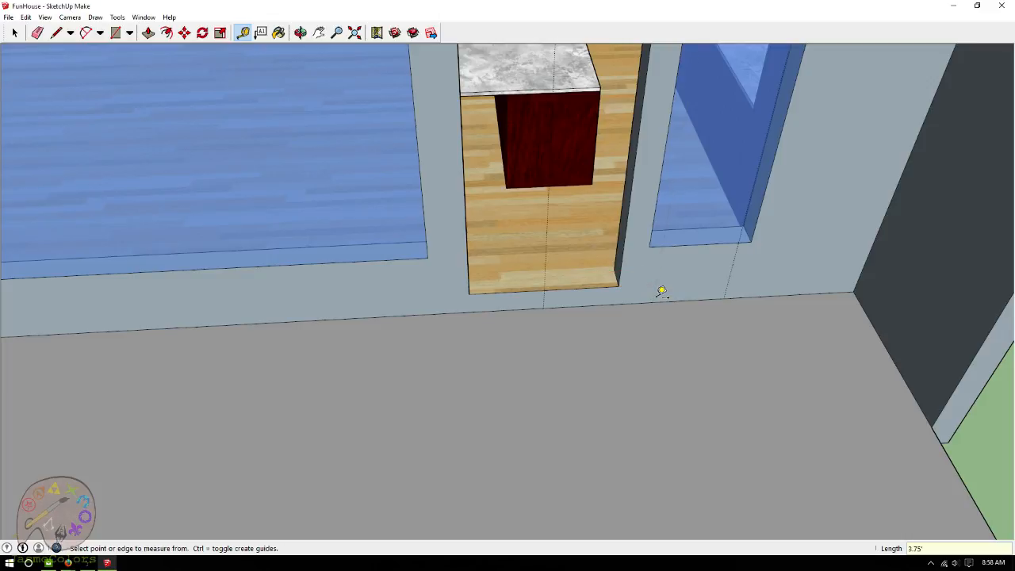
pyautogui.click(549, 256)
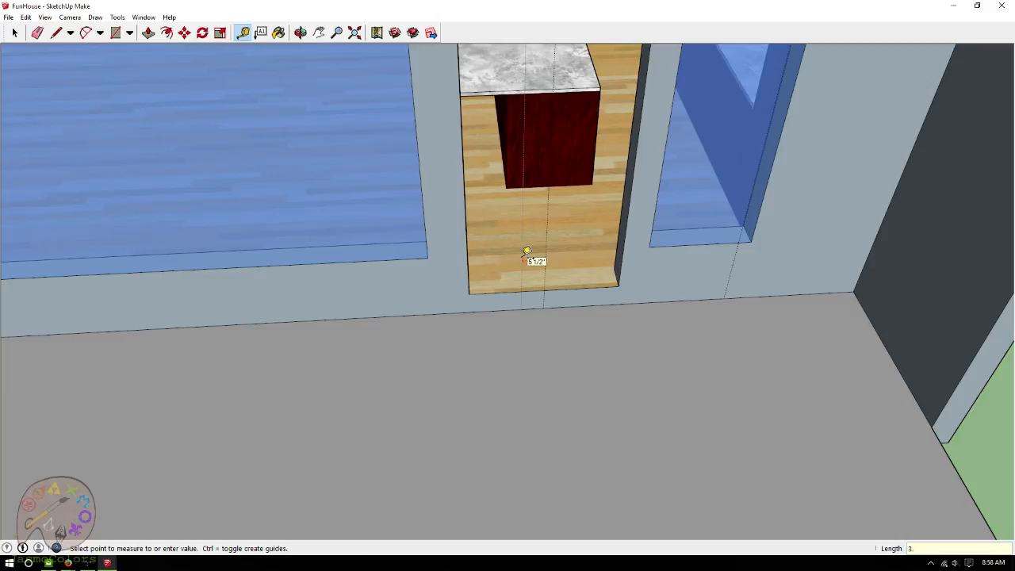
pyautogui.click(527, 252)
pyautogui.click(352, 283)
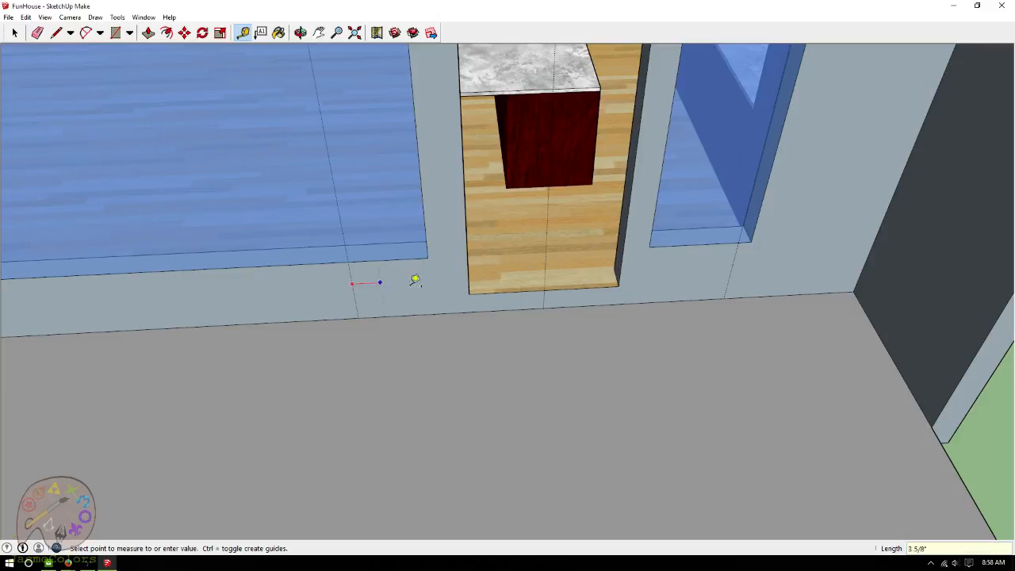
pyautogui.click(736, 262)
# Draw a two-point arc on the floor in front of the kitchen doorway, ending where the outer guides meet the wall.
pyautogui.click(86, 33)
pyautogui.click(358, 318)
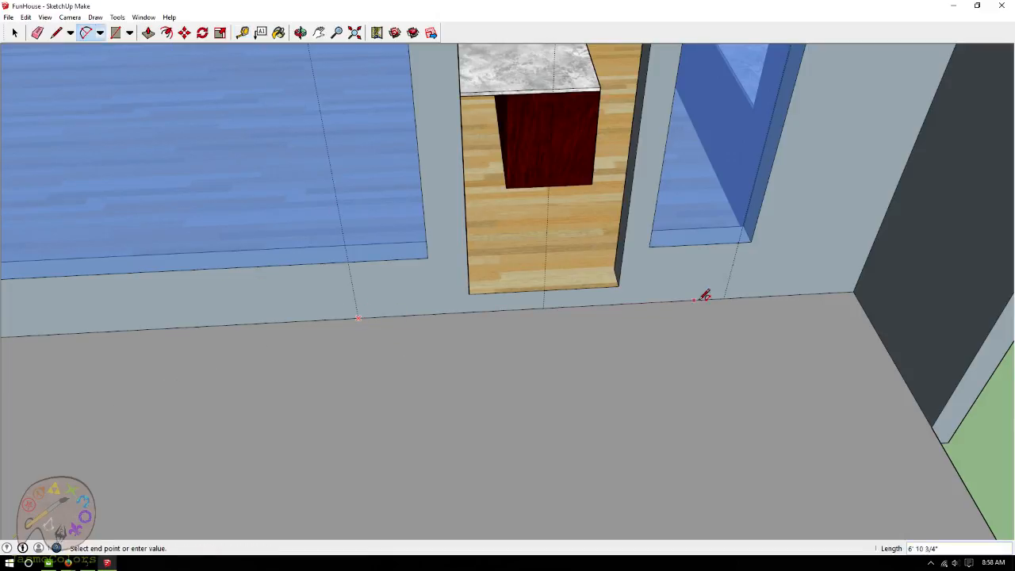
pyautogui.click(724, 300)
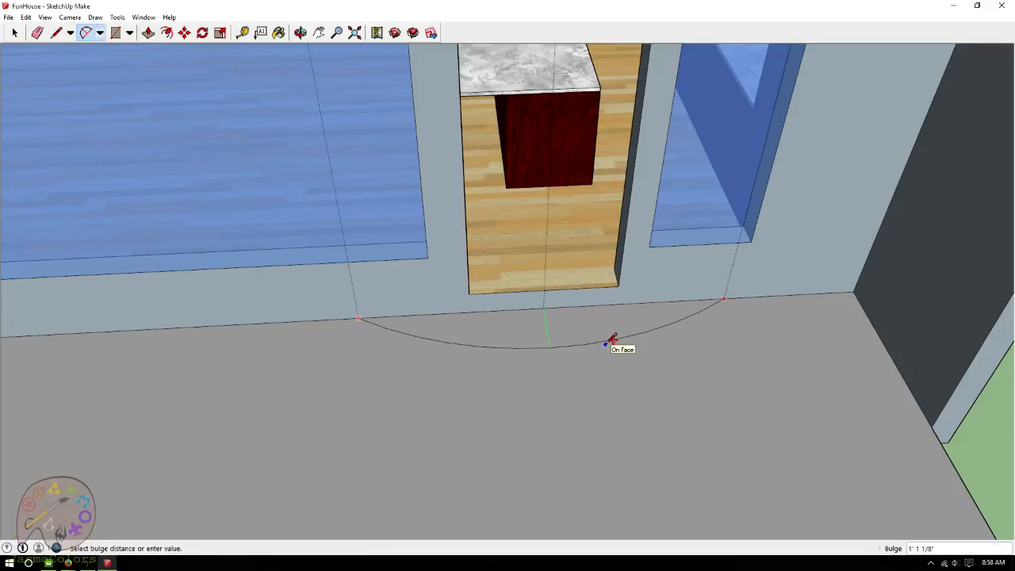
pyautogui.click(604, 334)
# Measure along the floor at the short wall beside the kitchen doorway and delete all guides.
pyautogui.moveTo(600, 329); pyautogui.dragTo(446, 267, button='middle')
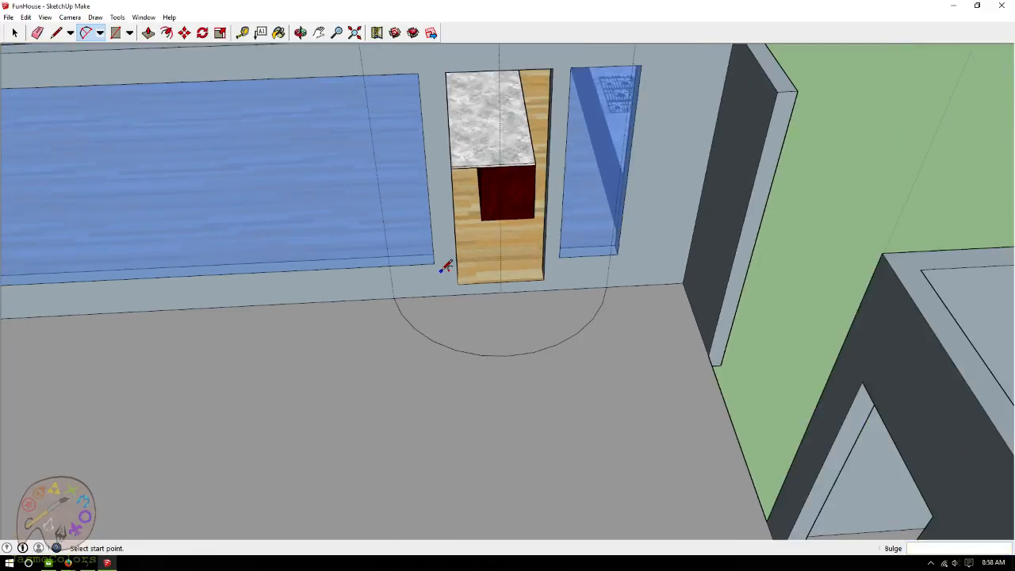
pyautogui.moveTo(354, 94); pyautogui.dragTo(233, 54, button='middle')
pyautogui.click(242, 33)
pyautogui.click(577, 312)
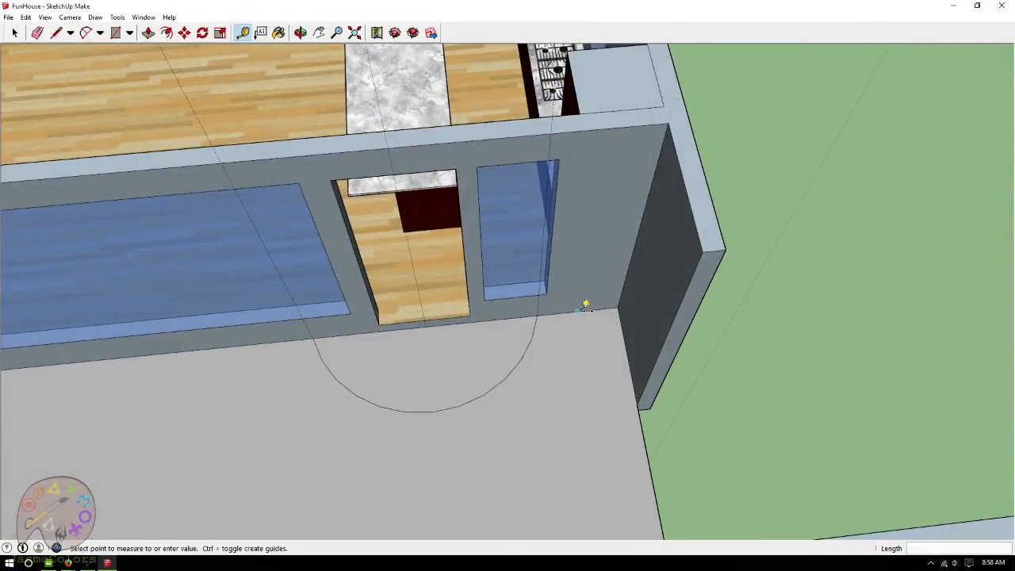
pyautogui.click(643, 402)
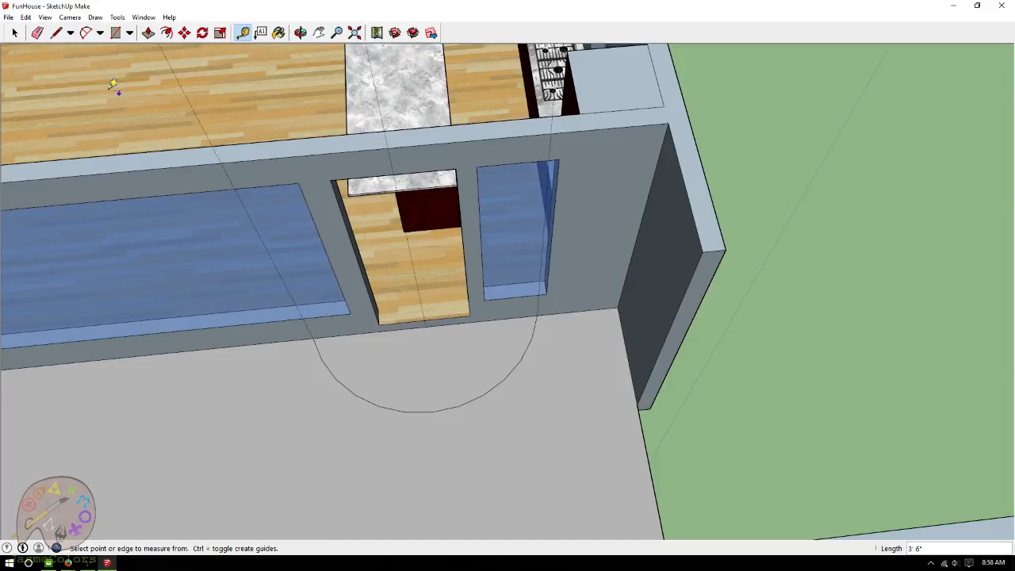
pyautogui.click(25, 17)
pyautogui.click(60, 114)
# Measure from the edge of the outside opening to the far side of the doorway next to it.
pyautogui.scroll(-2, 564, 118)
pyautogui.scroll(-3, 564, 117)
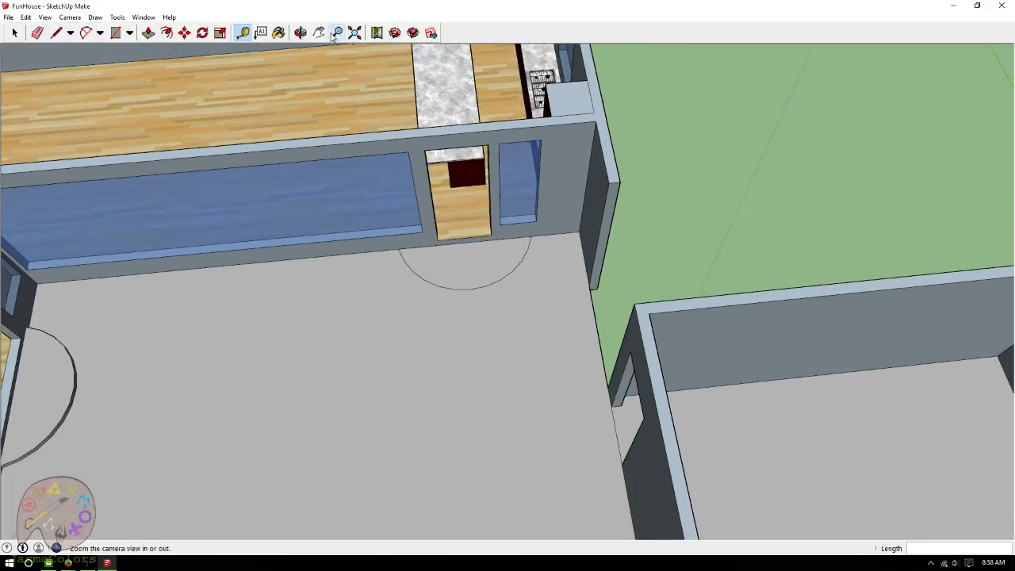
pyautogui.click(300, 32)
pyautogui.moveTo(403, 275); pyautogui.dragTo(750, 186)
pyautogui.scroll(2, 695, 291)
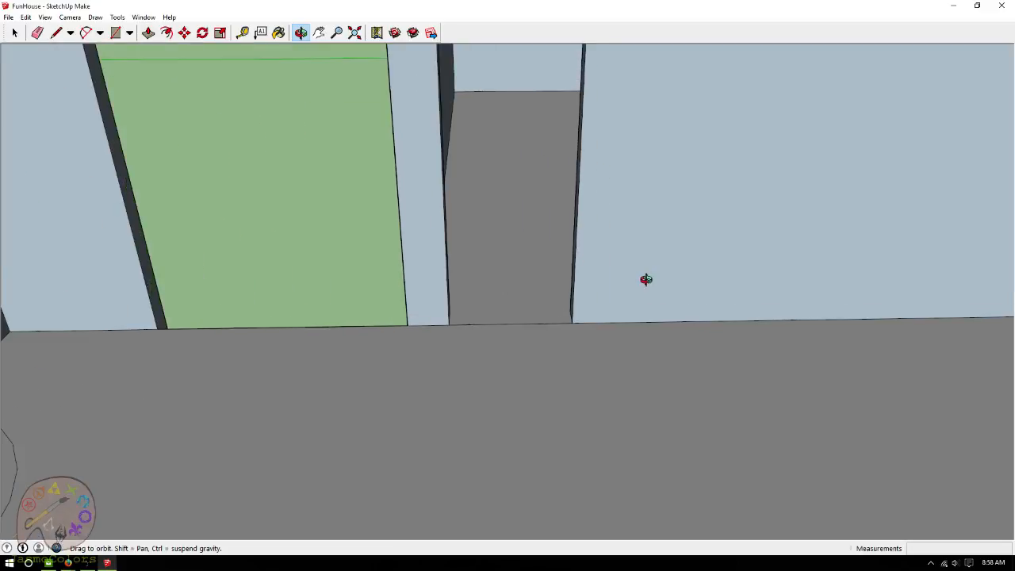
pyautogui.scroll(2, 476, 327)
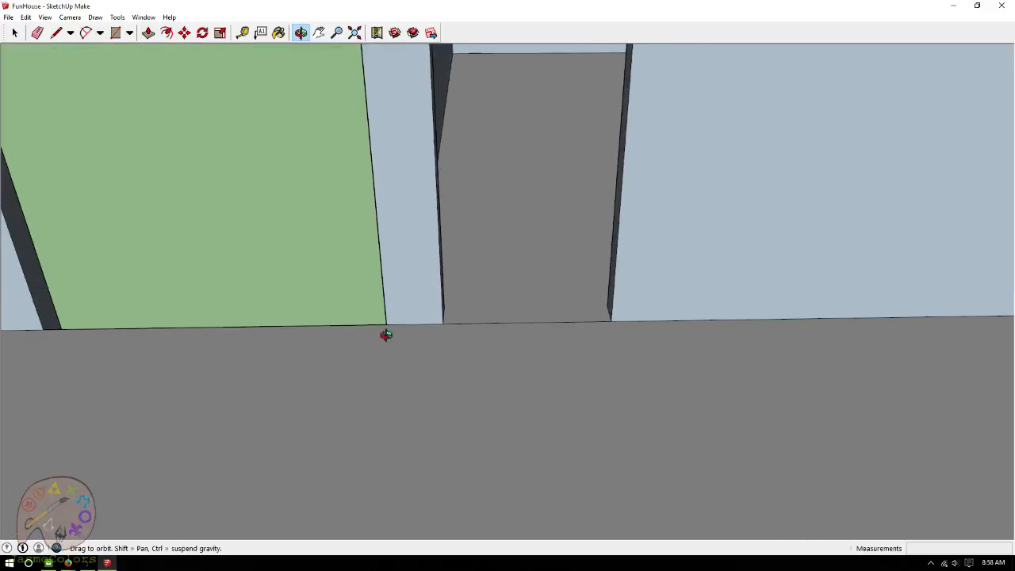
pyautogui.click(243, 33)
pyautogui.click(381, 253)
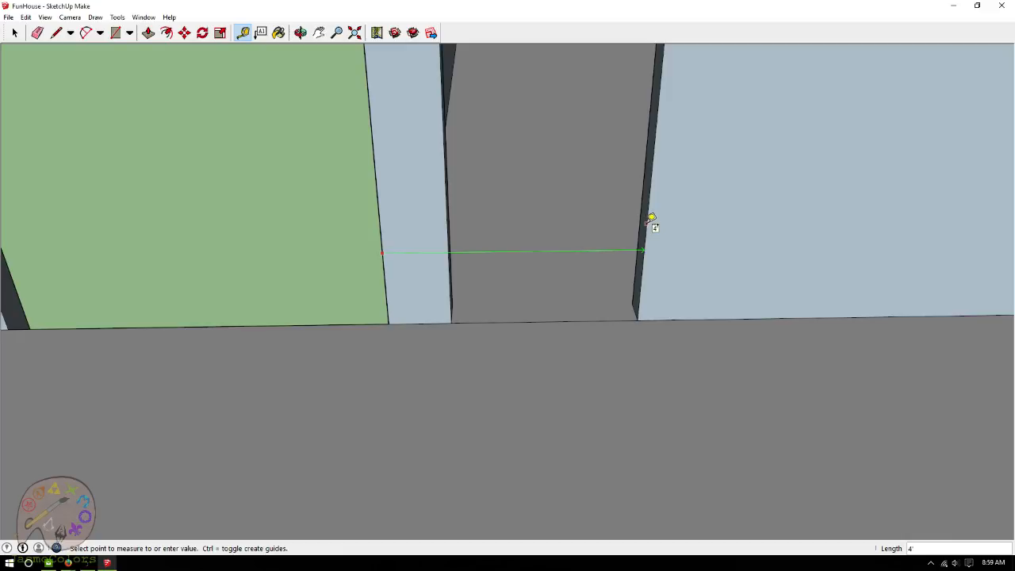
pyautogui.click(651, 218)
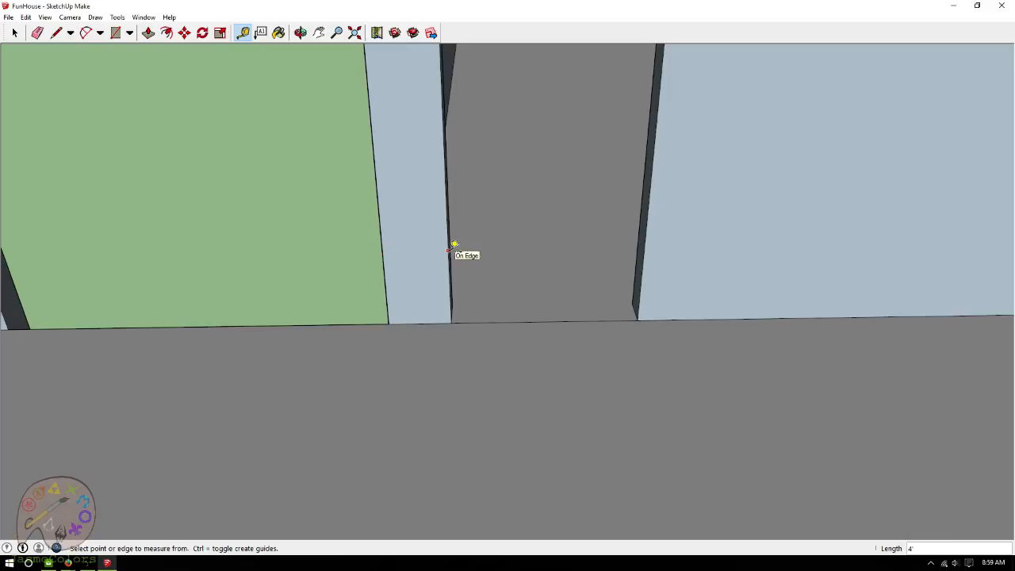
# Pull the arc-shaped floor face at the kitchen doorway up 3" as a step.
pyautogui.click(300, 33)
pyautogui.moveTo(603, 238); pyautogui.dragTo(612, 276)
pyautogui.moveTo(586, 240); pyautogui.dragTo(561, 388)
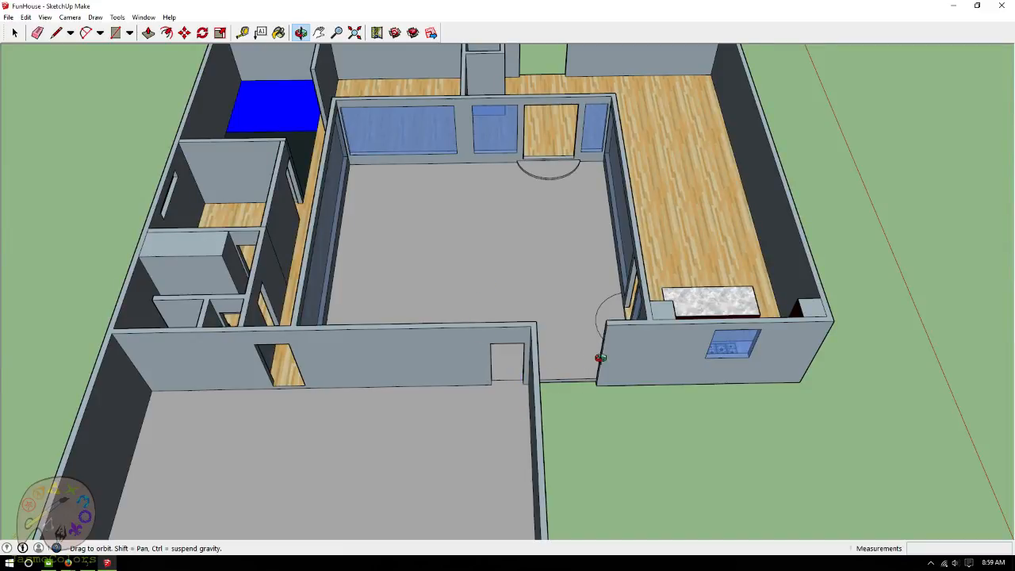
pyautogui.moveTo(658, 329); pyautogui.dragTo(789, 320)
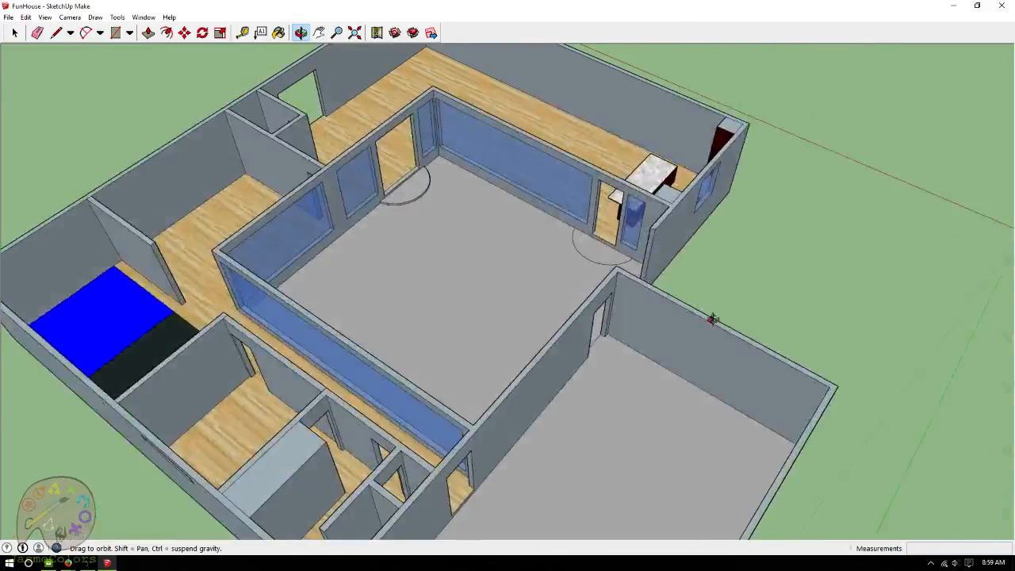
pyautogui.scroll(10, 537, 299)
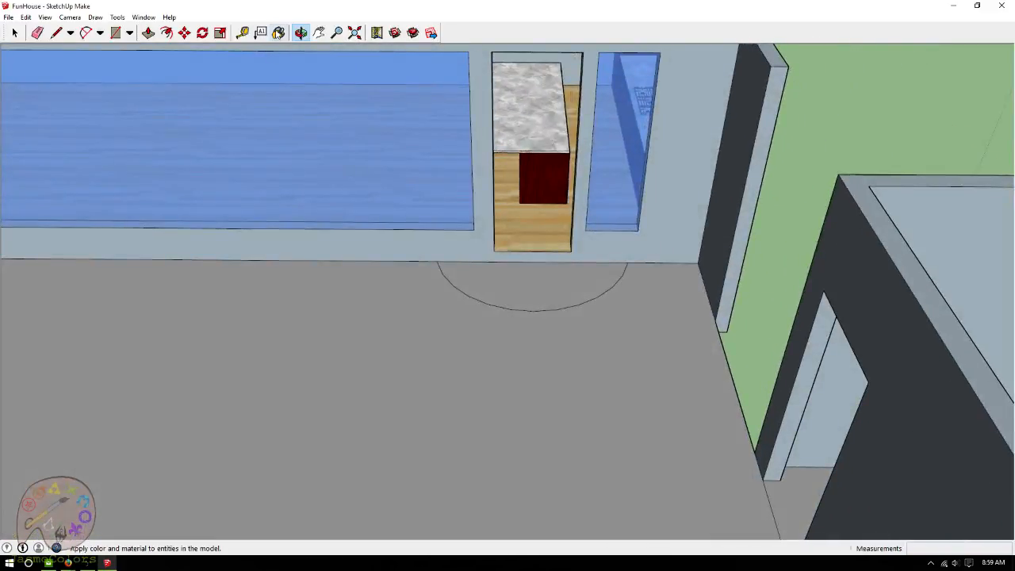
pyautogui.click(148, 32)
pyautogui.moveTo(488, 286); pyautogui.dragTo(487, 283)
pyautogui.press('Return')
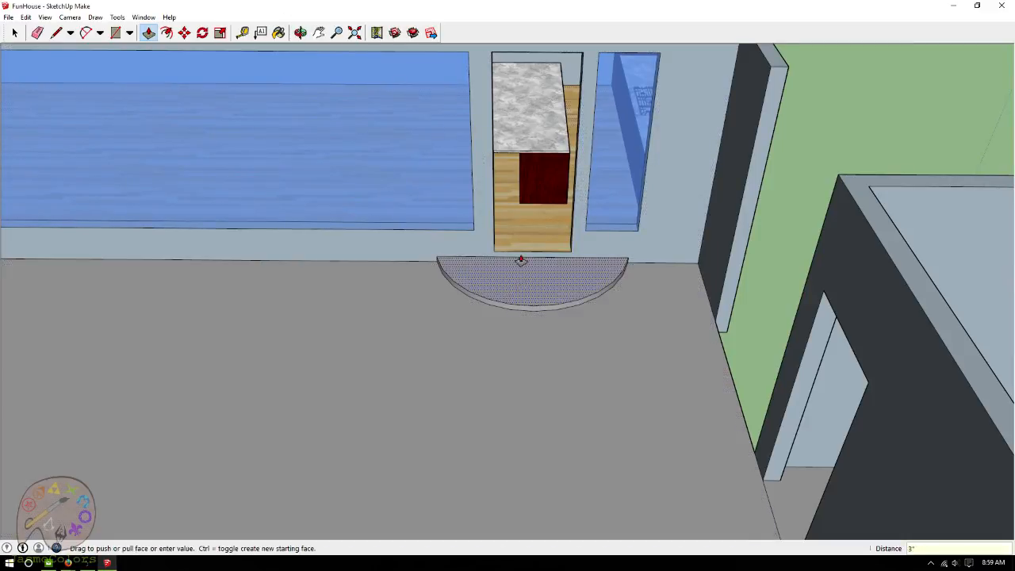
# Sample Wood_Cherry_Original from the kitchen cabinet and paint the front and end faces of the large block in the small room off the hallway.
pyautogui.press('o')
pyautogui.moveTo(618, 302); pyautogui.dragTo(510, 255)
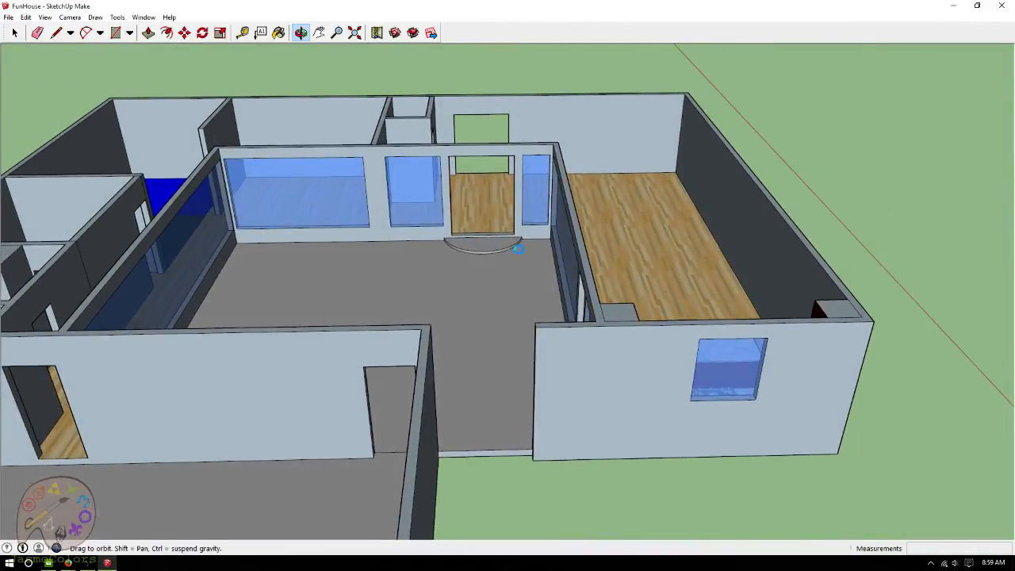
pyautogui.scroll(-3, 684, 220)
pyautogui.moveTo(655, 246); pyautogui.dragTo(609, 349)
pyautogui.scroll(-2, 727, 302)
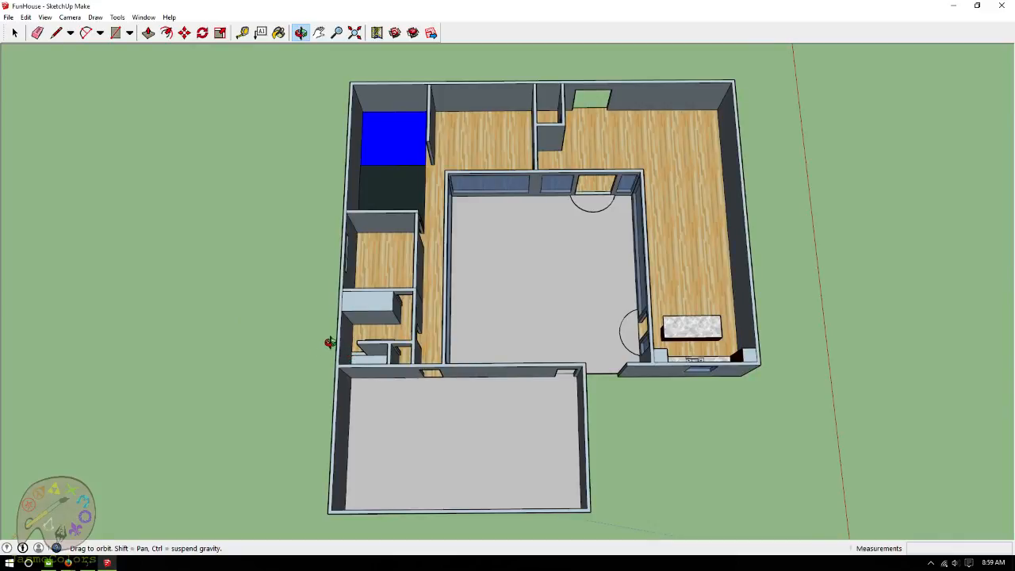
pyautogui.scroll(3, 325, 336)
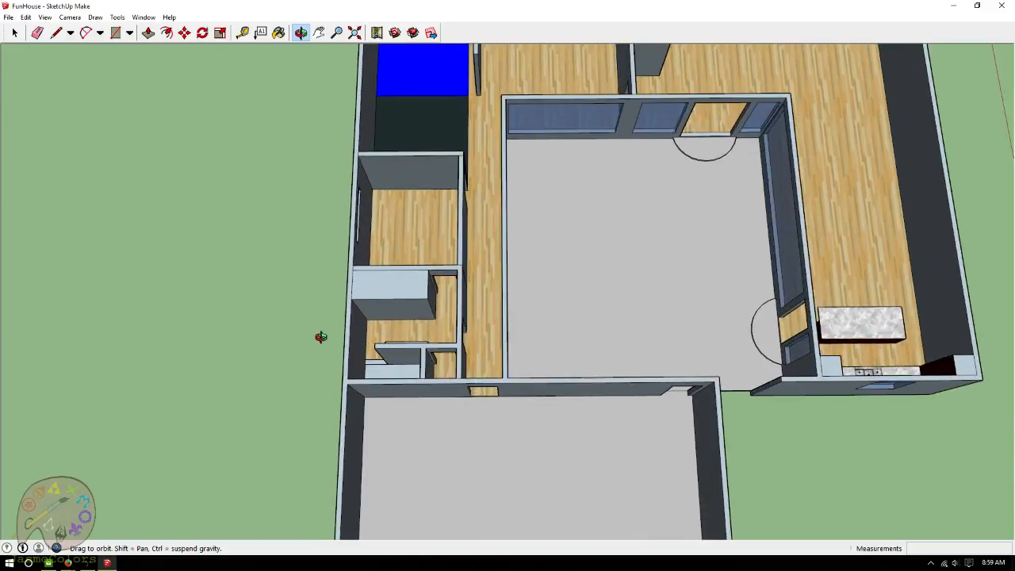
pyautogui.scroll(-2, 321, 337)
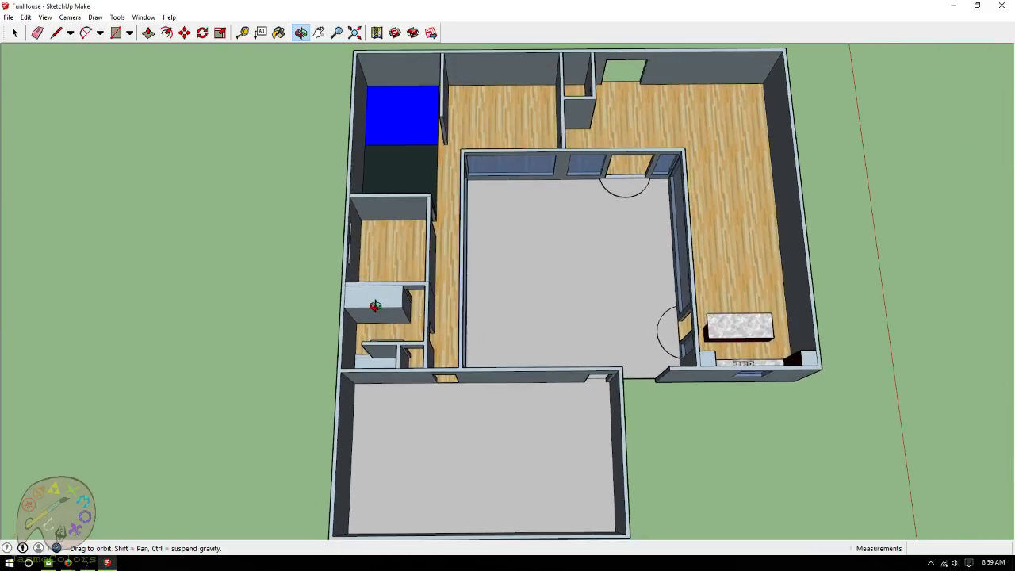
pyautogui.click(278, 33)
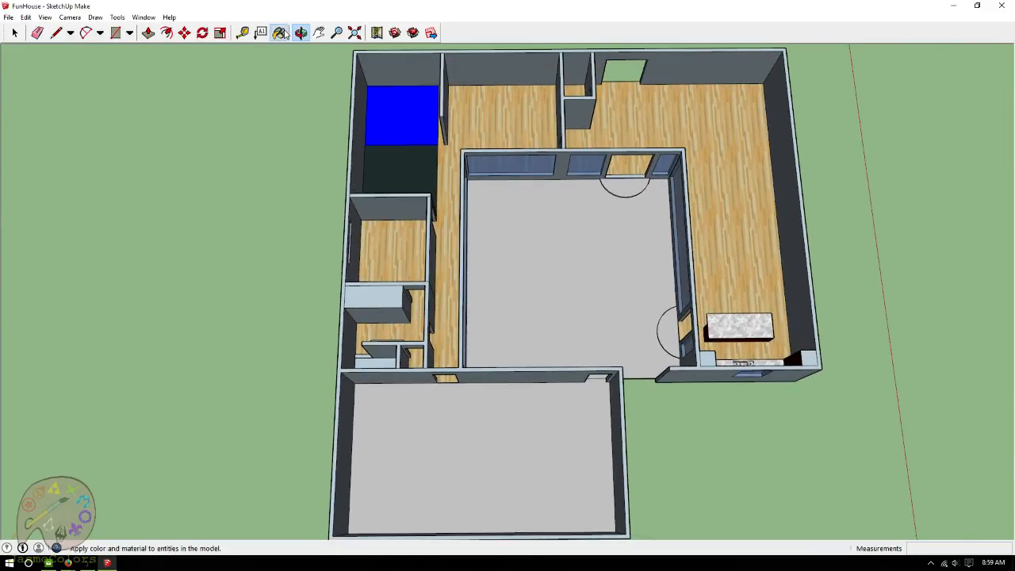
pyautogui.click(116, 86)
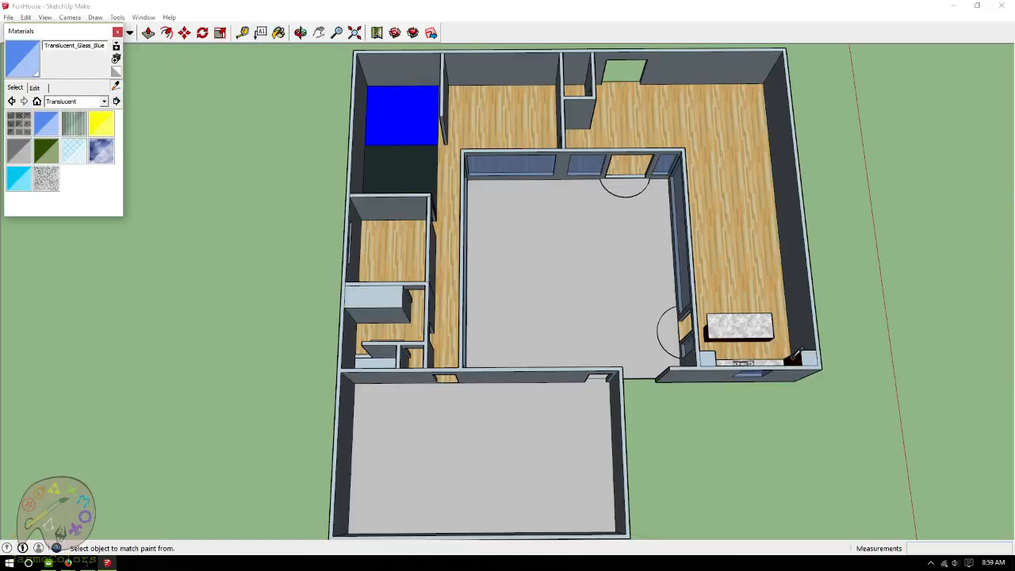
pyautogui.click(788, 355)
pyautogui.scroll(5, 455, 300)
pyautogui.click(374, 303)
pyautogui.click(348, 325)
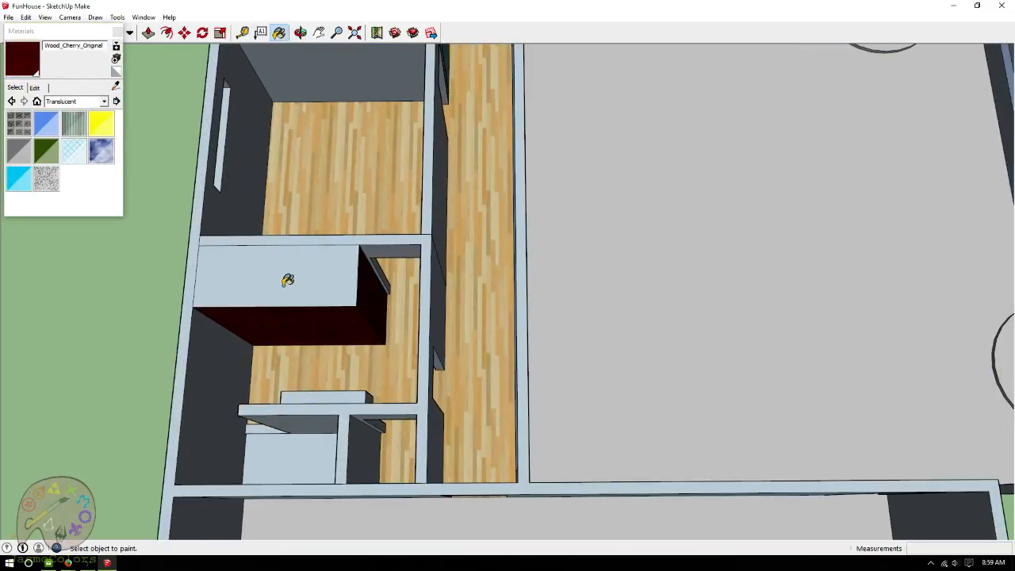
# Place guides 1" below the top edges of the small counter block's near end and front faces.
pyautogui.scroll(-3, 594, 211)
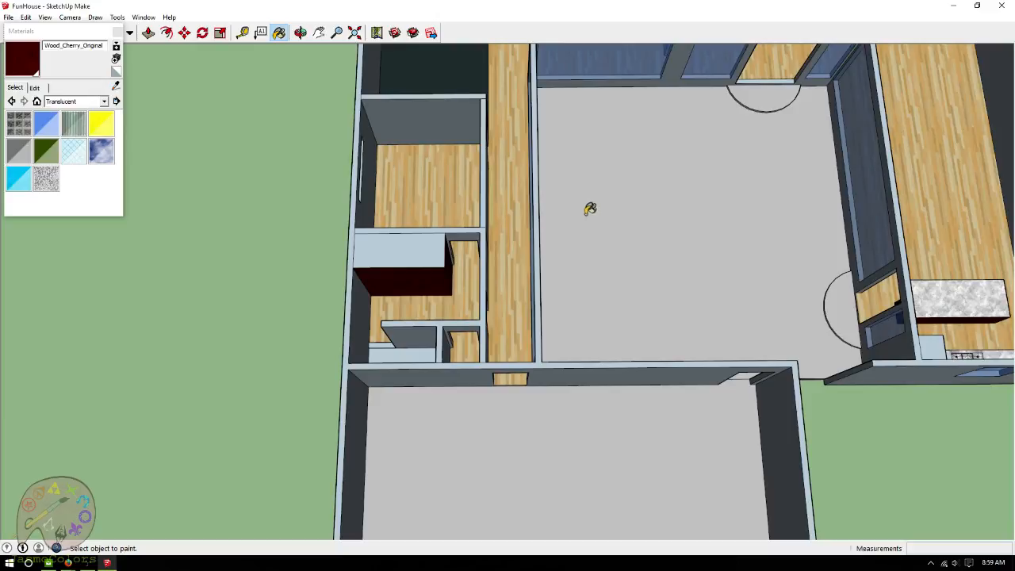
pyautogui.click(301, 33)
pyautogui.moveTo(603, 230)
pyautogui.mouseDown()
pyautogui.moveTo(859, 231)
pyautogui.moveTo(897, 247)
pyautogui.mouseUp()
pyautogui.scroll(6, 587, 259)
pyautogui.moveTo(529, 279)
pyautogui.mouseDown()
pyautogui.moveTo(684, 274)
pyautogui.moveTo(664, 301)
pyautogui.moveTo(711, 302)
pyautogui.mouseUp()
pyautogui.scroll(3, 564, 236)
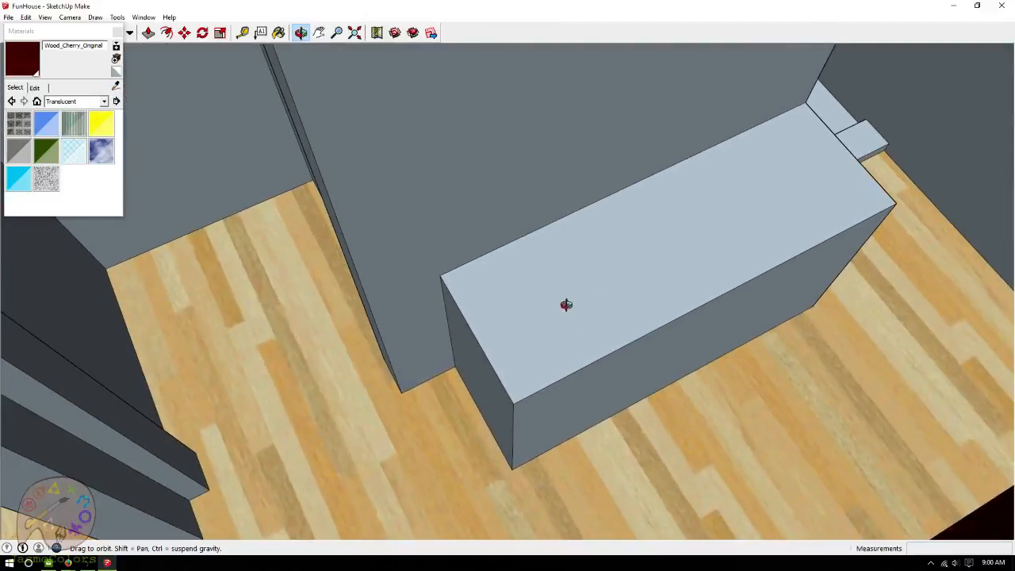
pyautogui.moveTo(558, 301); pyautogui.dragTo(601, 190)
pyautogui.scroll(2, 584, 192)
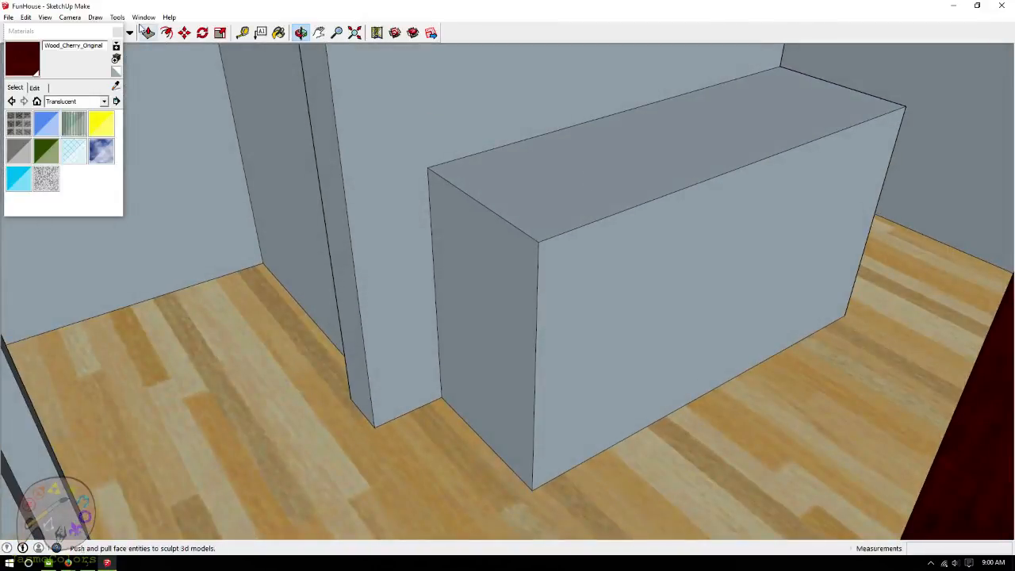
pyautogui.click(117, 31)
pyautogui.click(242, 32)
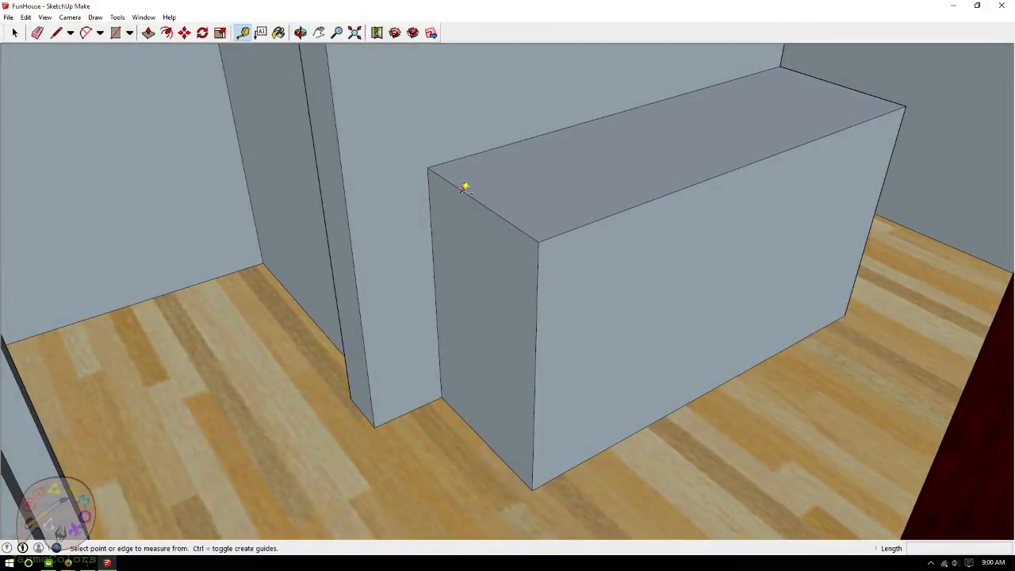
pyautogui.click(461, 192)
pyautogui.click(477, 202)
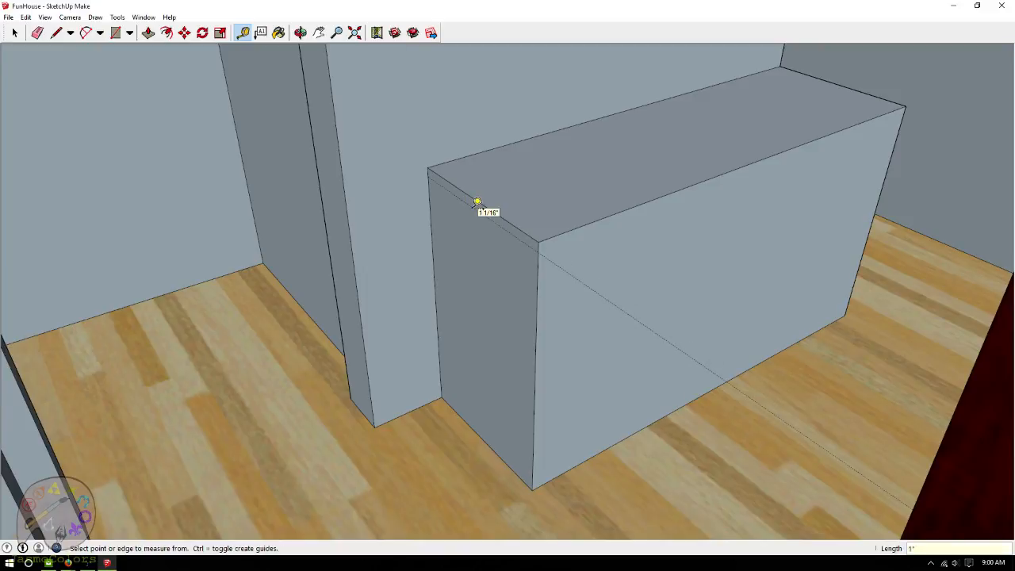
pyautogui.click(585, 228)
pyautogui.click(546, 252)
# Draw edges along the guides across the small block's near end, front and far end to separate the countertop band.
pyautogui.click(56, 33)
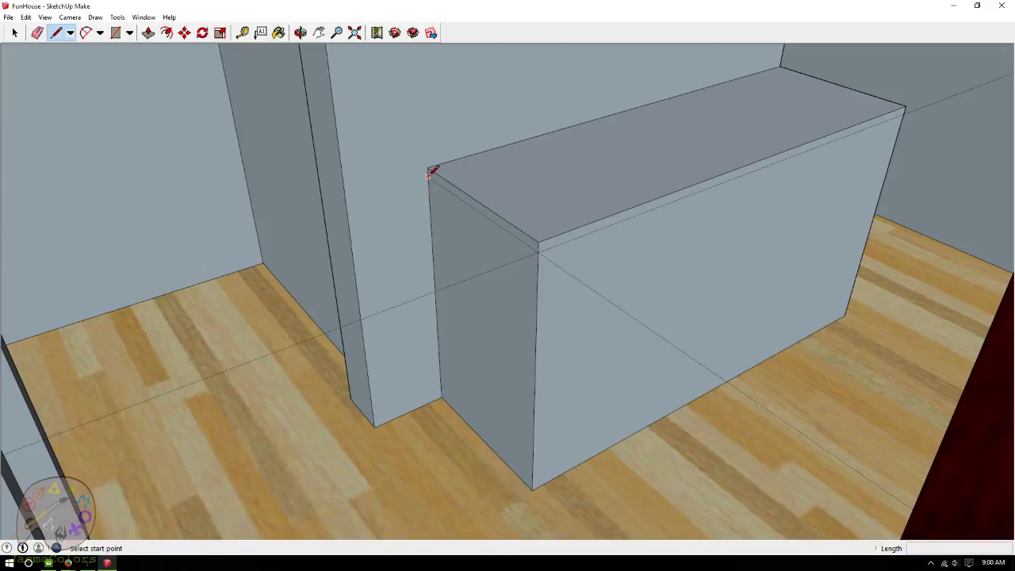
pyautogui.click(427, 176)
pyautogui.click(539, 249)
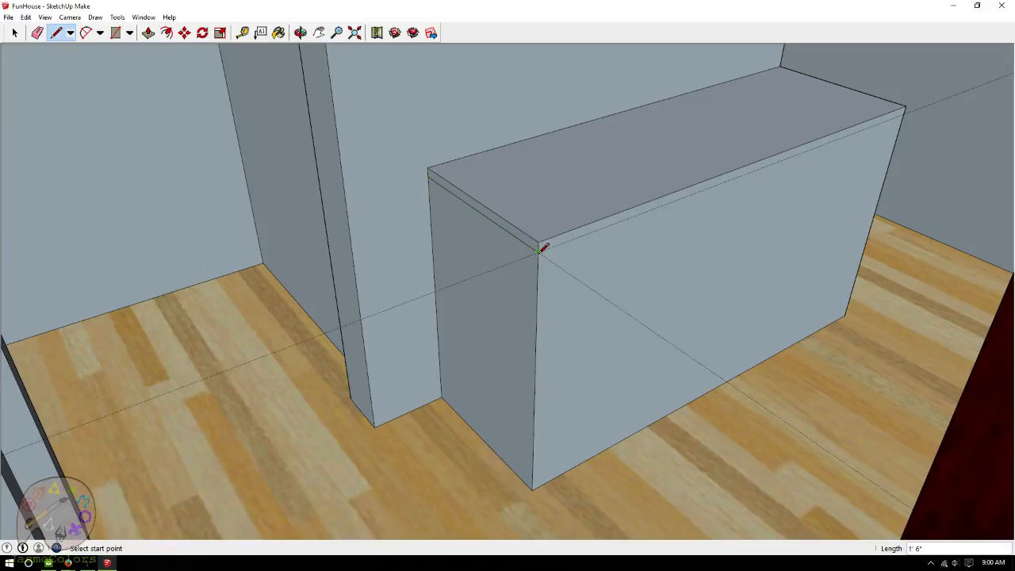
pyautogui.click(906, 109)
pyautogui.click(301, 32)
pyautogui.moveTo(412, 63); pyautogui.dragTo(381, 111)
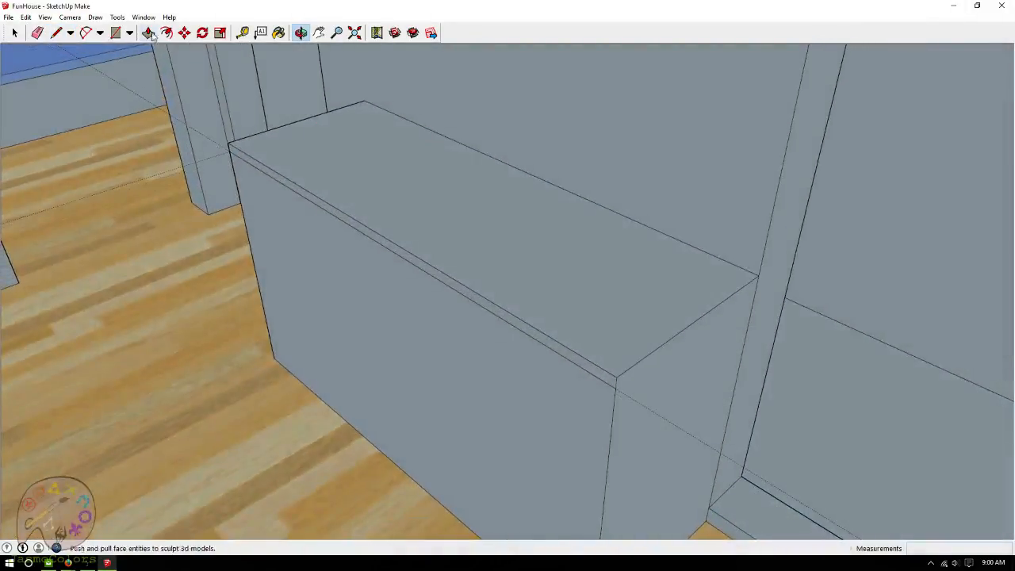
pyautogui.click(56, 33)
pyautogui.click(616, 387)
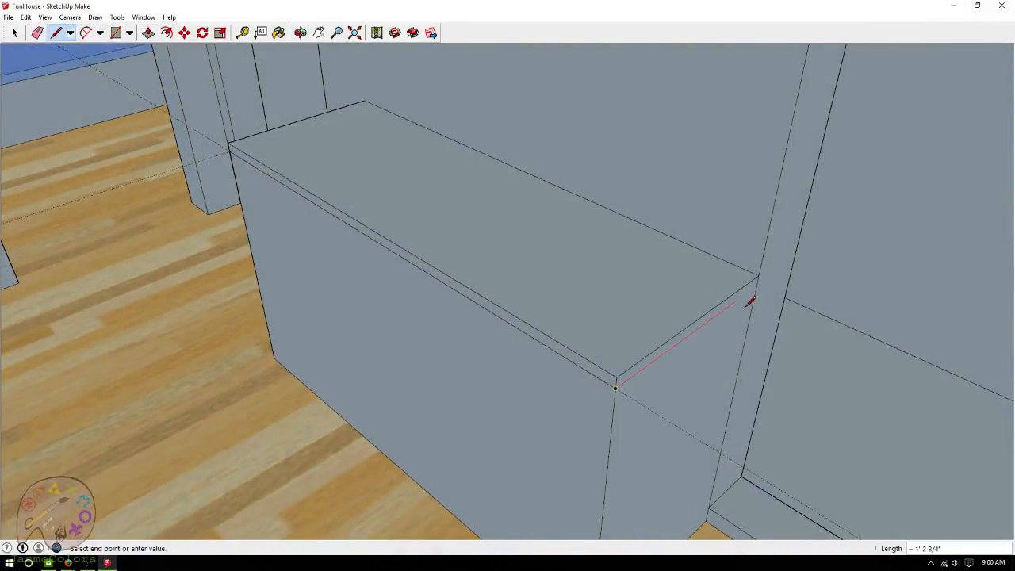
pyautogui.click(759, 277)
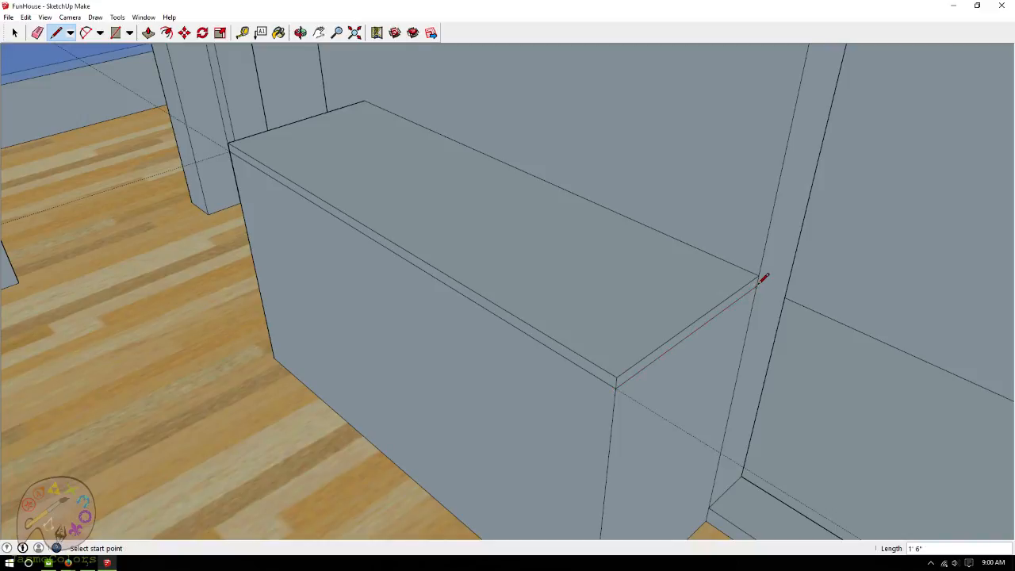
# Paint the small block's front and both end faces below the countertop band with Wood_Cherry_Original.
pyautogui.click(278, 33)
pyautogui.click(332, 272)
pyautogui.click(611, 379)
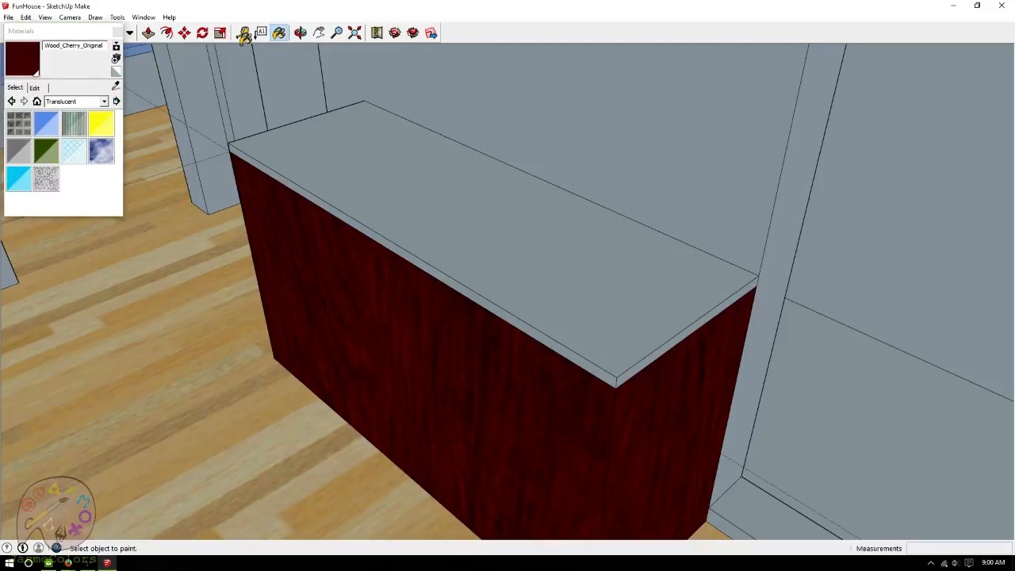
pyautogui.click(301, 33)
pyautogui.moveTo(624, 234)
pyautogui.mouseDown()
pyautogui.moveTo(782, 241)
pyautogui.moveTo(782, 225)
pyautogui.mouseUp()
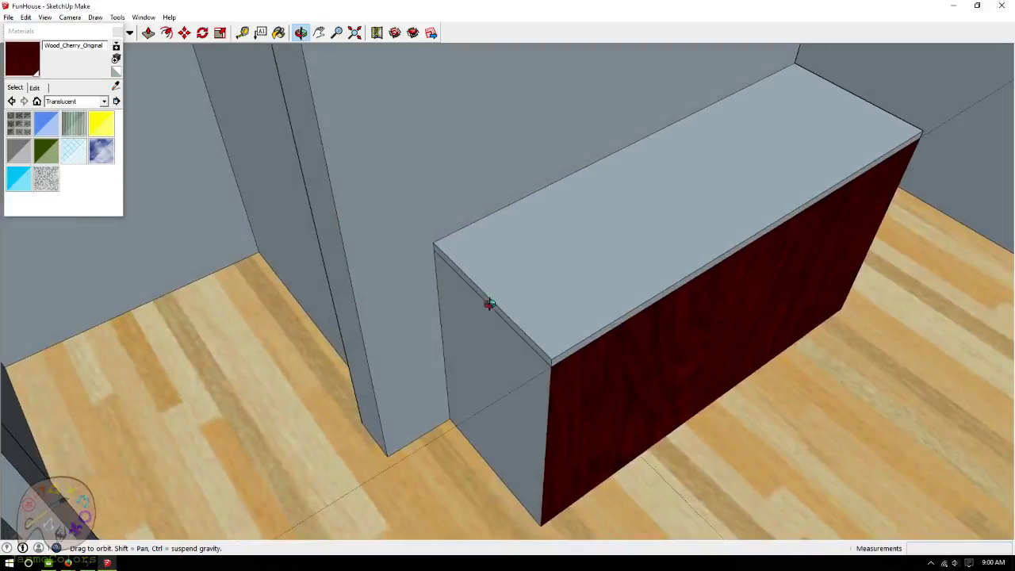
pyautogui.click(279, 32)
pyautogui.click(477, 313)
# Sample Stone_Vein_Gray from the kitchen island's countertop and paint the top of the small cabinet with it.
pyautogui.moveTo(329, 98)
pyautogui.mouseDown(button='middle')
pyautogui.moveTo(513, 199)
pyautogui.moveTo(129, 87)
pyautogui.mouseUp(button='middle')
pyautogui.scroll(-10, 644, 142)
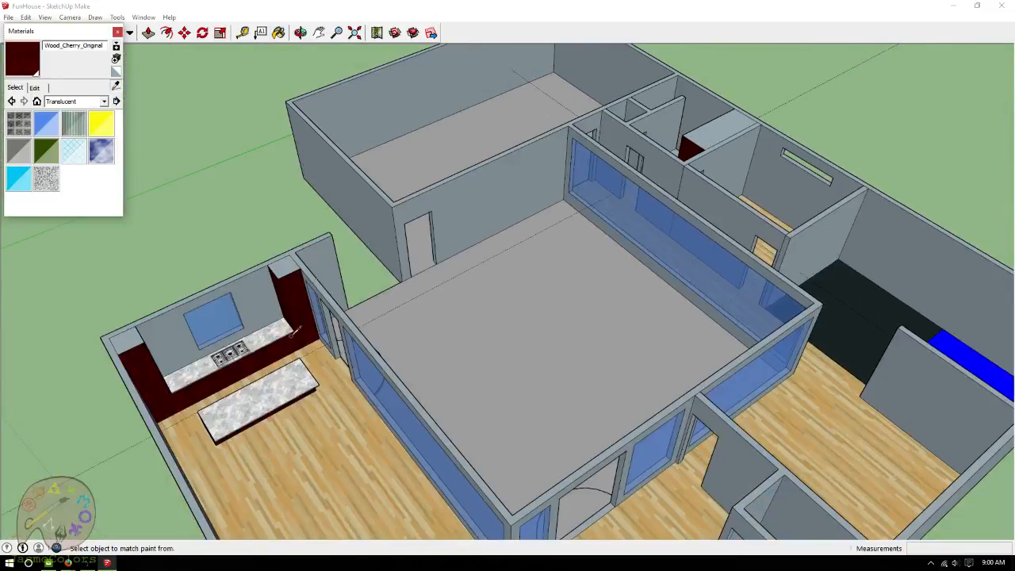
pyautogui.click(292, 373)
pyautogui.keyDown('alt'); pyautogui.click(297, 367); pyautogui.keyUp('alt')
pyautogui.scroll(15, 682, 158)
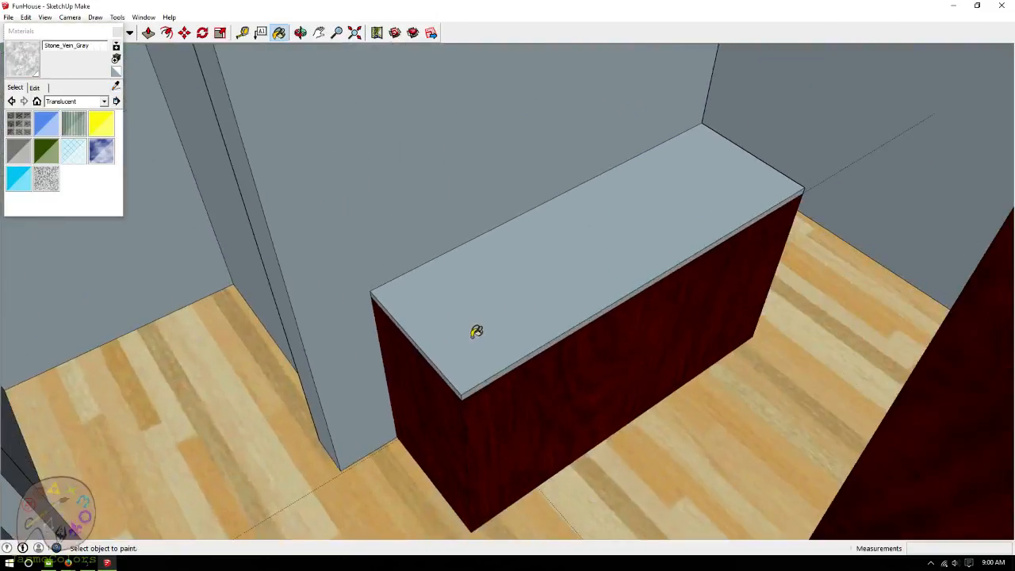
pyautogui.click(476, 332)
pyautogui.scroll(3, 468, 349)
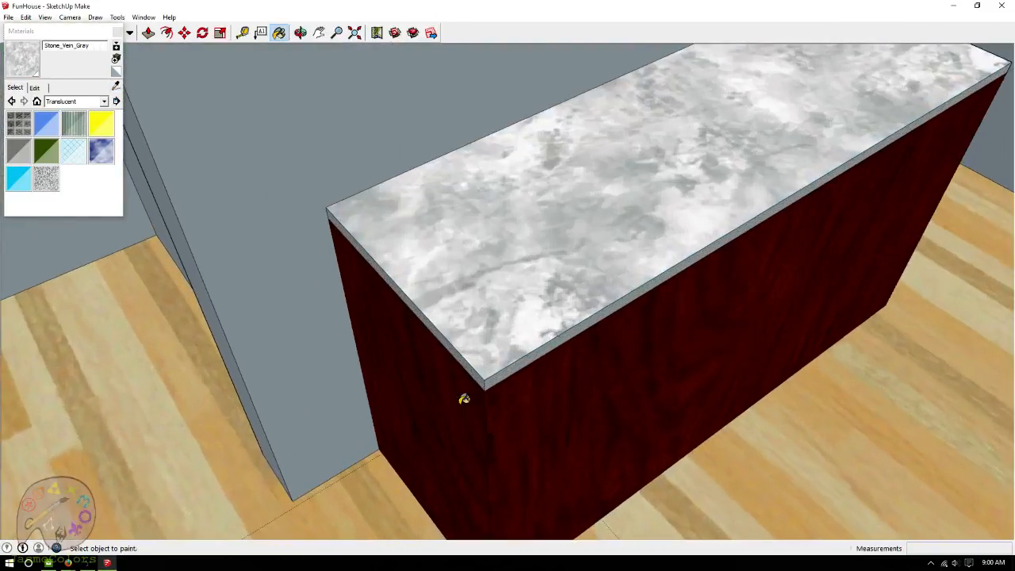
# Paint the front and both end edges of the small cabinet's countertop with Stone_Vein_Gray.
pyautogui.click(481, 376)
pyautogui.click(509, 371)
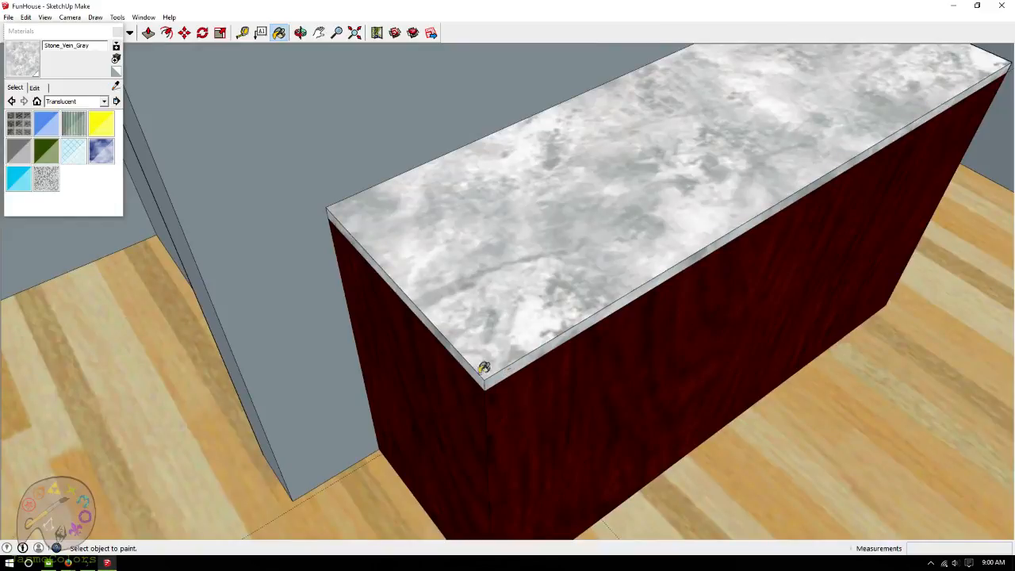
pyautogui.click(301, 32)
pyautogui.moveTo(585, 106)
pyautogui.mouseDown()
pyautogui.moveTo(479, 171)
pyautogui.moveTo(476, 200)
pyautogui.mouseUp()
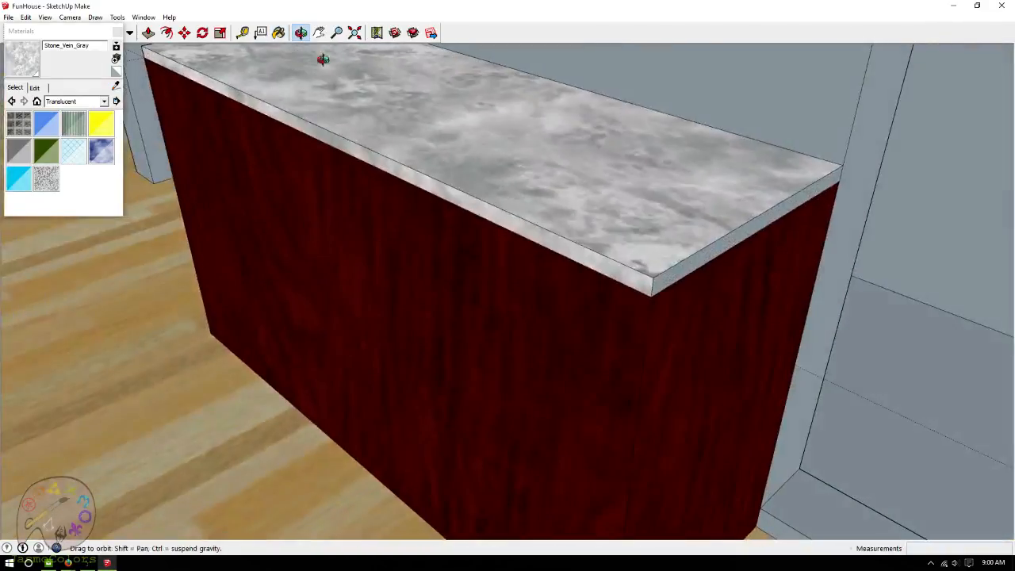
pyautogui.press('b')
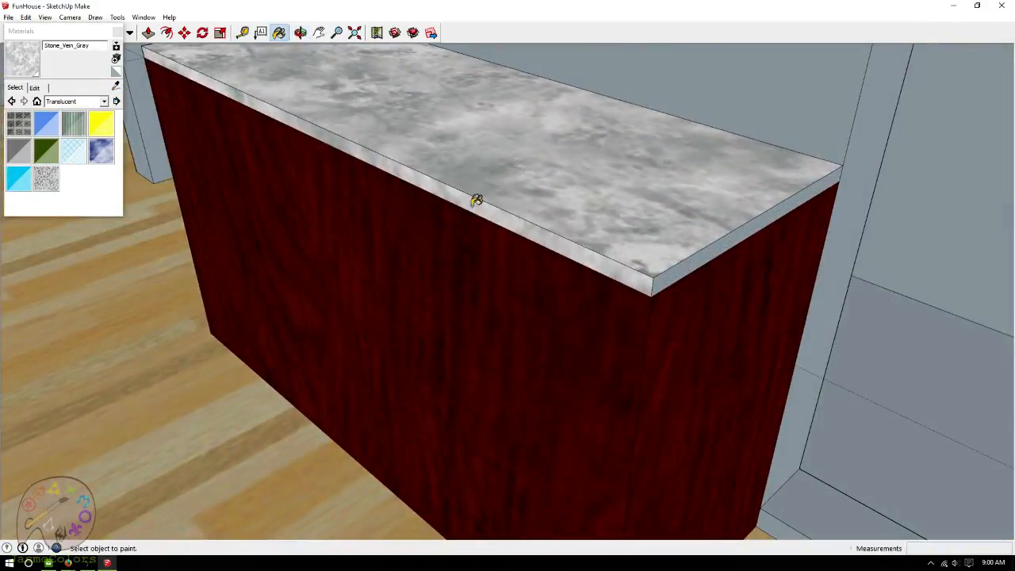
pyautogui.click(684, 267)
pyautogui.click(118, 31)
# Review the finished small cabinet and the whole house layout from above.
pyautogui.click(301, 33)
pyautogui.moveTo(523, 127); pyautogui.dragTo(580, 185)
pyautogui.scroll(-4, 613, 150)
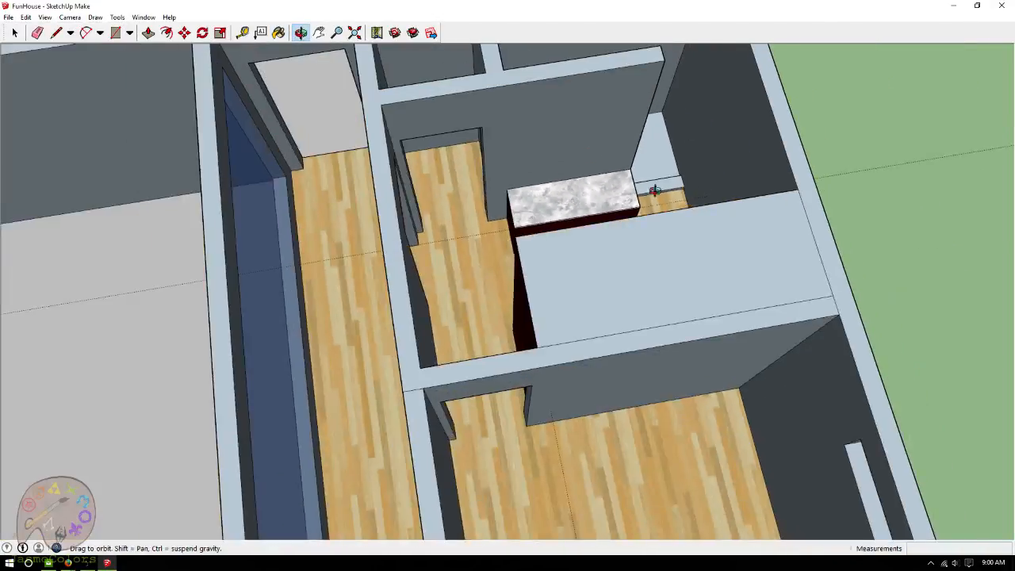
pyautogui.scroll(-5, 757, 297)
pyautogui.scroll(-2, 828, 234)
pyautogui.scroll(-3, 568, 222)
pyautogui.moveTo(357, 309); pyautogui.dragTo(719, 209)
pyautogui.moveTo(576, 218); pyautogui.dragTo(618, 321)
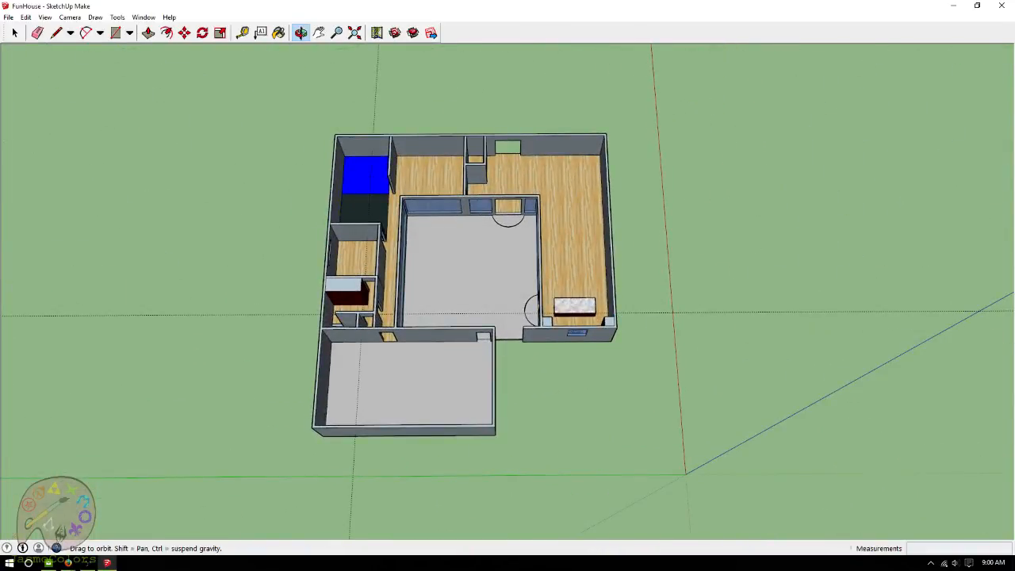
pyautogui.hotkey('alt', 'Tab')
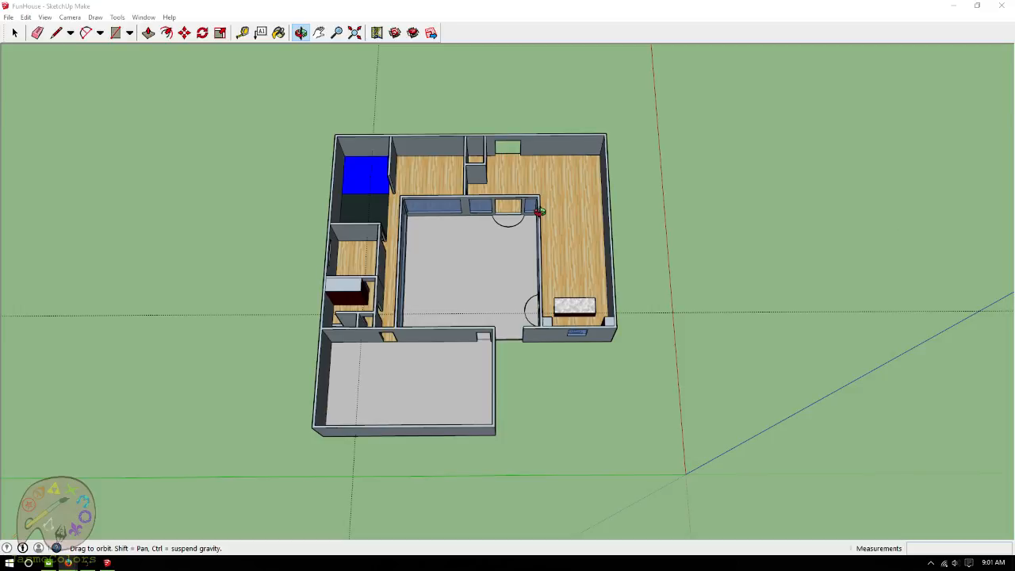
pyautogui.scroll(3, 314, 254)
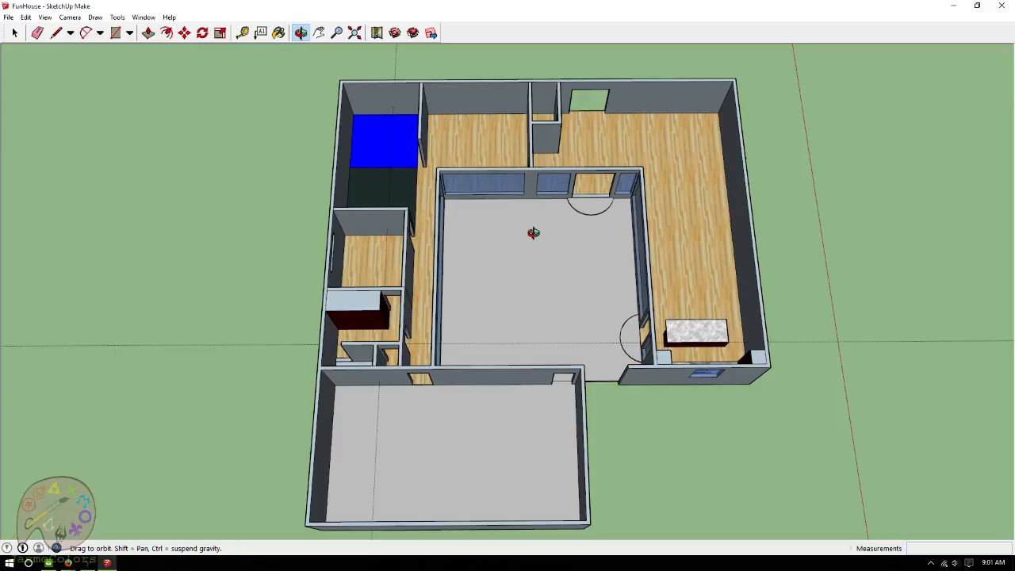
# Delete all guides from the house model.
pyautogui.click(26, 17)
pyautogui.click(38, 115)
pyautogui.moveTo(627, 97); pyautogui.dragTo(583, 122)
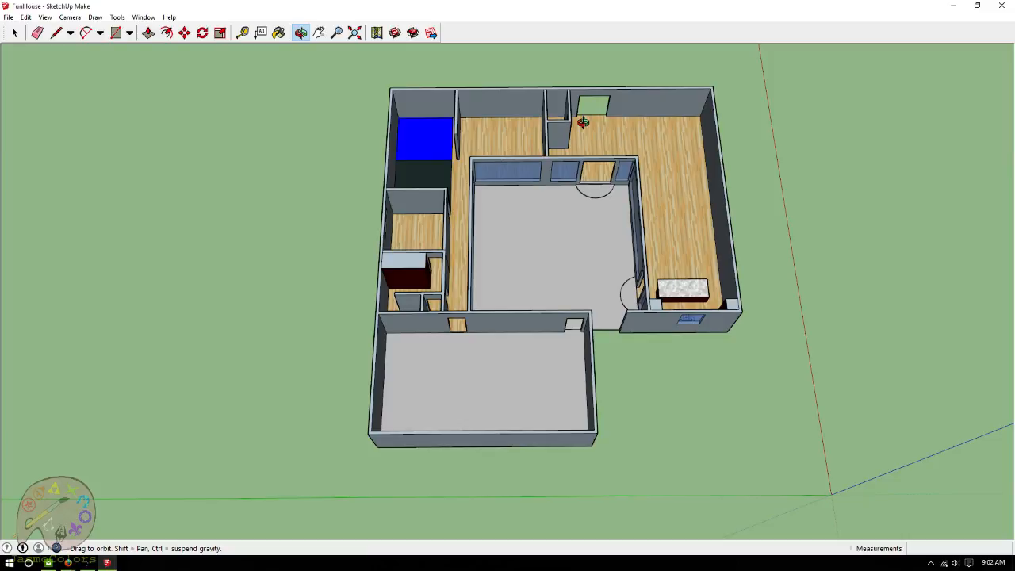
pyautogui.click(994, 562)
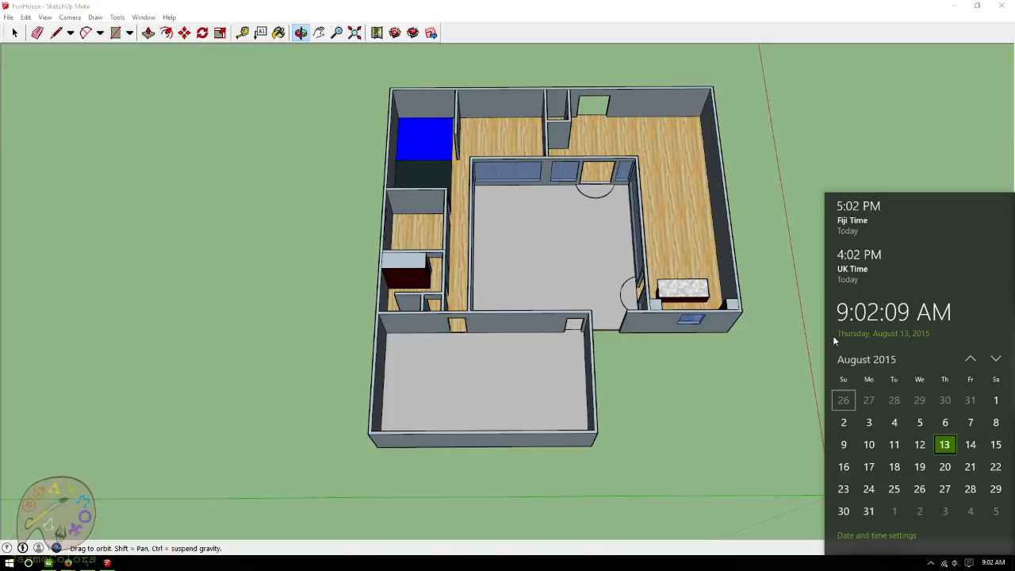
pyautogui.click(821, 165)
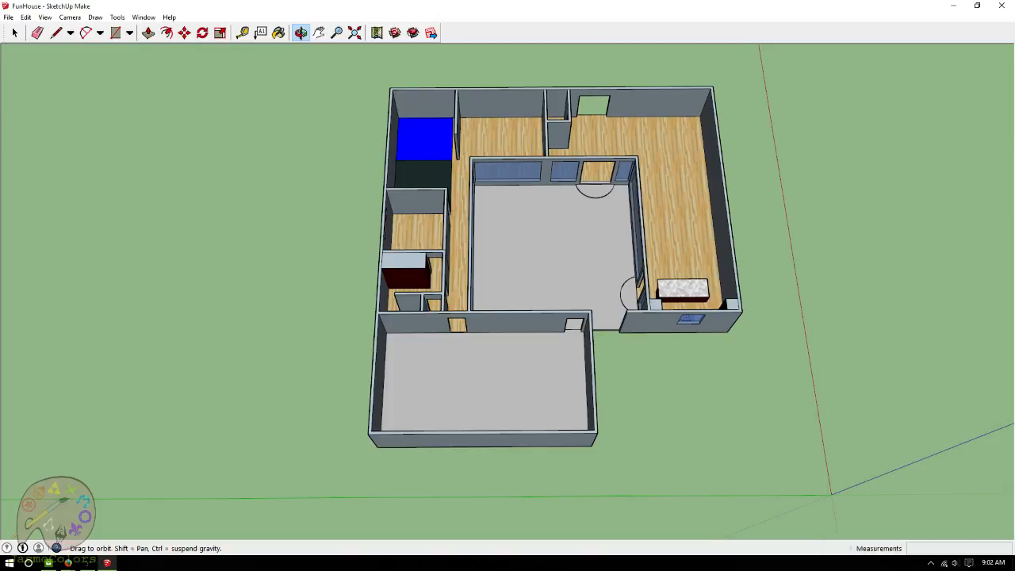